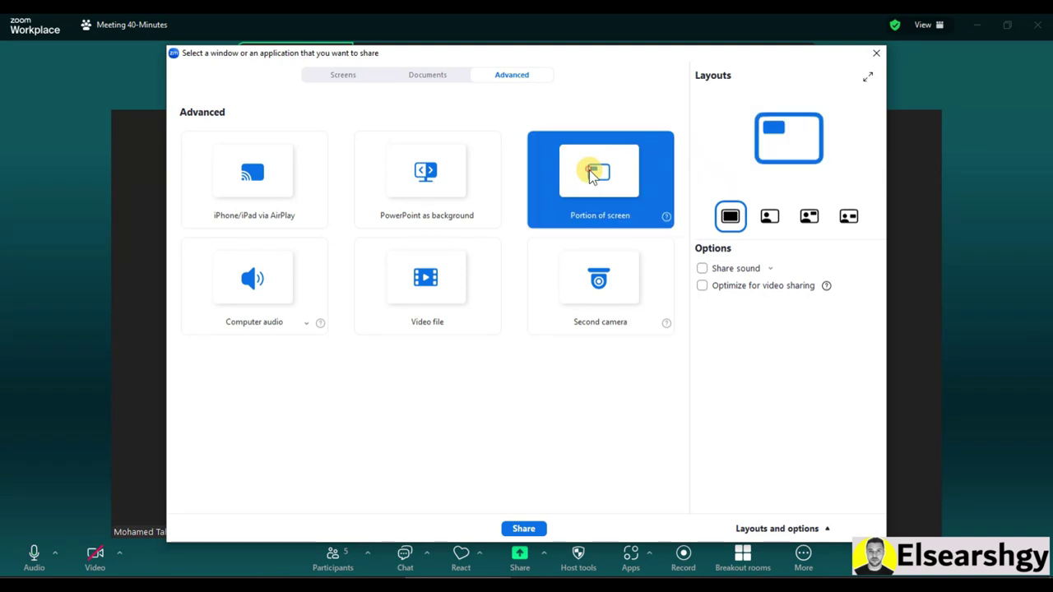
# Enlarge the shared screen portion to cover nearly the whole screen and switch to the Pizza Sales workbook in Excel
pyautogui.moveTo(262, 123); pyautogui.dragTo(4, 17)
pyautogui.moveTo(788, 485); pyautogui.dragTo(1051, 577)
pyautogui.hotkey('alt', 'Tab')
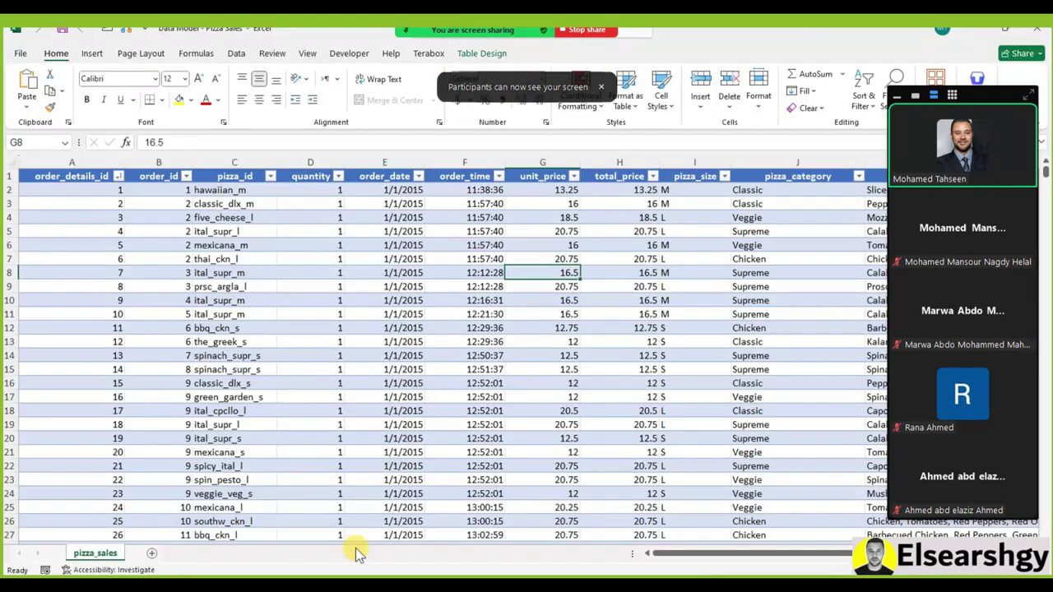
# Center-align all cells of the pizza_sales sheet horizontally
pyautogui.click(370, 256)
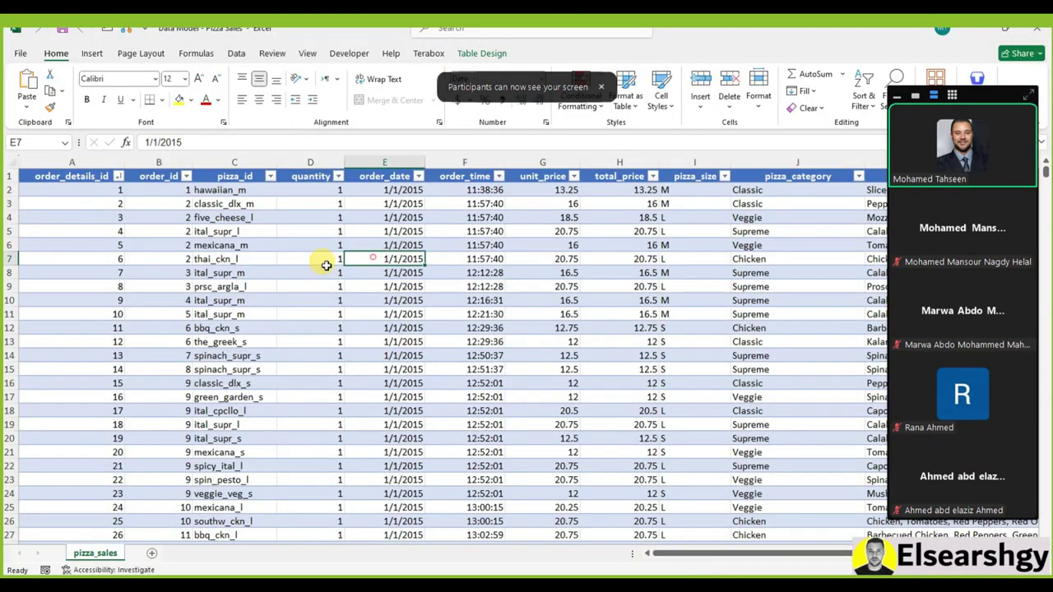
pyautogui.click(10, 161)
pyautogui.click(261, 99)
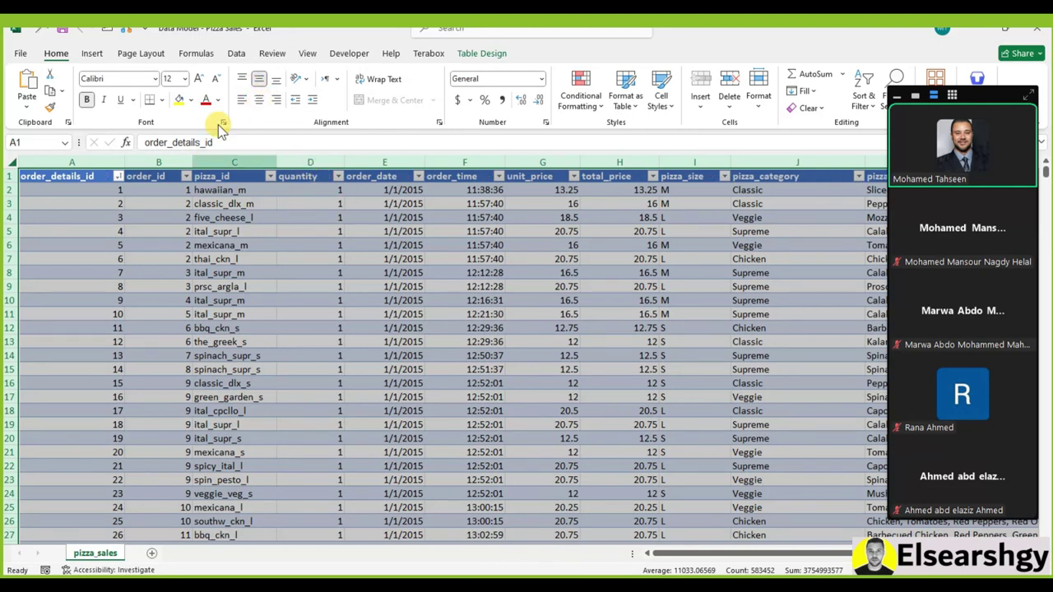
pyautogui.click(260, 100)
pyautogui.moveTo(232, 217); pyautogui.dragTo(94, 229)
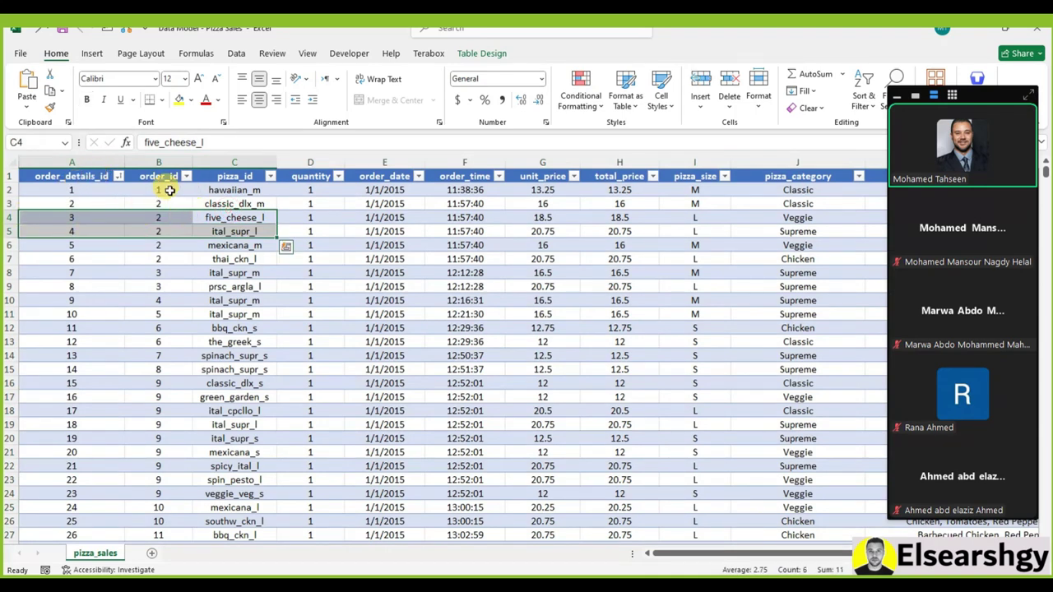
# Examine the order_id values one by one from row 2 to row 8 for repeated orders
pyautogui.moveTo(158, 190); pyautogui.dragTo(161, 259)
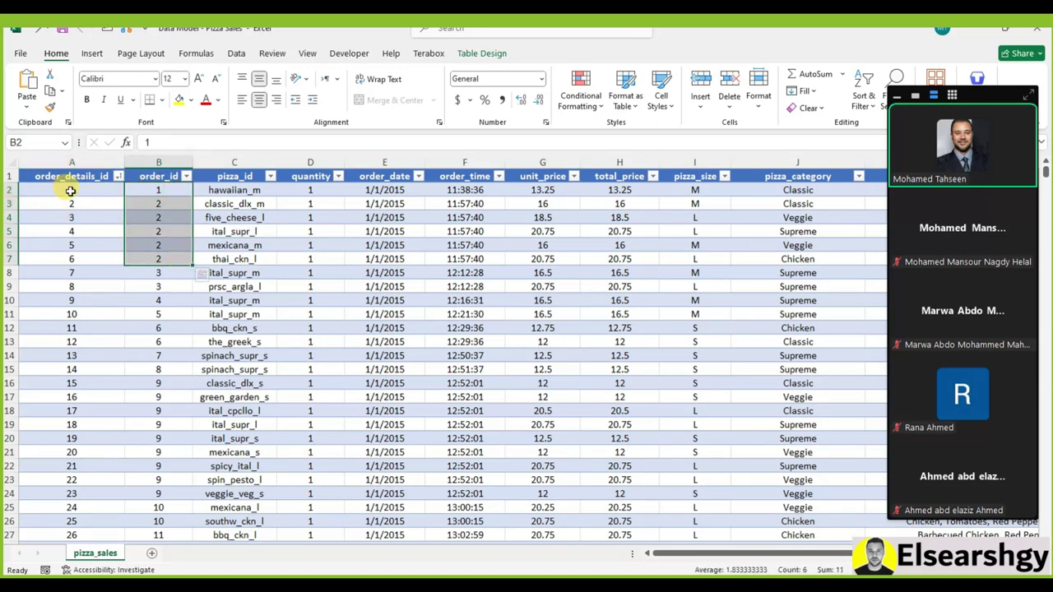
pyautogui.click(152, 188)
pyautogui.click(154, 204)
pyautogui.click(156, 217)
pyautogui.click(158, 231)
pyautogui.click(159, 245)
pyautogui.click(160, 258)
pyautogui.click(159, 272)
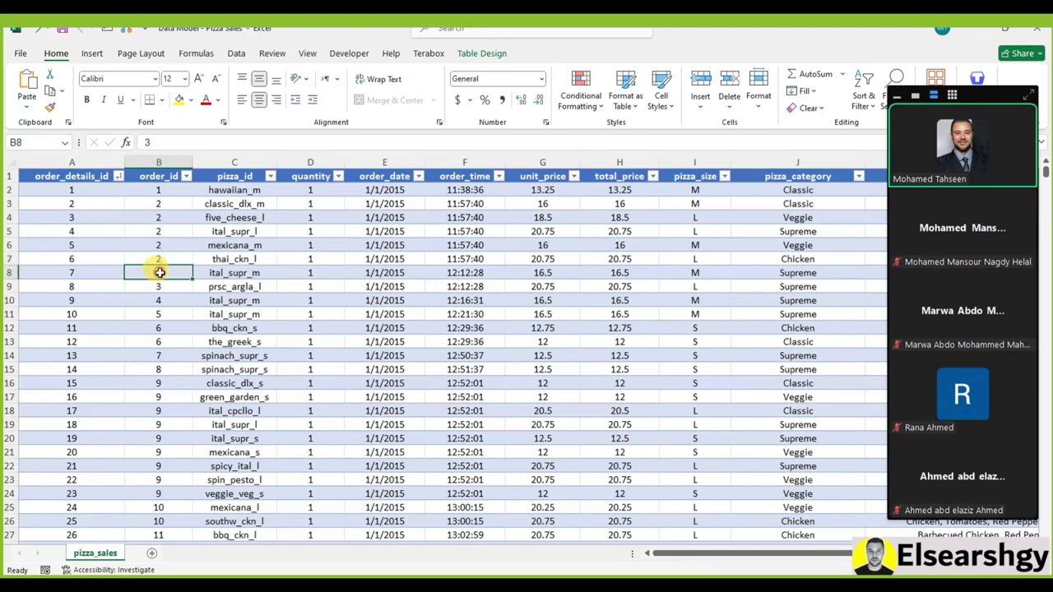
# Examine the order_details_id values one by one from row 2 to row 8
pyautogui.click(76, 191)
pyautogui.click(80, 204)
pyautogui.click(83, 218)
pyautogui.click(85, 231)
pyautogui.click(85, 245)
pyautogui.click(87, 258)
pyautogui.click(87, 273)
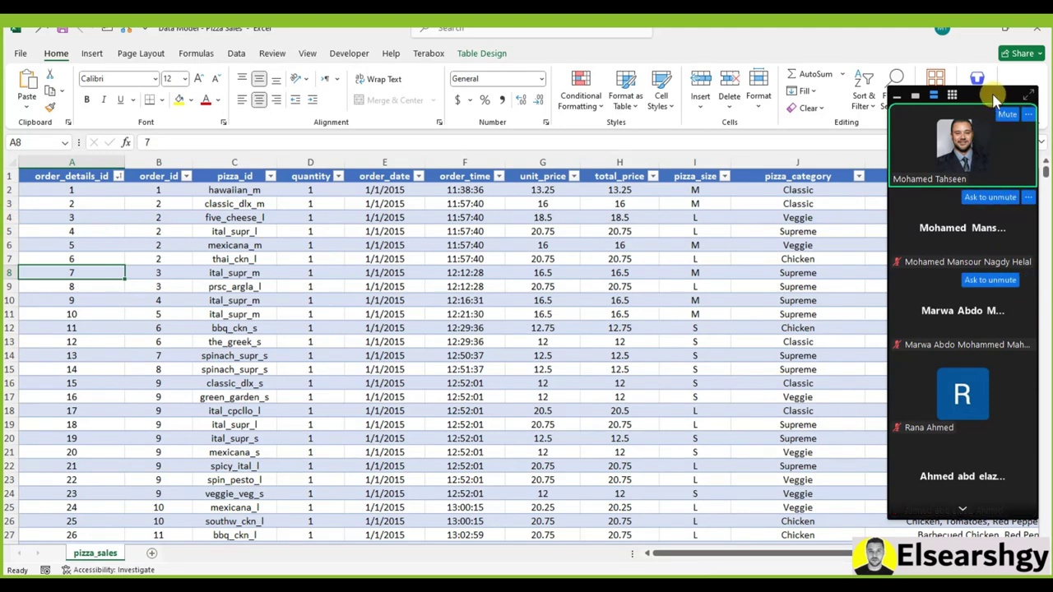
# Collapse the meeting's video panel and move it above the worksheet so it no longer covers the data
pyautogui.click(897, 95)
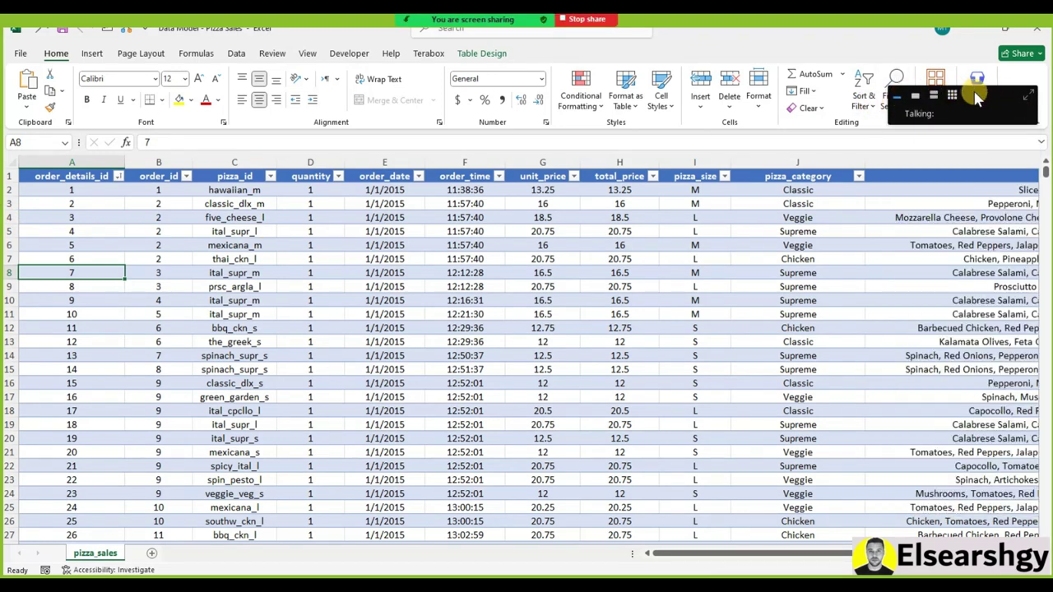
pyautogui.moveTo(977, 101); pyautogui.dragTo(803, 42)
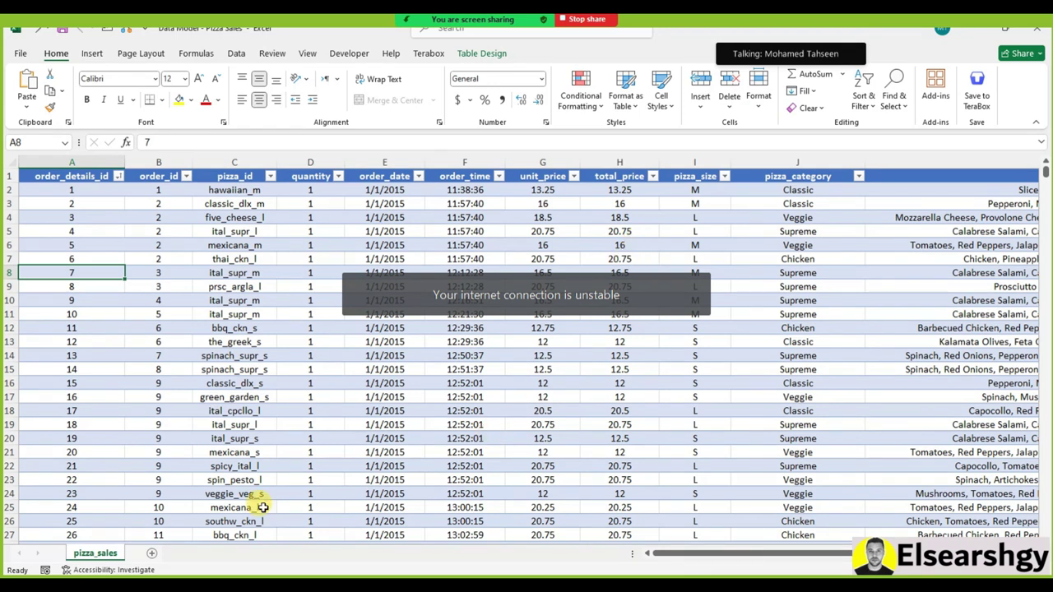
# Open the Data Analysis presentation from the SIS folder on Local Disk (D:)
pyautogui.press('super+e')
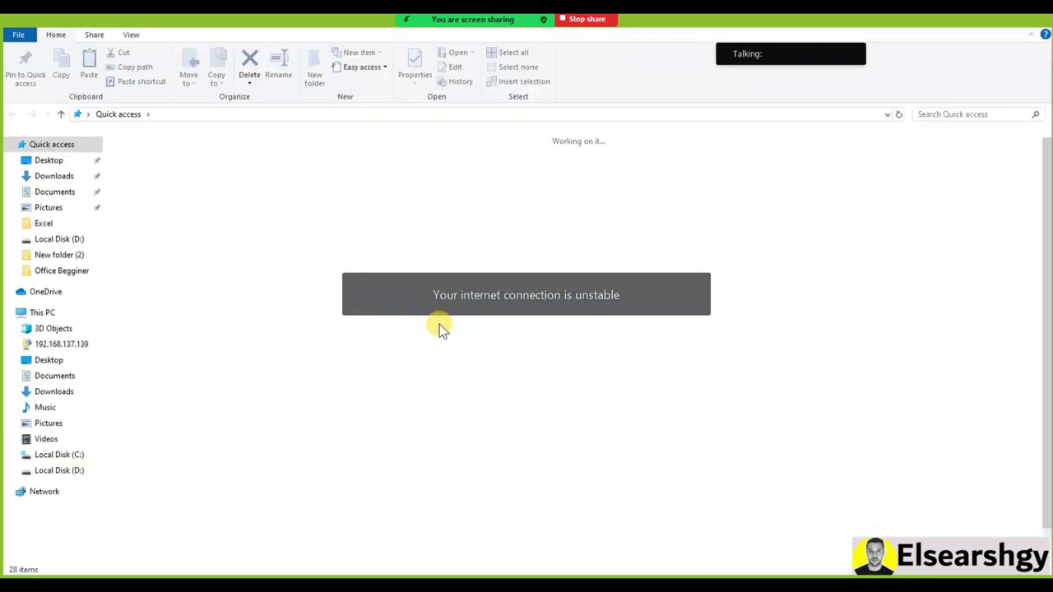
pyautogui.click(44, 223)
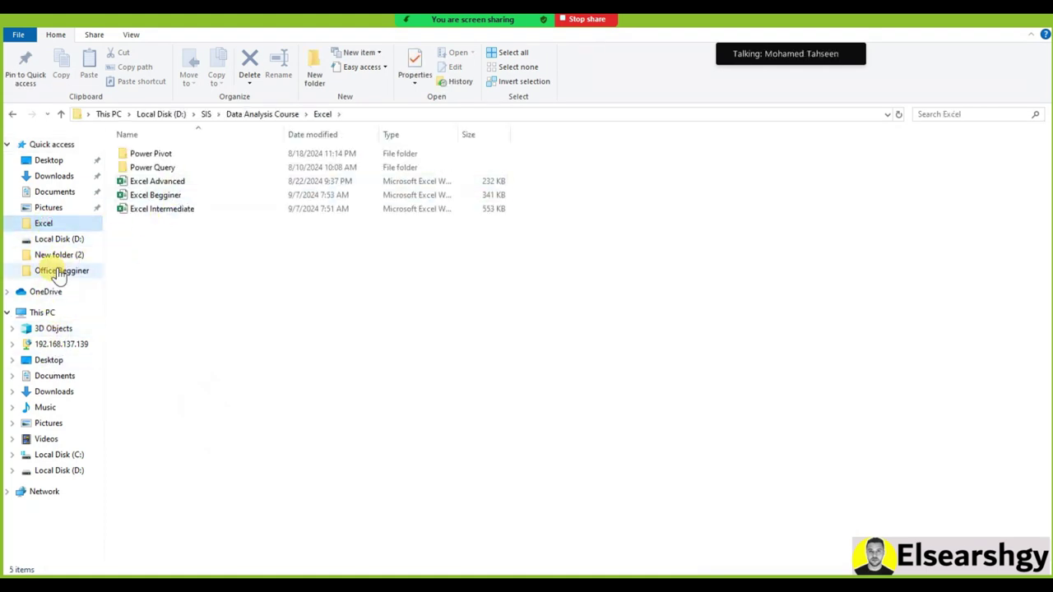
pyautogui.click(80, 243)
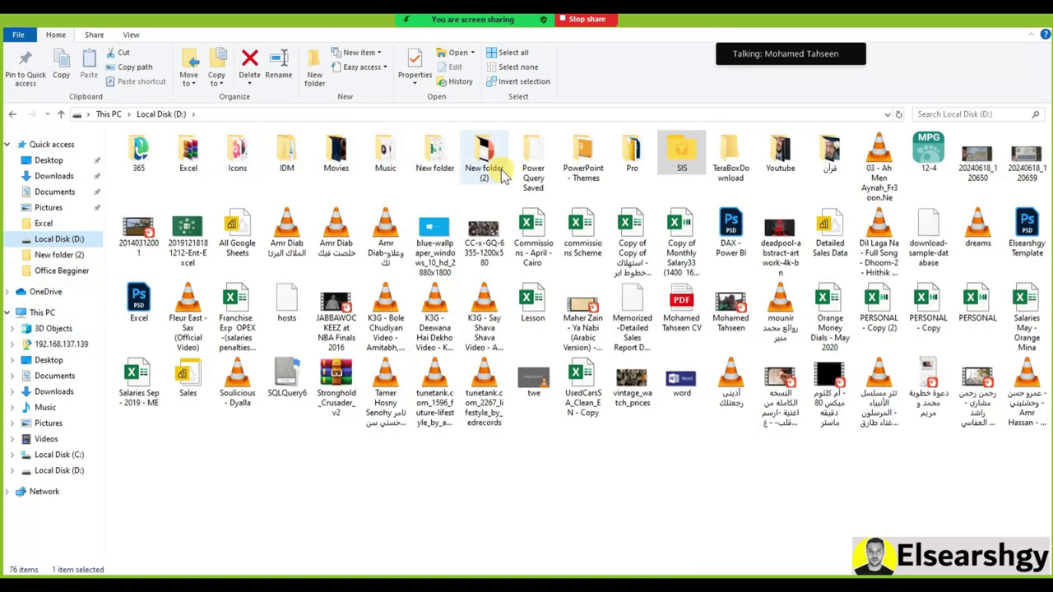
pyautogui.doubleClick(681, 173)
pyautogui.click(503, 187)
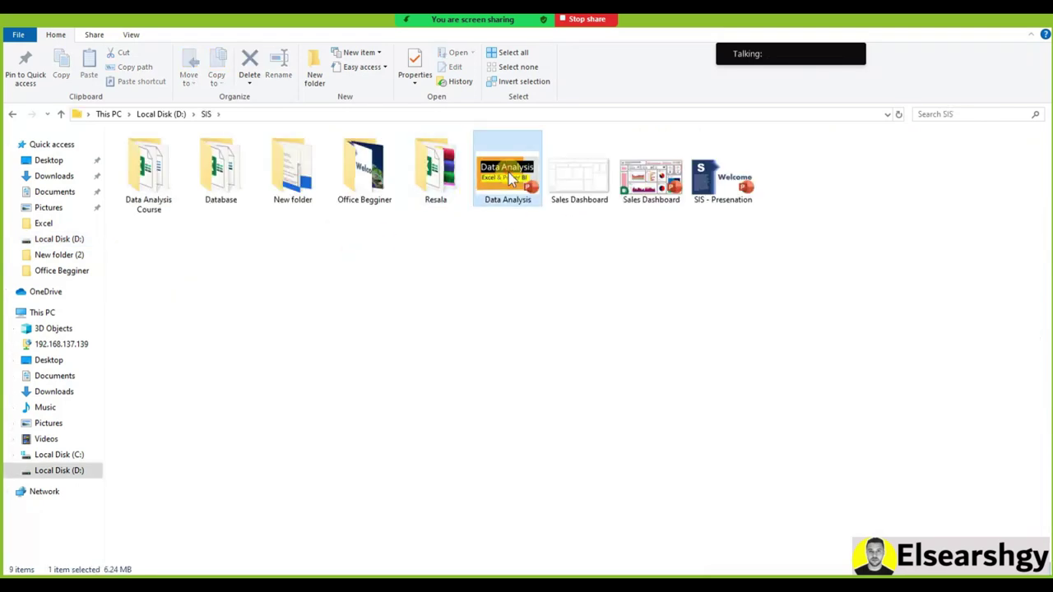
pyautogui.doubleClick(503, 185)
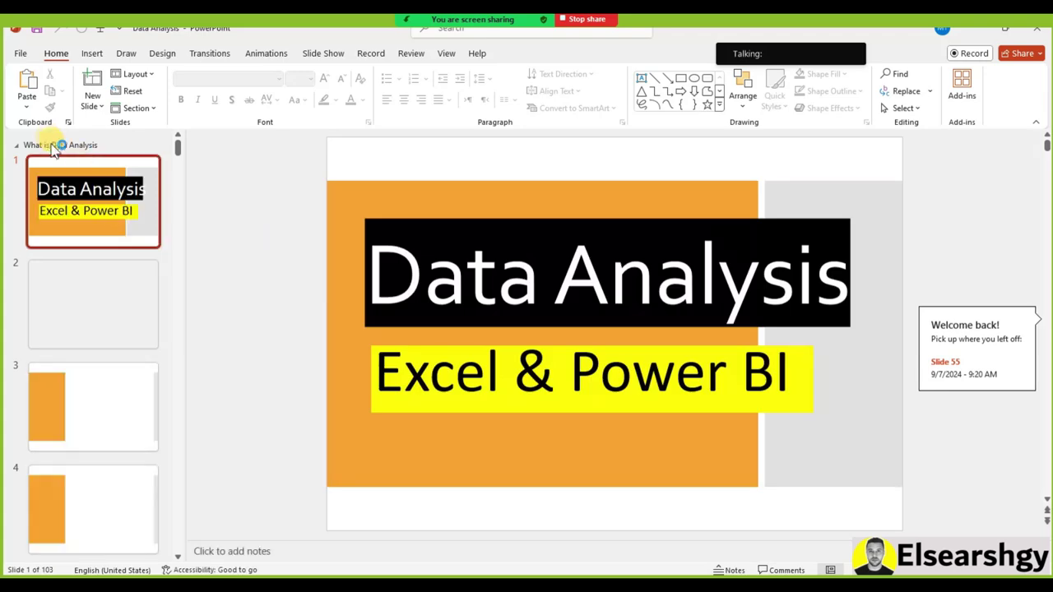
# Collapse all slide sections, expand Introduction To Power BI Desktop and look through its slides
pyautogui.rightClick(50, 145)
pyautogui.click(92, 266)
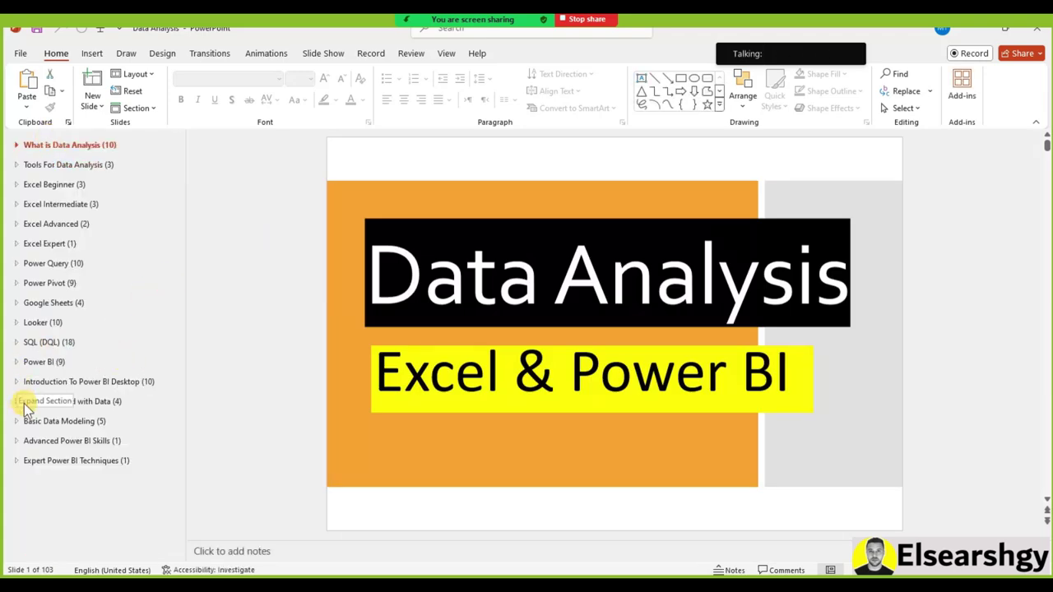
pyautogui.click(16, 382)
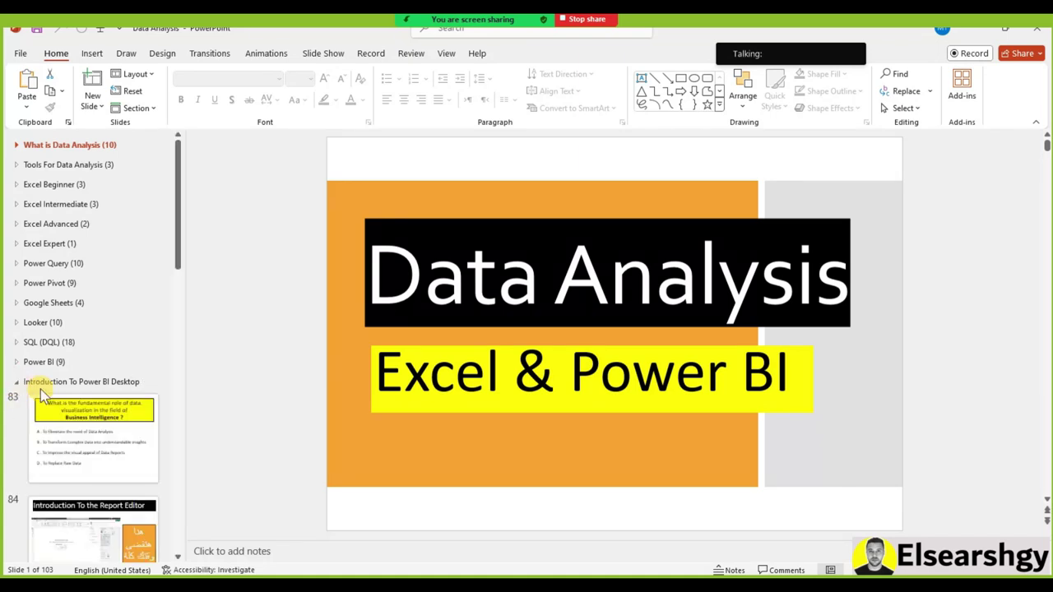
pyautogui.scroll(-5, 106, 413)
pyautogui.scroll(-5, 106, 413)
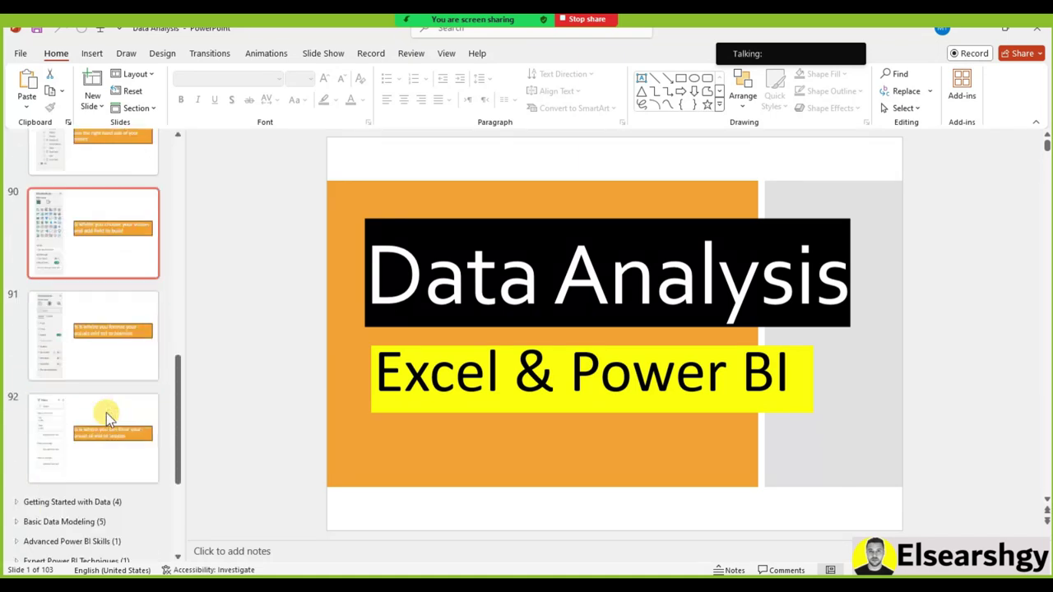
# Expand the Getting Started with Data and Basic Data Modeling sections and look through their slides
pyautogui.click(17, 483)
pyautogui.scroll(-5, 115, 424)
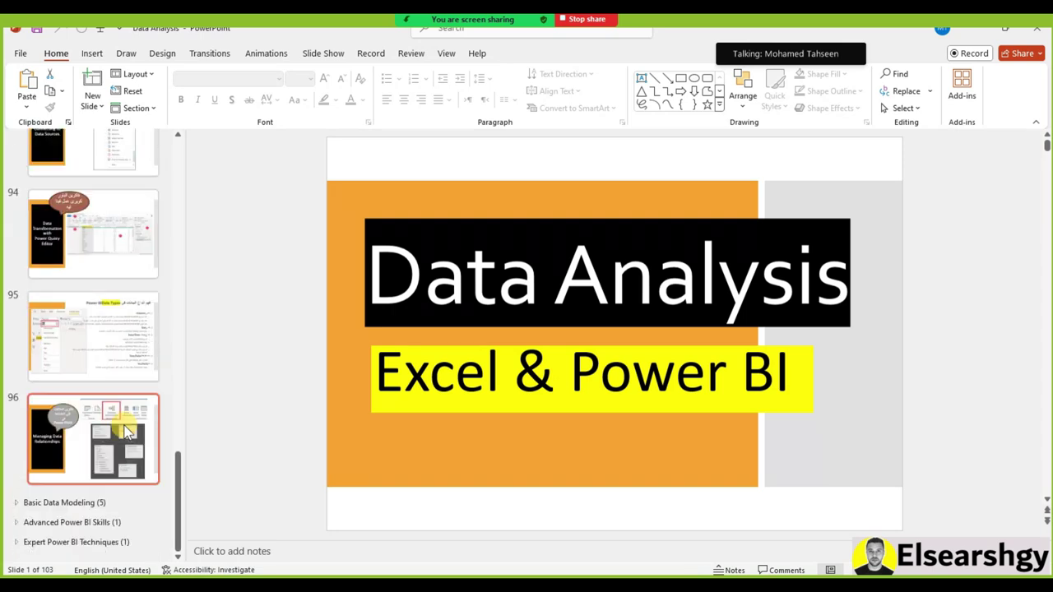
pyautogui.click(17, 502)
pyautogui.scroll(-5, 109, 466)
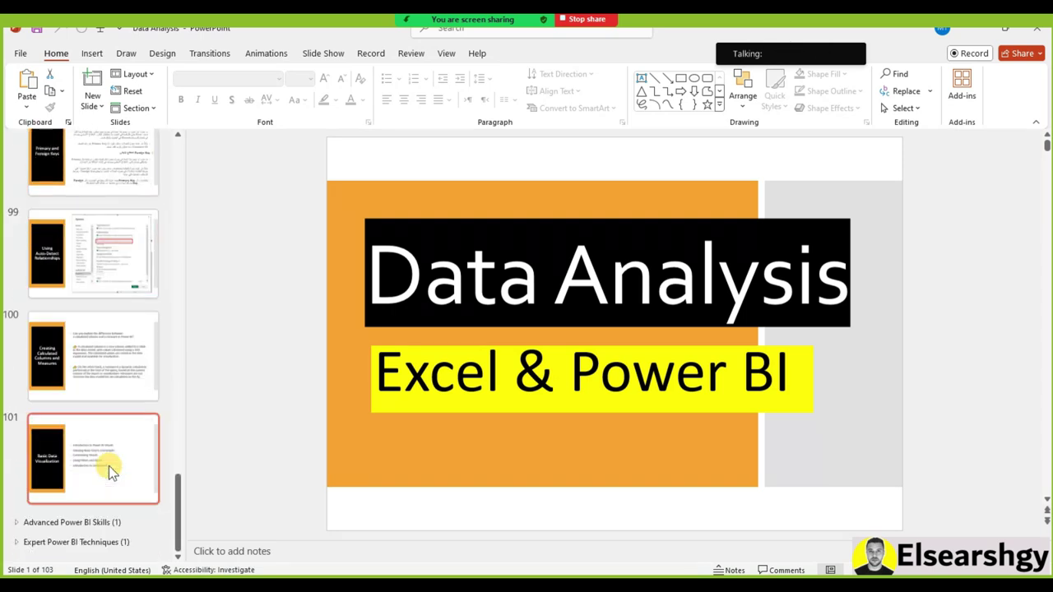
# Show slide 100 on calculated columns and measures, and expand the Advanced Power BI Skills section
pyautogui.click(117, 386)
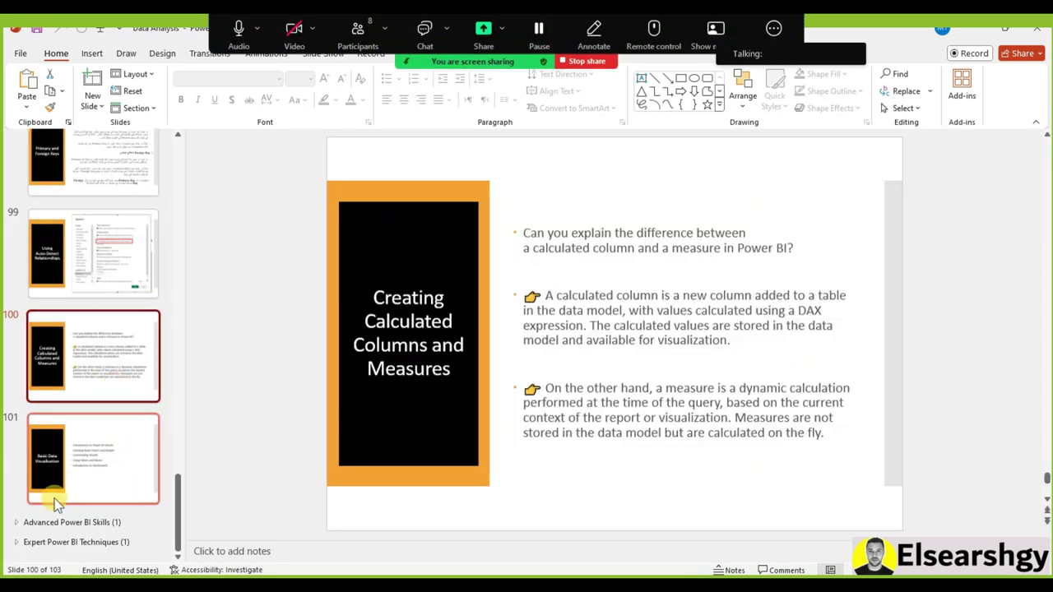
pyautogui.click(17, 523)
pyautogui.scroll(-1, 129, 466)
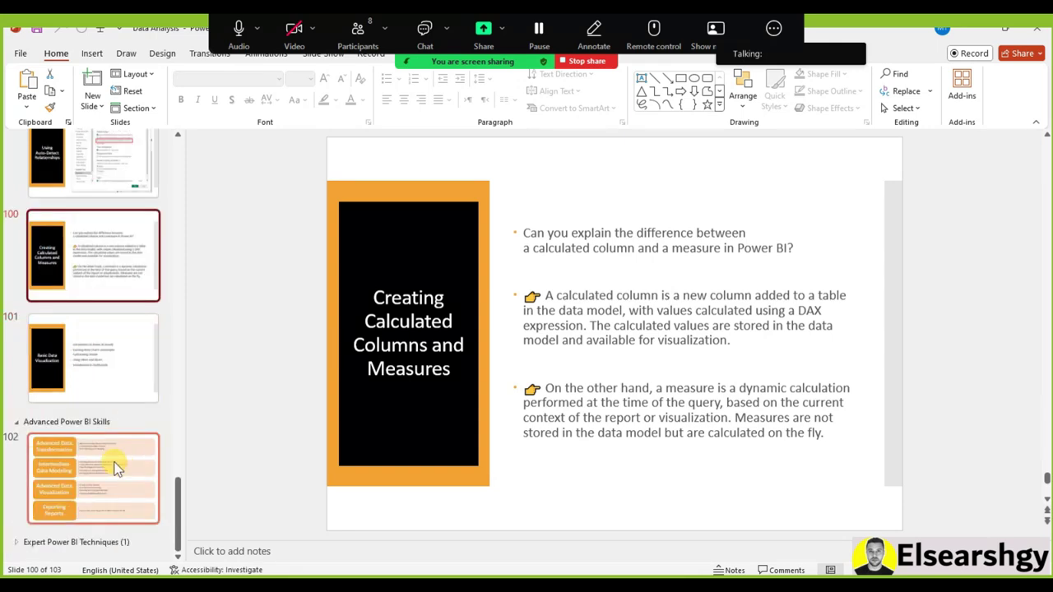
# Look back over the expanded Power BI slides, and leave the presentation for the Pizza Sales workbook in Excel
pyautogui.scroll(3, 51, 481)
pyautogui.scroll(10, 51, 481)
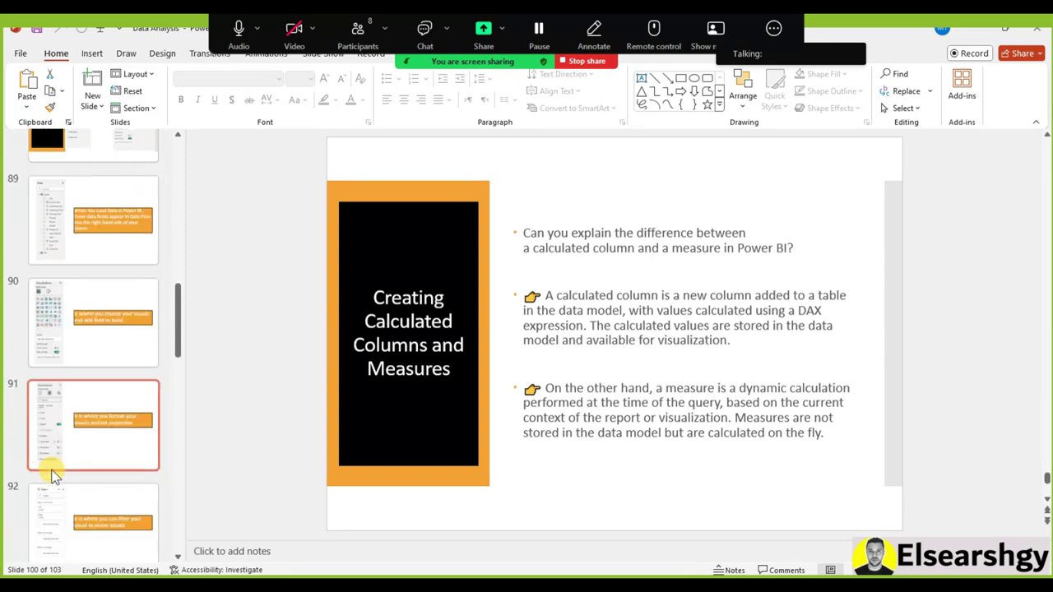
pyautogui.scroll(3, 52, 475)
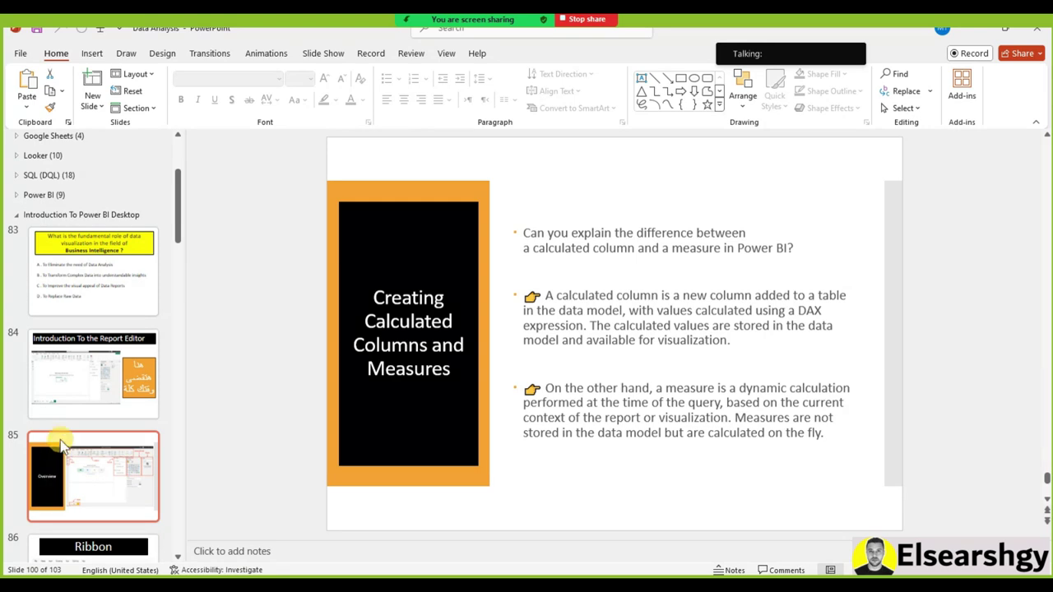
pyautogui.scroll(3, 23, 352)
pyautogui.click(970, 30)
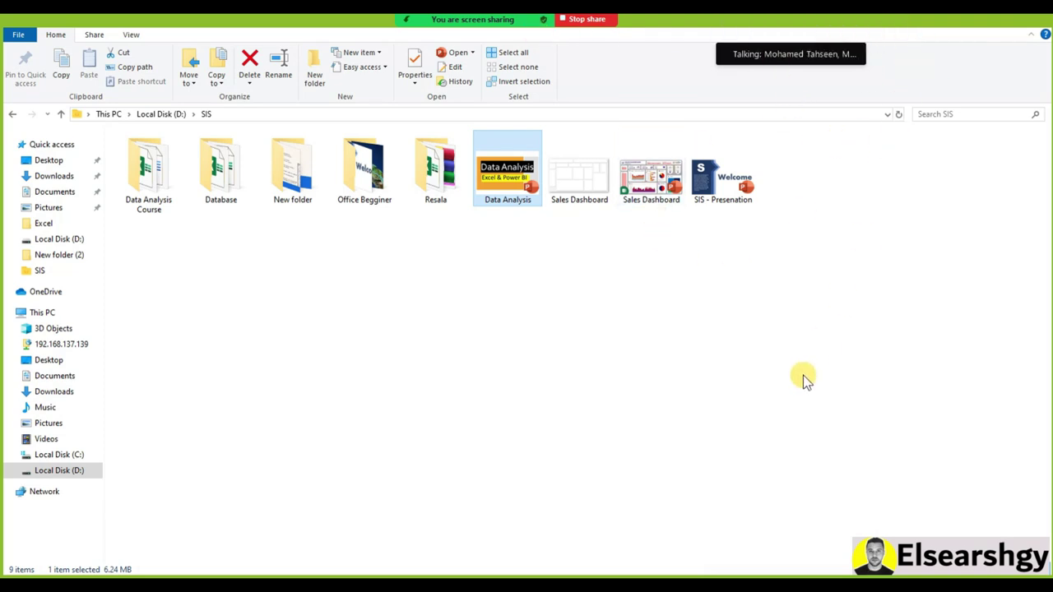
pyautogui.hotkey('alt', 'Tab')
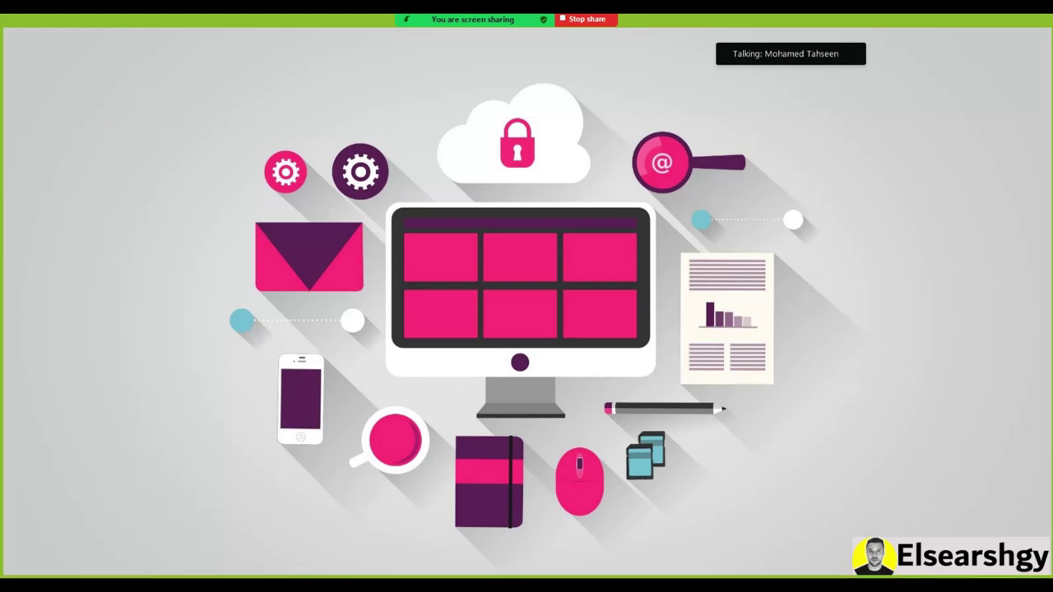
pyautogui.hotkey('alt', 'Tab')
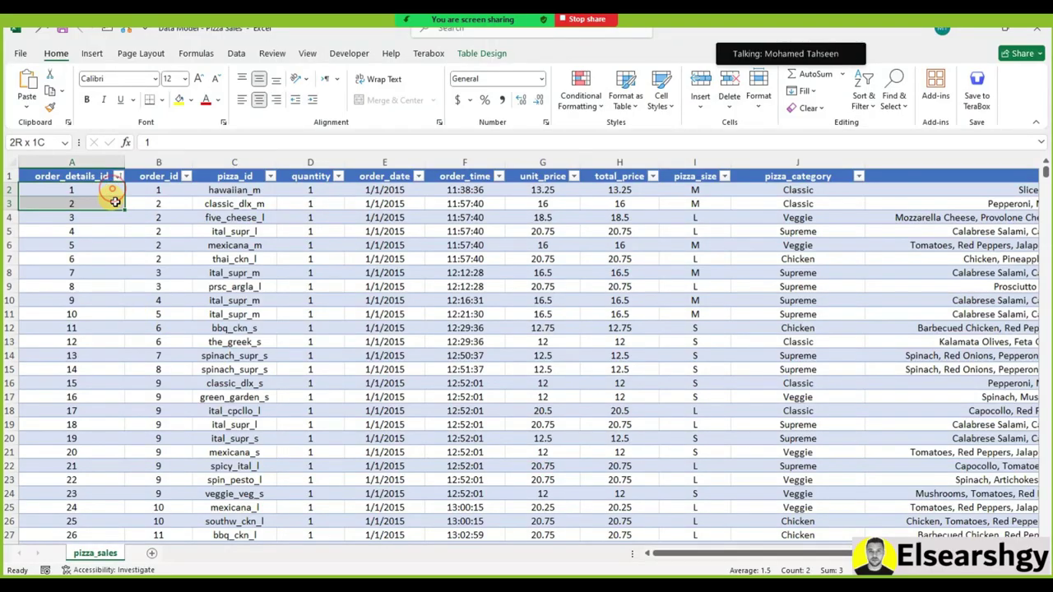
# Highlight order_id cells B2:B5 and the order_details_id and order_id range A1:B10 to compare the two columns
pyautogui.moveTo(141, 190); pyautogui.dragTo(145, 231)
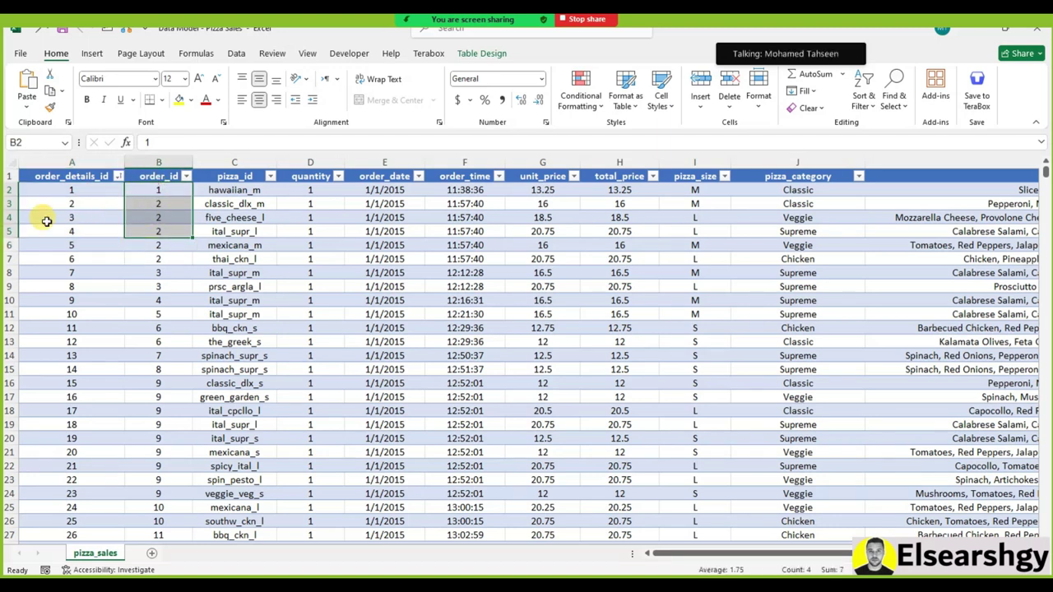
pyautogui.moveTo(41, 176); pyautogui.dragTo(179, 298)
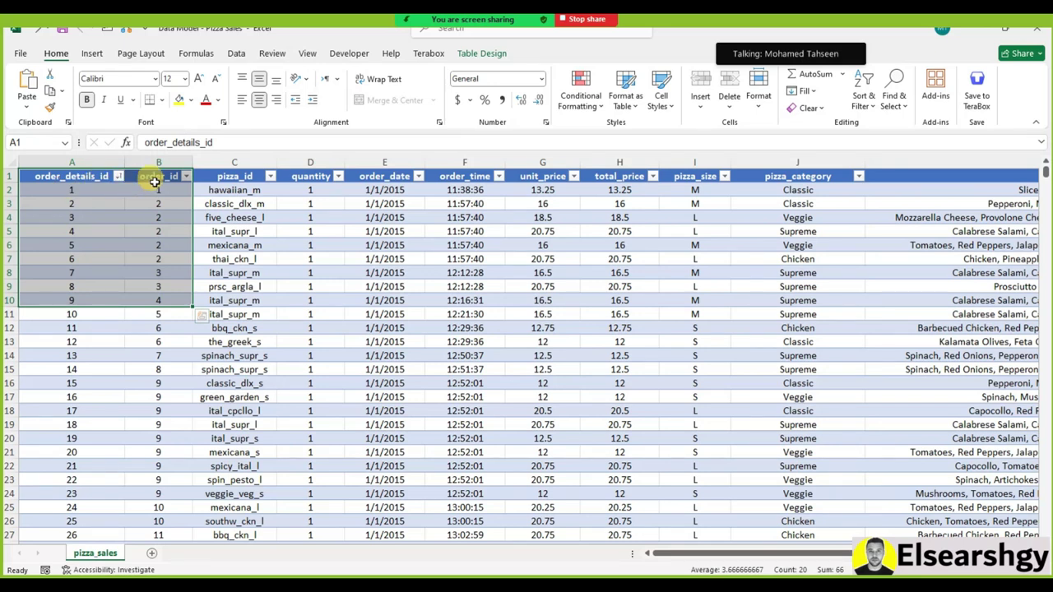
# Open the meeting's participants list, place it clear of the first columns, and check the meeting chat before closing it
pyautogui.moveTo(723, 36)
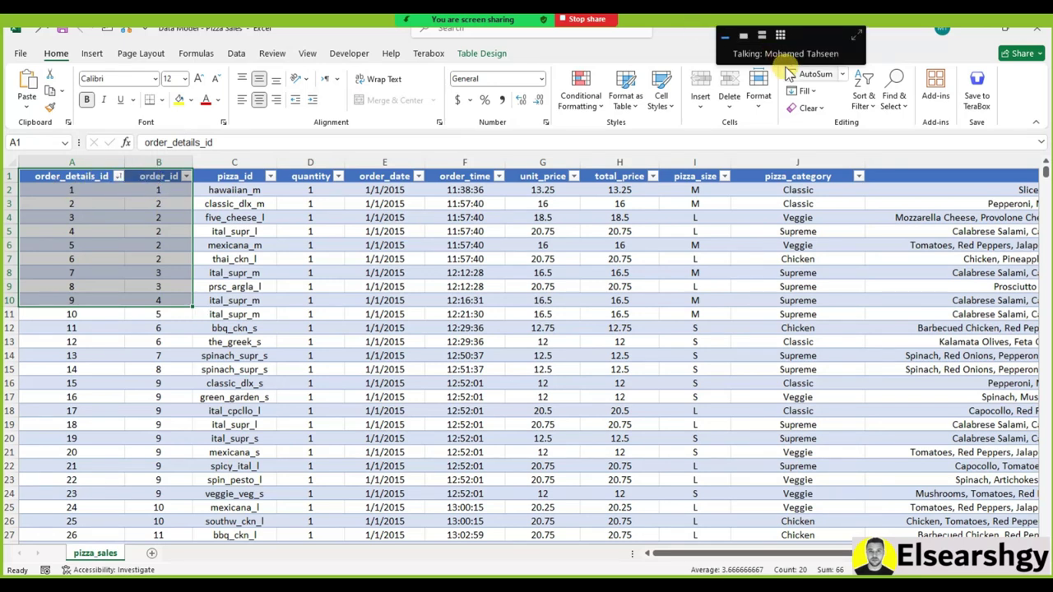
pyautogui.click(359, 41)
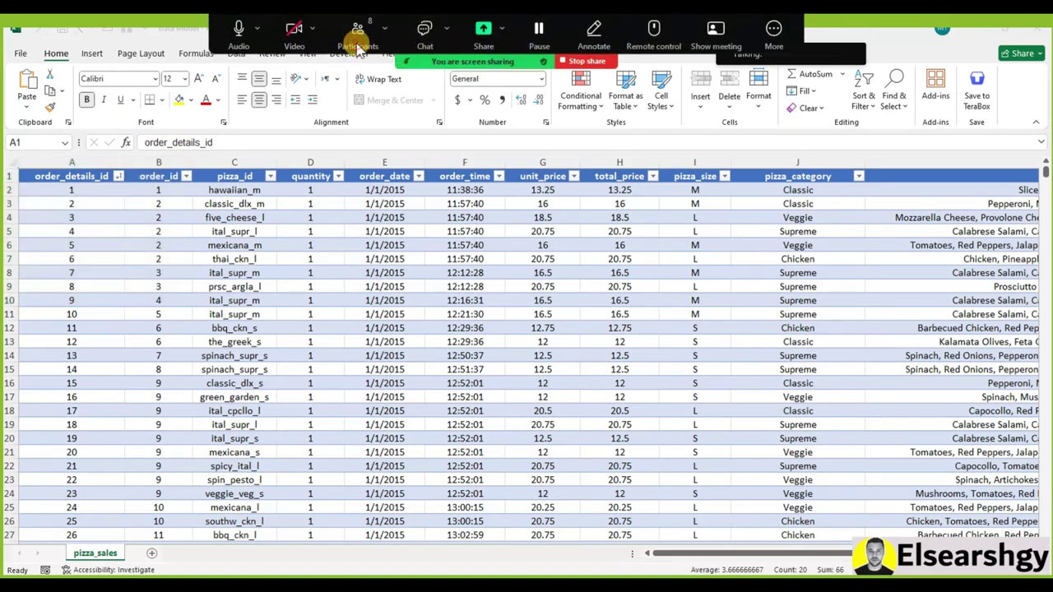
pyautogui.moveTo(536, 193); pyautogui.dragTo(924, 108)
pyautogui.click(48, 192)
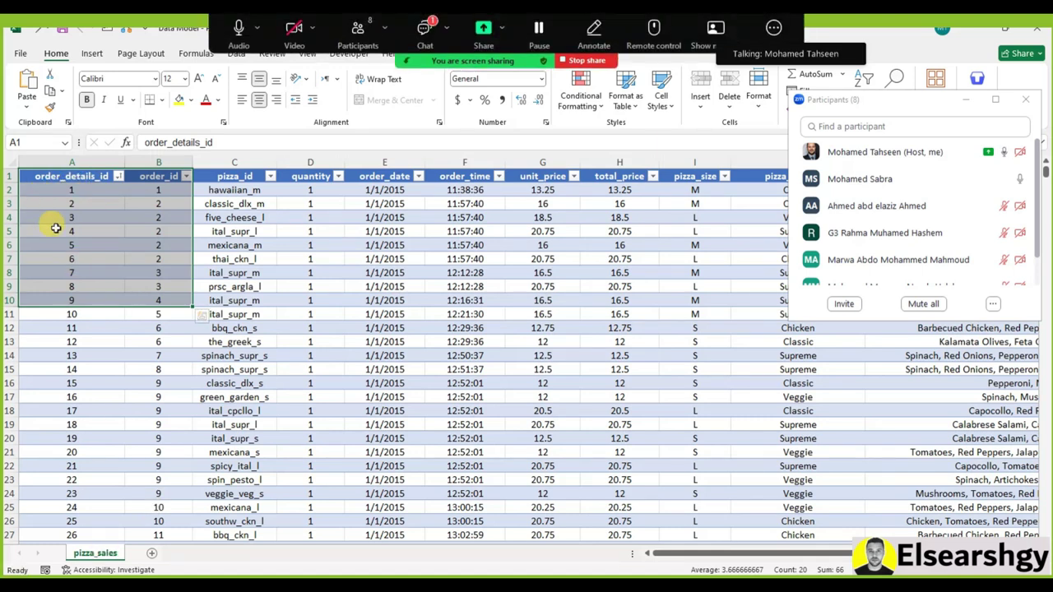
pyautogui.click(427, 35)
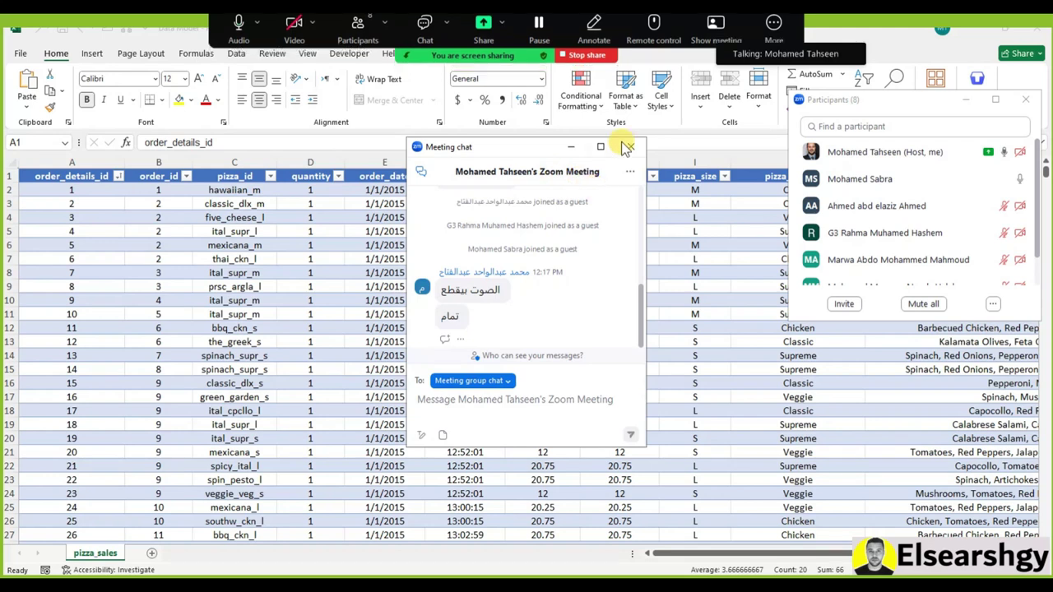
pyautogui.click(631, 147)
# Highlight the first two order records in rows 2 and 3, from order_details_id to pizza_size
pyautogui.click(23, 190)
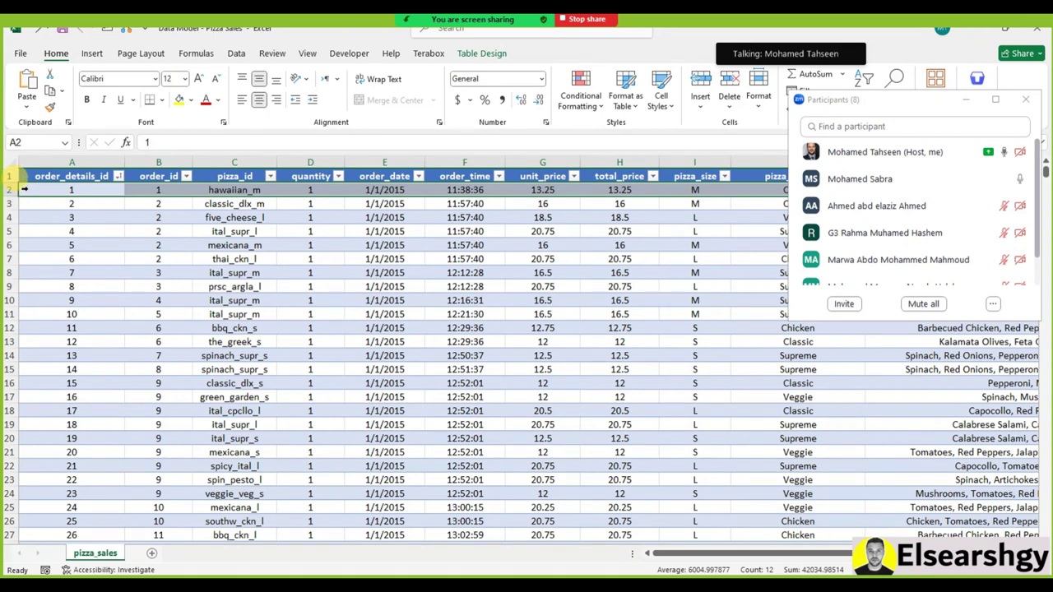
pyautogui.click(63, 190)
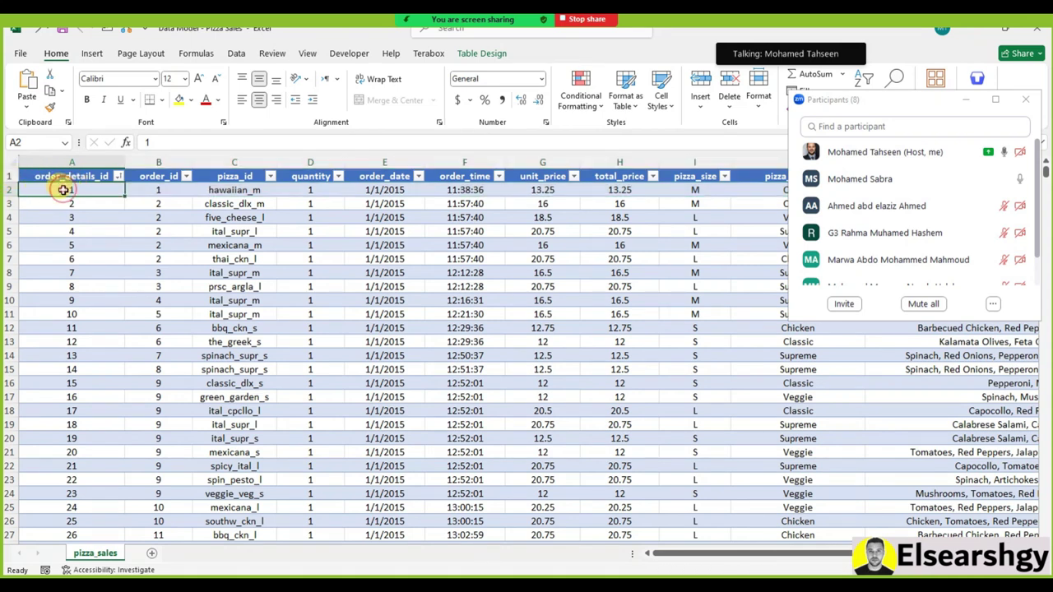
pyautogui.moveTo(51, 190); pyautogui.dragTo(695, 197)
pyautogui.moveTo(50, 207); pyautogui.dragTo(702, 205)
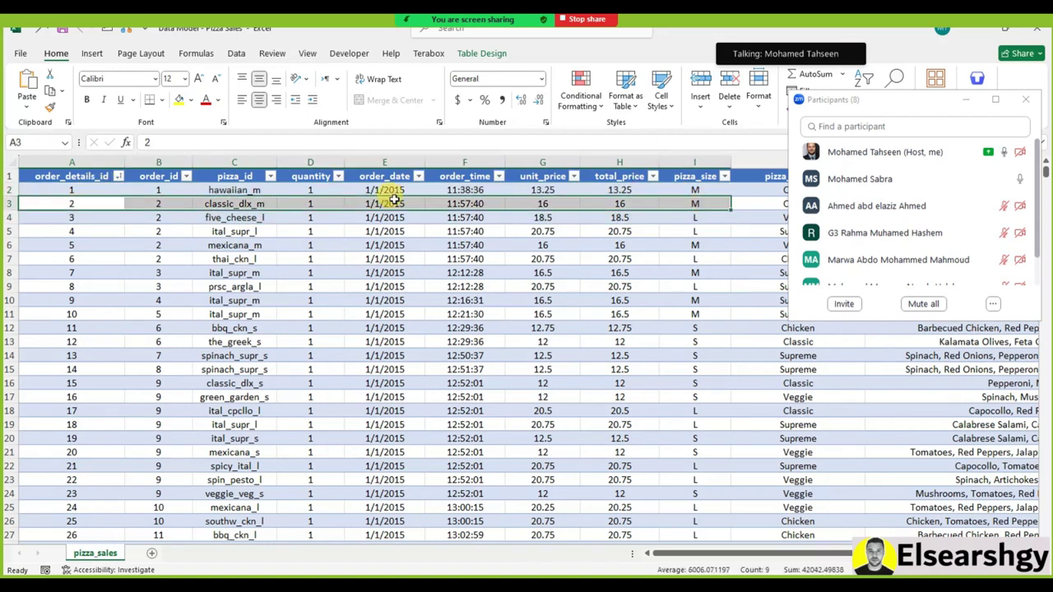
# Highlight A3:C3 and A2:A12, and check the order_details_id column for repeats with the Duplicate Values rule, without applying it
pyautogui.moveTo(61, 204); pyautogui.dragTo(235, 203)
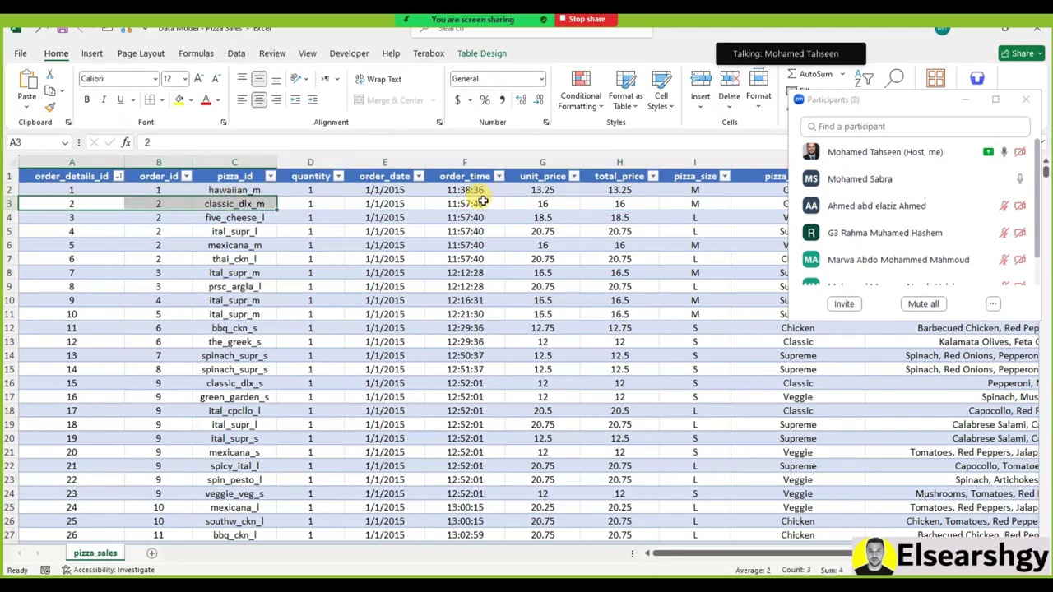
pyautogui.moveTo(81, 190); pyautogui.dragTo(81, 329)
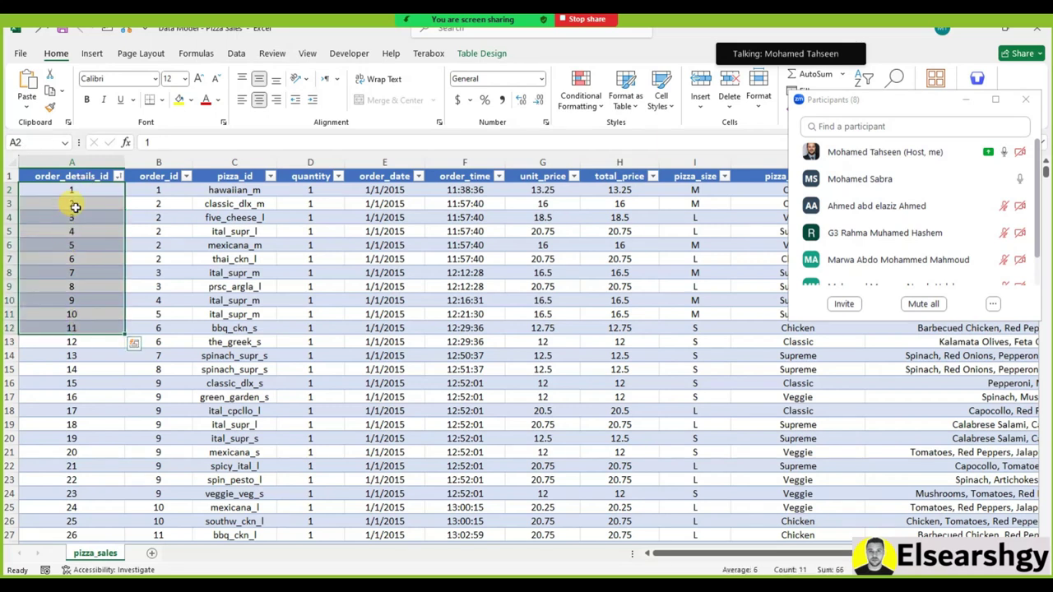
pyautogui.click(72, 158)
pyautogui.click(581, 95)
pyautogui.moveTo(610, 144)
pyautogui.click(714, 299)
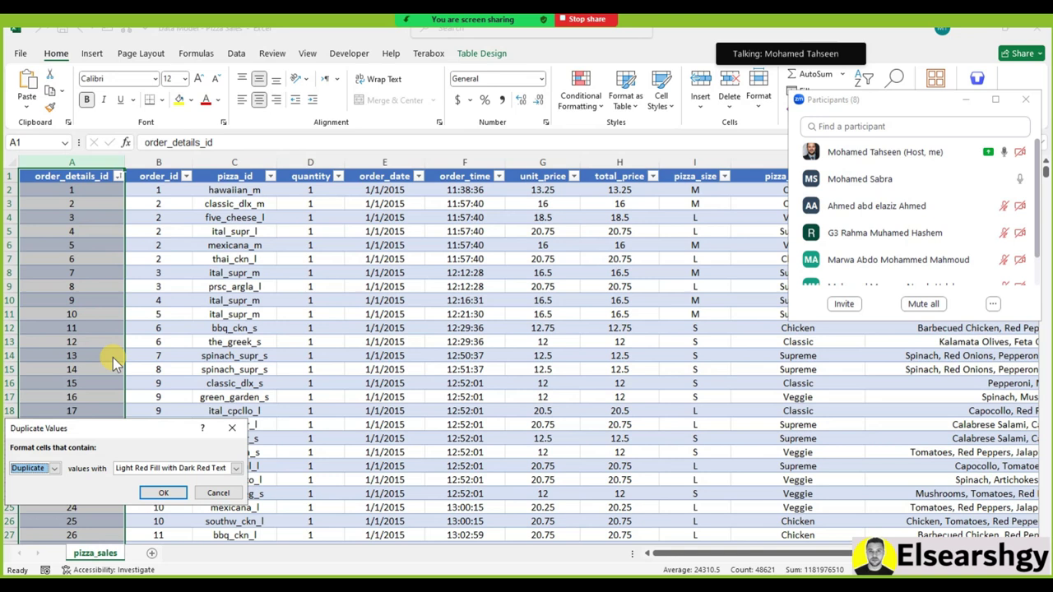
pyautogui.click(208, 492)
pyautogui.click(48, 191)
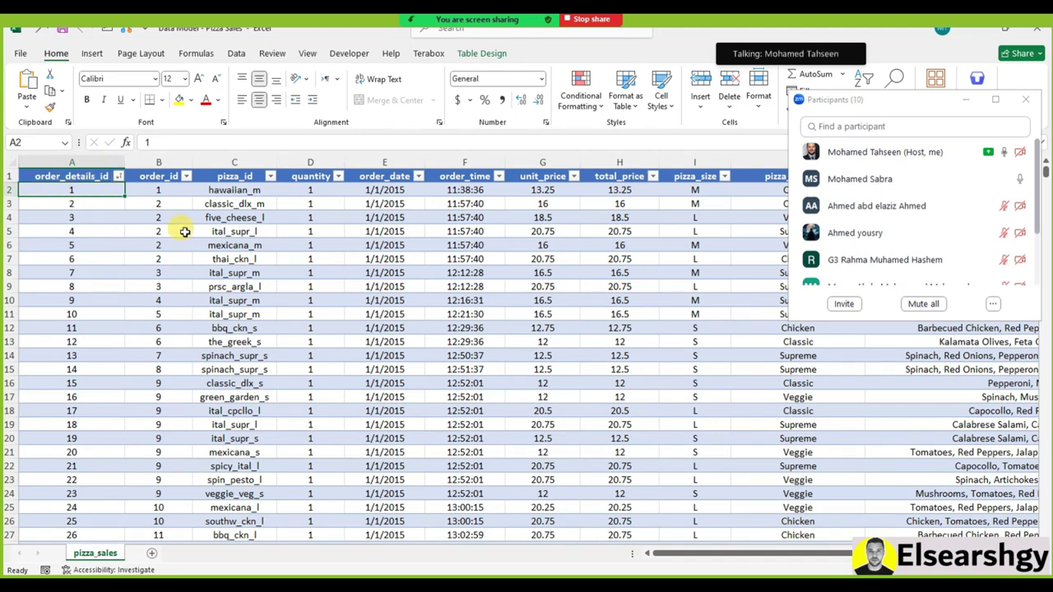
# Highlight order records one after another between rows 2 and 13, starting from order_details_id, to compare the lines within each order
pyautogui.moveTo(71, 188); pyautogui.dragTo(348, 214)
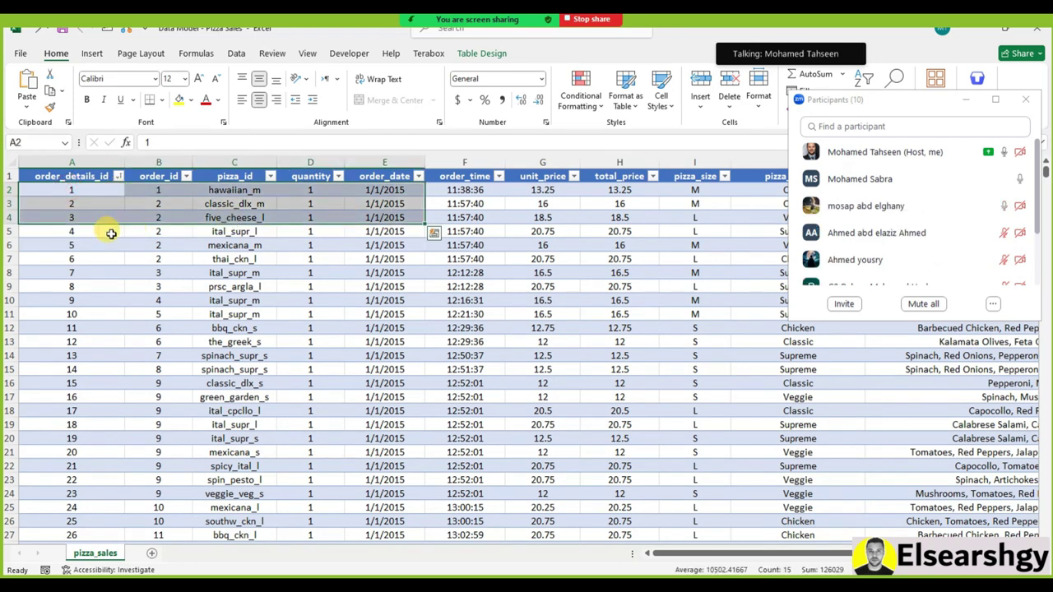
pyautogui.moveTo(109, 233); pyautogui.dragTo(382, 249)
pyautogui.moveTo(89, 288); pyautogui.dragTo(435, 284)
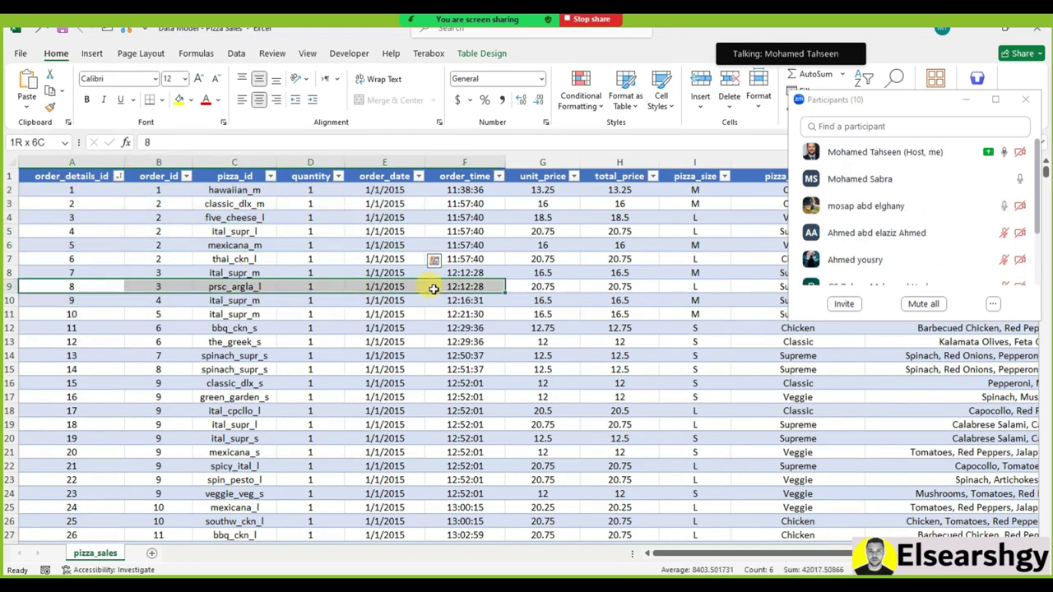
pyautogui.moveTo(104, 259); pyautogui.dragTo(578, 265)
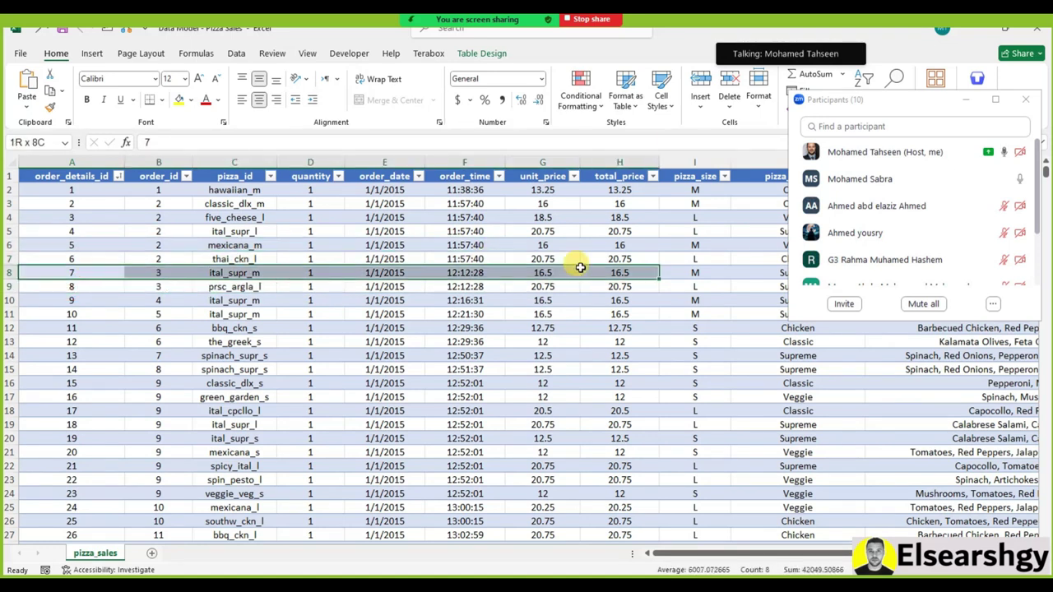
pyautogui.moveTo(64, 284); pyautogui.dragTo(162, 285)
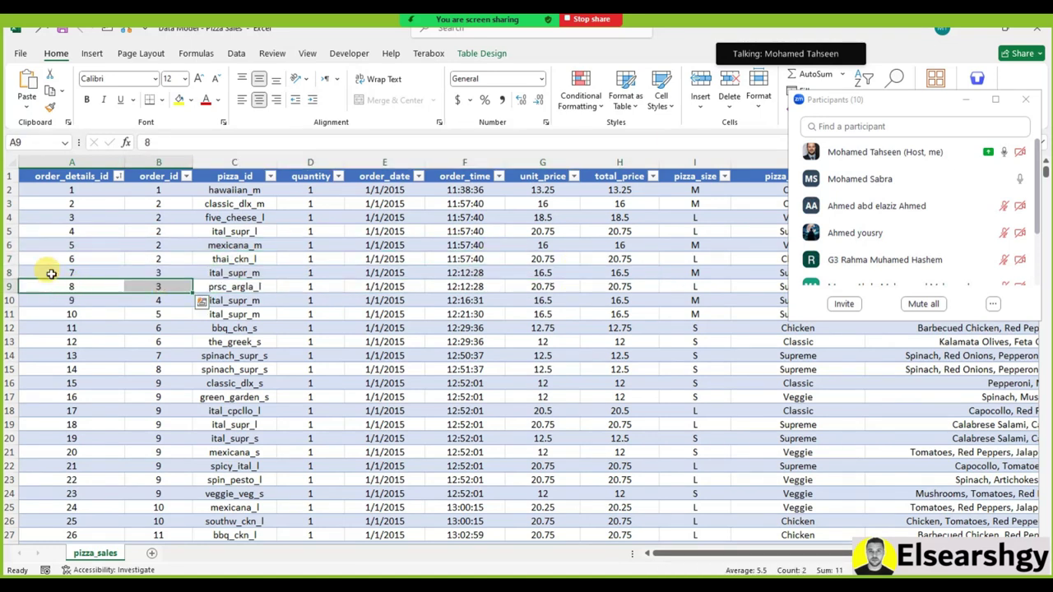
pyautogui.moveTo(88, 286); pyautogui.dragTo(359, 286)
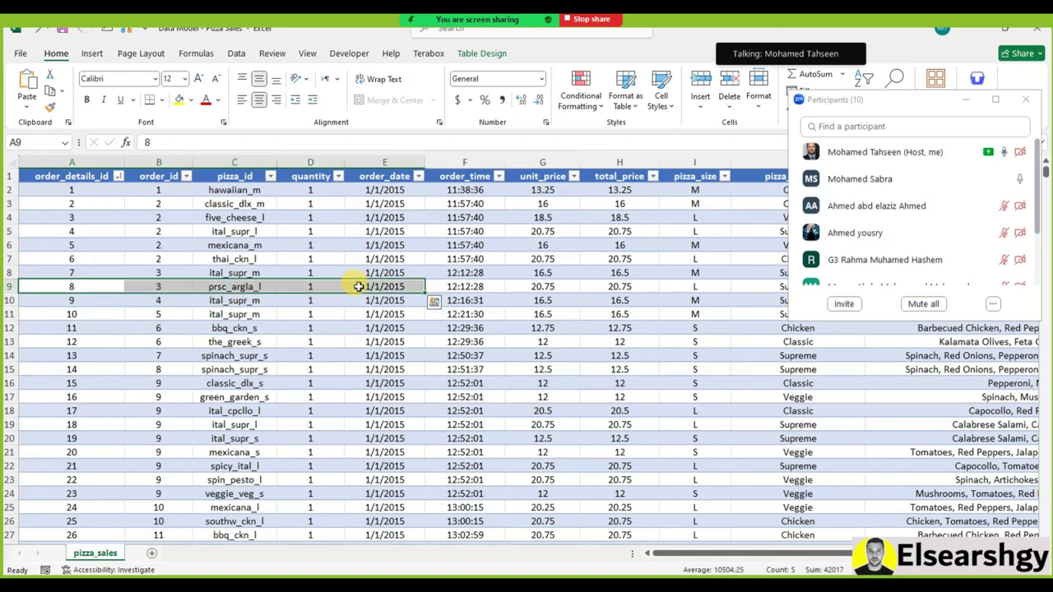
pyautogui.moveTo(85, 304); pyautogui.dragTo(650, 301)
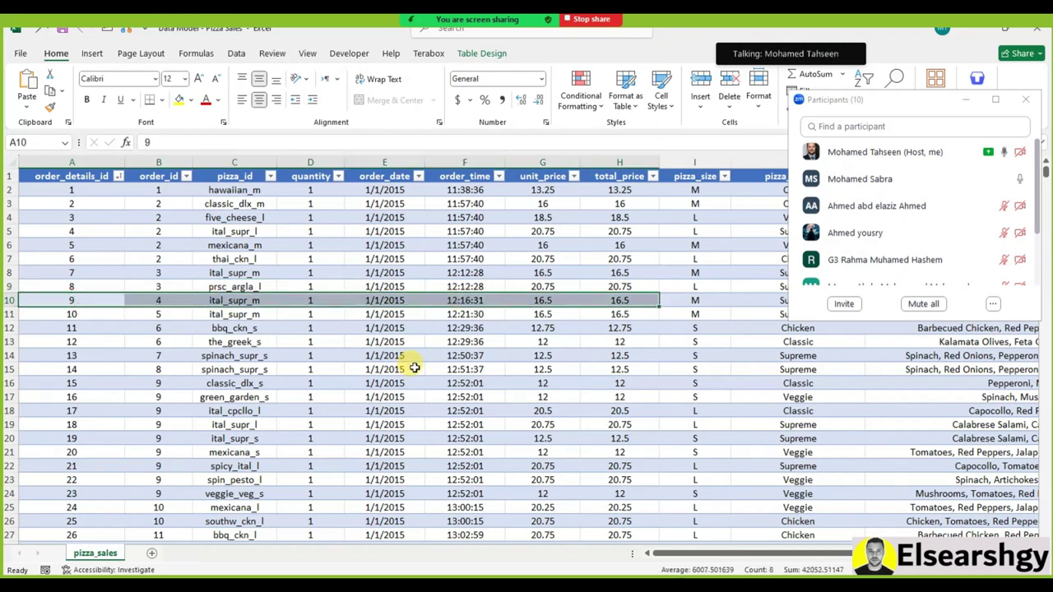
pyautogui.moveTo(113, 340); pyautogui.dragTo(821, 340)
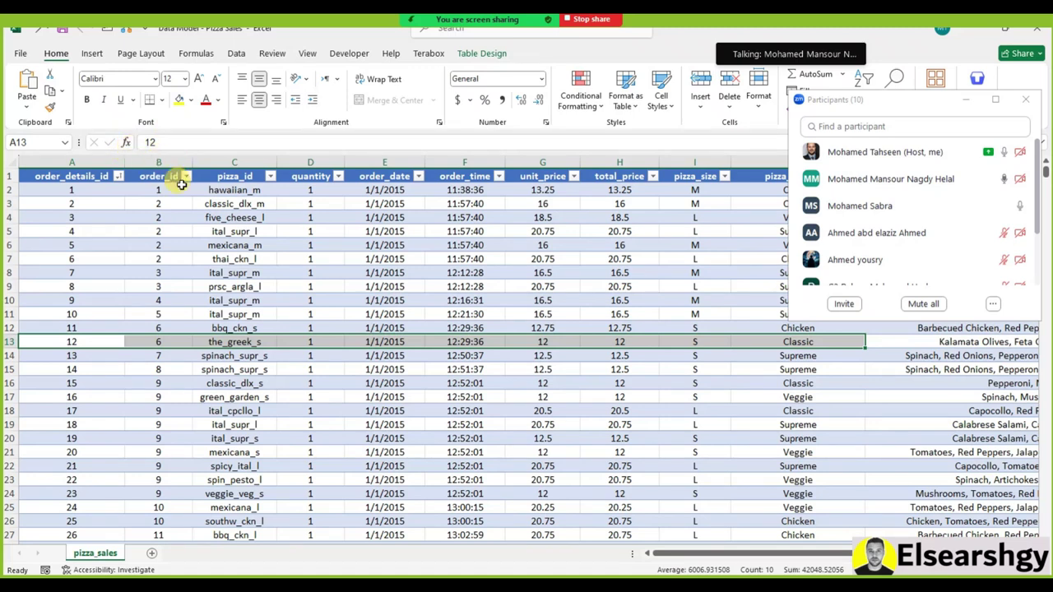
# Mark the lines of order 9 in B16:E24 with a yellow fill and red font
pyautogui.moveTo(172, 383); pyautogui.dragTo(170, 465)
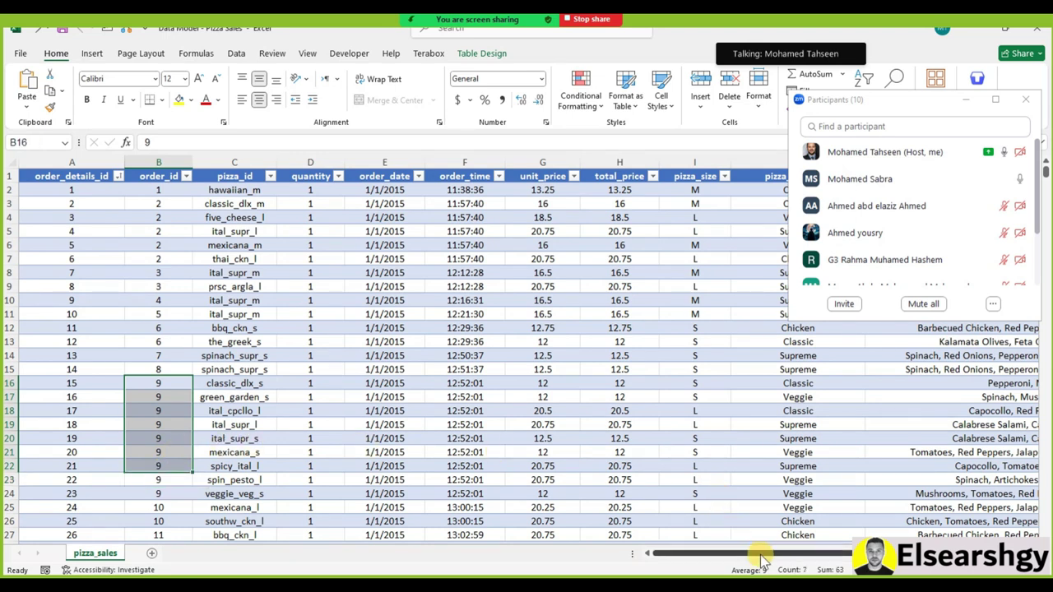
pyautogui.moveTo(769, 553); pyautogui.dragTo(682, 573)
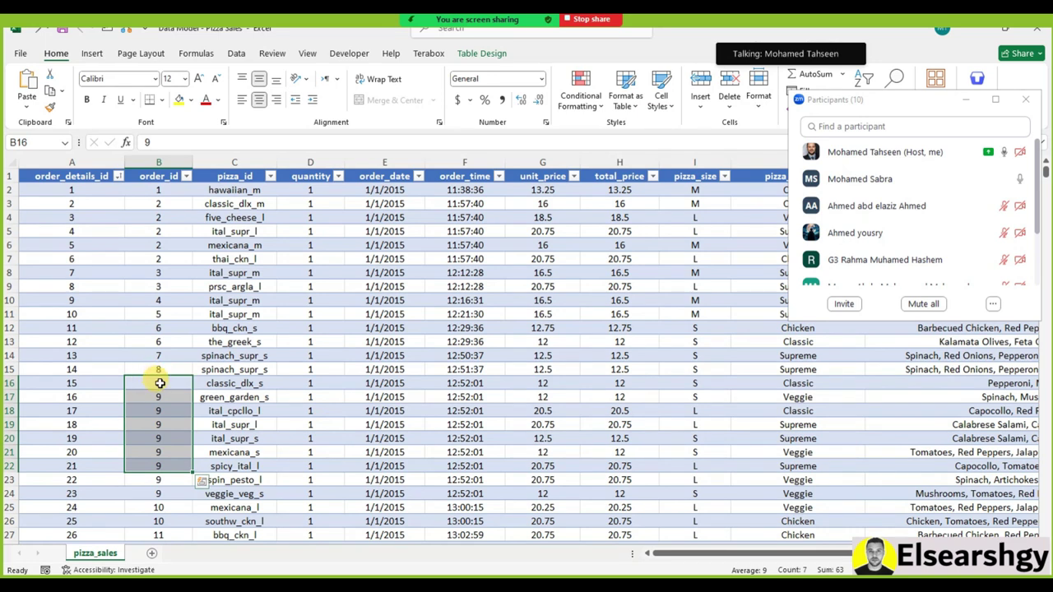
pyautogui.moveTo(170, 383); pyautogui.dragTo(359, 497)
pyautogui.click(180, 99)
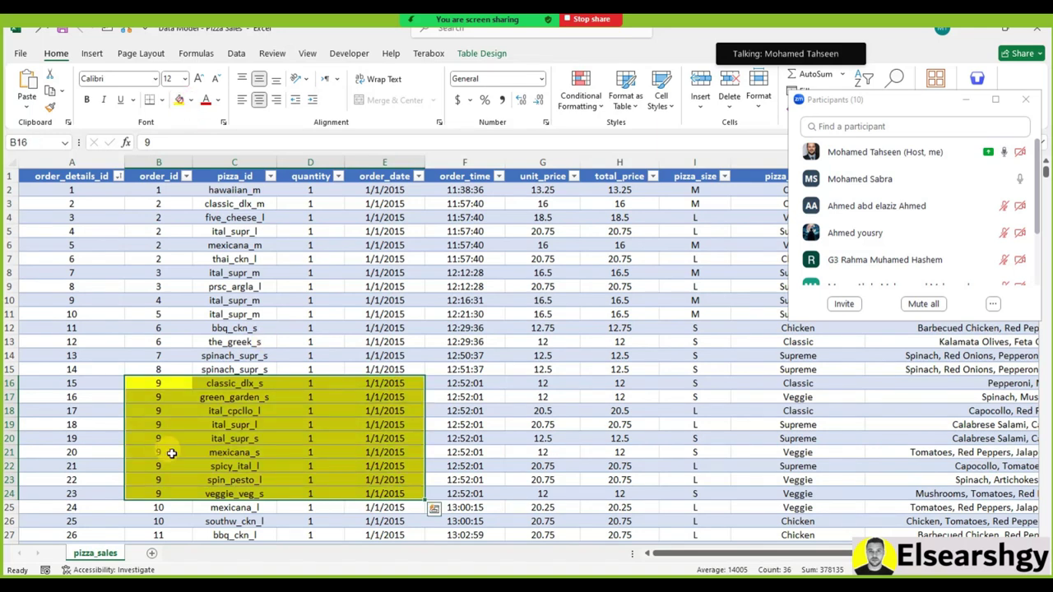
pyautogui.click(206, 99)
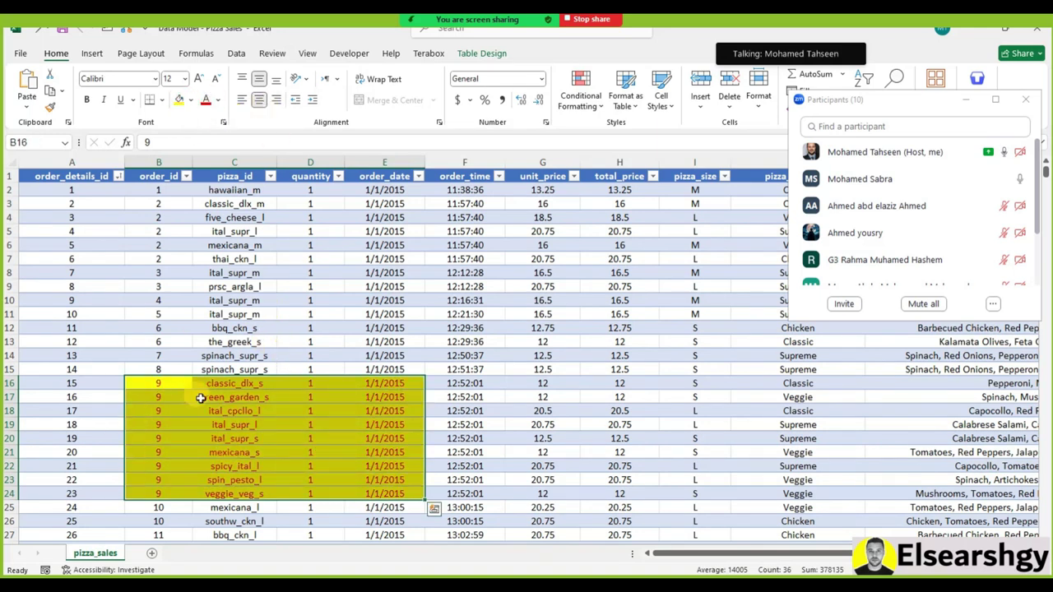
pyautogui.moveTo(169, 384); pyautogui.dragTo(360, 491)
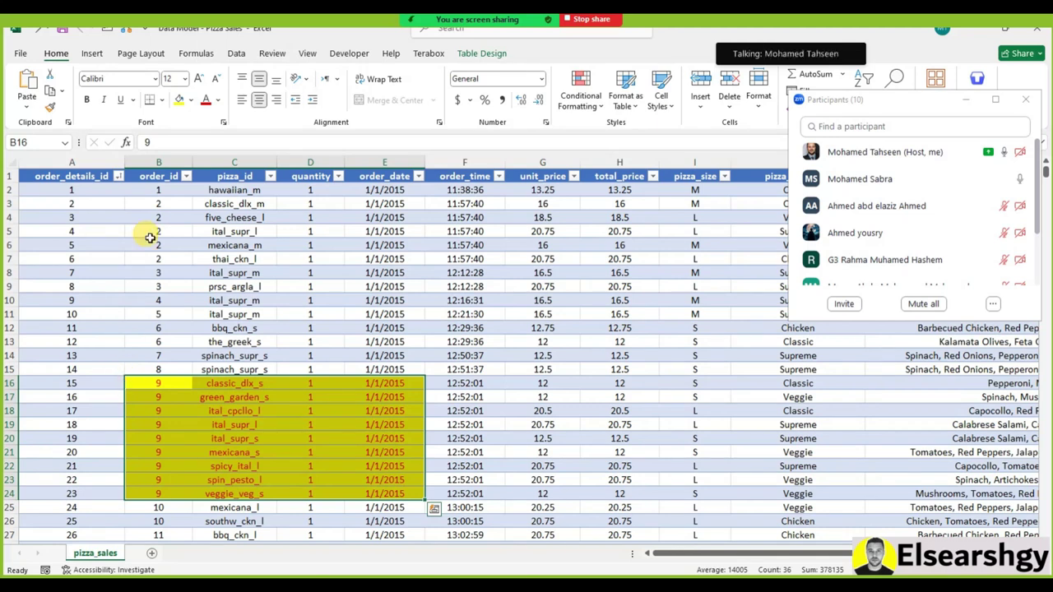
# Rename the order_id column header in B1 as transaction and autofit the width of column B
pyautogui.click(167, 176)
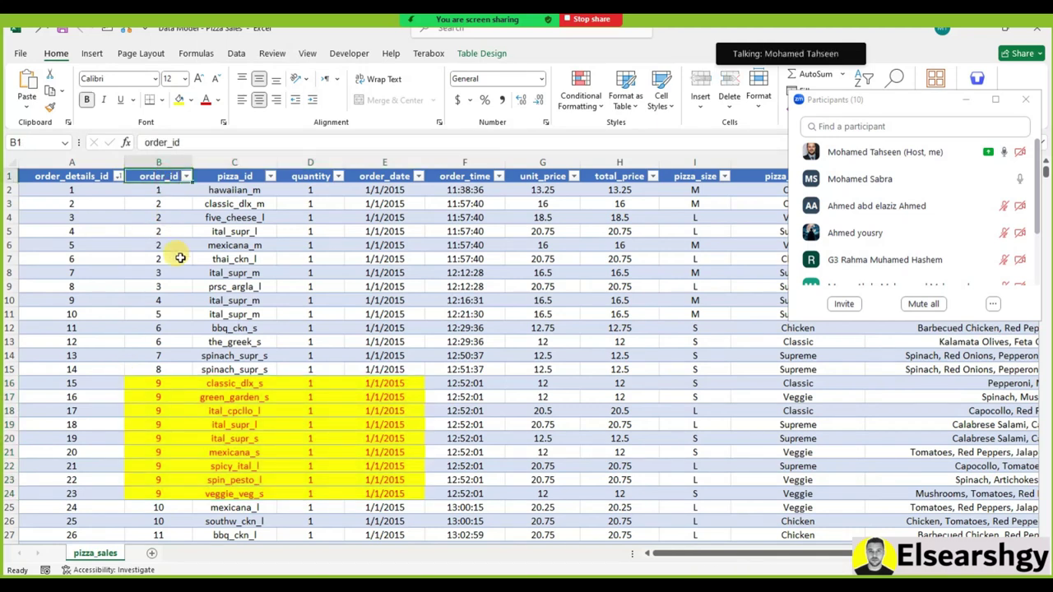
pyautogui.write('لاقشسشو')
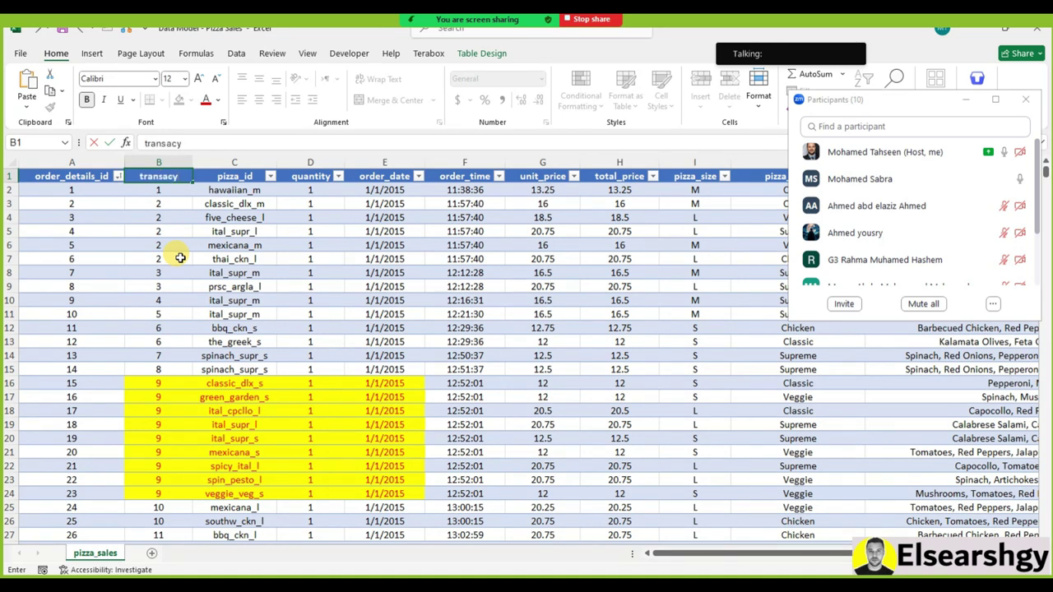
pyautogui.write('n')
pyautogui.press('Return')
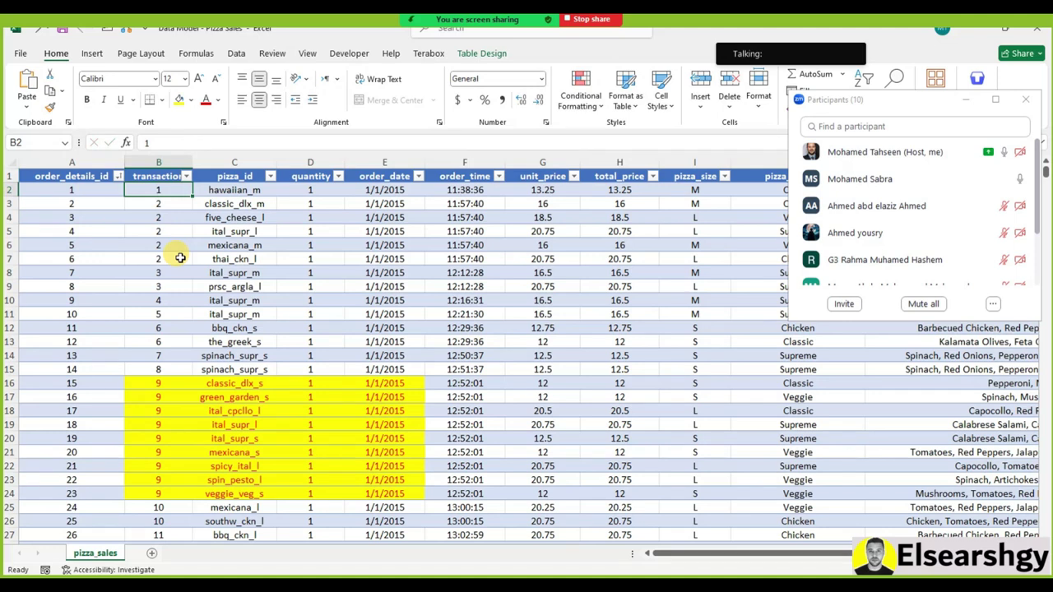
pyautogui.doubleClick(193, 162)
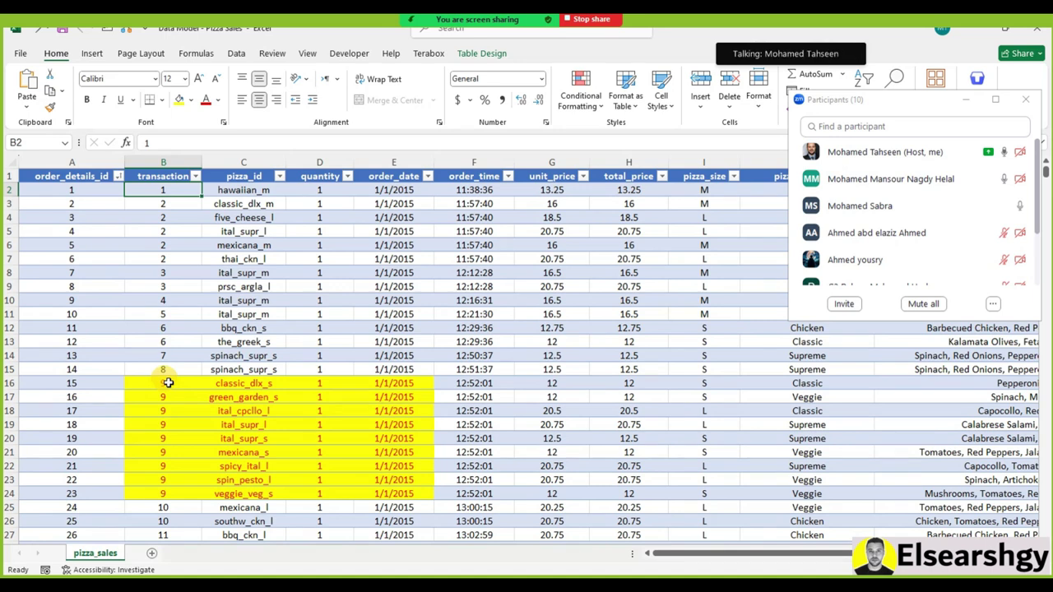
# Highlight the lines of transaction 9, widening the selection from B16:E24 to B16:K24, and look through the surrounding records
pyautogui.moveTo(169, 384); pyautogui.dragTo(380, 492)
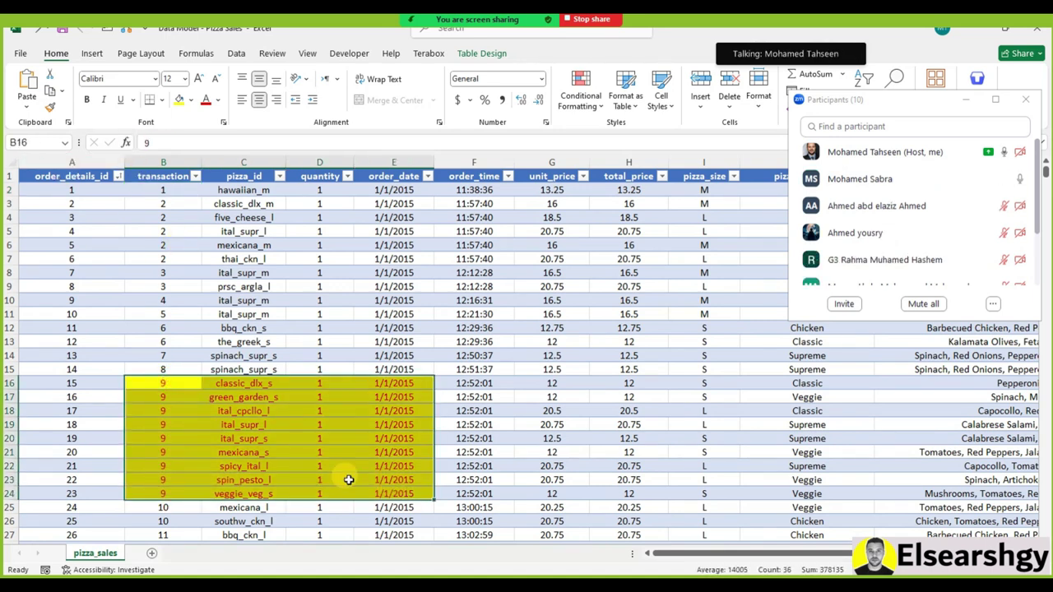
pyautogui.moveTo(150, 382); pyautogui.dragTo(798, 494)
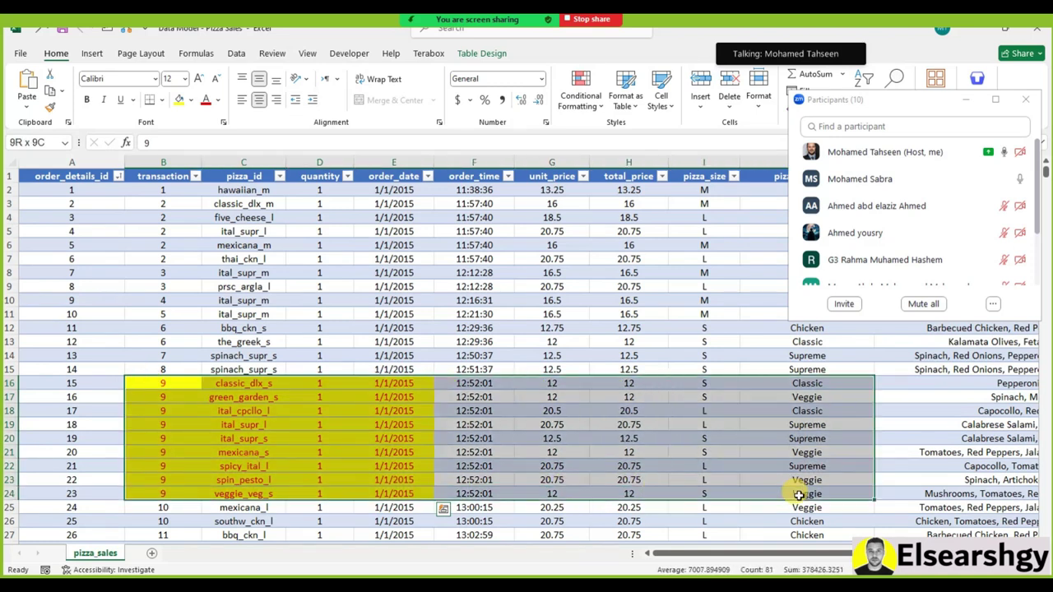
pyautogui.moveTo(167, 380); pyautogui.dragTo(878, 508)
pyautogui.scroll(-18, 878, 508)
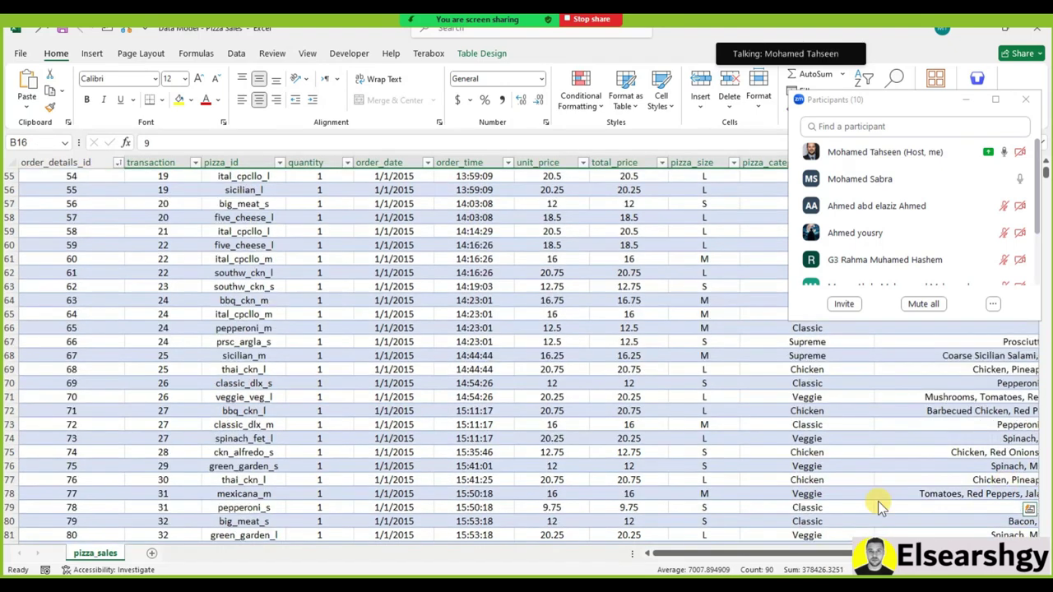
pyautogui.click(705, 553)
pyautogui.scroll(17, 111, 359)
pyautogui.scroll(-2, 158, 295)
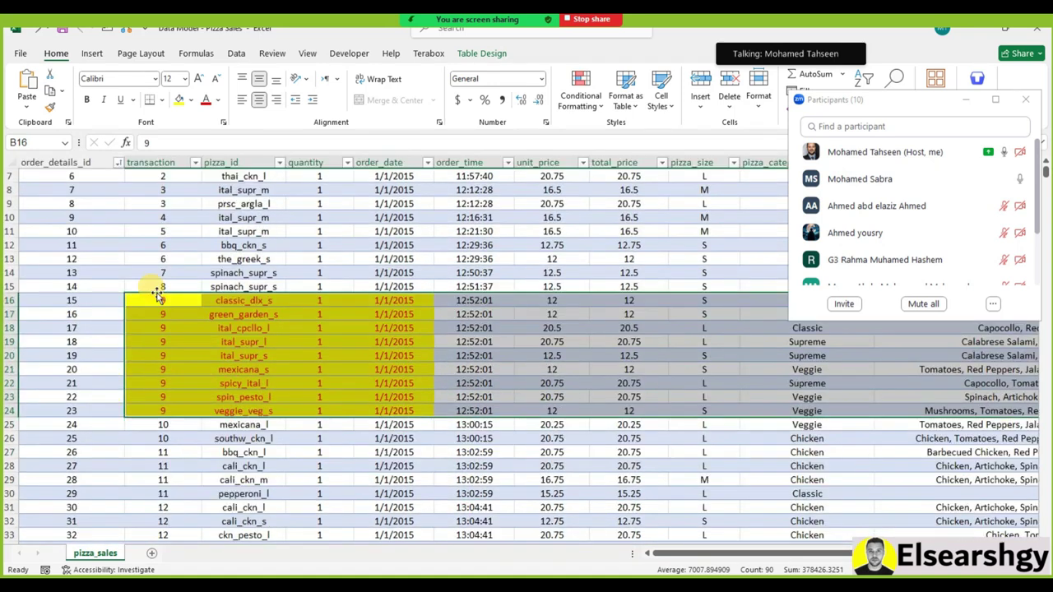
# Filter the transaction column to show only transaction 9, and bring the filtered rows with their headers into view
pyautogui.click(195, 162)
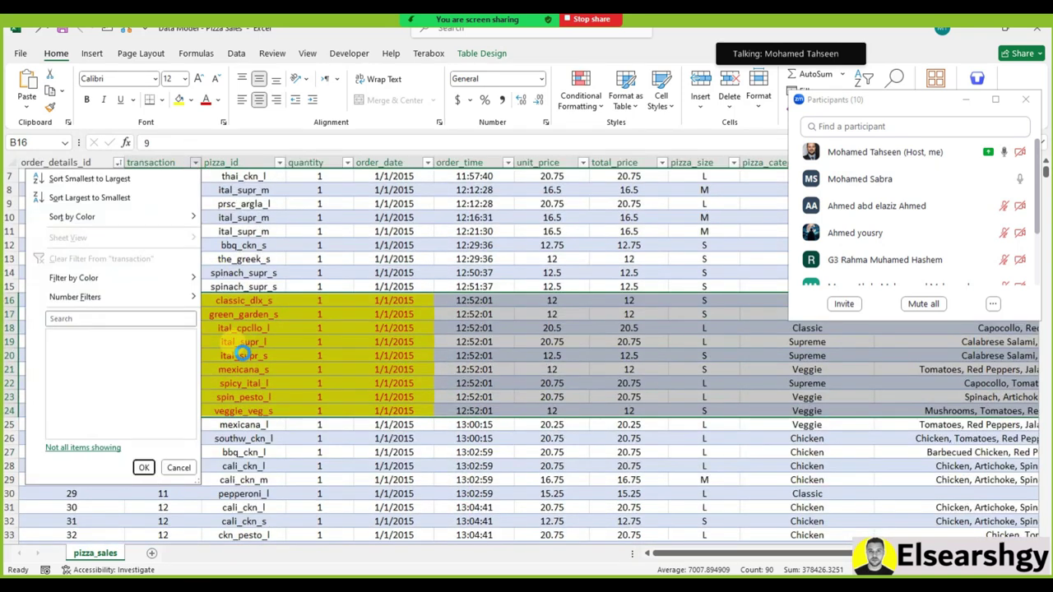
pyautogui.click(78, 319)
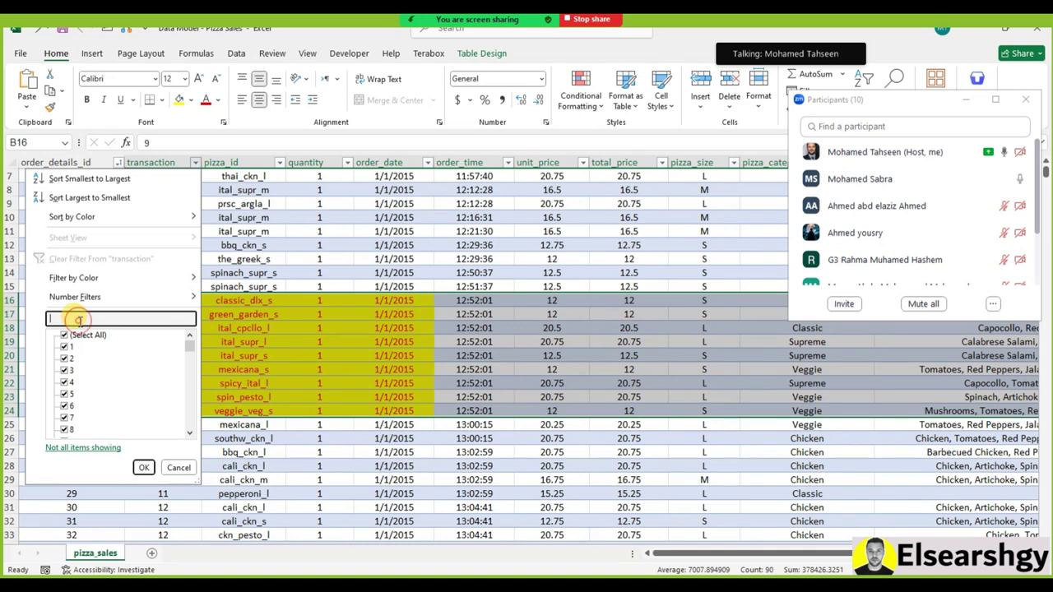
pyautogui.write('9')
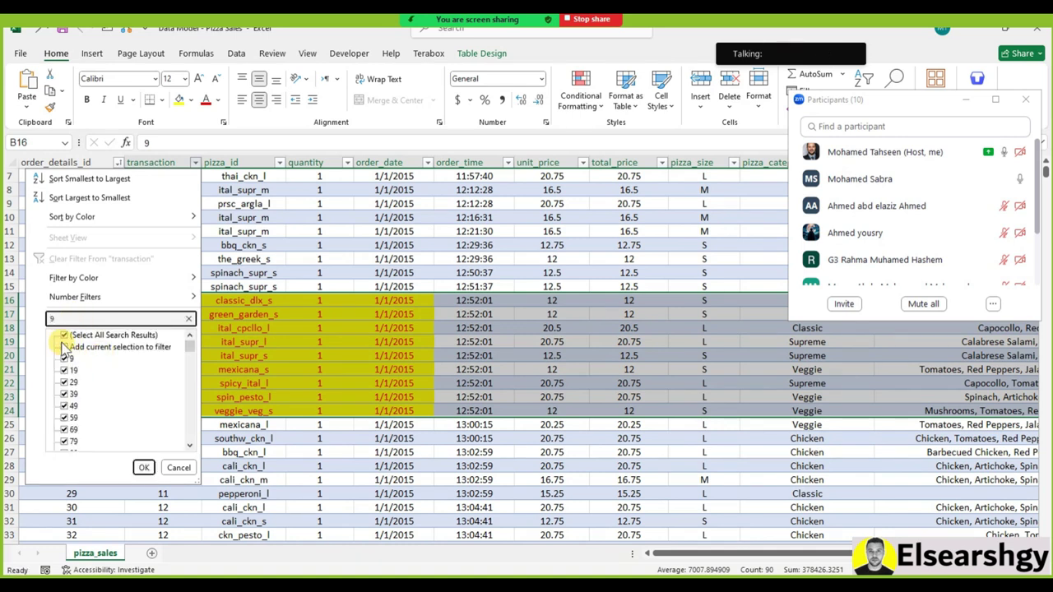
pyautogui.click(64, 334)
pyautogui.click(64, 359)
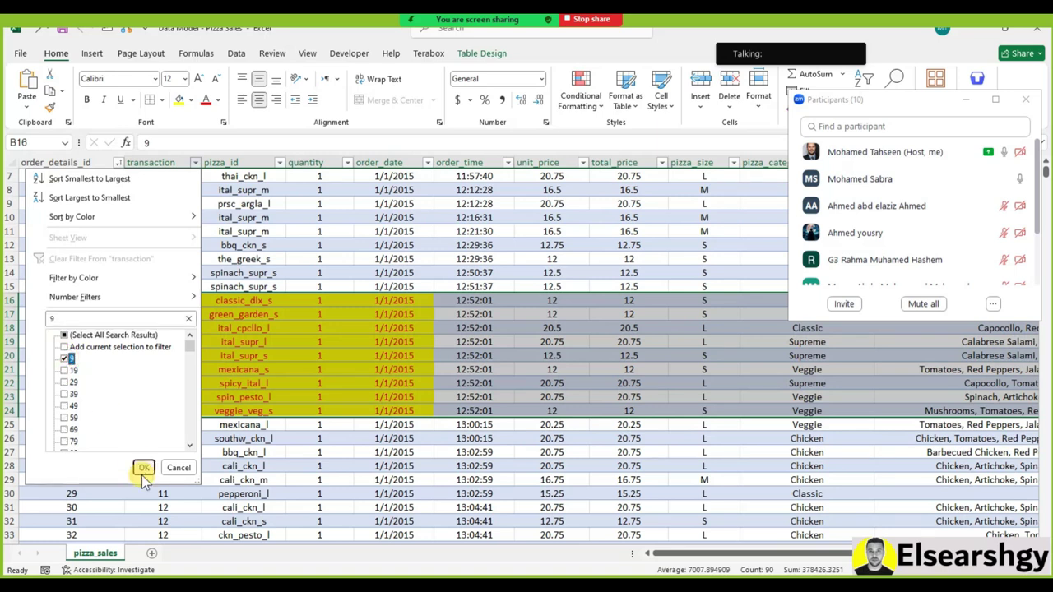
pyautogui.click(143, 468)
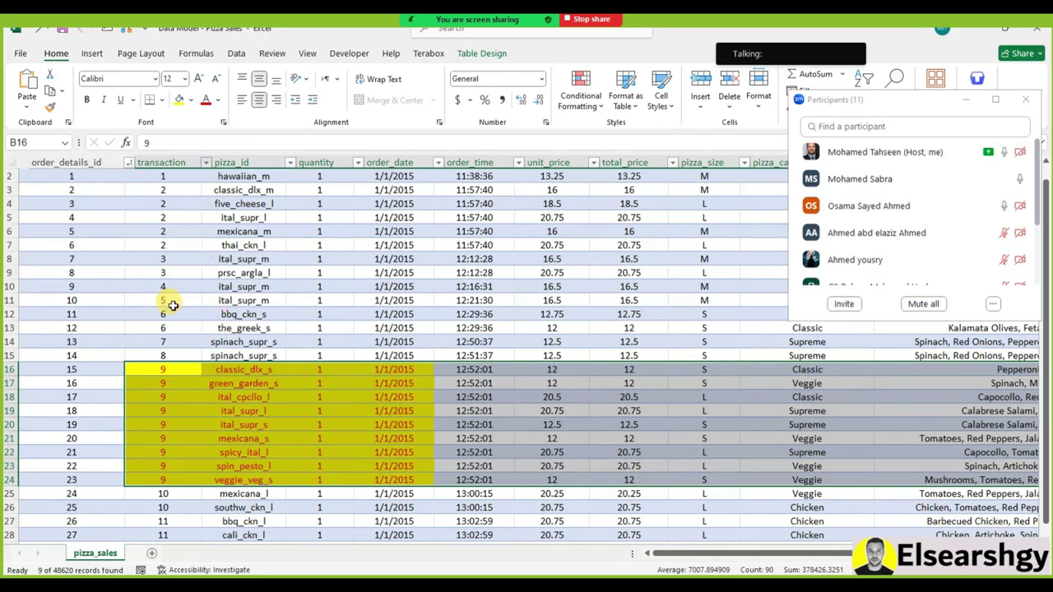
pyautogui.click(329, 438)
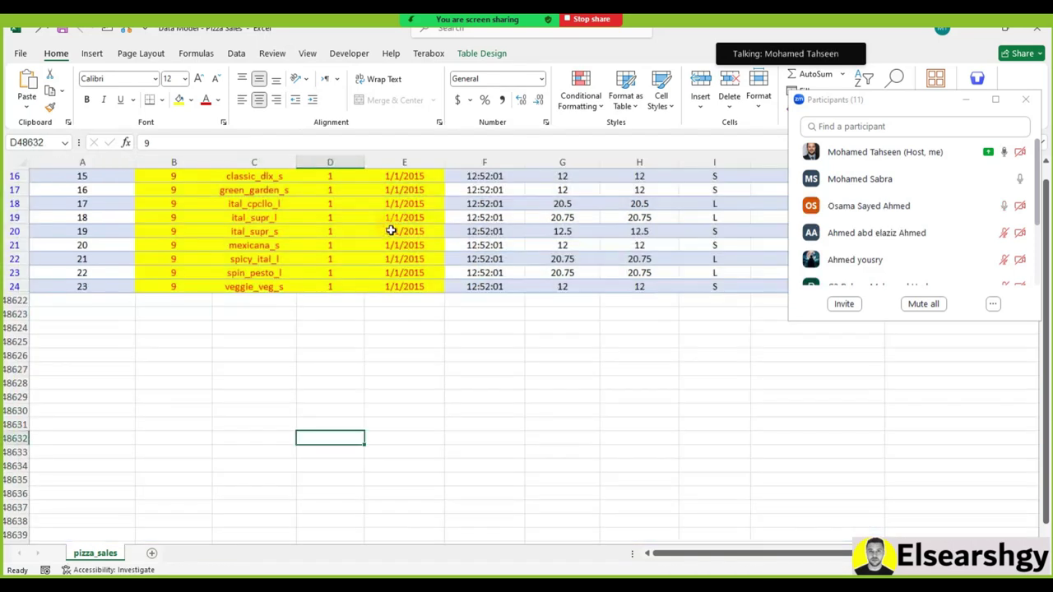
pyautogui.click(254, 231)
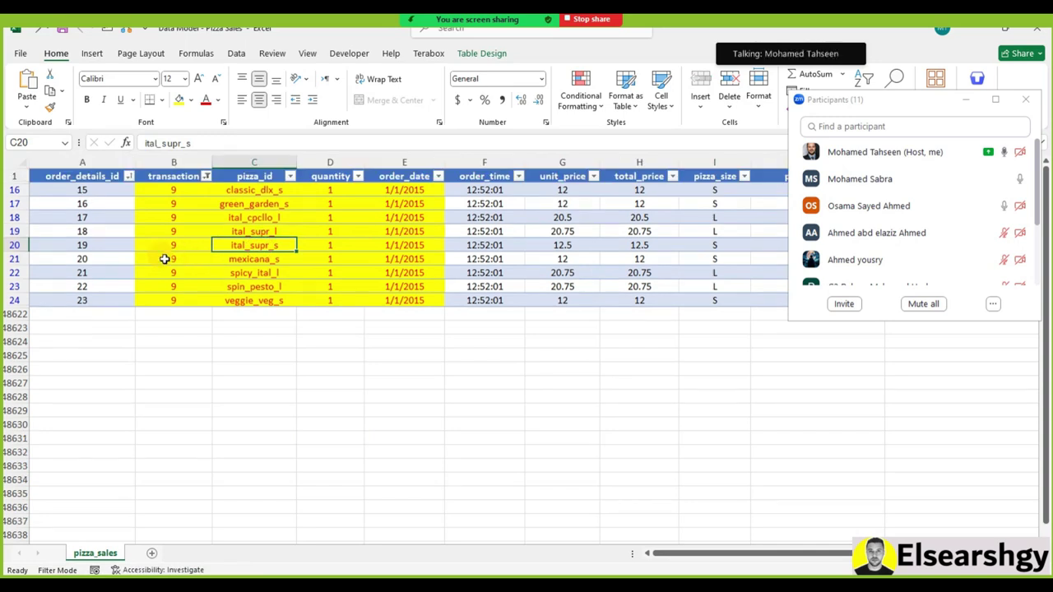
# Rename the transaction column header as رقم الفاتورة, and highlight its filtered values and the line details in C16:G23
pyautogui.click(175, 176)
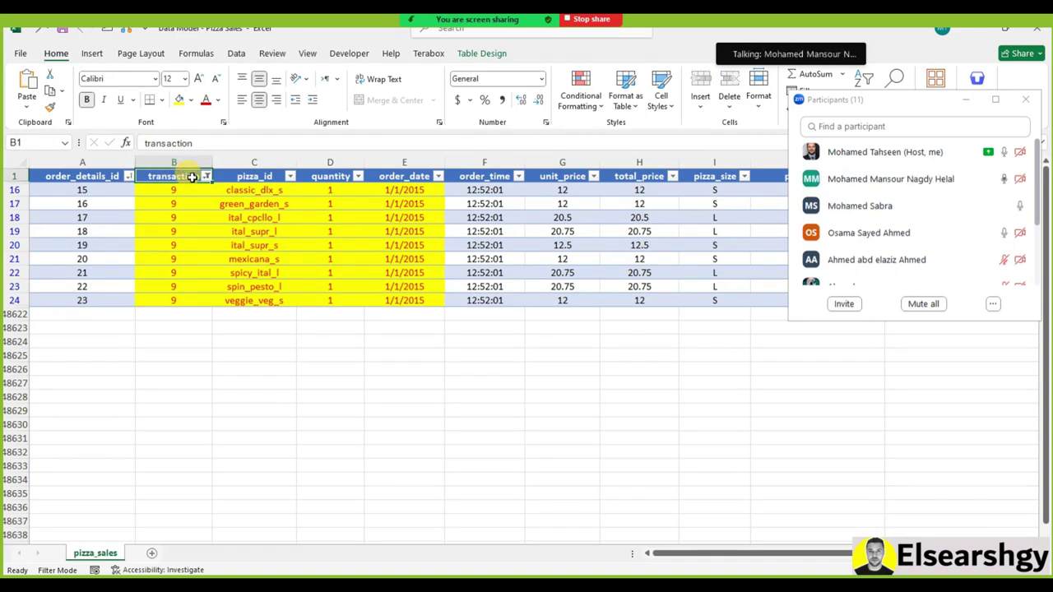
pyautogui.press('BackSpace')
pyautogui.write('رقم الفاتورة')
pyautogui.press('Return')
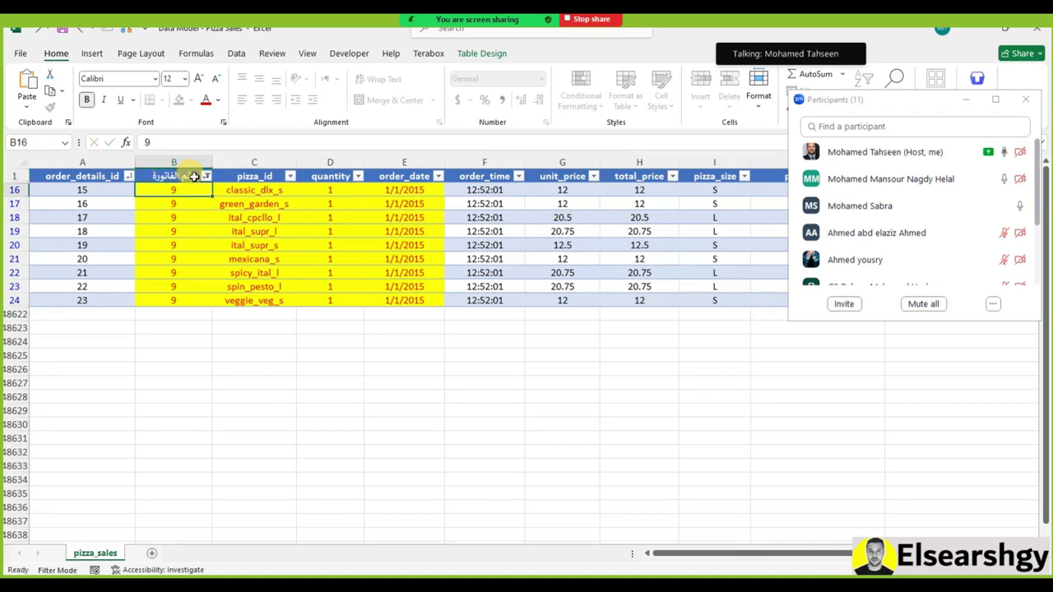
pyautogui.moveTo(202, 190); pyautogui.dragTo(200, 294)
pyautogui.moveTo(266, 188); pyautogui.dragTo(541, 294)
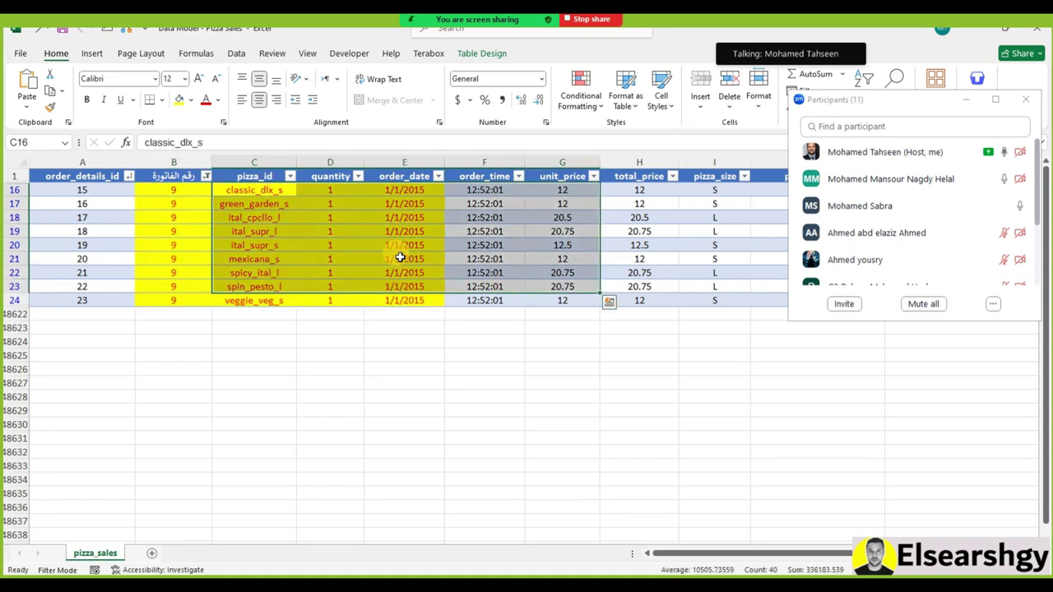
# Glance at the meeting chat, close it, and highlight the first lines of invoice 9, covering A16:I16, A17:C17 and A18
pyautogui.click(433, 34)
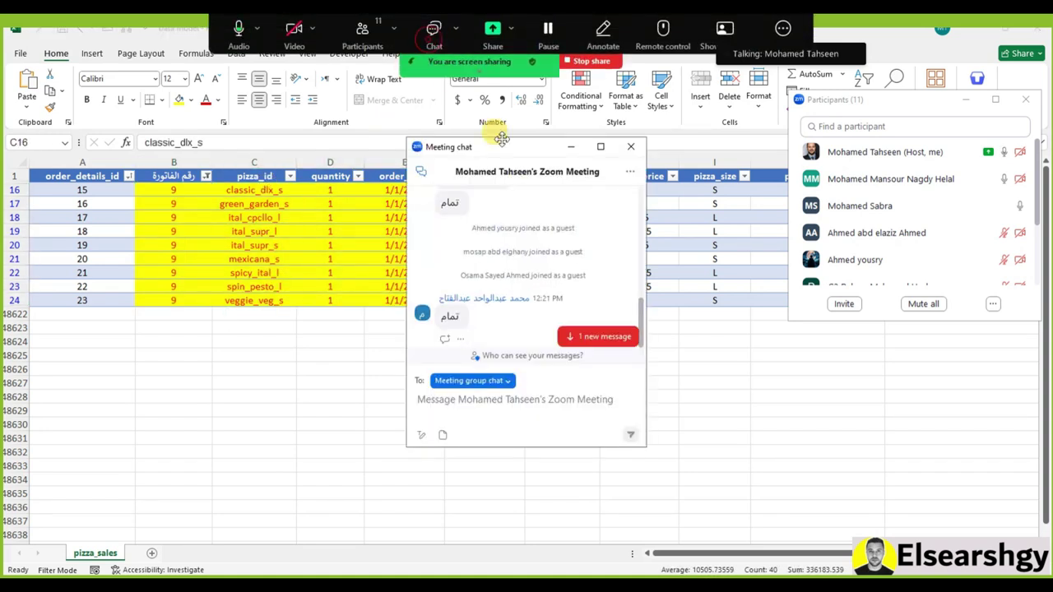
pyautogui.click(631, 146)
pyautogui.moveTo(60, 192); pyautogui.dragTo(695, 183)
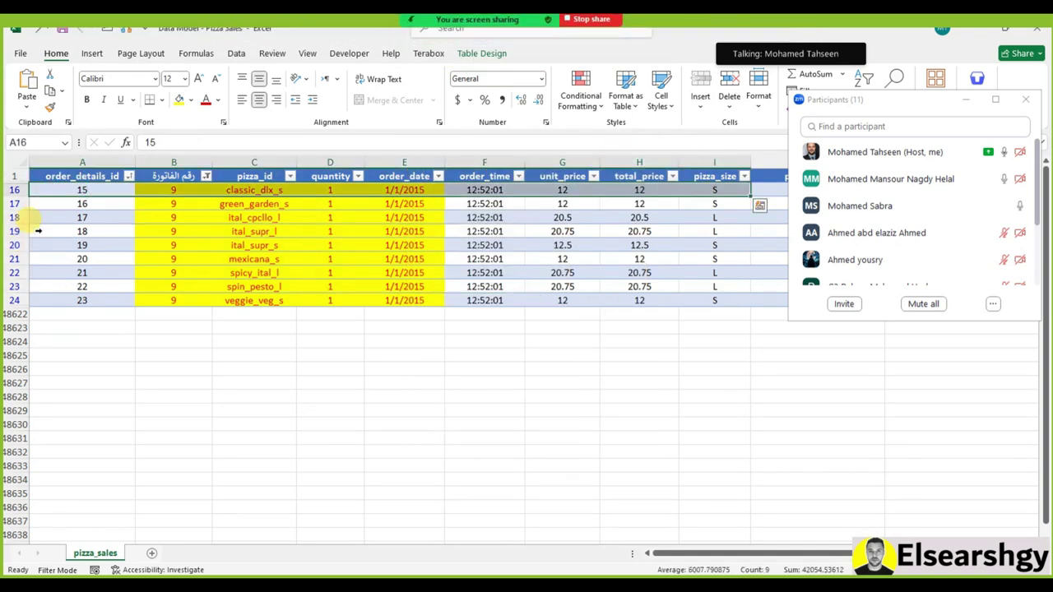
pyautogui.moveTo(71, 205); pyautogui.dragTo(230, 206)
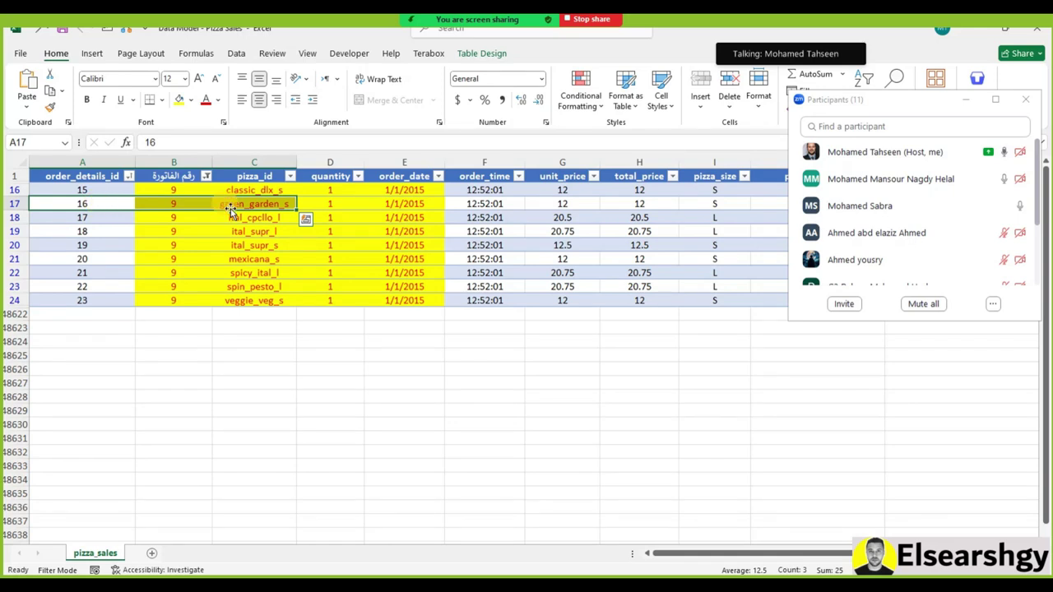
pyautogui.click(70, 220)
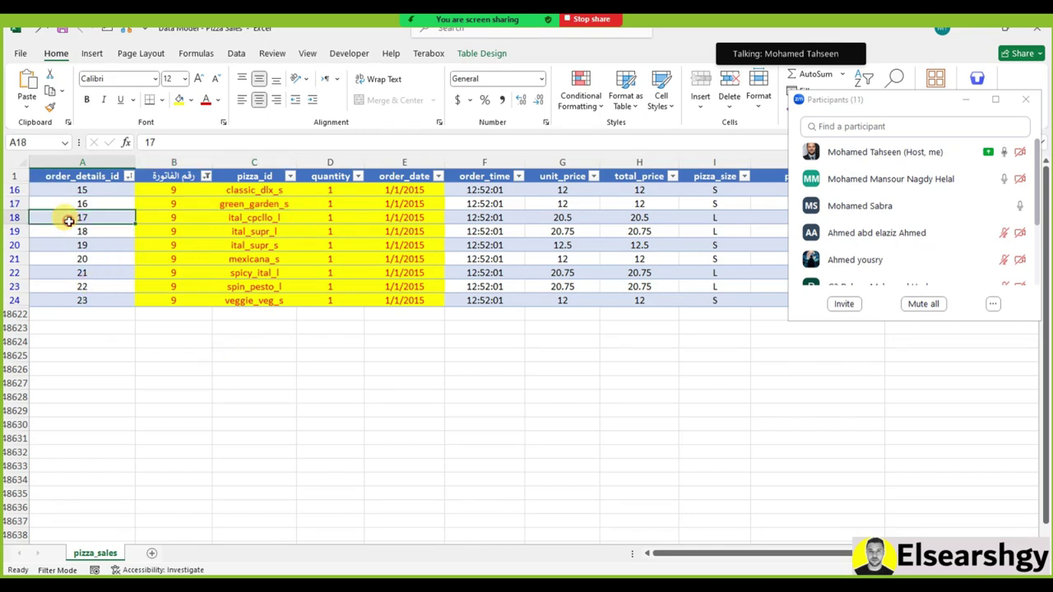
# Highlight individual lines of invoice 9 one at a time across rows 16 to 20, from the order_details_id column towards the order columns
pyautogui.moveTo(66, 191); pyautogui.dragTo(488, 190)
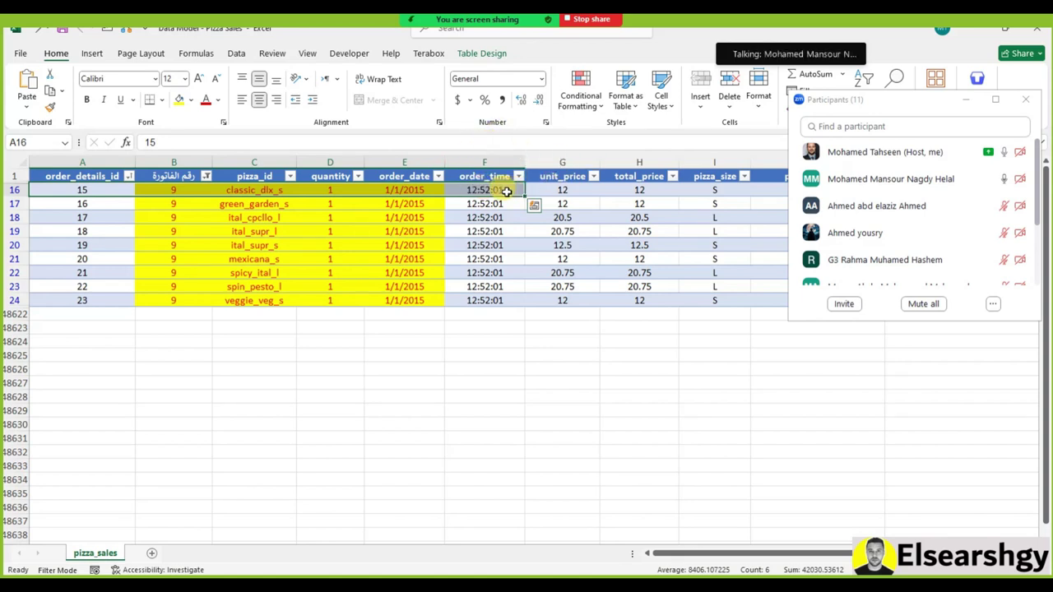
pyautogui.click(103, 206)
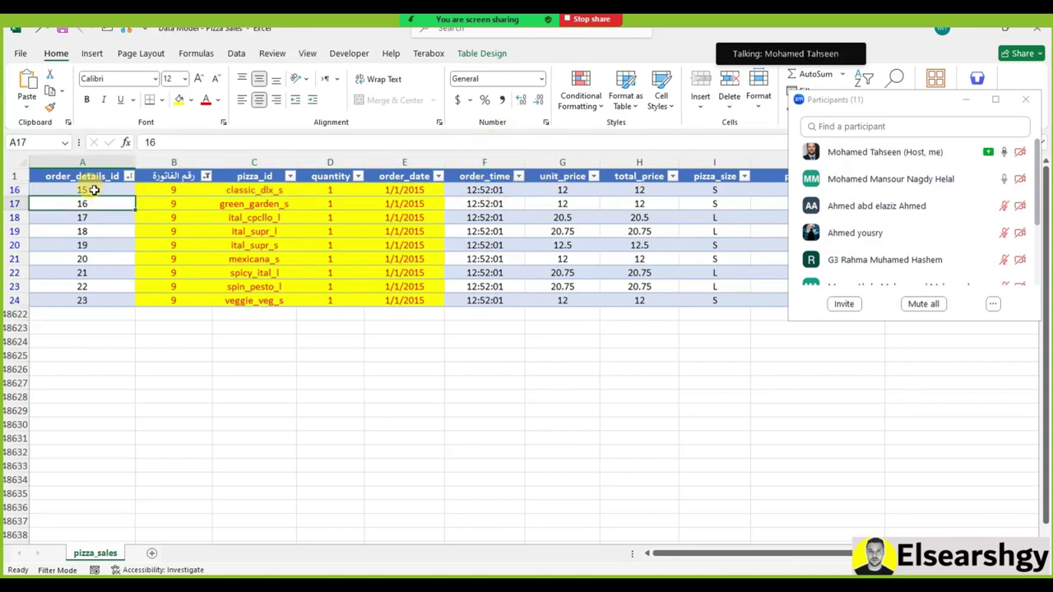
pyautogui.moveTo(91, 203); pyautogui.dragTo(498, 207)
pyautogui.moveTo(82, 244); pyautogui.dragTo(404, 245)
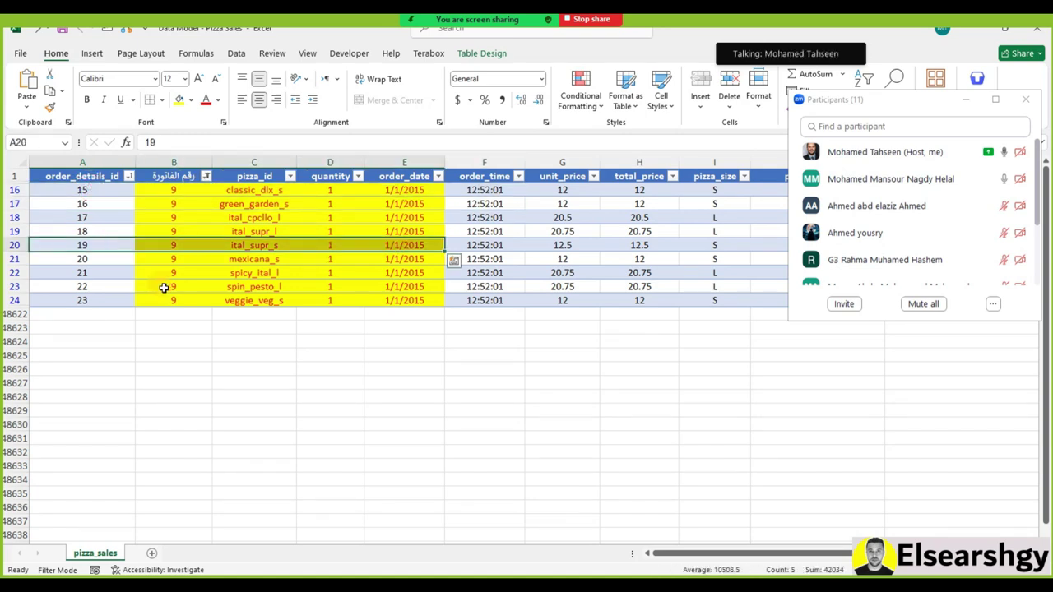
pyautogui.moveTo(107, 189); pyautogui.dragTo(504, 190)
pyautogui.moveTo(83, 231); pyautogui.dragTo(411, 233)
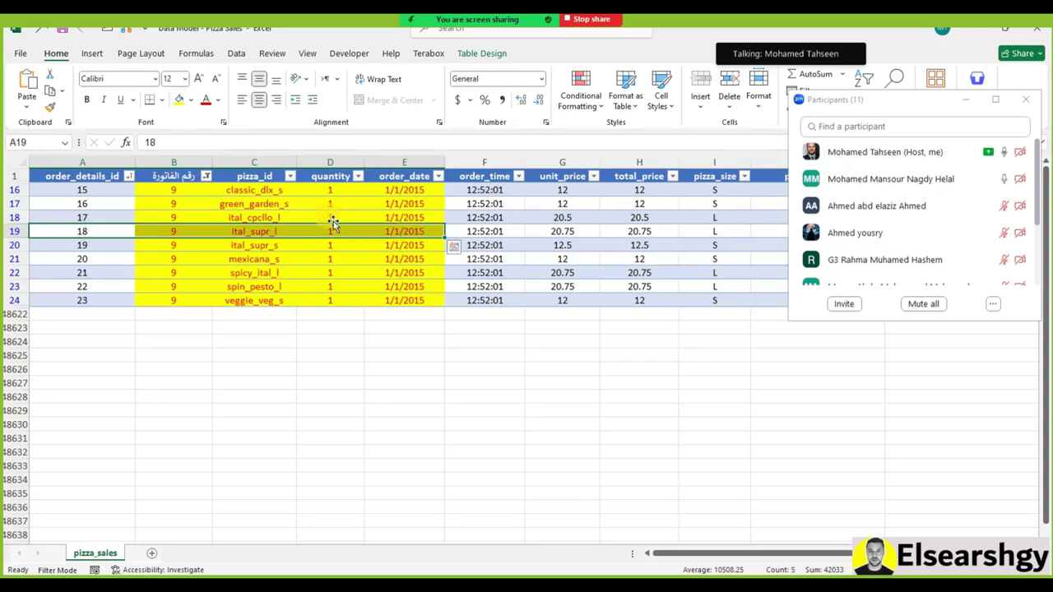
pyautogui.moveTo(103, 191); pyautogui.dragTo(374, 206)
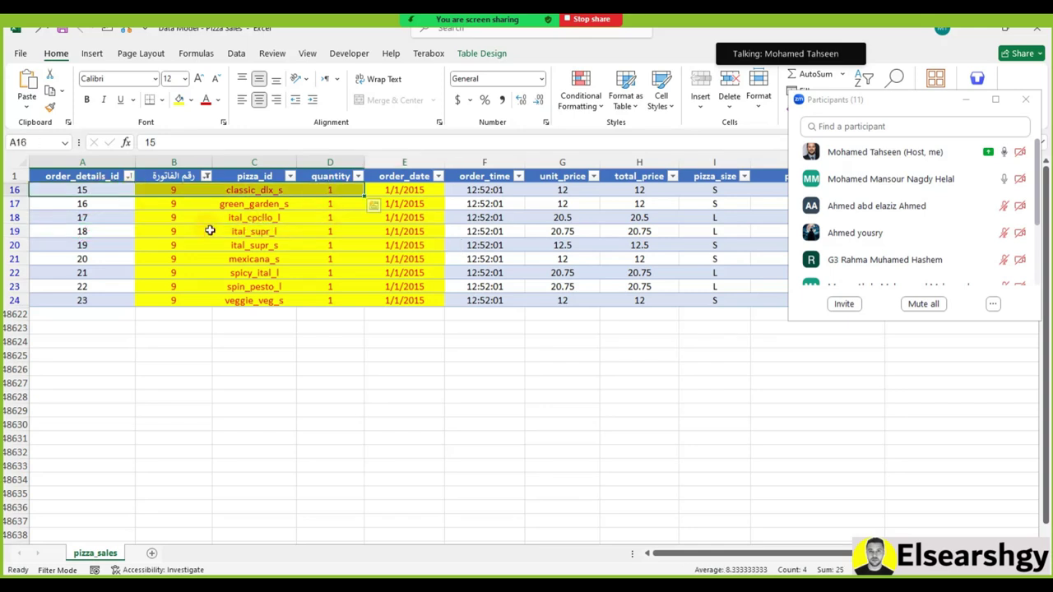
pyautogui.click(112, 217)
pyautogui.moveTo(198, 212); pyautogui.dragTo(255, 217)
pyautogui.moveTo(110, 244); pyautogui.dragTo(294, 244)
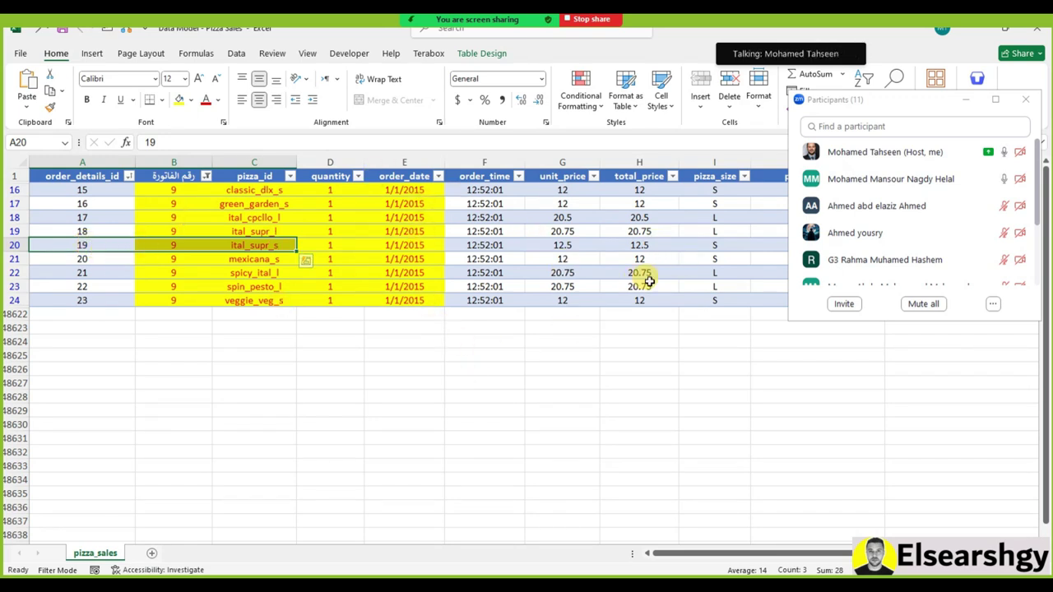
# Highlight the invoice number values in B16:B24, a few lines beside their detail IDs, and the order_details_id values from A16 down
pyautogui.moveTo(187, 194); pyautogui.dragTo(192, 300)
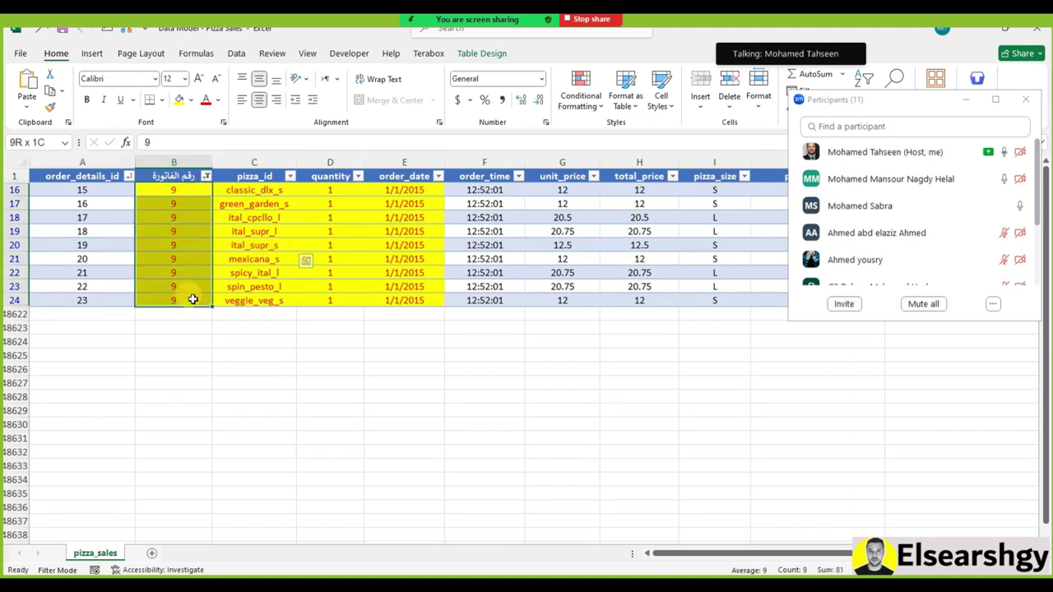
pyautogui.moveTo(102, 191); pyautogui.dragTo(272, 190)
pyautogui.moveTo(111, 203); pyautogui.dragTo(263, 218)
pyautogui.moveTo(103, 231); pyautogui.dragTo(173, 231)
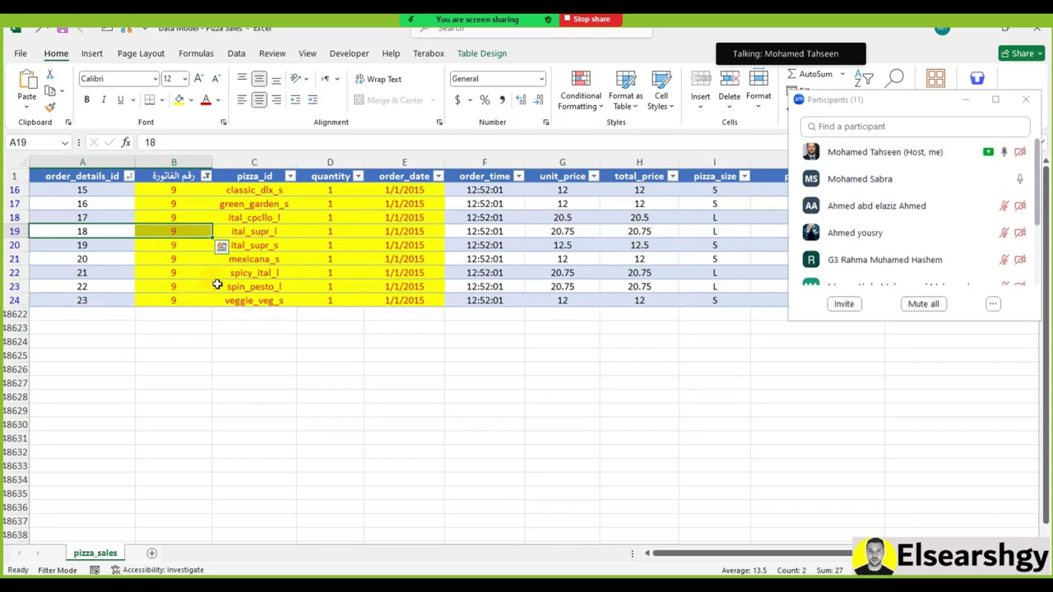
pyautogui.moveTo(121, 193); pyautogui.dragTo(102, 286)
# Rename the order_details_id column header in A1 as Primary Key
pyautogui.click(103, 176)
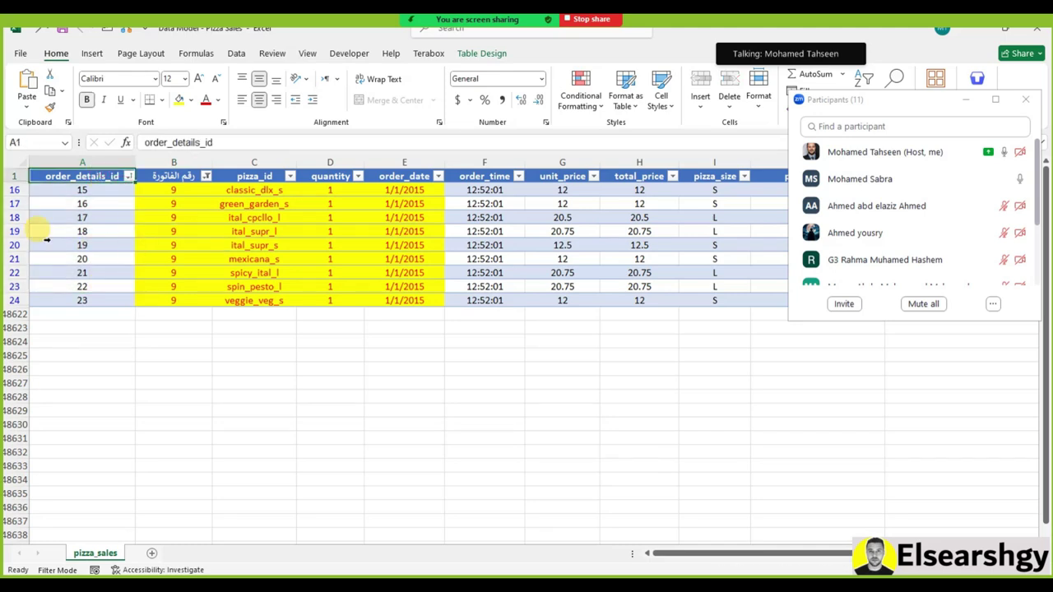
pyautogui.press('BackSpace')
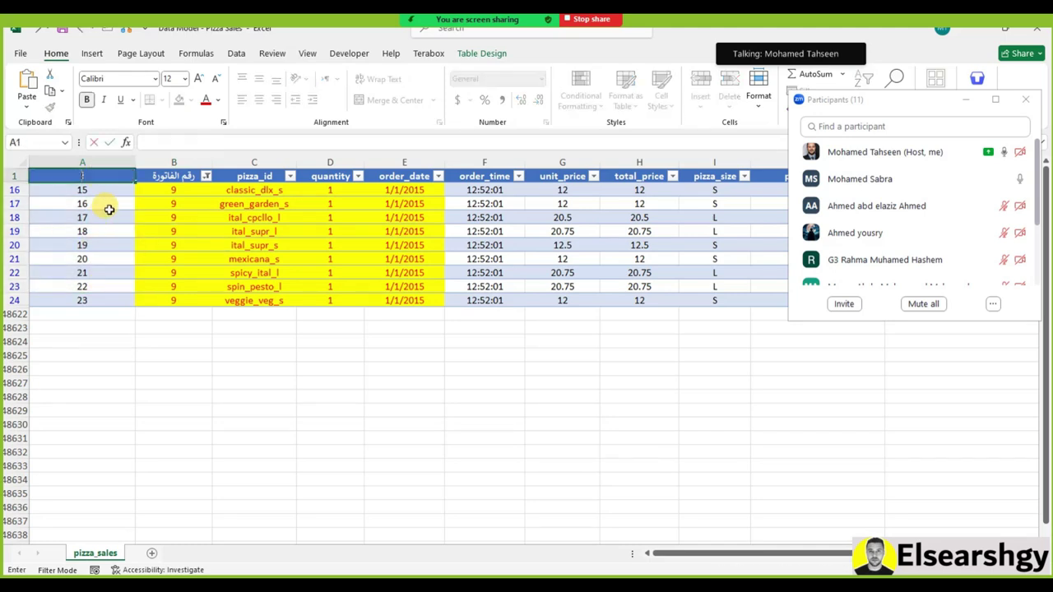
pyautogui.write('حقهةشقغ نثغا')
pyautogui.press('BackSpace')
pyautogui.press('BackSpace')
pyautogui.write('ا')
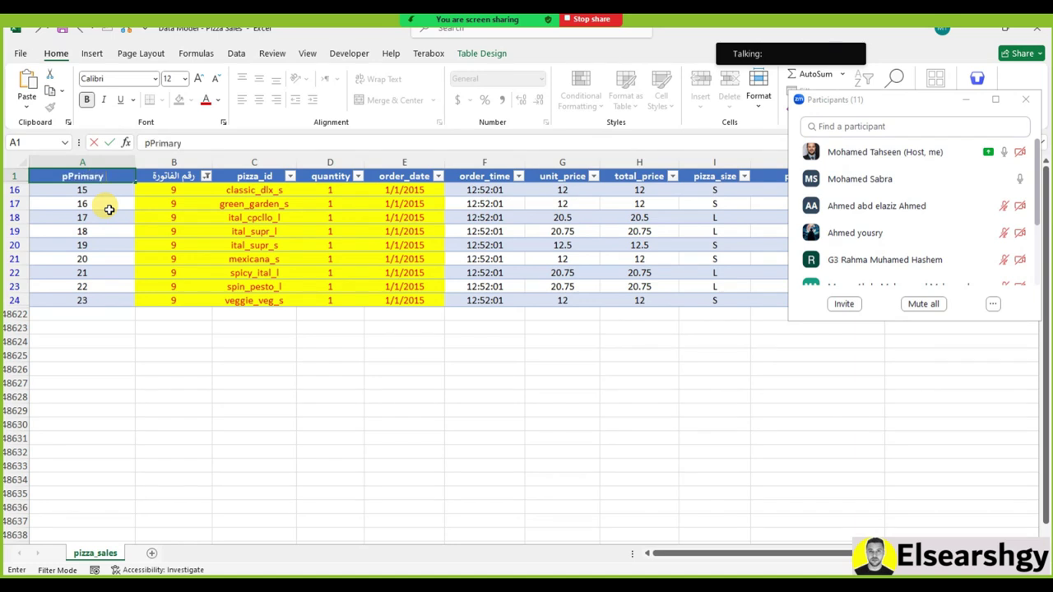
pyautogui.write('pPrimary Key')
pyautogui.press('Return')
pyautogui.click(55, 176)
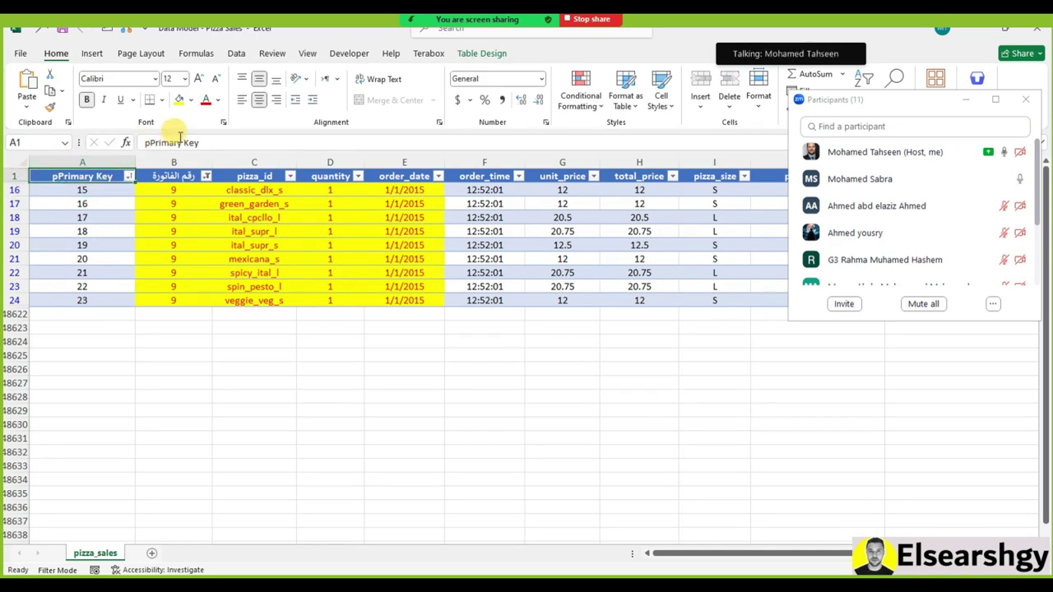
pyautogui.moveTo(150, 143); pyautogui.dragTo(123, 148)
pyautogui.press('BackSpace')
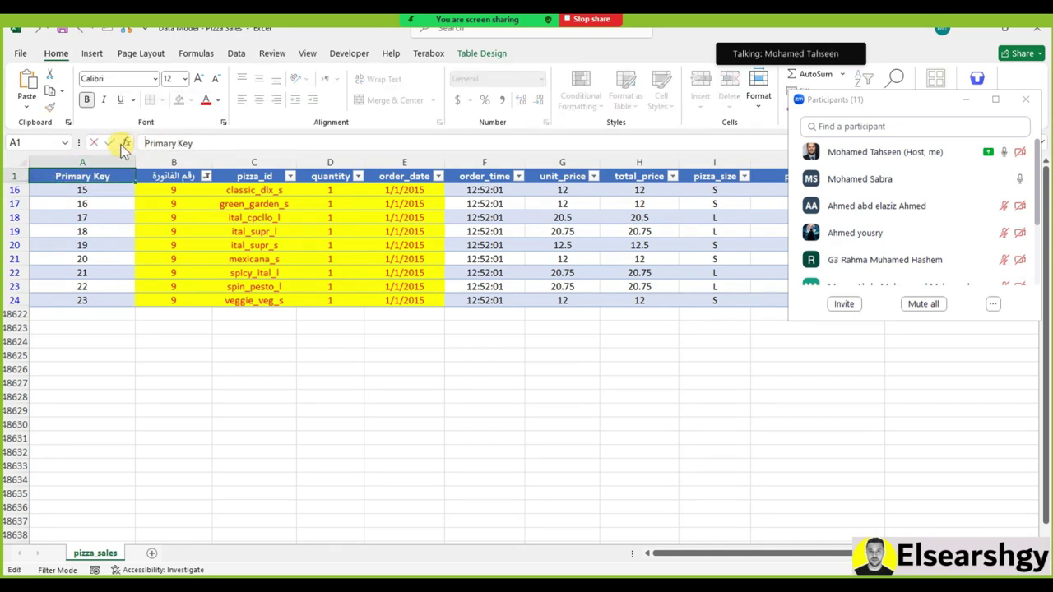
pyautogui.click(102, 241)
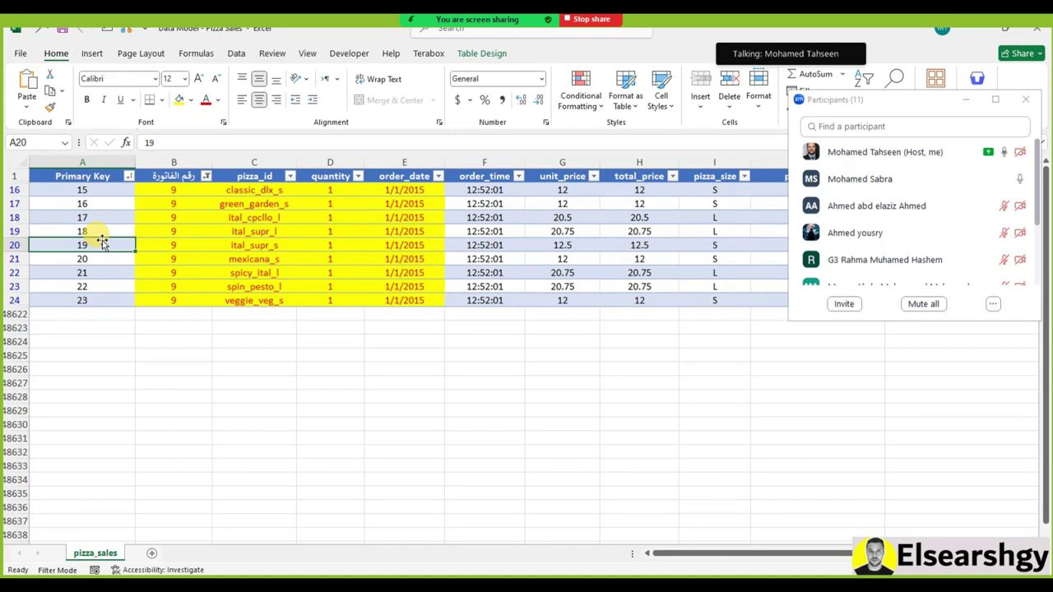
# Highlight the line A20:D20, the Primary Key values in A16:A24, and the invoice number values in B16:B24
pyautogui.moveTo(105, 240); pyautogui.dragTo(329, 245)
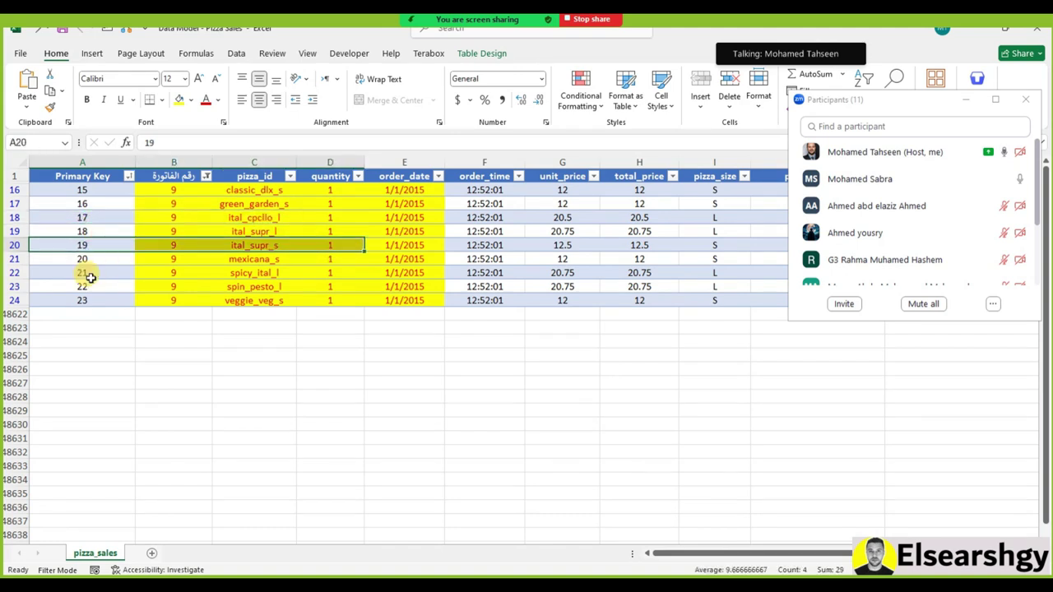
pyautogui.moveTo(82, 275); pyautogui.dragTo(333, 286)
pyautogui.moveTo(96, 191); pyautogui.dragTo(108, 301)
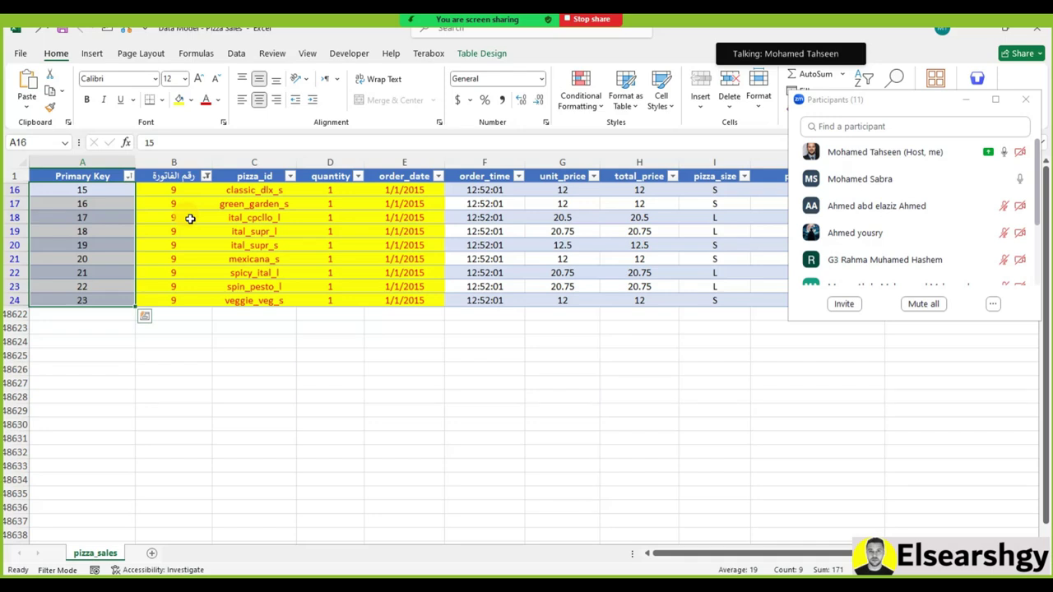
pyautogui.moveTo(183, 186); pyautogui.dragTo(179, 298)
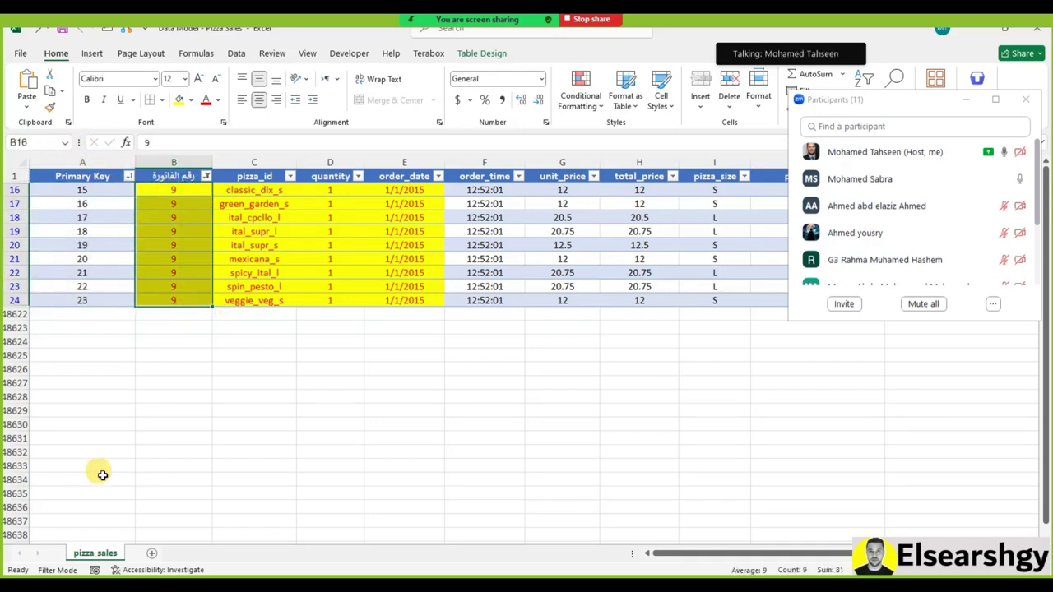
# Add a new sheet with the headers رقم الفاتورة in A1 and اسم العميل in B1, and autofit both columns
pyautogui.click(152, 553)
pyautogui.click(51, 187)
pyautogui.click(49, 176)
pyautogui.write('ب')
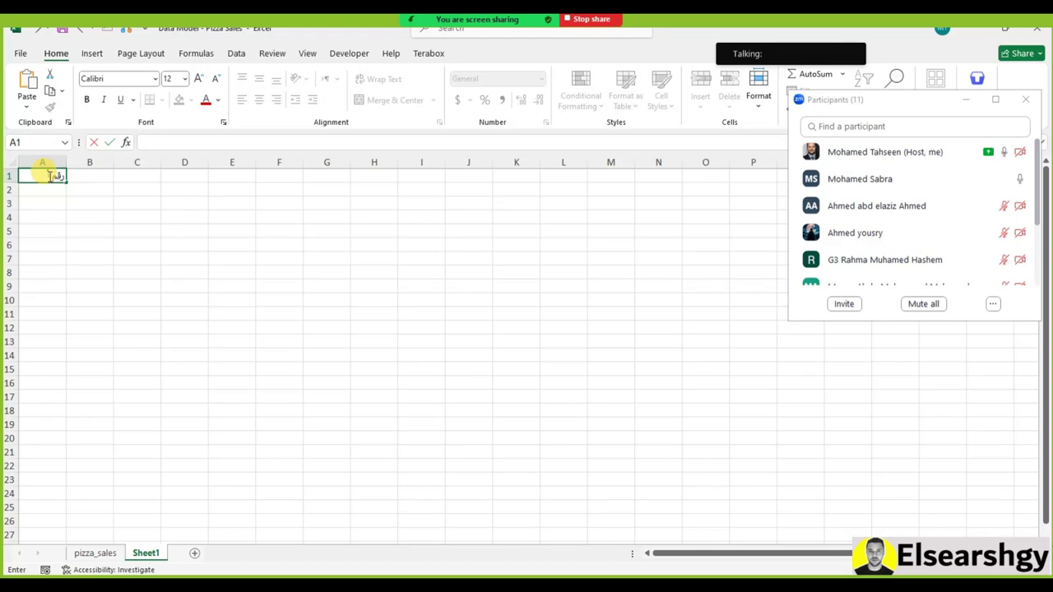
pyautogui.press('Tab')
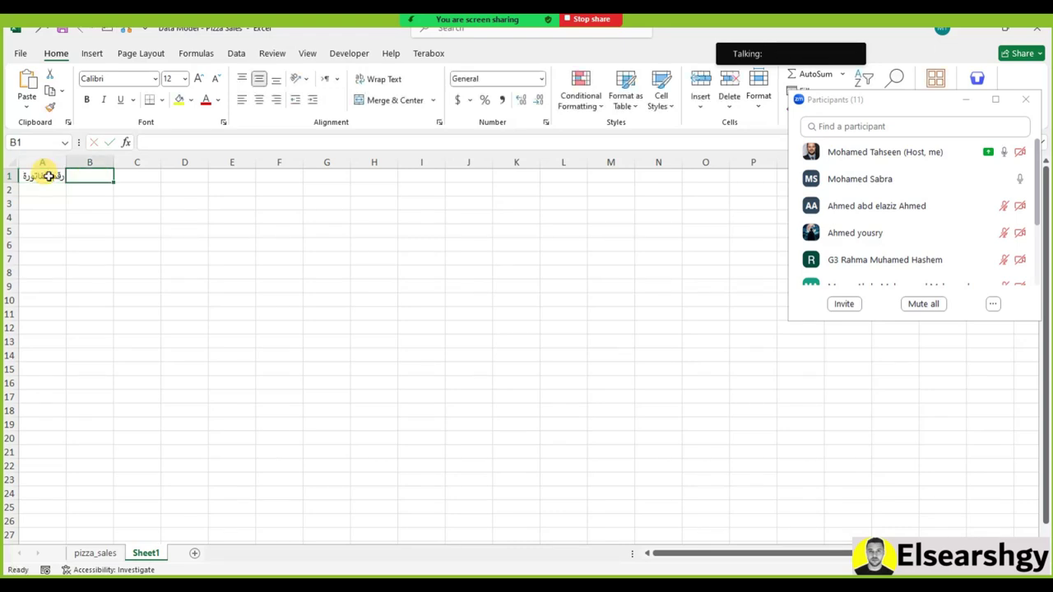
pyautogui.write('اسم العميل')
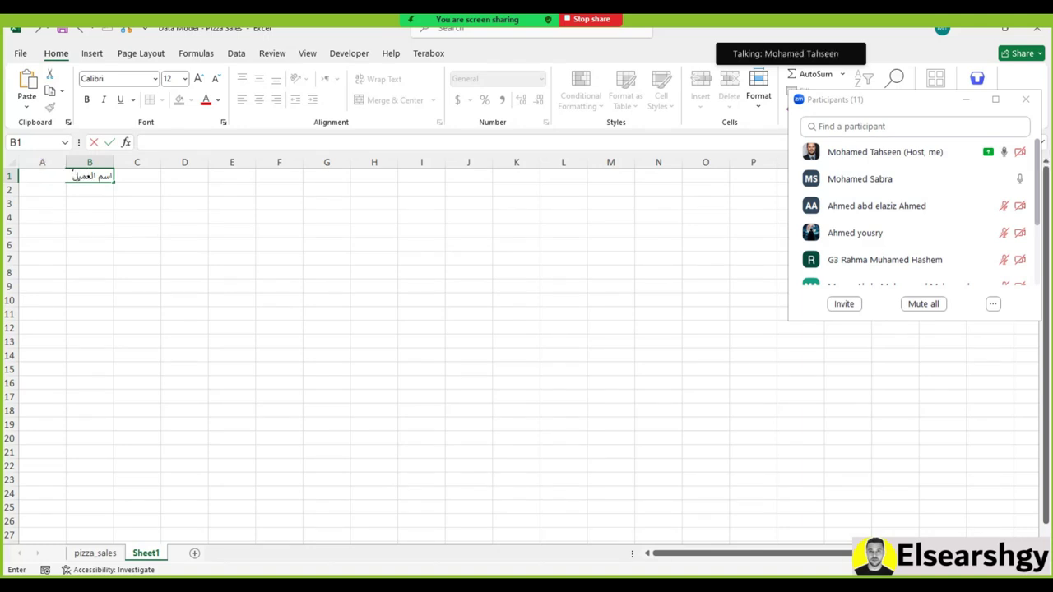
pyautogui.press('Return')
pyautogui.doubleClick(114, 162)
pyautogui.doubleClick(66, 161)
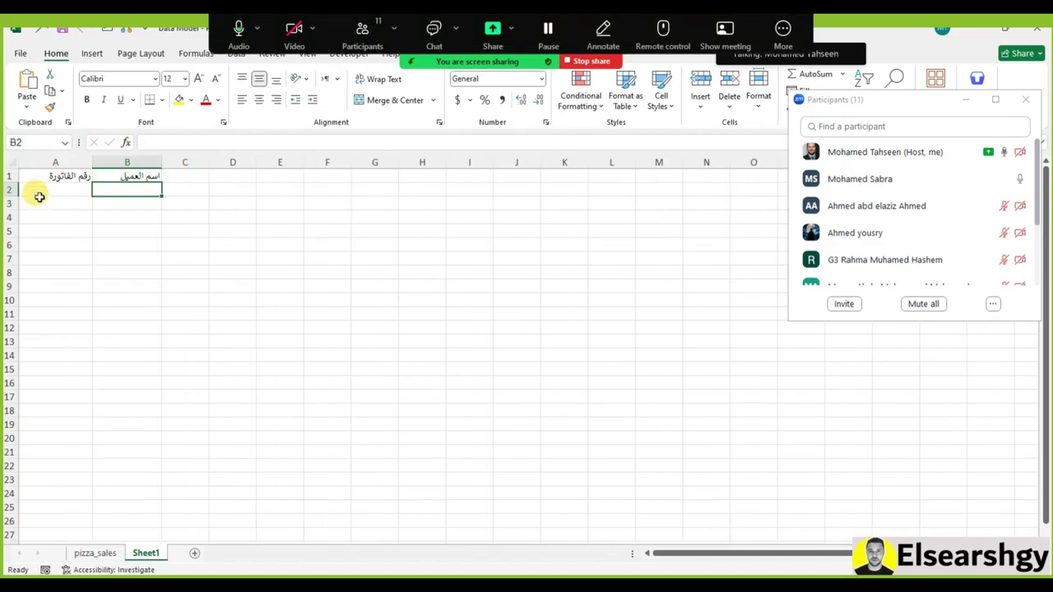
# Fill row 2 of the new sheet with invoice number 9 in A2 and the customer's name in B2
pyautogui.click(49, 188)
pyautogui.write('9')
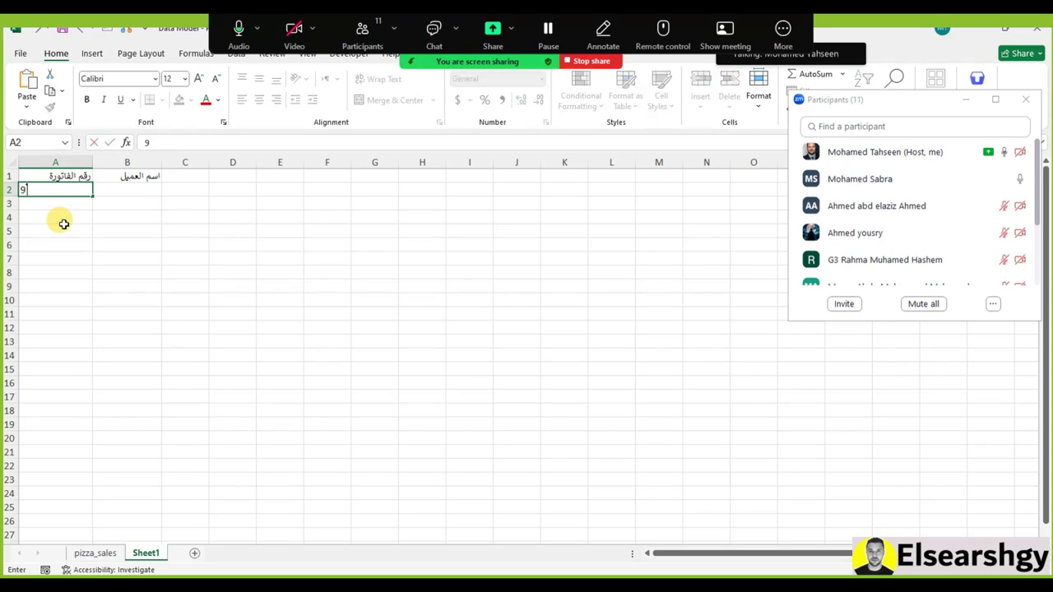
pyautogui.click(135, 188)
pyautogui.write('محمد')
pyautogui.press('Return')
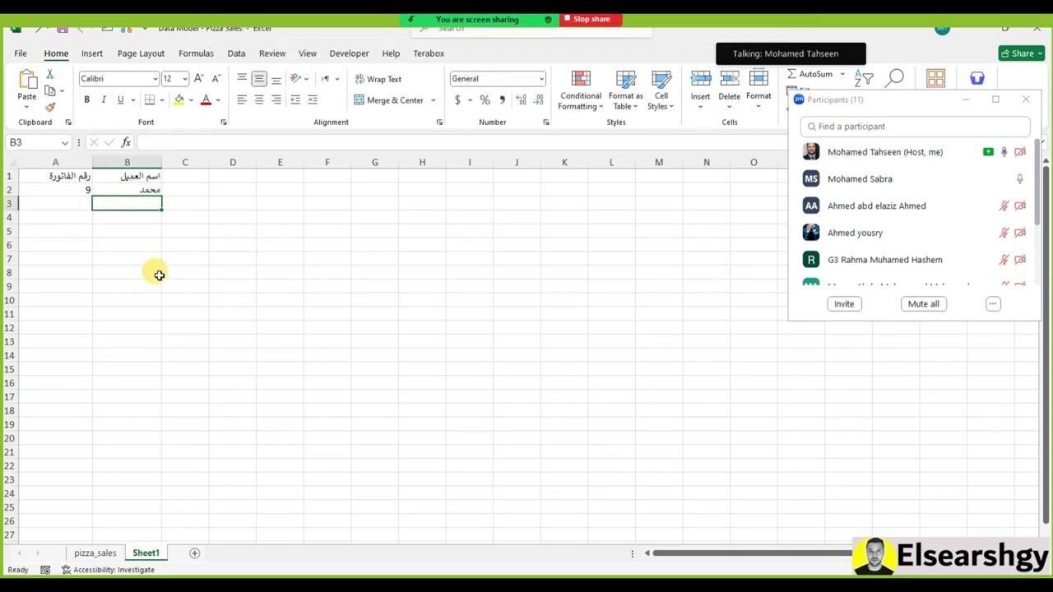
# Centre the contents of columns A and B on Sheet1
pyautogui.click(80, 162)
pyautogui.moveTo(91, 163); pyautogui.dragTo(124, 162)
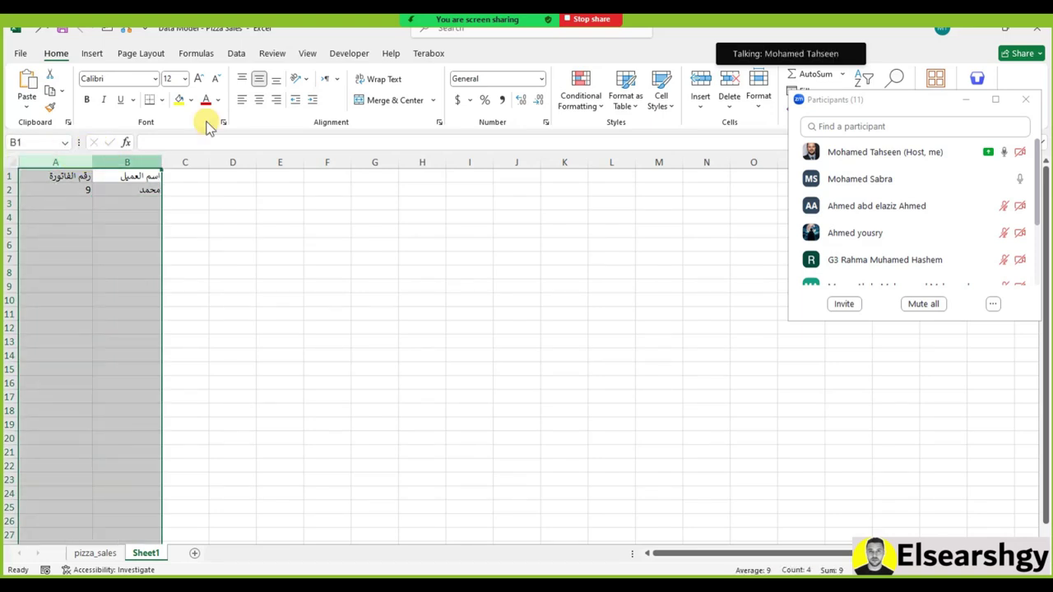
pyautogui.click(259, 99)
pyautogui.click(114, 201)
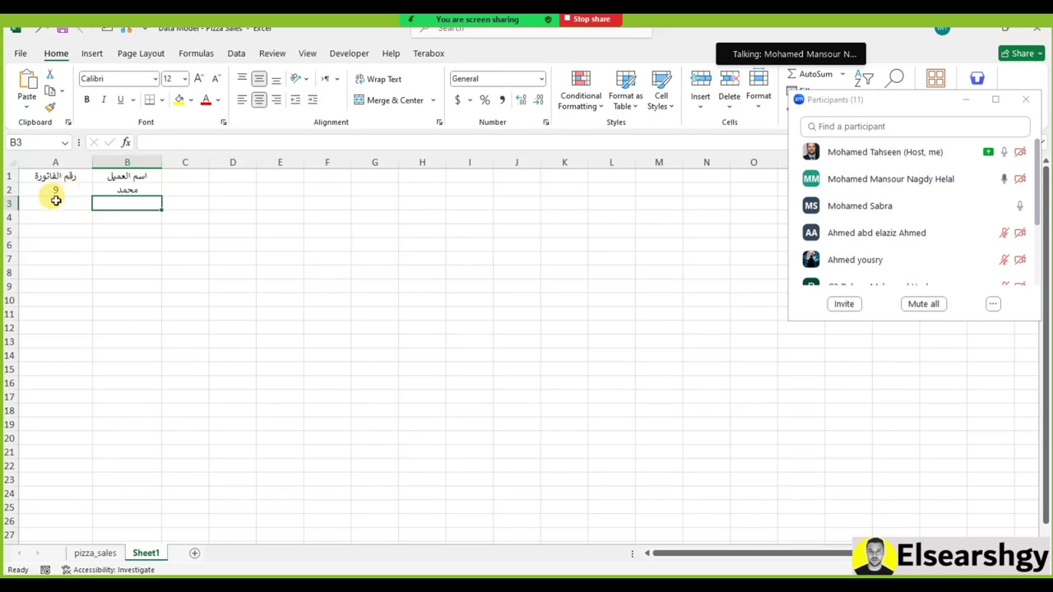
# Compare the invoice number column on Sheet1 with B16:B24 on pizza_sales, and glance at the meeting chat
pyautogui.moveTo(73, 174); pyautogui.dragTo(59, 245)
pyautogui.moveTo(157, 324); pyautogui.dragTo(50, 372)
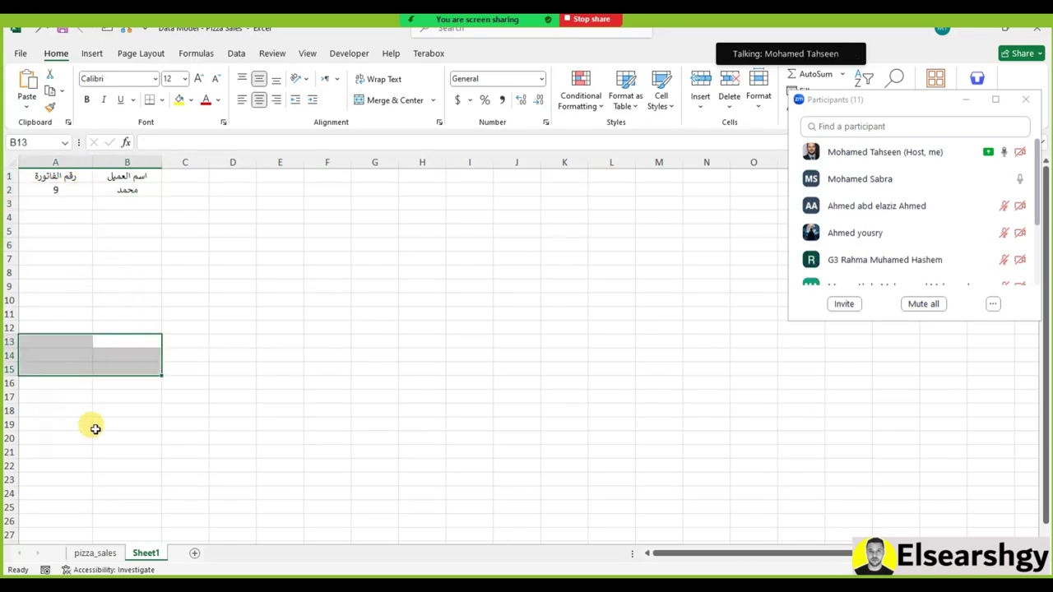
pyautogui.click(99, 553)
pyautogui.moveTo(163, 192); pyautogui.dragTo(170, 304)
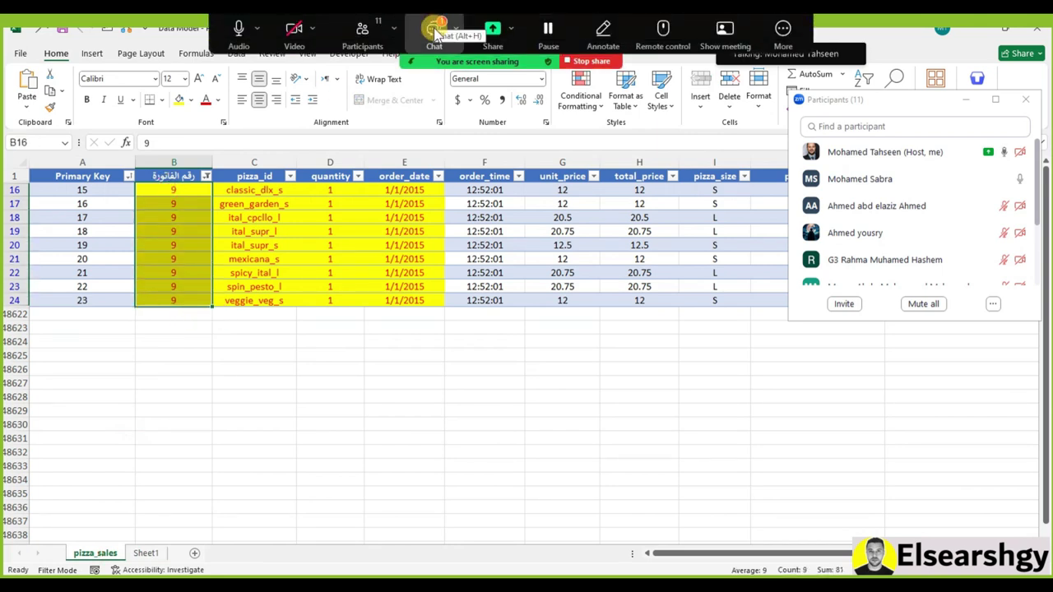
pyautogui.click(434, 30)
pyautogui.click(630, 146)
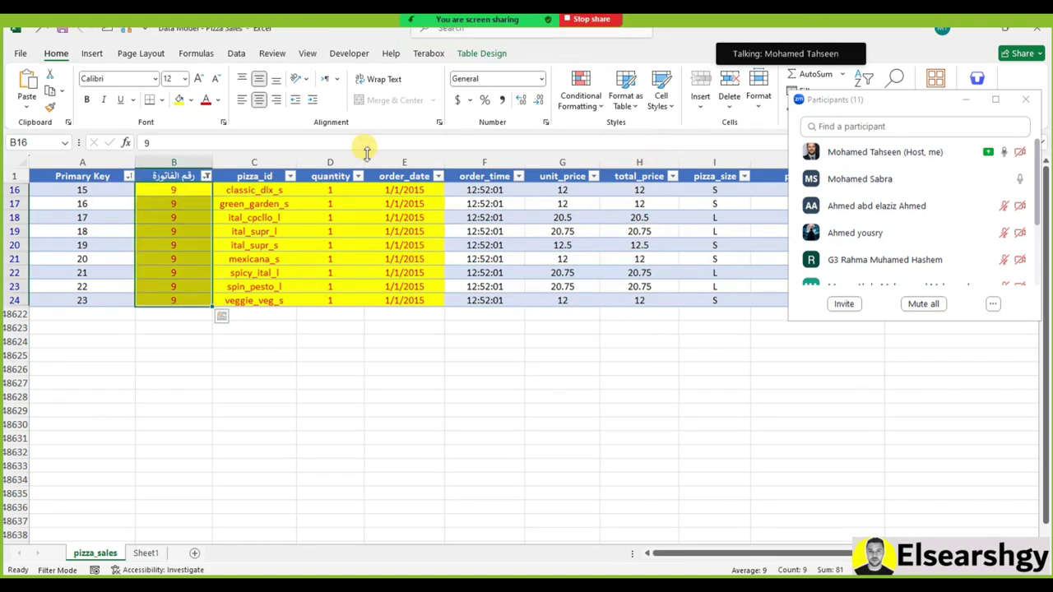
# Label cell D1 of Sheet1 "Forigen Key" beside the invoice number column and autofit column D
pyautogui.click(146, 553)
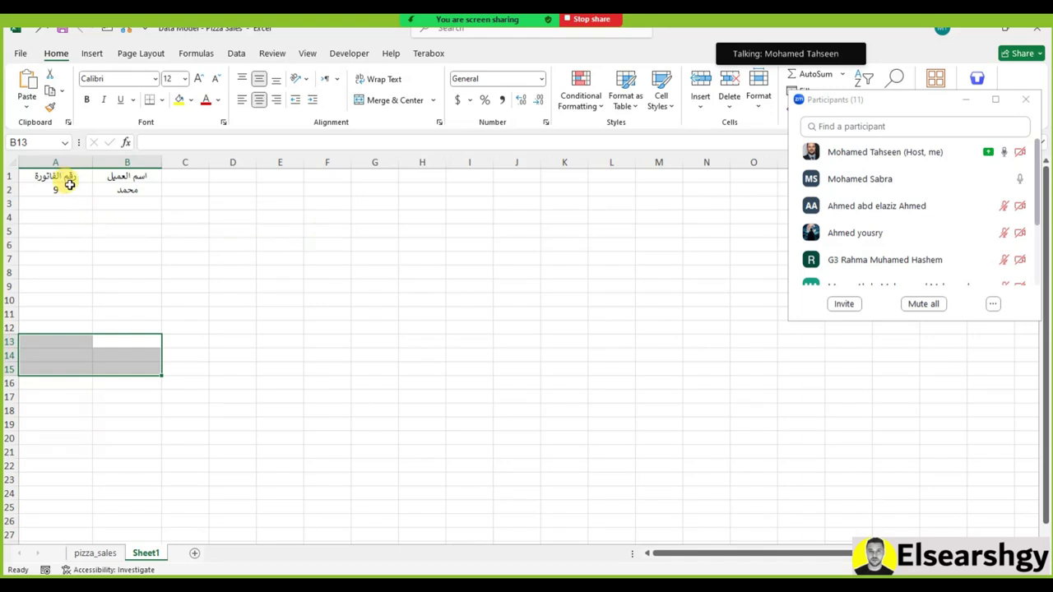
pyautogui.click(64, 178)
pyautogui.moveTo(64, 177); pyautogui.dragTo(86, 194)
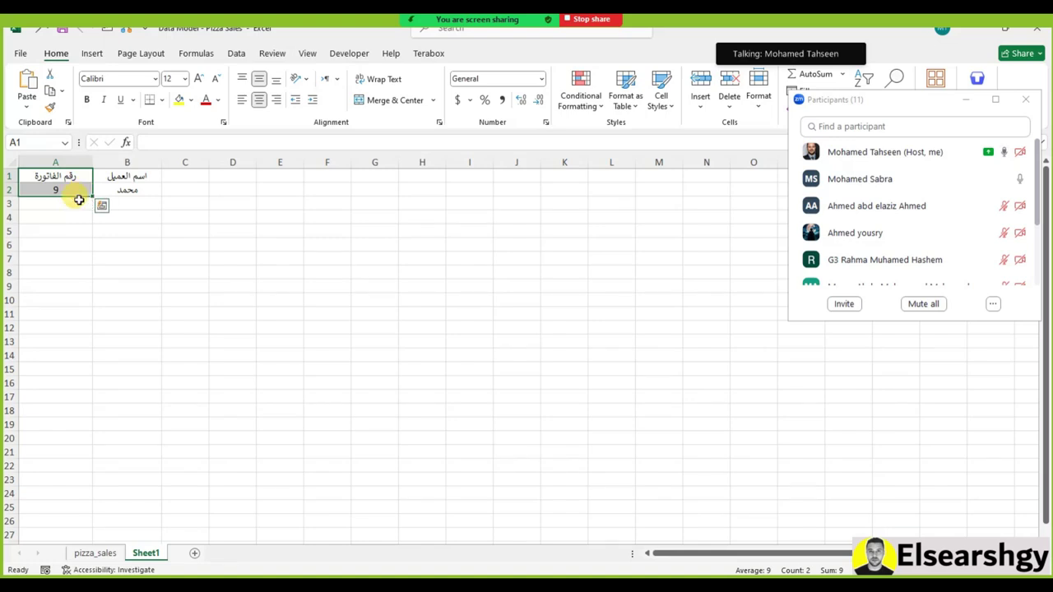
pyautogui.click(245, 179)
pyautogui.write('[')
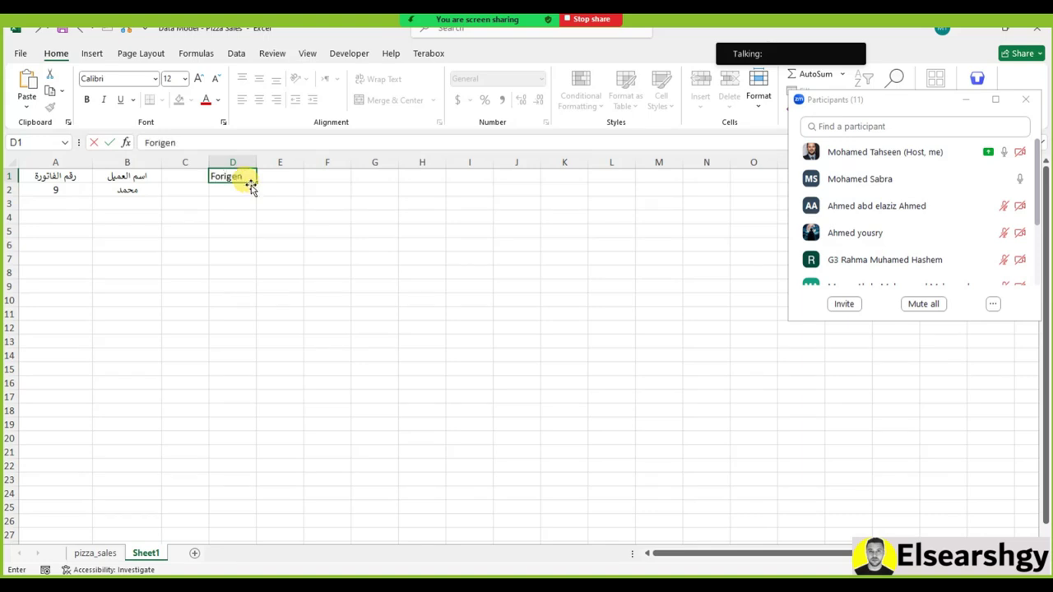
pyautogui.press('Return')
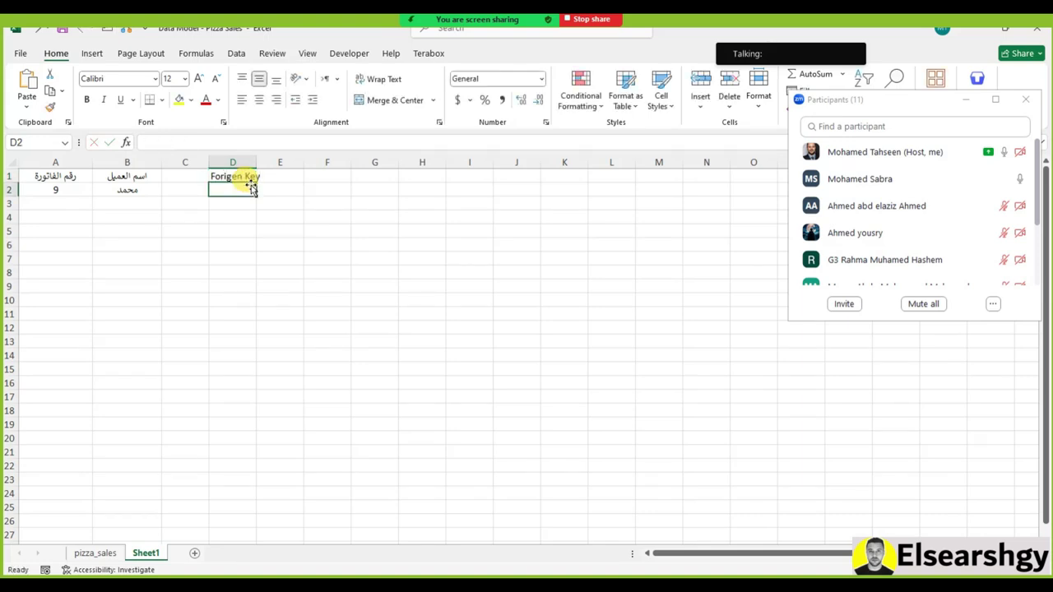
pyautogui.doubleClick(255, 161)
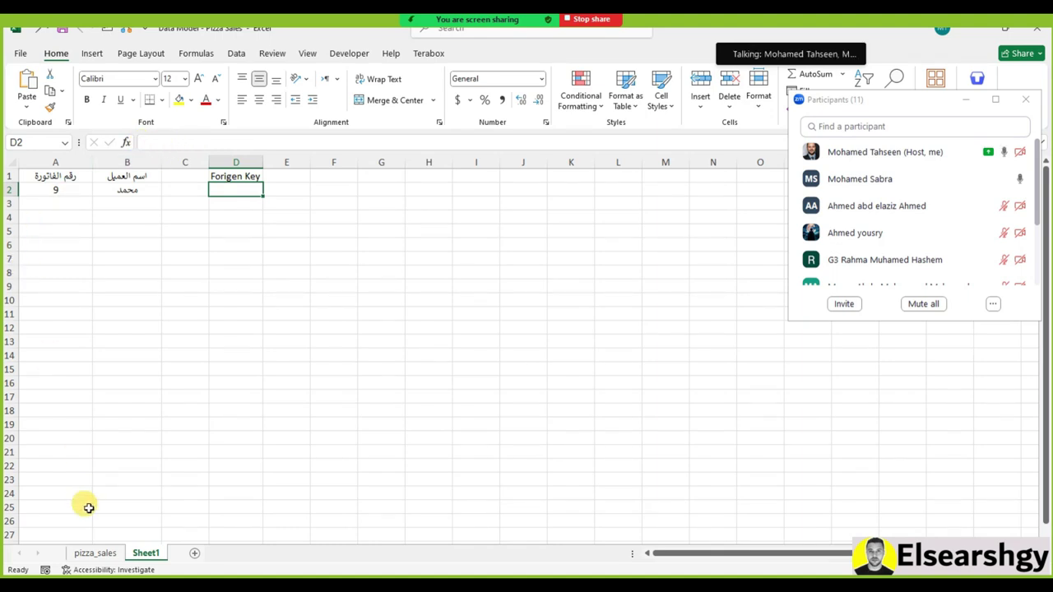
# Compare the invoice detail rows on pizza_sales with the invoice number column on Sheet1
pyautogui.click(95, 552)
pyautogui.moveTo(72, 190); pyautogui.dragTo(485, 173)
pyautogui.moveTo(99, 245); pyautogui.dragTo(357, 261)
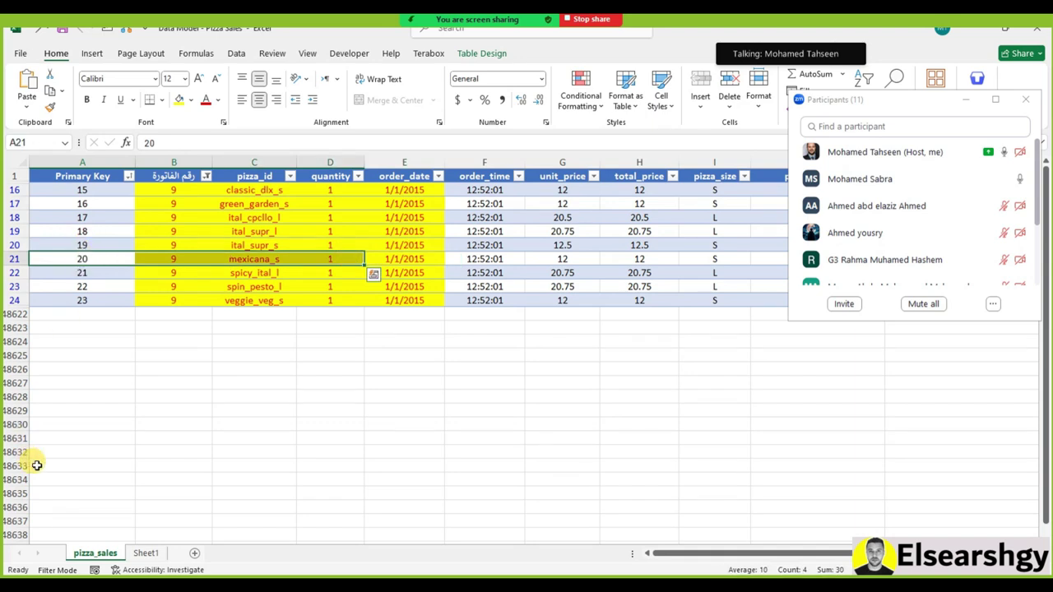
pyautogui.click(147, 556)
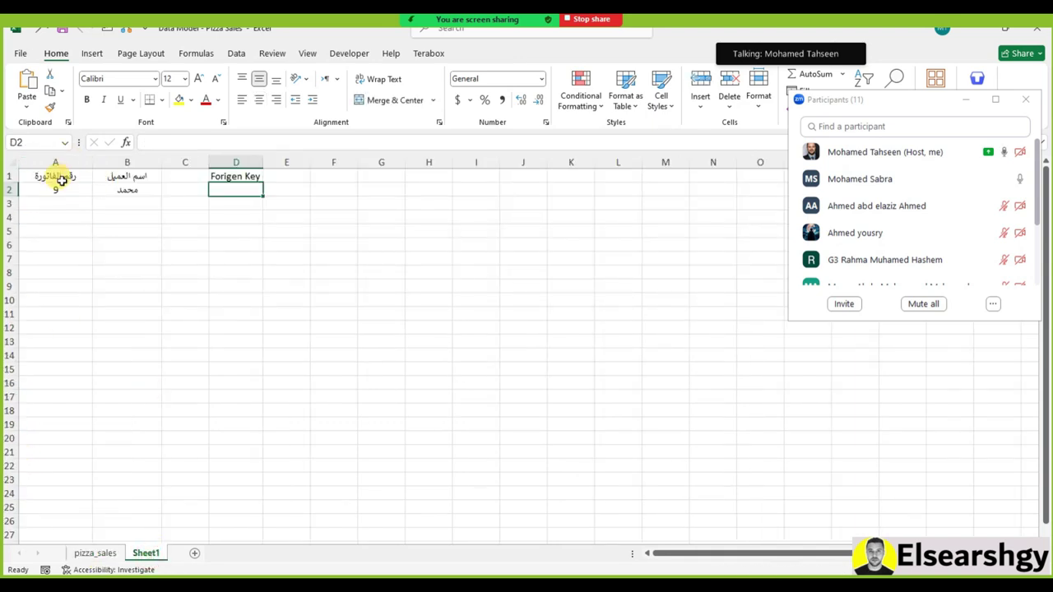
pyautogui.moveTo(58, 172); pyautogui.dragTo(58, 202)
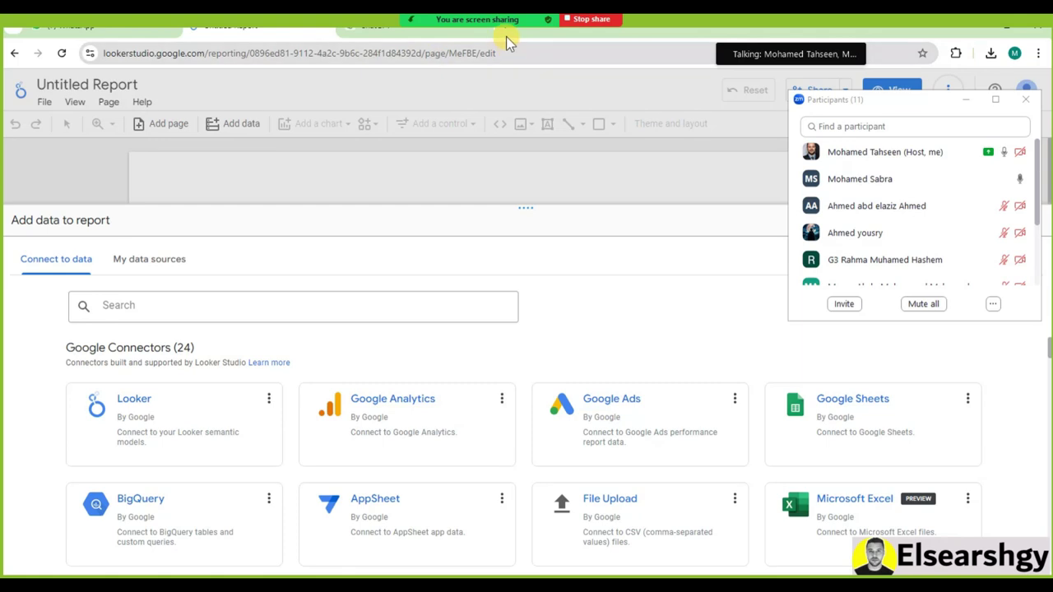
# Switch to Chrome and search for images of "primary key and foreign key" in a new tab, moving the participants window off the results
pyautogui.click(506, 26)
pyautogui.click(477, 52)
pyautogui.write('pr')
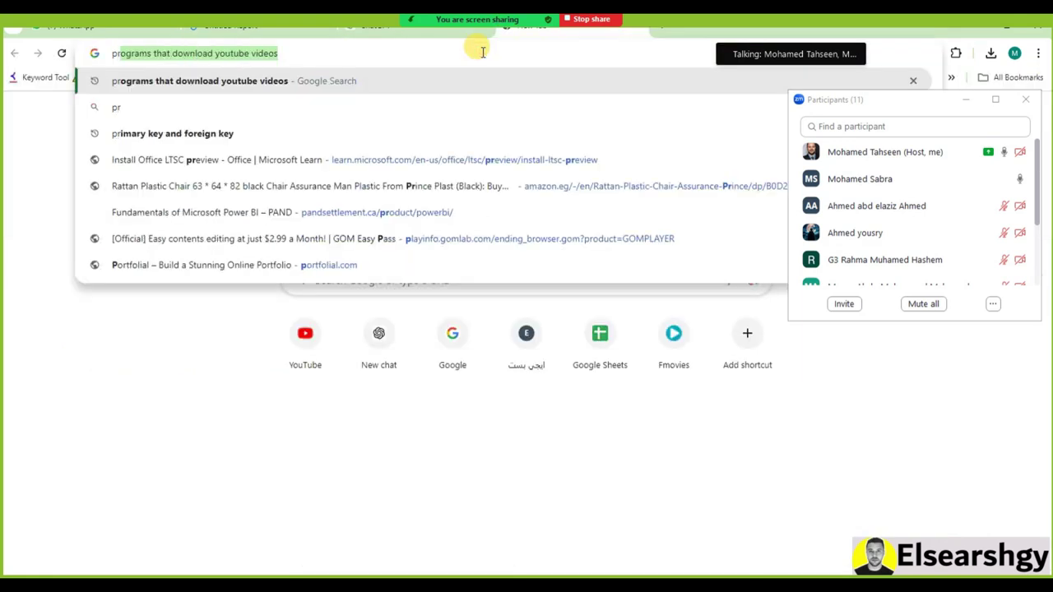
pyautogui.write('imary Key')
pyautogui.press('Down')
pyautogui.press('Return')
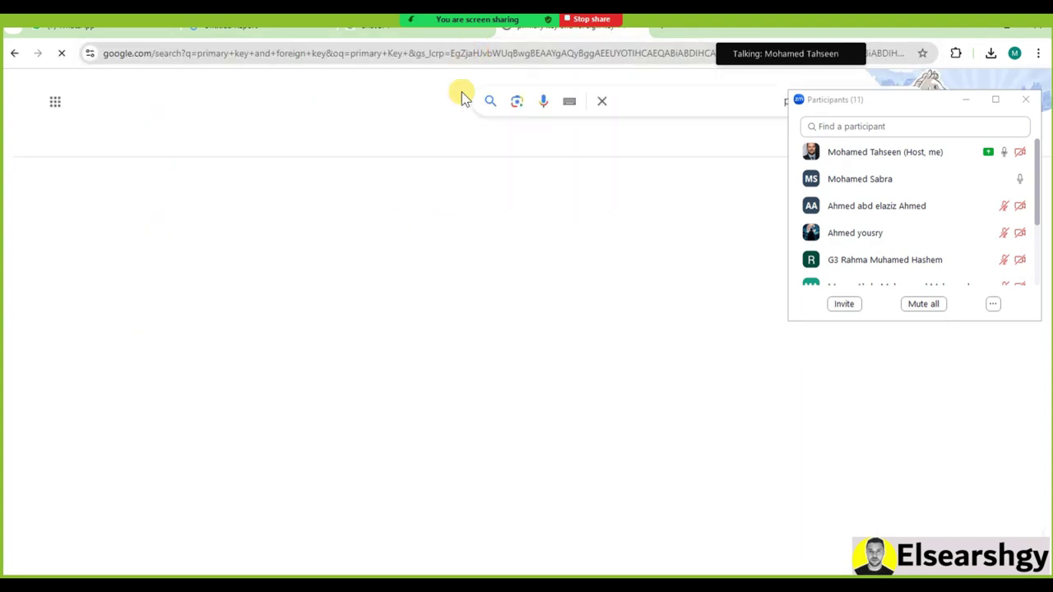
pyautogui.moveTo(920, 98); pyautogui.dragTo(949, 155)
pyautogui.click(870, 137)
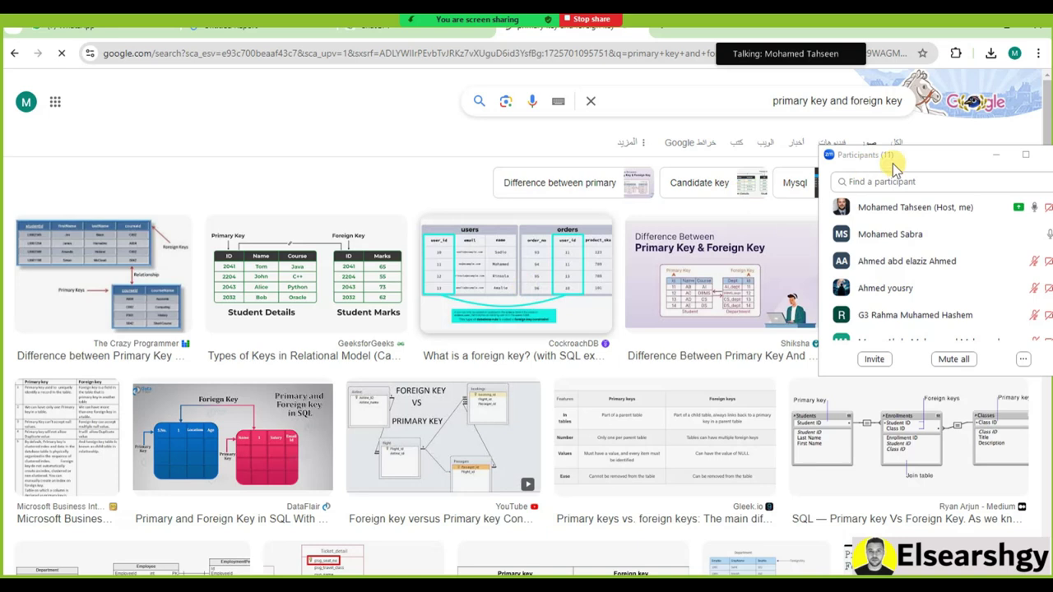
pyautogui.moveTo(892, 163); pyautogui.dragTo(892, 177)
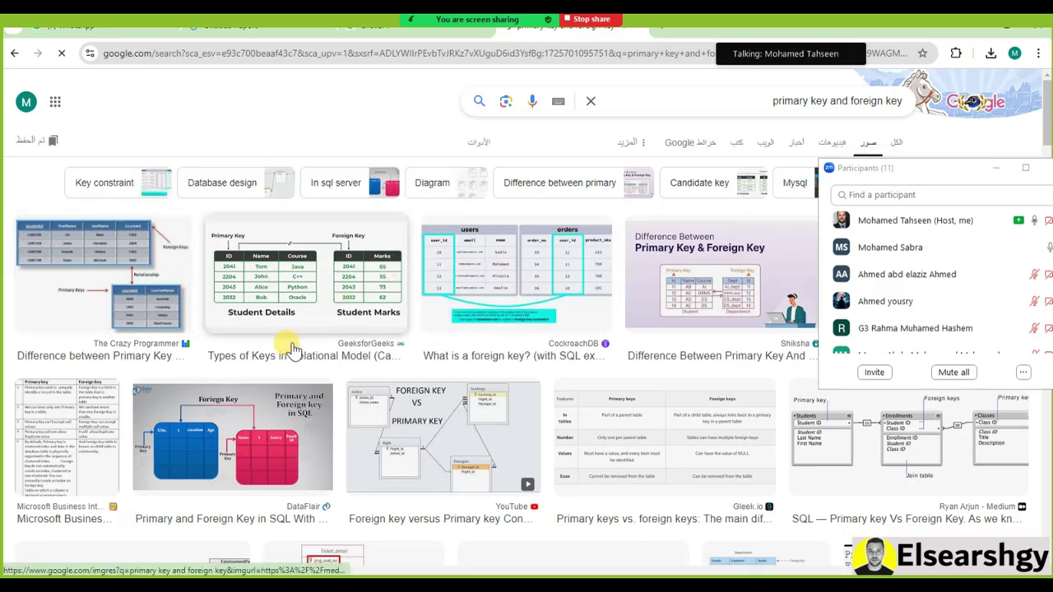
# Preview the CockroachDB and DataFlair diagrams of primary and foreign keys, and close the previews
pyautogui.click(411, 320)
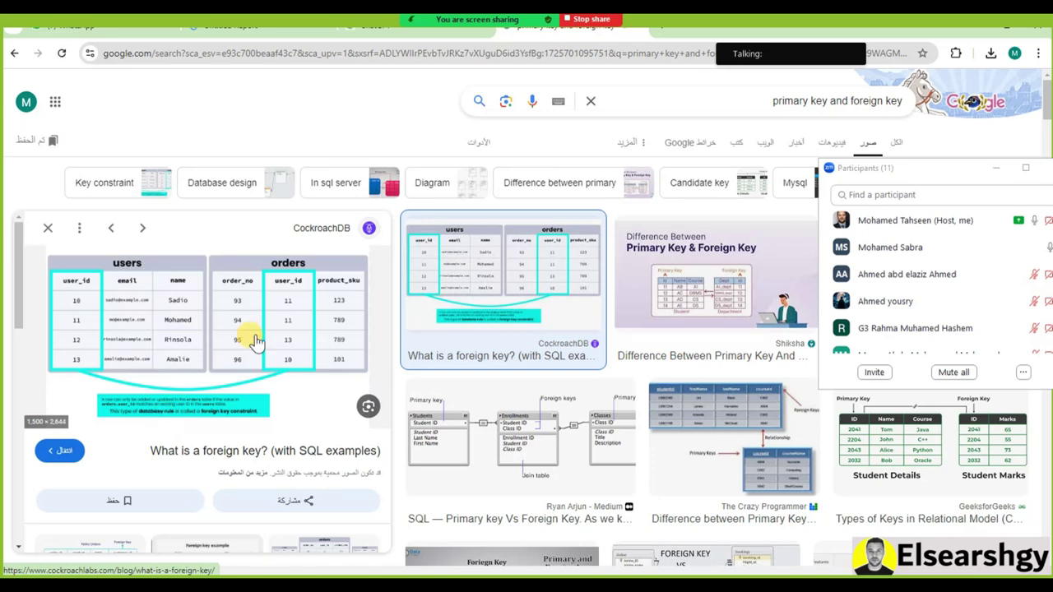
pyautogui.click(48, 228)
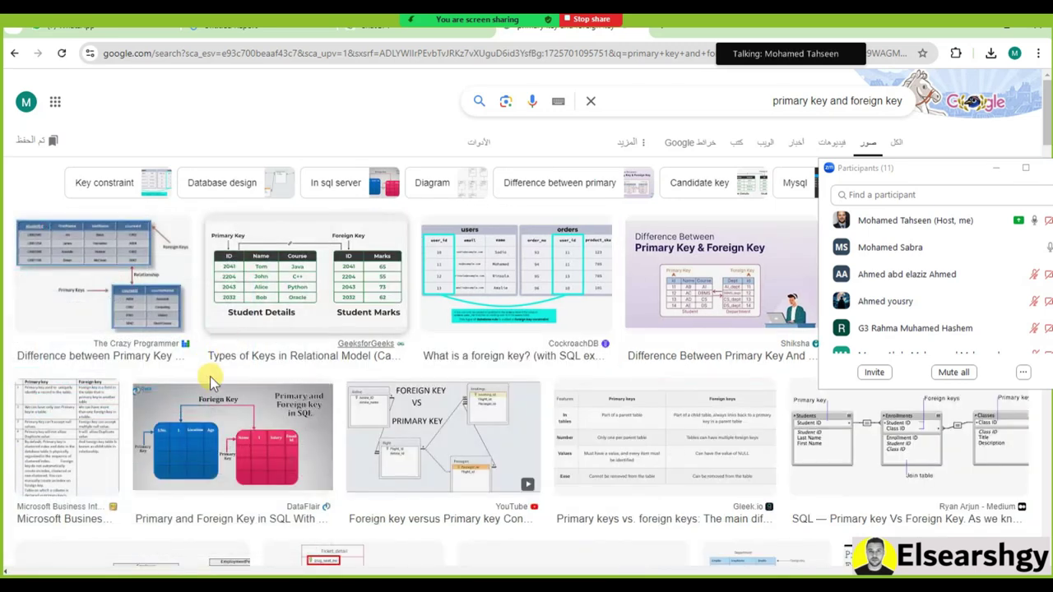
pyautogui.click(242, 438)
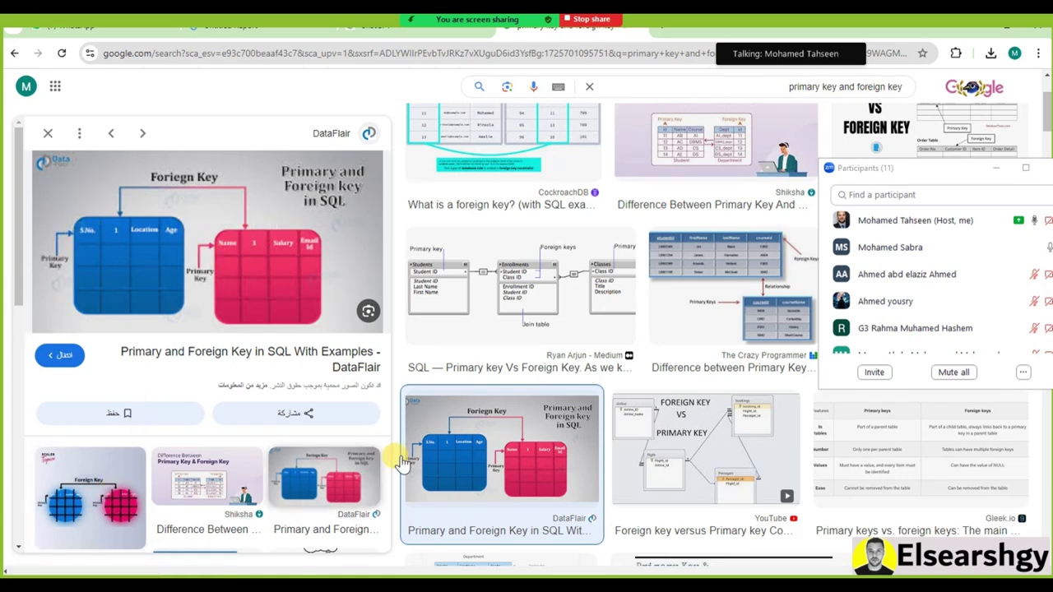
pyautogui.scroll(-5, 699, 440)
pyautogui.scroll(-6, 247, 411)
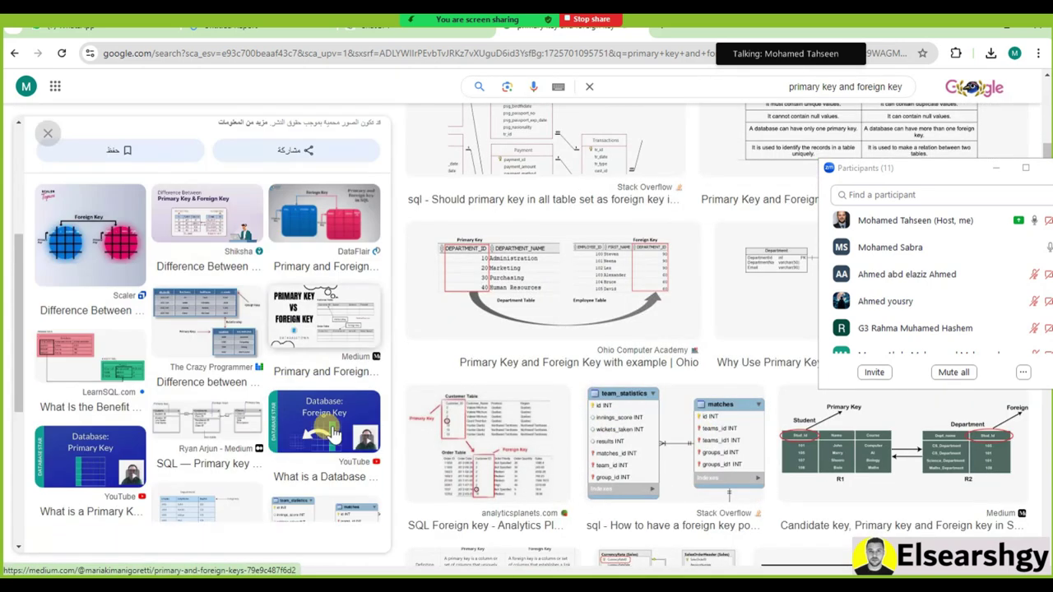
pyautogui.press('Escape')
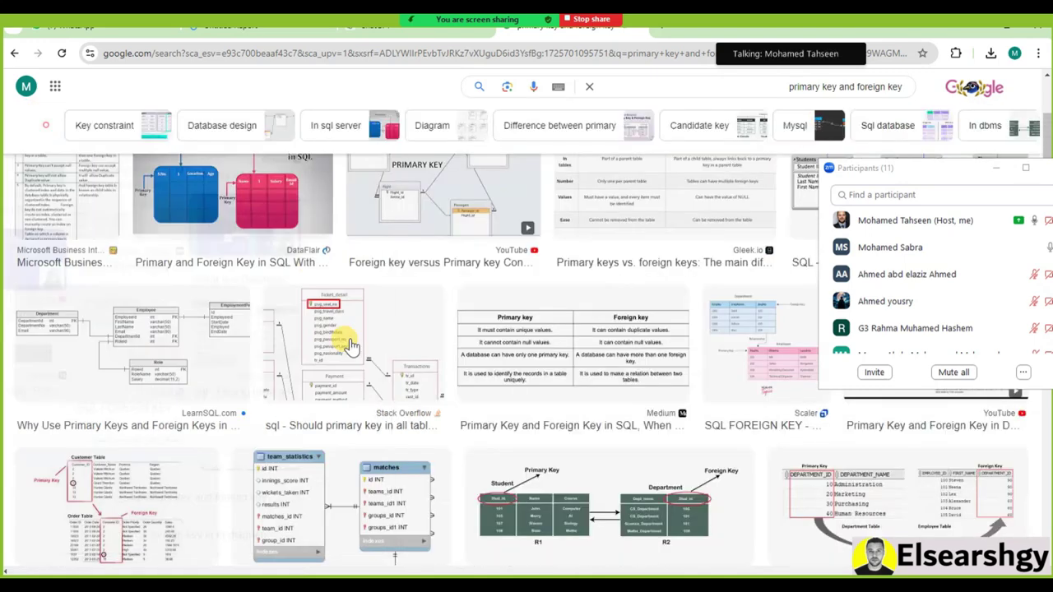
# Look through more image results and preview the Unstop diagram relating the Department and Employee tables
pyautogui.scroll(4, 340, 340)
pyautogui.scroll(5, 350, 345)
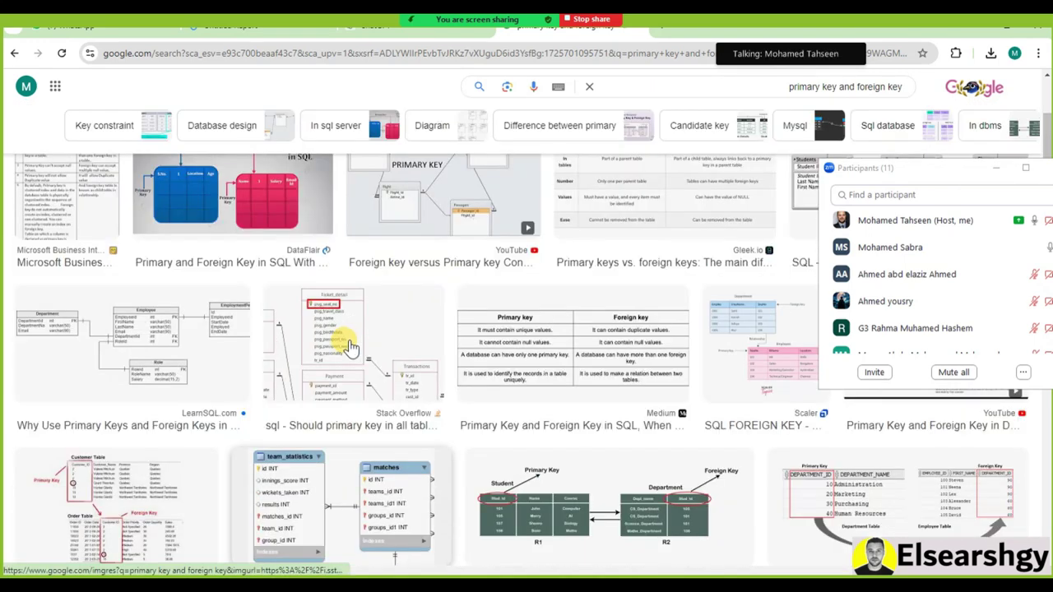
pyautogui.scroll(-6, 545, 360)
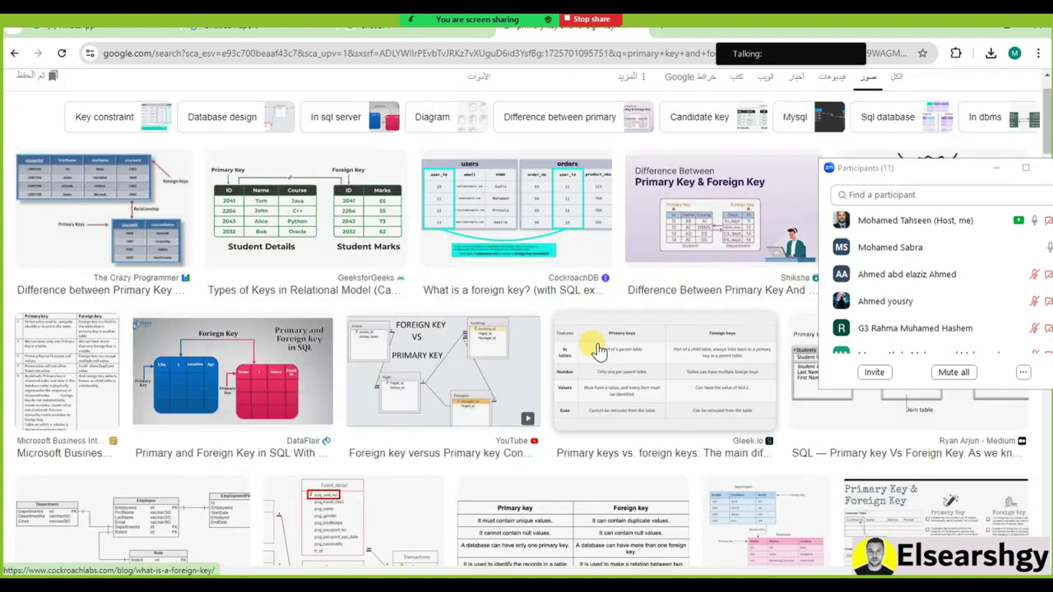
pyautogui.scroll(-1, 547, 346)
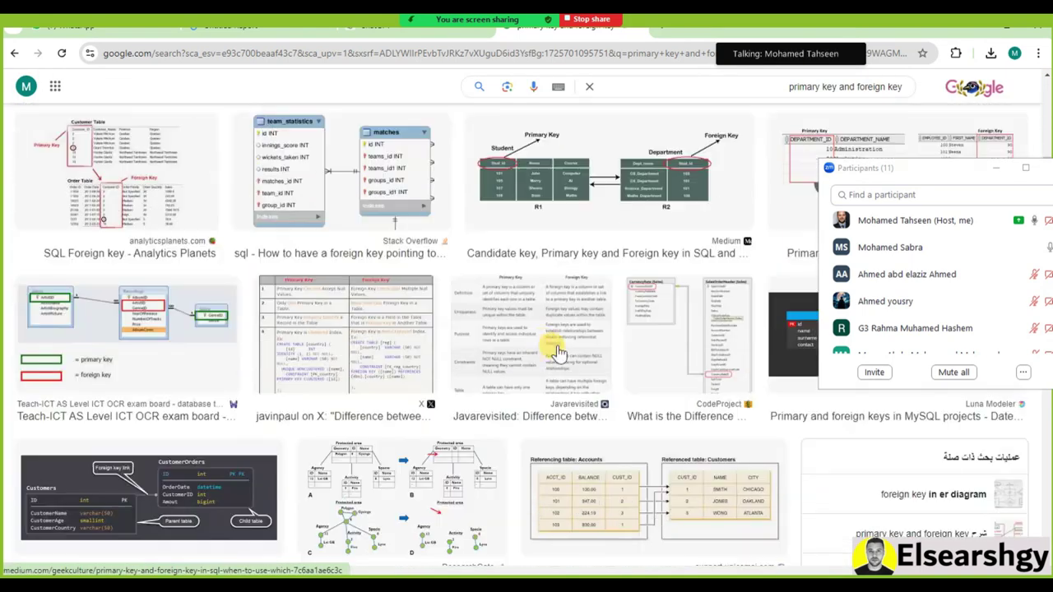
pyautogui.scroll(2, 682, 404)
pyautogui.scroll(-2, 708, 419)
pyautogui.scroll(-2, 722, 434)
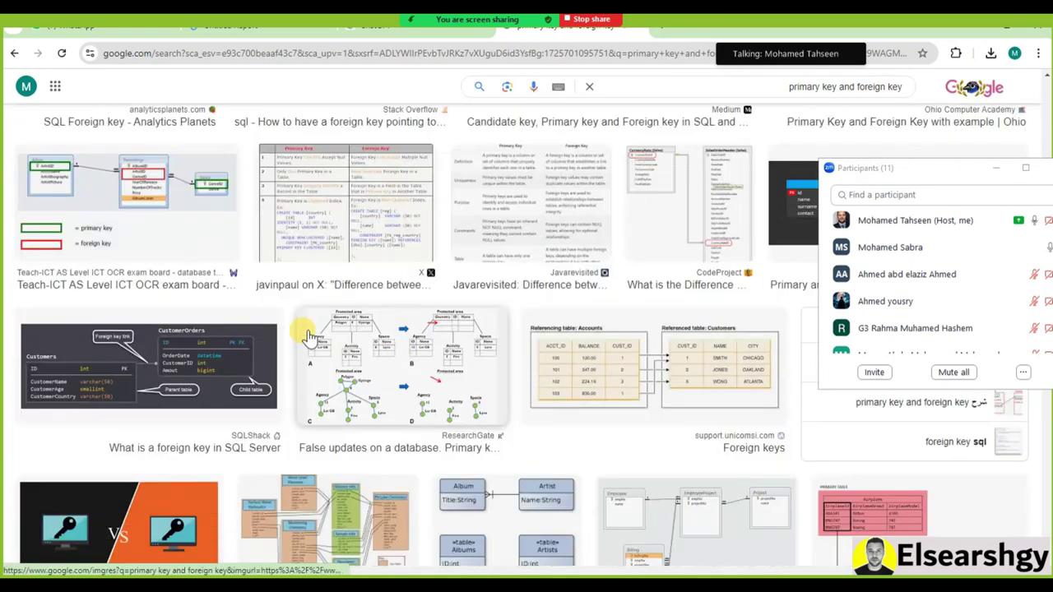
pyautogui.scroll(-3, 271, 324)
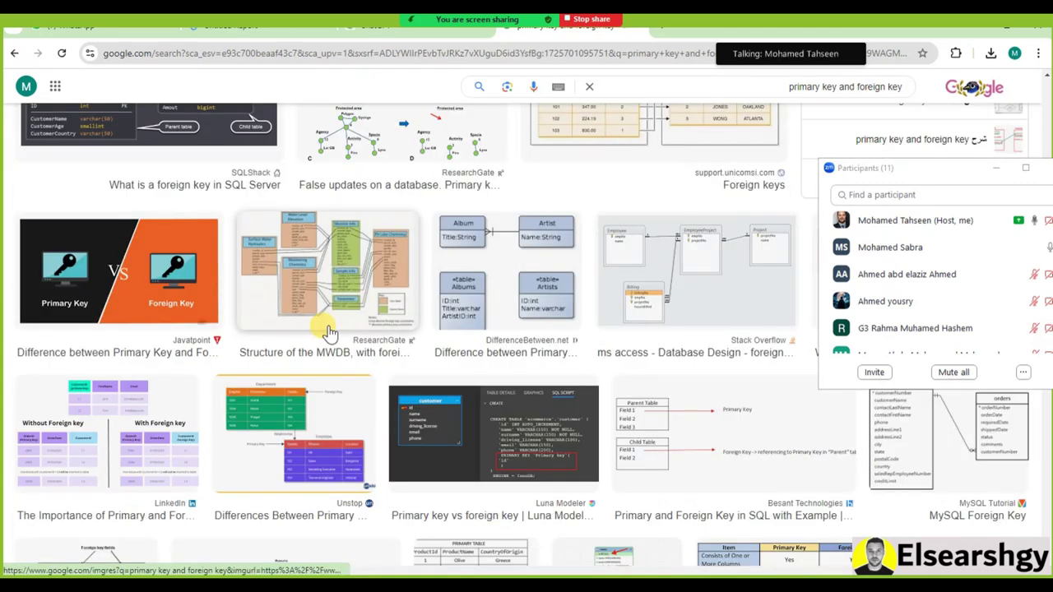
pyautogui.scroll(-1, 329, 331)
pyautogui.click(288, 368)
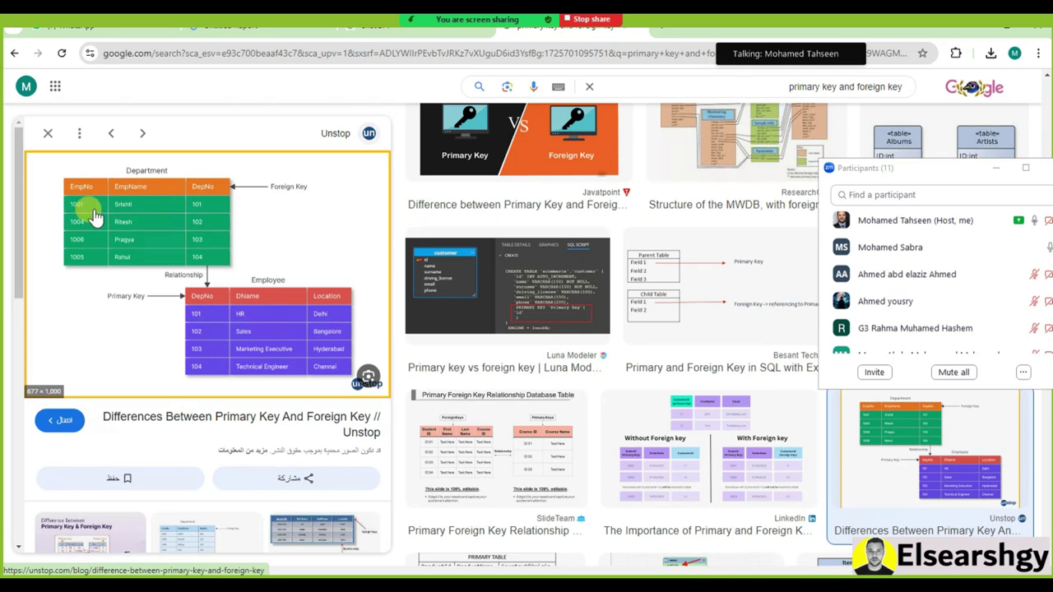
# Close the meeting's participants window covering the image results
pyautogui.scroll(1, 444, 234)
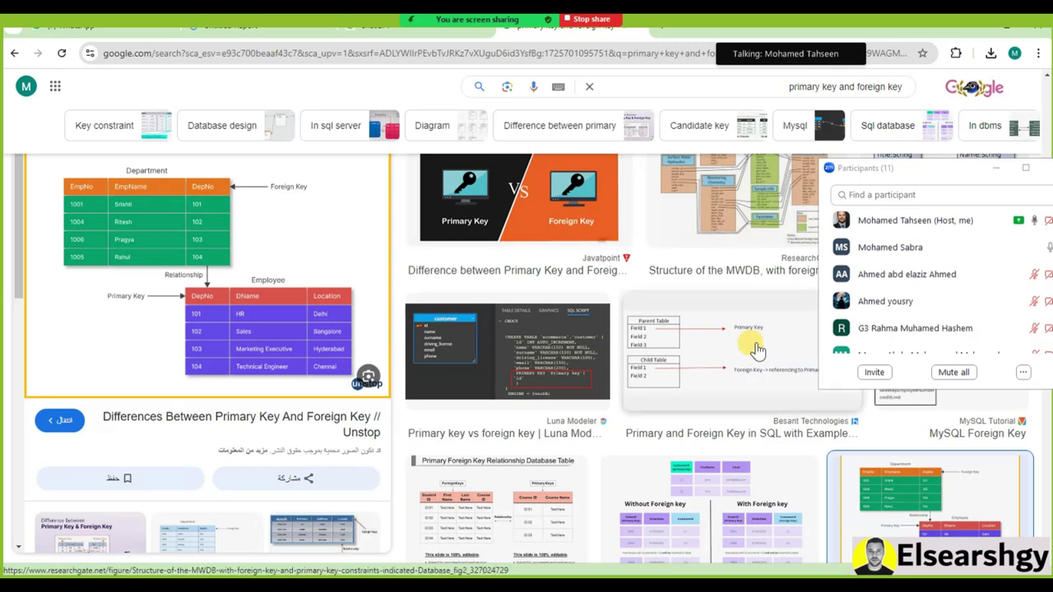
pyautogui.moveTo(941, 177); pyautogui.dragTo(884, 176)
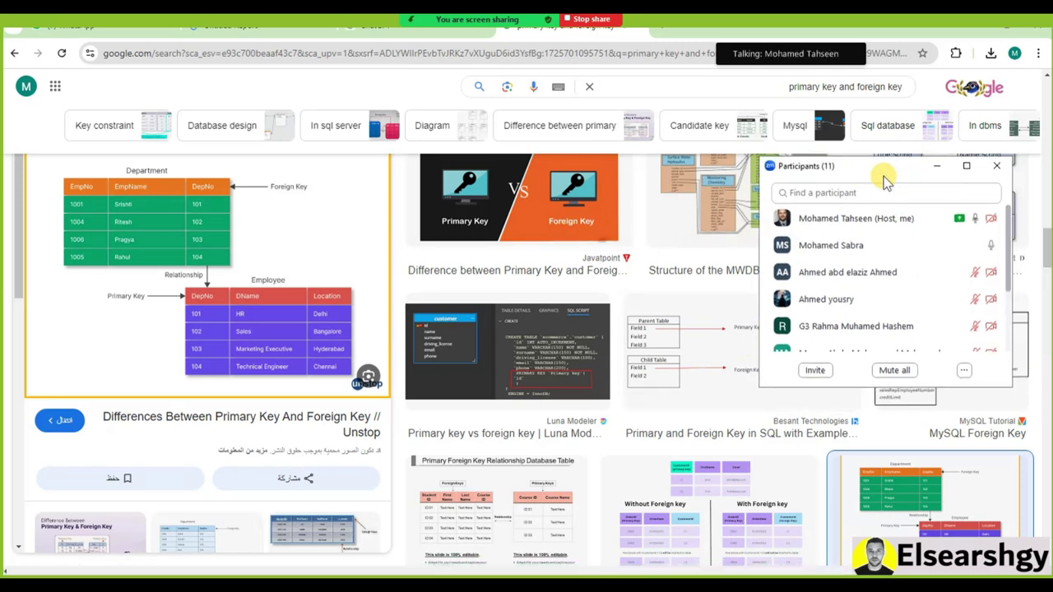
pyautogui.click(996, 165)
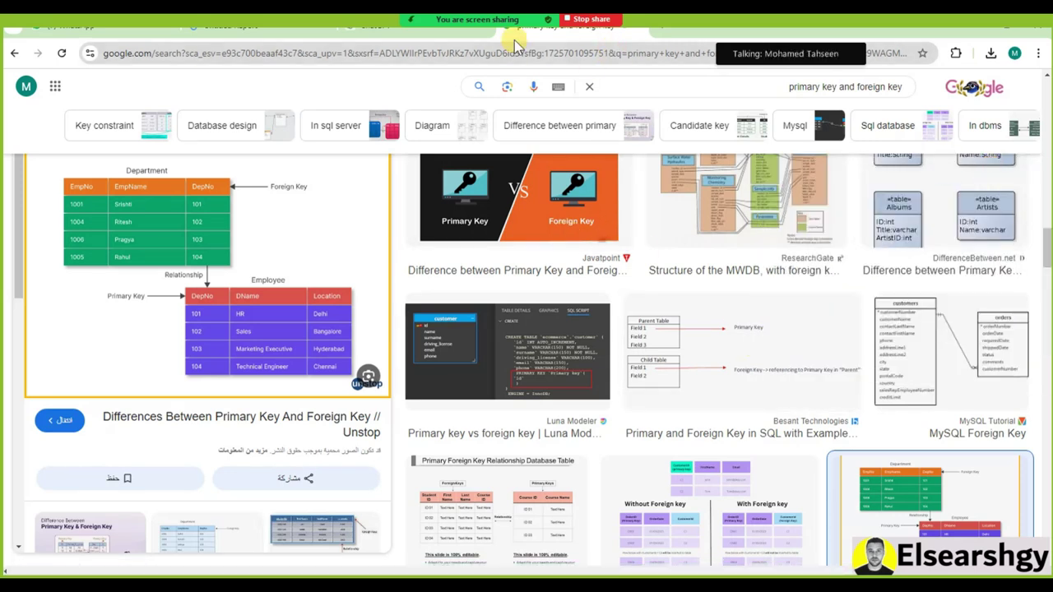
# Reload the suspended ChatGPT page, close its tab and return to the Looker Studio report
pyautogui.click(415, 34)
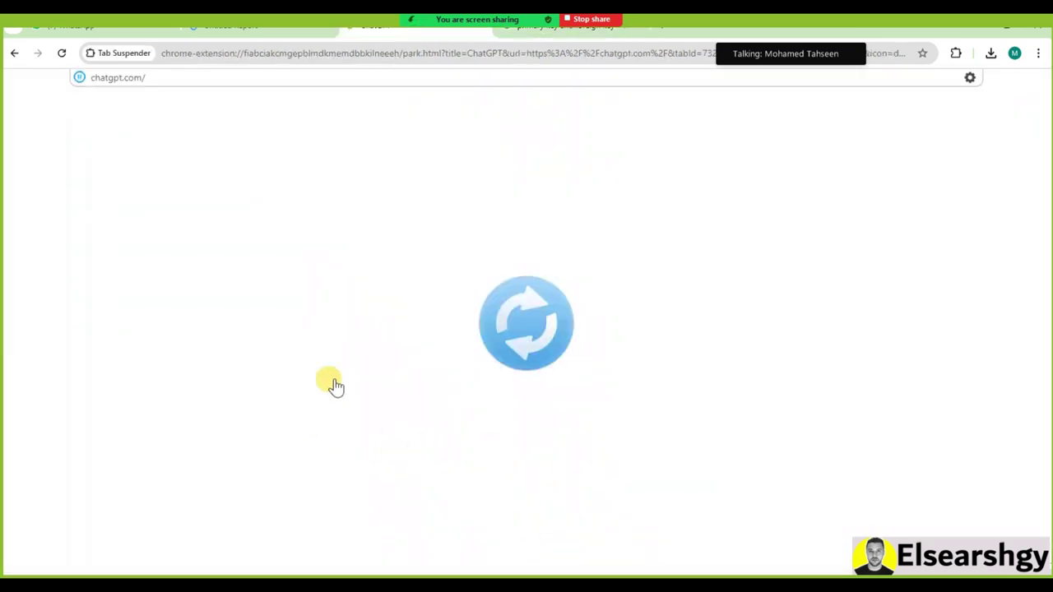
pyautogui.click(518, 337)
pyautogui.click(283, 37)
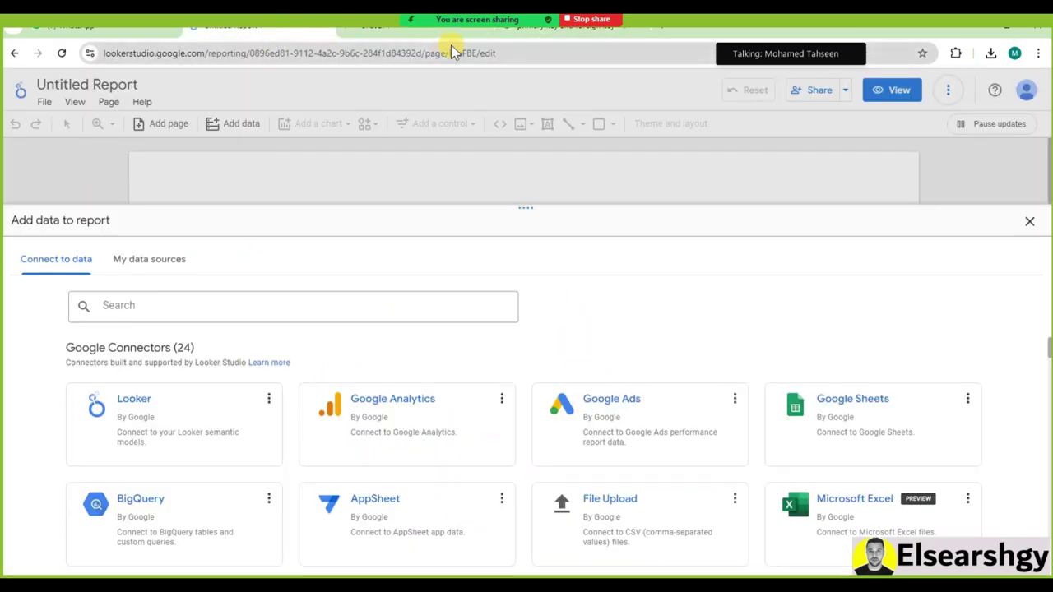
pyautogui.click(485, 31)
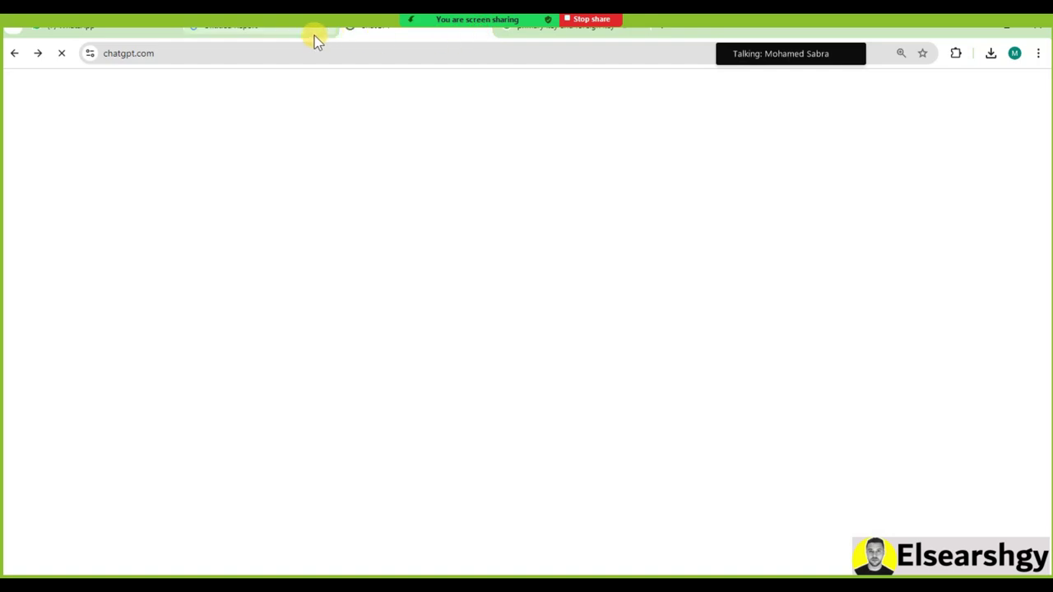
pyautogui.click(270, 34)
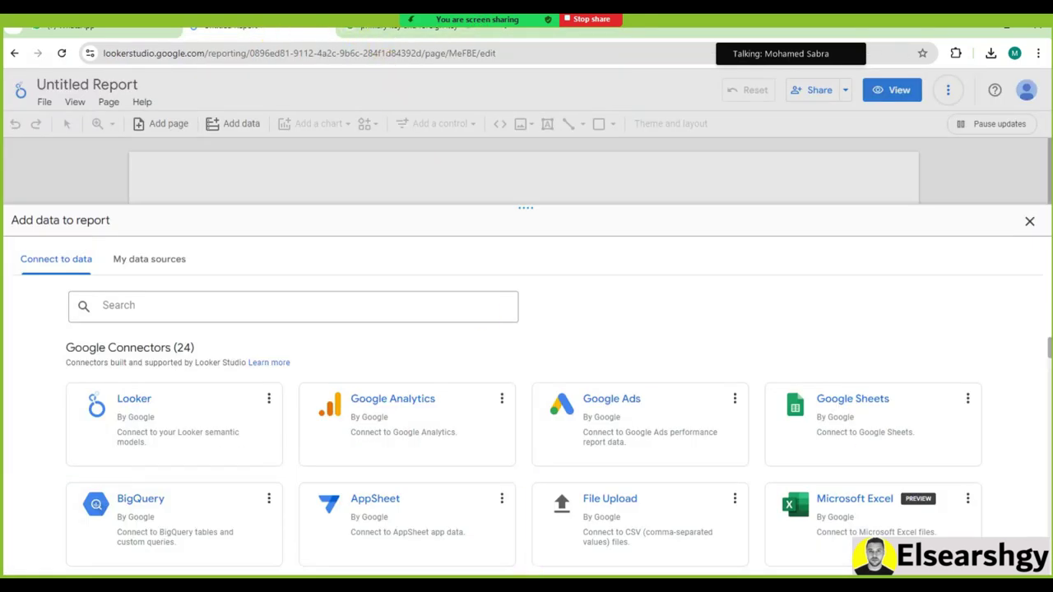
# Switch back to Excel and review the invoice 9 rows on pizza_sales, selecting cell E19
pyautogui.hotkey('alt', 'Tab')
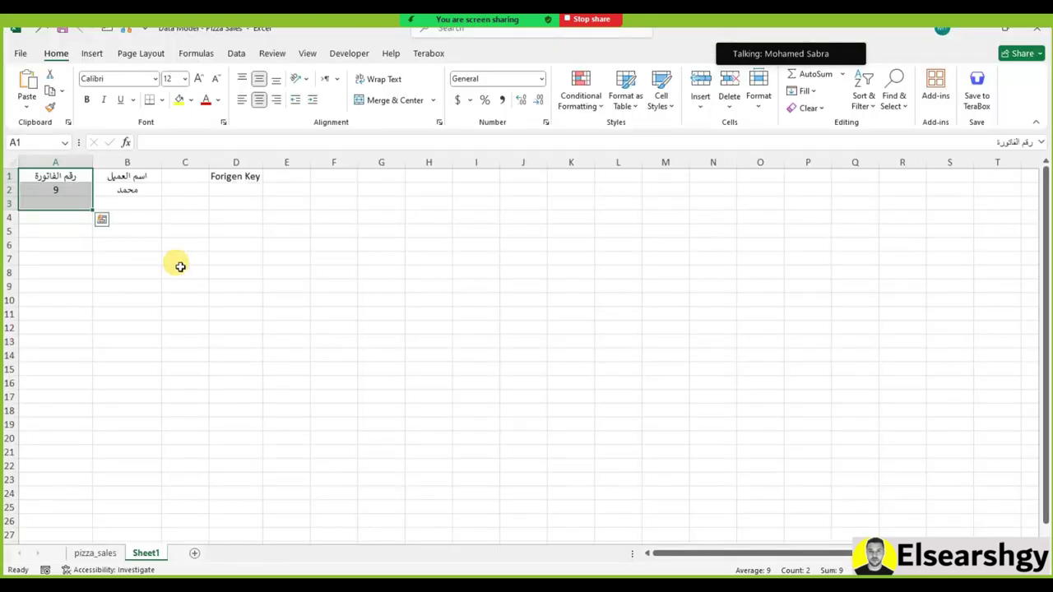
pyautogui.click(103, 552)
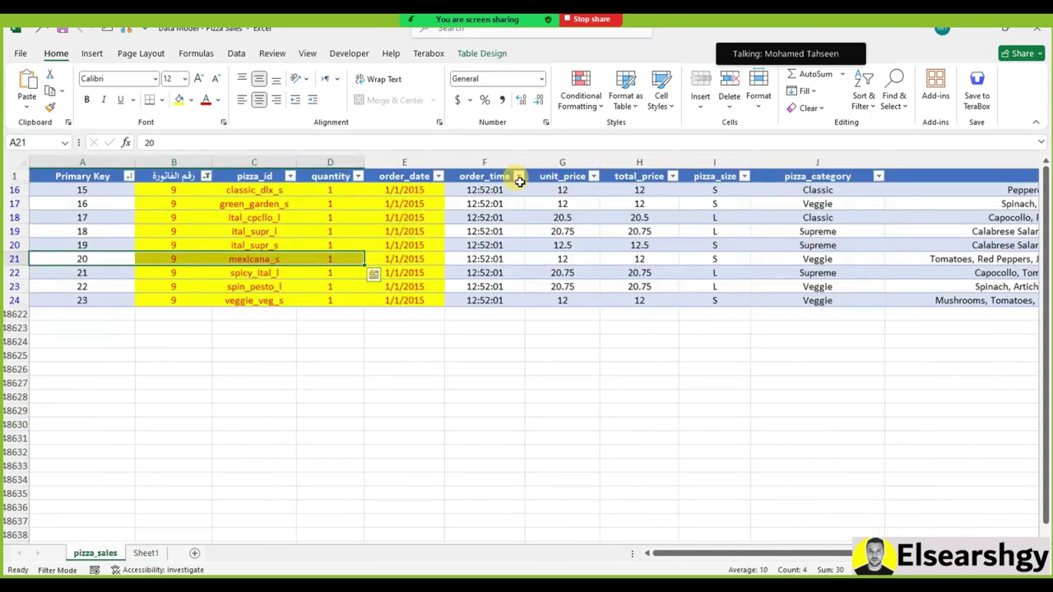
pyautogui.hotkey('alt', 'Tab')
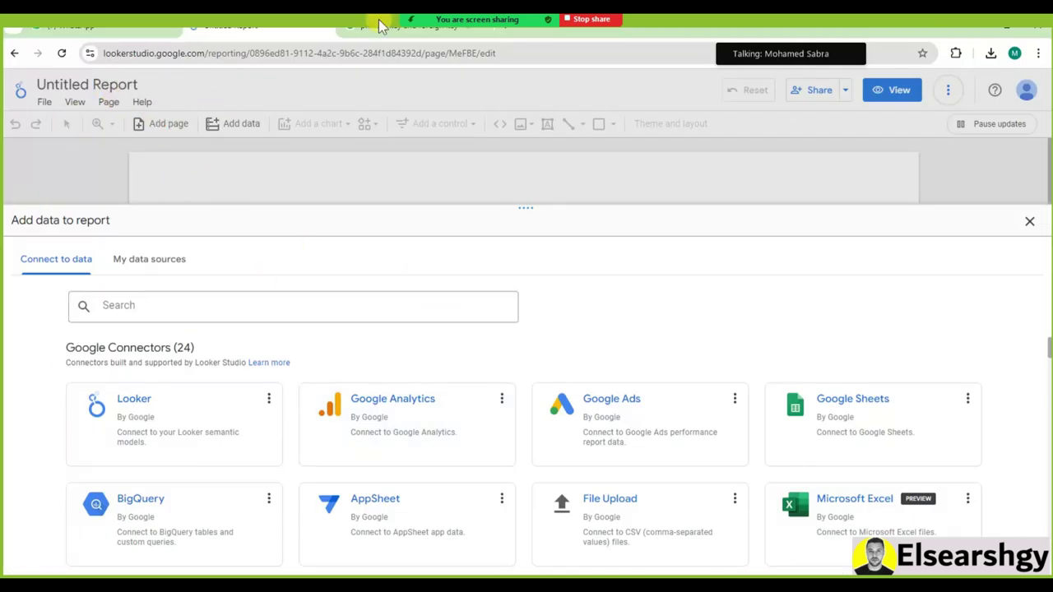
pyautogui.hotkey('alt', 'Tab')
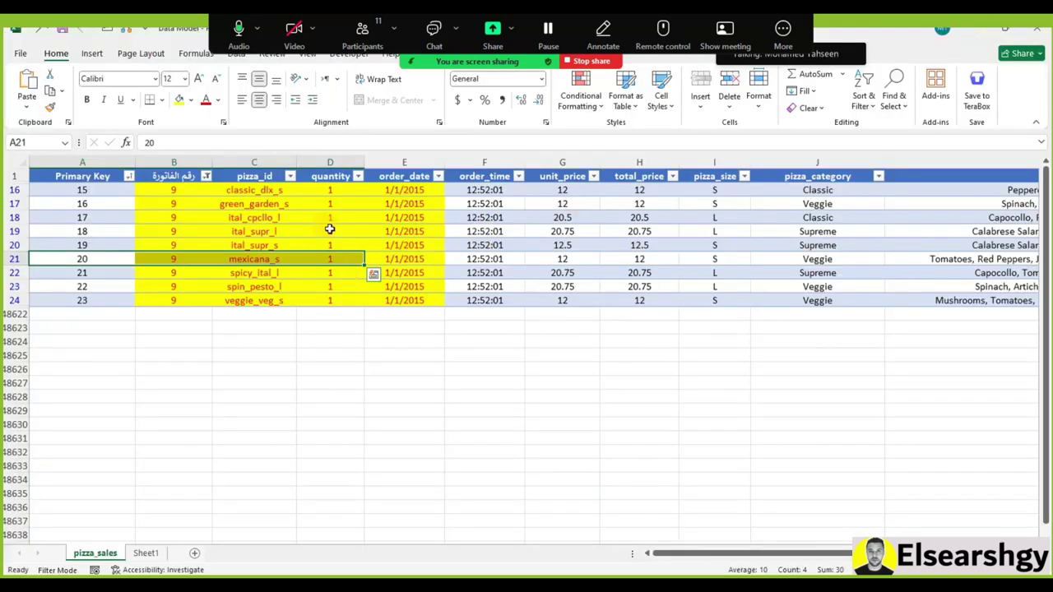
pyautogui.click(442, 230)
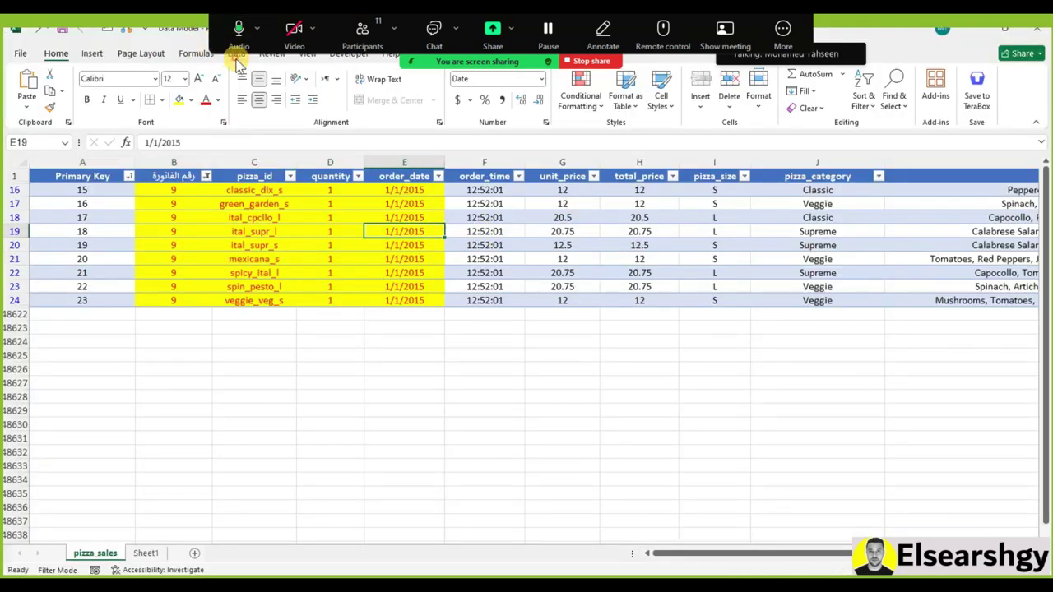
# Clear the invoice number filter on the pizza_sales table and select A10:C11
pyautogui.click(236, 55)
pyautogui.click(495, 74)
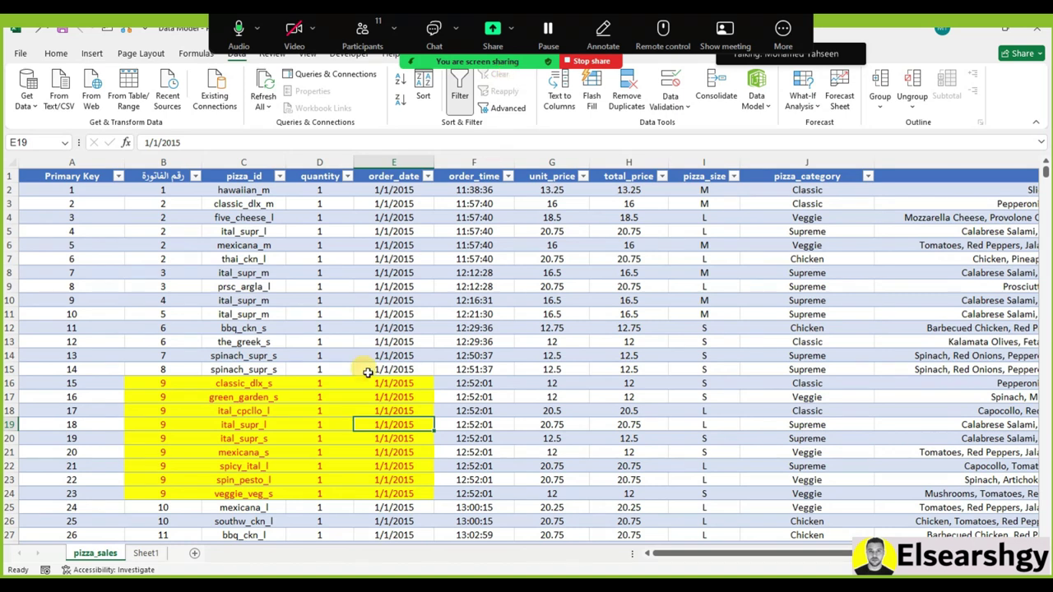
pyautogui.moveTo(246, 301); pyautogui.dragTo(74, 316)
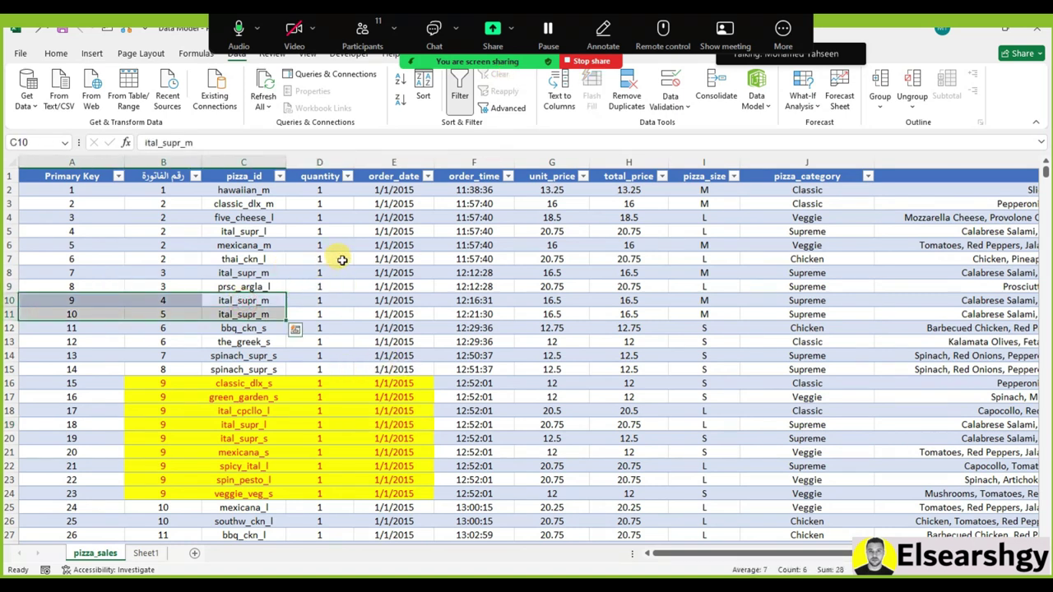
# Review the pizza_id, quantity, order_date and order_time columns of pizza_sales by selecting some of their cells
pyautogui.moveTo(247, 178); pyautogui.dragTo(245, 232)
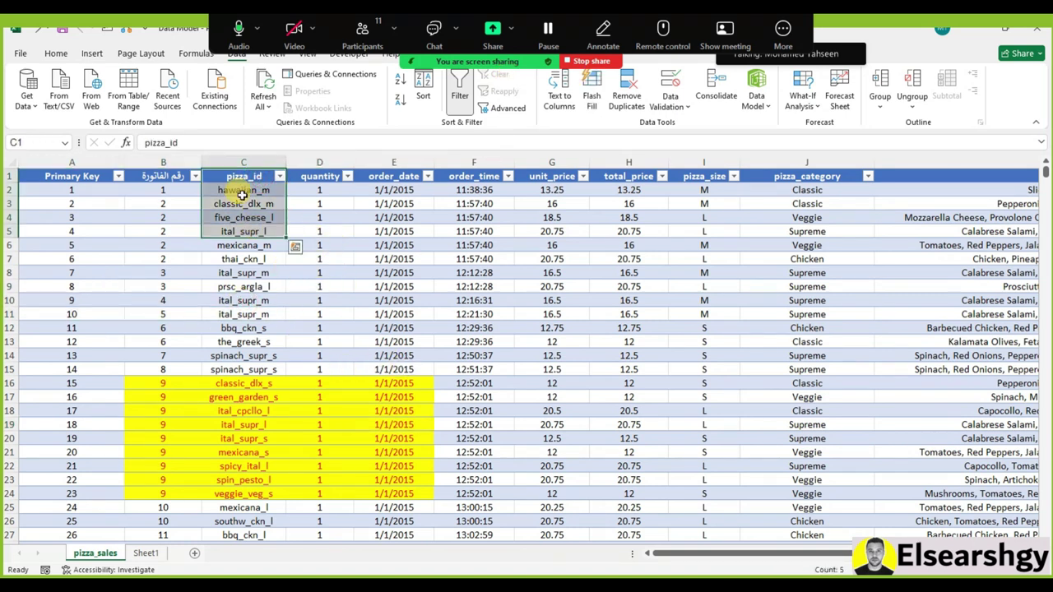
pyautogui.click(244, 190)
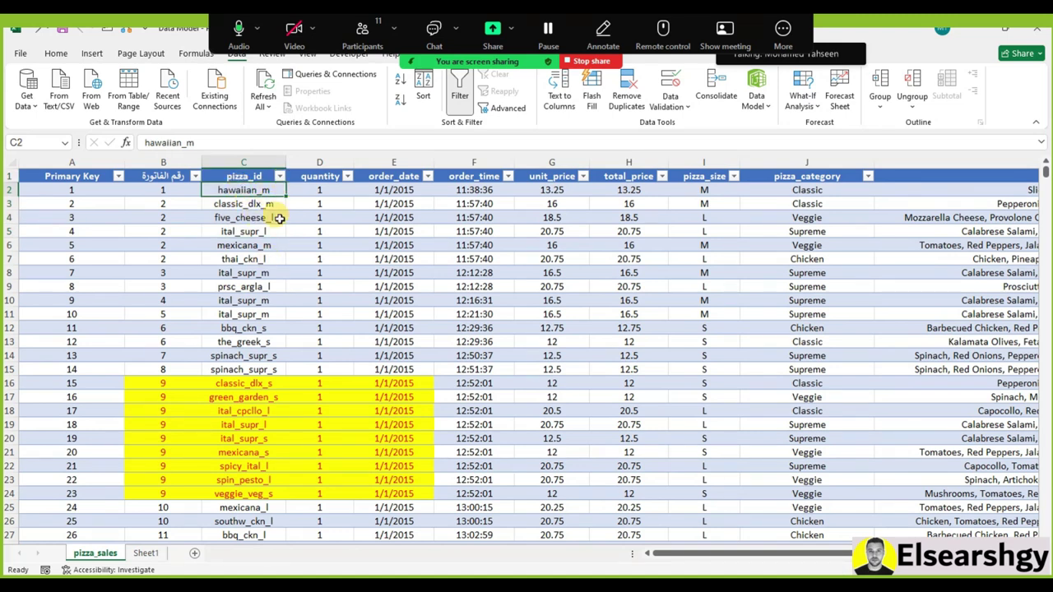
pyautogui.click(570, 300)
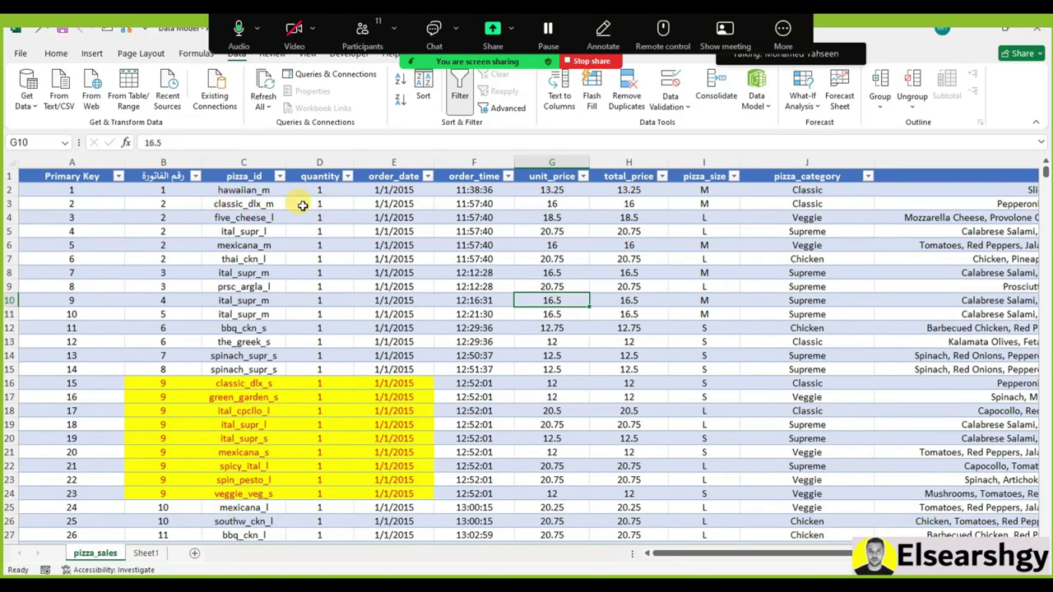
pyautogui.moveTo(250, 188); pyautogui.dragTo(254, 308)
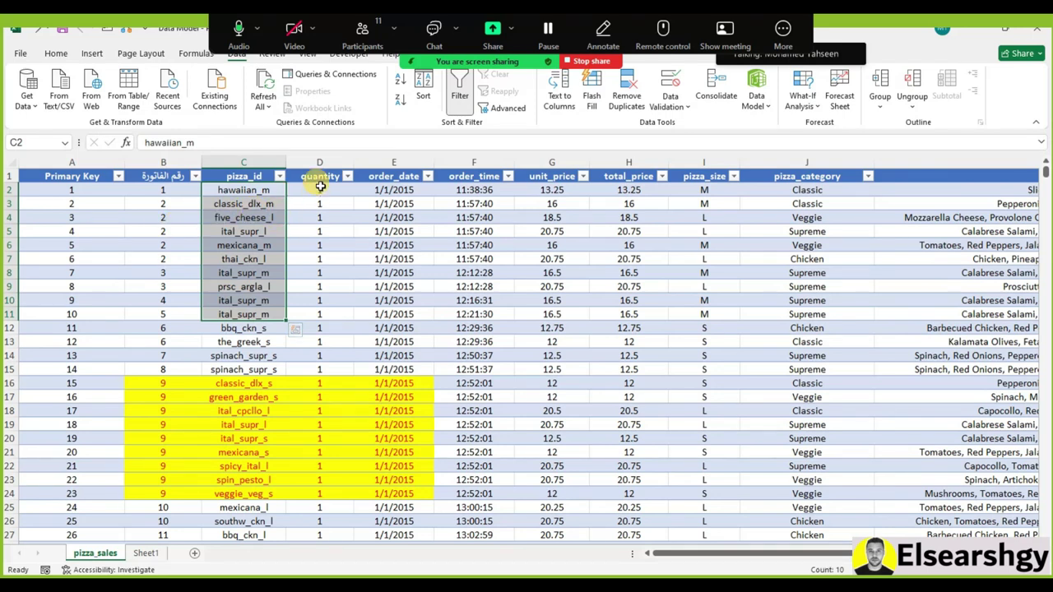
pyautogui.moveTo(320, 186); pyautogui.dragTo(318, 230)
pyautogui.moveTo(407, 190); pyautogui.dragTo(406, 271)
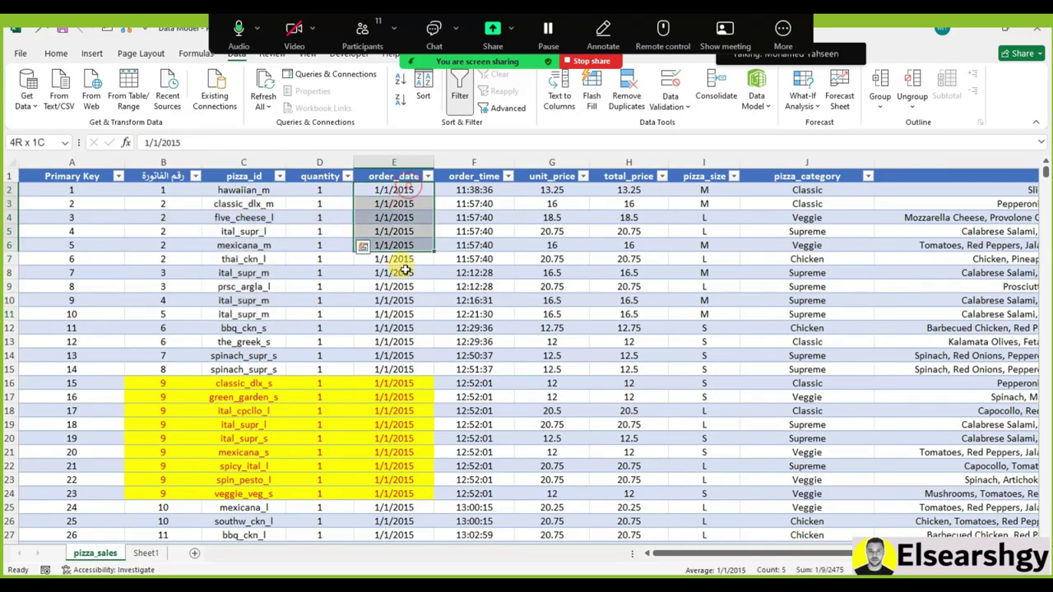
pyautogui.click(473, 190)
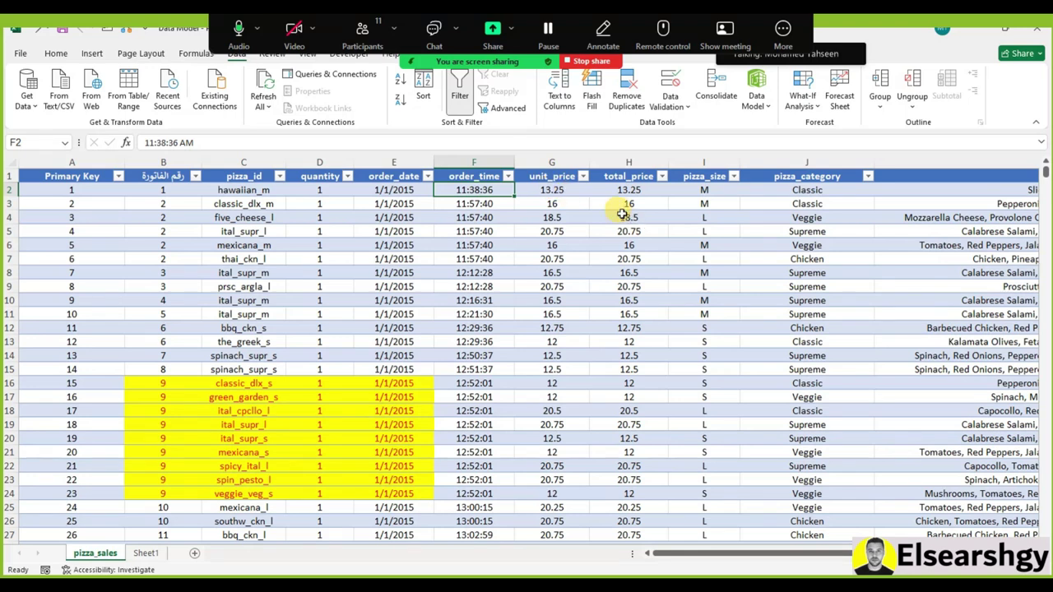
pyautogui.click(342, 190)
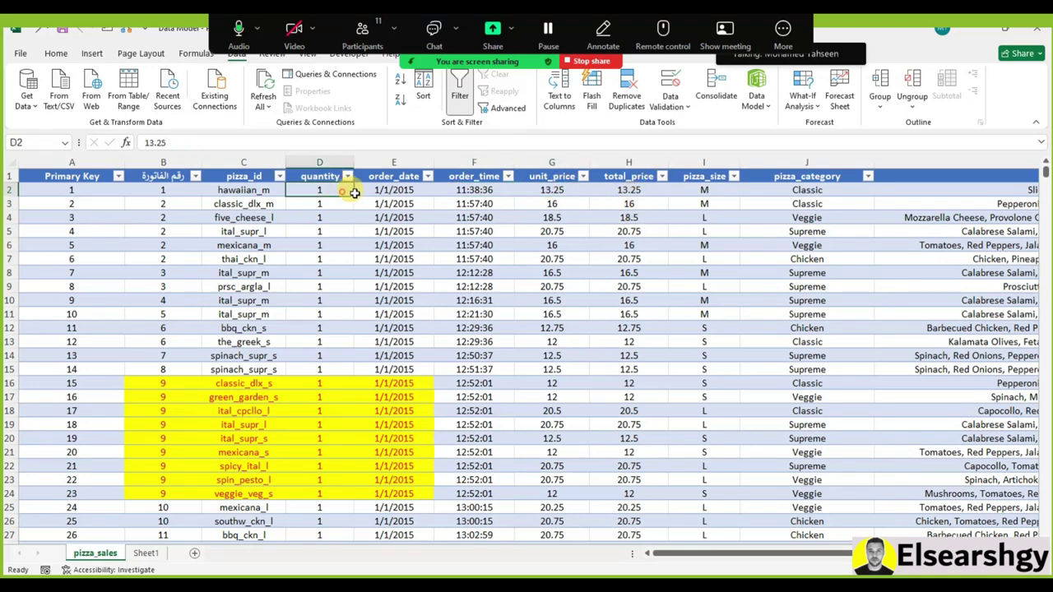
# Review the total_price, pizza_size, pizza_category and pizza_ingredients columns by selecting sample cells in them
pyautogui.moveTo(650, 191); pyautogui.dragTo(658, 259)
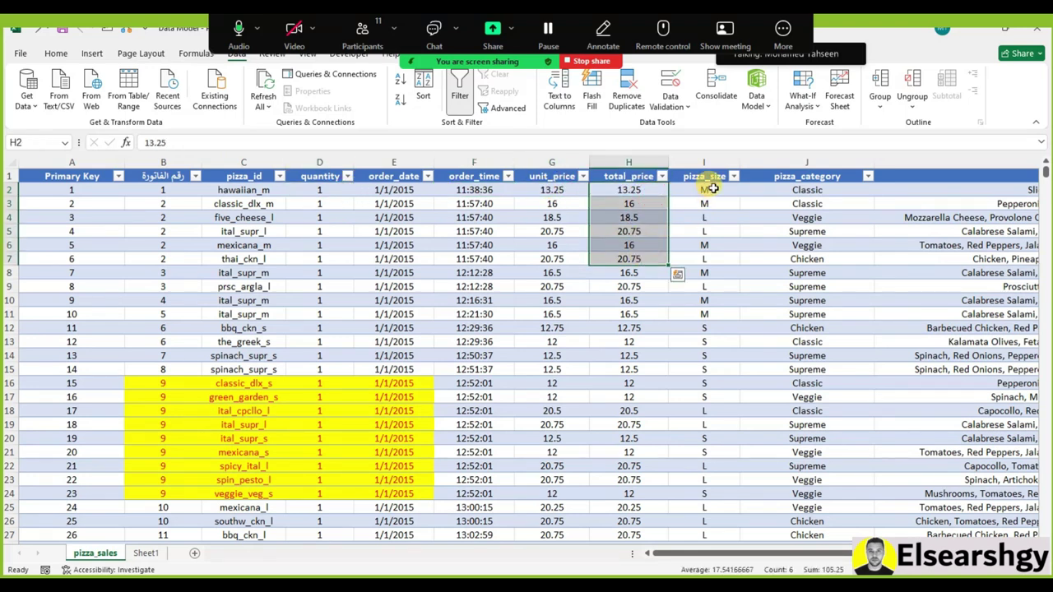
pyautogui.moveTo(712, 189); pyautogui.dragTo(704, 245)
pyautogui.click(696, 301)
pyautogui.hotkey('ctrl', 'shift', 'Right')
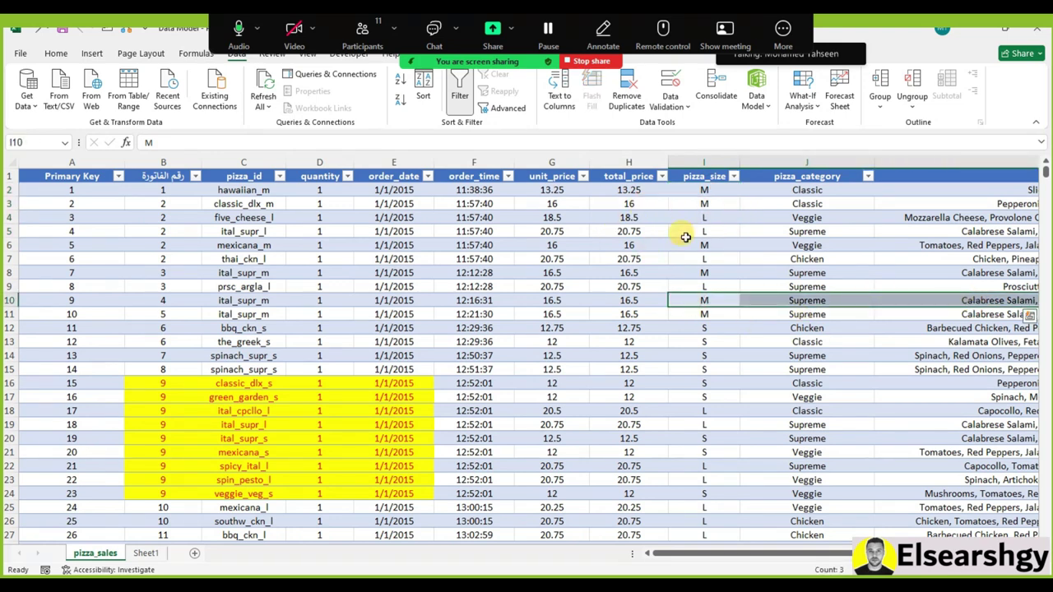
pyautogui.moveTo(698, 383); pyautogui.dragTo(698, 397)
pyautogui.hotkey('ctrl', 'shift', 'Right')
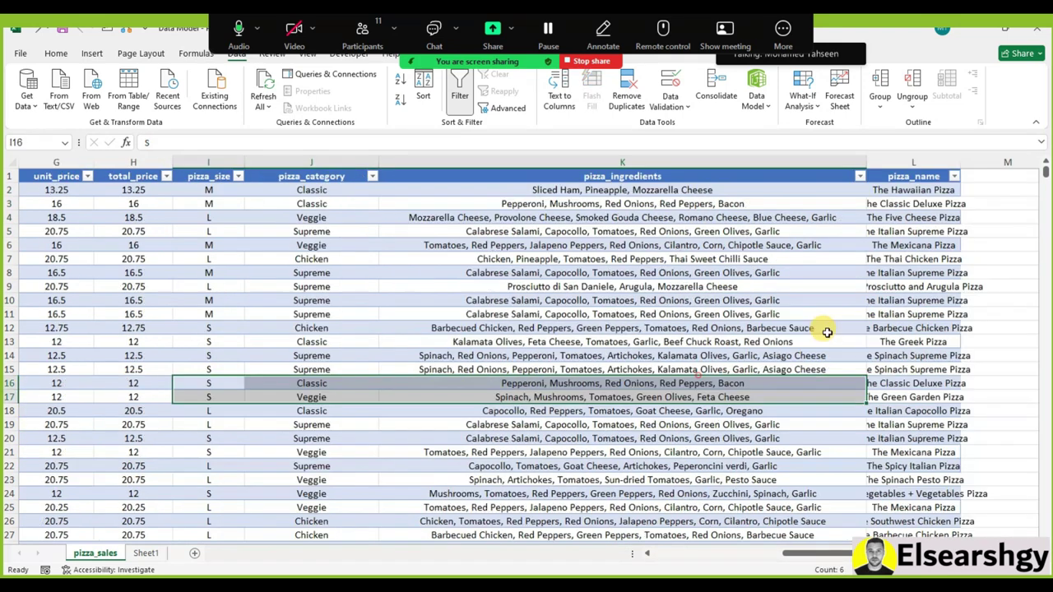
pyautogui.moveTo(306, 198); pyautogui.dragTo(305, 312)
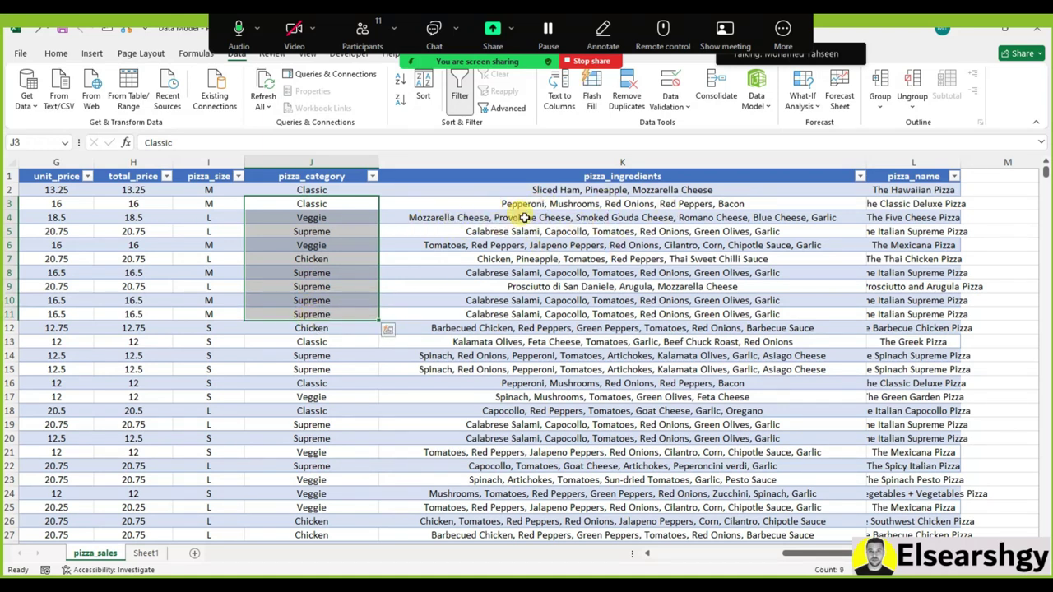
# Auto-fit the pizza_name column's width and select rows 8 to 18 from Primary Key through pizza_ingredients
pyautogui.doubleClick(960, 162)
pyautogui.moveTo(812, 272); pyautogui.dragTo(812, 300)
pyautogui.moveTo(179, 370); pyautogui.dragTo(49, 410)
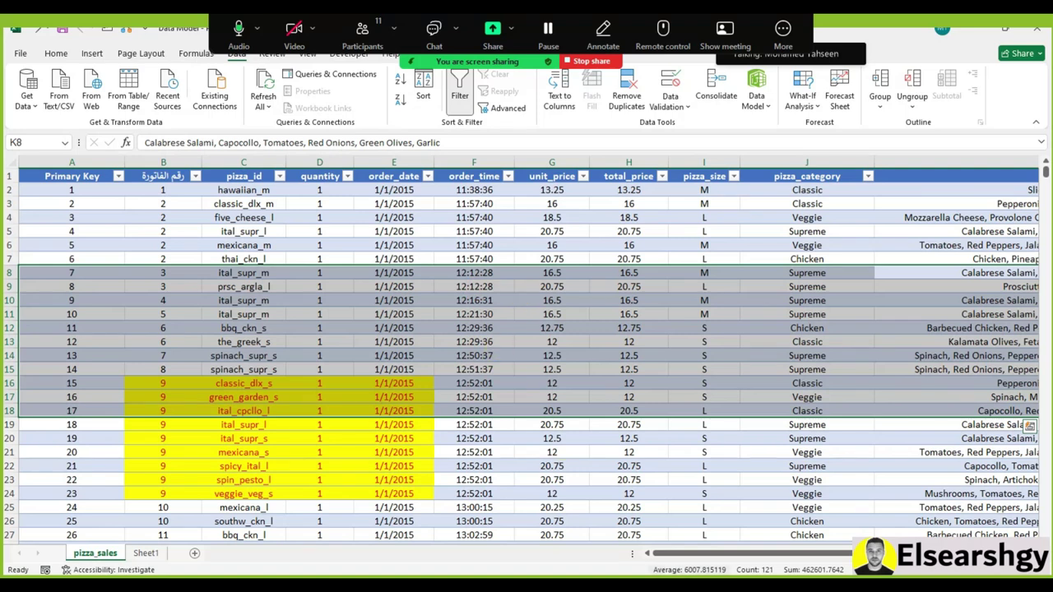
pyautogui.scroll(-1, 771, 473)
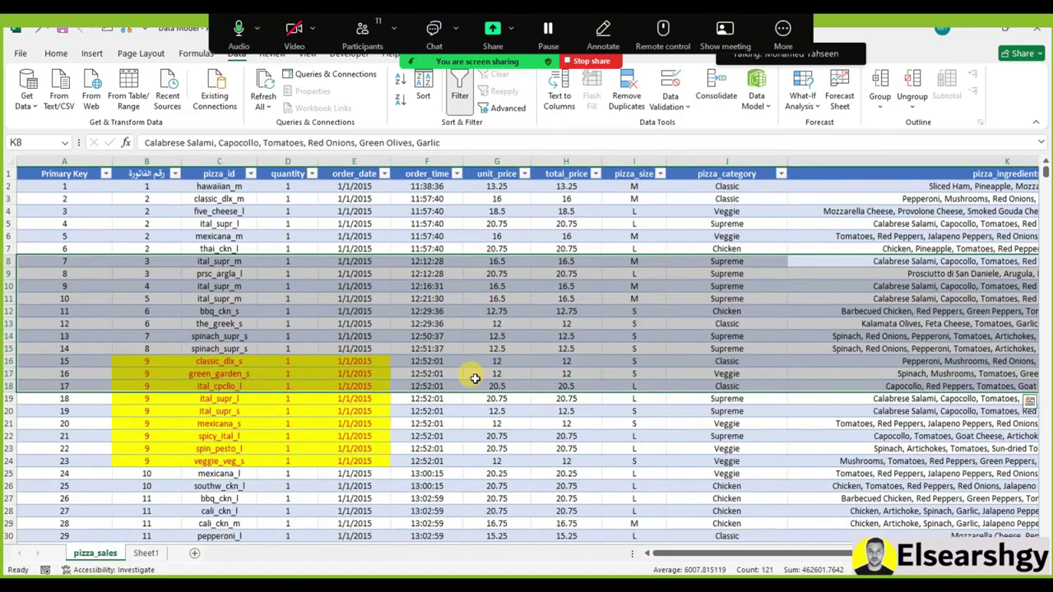
# Switch to Sticky Notes, close the existing yellow note, create a blank note and close the notes list
pyautogui.press('super')
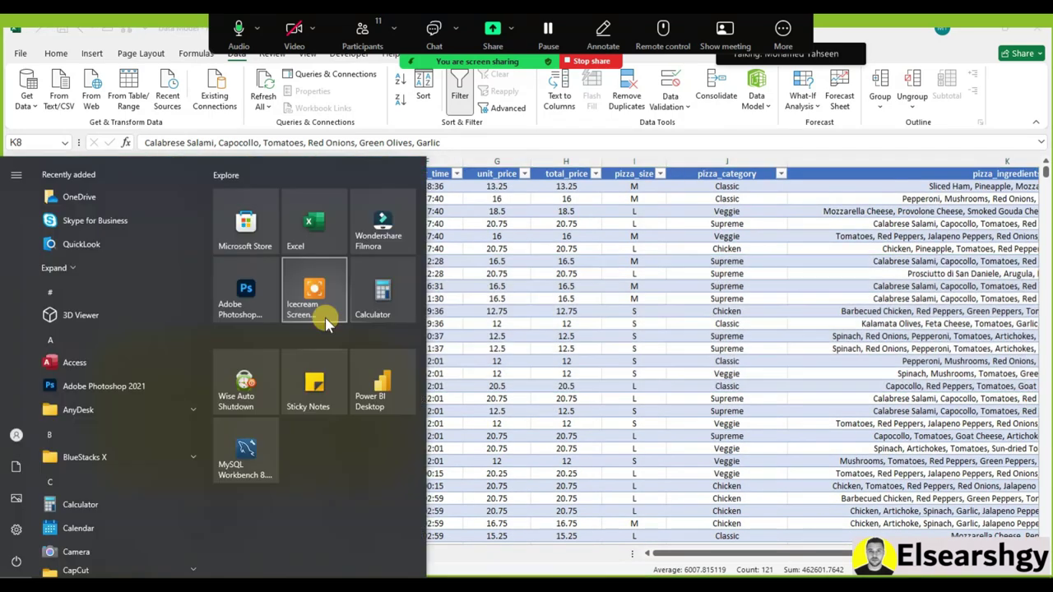
pyautogui.click(318, 398)
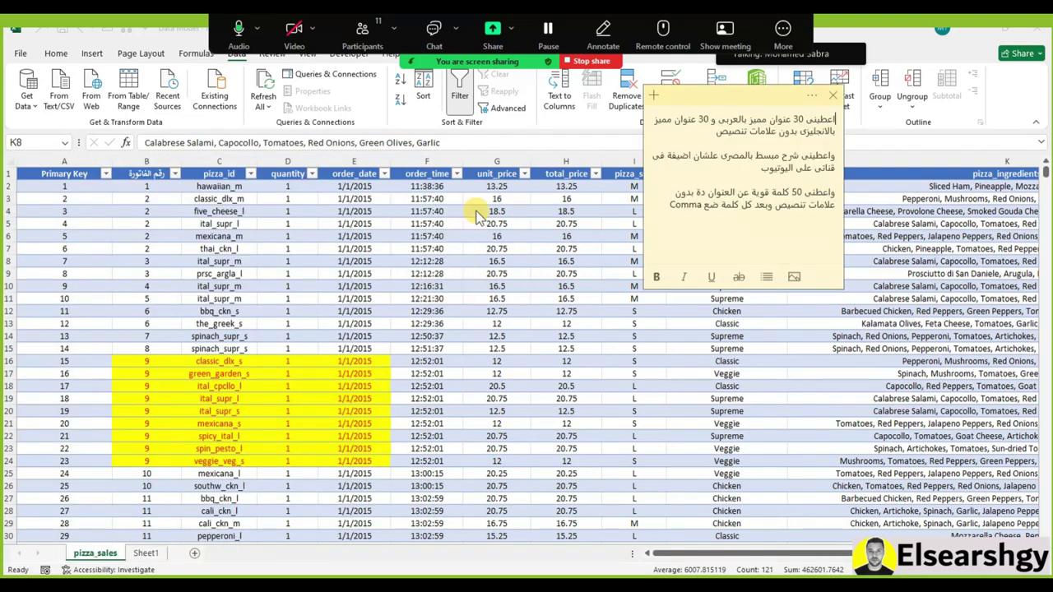
pyautogui.click(812, 100)
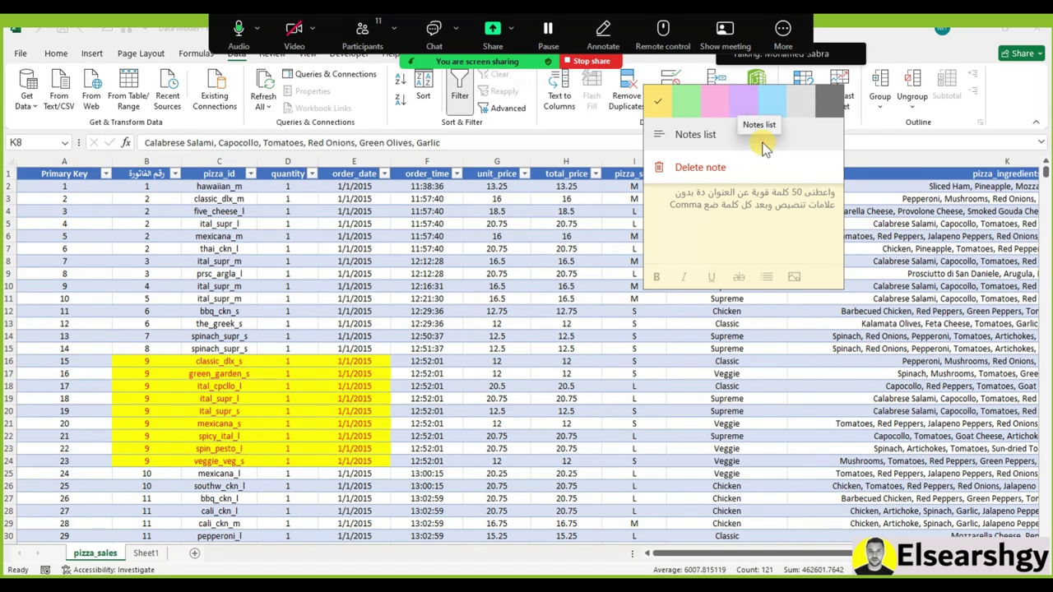
pyautogui.click(814, 94)
pyautogui.click(834, 97)
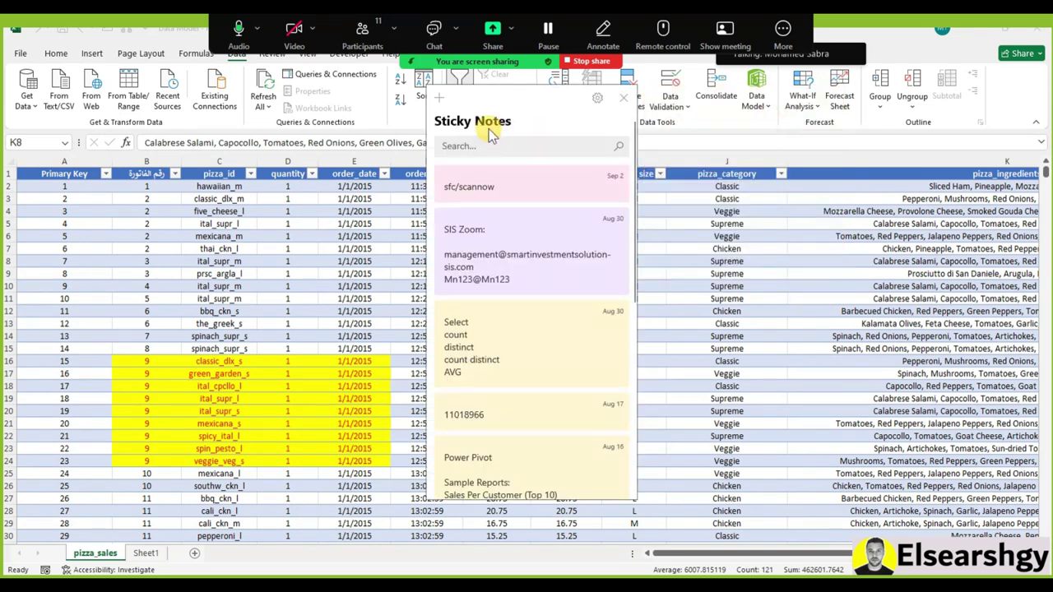
pyautogui.click(441, 100)
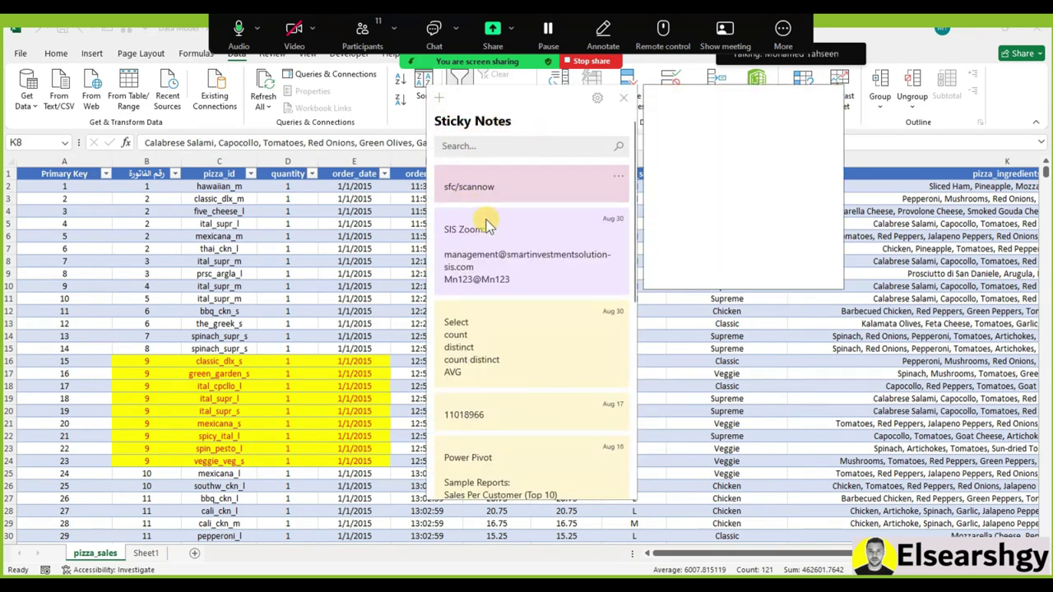
pyautogui.click(623, 111)
# Point out the pizza_size and quantity columns in pizza_sales by selecting their headers and first rows
pyautogui.moveTo(427, 261); pyautogui.dragTo(65, 323)
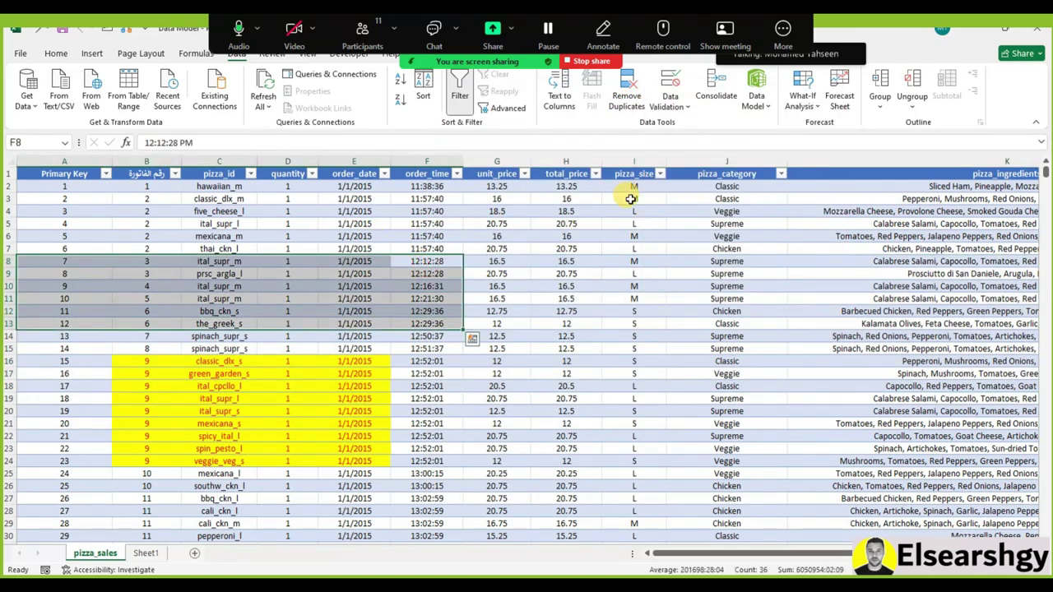
pyautogui.moveTo(645, 172); pyautogui.dragTo(633, 299)
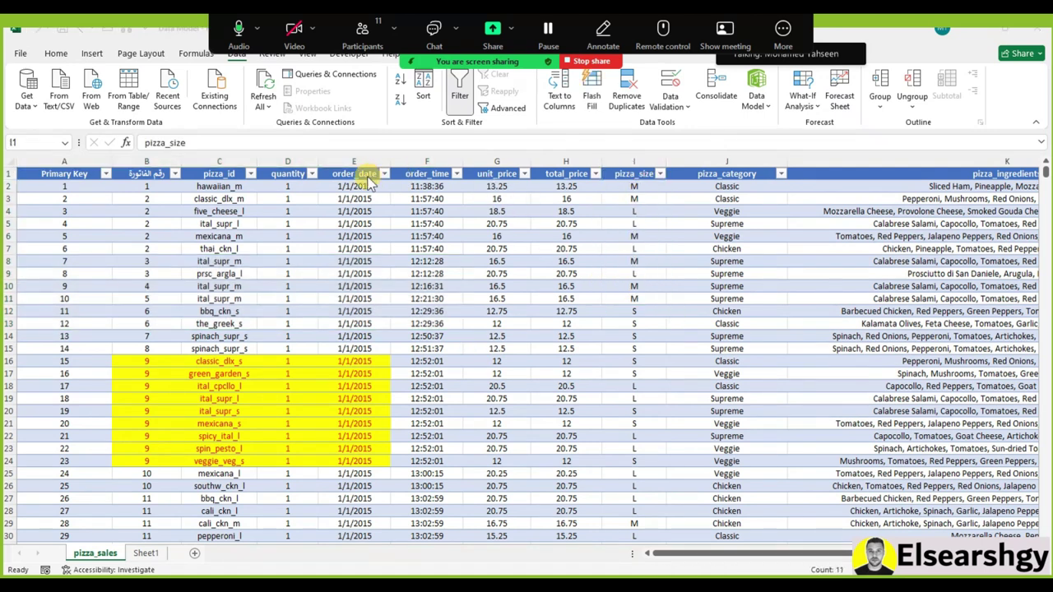
pyautogui.moveTo(289, 183); pyautogui.dragTo(288, 287)
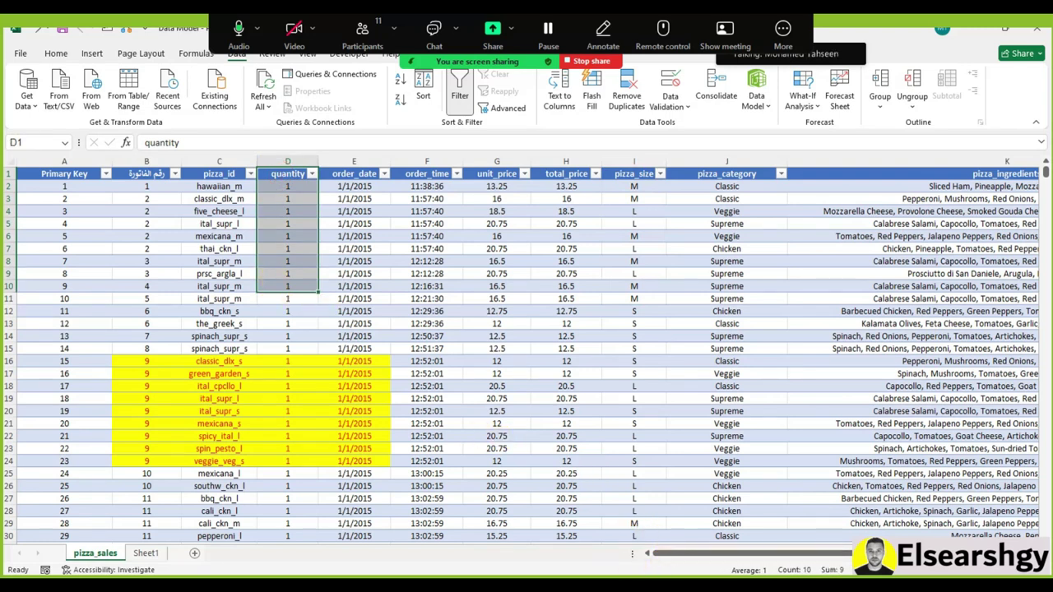
# Move the blank sticky note lower over the sheet and add the line "QTY By pizza_size" using the copied column header
pyautogui.hotkey('alt', 'Tab')
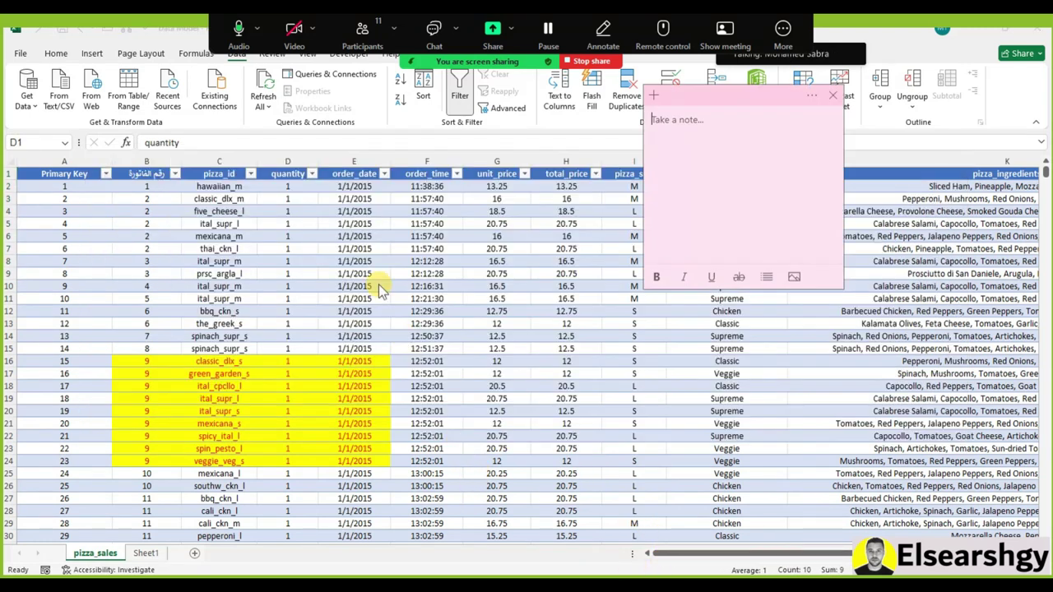
pyautogui.moveTo(697, 97); pyautogui.dragTo(754, 220)
pyautogui.click(633, 174)
pyautogui.rightClick(638, 174)
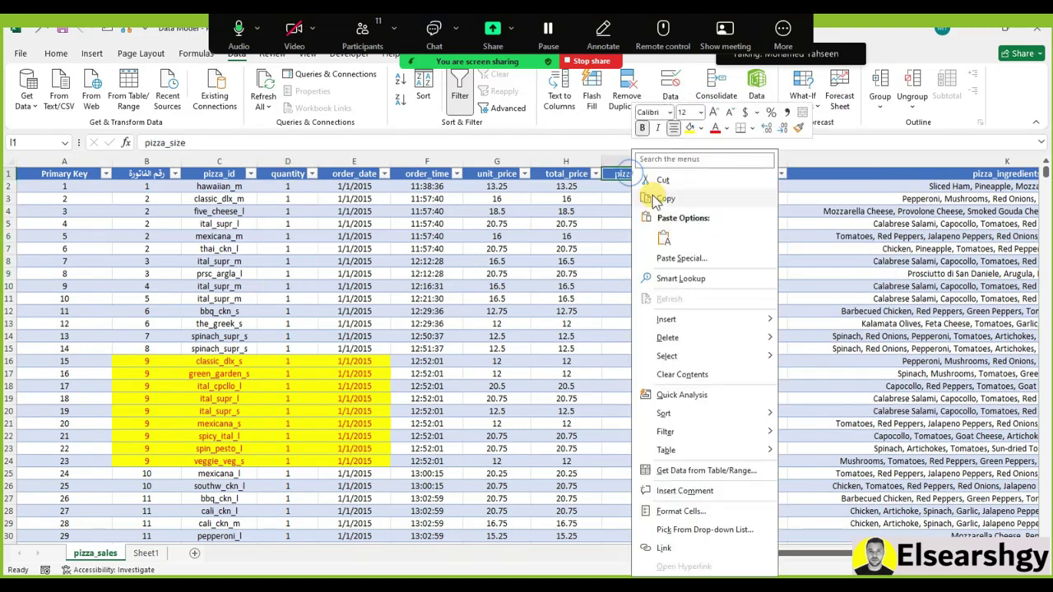
pyautogui.click(667, 194)
pyautogui.hotkey('alt', 'Tab')
pyautogui.rightClick(768, 240)
pyautogui.click(817, 294)
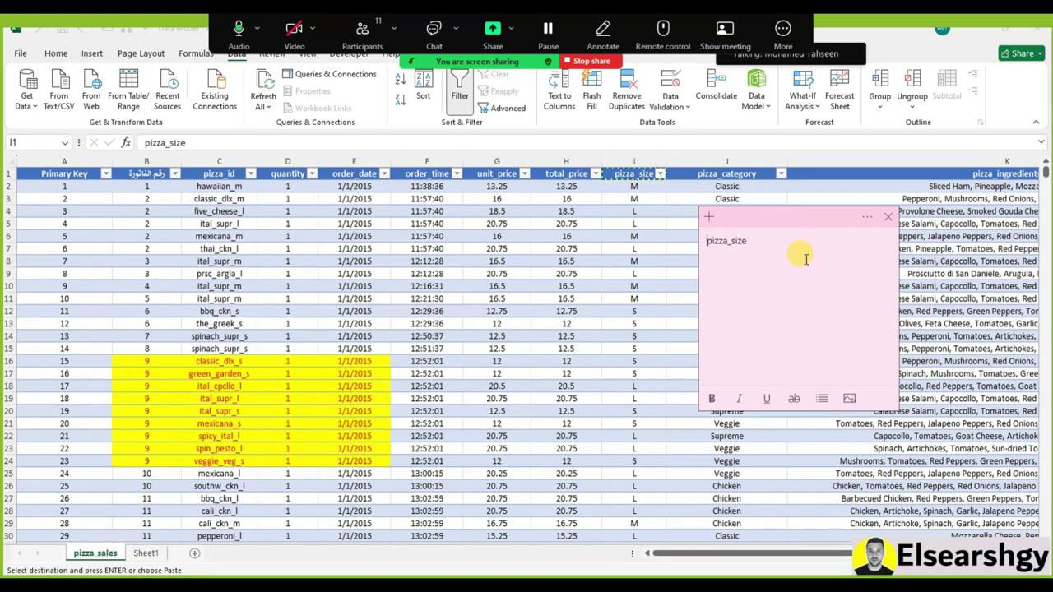
pyautogui.write('QTY By')
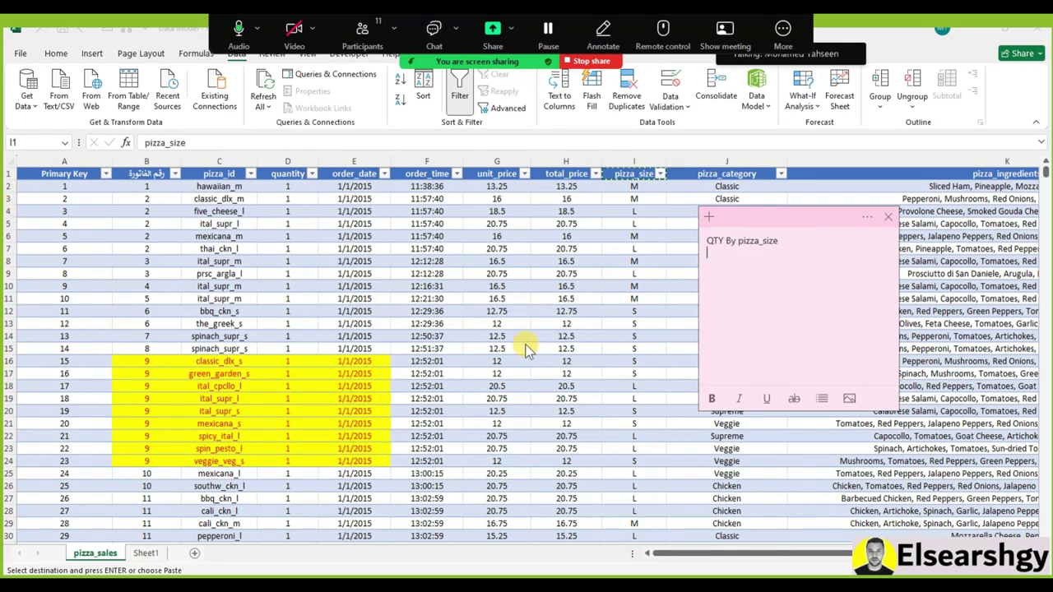
# Copy the pizza_category header from J1 and add the line "QTY By pizza_category" to the sticky note
pyautogui.click(612, 245)
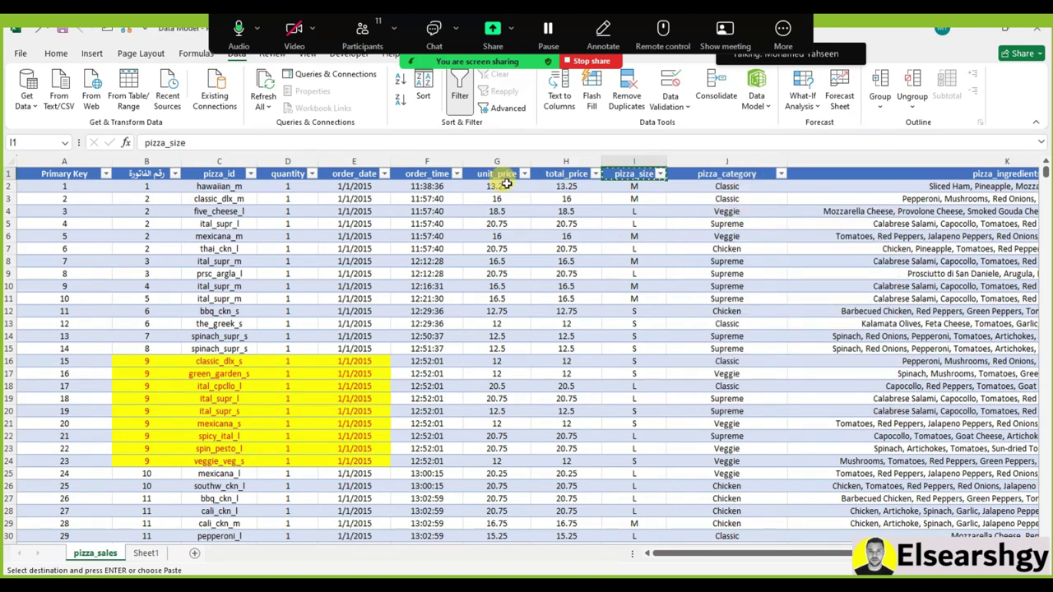
pyautogui.hotkey('alt', 'Tab')
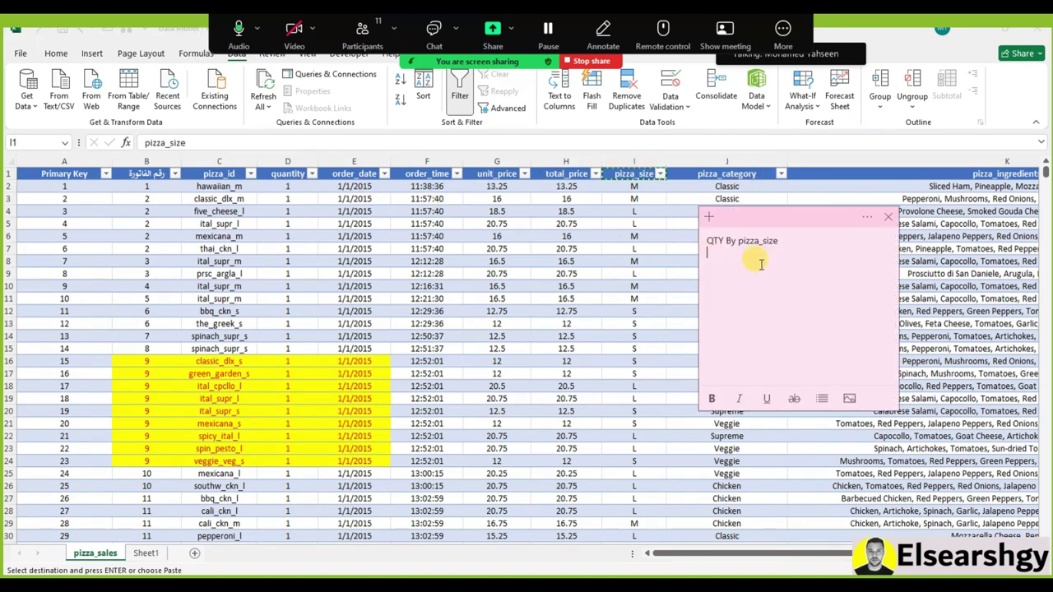
pyautogui.click(716, 174)
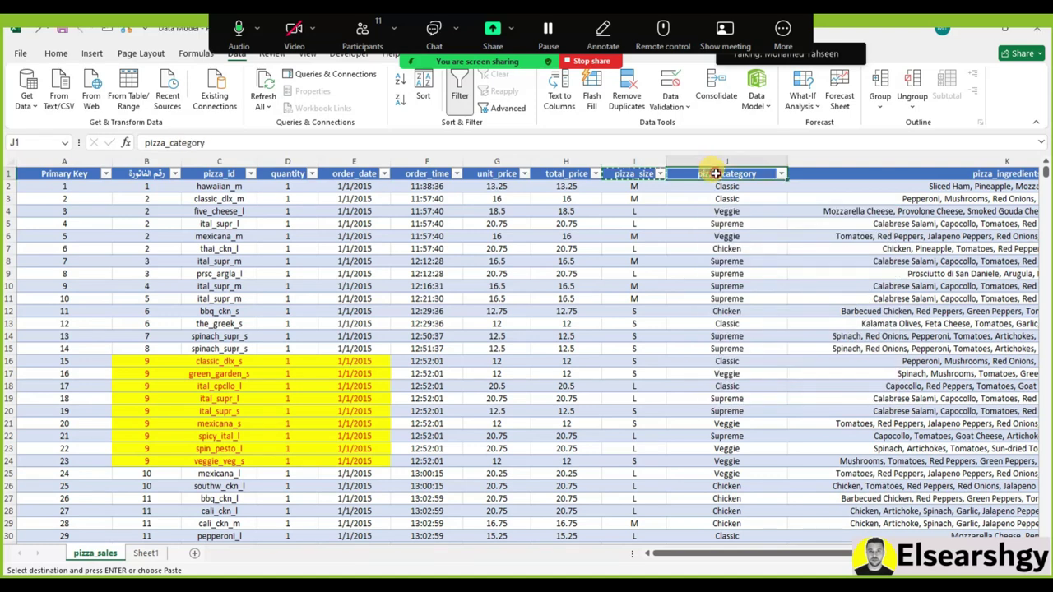
pyautogui.hotkey('alt', 'Tab')
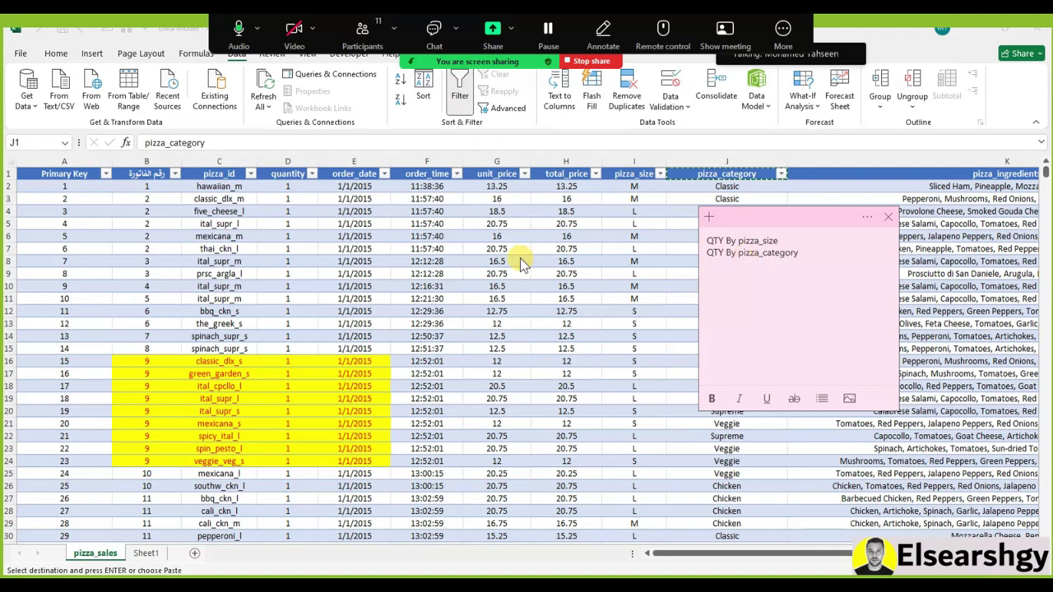
# Add a third line reading "Sales pizza_category" to the sticky note
pyautogui.hotkey('alt', 'Tab')
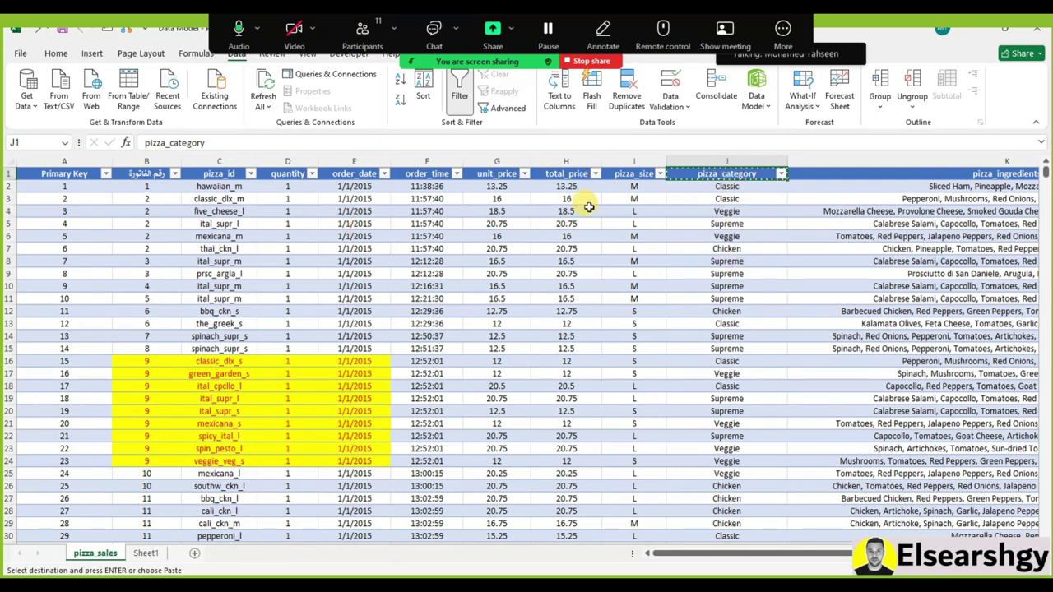
pyautogui.hotkey('alt', 'Tab')
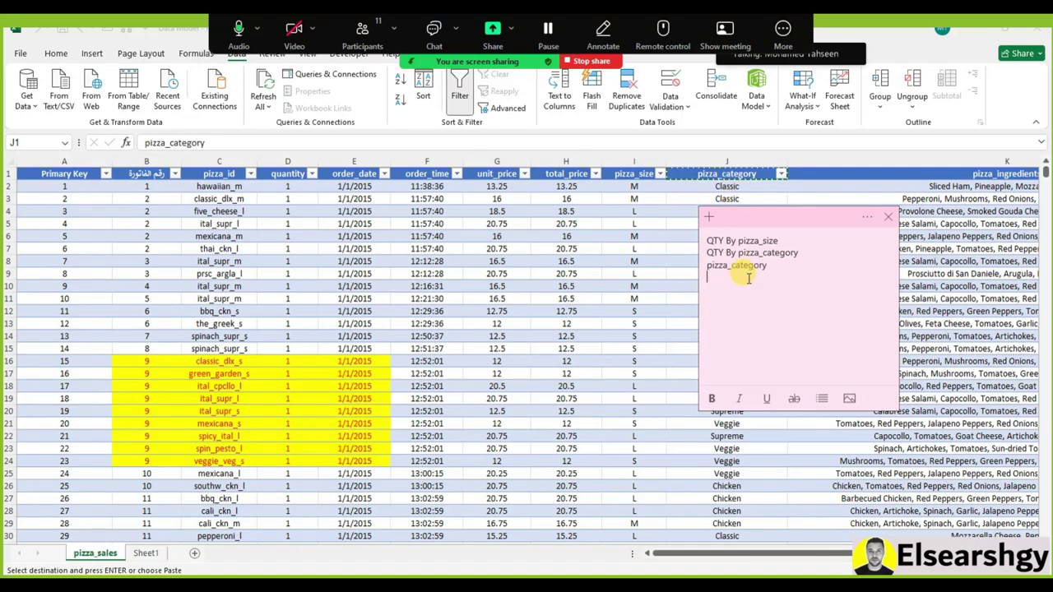
pyautogui.doubleClick(707, 265)
pyautogui.click(709, 266)
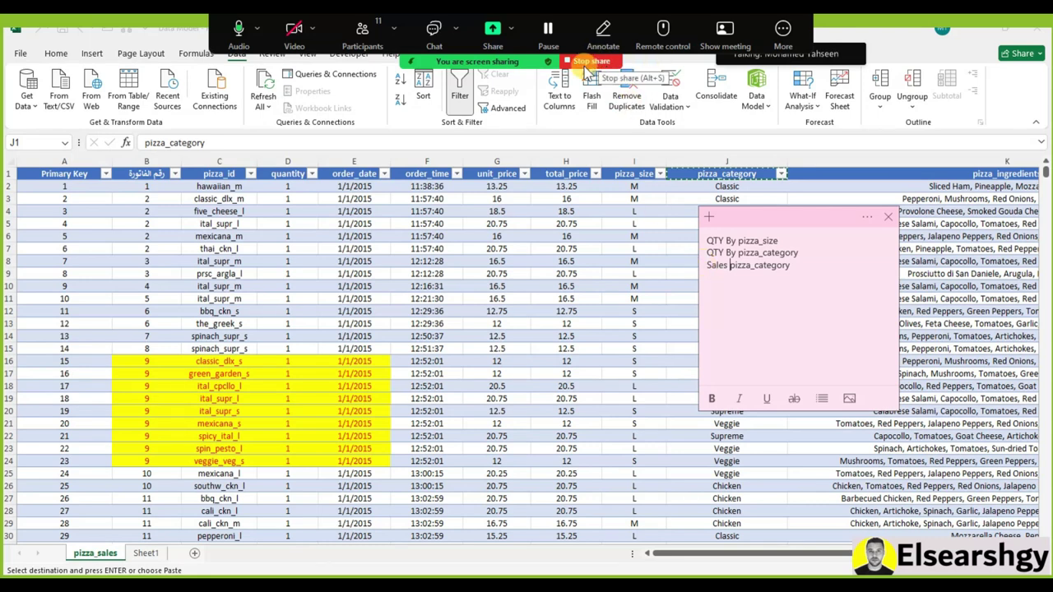
# Open the meeting's participants list
pyautogui.click(362, 33)
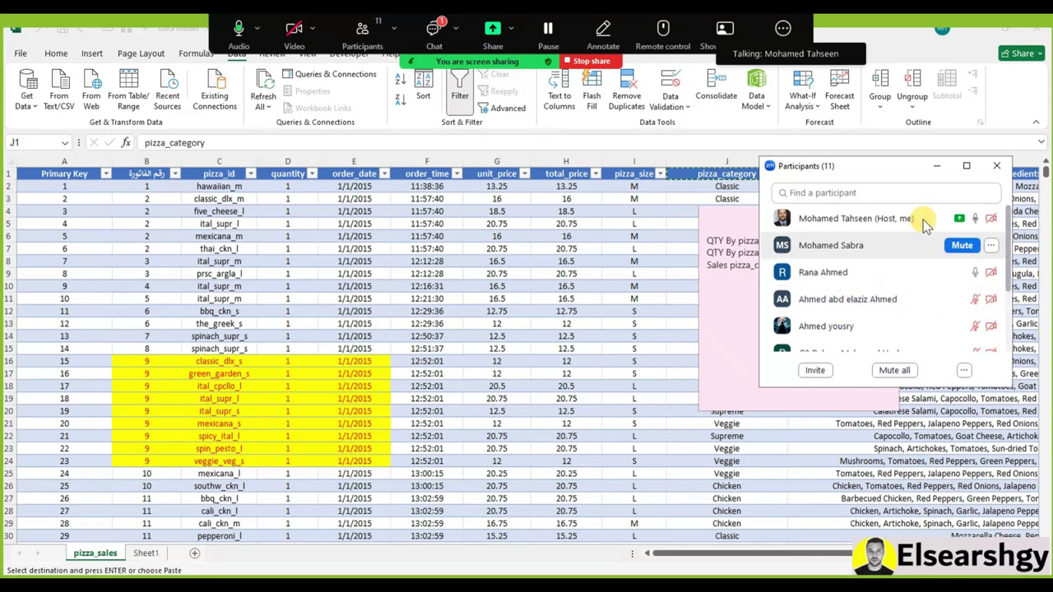
# Close the meeting's participants list and return to the pizza_sales sheet
pyautogui.click(996, 165)
pyautogui.hotkey('alt', 'Tab')
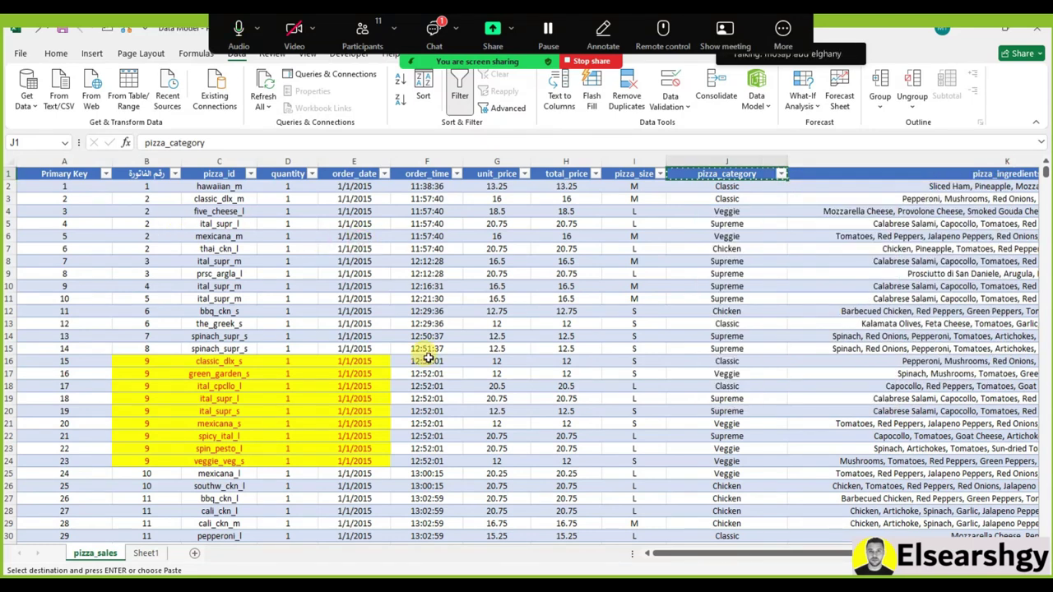
pyautogui.hotkey('alt', 'Tab')
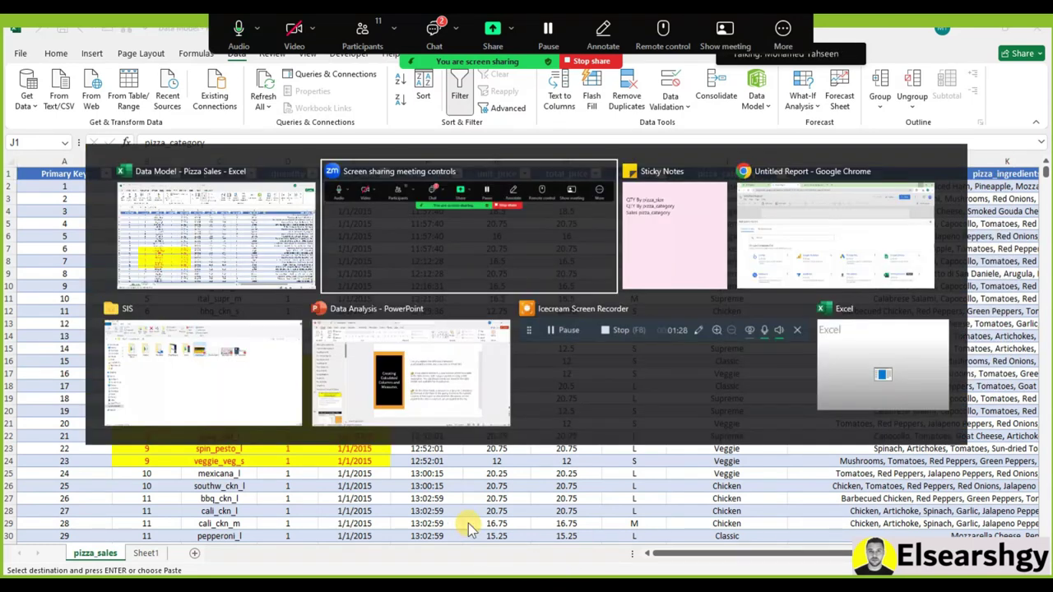
pyautogui.hotkey('alt', 'Tab')
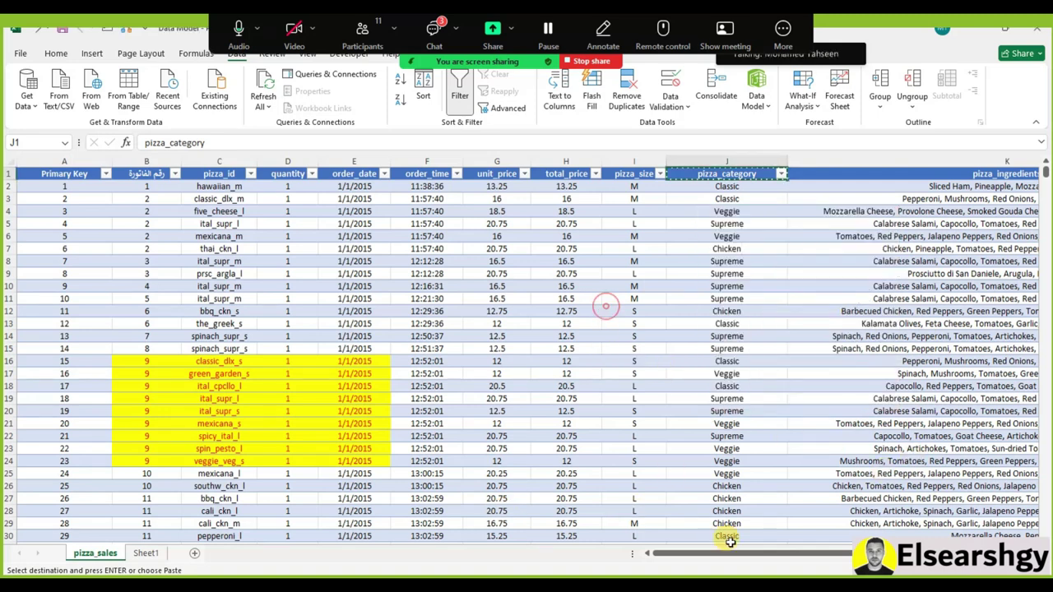
# Bring the pizza_name column into view and add the line "top Sales In Pizza name" to the sticky note
pyautogui.moveTo(734, 553); pyautogui.dragTo(859, 558)
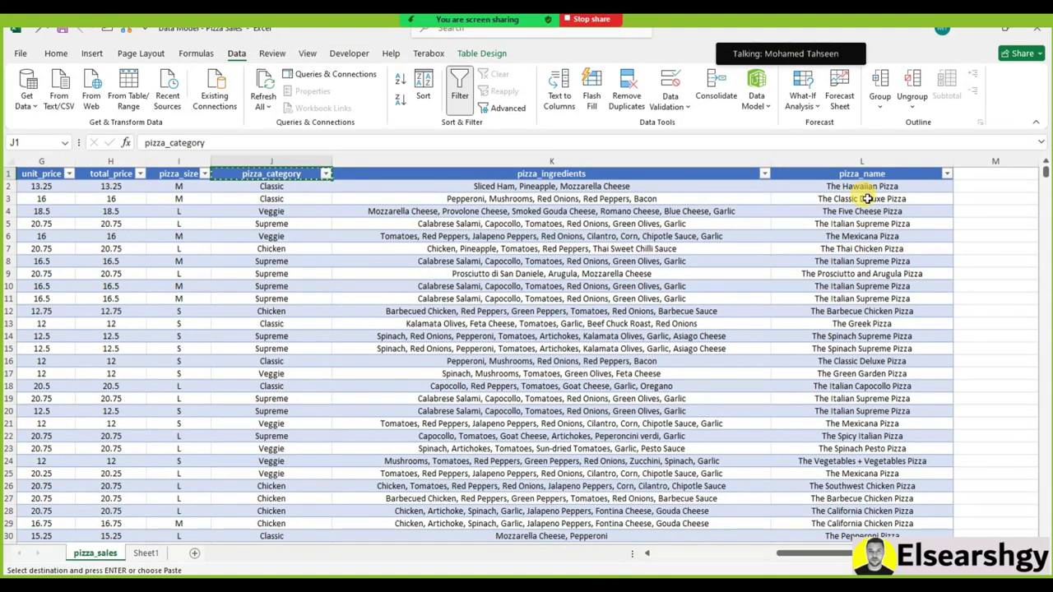
pyautogui.hotkey('alt', 'Tab')
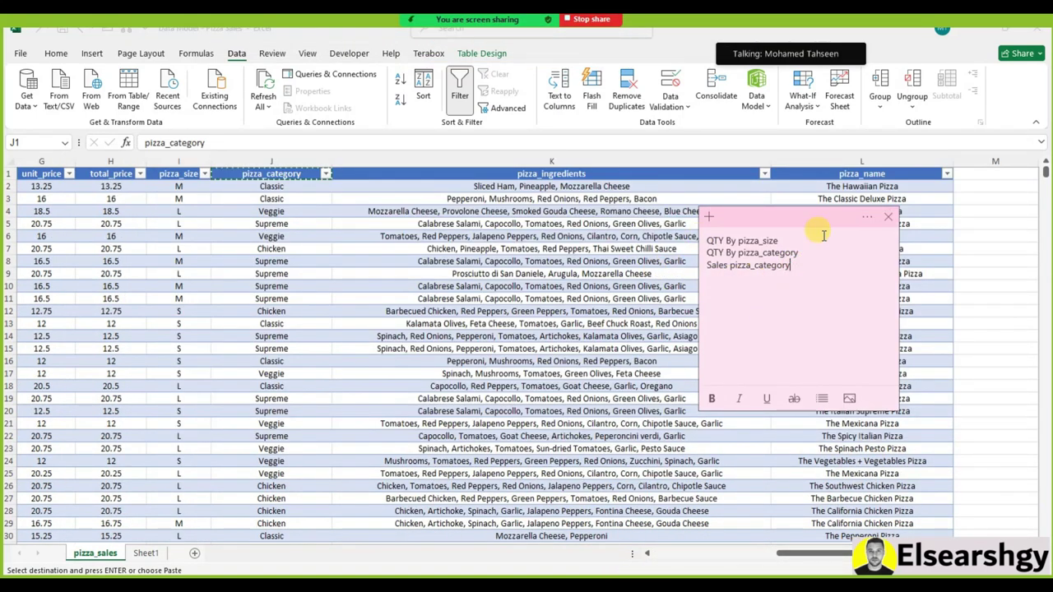
pyautogui.press('Return')
pyautogui.write('top Sales In Pizza name')
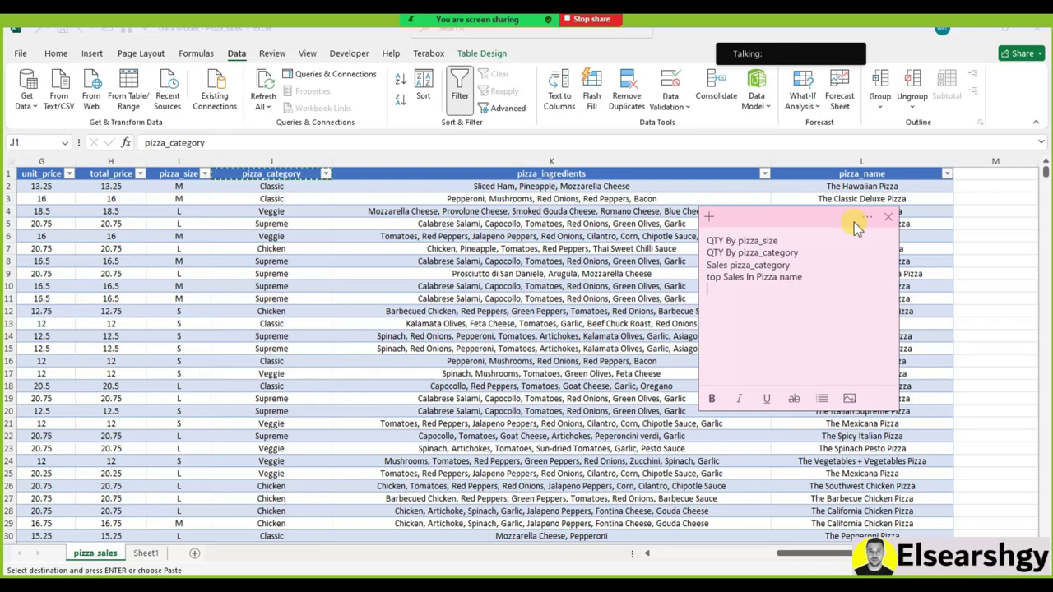
# Examine the months offered by the order_date column's filter and cancel it without filtering
pyautogui.click(329, 298)
pyautogui.moveTo(272, 248); pyautogui.dragTo(64, 310)
pyautogui.click(202, 335)
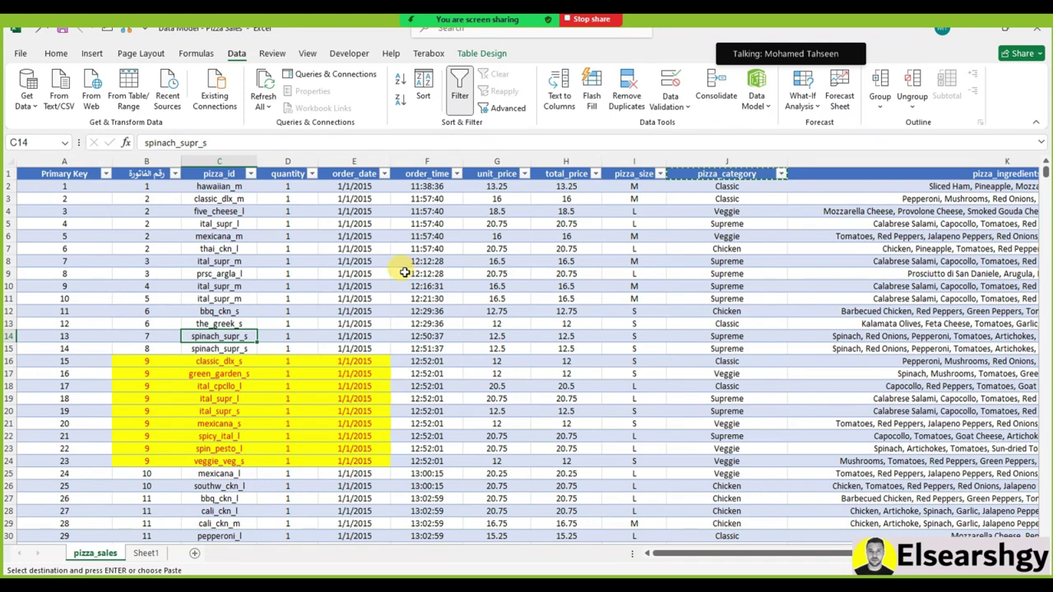
pyautogui.click(384, 174)
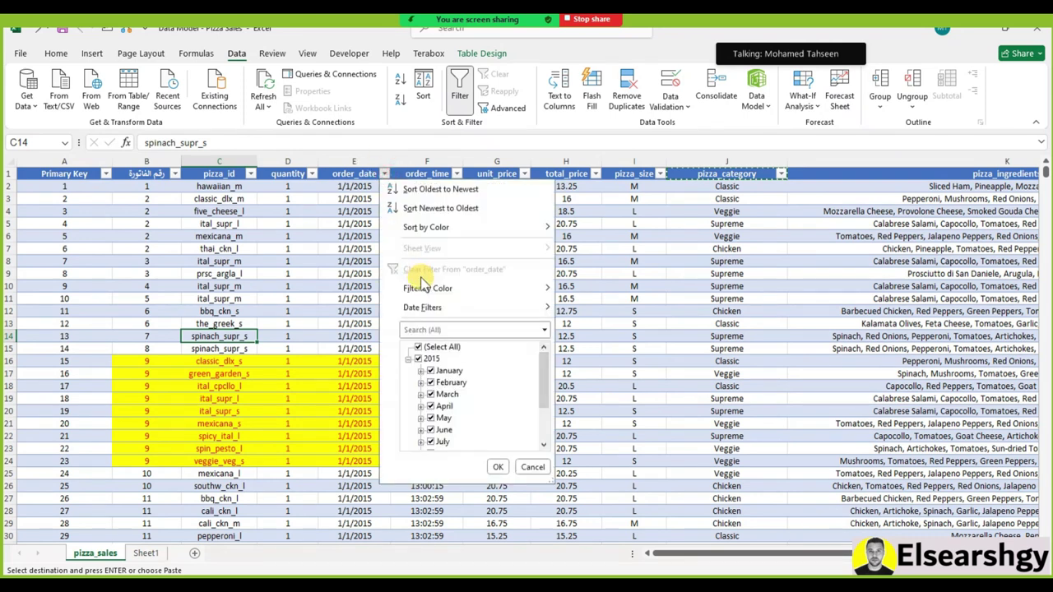
pyautogui.scroll(-3, 493, 384)
pyautogui.click(533, 467)
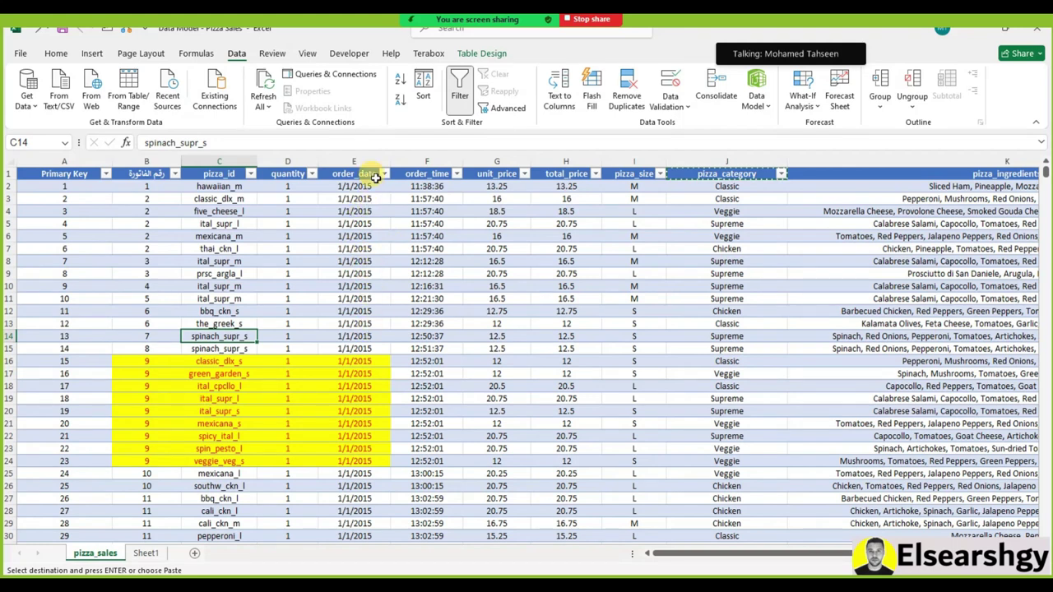
# Add a fifth line reading "top sales by month" to the sticky note
pyautogui.hotkey('alt', 'Tab')
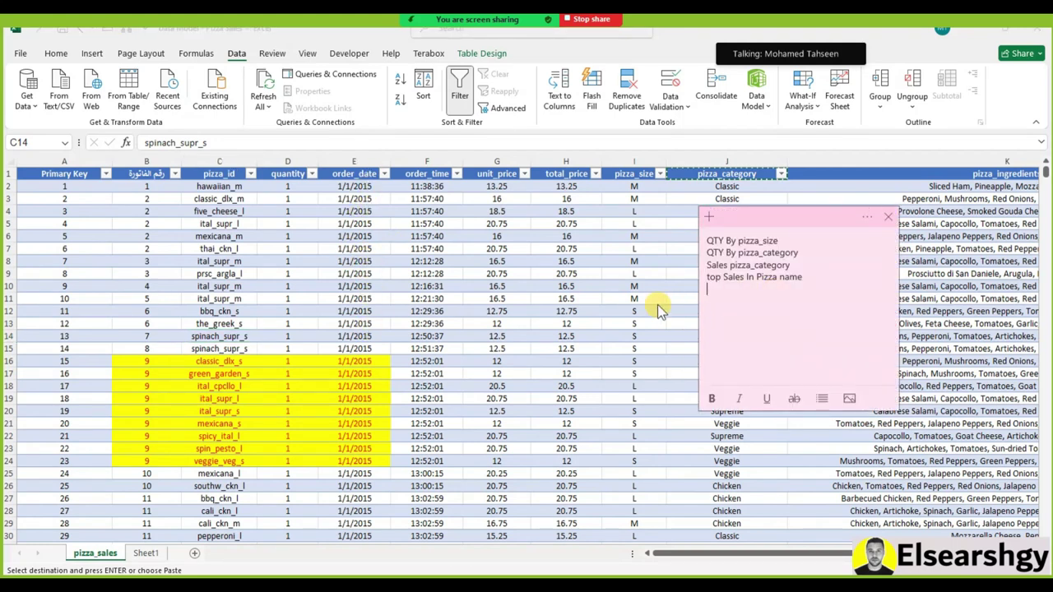
pyautogui.write('most')
pyautogui.press('BackSpace')
pyautogui.press('BackSpace')
pyautogui.press('BackSpace')
pyautogui.press('BackSpace')
pyautogui.press('BackSpace')
pyautogui.write('top sales by mi')
pyautogui.write('nth')
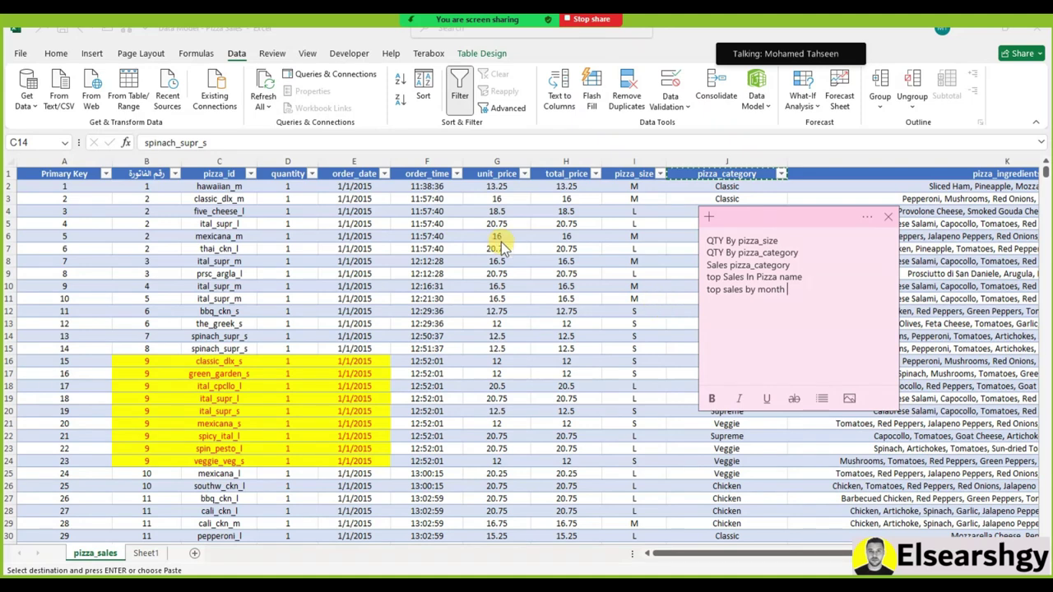
# Close the Data Model - Pizza Sales workbook without saving the changes
pyautogui.hotkey('alt', 'Tab')
pyautogui.click(1040, 34)
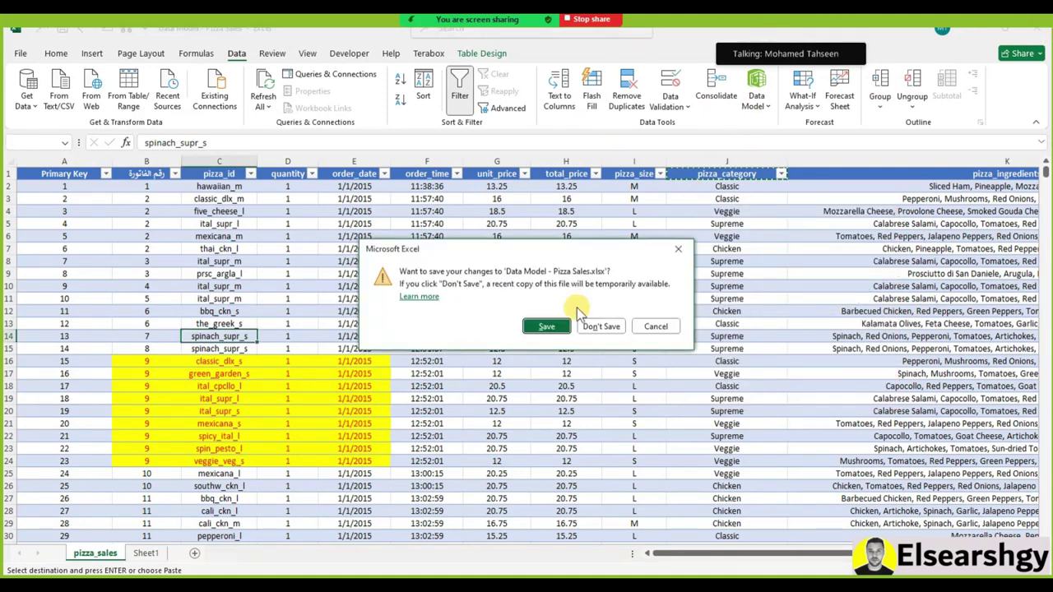
pyautogui.click(601, 325)
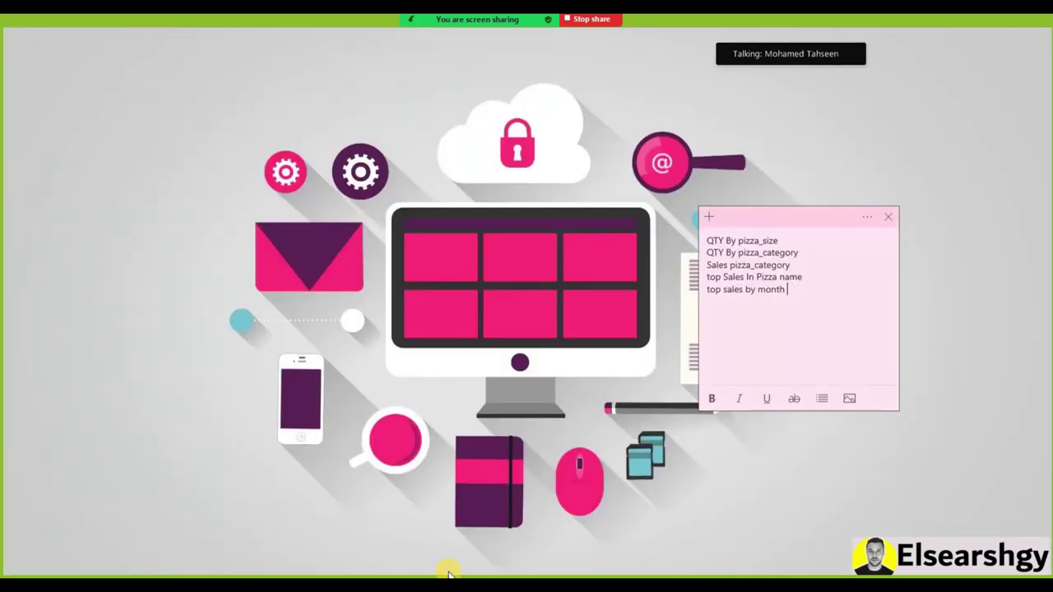
# Switch to PowerPoint by opening the Data Analysis presentation from the SIS folder, and bring up the options of its Introduction To Power BI Desktop section
pyautogui.hotkey('alt', 'Tab')
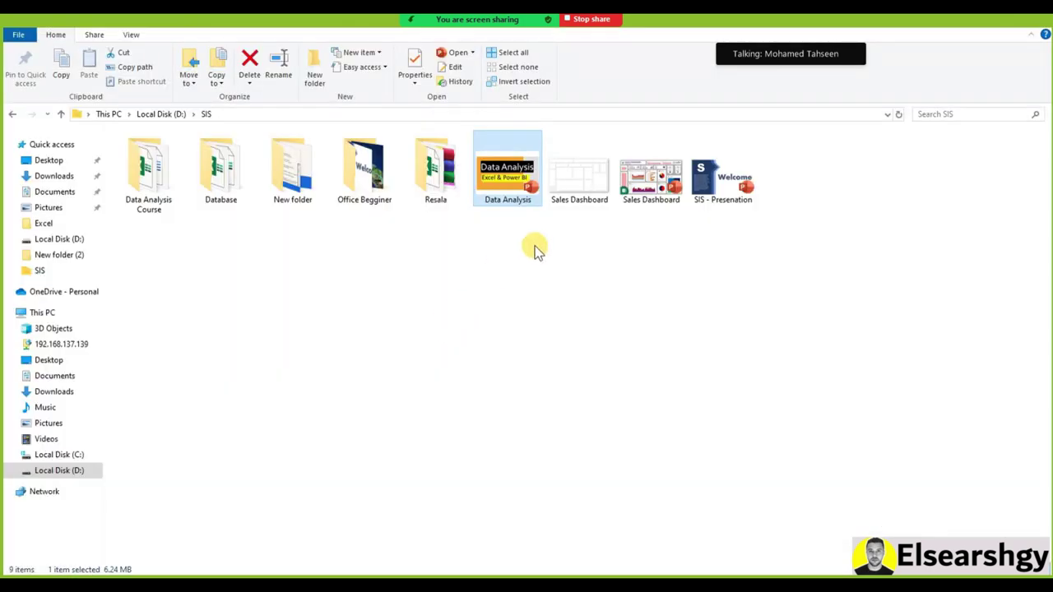
pyautogui.doubleClick(509, 193)
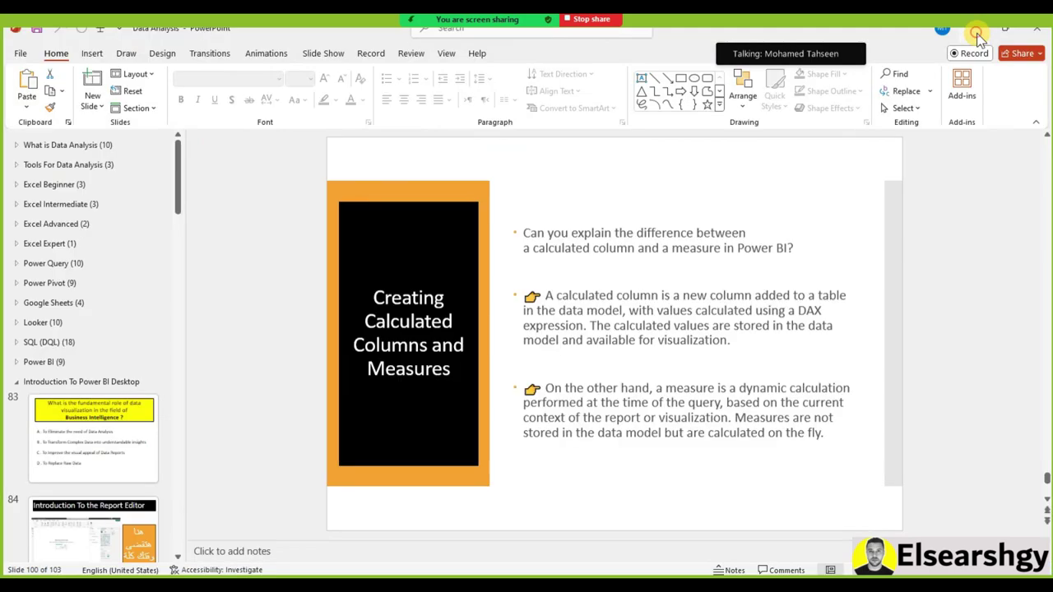
pyautogui.click(976, 33)
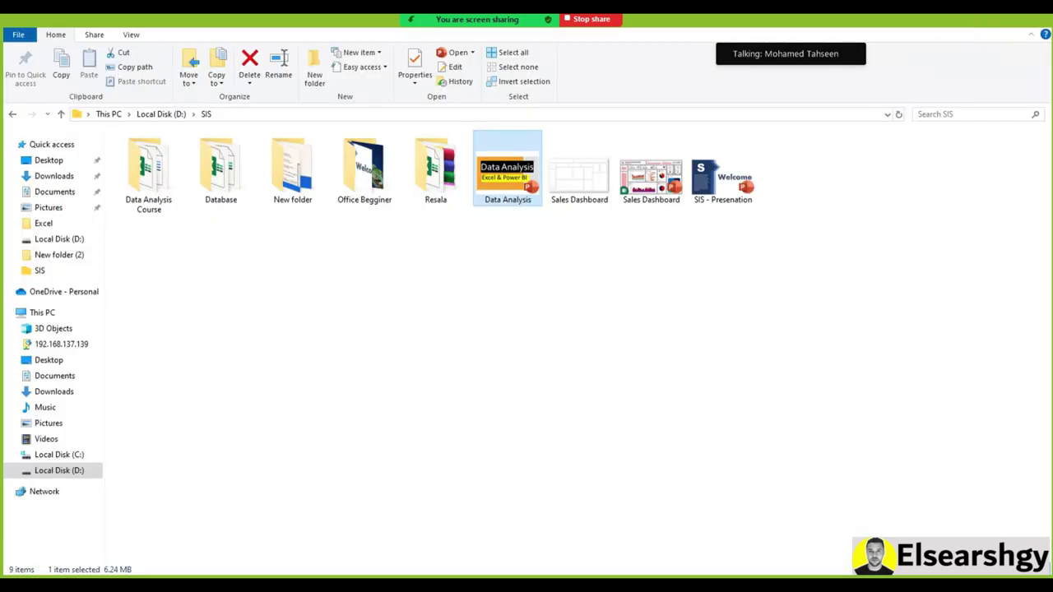
pyautogui.hotkey('alt', 'Tab')
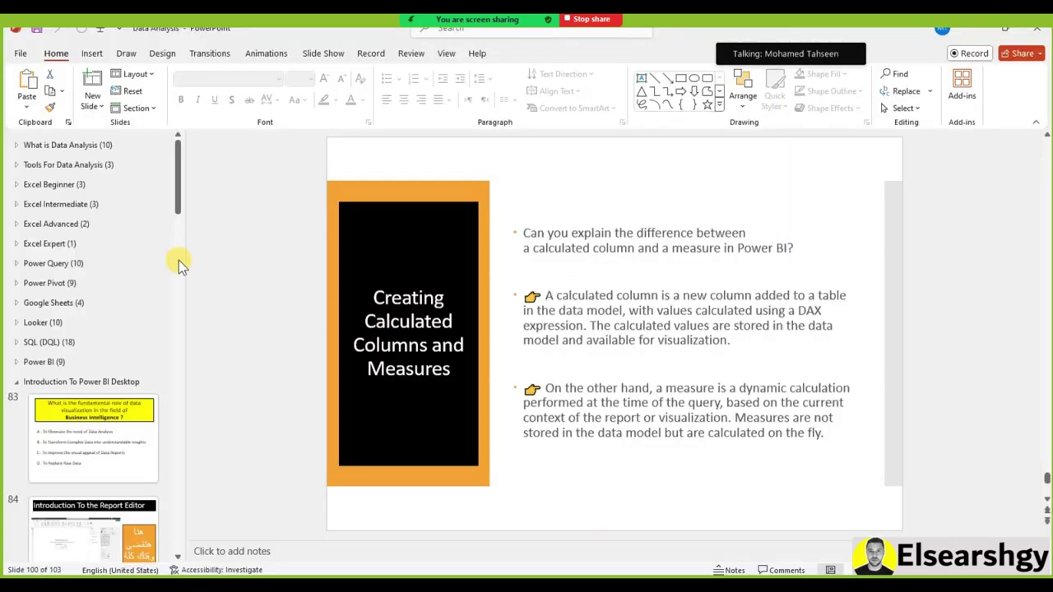
pyautogui.rightClick(39, 382)
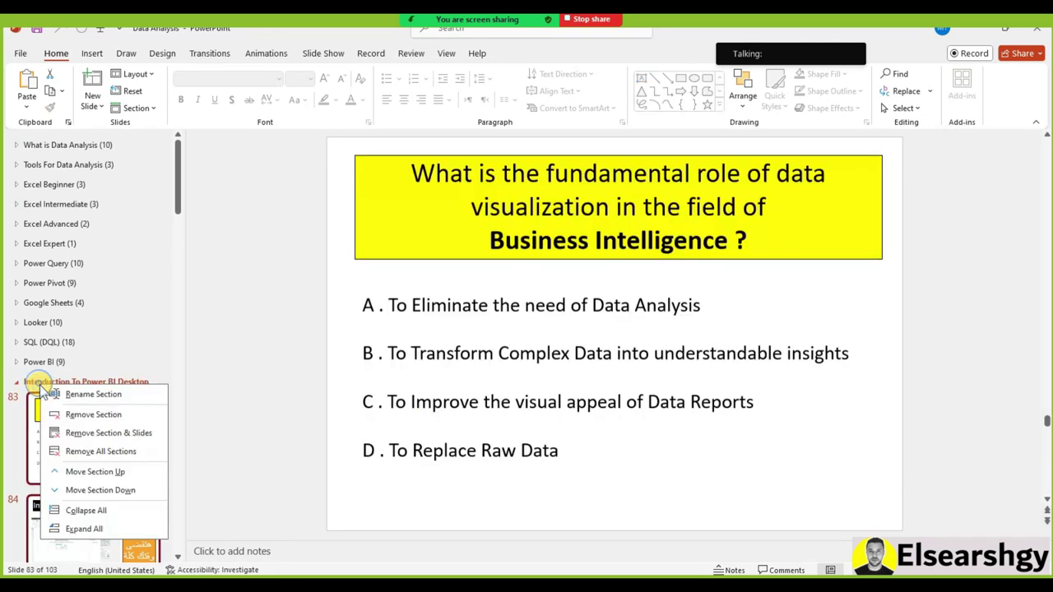
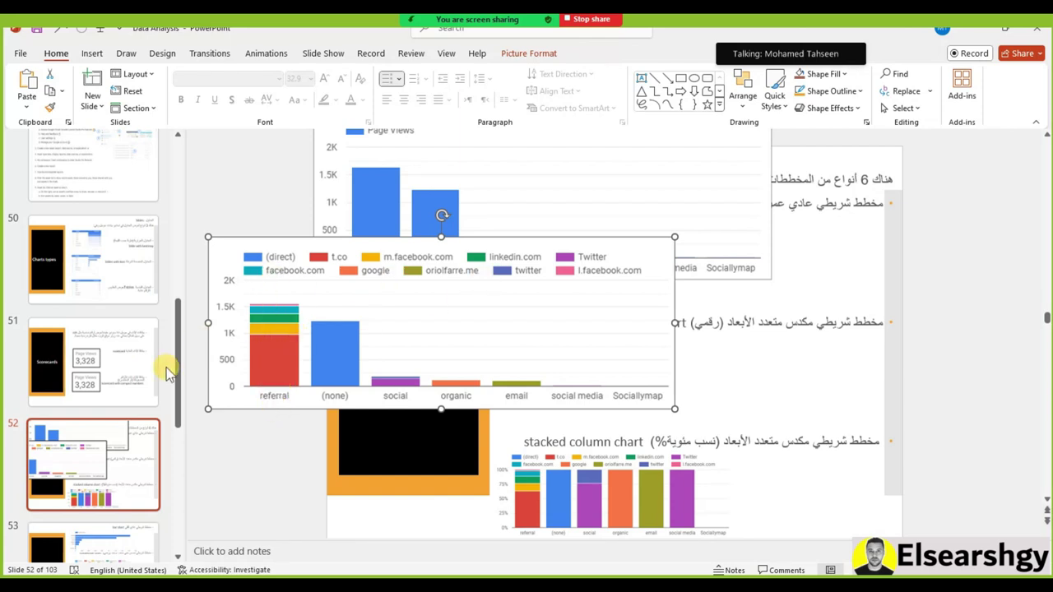
# Show the Bar charts slide (slide 53) and examine its bar chart and stacked bar chart examples
pyautogui.moveTo(176, 341); pyautogui.dragTo(179, 362)
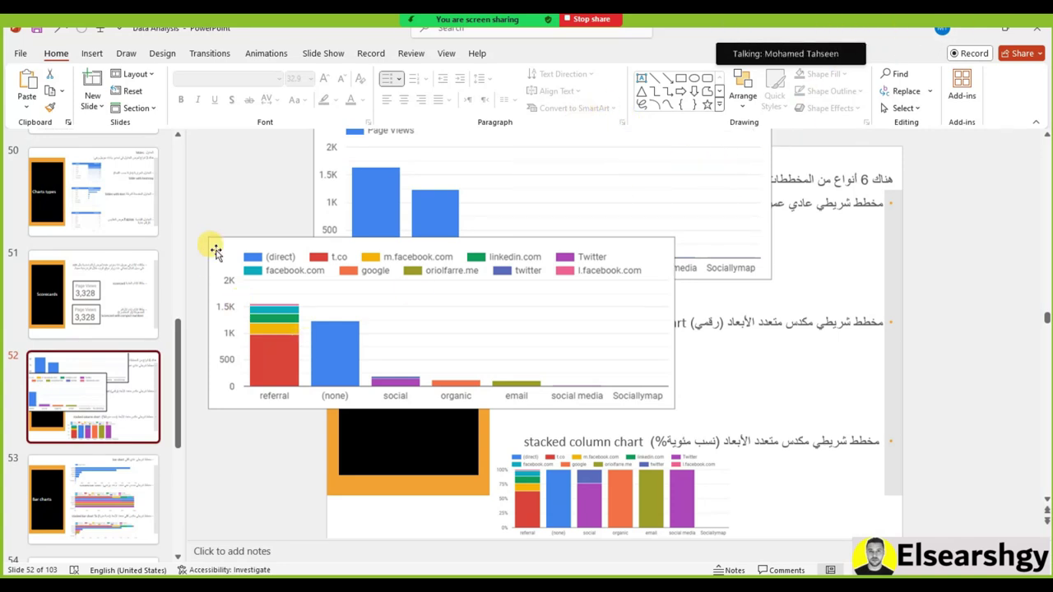
pyautogui.scroll(-2, 165, 358)
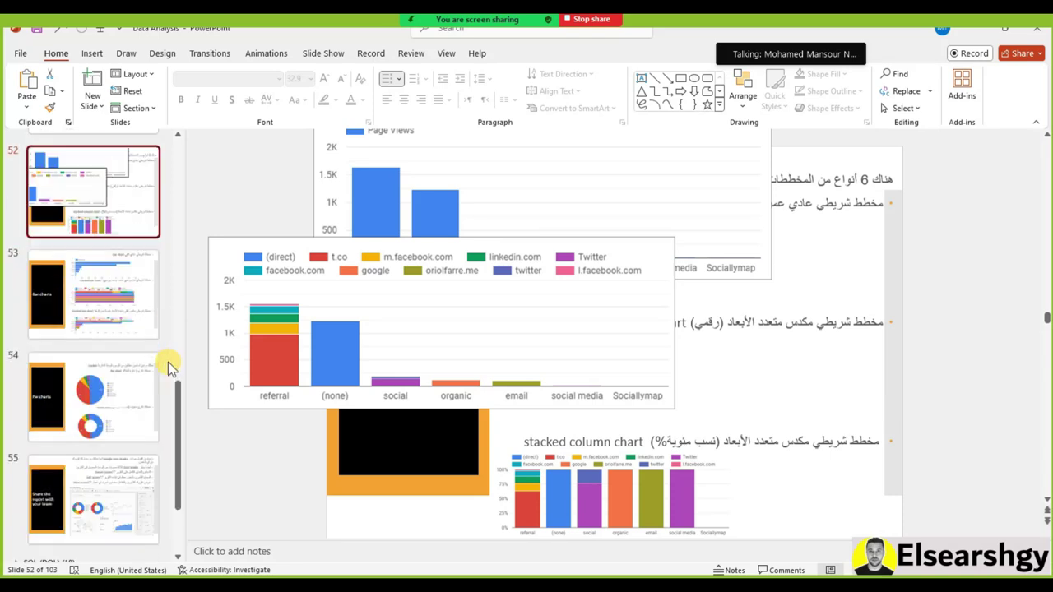
pyautogui.click(132, 306)
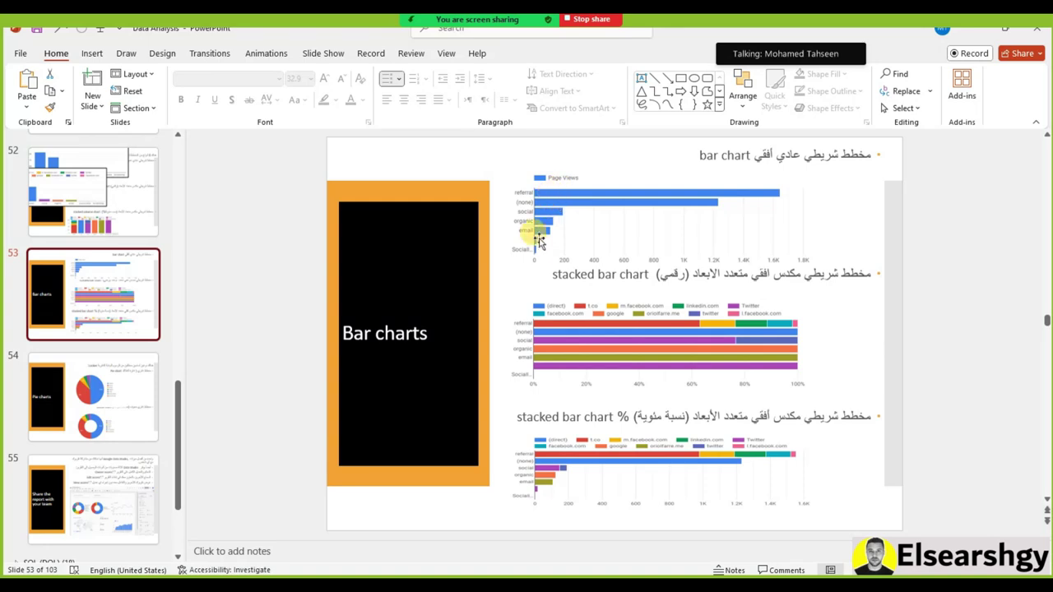
pyautogui.click(583, 233)
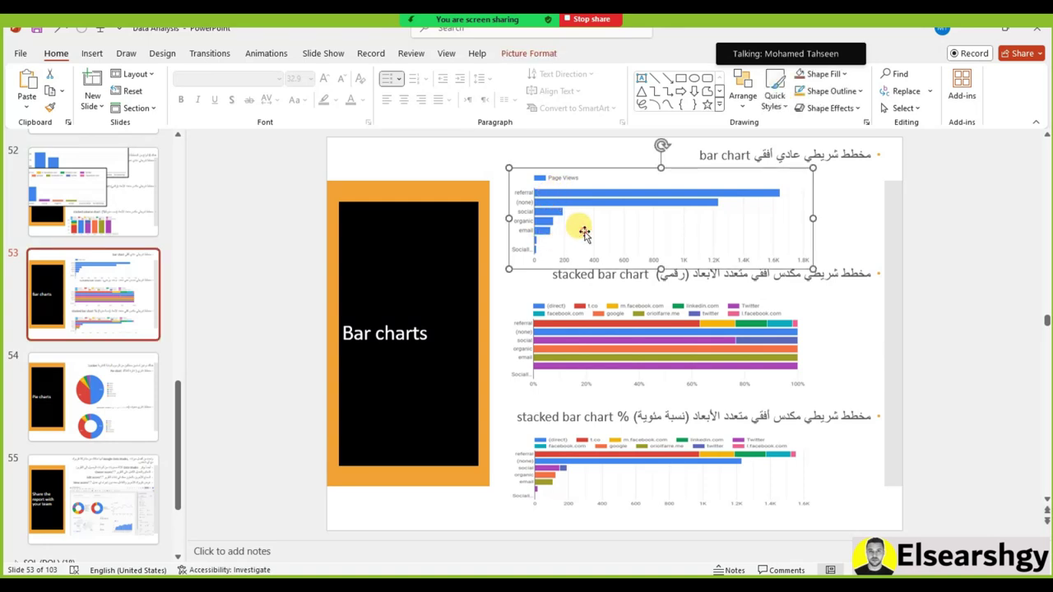
pyautogui.click(465, 154)
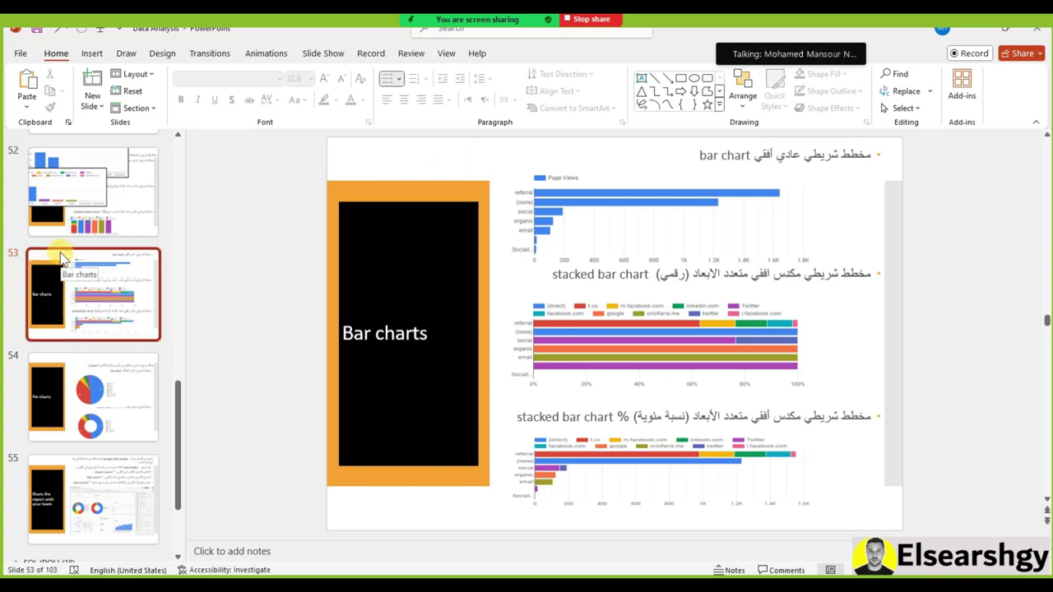
pyautogui.moveTo(822, 38)
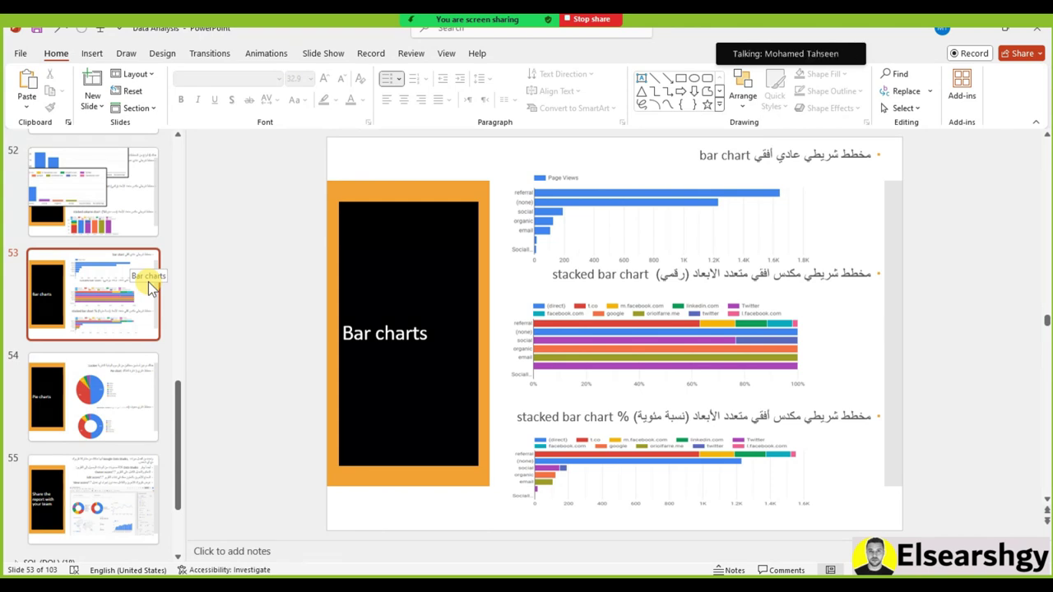
# Show the Pie charts slide and play the video on the "Share the report with your team" slide
pyautogui.click(95, 389)
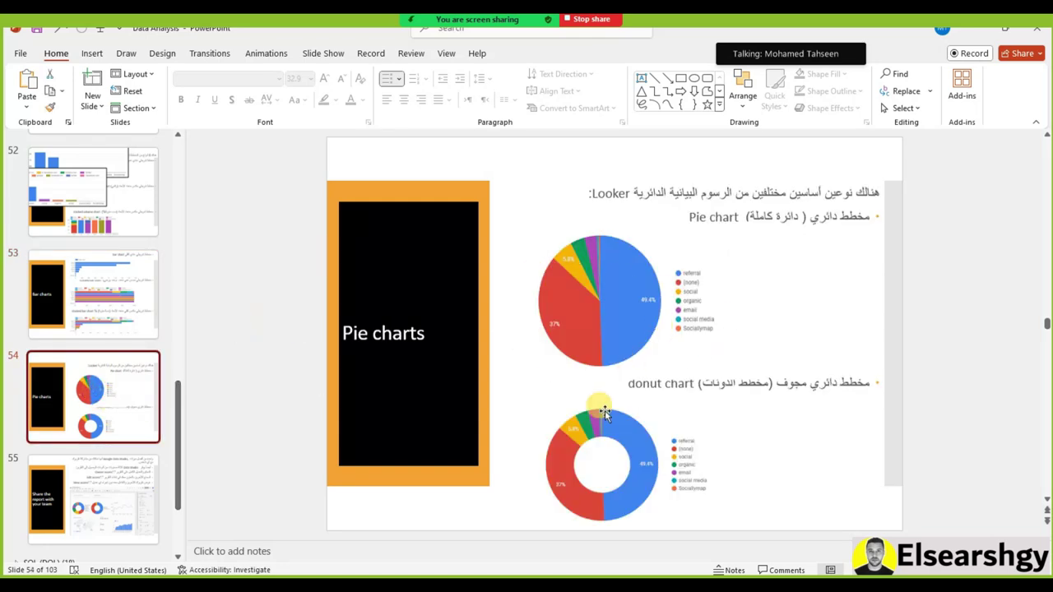
pyautogui.scroll(-2, 604, 410)
pyautogui.scroll(2, 608, 370)
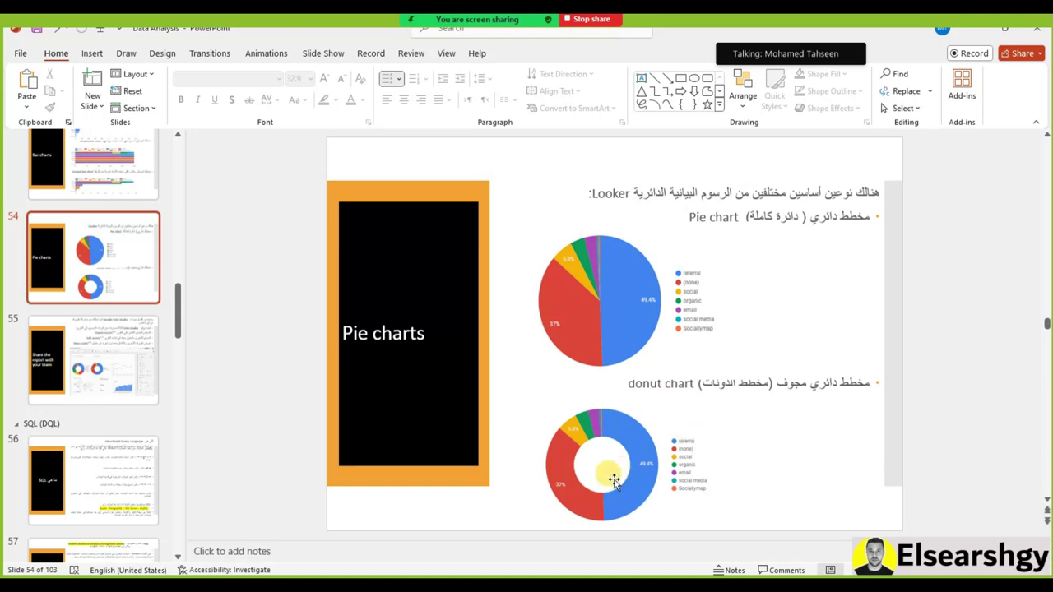
pyautogui.click(119, 387)
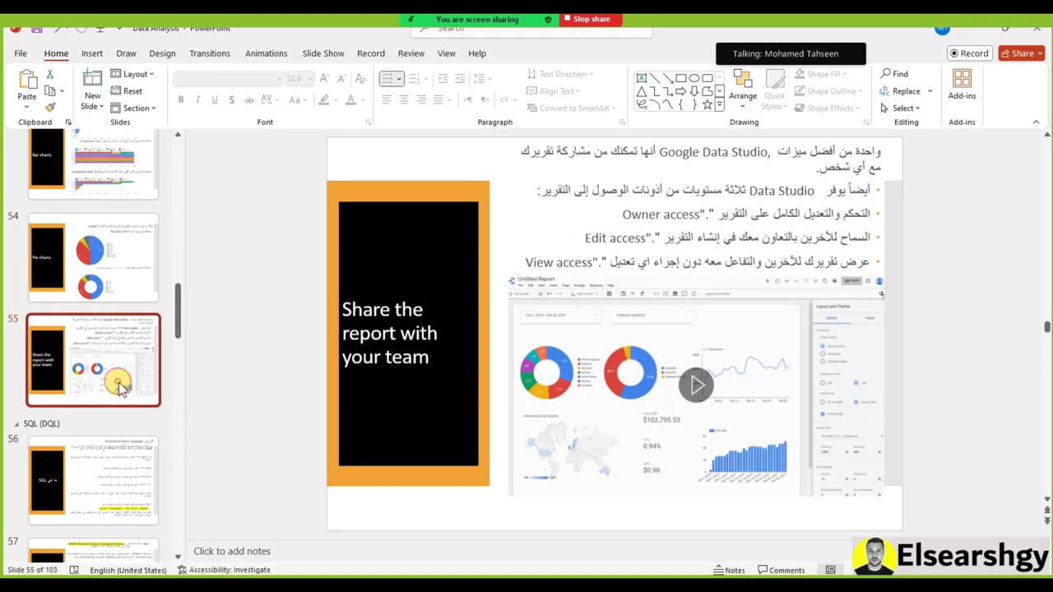
pyautogui.click(697, 387)
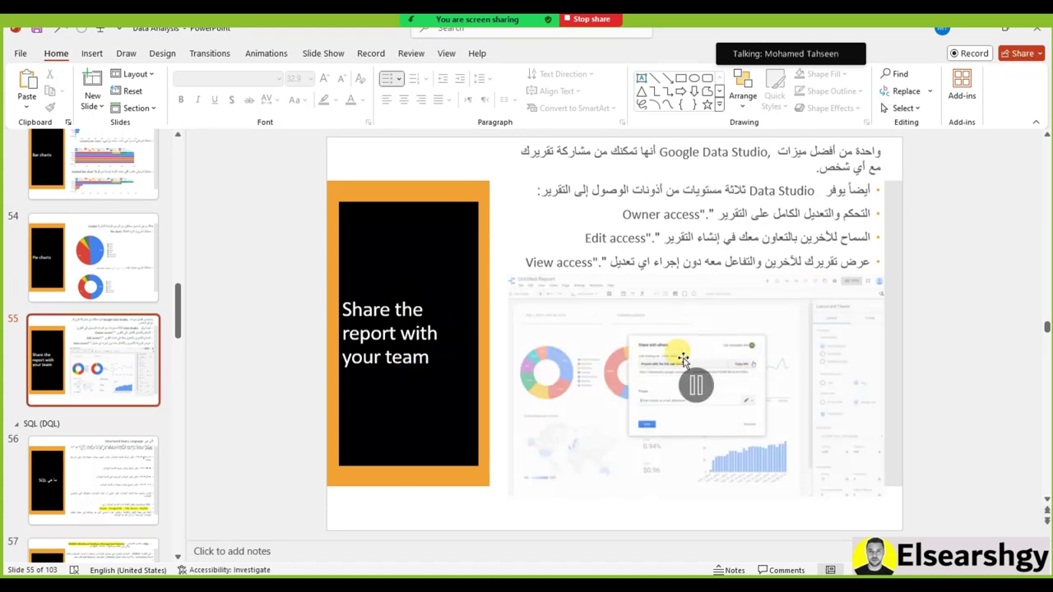
# Close the Data Analysis presentation without saving and close the SIS folder window
pyautogui.click(1036, 28)
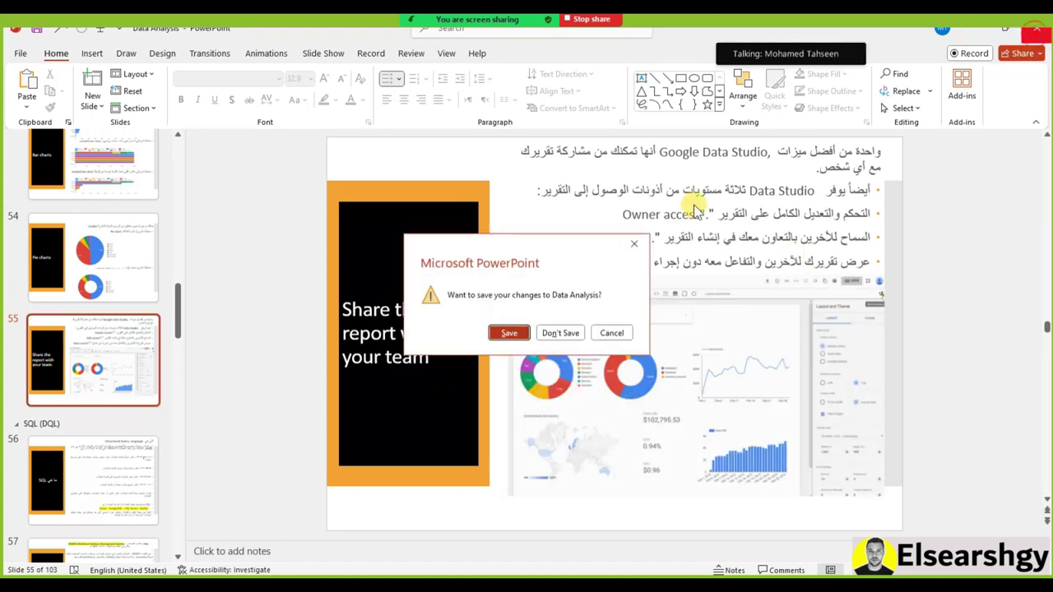
pyautogui.click(562, 333)
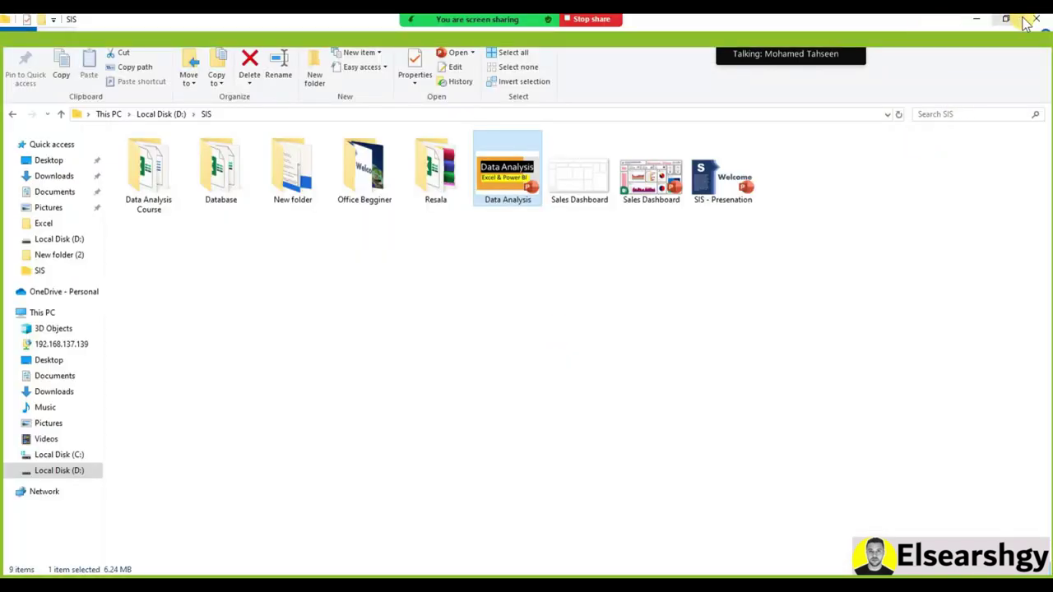
pyautogui.click(1028, 21)
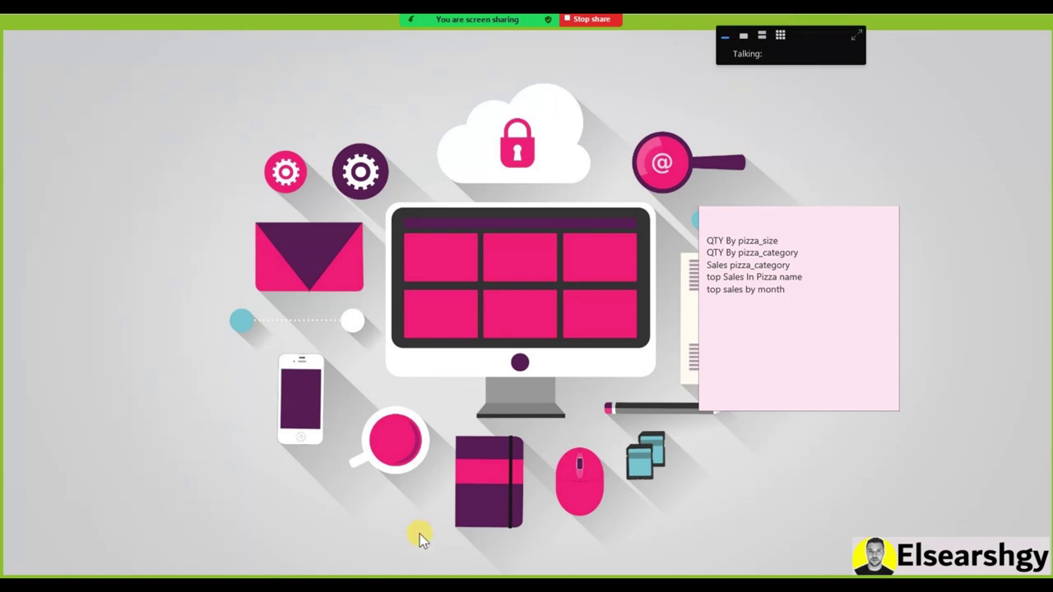
# Switch to Looker Studio in Chrome, open the template gallery and browse down to the Google Sheets templates
pyautogui.click(354, 572)
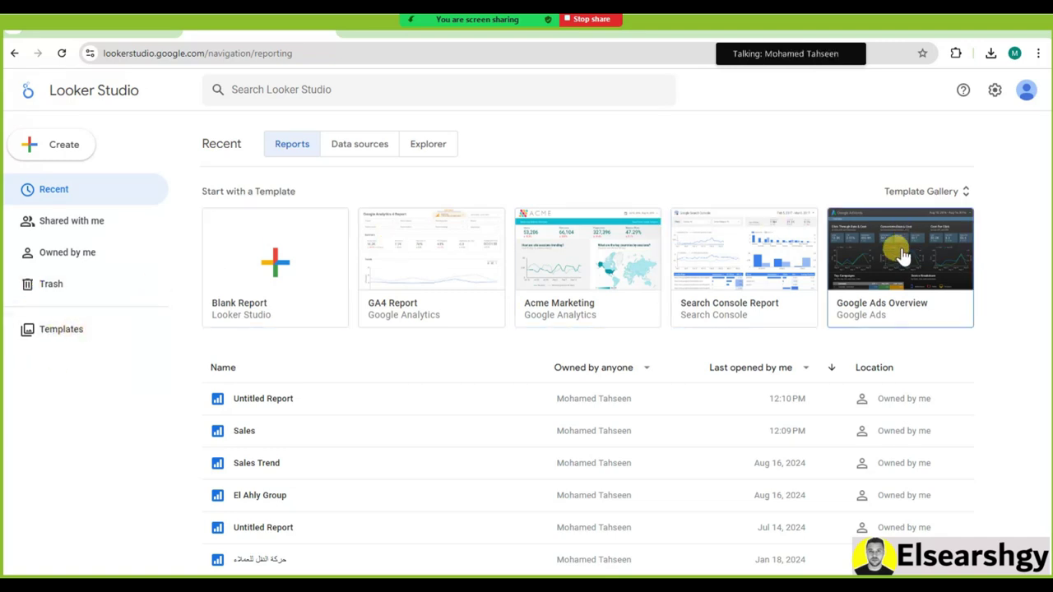
pyautogui.click(953, 190)
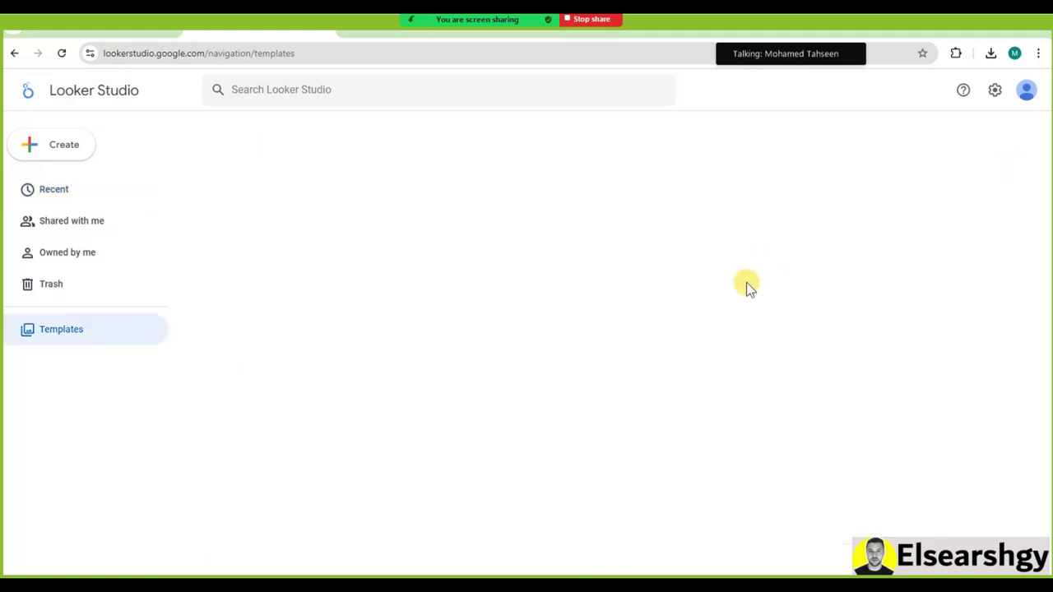
pyautogui.scroll(-10, 695, 311)
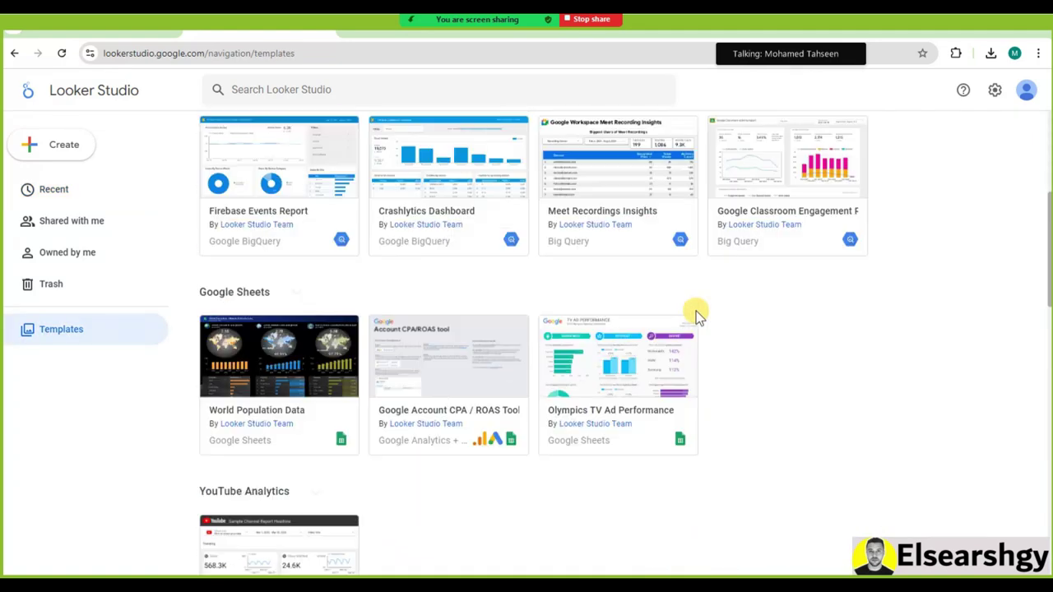
# Browse the template gallery from the Google Sheets section down to the Apigee templates and back up to the category filter
pyautogui.scroll(-7, 696, 336)
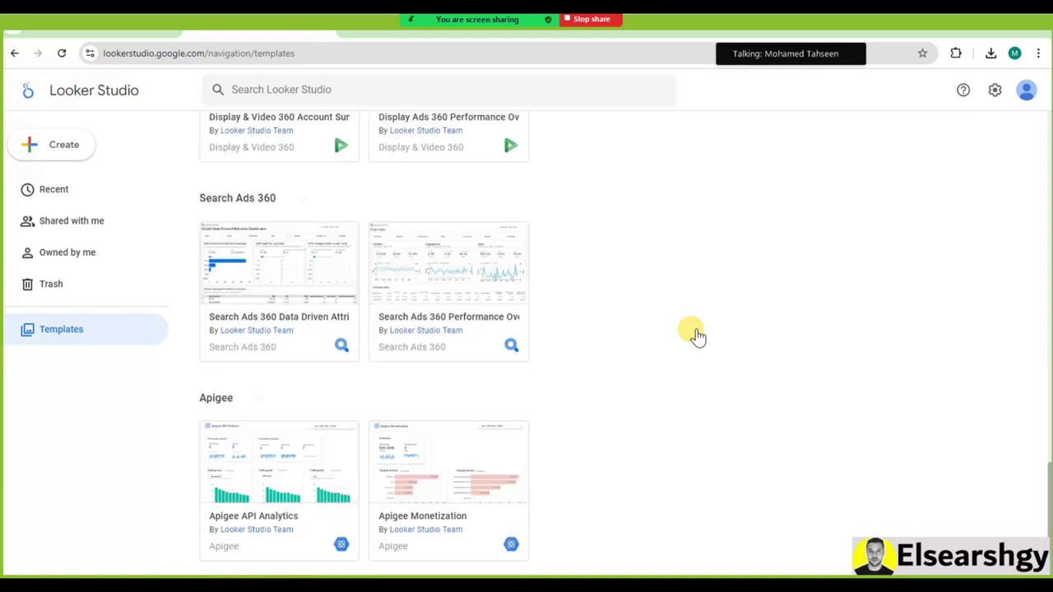
pyautogui.scroll(7, 282, 341)
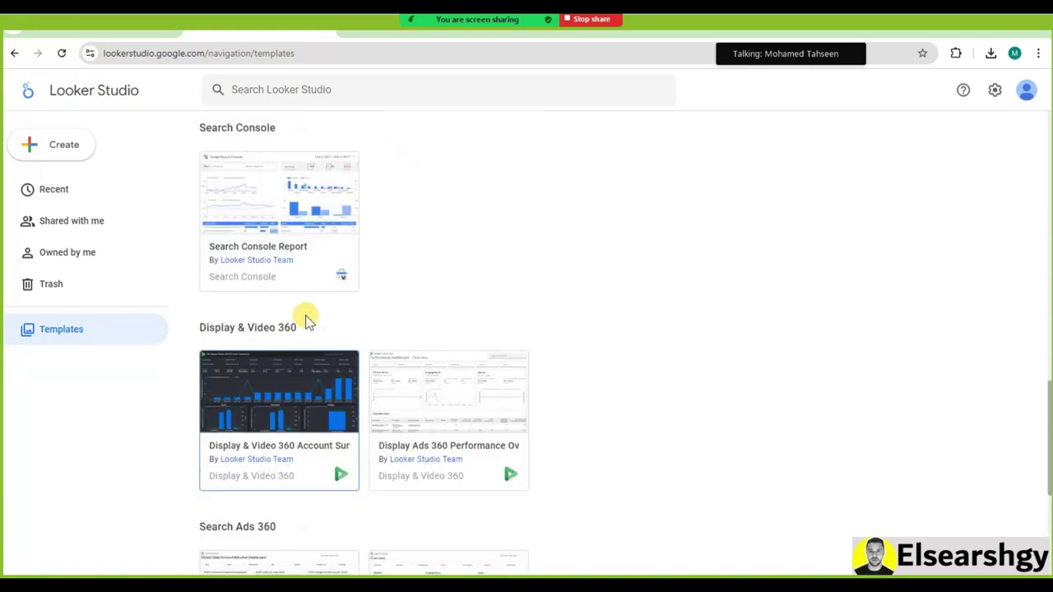
pyautogui.scroll(4, 288, 305)
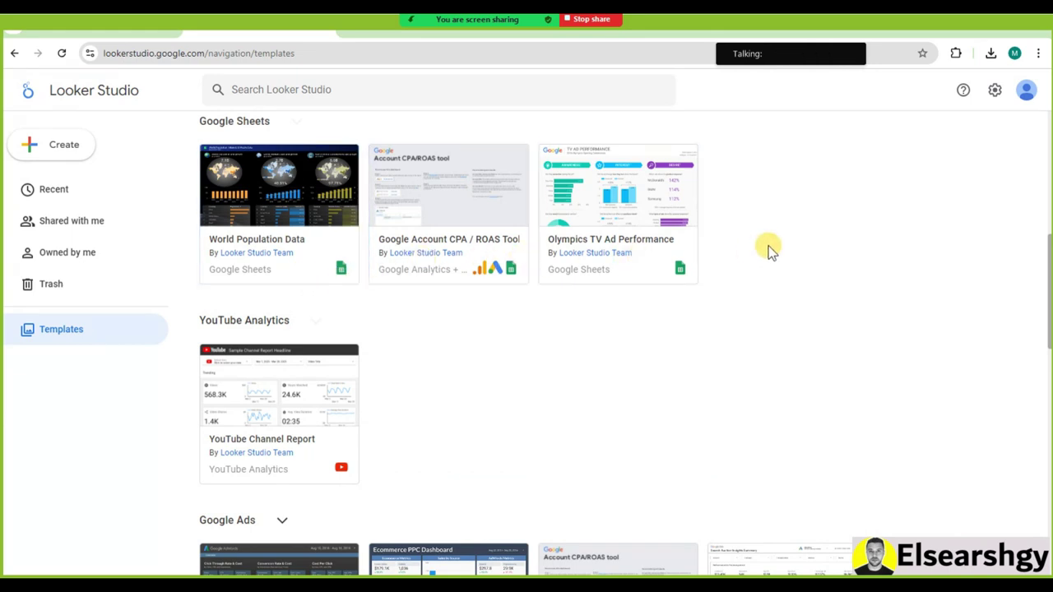
pyautogui.scroll(3, 766, 251)
pyautogui.scroll(2, 765, 253)
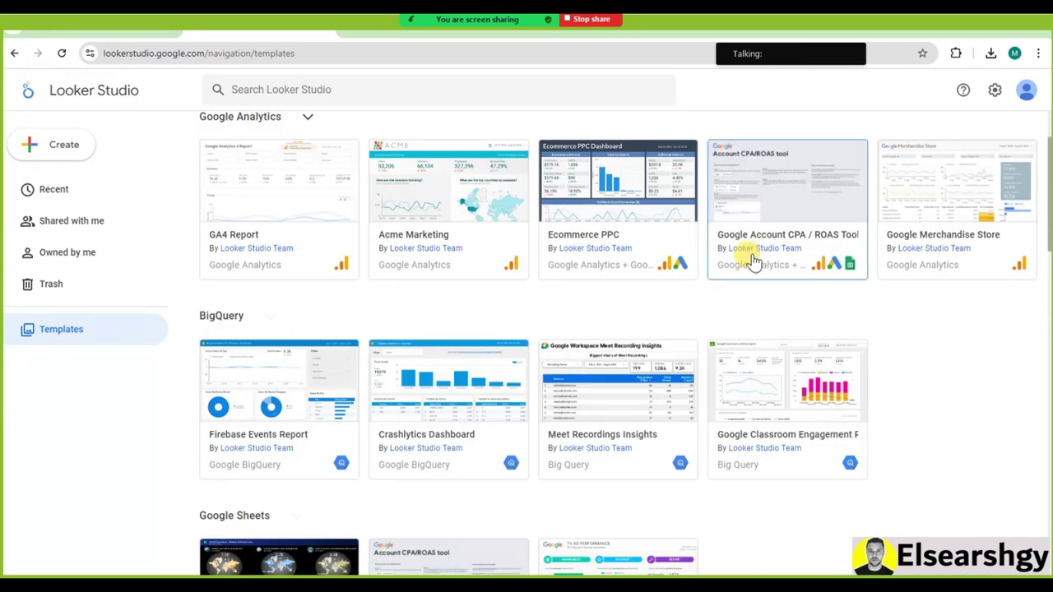
pyautogui.scroll(1, 751, 267)
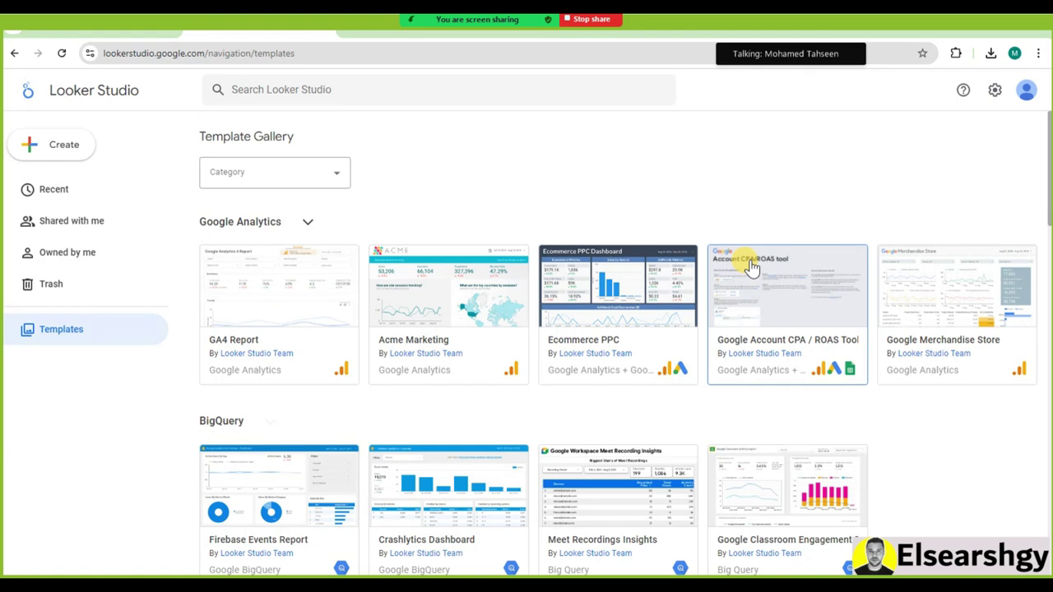
# Look through the recent items, checking the data sources list and the options of the most recent report
pyautogui.click(68, 194)
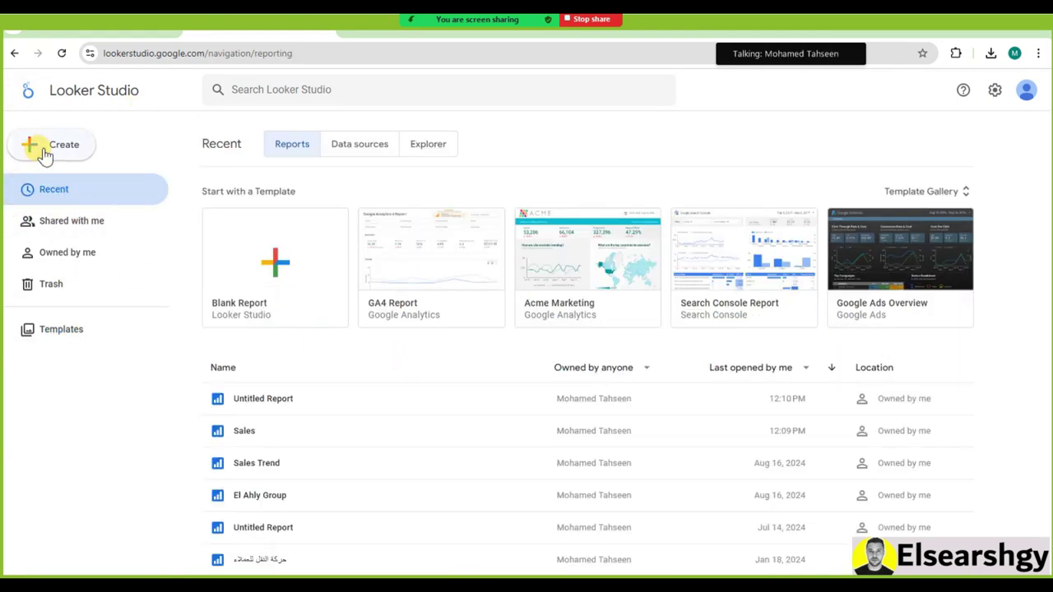
pyautogui.click(360, 147)
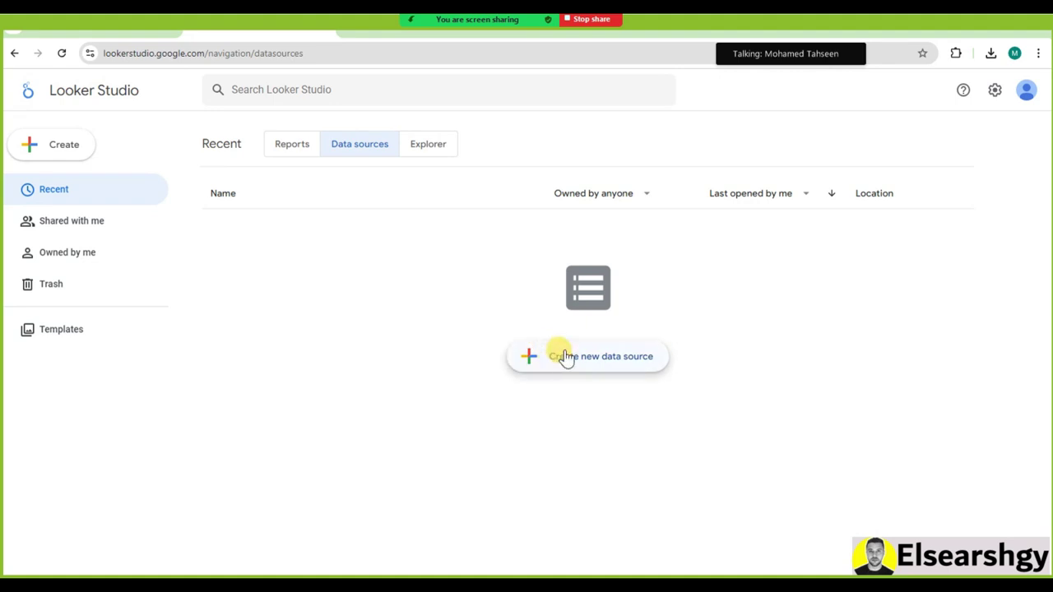
pyautogui.click(292, 148)
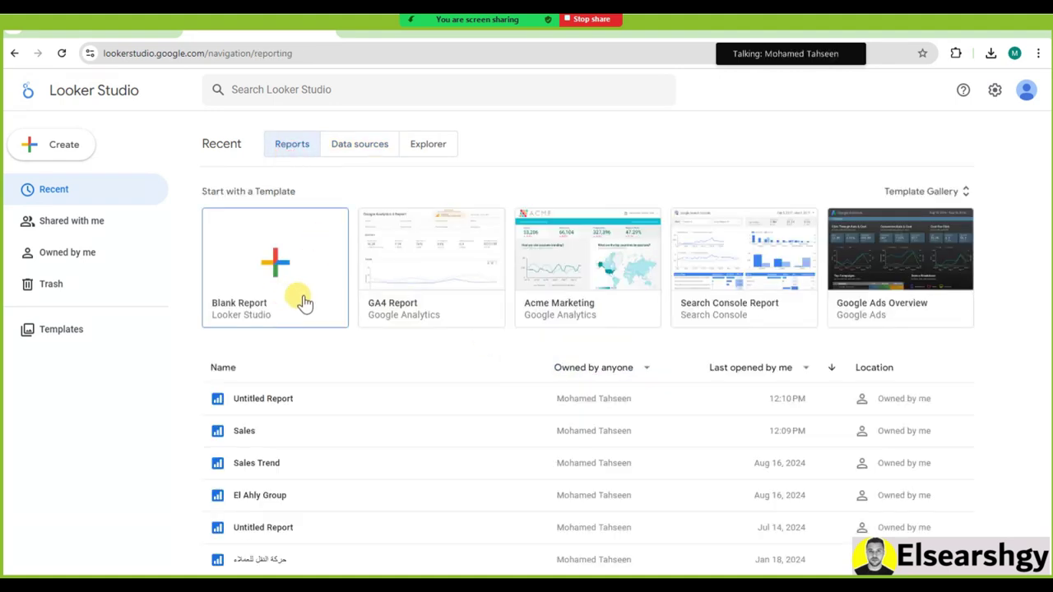
pyautogui.click(957, 398)
pyautogui.press('Escape')
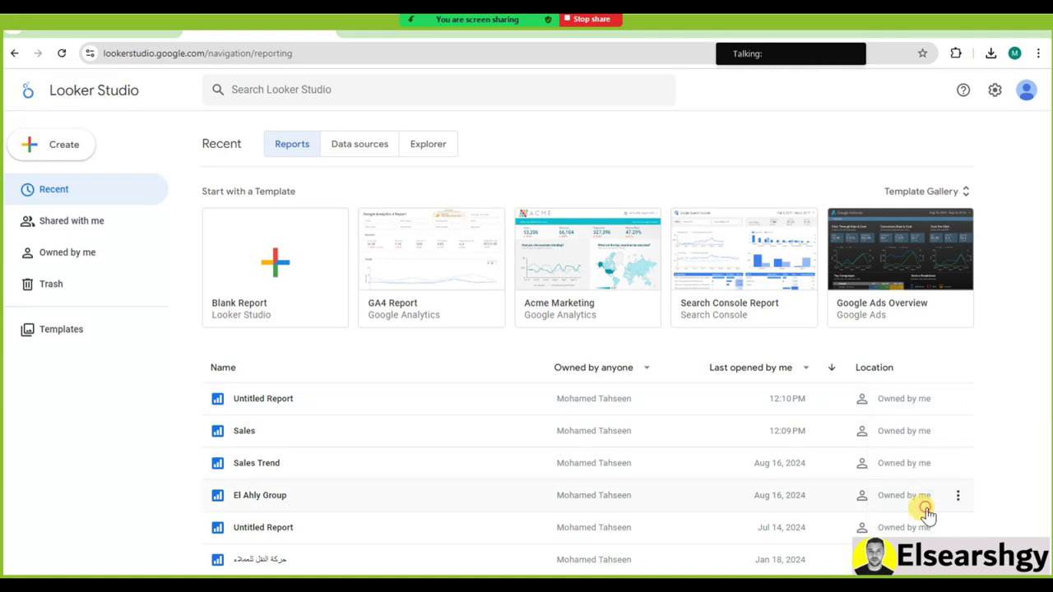
# Create a blank report and choose to wait for the page to respond
pyautogui.click(278, 263)
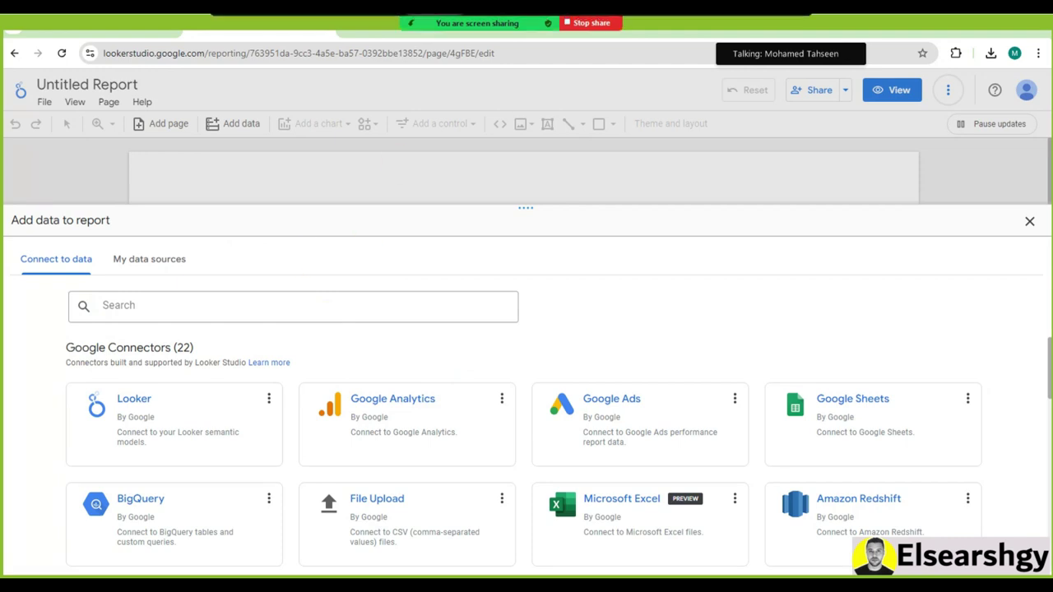
pyautogui.moveTo(435, 42)
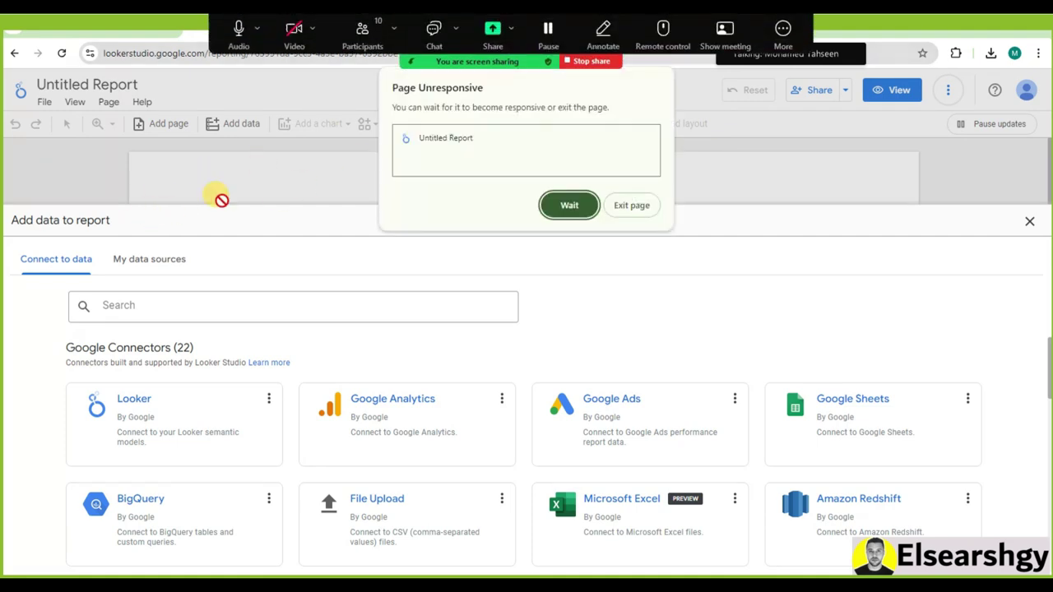
pyautogui.click(574, 205)
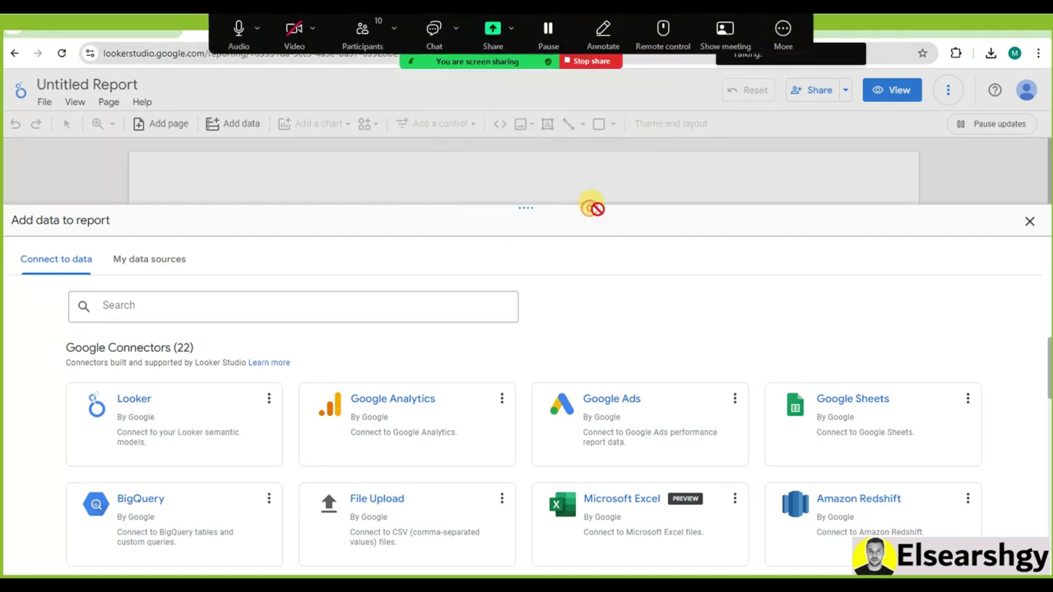
pyautogui.click(625, 294)
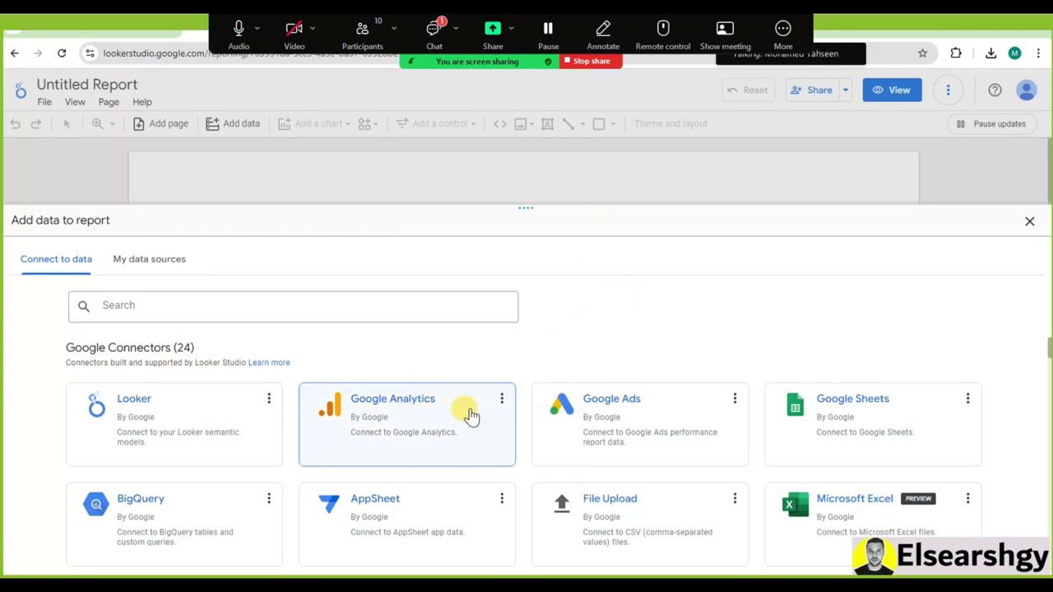
# Examine the Google and partner data connectors available for the report, dismissing the Zoom upgrade offer
pyautogui.scroll(-3, 876, 433)
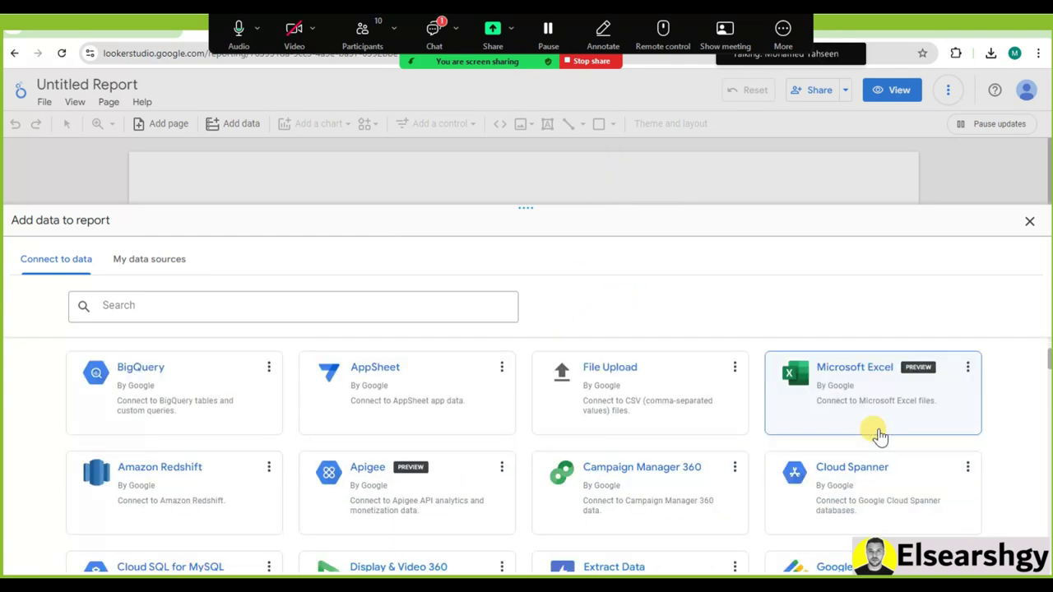
pyautogui.scroll(-2, 877, 436)
pyautogui.scroll(3, 874, 435)
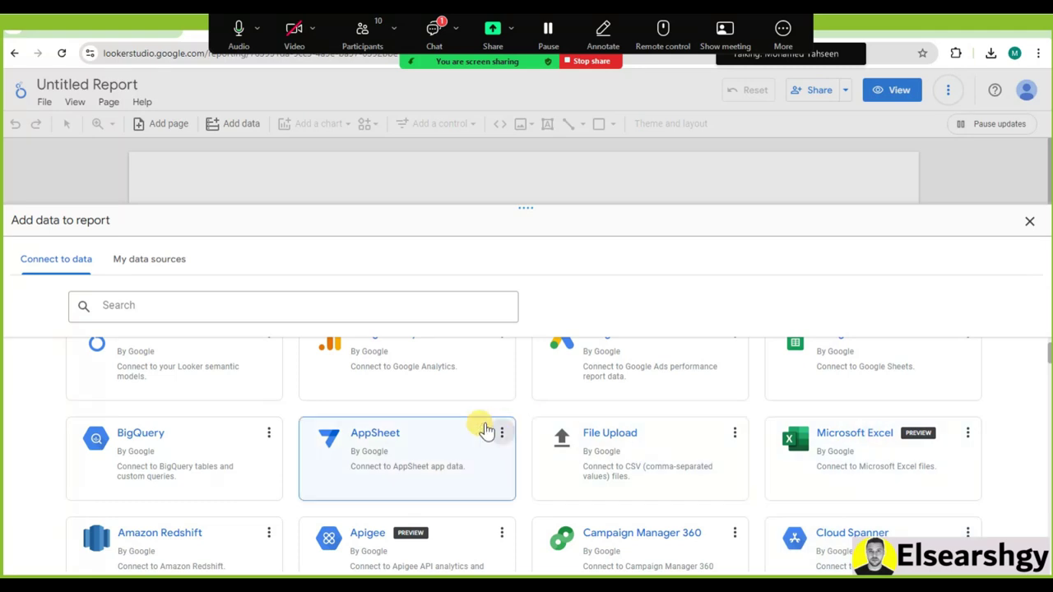
pyautogui.scroll(-1, 165, 423)
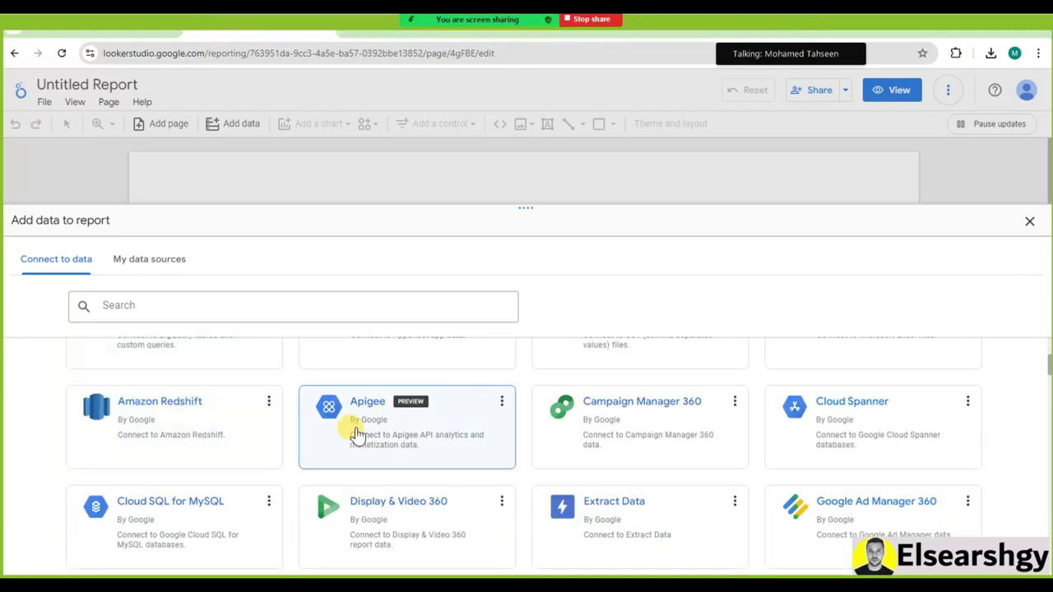
pyautogui.scroll(-2, 494, 445)
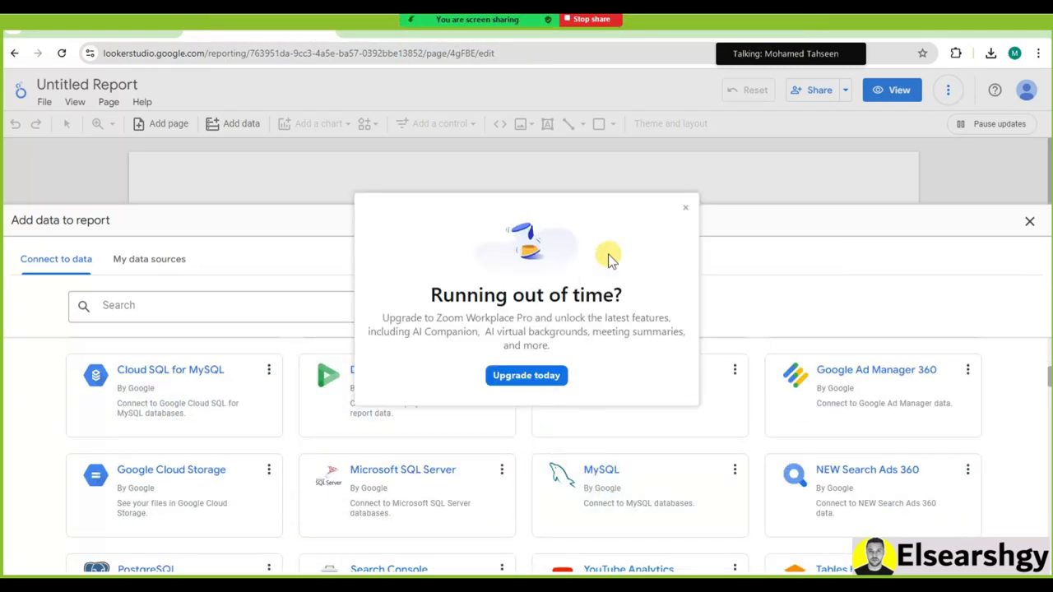
pyautogui.click(685, 210)
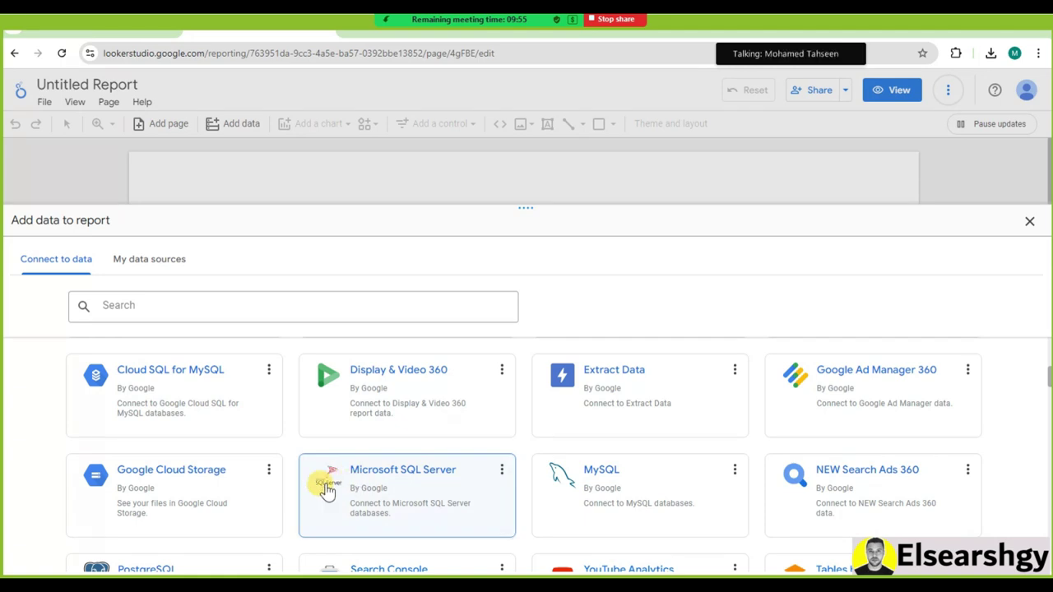
pyautogui.scroll(-2, 611, 431)
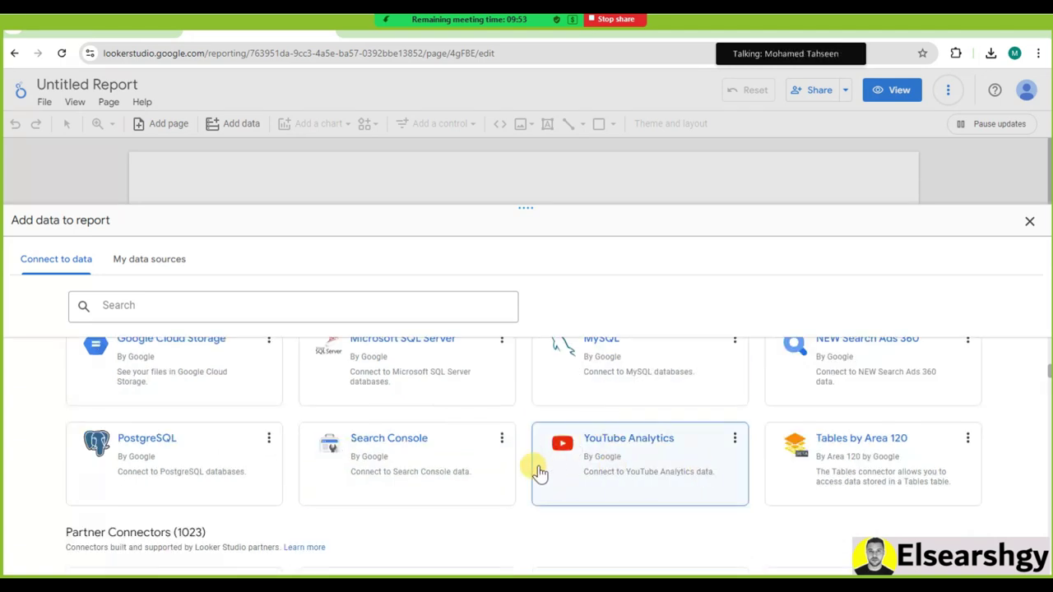
pyautogui.scroll(-2, 501, 430)
pyautogui.scroll(-2, 420, 440)
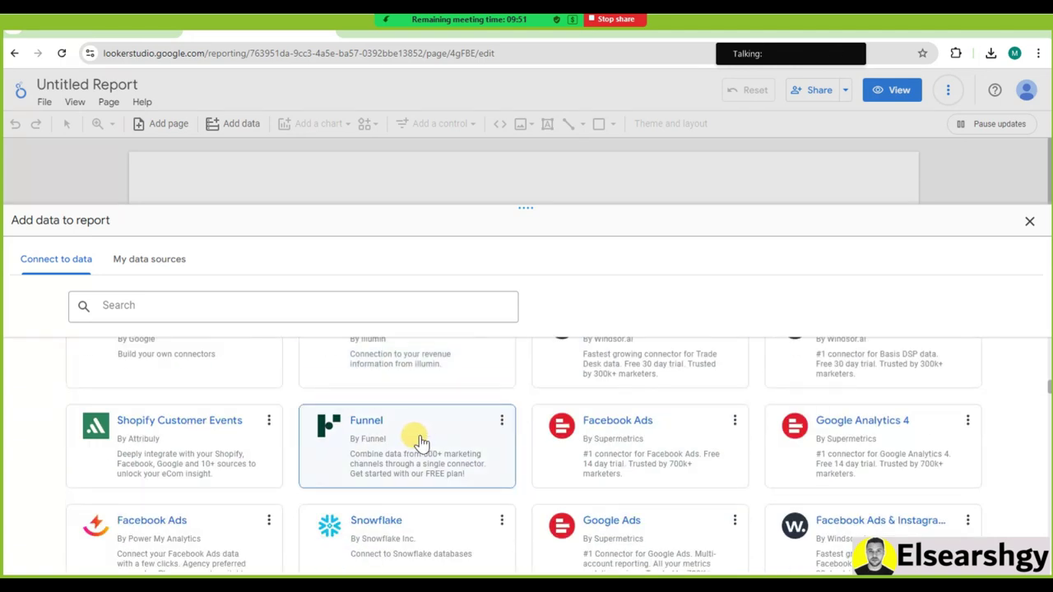
pyautogui.scroll(-3, 279, 468)
pyautogui.scroll(10, 606, 465)
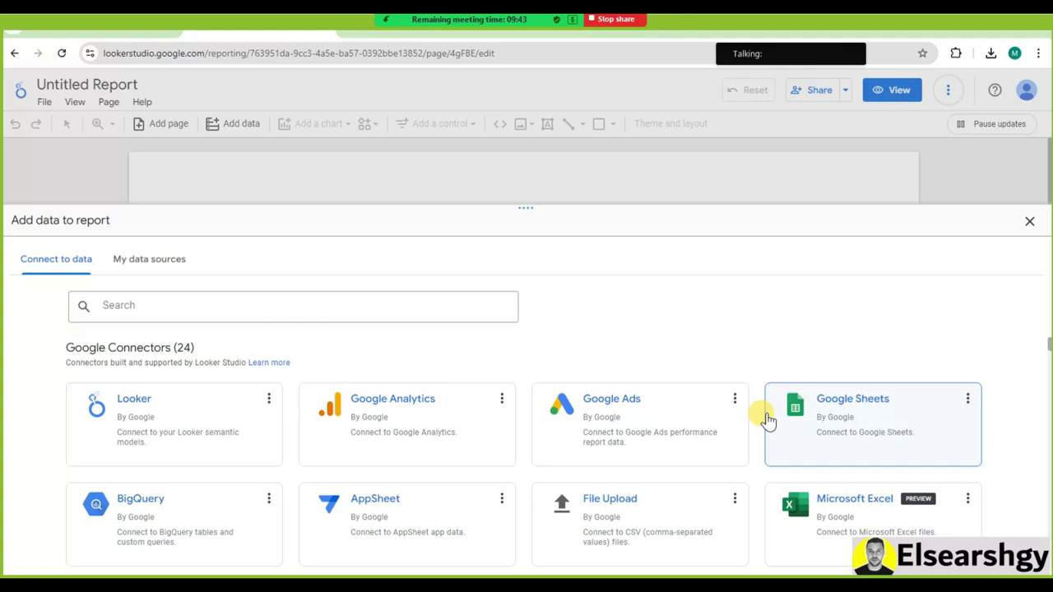
pyautogui.scroll(-3, 280, 428)
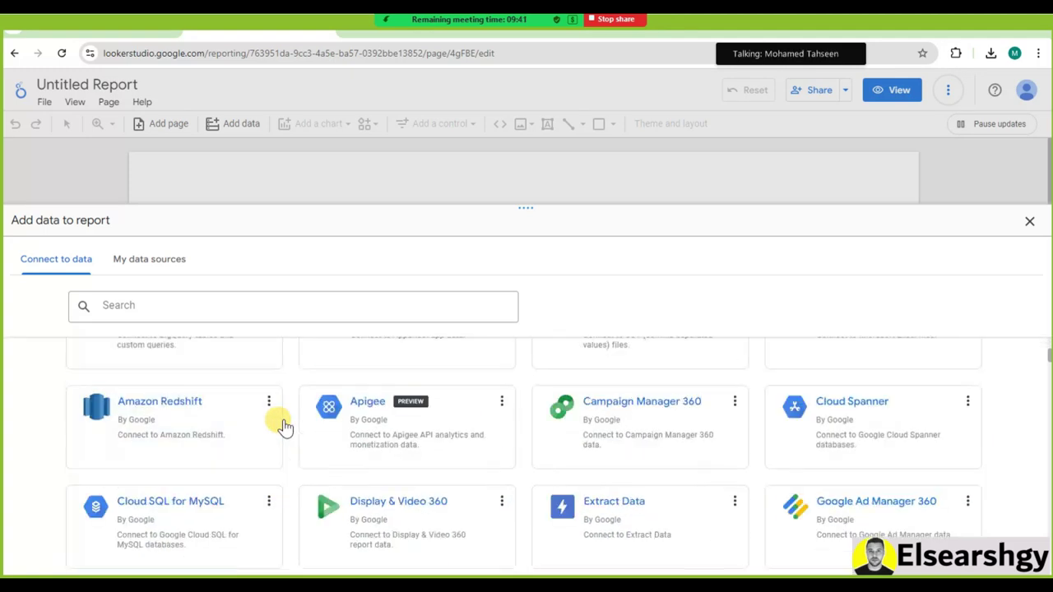
pyautogui.scroll(3, 283, 426)
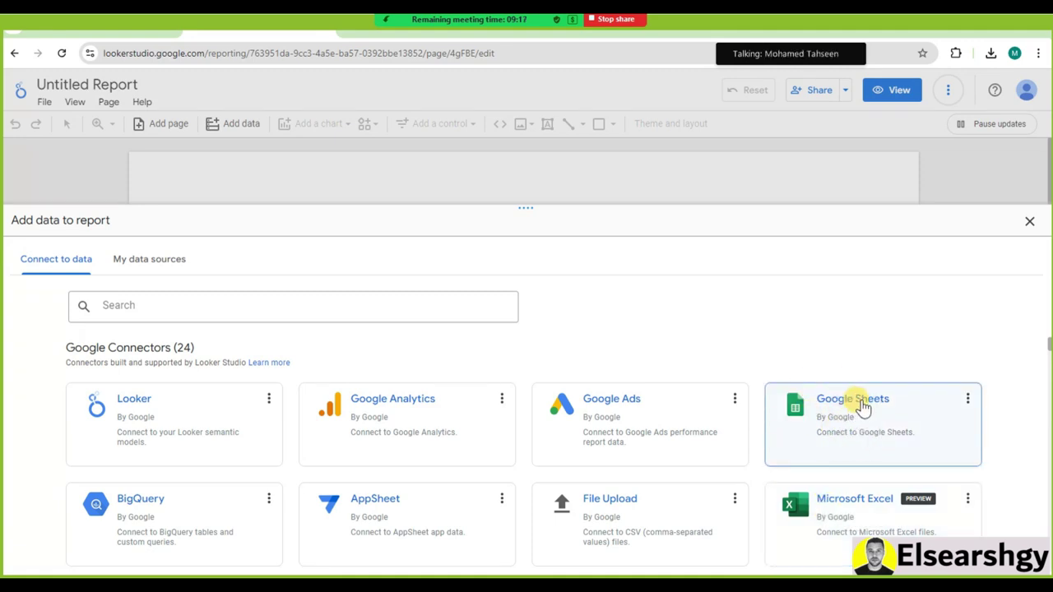
# Switch to another browser tab, go to Google Sheets and create a blank spreadsheet
pyautogui.click(344, 33)
pyautogui.click(189, 57)
pyautogui.write('she')
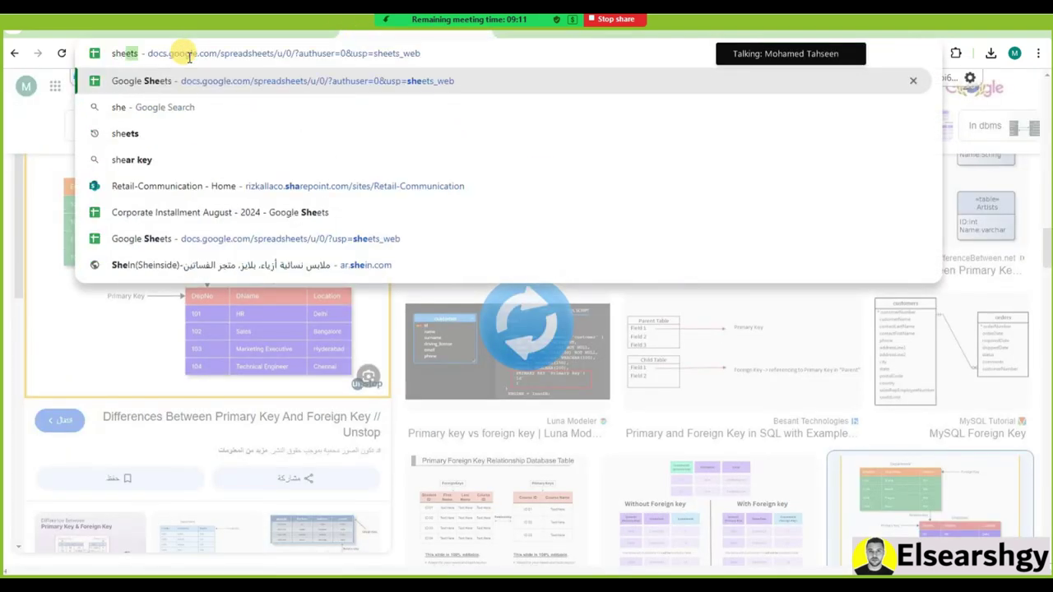
pyautogui.press('Return')
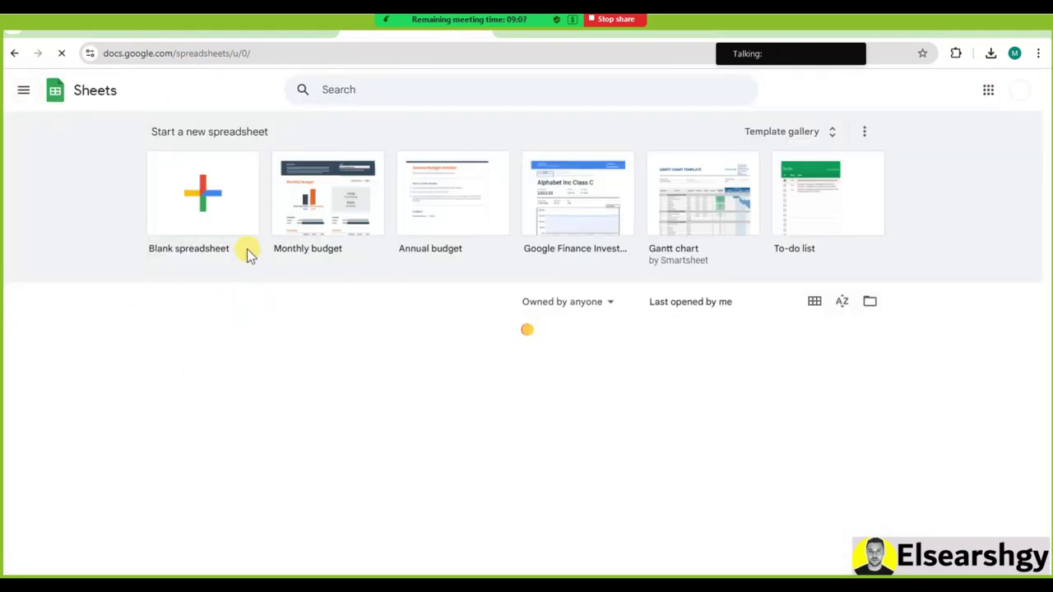
pyautogui.click(197, 222)
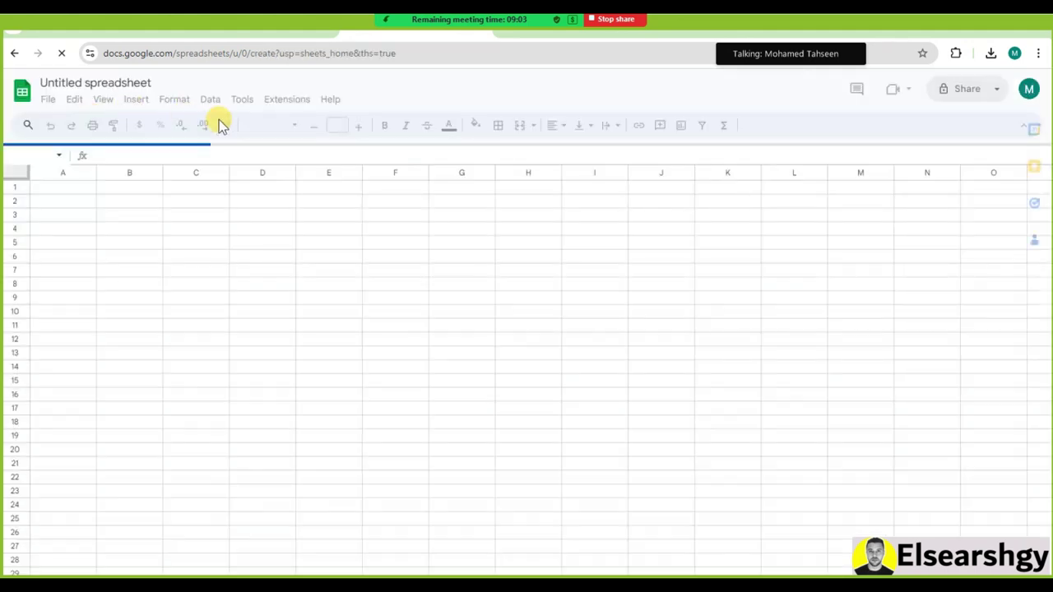
pyautogui.click(90, 87)
pyautogui.write('p')
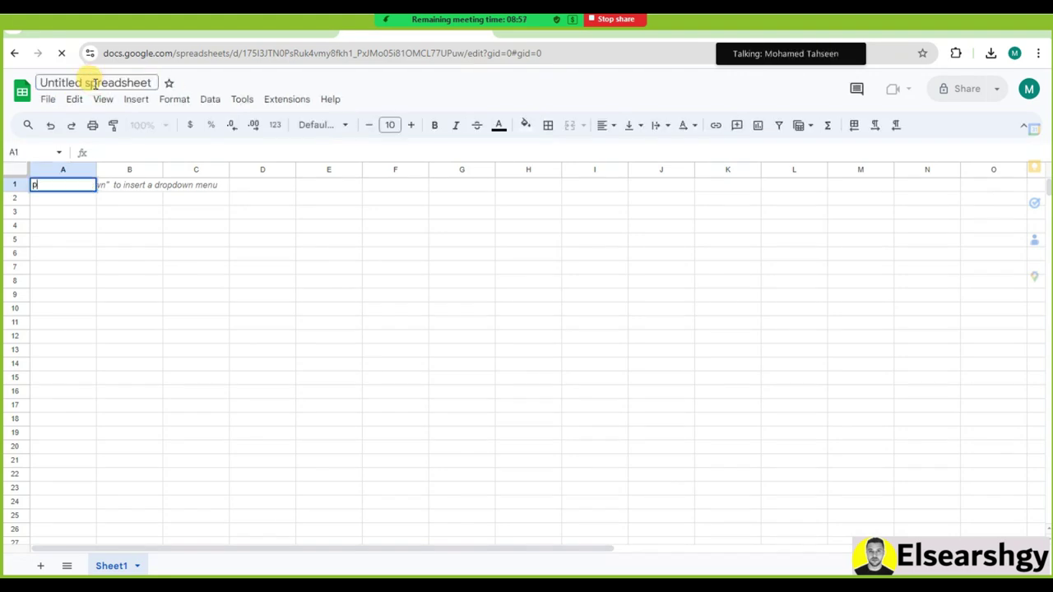
pyautogui.write('ui')
pyautogui.press('BackSpace')
pyautogui.press('BackSpace')
pyautogui.click(95, 85)
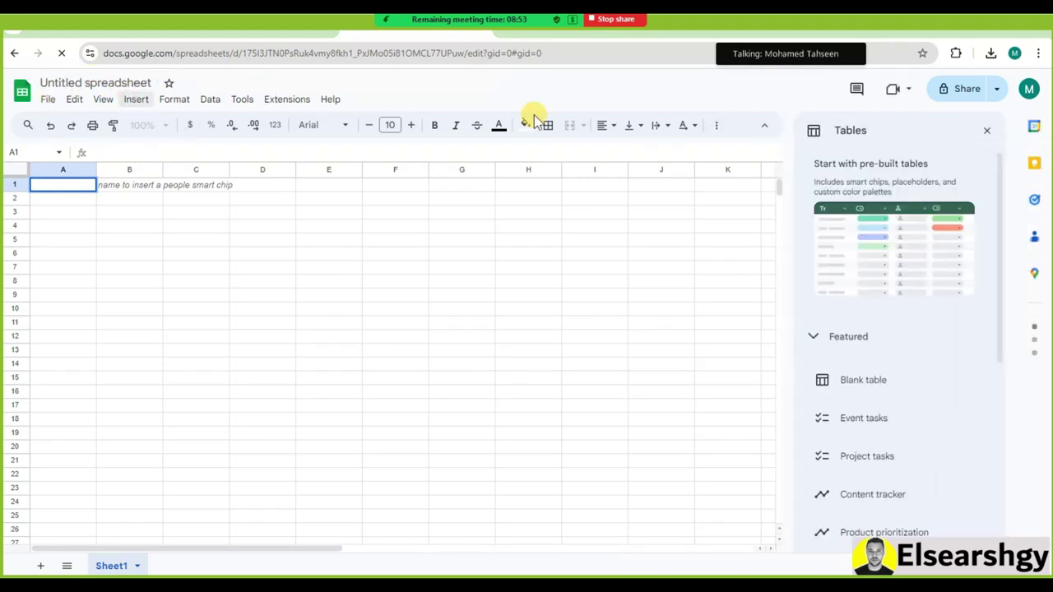
# Dismiss the pre-built table suggestions and name the spreadsheet "Pizza Restraunt"
pyautogui.click(987, 130)
pyautogui.click(78, 83)
pyautogui.write('Pizza Restraunt')
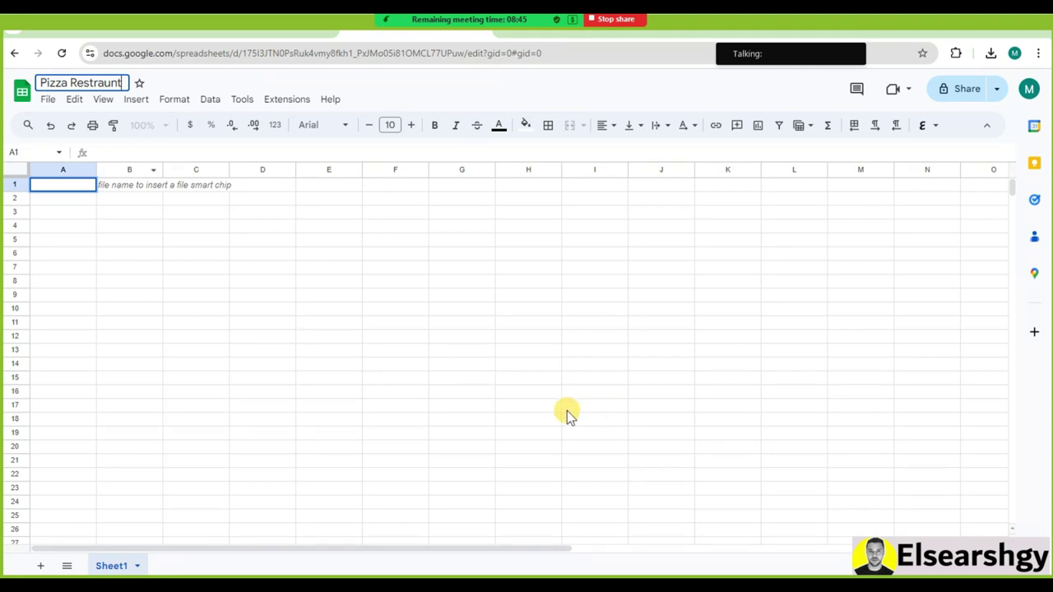
pyautogui.click(348, 243)
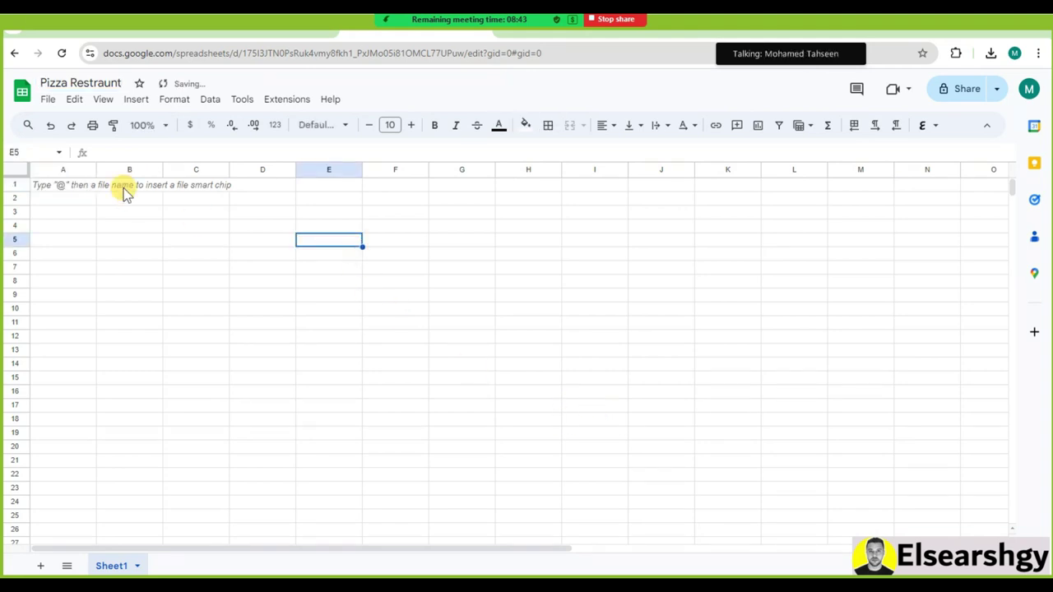
# Upload the file "Data Model - Pizza Sales.xlsx" from within the SIS folder on drive D for import into the spreadsheet
pyautogui.click(49, 99)
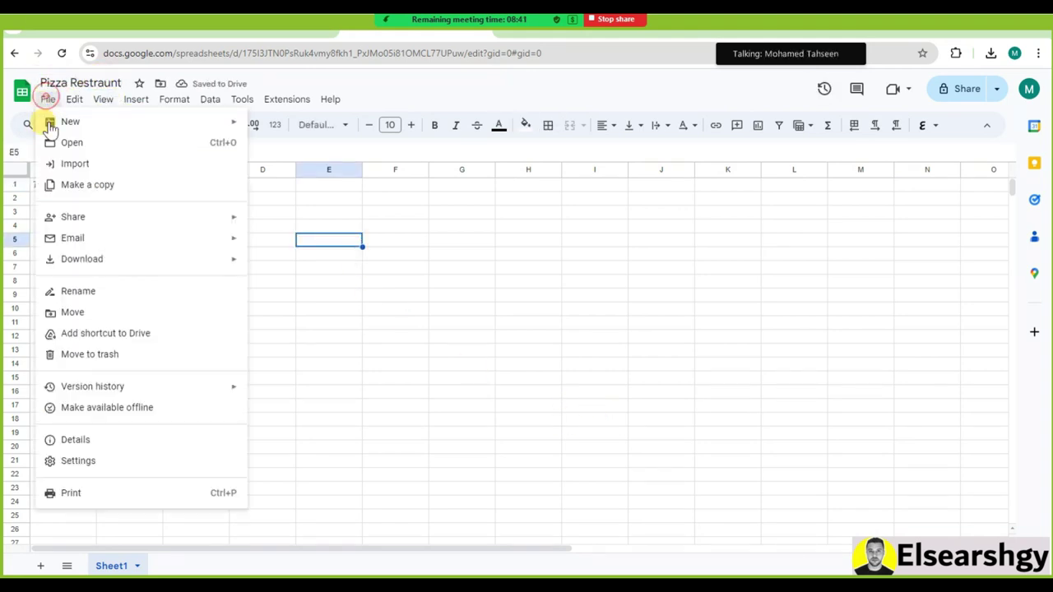
pyautogui.click(65, 165)
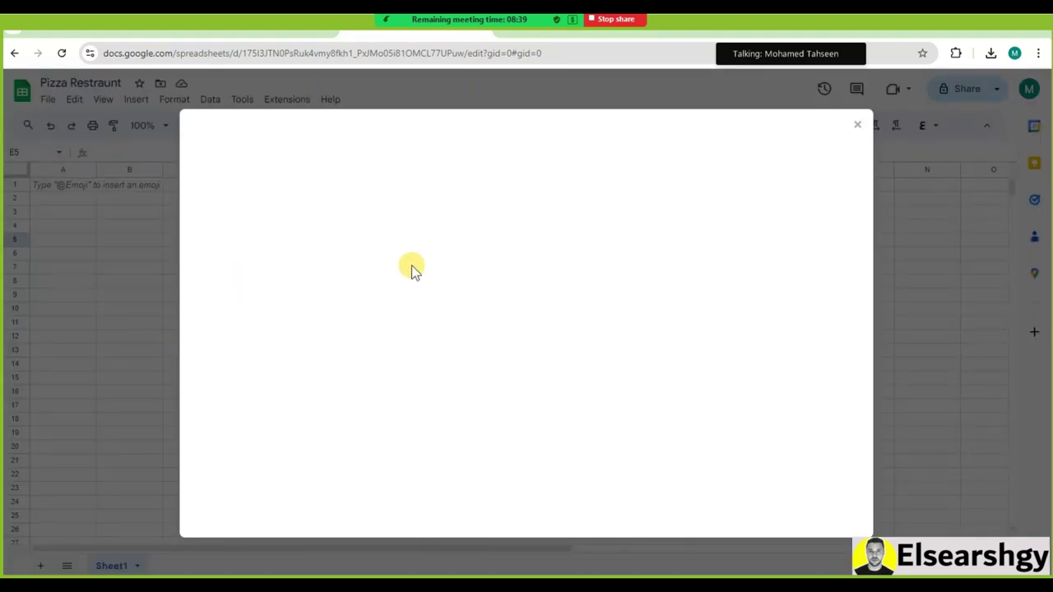
pyautogui.click(411, 178)
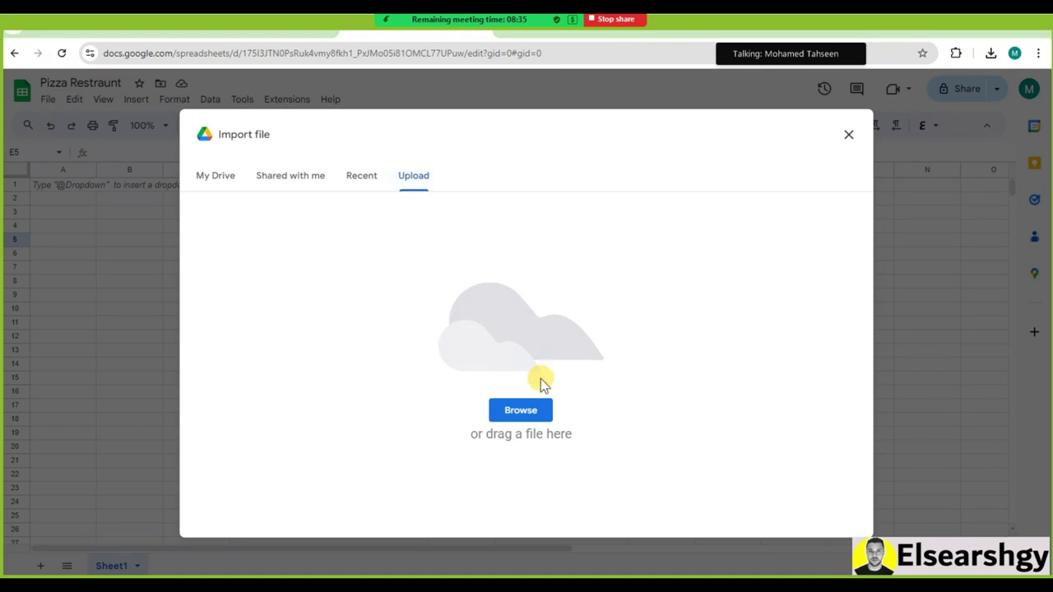
pyautogui.click(531, 403)
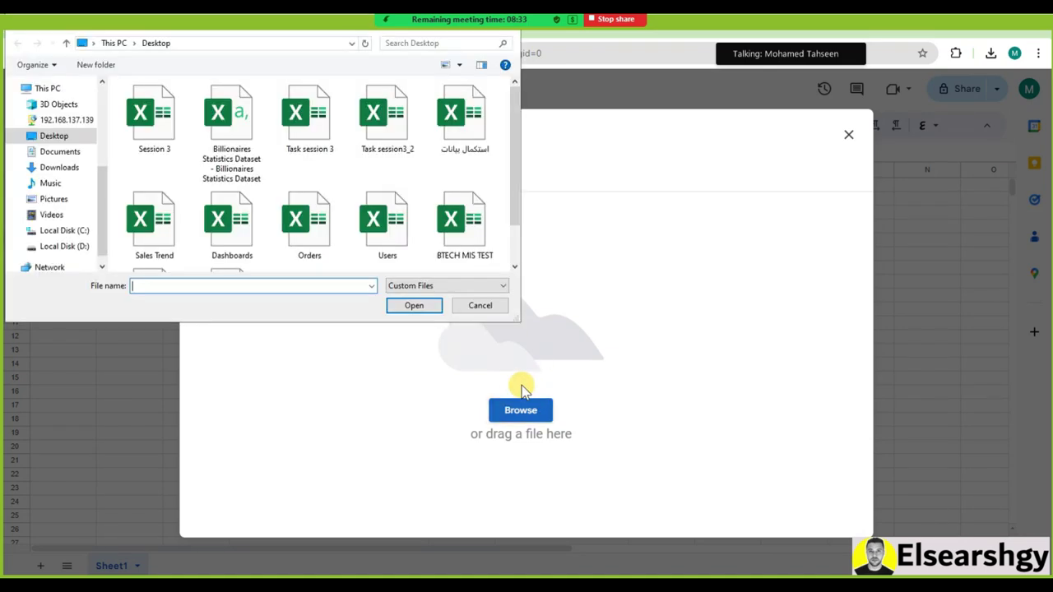
pyautogui.click(81, 232)
pyautogui.click(82, 246)
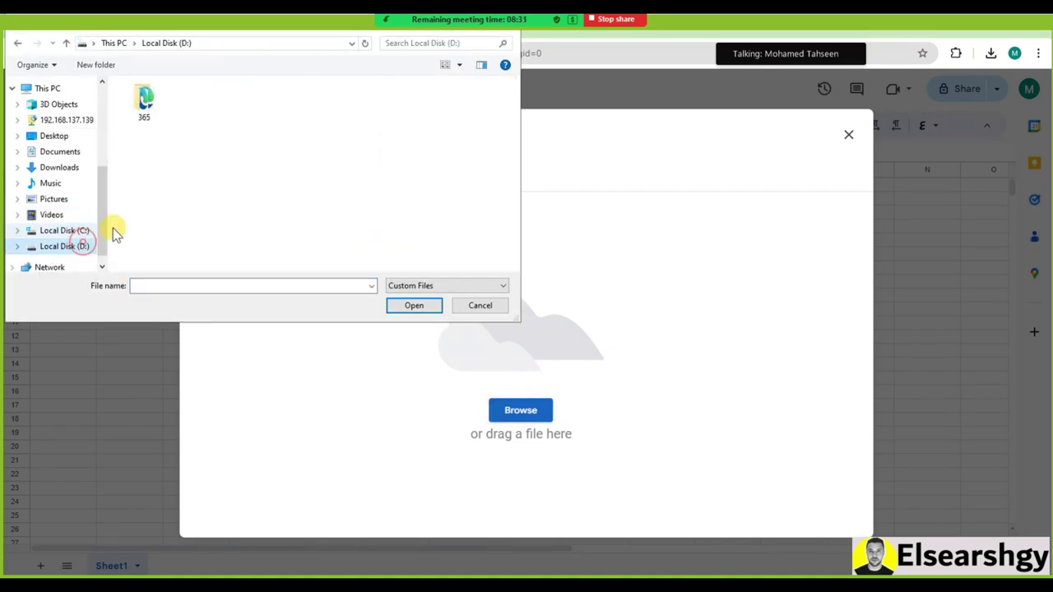
pyautogui.doubleClick(355, 144)
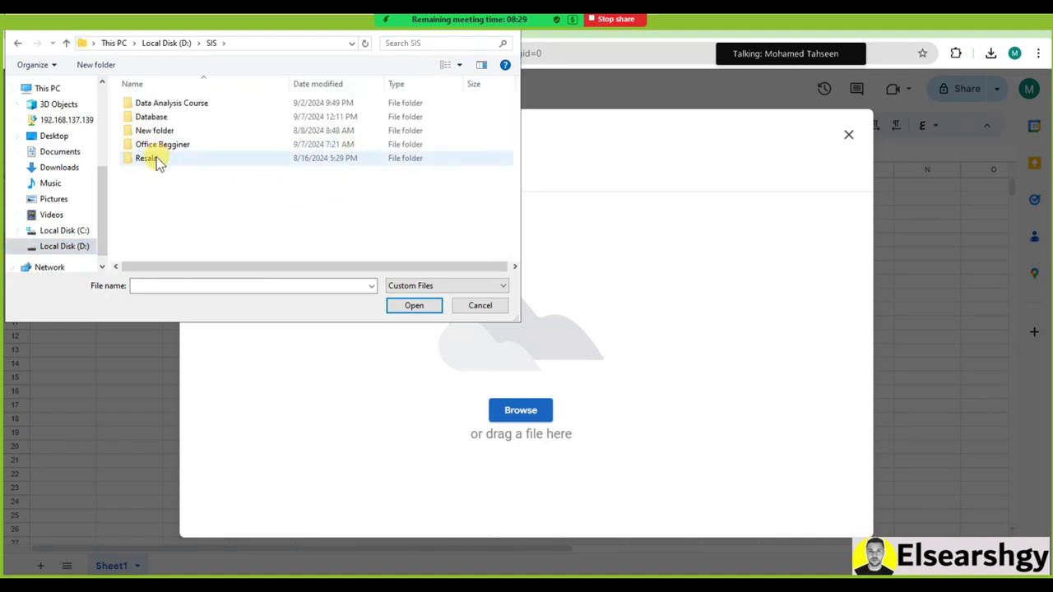
pyautogui.doubleClick(164, 117)
pyautogui.doubleClick(176, 132)
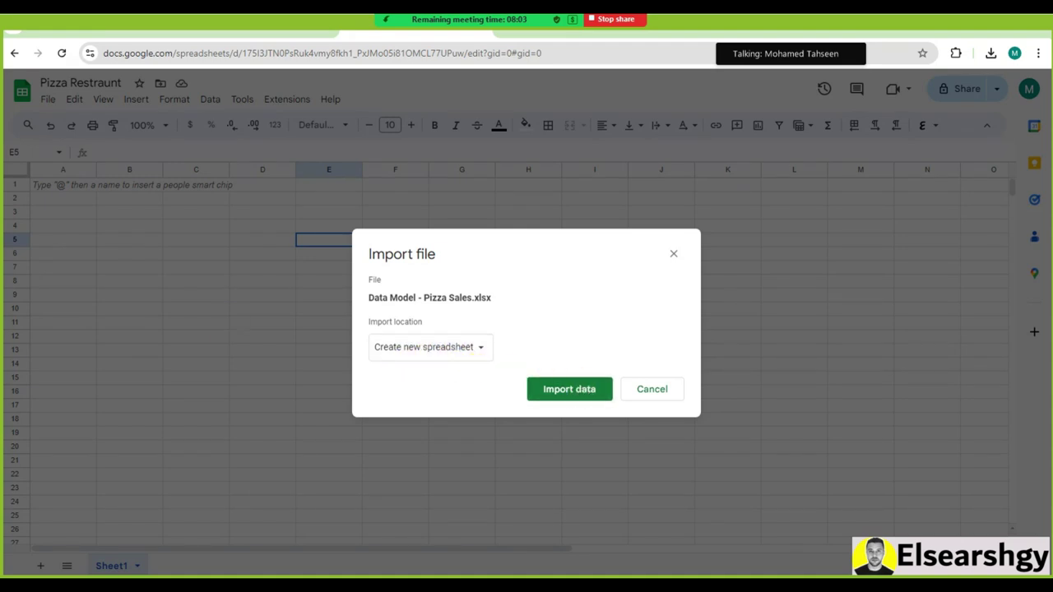
# Import the uploaded pizza sales data with the import location set to Replace spreadsheet
pyautogui.click(479, 348)
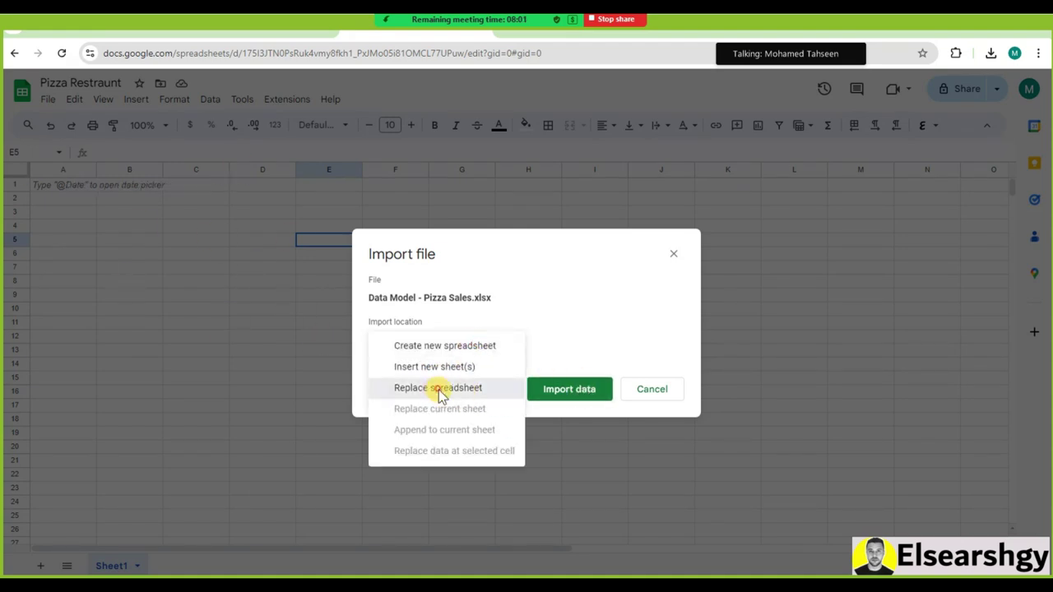
pyautogui.click(438, 391)
pyautogui.click(557, 416)
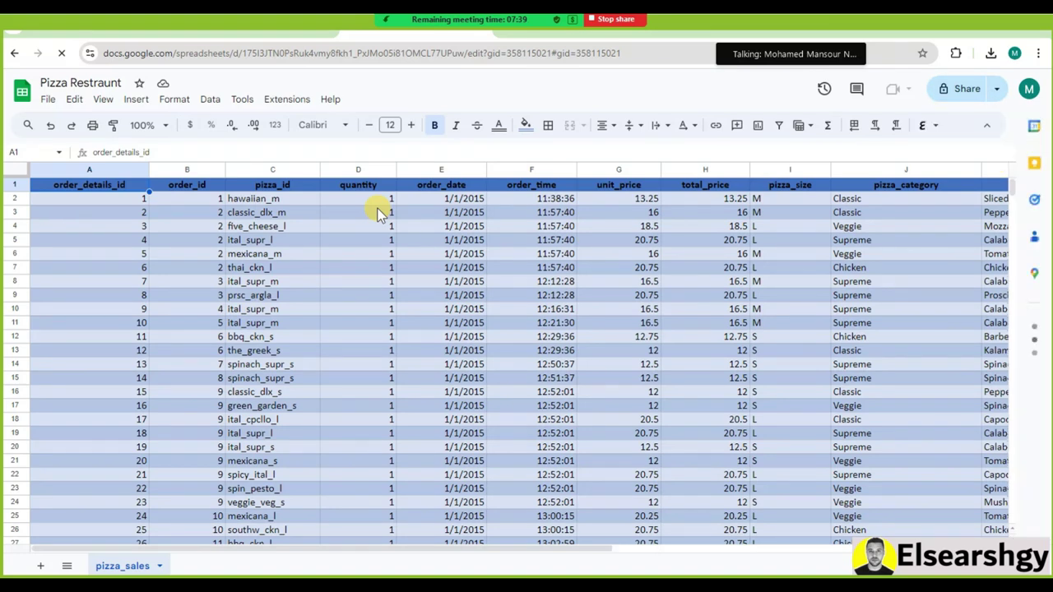
# Switch to the Looker Studio report, search the data connectors for "onedr", look through the matches and clear the search
pyautogui.click(268, 35)
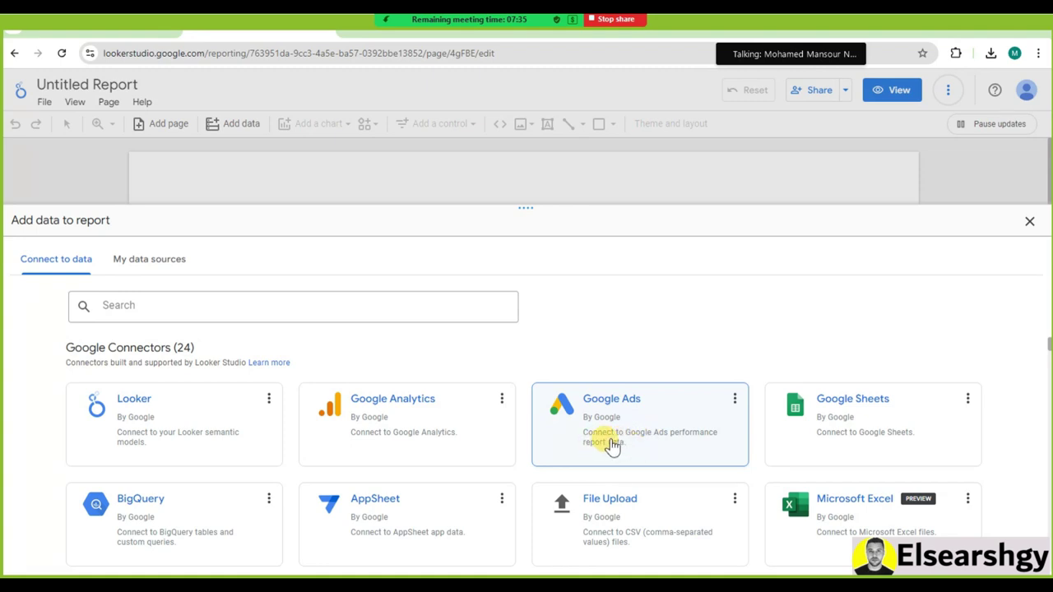
pyautogui.click(385, 306)
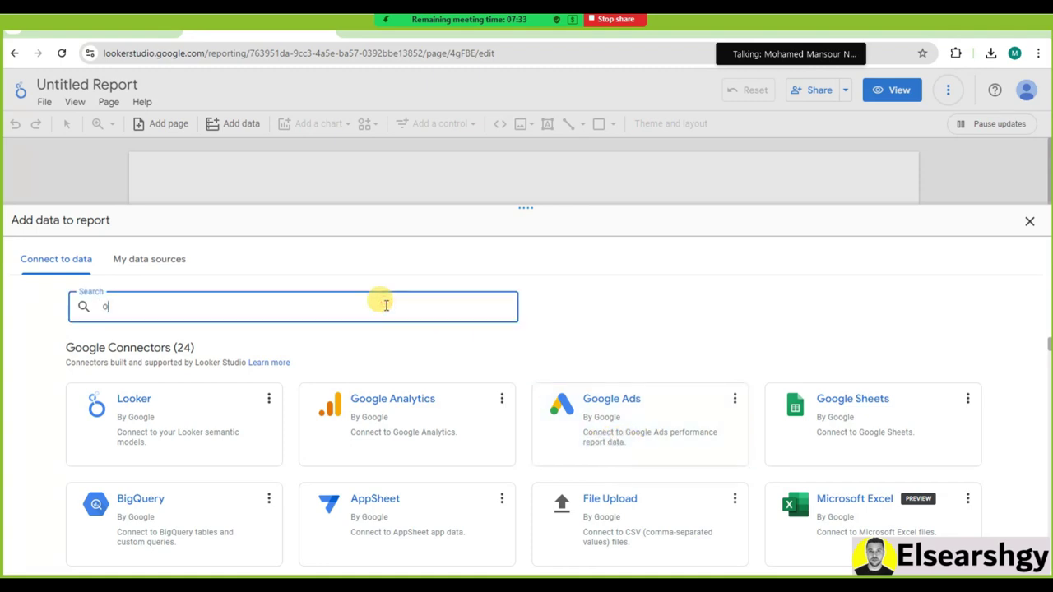
pyautogui.write('onedr')
pyautogui.scroll(-3, 422, 390)
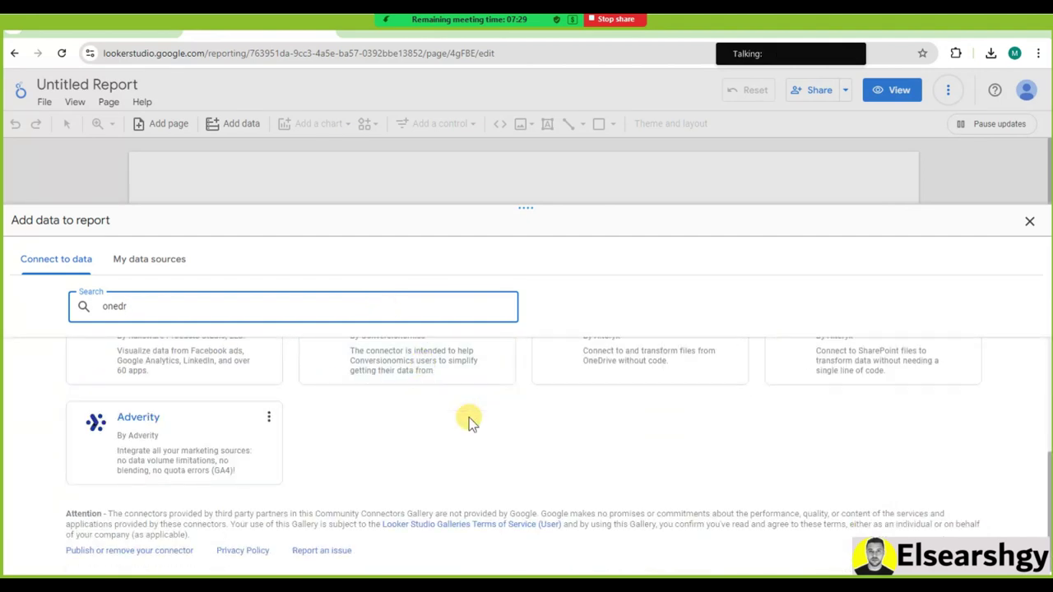
pyautogui.scroll(5, 453, 421)
pyautogui.doubleClick(181, 305)
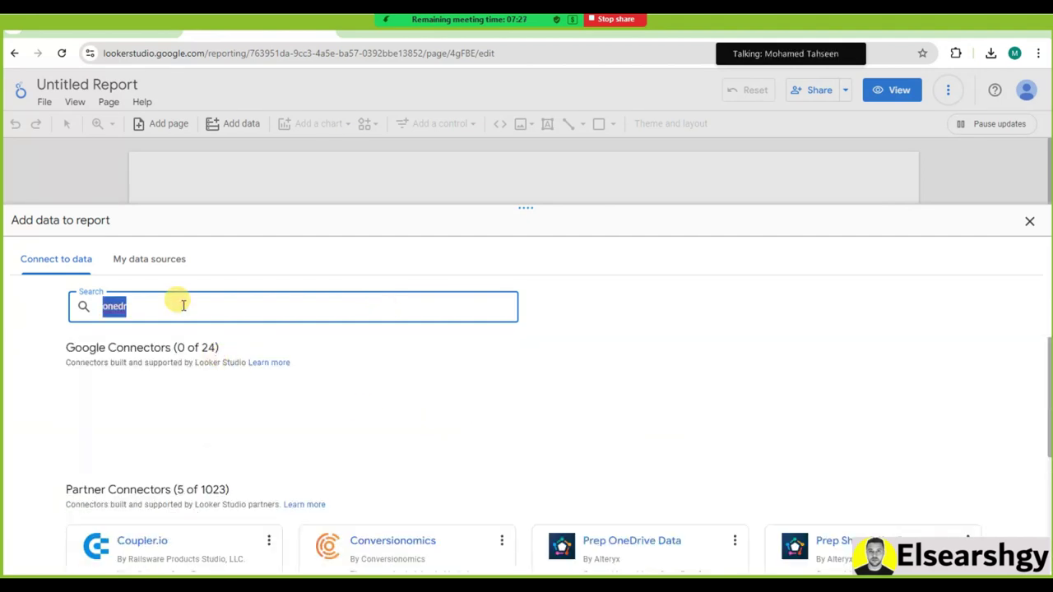
pyautogui.click(183, 306)
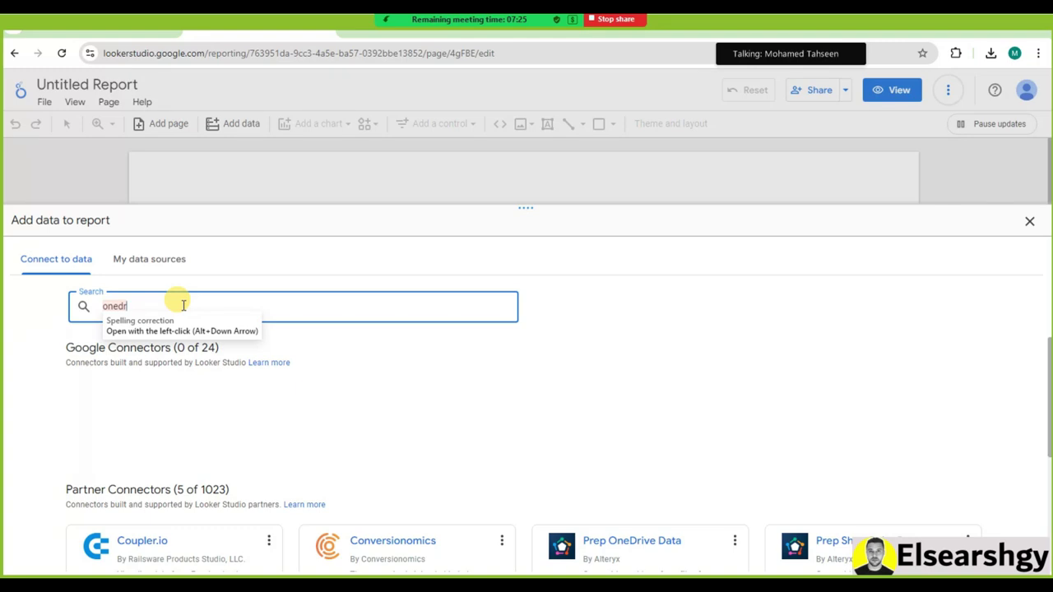
pyautogui.press('BackSpace')
pyautogui.press('BackSpace')
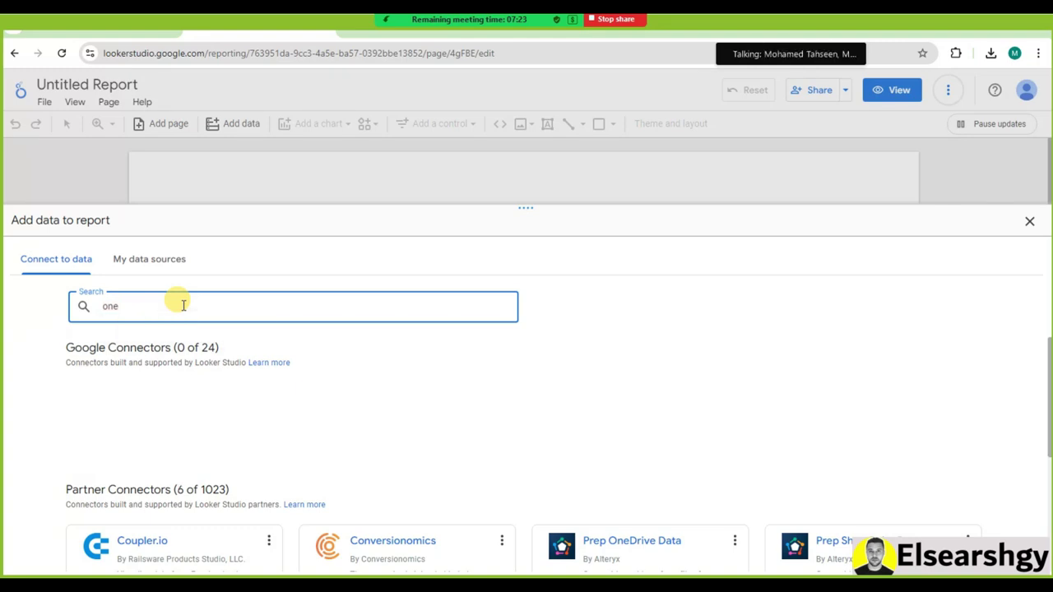
pyautogui.press('BackSpace')
pyautogui.press('BackSpace')
pyautogui.press('BackSpace')
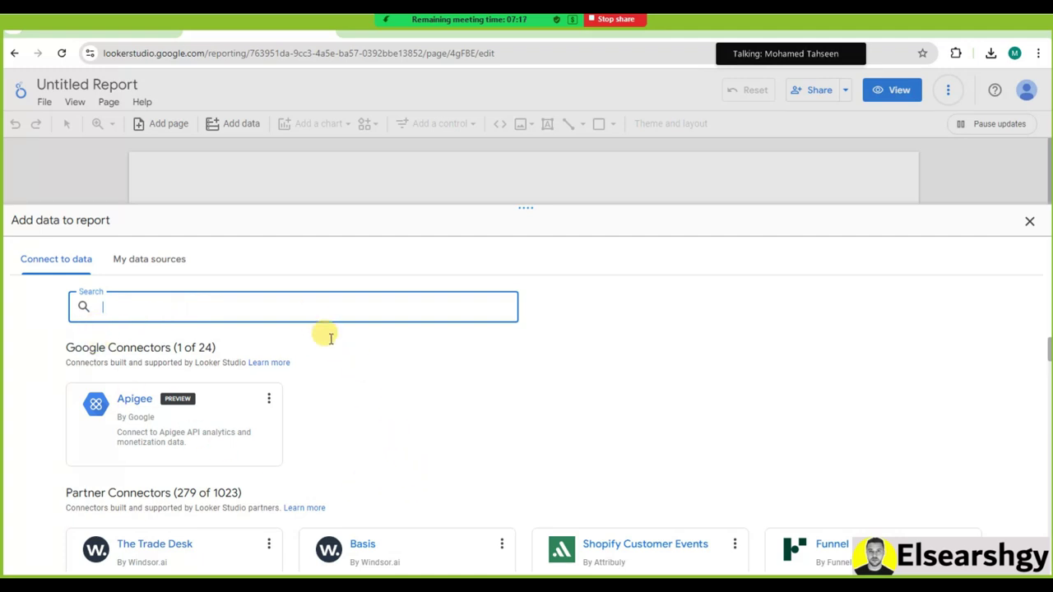
# Glance at the spreadsheet, return to the report, search the connectors for "drive", browse the matches and clear the search
pyautogui.click(370, 33)
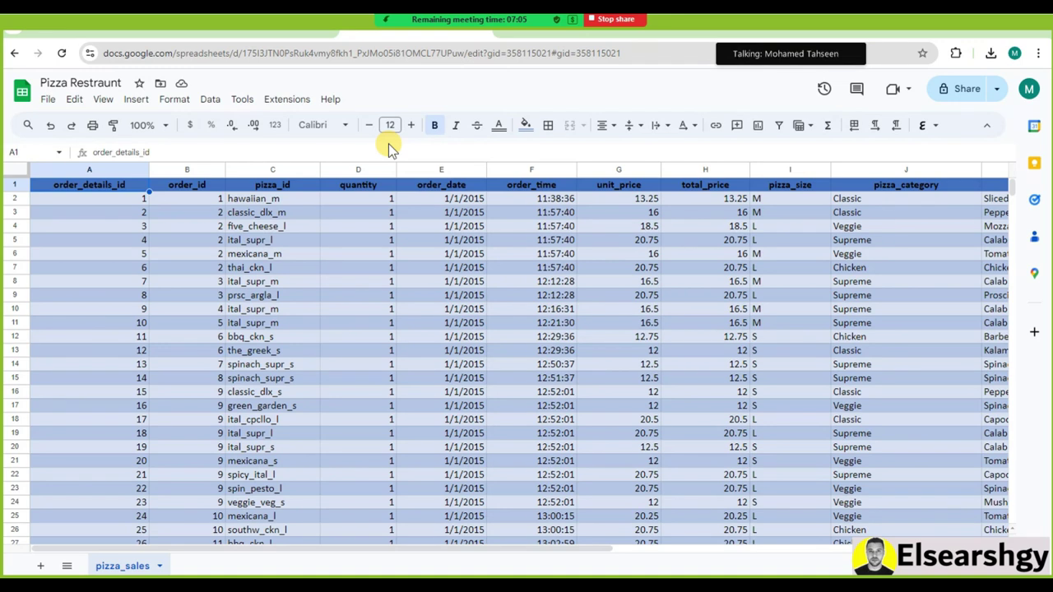
pyautogui.click(297, 35)
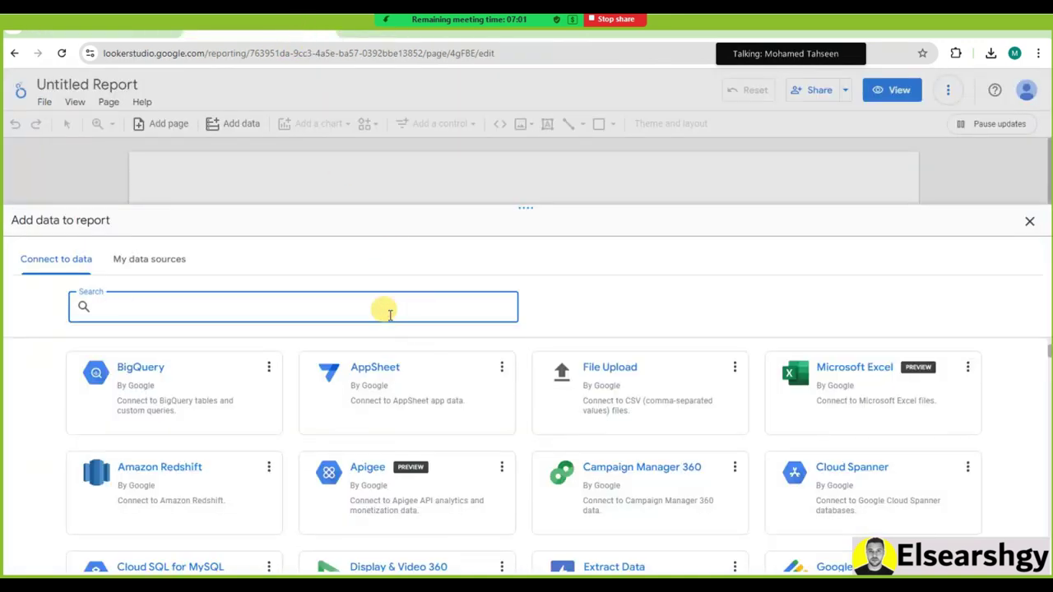
pyautogui.write('drive')
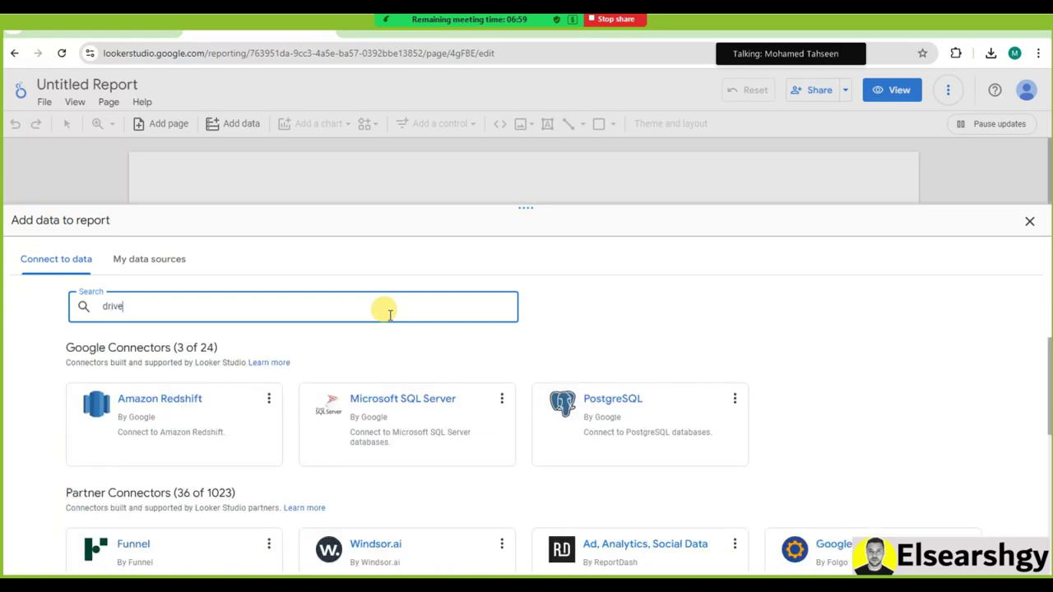
pyautogui.scroll(-3, 716, 508)
pyautogui.scroll(-15, 715, 508)
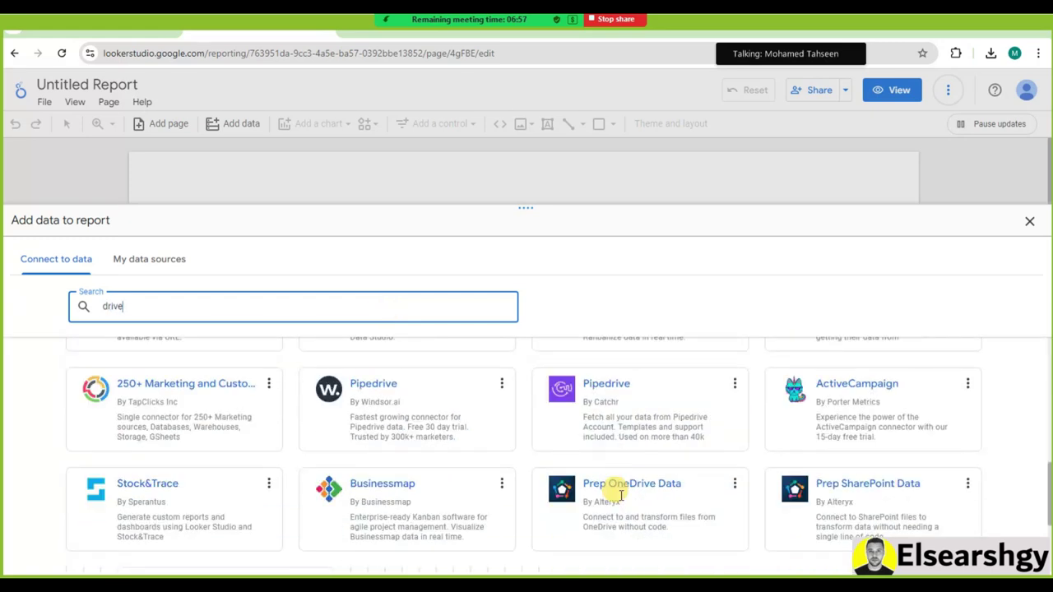
pyautogui.scroll(1, 823, 498)
pyautogui.scroll(-1, 176, 452)
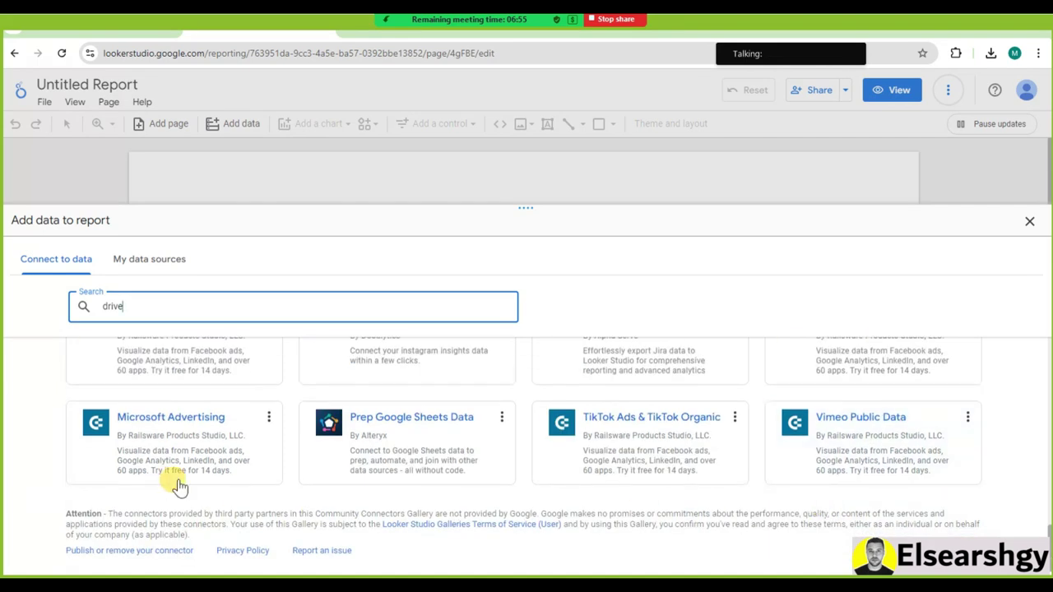
pyautogui.scroll(2, 184, 463)
pyautogui.scroll(5, 500, 493)
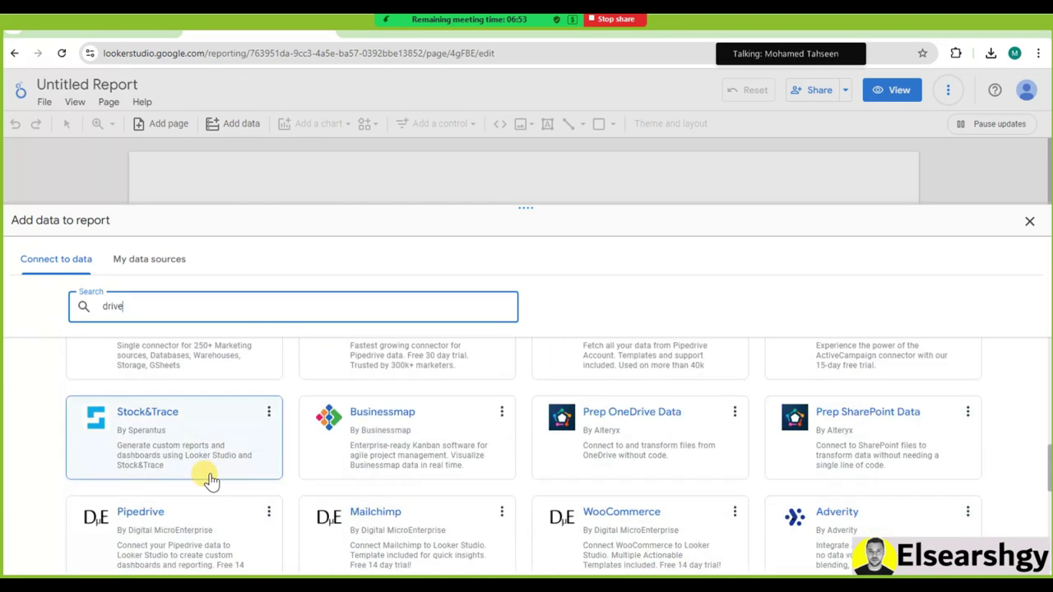
pyautogui.scroll(5, 781, 443)
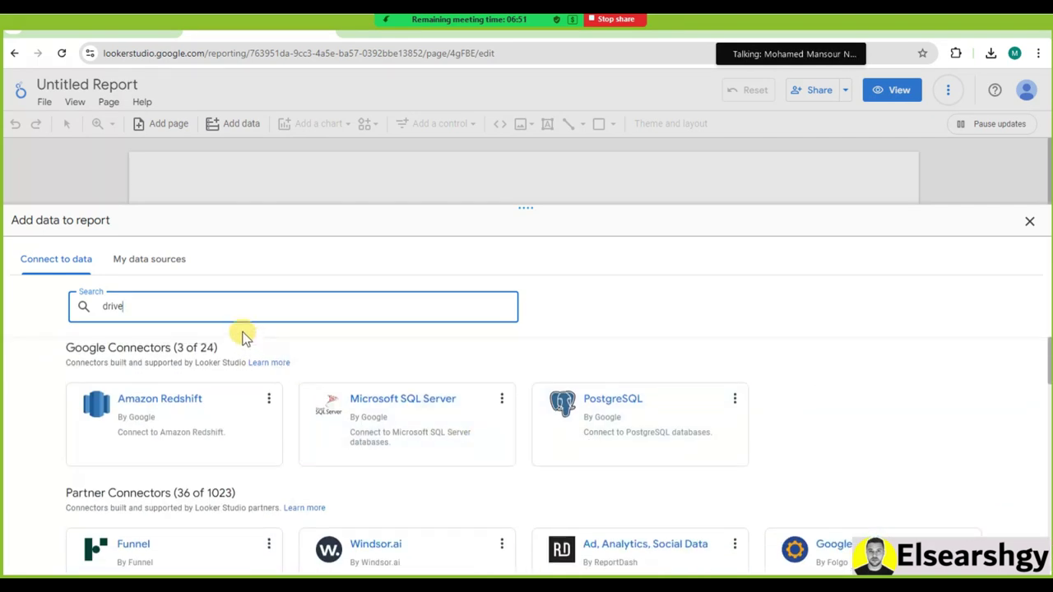
pyautogui.tripleClick(225, 301)
pyautogui.press('BackSpace')
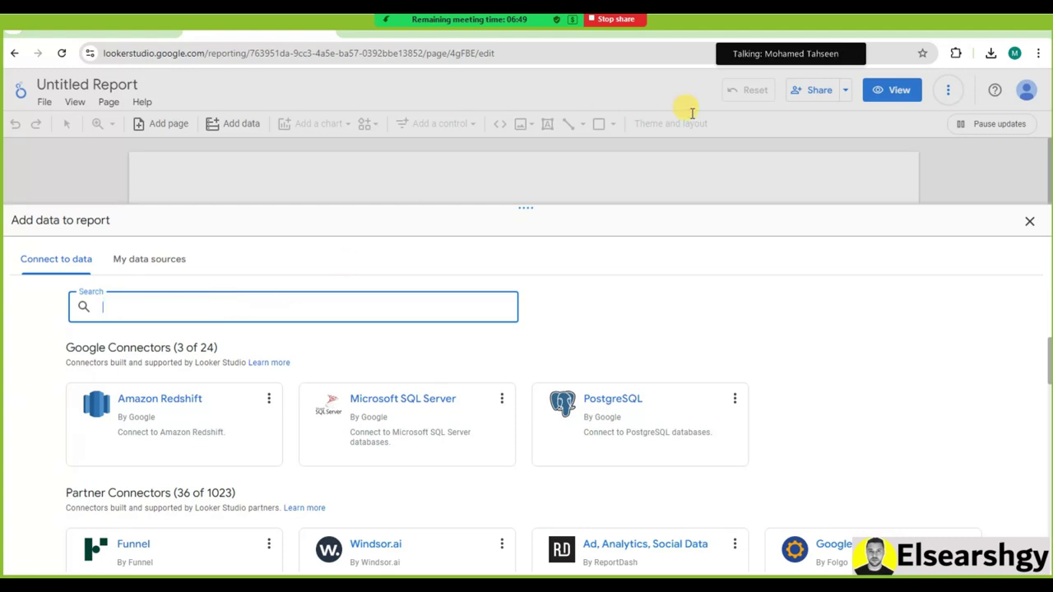
# Switch to the Pizza Restraunt spreadsheet and review the imported columns across the pizza_sales sheet
pyautogui.click(362, 32)
pyautogui.click(584, 239)
pyautogui.click(542, 268)
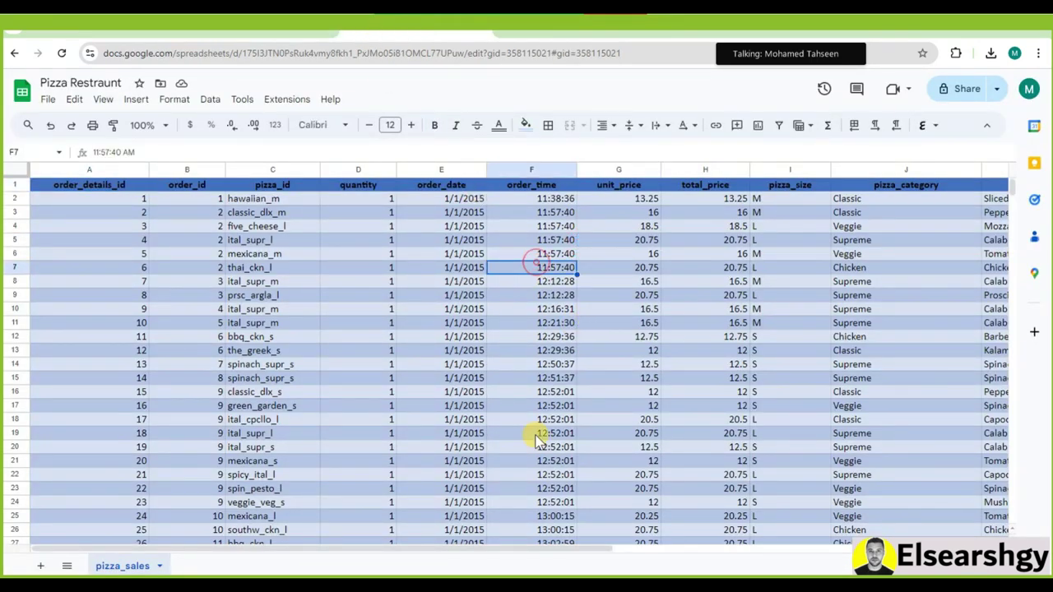
pyautogui.moveTo(640, 553); pyautogui.dragTo(1028, 524)
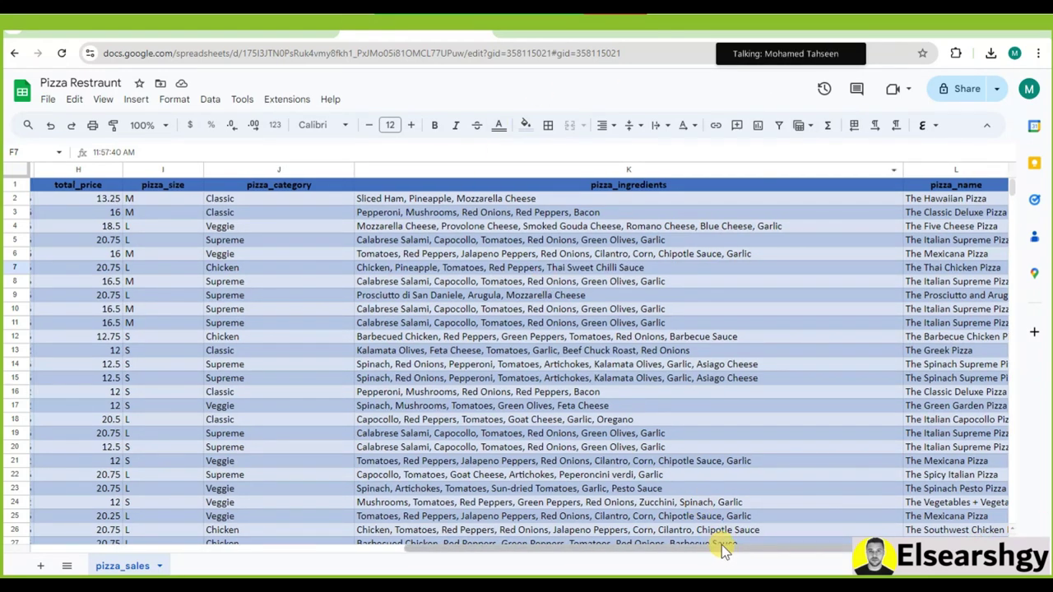
pyautogui.moveTo(721, 545); pyautogui.dragTo(300, 535)
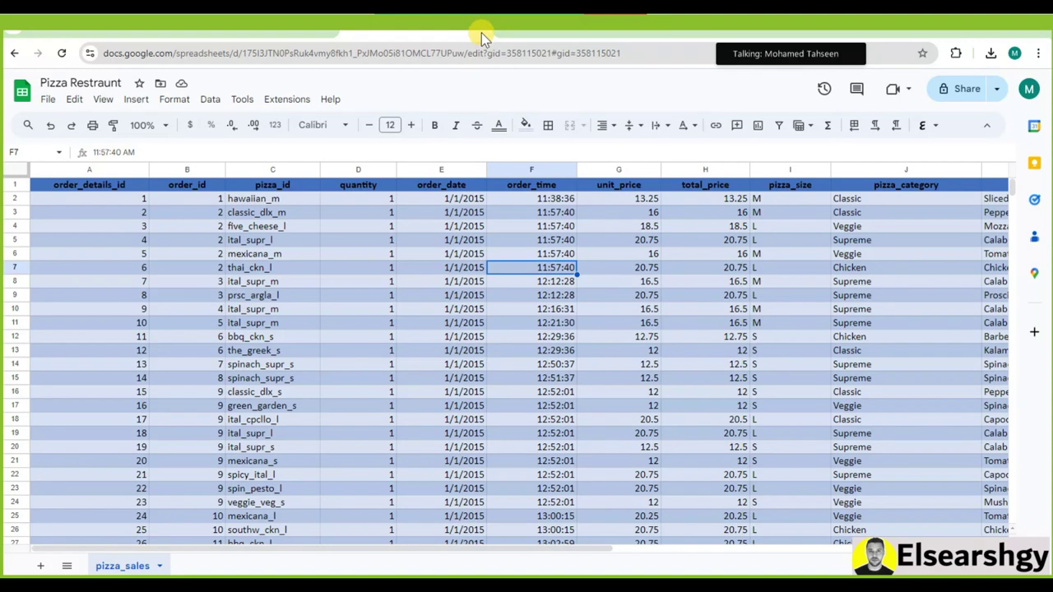
# Switch back to the Looker Studio report and choose Google Sheets as the data connector
pyautogui.moveTo(482, 33)
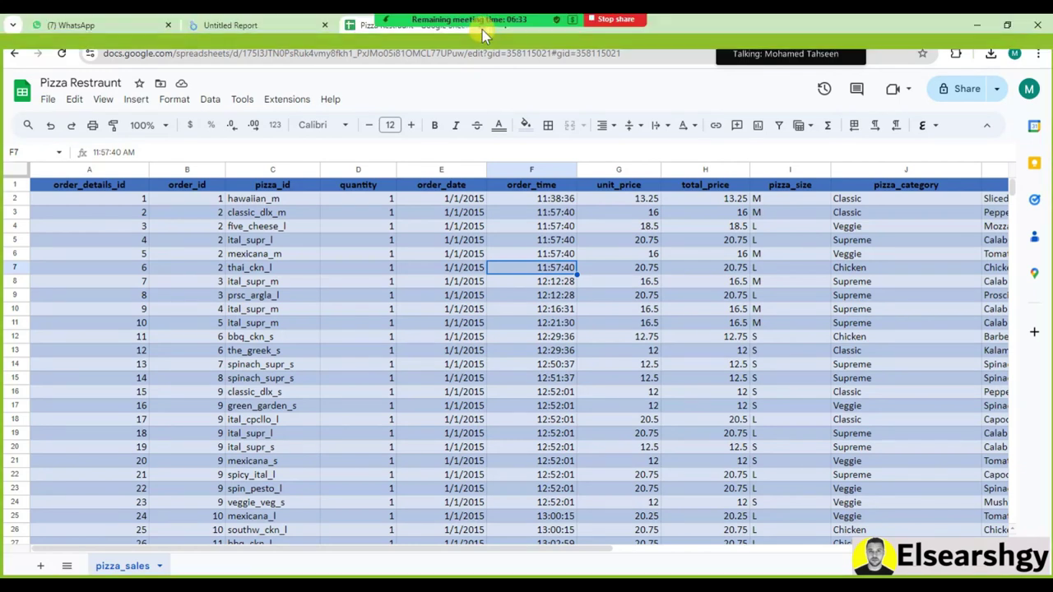
pyautogui.hotkey('ctrl', 'shift', 'Tab')
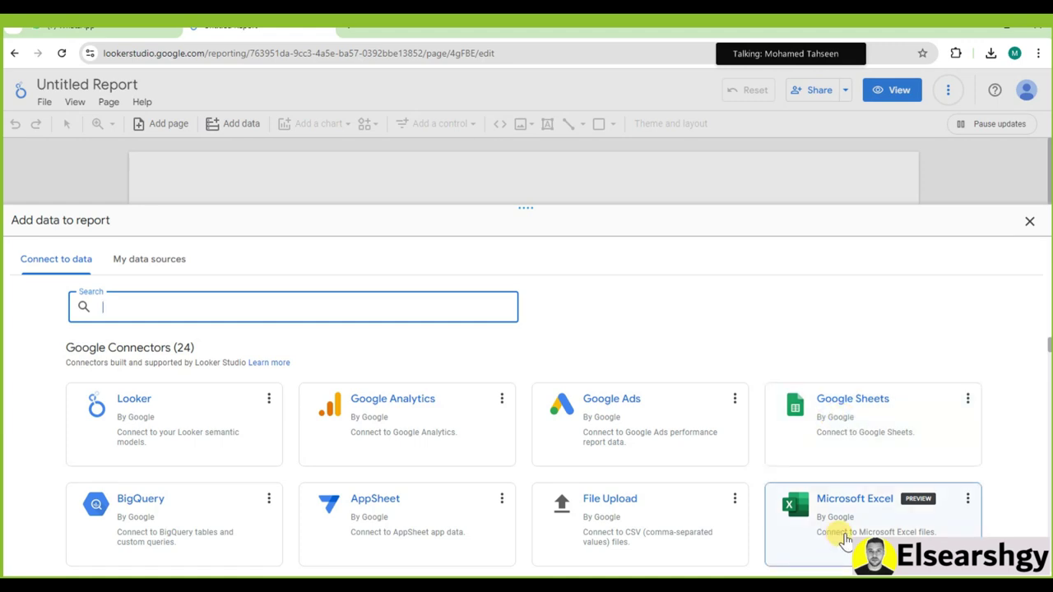
pyautogui.click(848, 406)
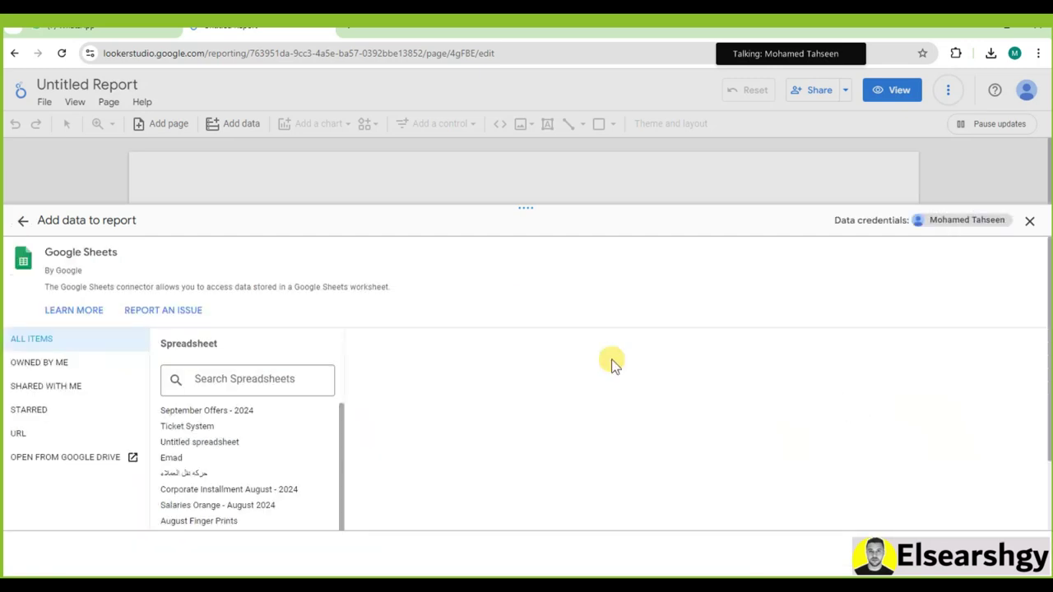
pyautogui.scroll(-1, 280, 432)
pyautogui.scroll(1, 246, 426)
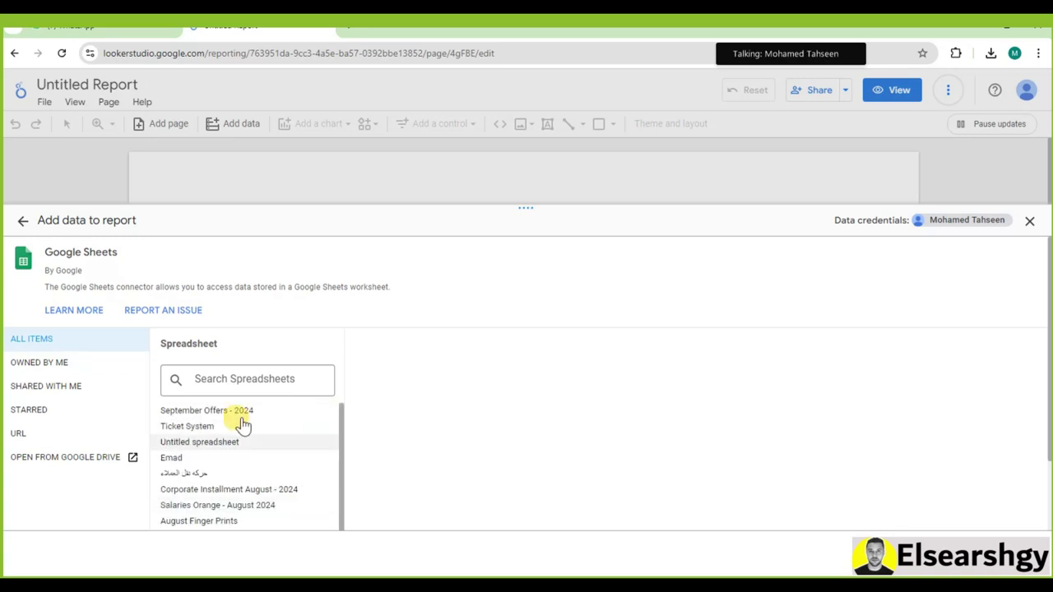
# Search for "piz" among the spreadsheets owned by the account and select Pizza Restraunt as the source
pyautogui.click(236, 388)
pyautogui.write('p')
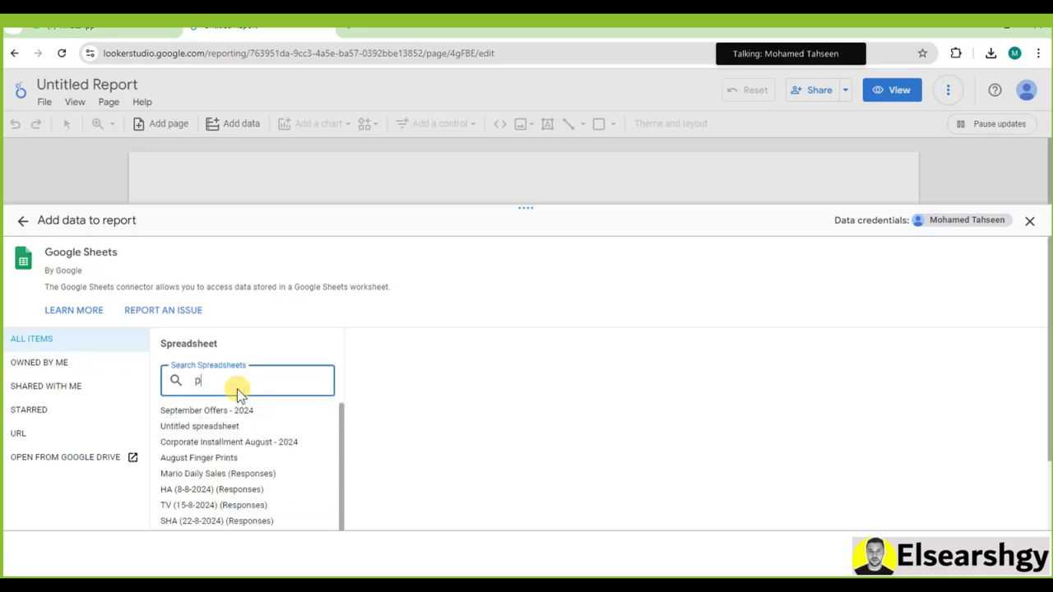
pyautogui.write('iz')
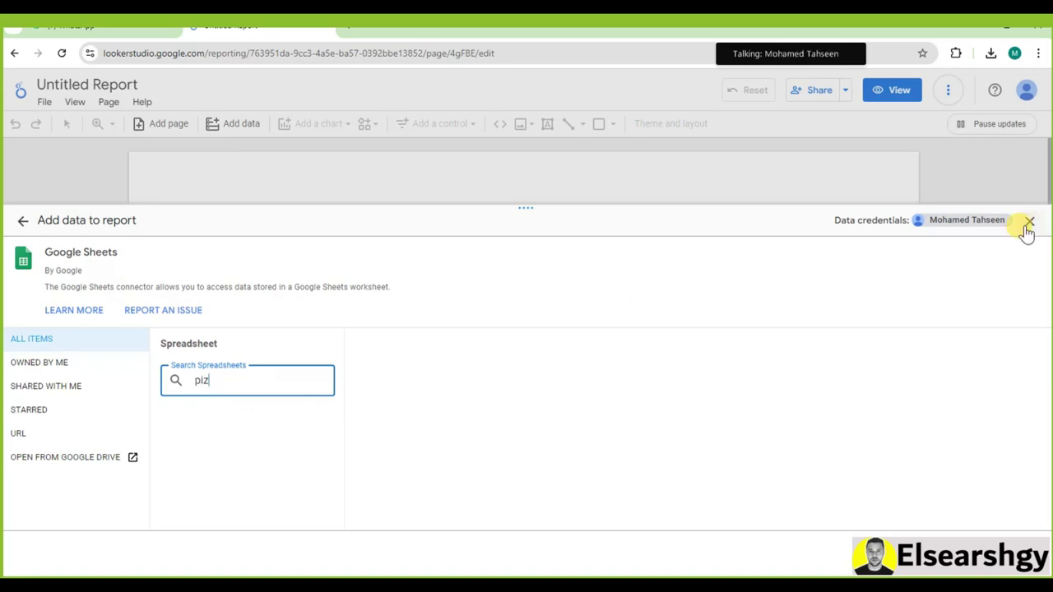
pyautogui.click(33, 363)
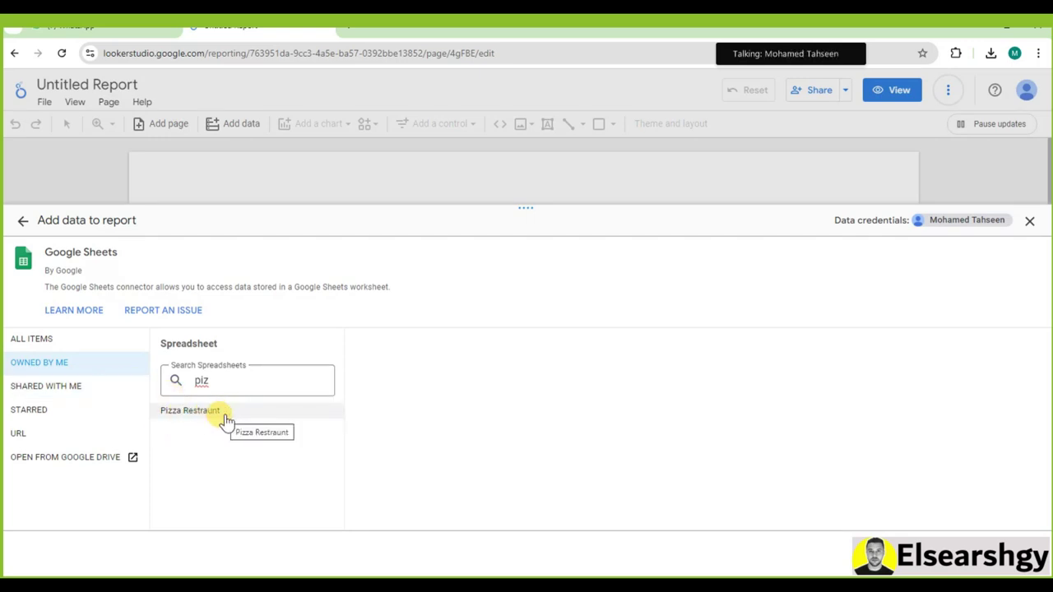
pyautogui.click(233, 415)
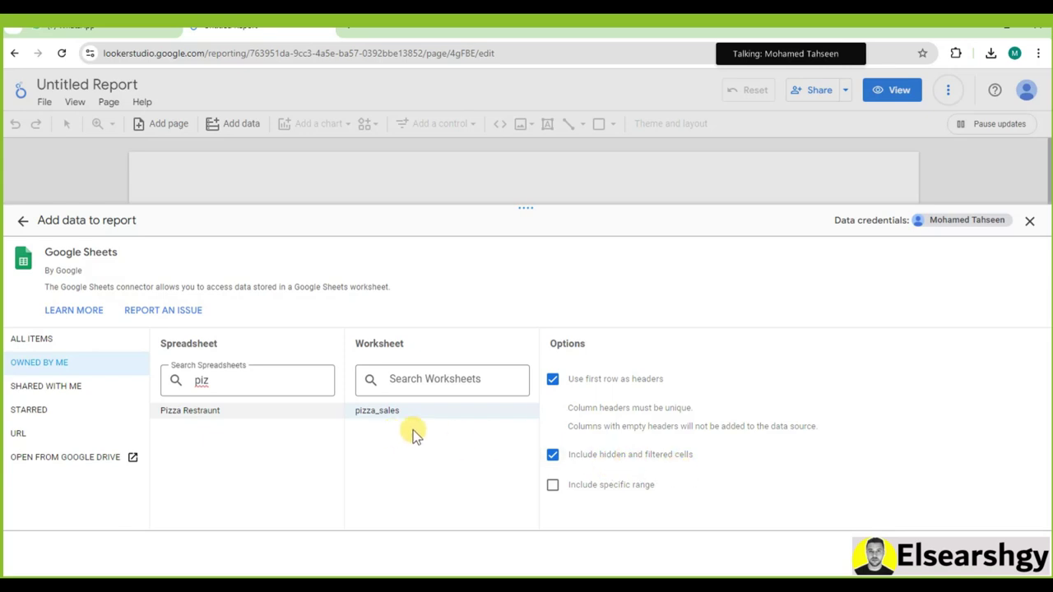
# Add the pizza_sales worksheet to the report with first-row headers and hidden and filtered cells included, leaving the specific range option off
pyautogui.click(553, 486)
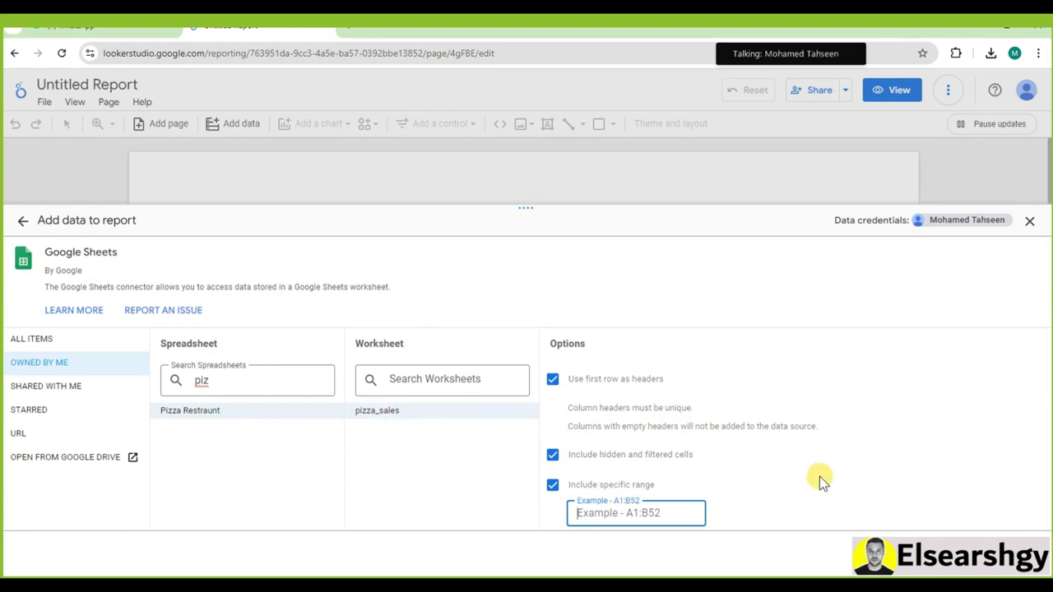
pyautogui.click(553, 486)
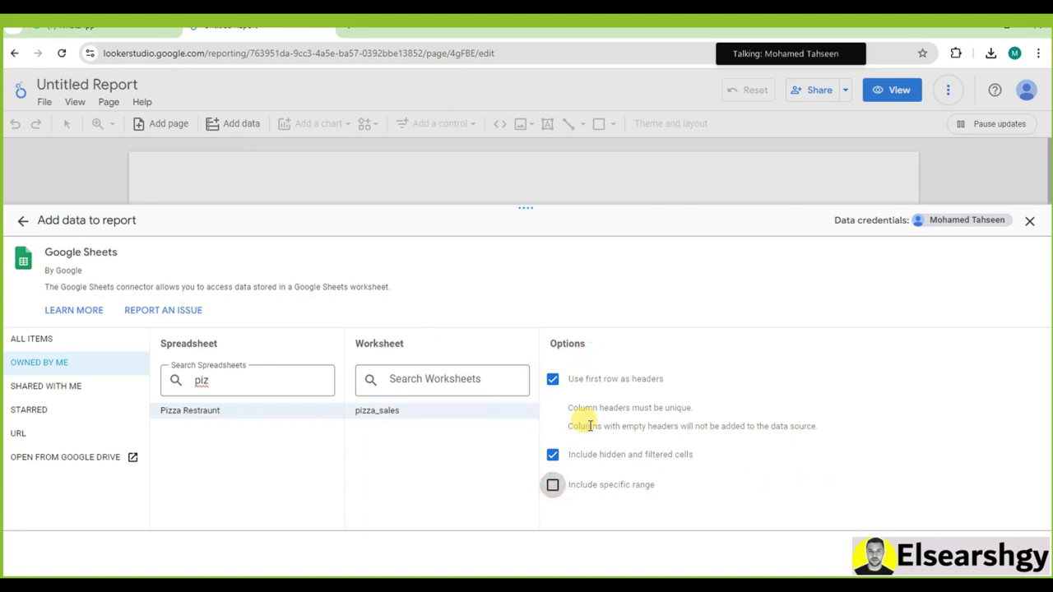
pyautogui.click(991, 556)
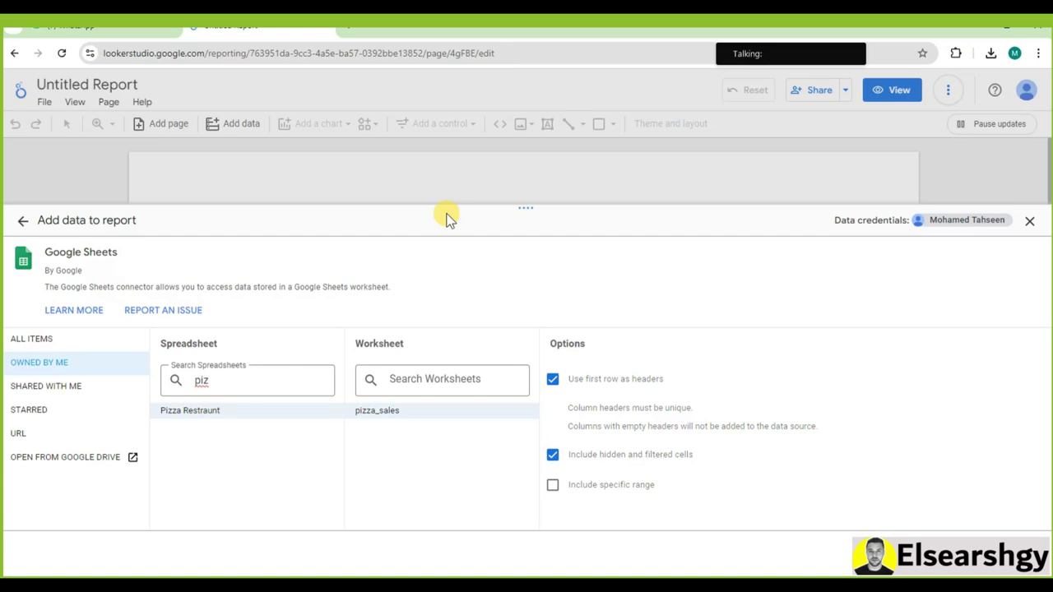
pyautogui.press('Escape')
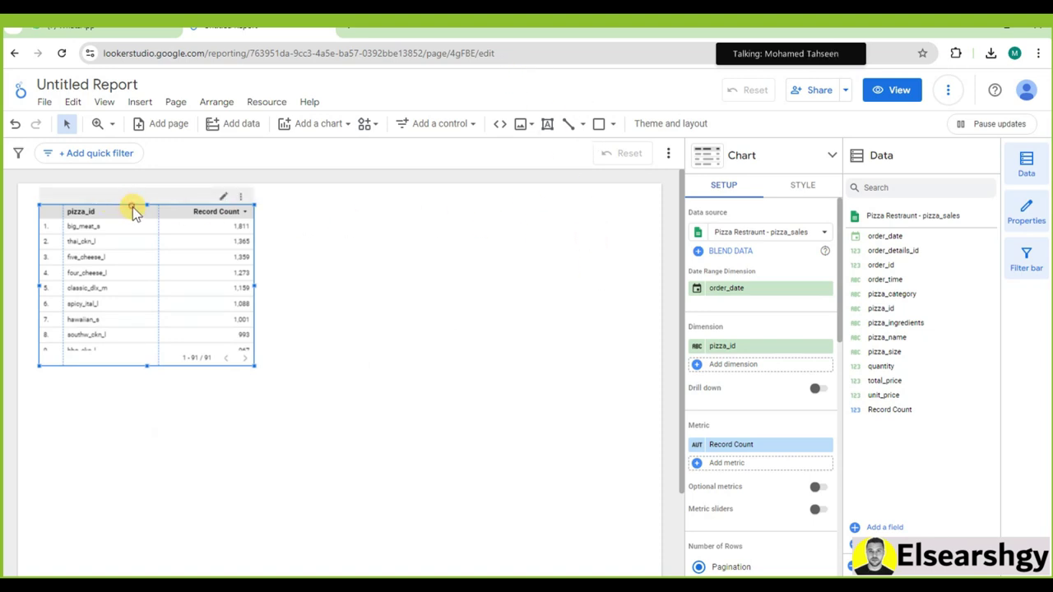
# Delete the pizza_id record count table from the page and review the planned charts in the sticky note
pyautogui.press('Delete')
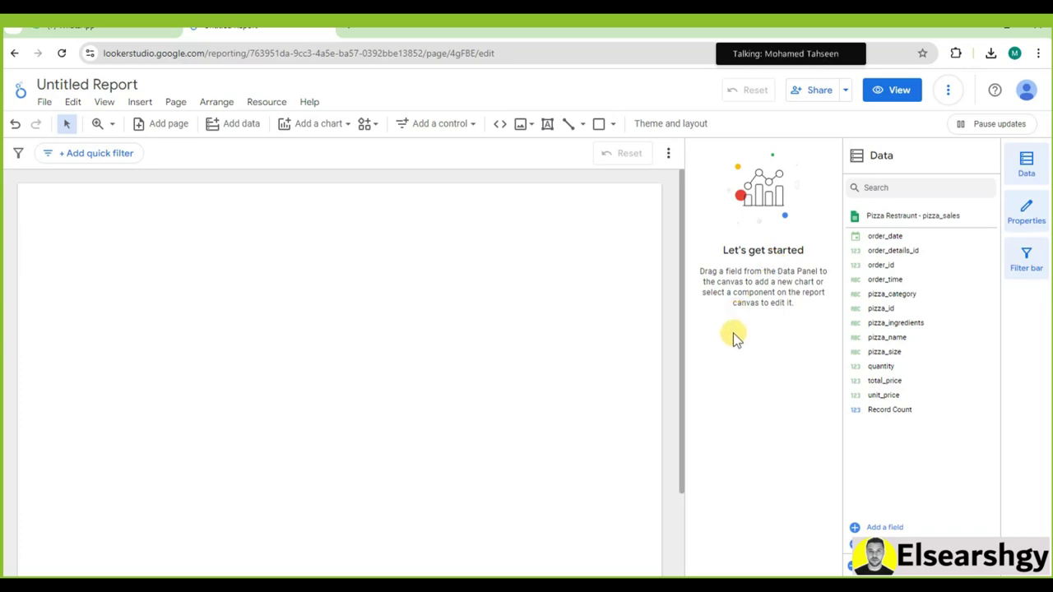
pyautogui.hotkey('ctrl', '+')
pyautogui.hotkey('ctrl', '+')
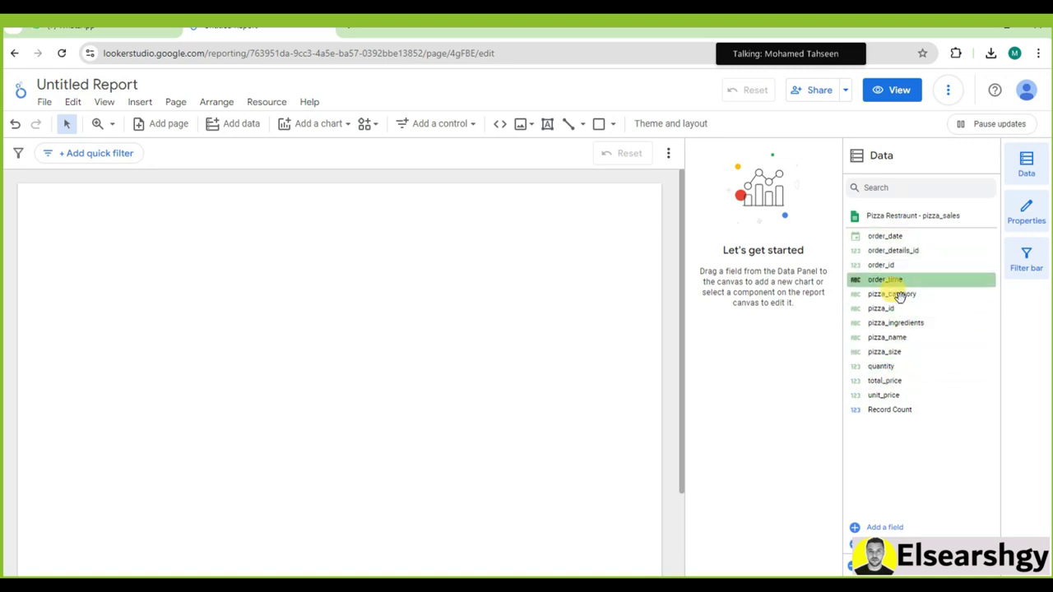
pyautogui.click(569, 575)
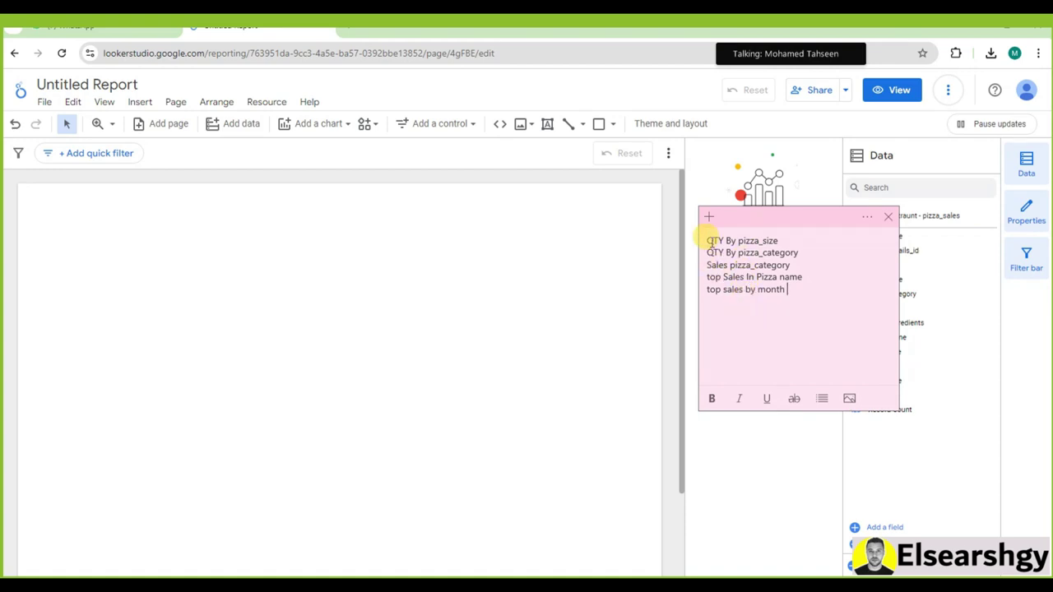
pyautogui.click(334, 295)
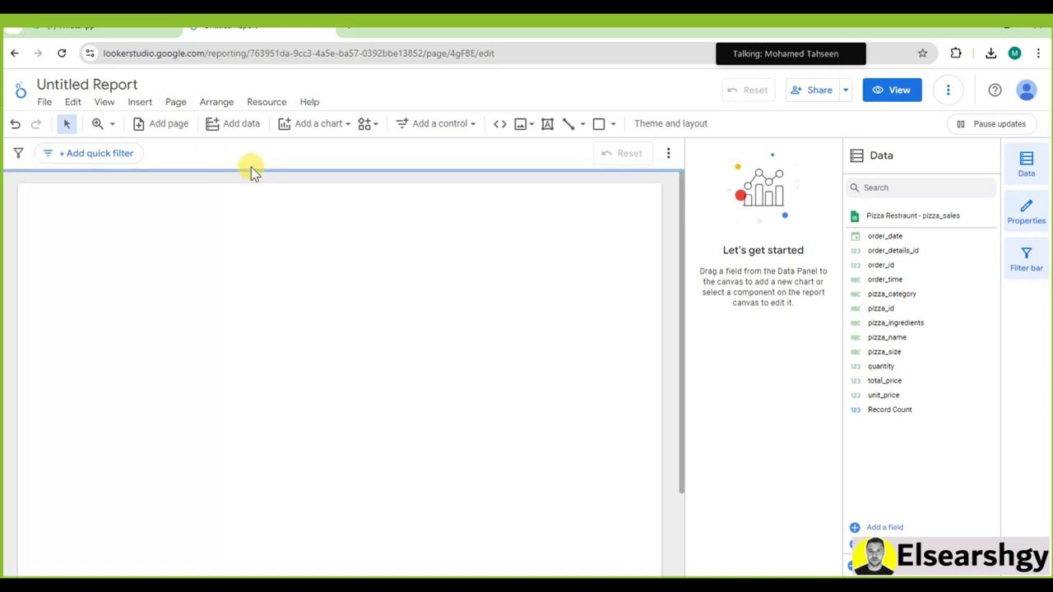
# Look at the connectors for adding data, return to the report and inspect its list of added data sources
pyautogui.click(238, 124)
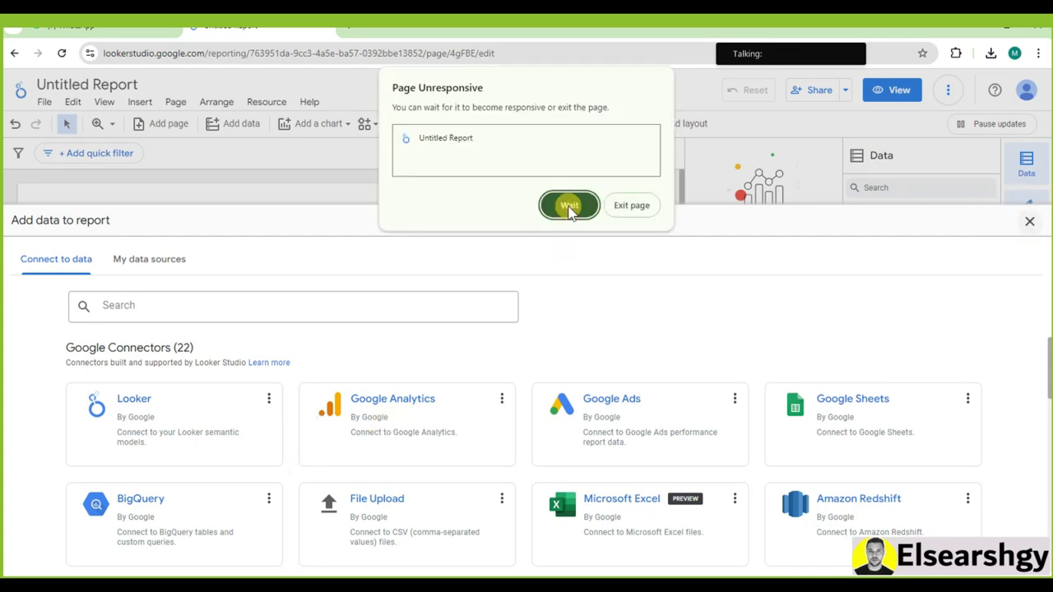
pyautogui.click(567, 203)
pyautogui.click(253, 102)
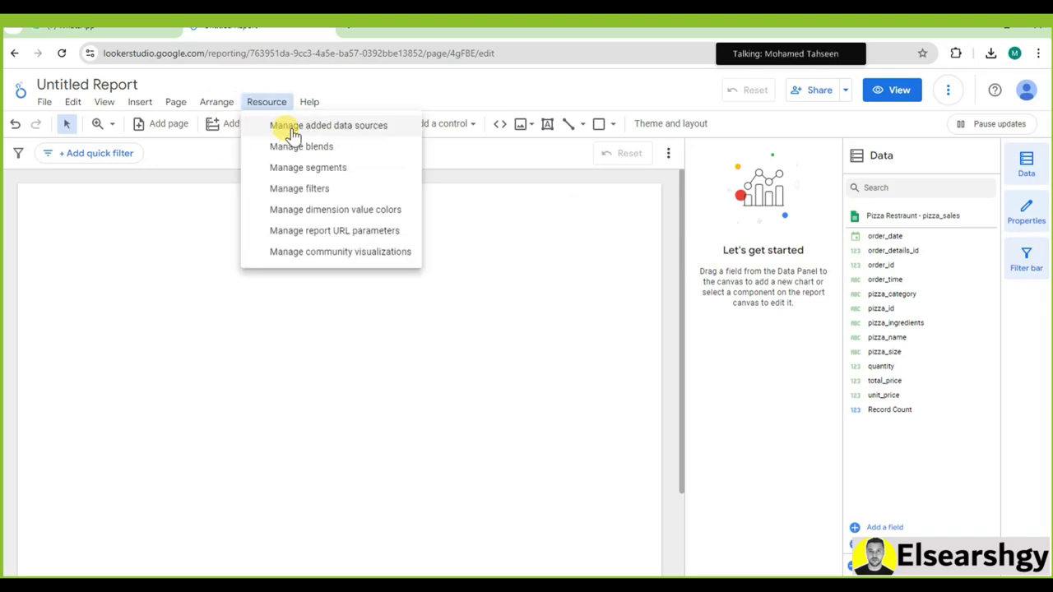
pyautogui.click(341, 132)
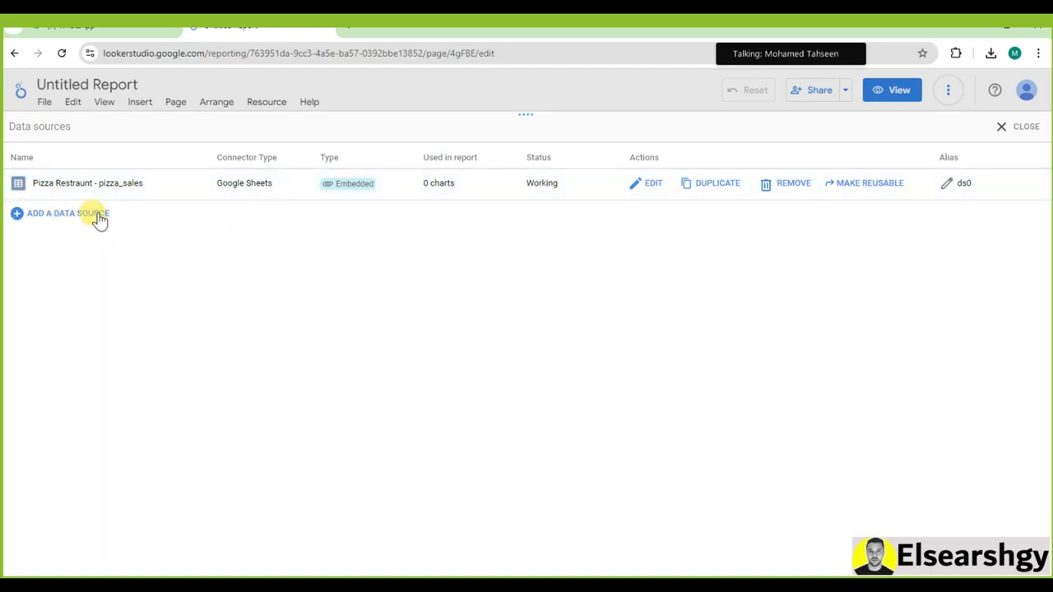
pyautogui.click(1024, 127)
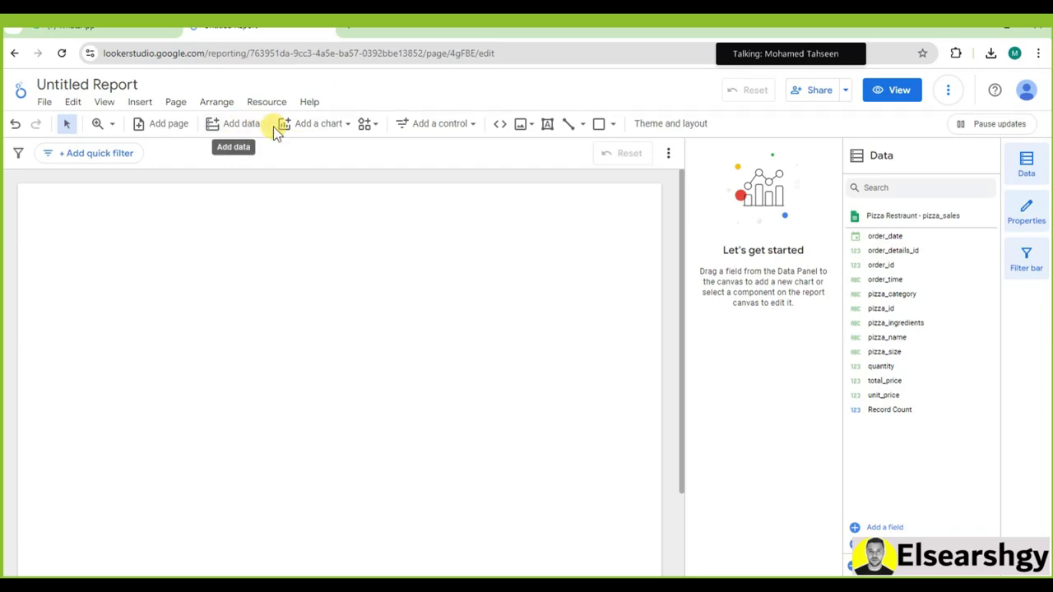
# Check the sticky note of planned charts and insert a compact-number scorecard near the upper middle of the page
pyautogui.click(300, 125)
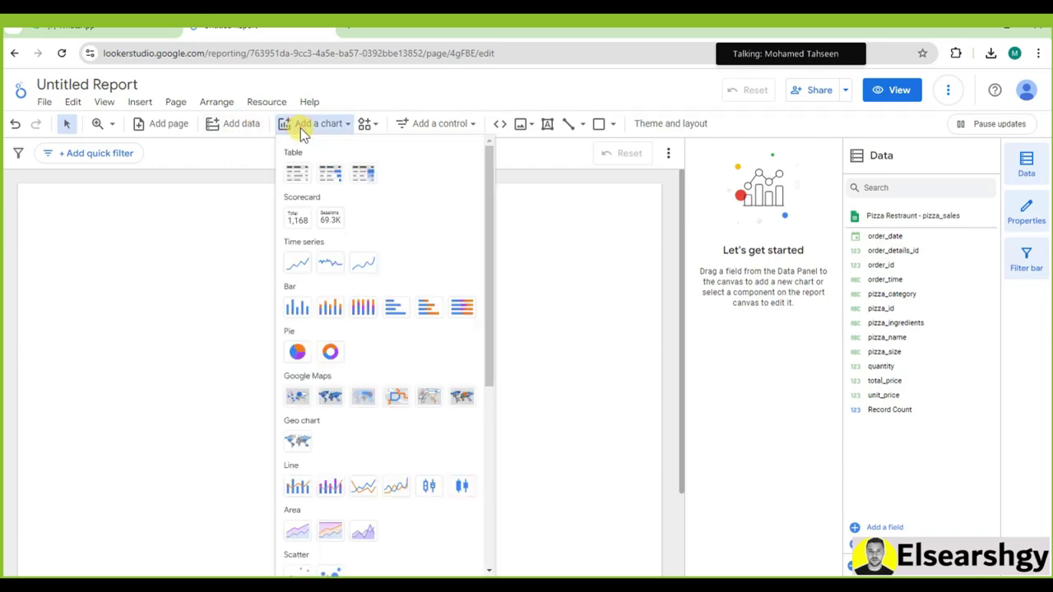
pyautogui.hotkey('alt', 'Tab')
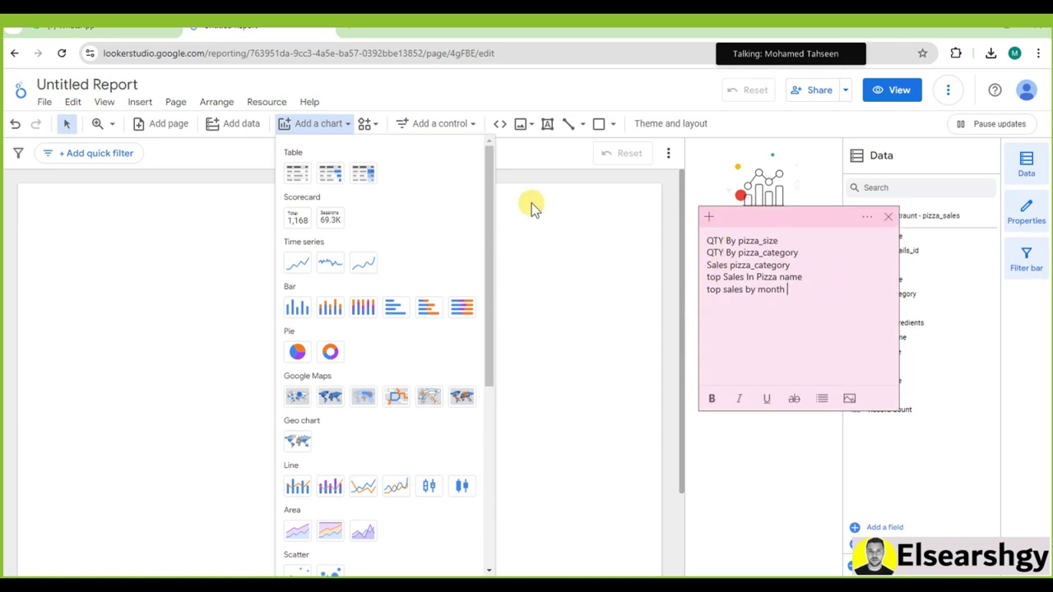
pyautogui.click(330, 221)
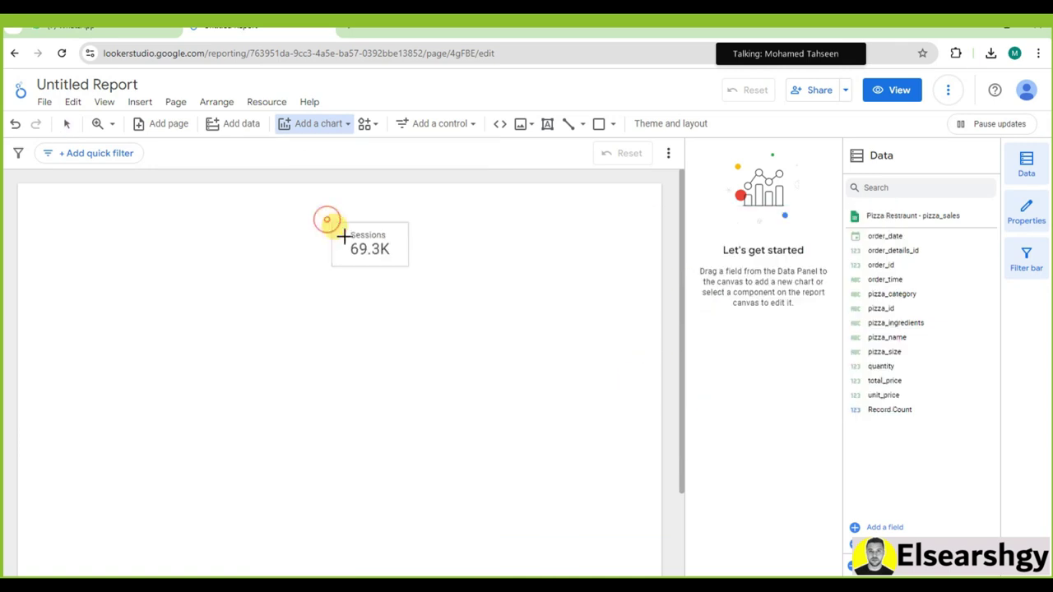
pyautogui.press('Escape')
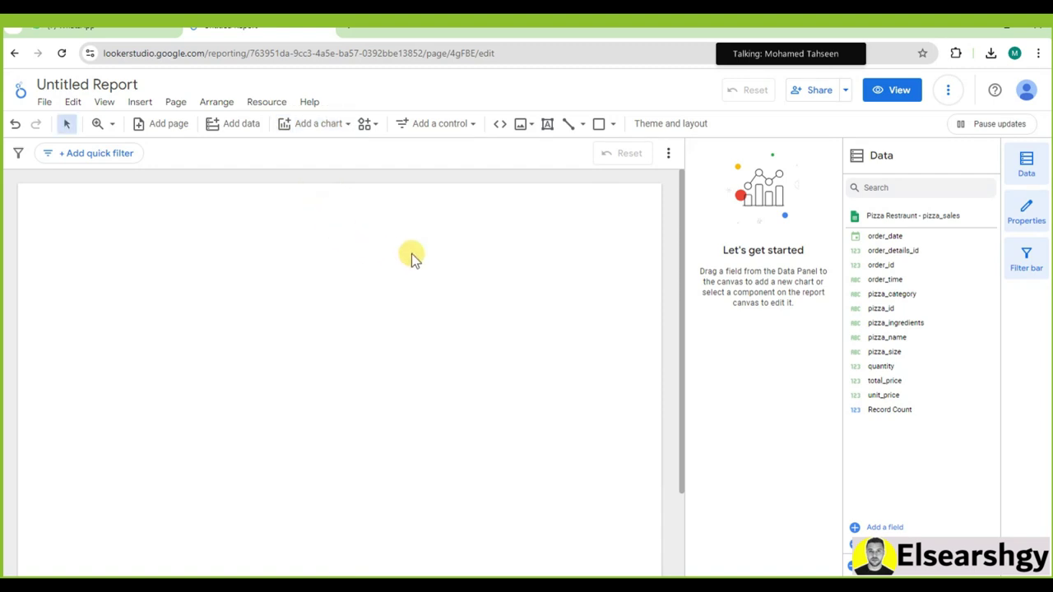
pyautogui.click(362, 231)
pyautogui.moveTo(403, 255); pyautogui.dragTo(456, 289)
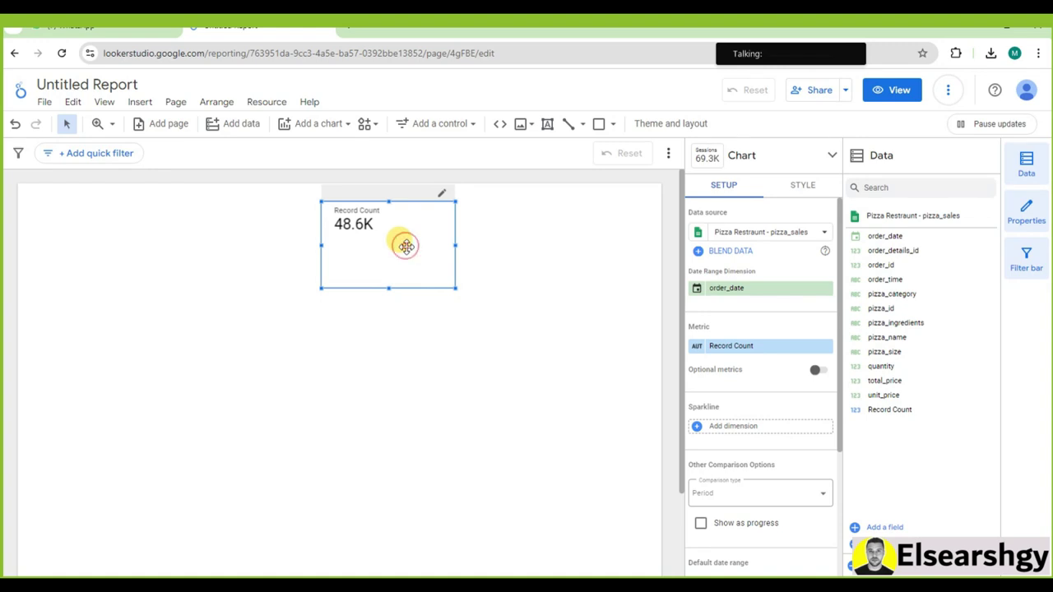
# Set the scorecard's date range dimension to pizza_size and its metric to quantity
pyautogui.click(736, 347)
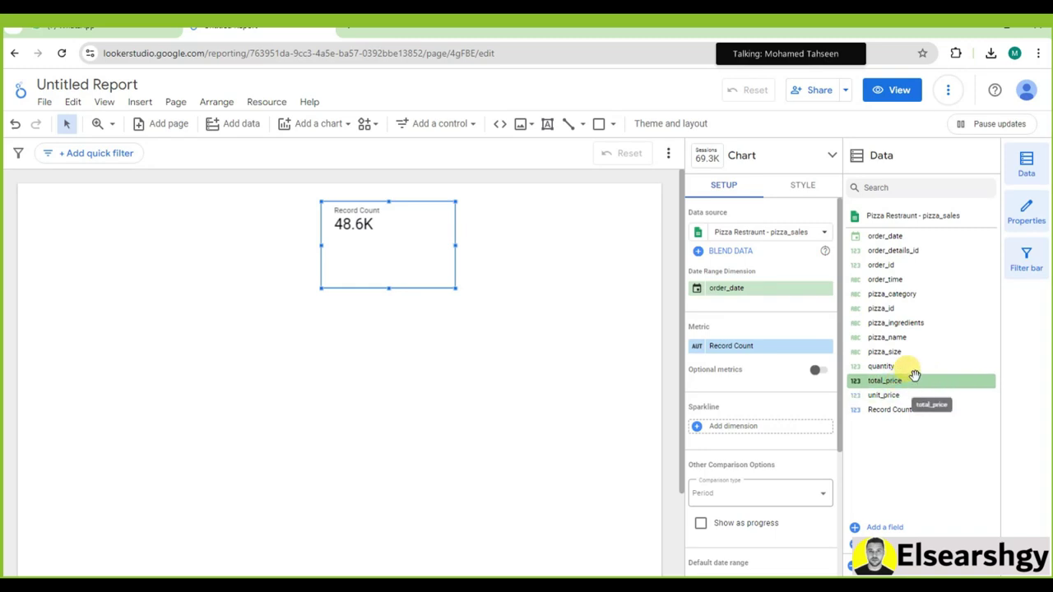
pyautogui.moveTo(918, 352); pyautogui.dragTo(765, 289)
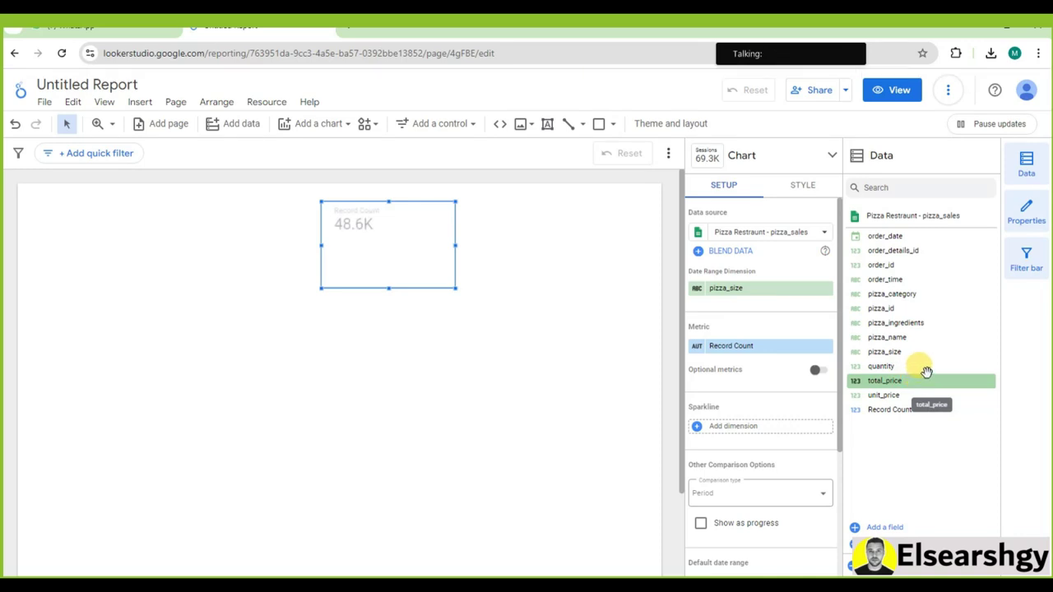
pyautogui.moveTo(911, 368); pyautogui.dragTo(771, 351)
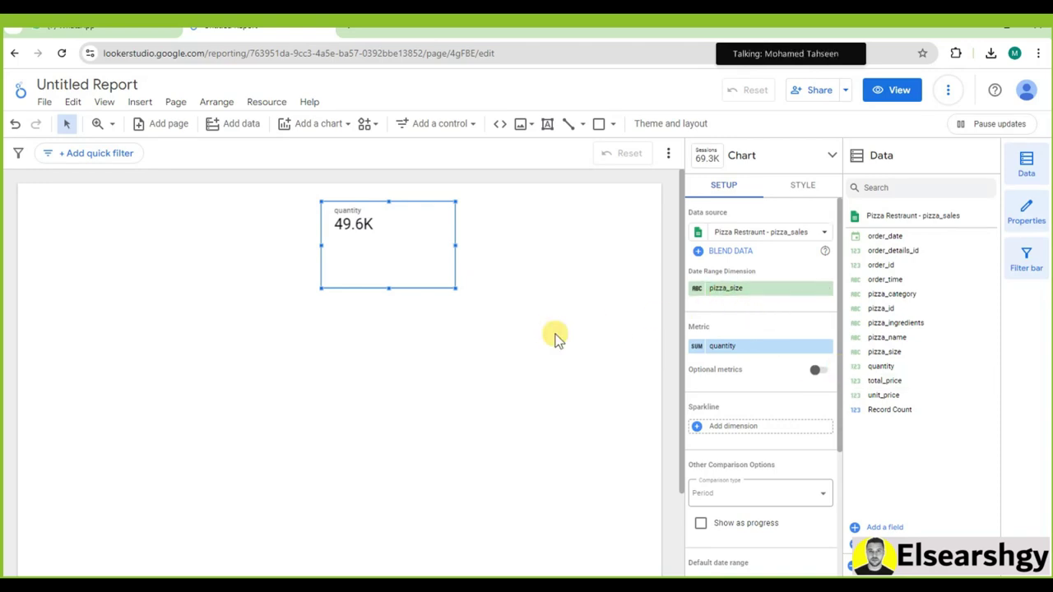
# Remove the scorecard's date range dimension and replace its metric with pizza_size
pyautogui.moveTo(867, 310); pyautogui.dragTo(416, 279)
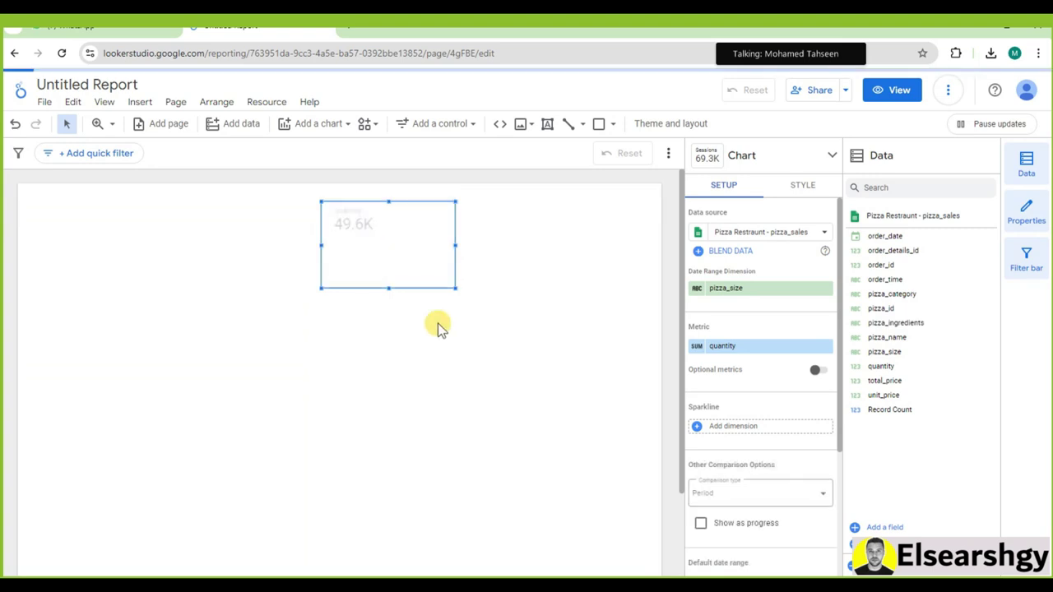
pyautogui.moveTo(880, 308); pyautogui.dragTo(796, 314)
pyautogui.click(824, 287)
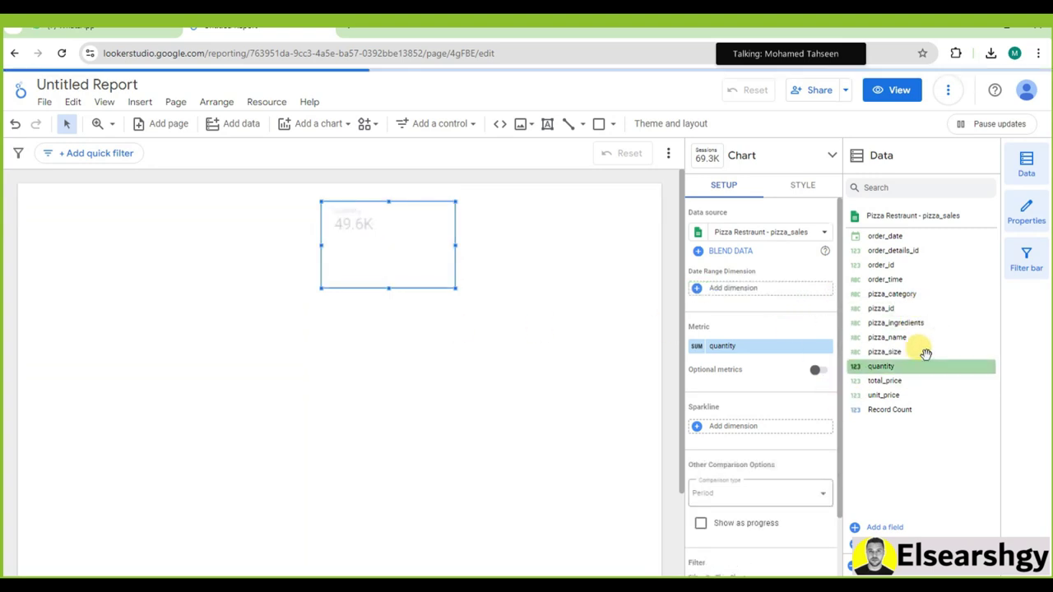
pyautogui.moveTo(920, 354); pyautogui.dragTo(411, 253)
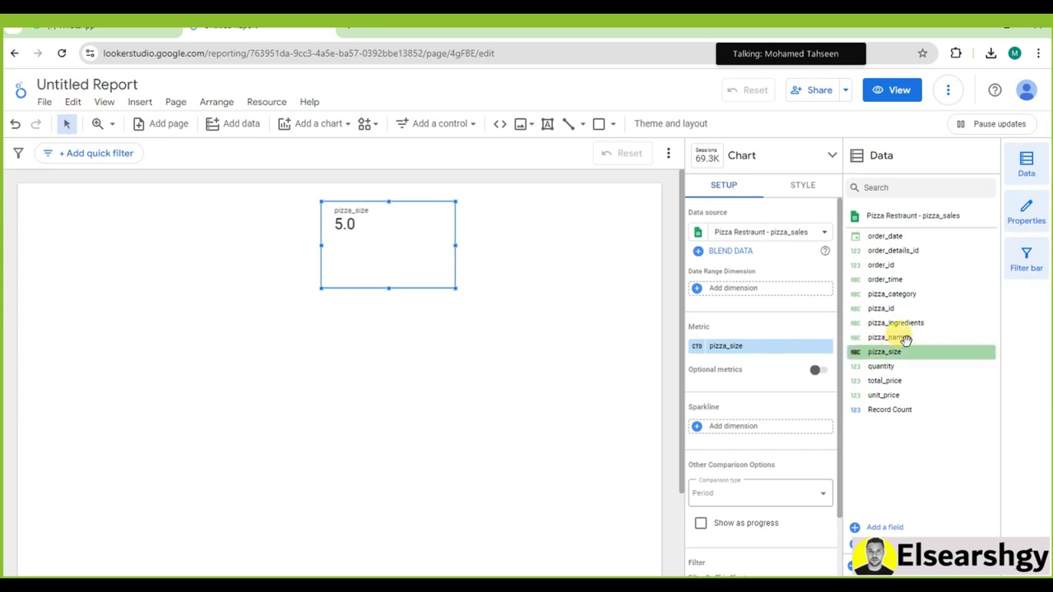
# Assign pizza_size as the scorecard's date range dimension, move the scorecard slightly down the page and use quantity as its metric
pyautogui.moveTo(909, 353); pyautogui.dragTo(731, 286)
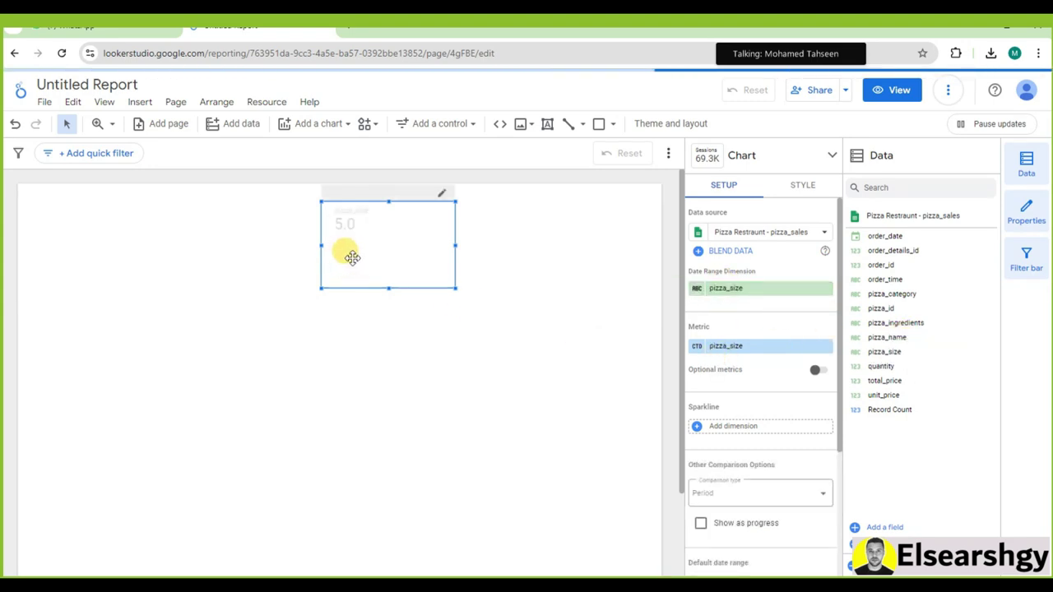
pyautogui.moveTo(358, 258); pyautogui.dragTo(420, 317)
pyautogui.moveTo(896, 352); pyautogui.dragTo(757, 345)
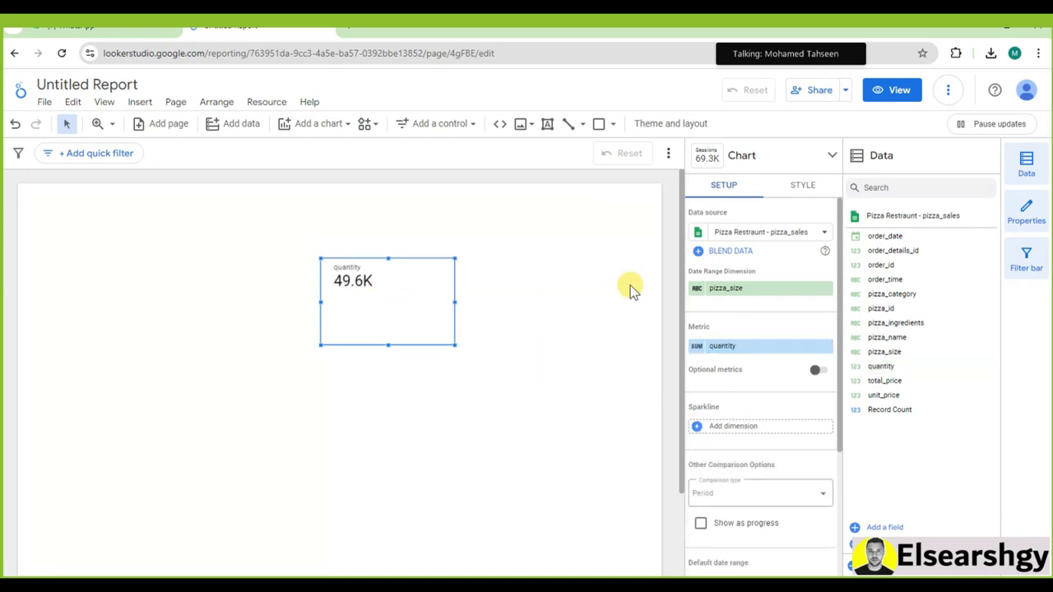
# Try decimal precisions of 1 and 2 for the quantity scorecard's primary metric
pyautogui.click(810, 186)
pyautogui.scroll(-1, 806, 395)
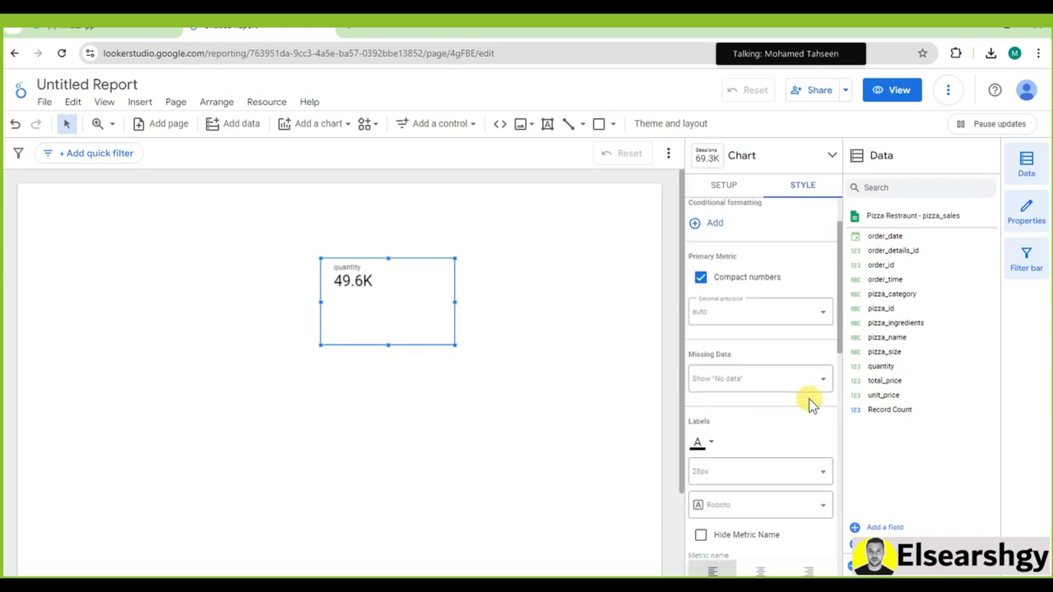
pyautogui.scroll(-1, 804, 395)
pyautogui.click(802, 245)
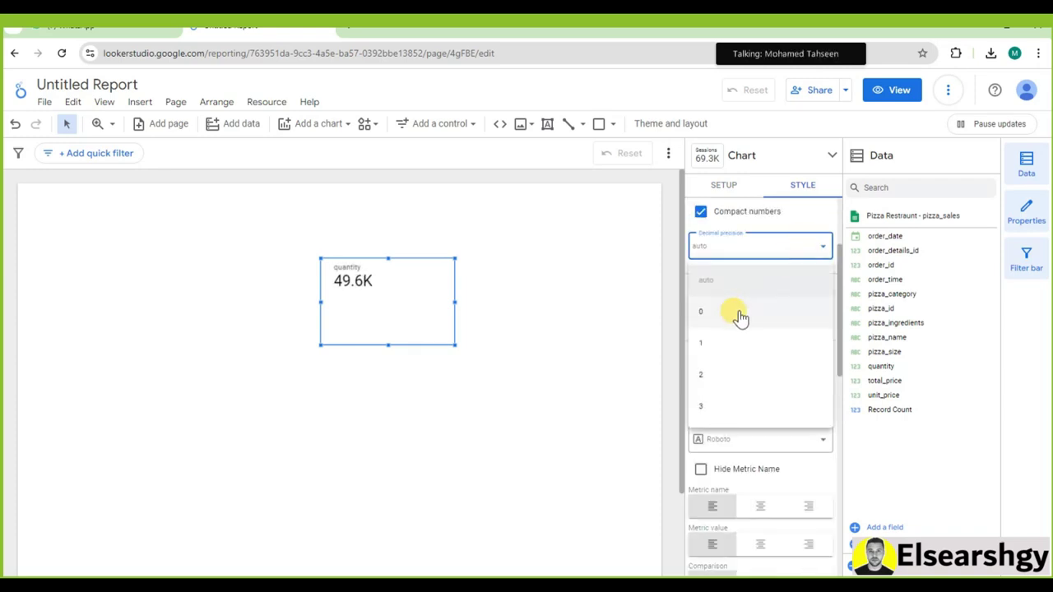
pyautogui.click(729, 343)
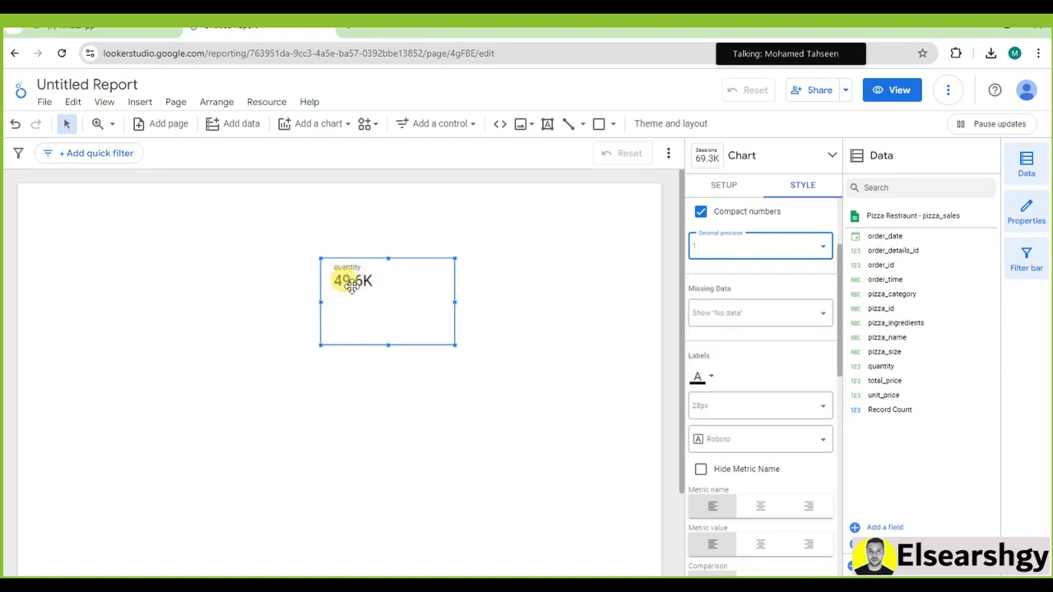
pyautogui.click(701, 244)
pyautogui.click(723, 376)
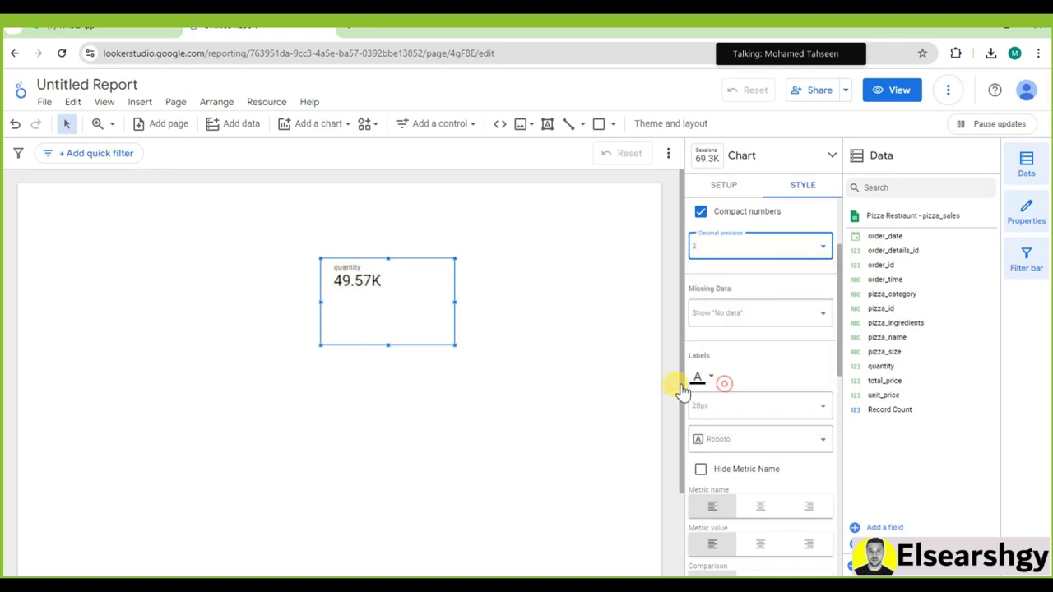
pyautogui.click(681, 242)
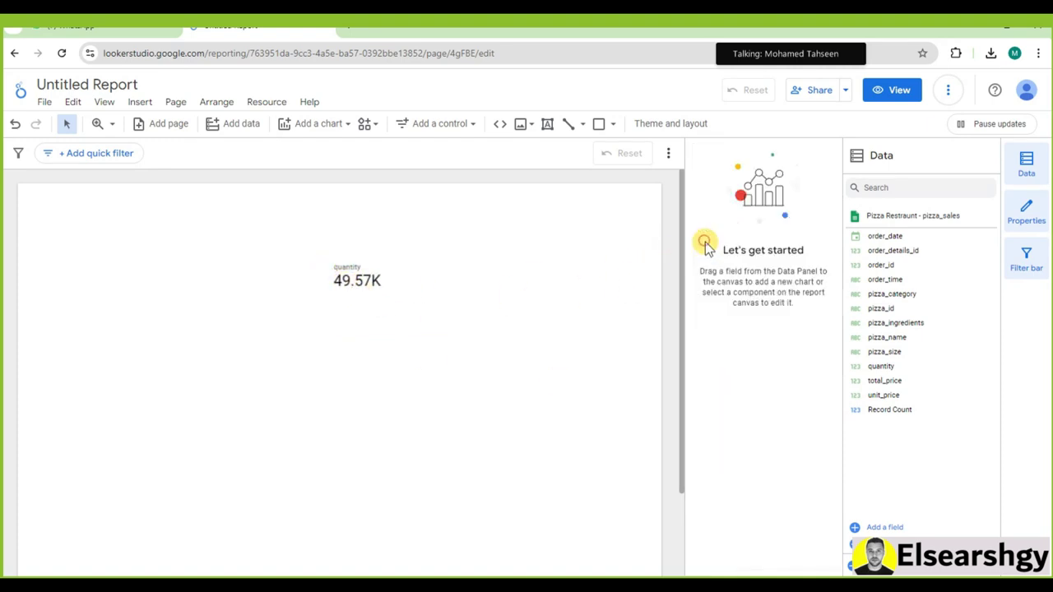
# Set the decimal precision of the quantity scorecard's primary metric to 0
pyautogui.click(375, 266)
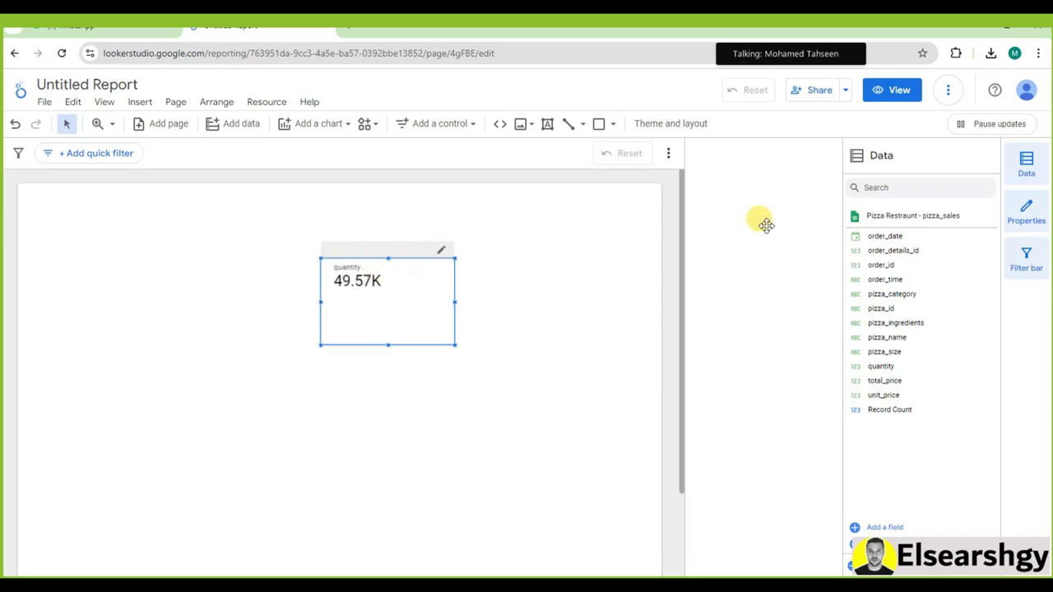
pyautogui.click(802, 186)
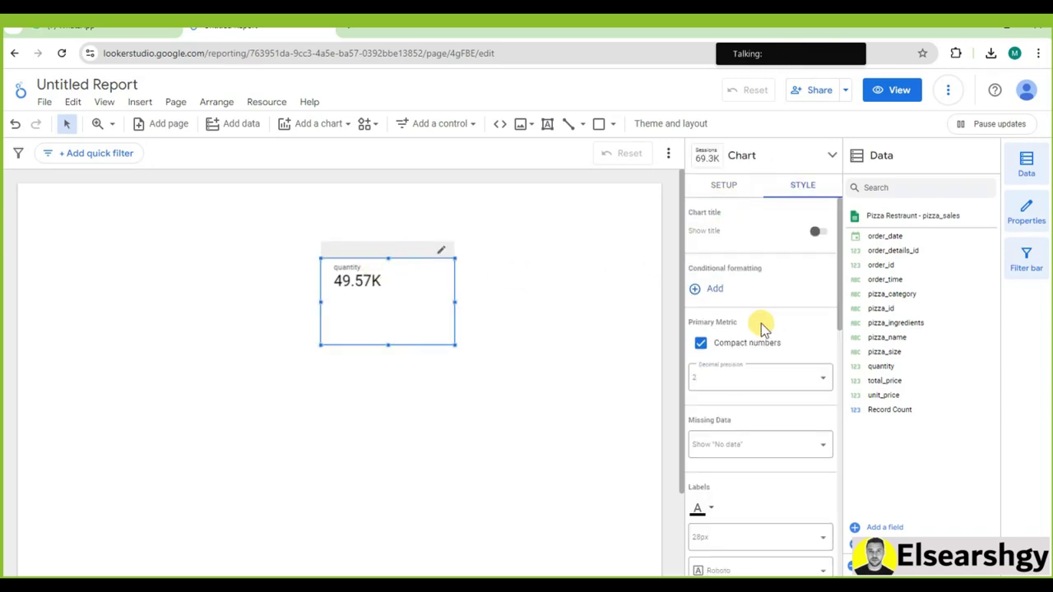
pyautogui.click(788, 380)
pyautogui.click(709, 443)
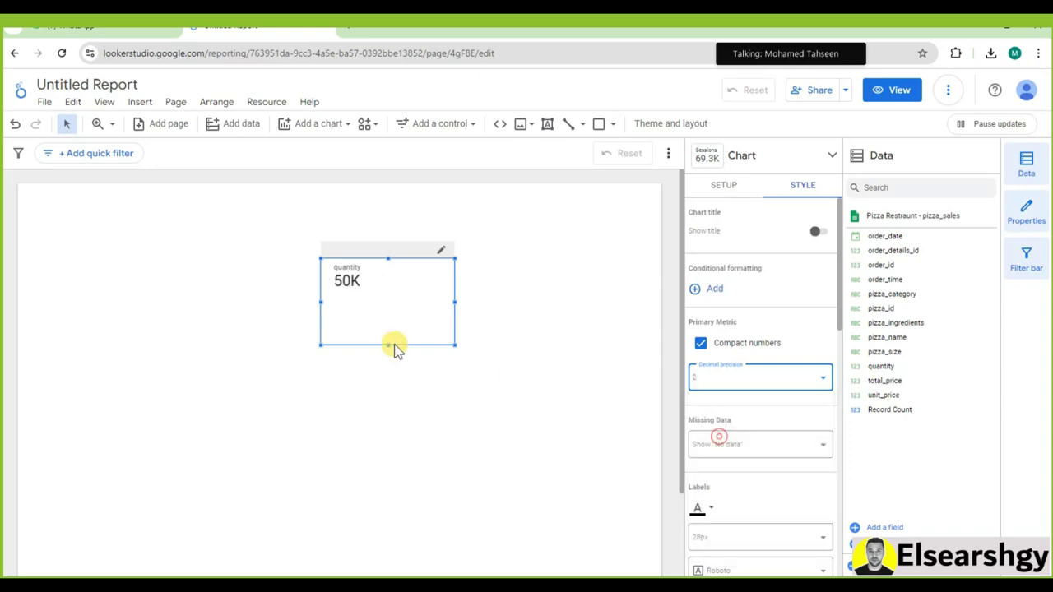
# Set the label font size of the quantity scorecard to 60px
pyautogui.scroll(-2, 775, 350)
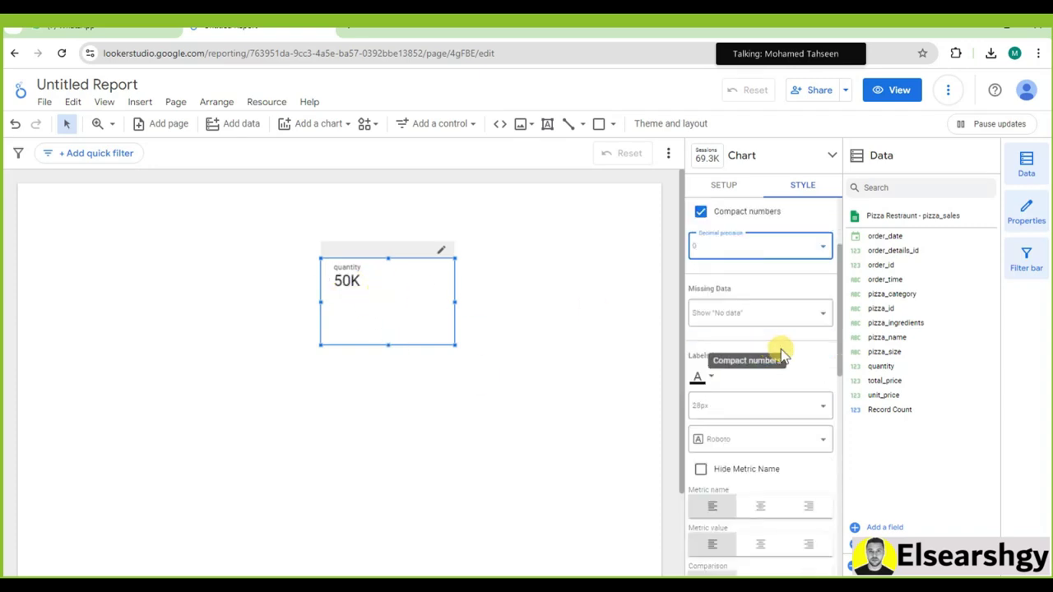
pyautogui.scroll(-2, 831, 386)
pyautogui.click(808, 276)
pyautogui.scroll(-4, 774, 387)
pyautogui.click(722, 385)
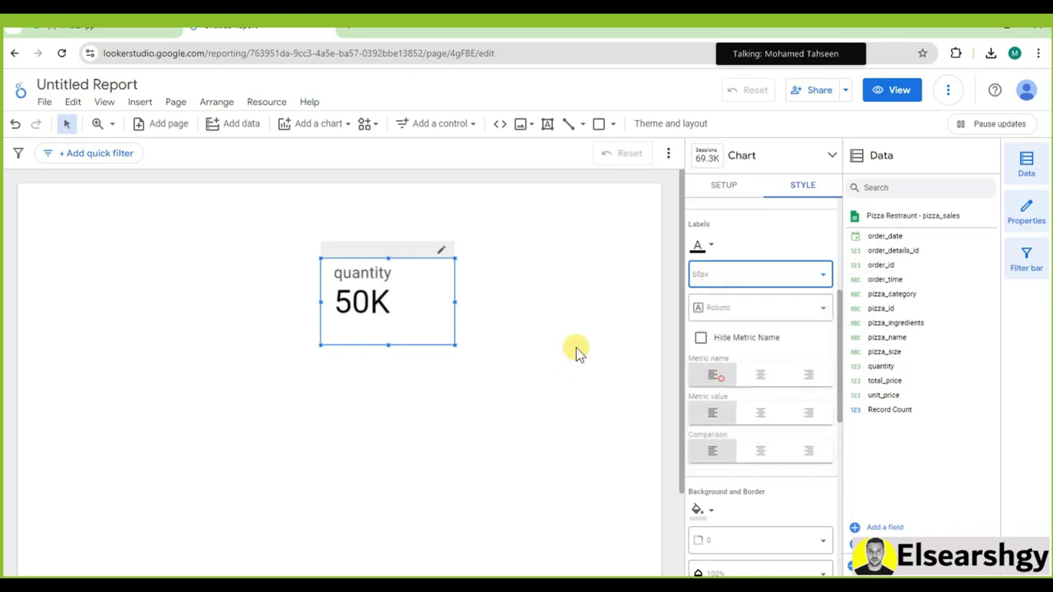
# Shrink the quantity scorecard's frame to fit closely around its label and value, and deselect it
pyautogui.moveTo(454, 343); pyautogui.dragTo(399, 325)
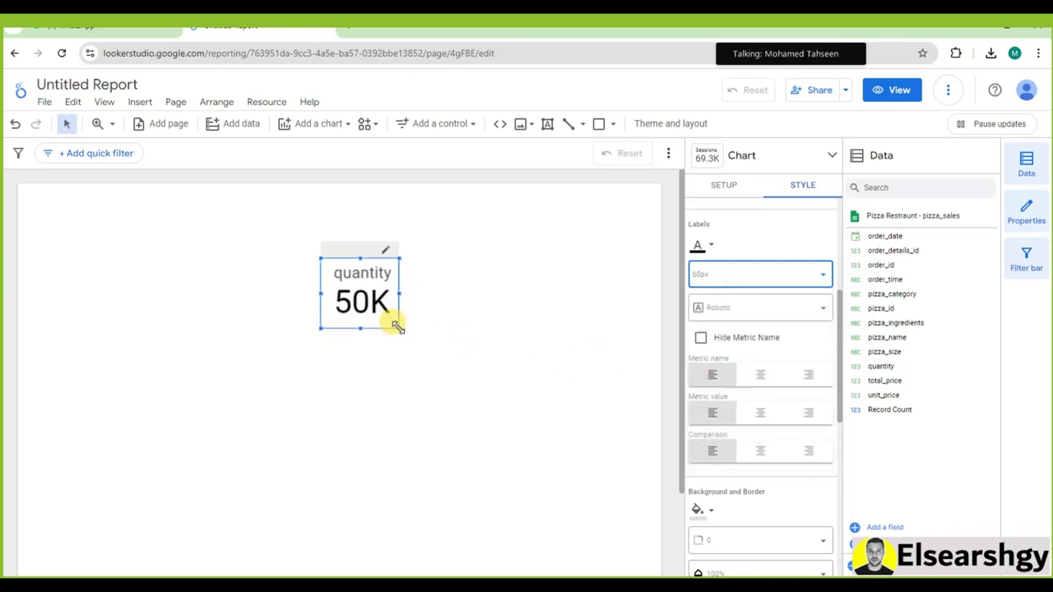
pyautogui.click(558, 200)
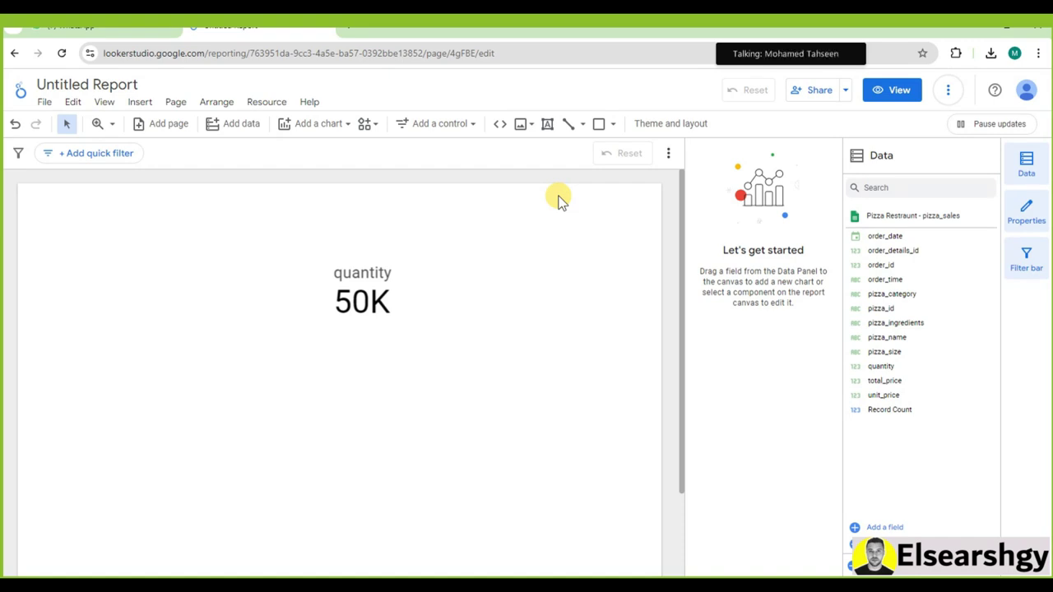
# Set the report's link sharing to Public and save the sharing settings
pyautogui.click(814, 92)
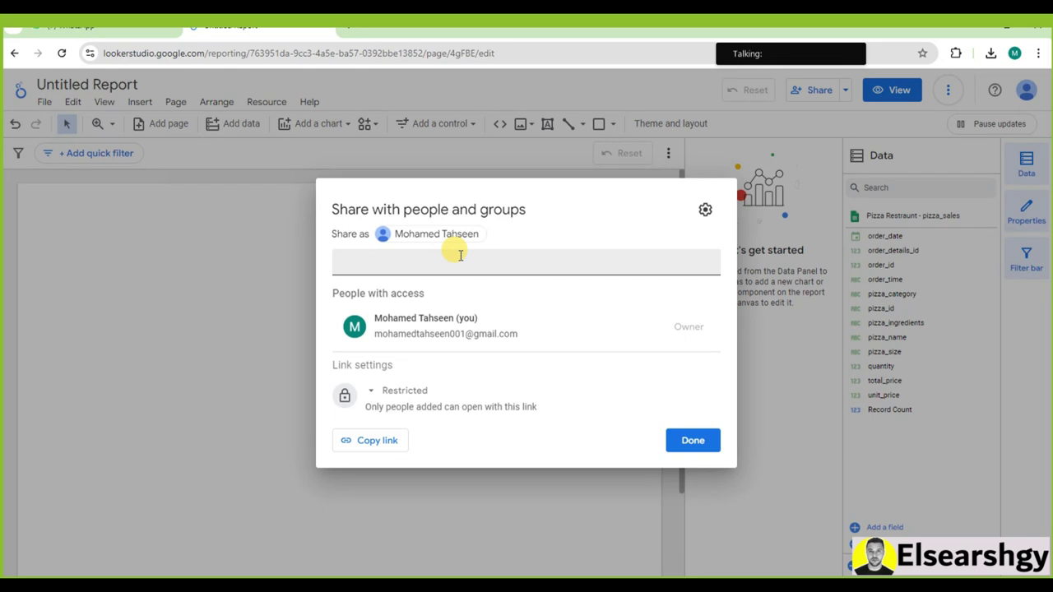
pyautogui.click(368, 393)
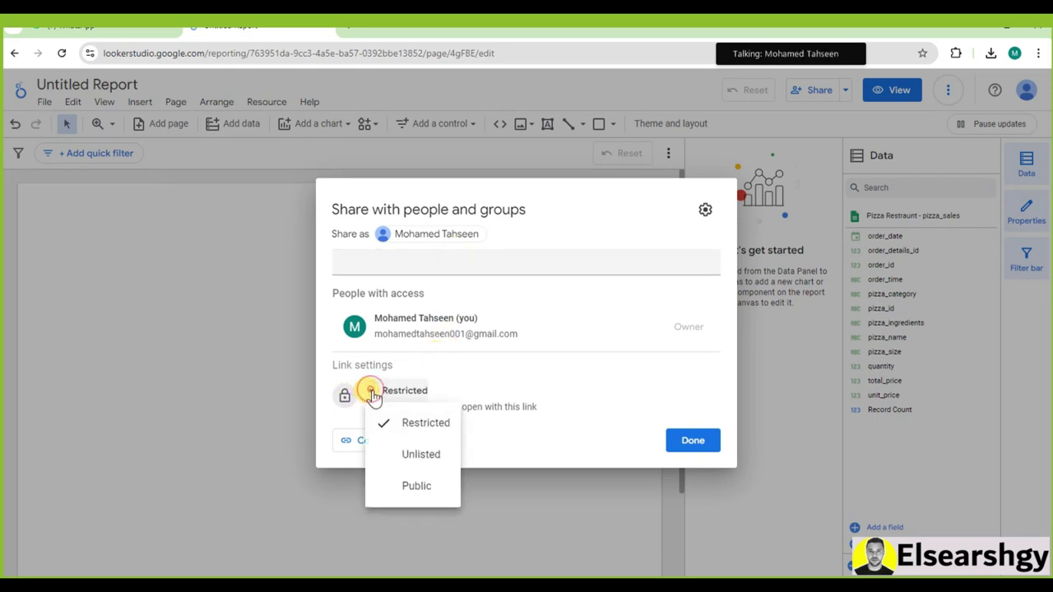
pyautogui.click(430, 491)
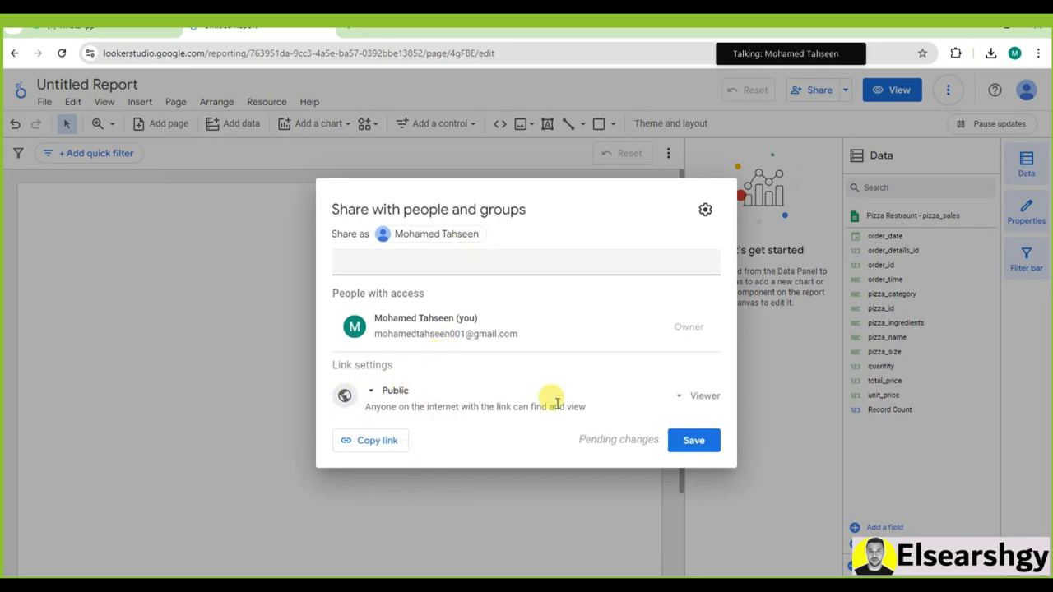
pyautogui.click(693, 442)
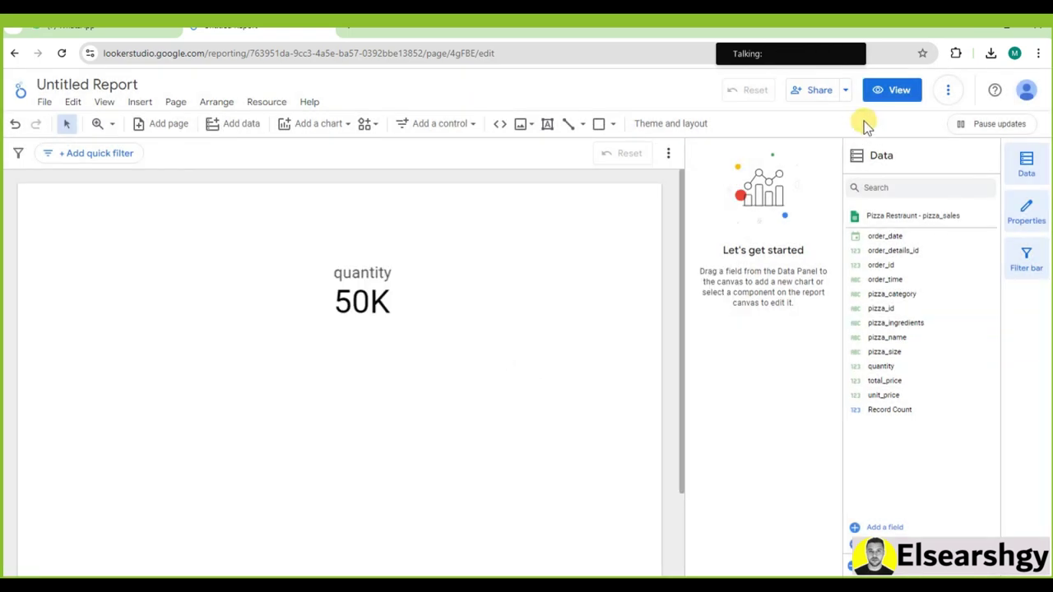
# Copy the report's link from its sharing settings
pyautogui.click(885, 98)
pyautogui.click(884, 96)
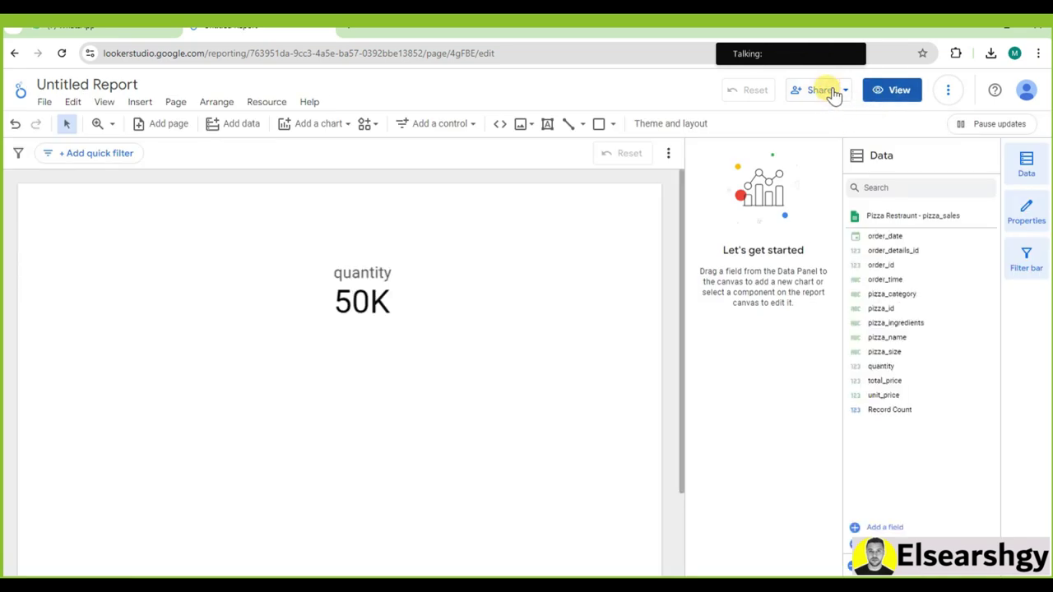
pyautogui.click(833, 95)
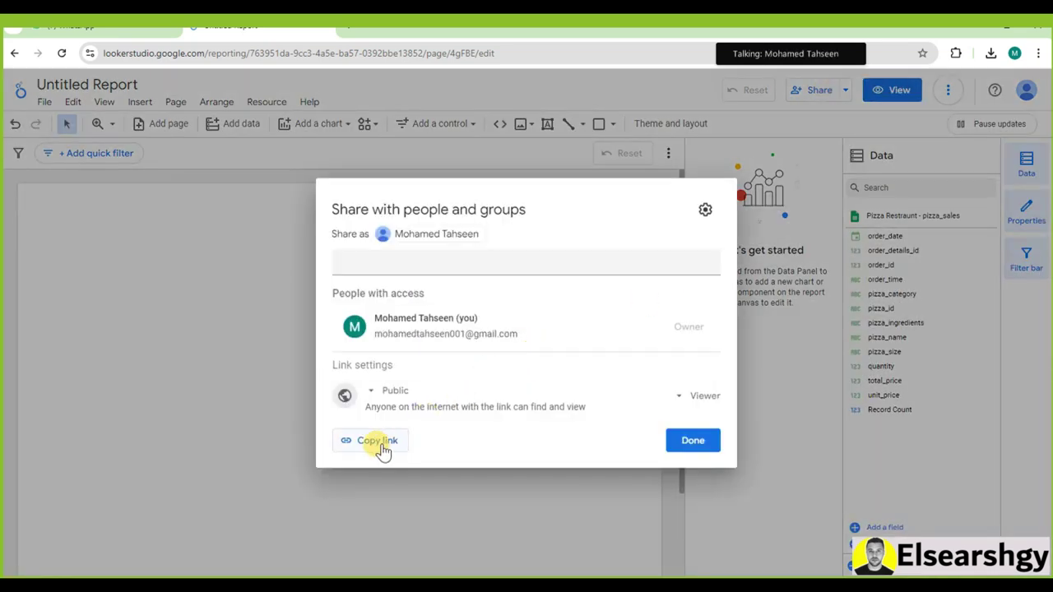
pyautogui.click(381, 444)
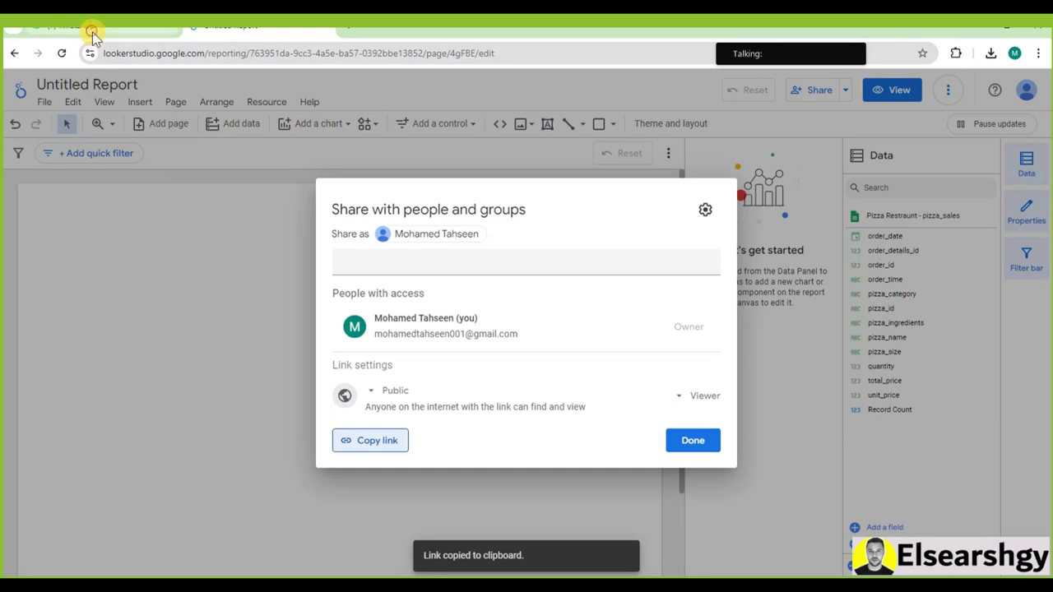
# Check WhatsApp Web in the other browser tab, finish the report's sharing dialog and return to the report
pyautogui.click(93, 29)
pyautogui.click(296, 32)
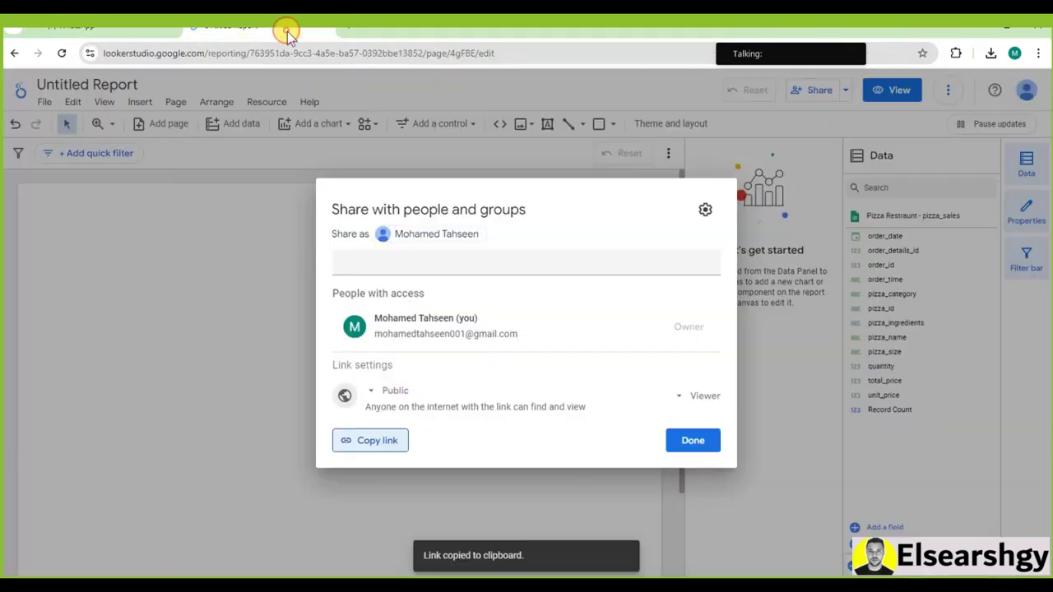
pyautogui.click(117, 31)
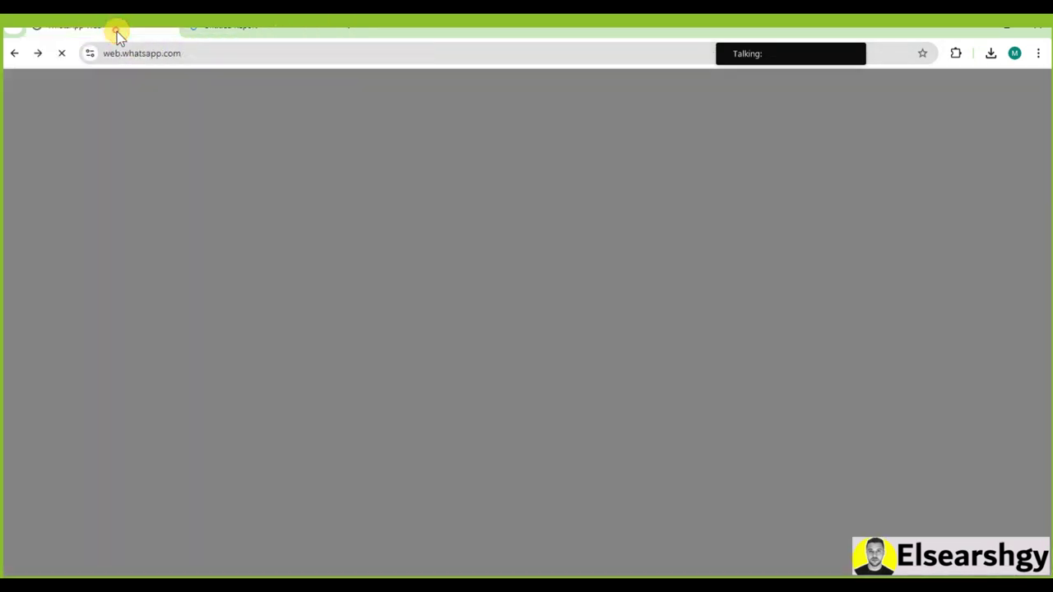
pyautogui.click(218, 30)
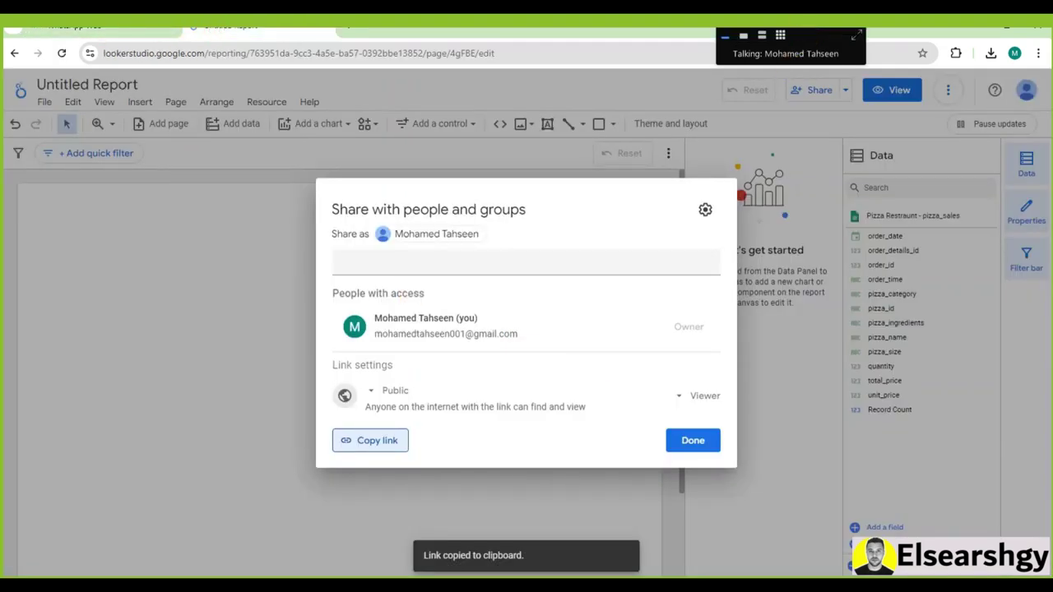
pyautogui.click(91, 31)
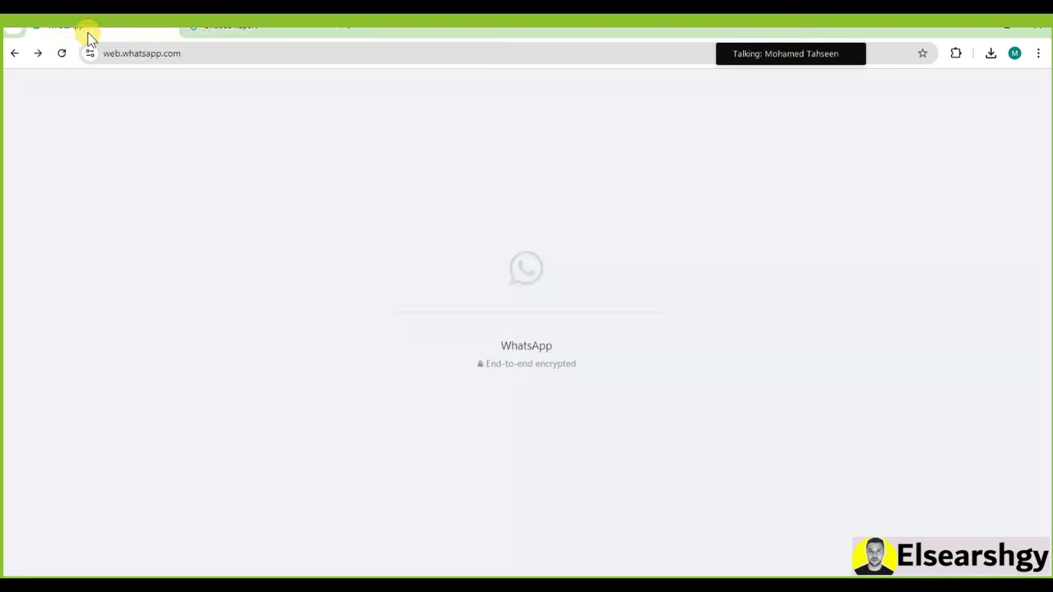
pyautogui.click(209, 30)
pyautogui.moveTo(210, 36)
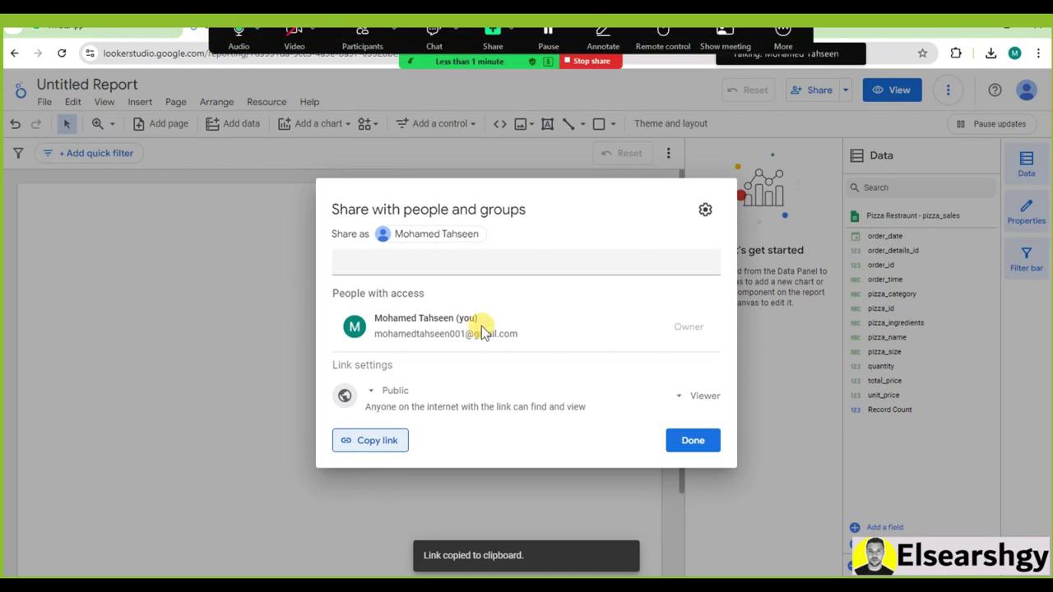
pyautogui.click(691, 436)
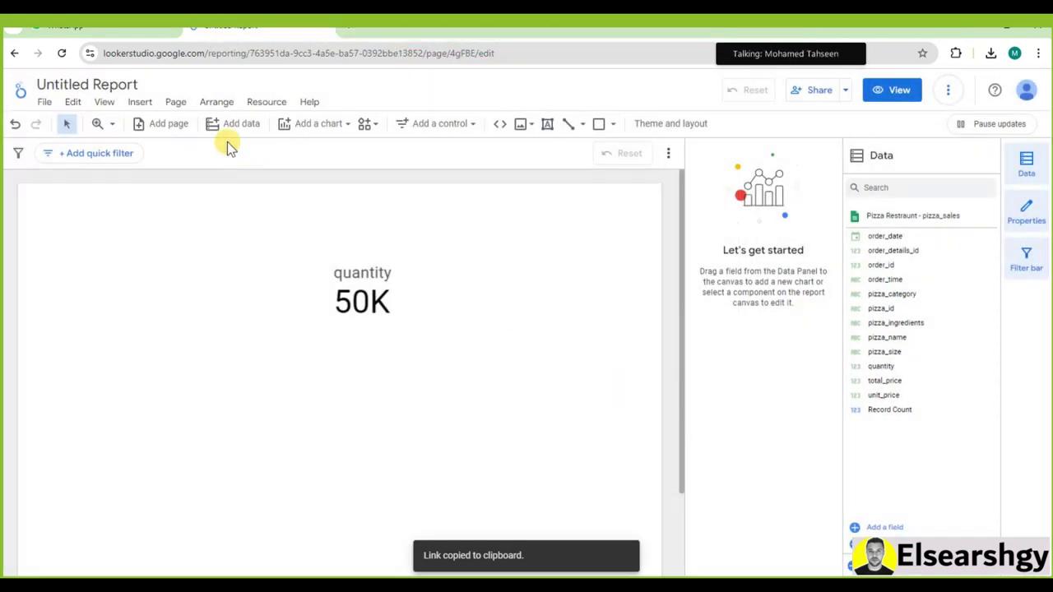
pyautogui.click(95, 32)
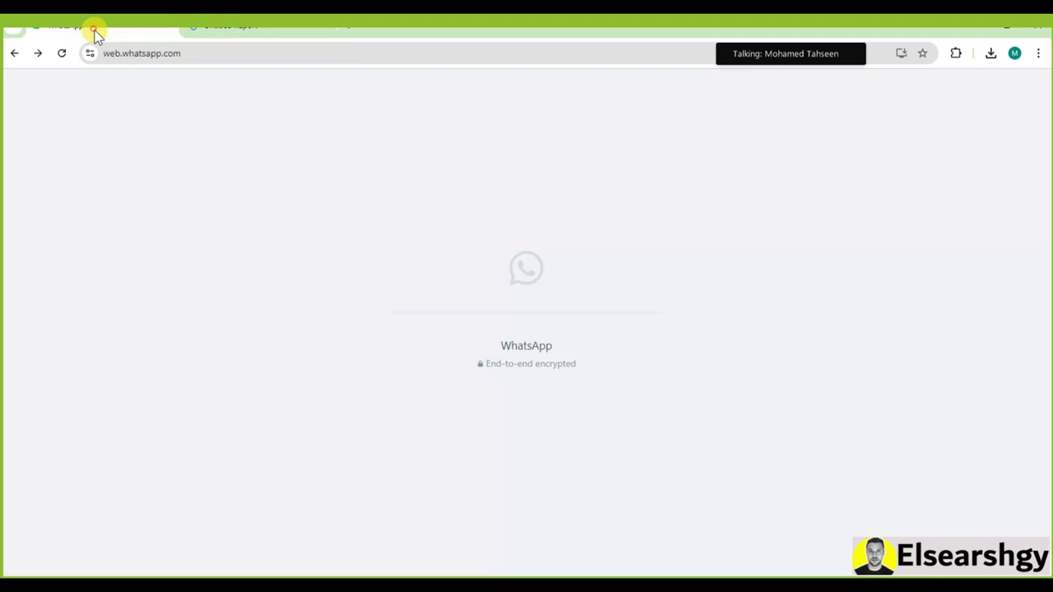
pyautogui.click(231, 31)
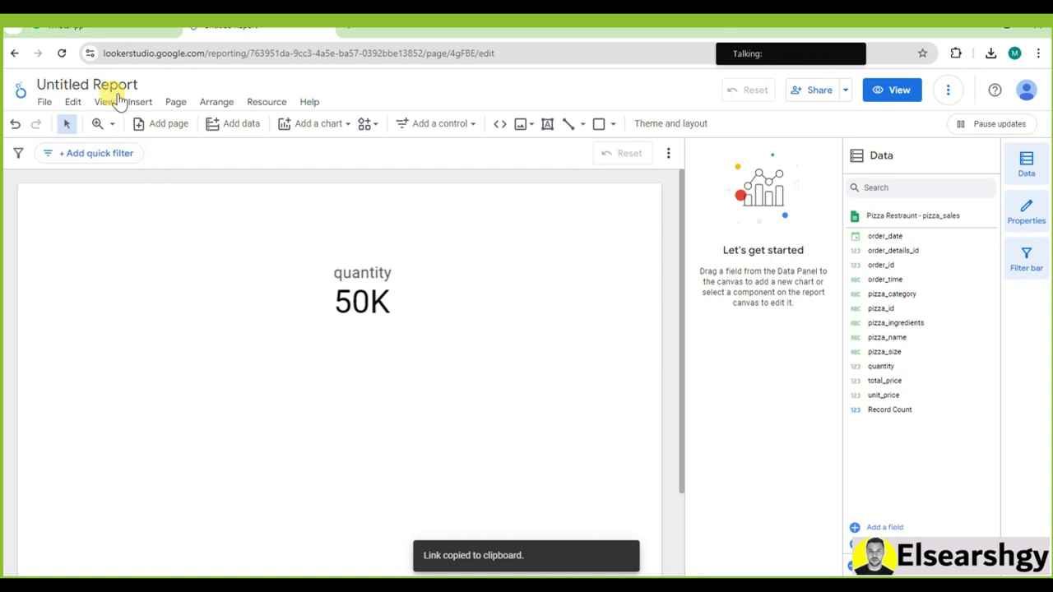
pyautogui.click(94, 33)
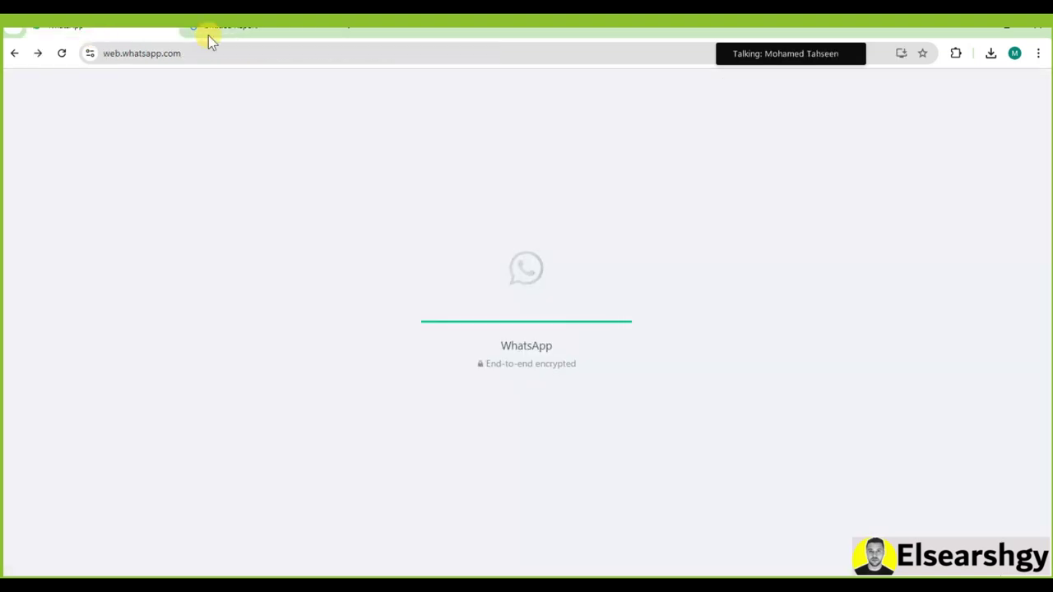
pyautogui.click(247, 35)
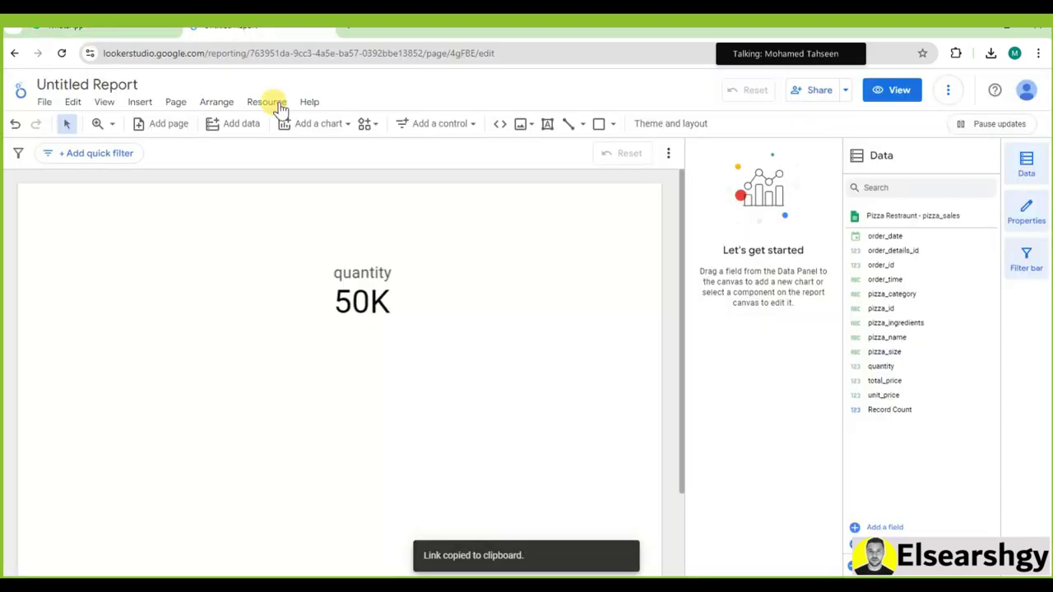
# Examine the quantity scorecard's available metric fields and the aggregation settings of its quantity metric
pyautogui.click(390, 293)
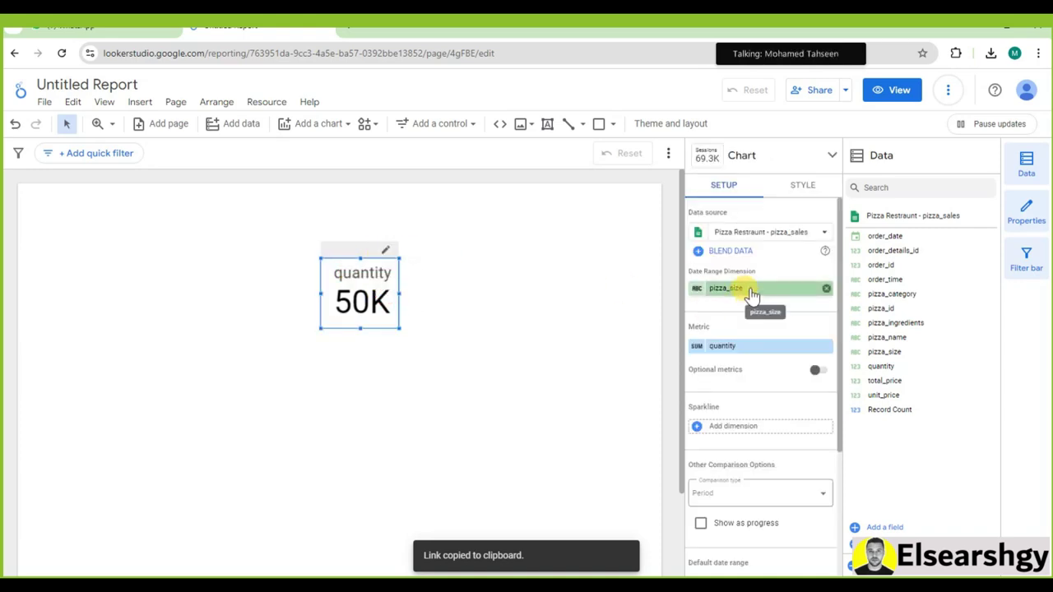
pyautogui.click(732, 347)
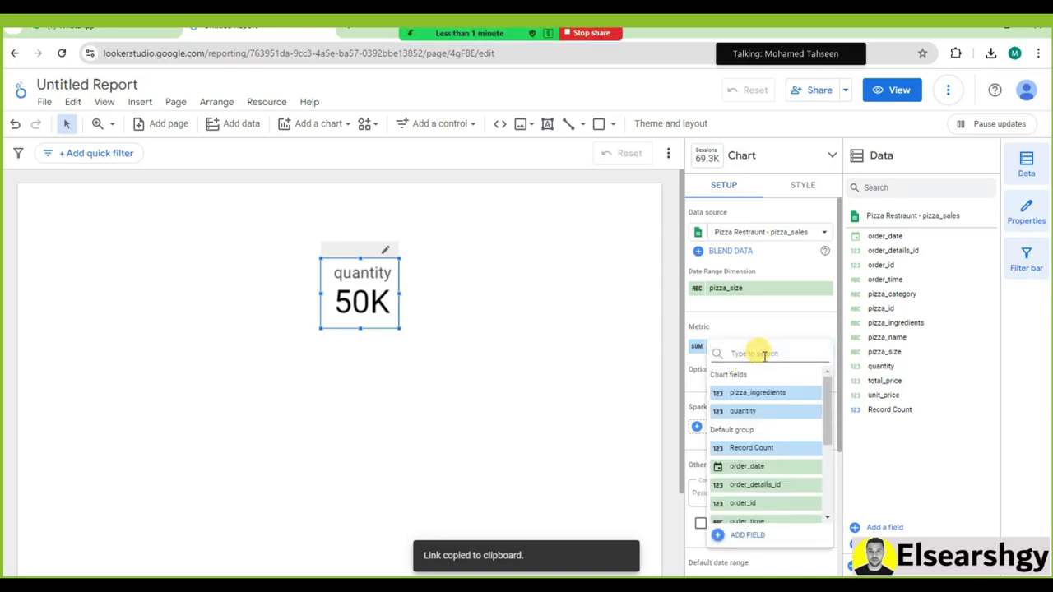
pyautogui.click(655, 335)
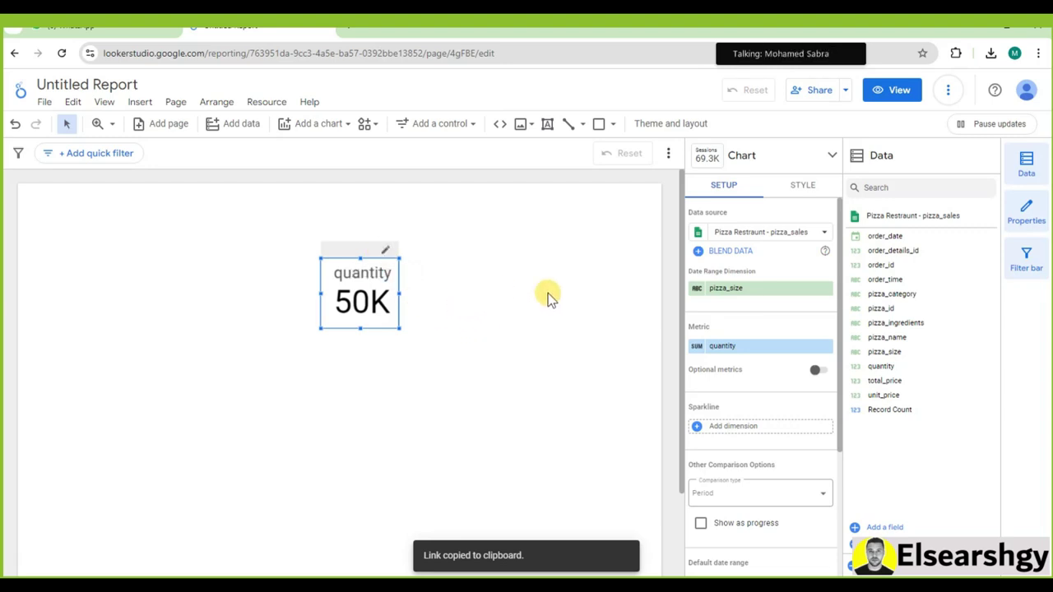
pyautogui.click(697, 346)
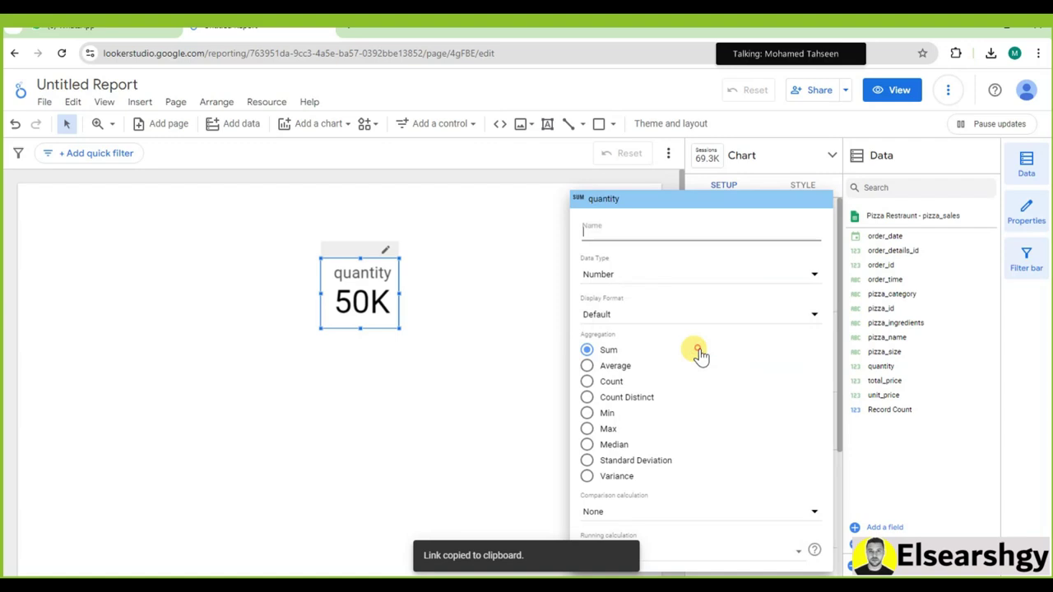
pyautogui.click(527, 285)
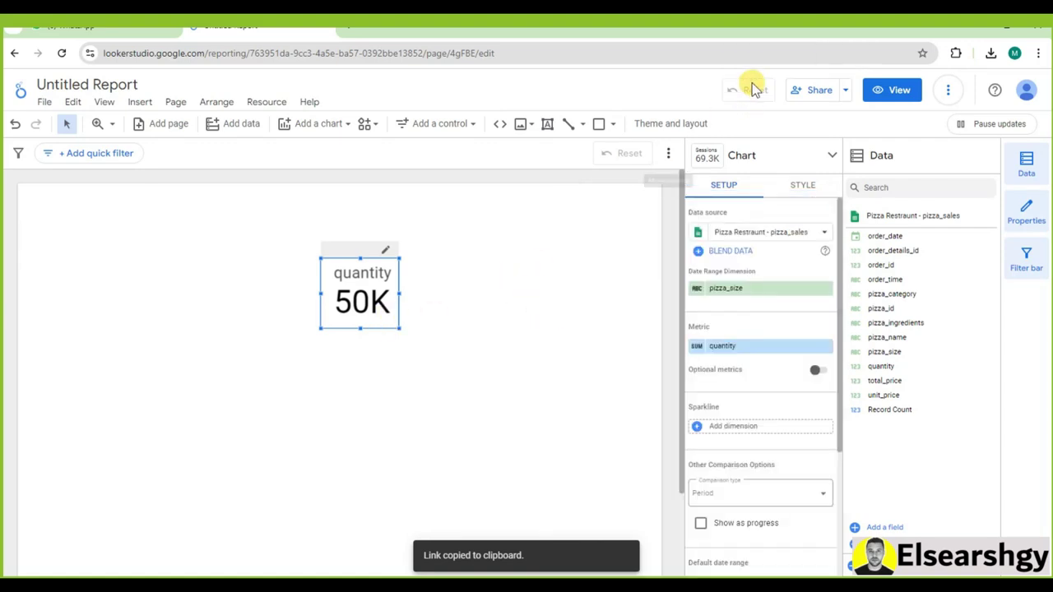
pyautogui.click(684, 201)
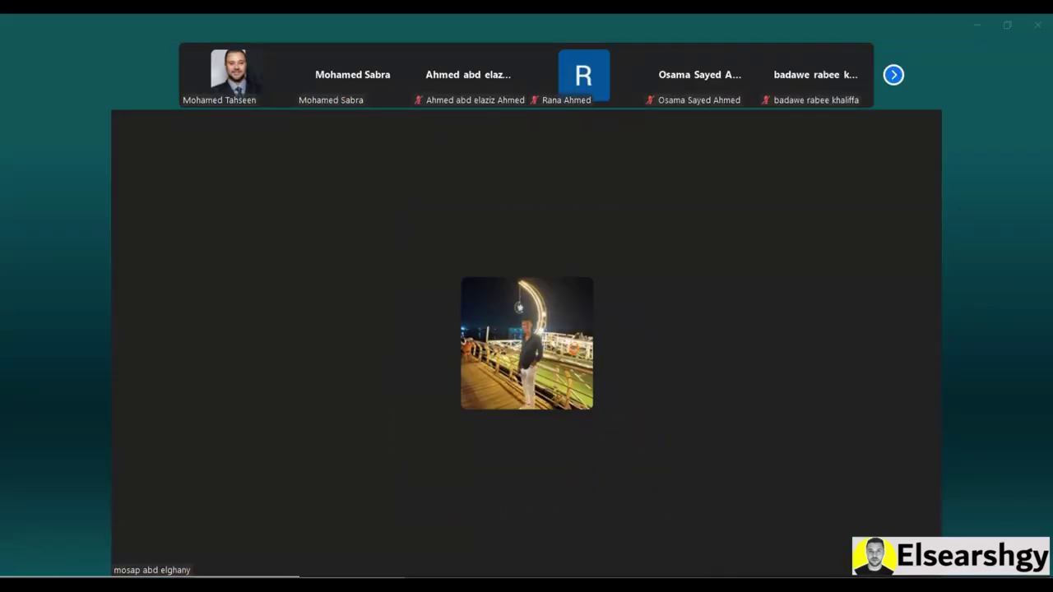
# Switch from the report to the Zoom meeting, closing the Zoom Workplace home window
pyautogui.moveTo(246, 577)
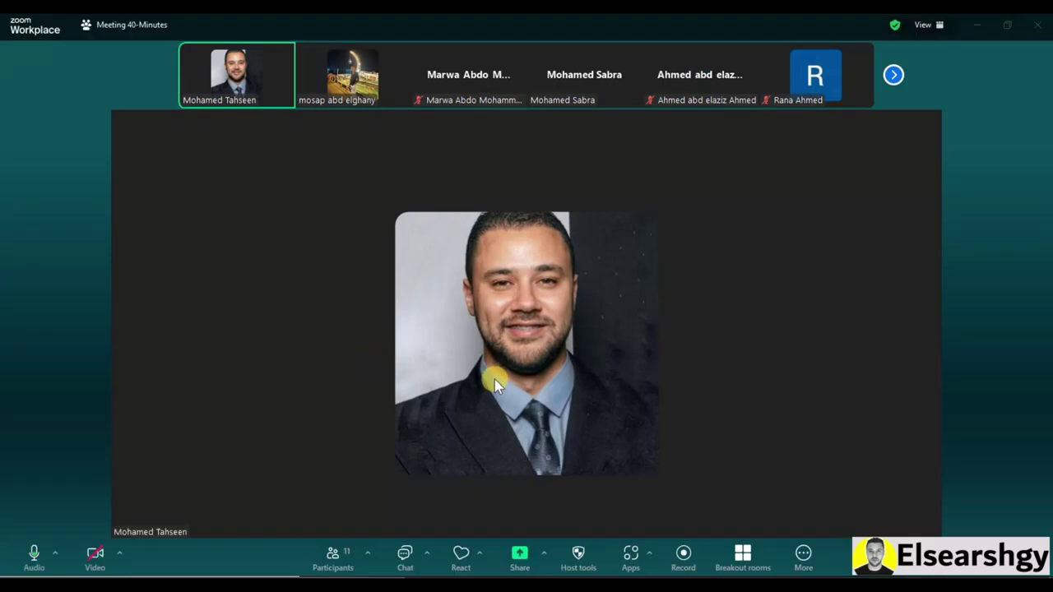
pyautogui.click(285, 573)
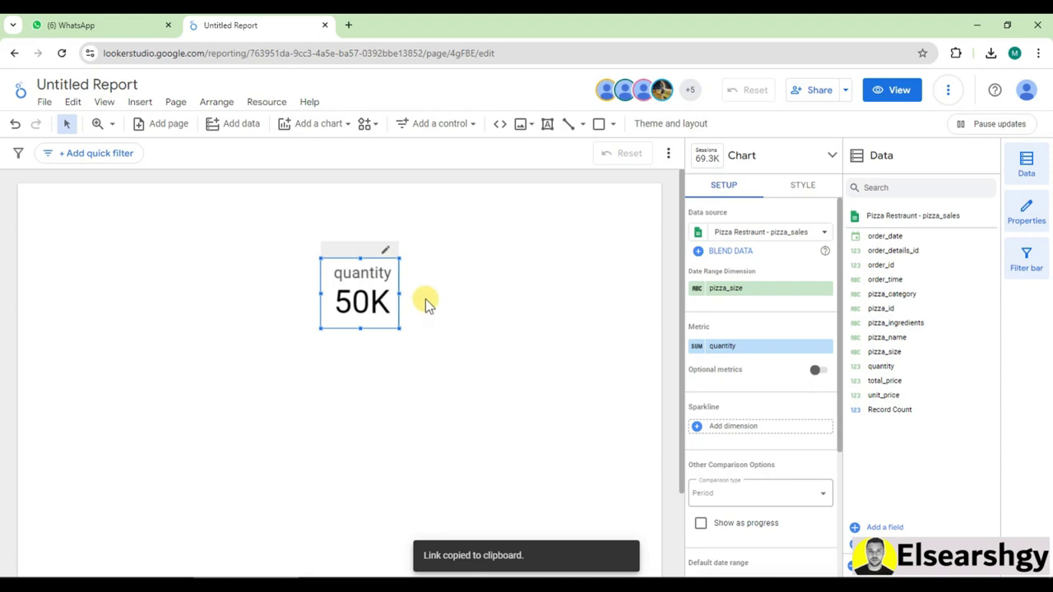
pyautogui.click(433, 265)
pyautogui.click(371, 276)
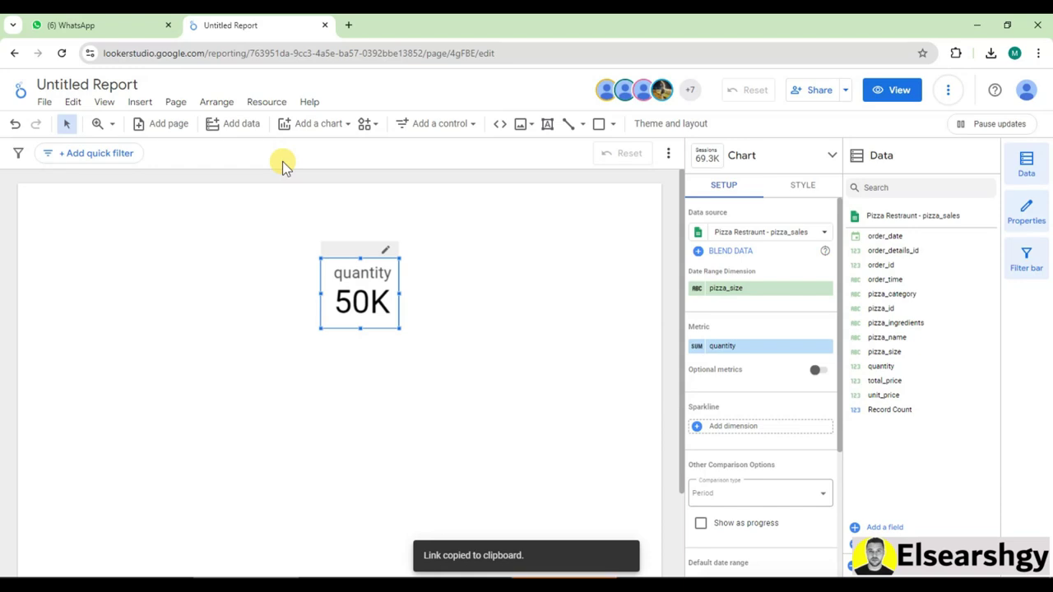
pyautogui.click(564, 578)
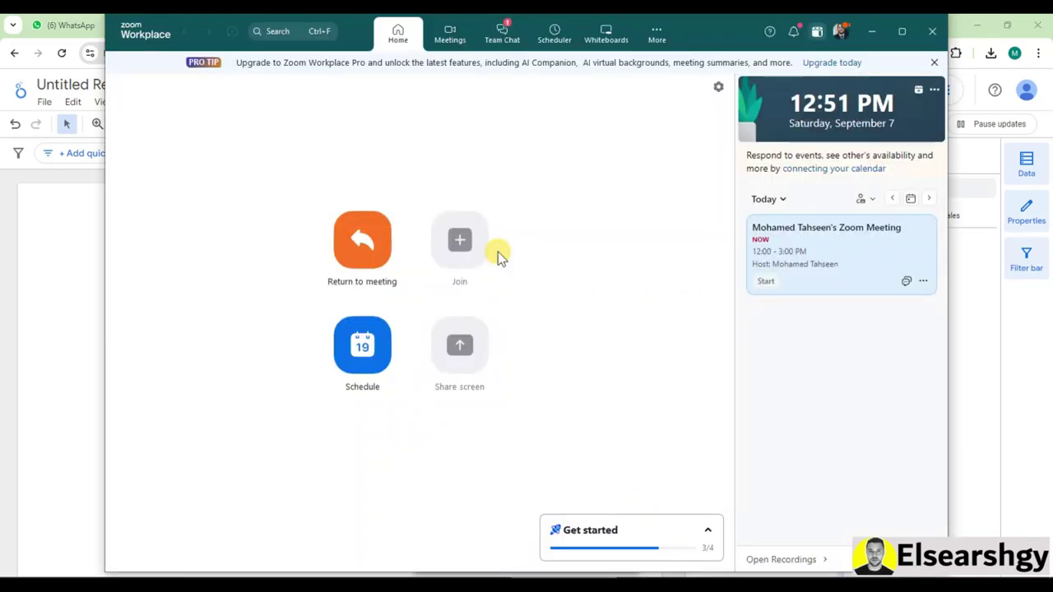
pyautogui.click(936, 35)
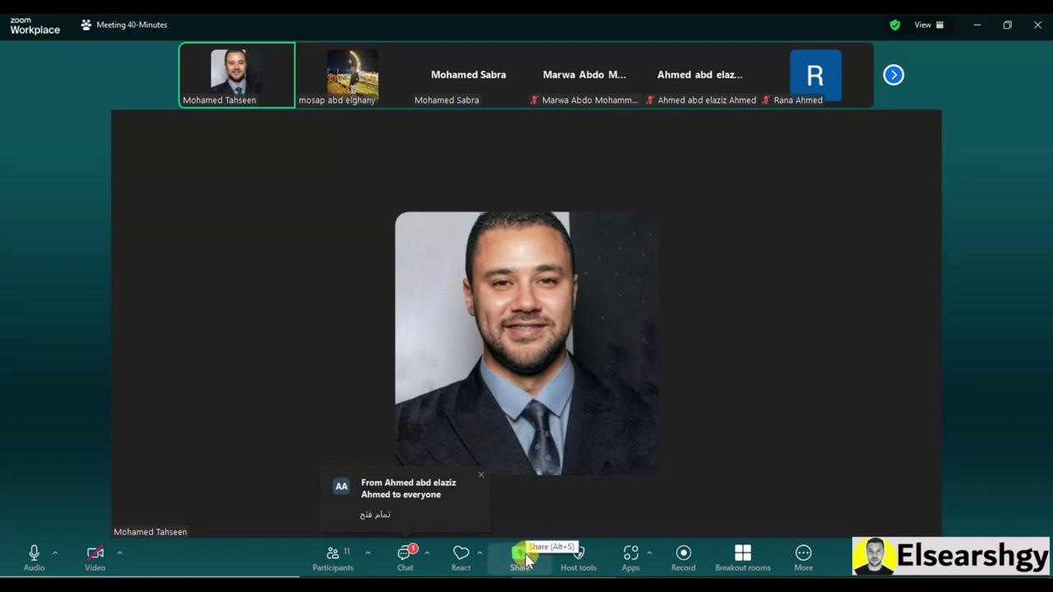
# Start sharing a portion of the screen with the Zoom meeting participants
pyautogui.click(522, 558)
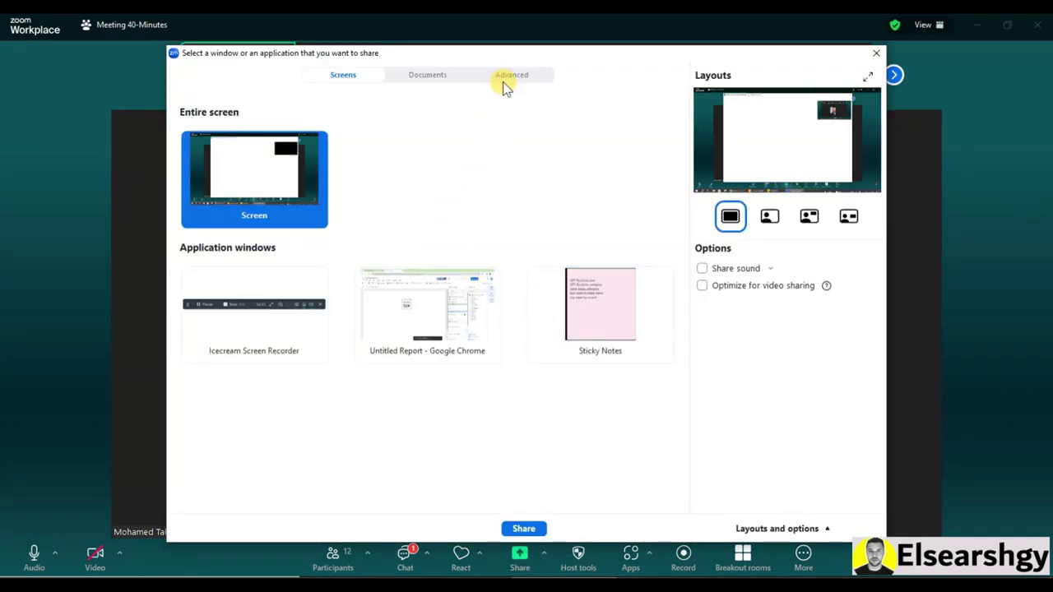
pyautogui.click(544, 552)
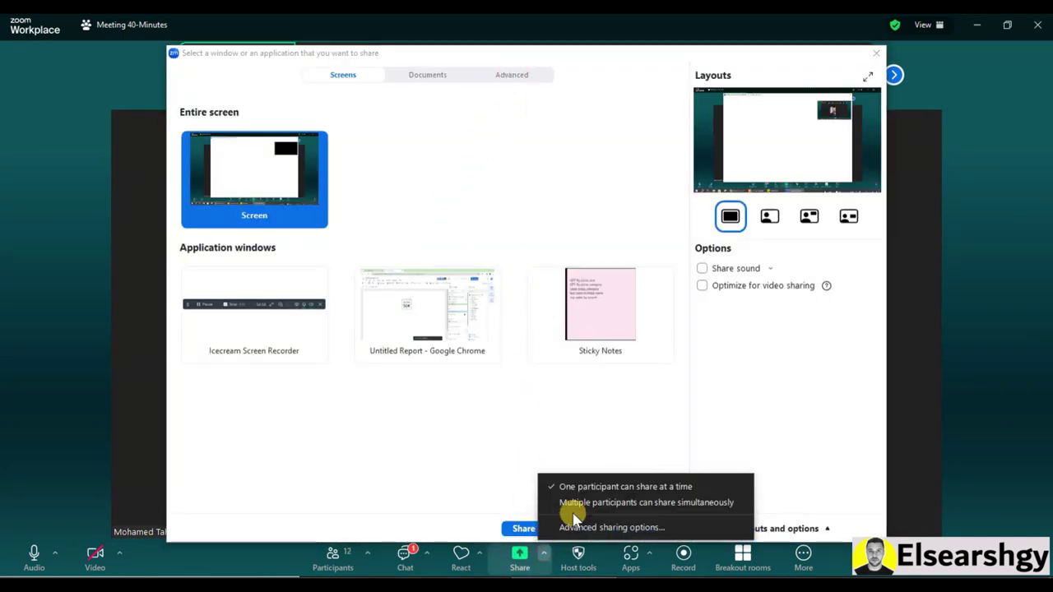
pyautogui.click(528, 416)
pyautogui.click(509, 75)
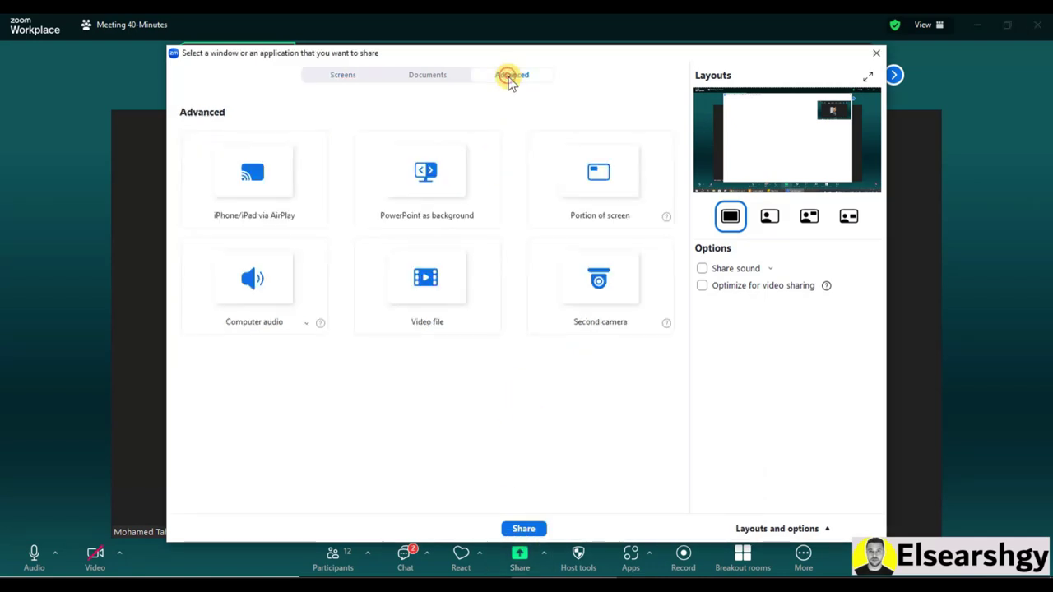
pyautogui.doubleClick(592, 216)
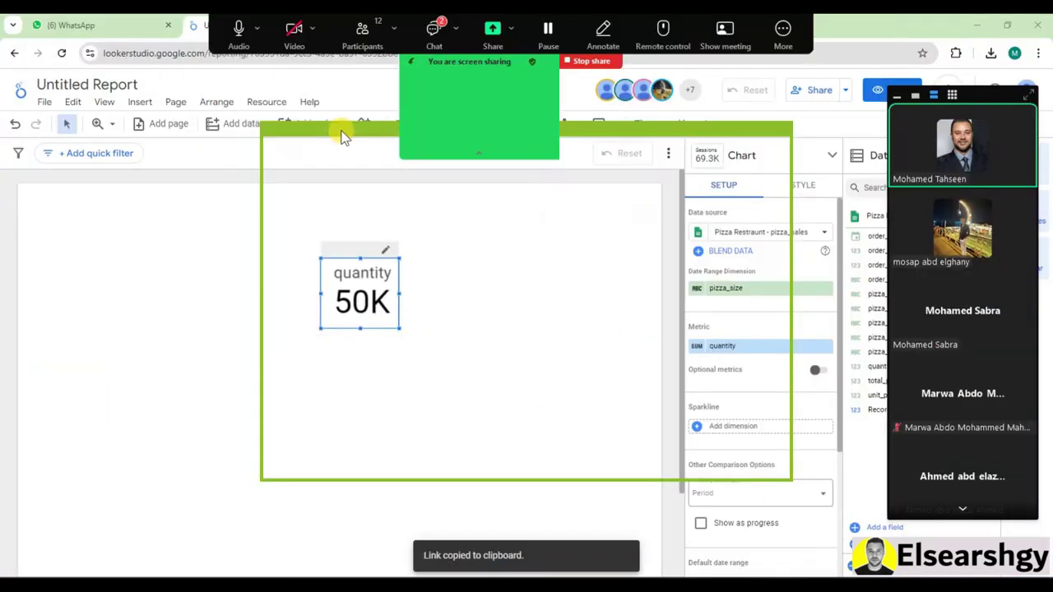
# Enlarge the shared screen area to cover the whole report window and collapse the participants' video thumbnails
pyautogui.moveTo(263, 127); pyautogui.dragTo(0, 22)
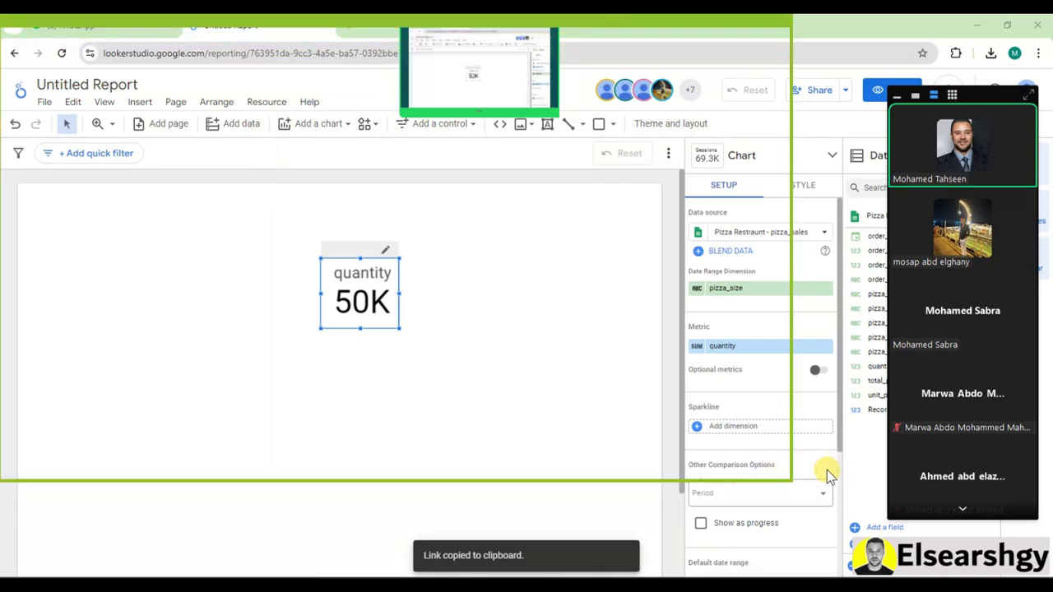
pyautogui.moveTo(788, 478); pyautogui.dragTo(1050, 574)
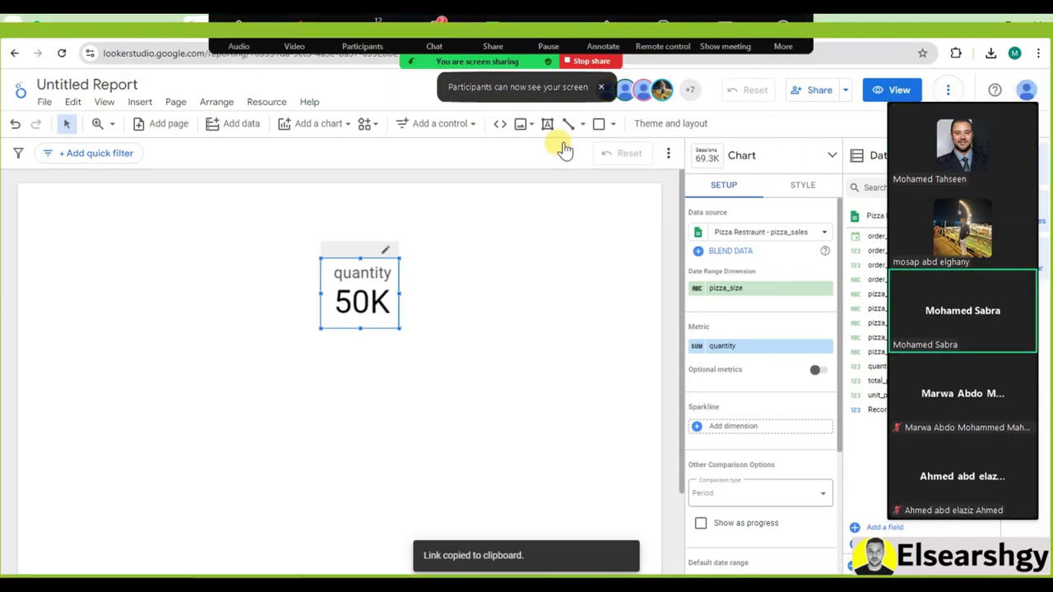
pyautogui.click(553, 234)
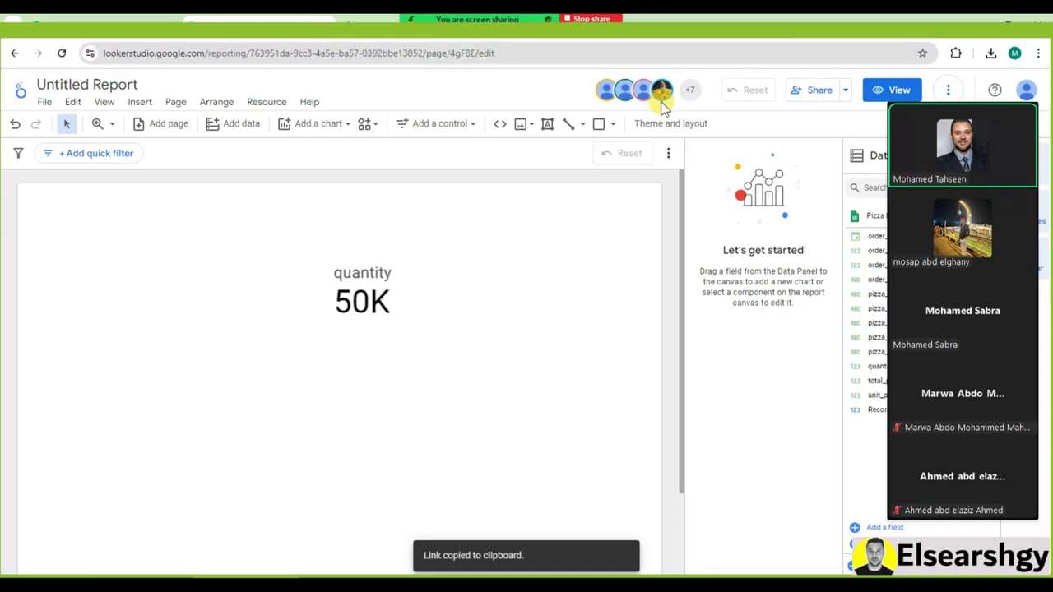
pyautogui.moveTo(992, 102)
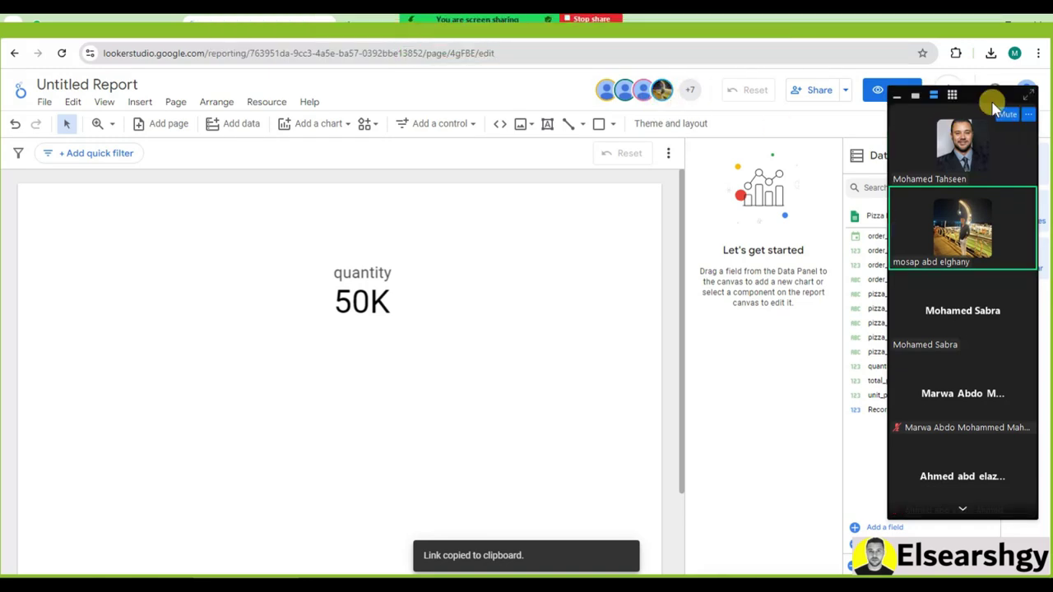
pyautogui.click(899, 96)
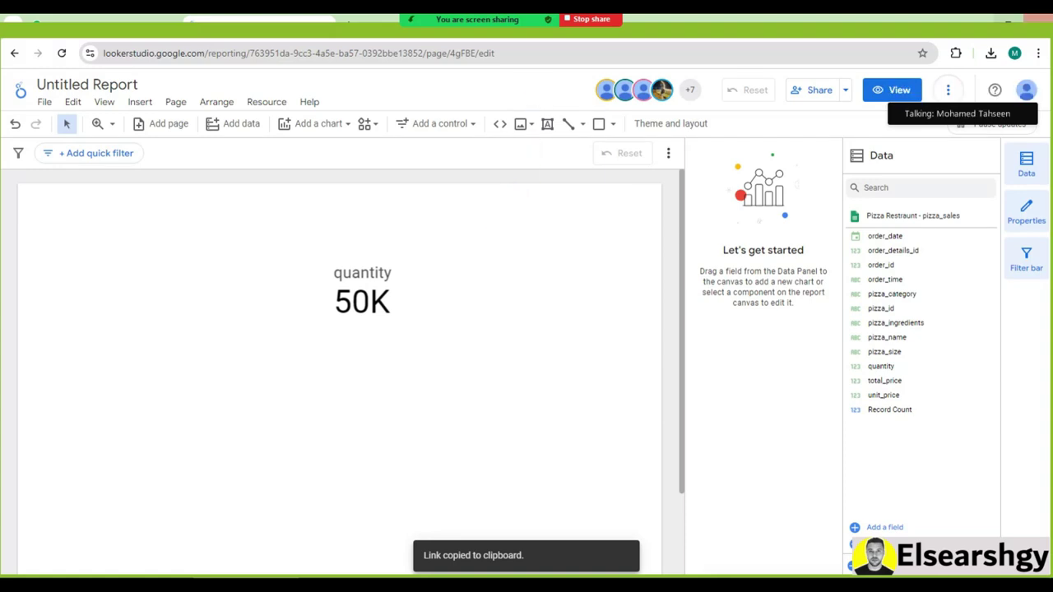
# Review the list of planned report charts in Sticky Notes, then return to the report
pyautogui.click(383, 277)
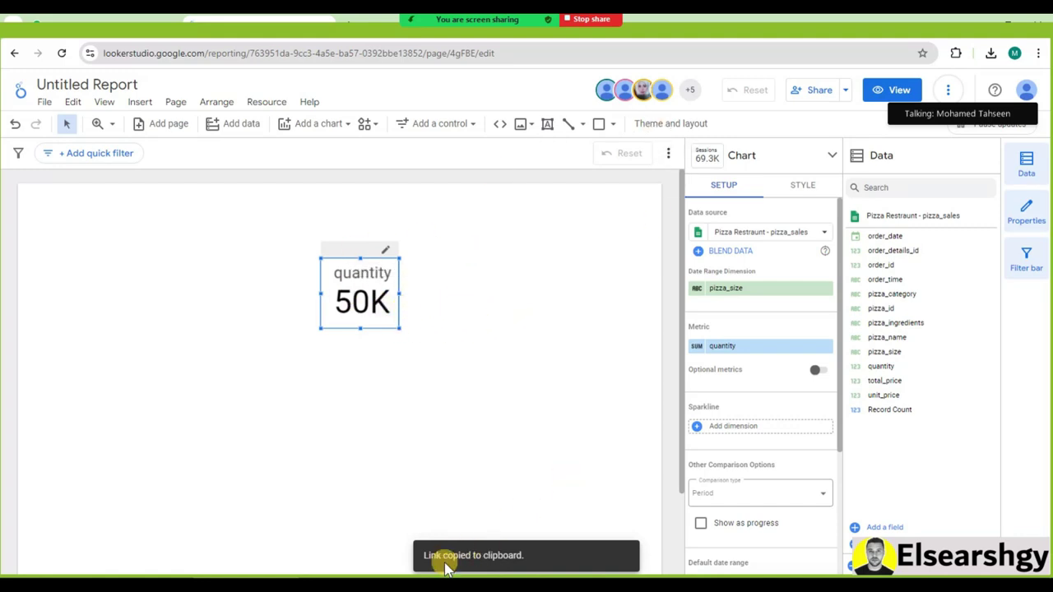
pyautogui.hotkey('alt', 'Tab')
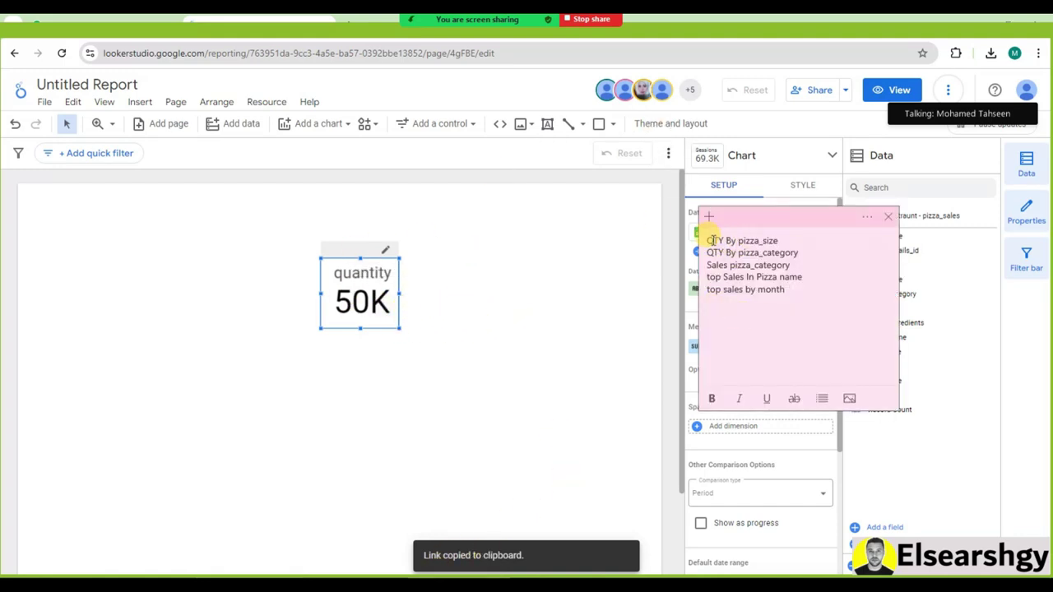
pyautogui.click(374, 360)
# Rename the quantity scorecard's metric as QTY, keeping the Sum aggregation
pyautogui.click(357, 301)
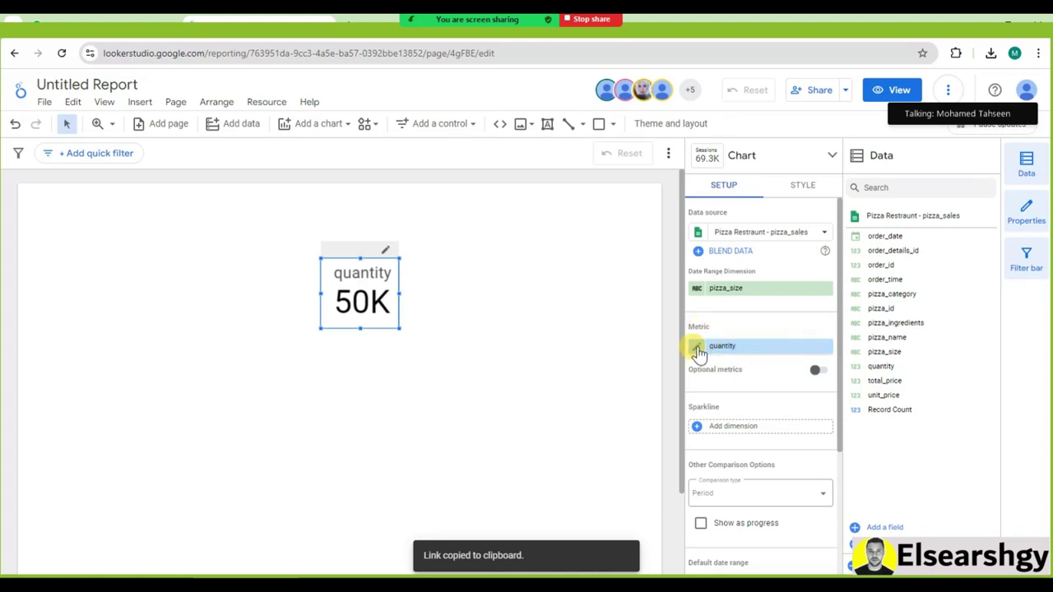
pyautogui.click(697, 351)
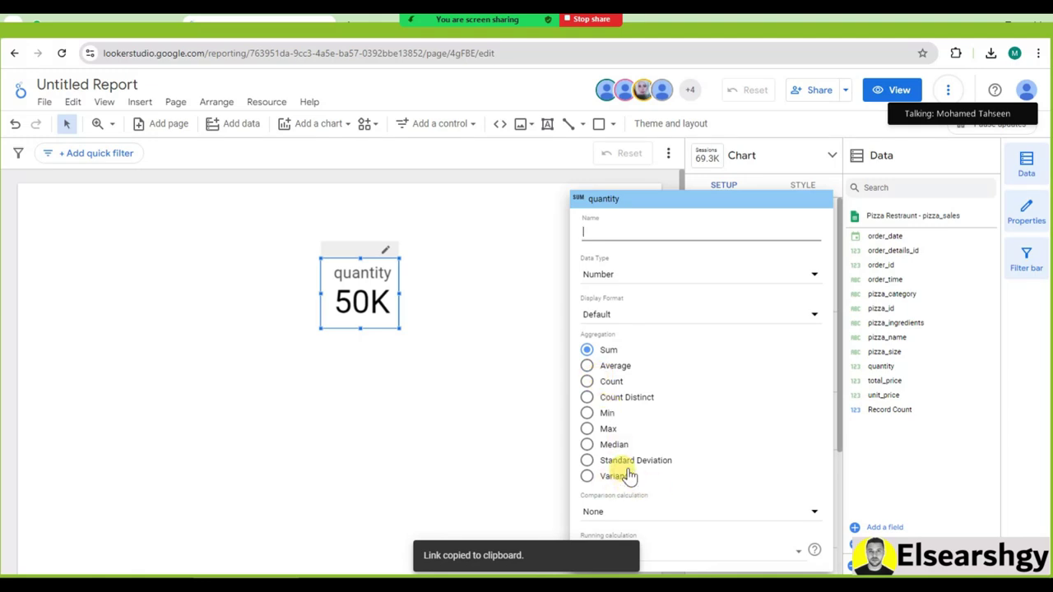
pyautogui.click(606, 232)
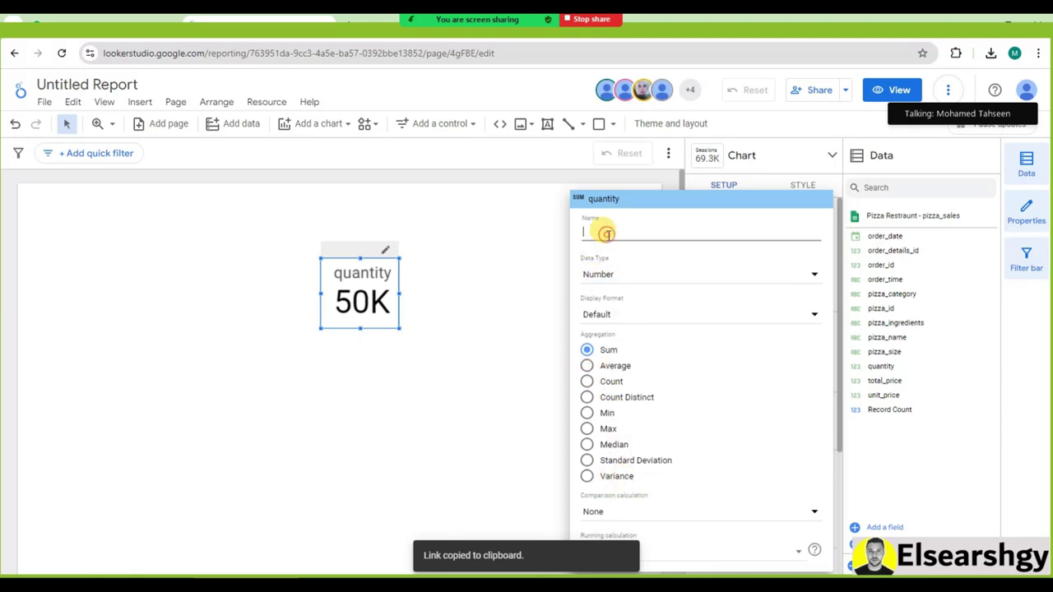
pyautogui.write('QTY')
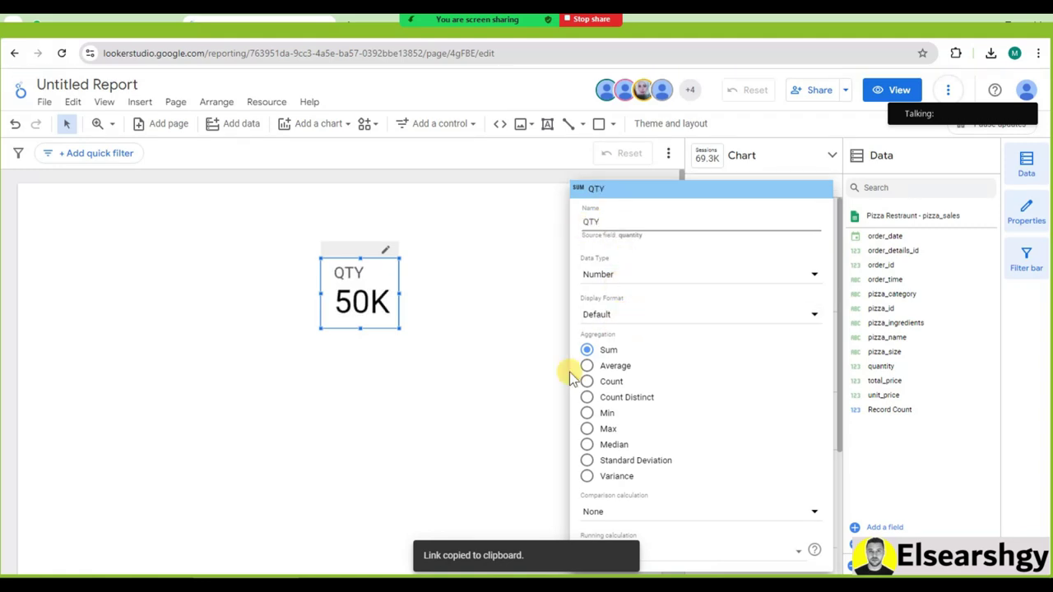
pyautogui.click(511, 416)
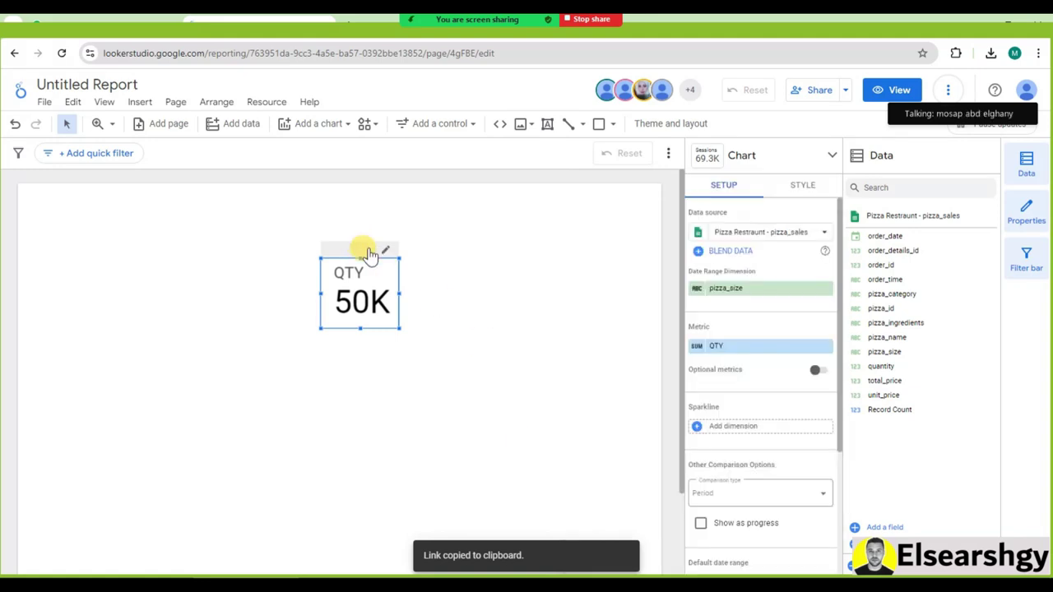
# Enlarge the QTY scorecard slightly and move it up and to the right, near the page's upper edge
pyautogui.moveTo(399, 326); pyautogui.dragTo(431, 348)
pyautogui.moveTo(403, 287); pyautogui.dragTo(496, 239)
pyautogui.moveTo(510, 306); pyautogui.dragTo(503, 281)
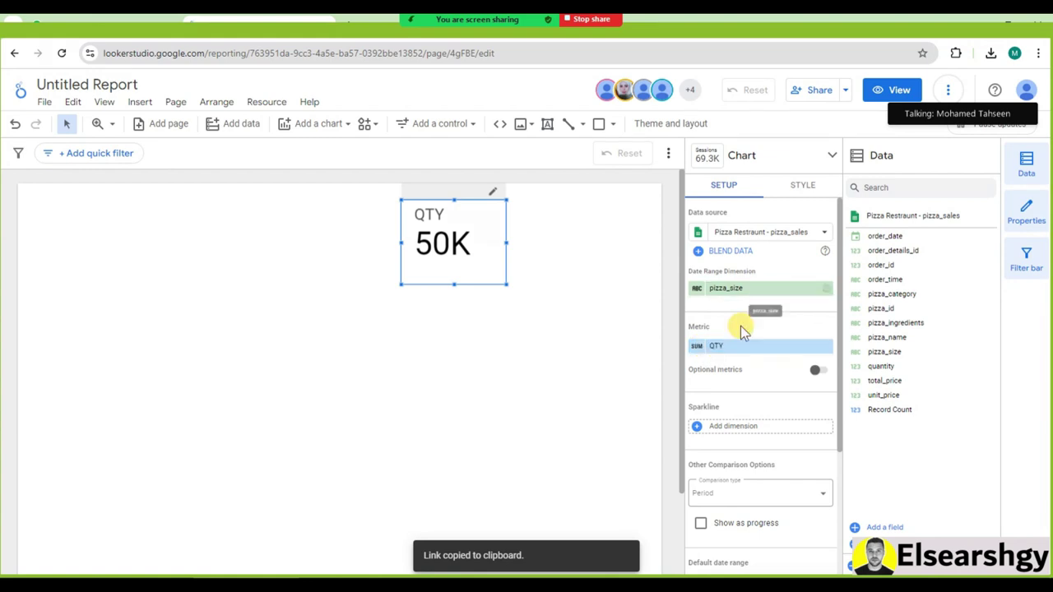
# Bring up the label font size setting in the QTY scorecard's style options
pyautogui.click(779, 188)
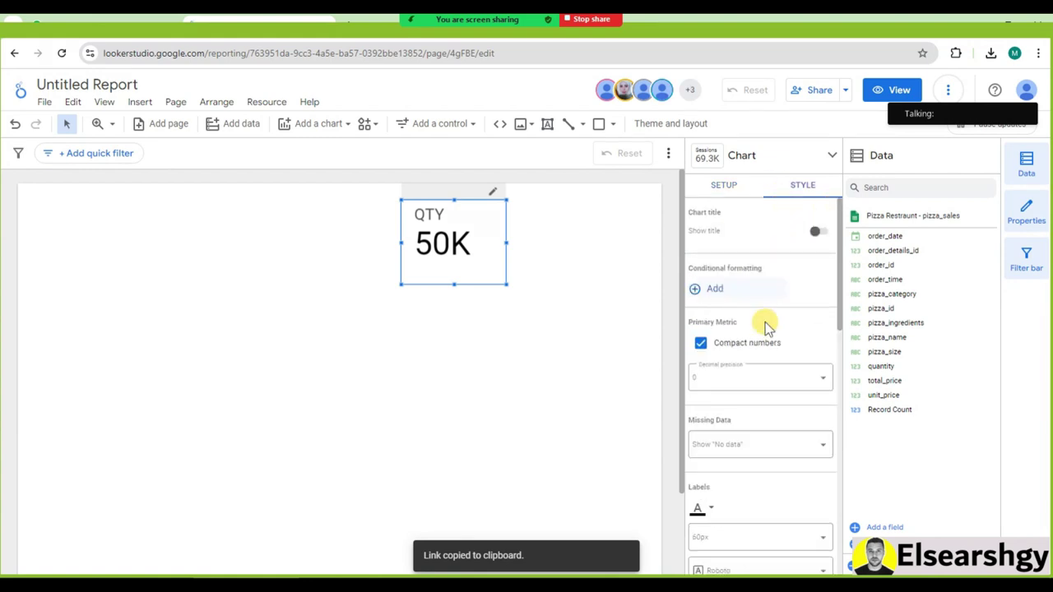
pyautogui.scroll(-1, 787, 428)
pyautogui.scroll(-1, 790, 438)
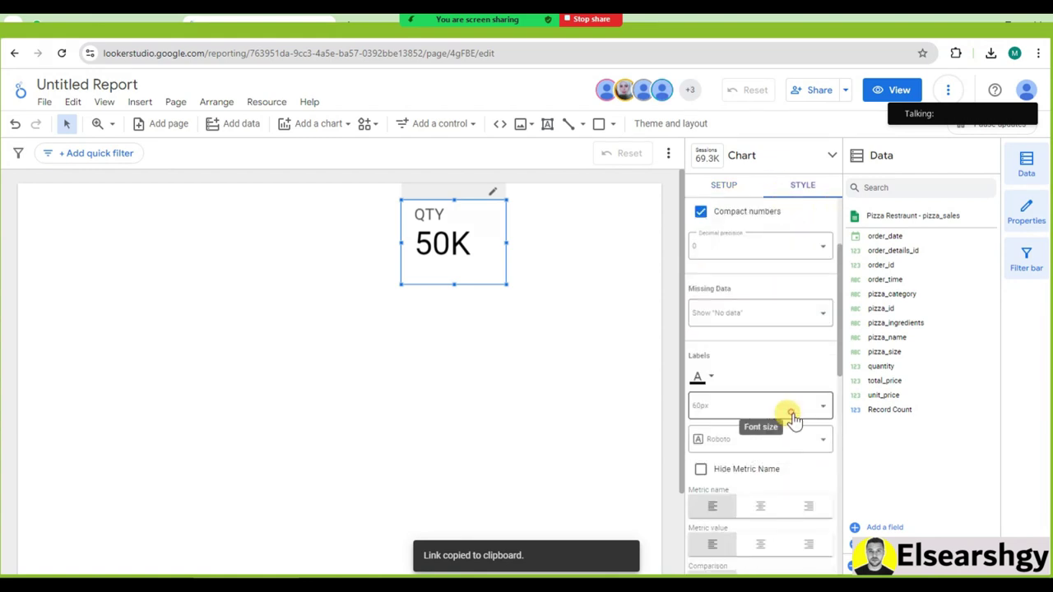
# Set the QTY scorecard's label font size to 72px and shrink its frame to fit the text closely
pyautogui.click(790, 404)
pyautogui.scroll(-1, 790, 368)
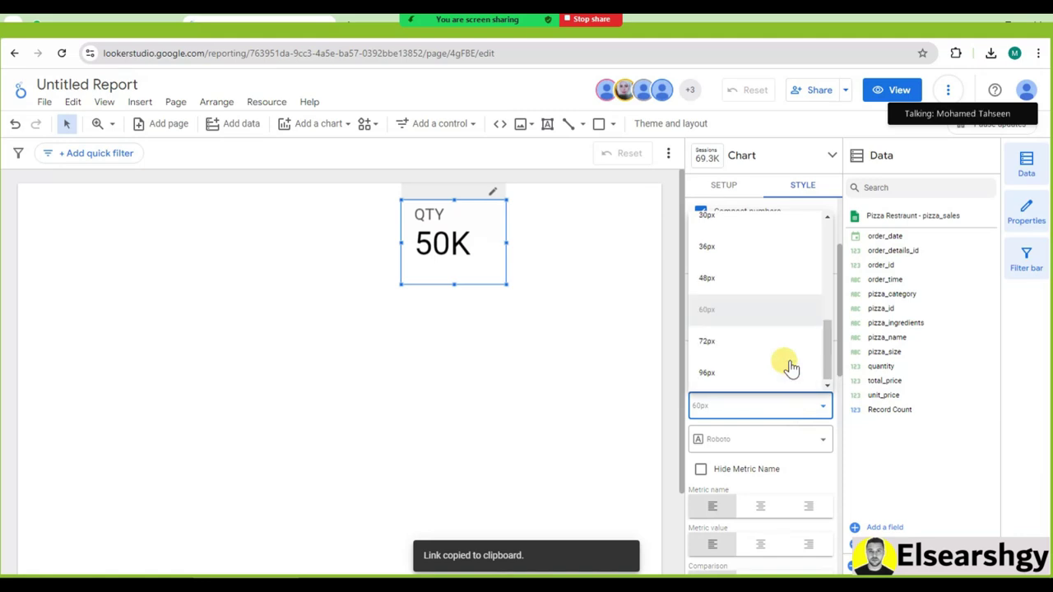
pyautogui.click(741, 345)
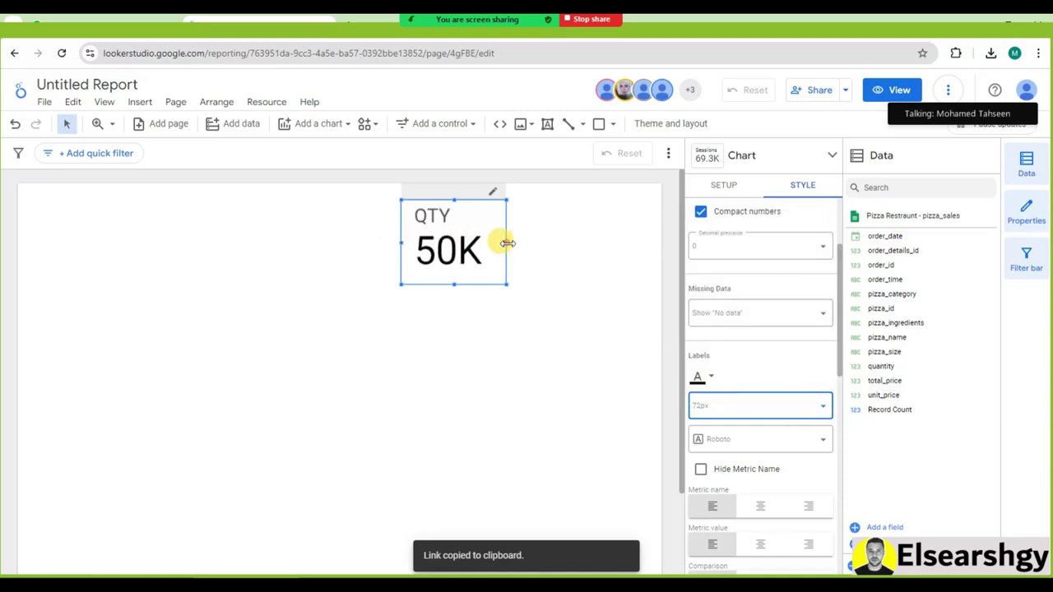
pyautogui.moveTo(507, 242); pyautogui.dragTo(487, 243)
pyautogui.moveTo(444, 284); pyautogui.dragTo(446, 271)
pyautogui.moveTo(490, 236); pyautogui.dragTo(495, 237)
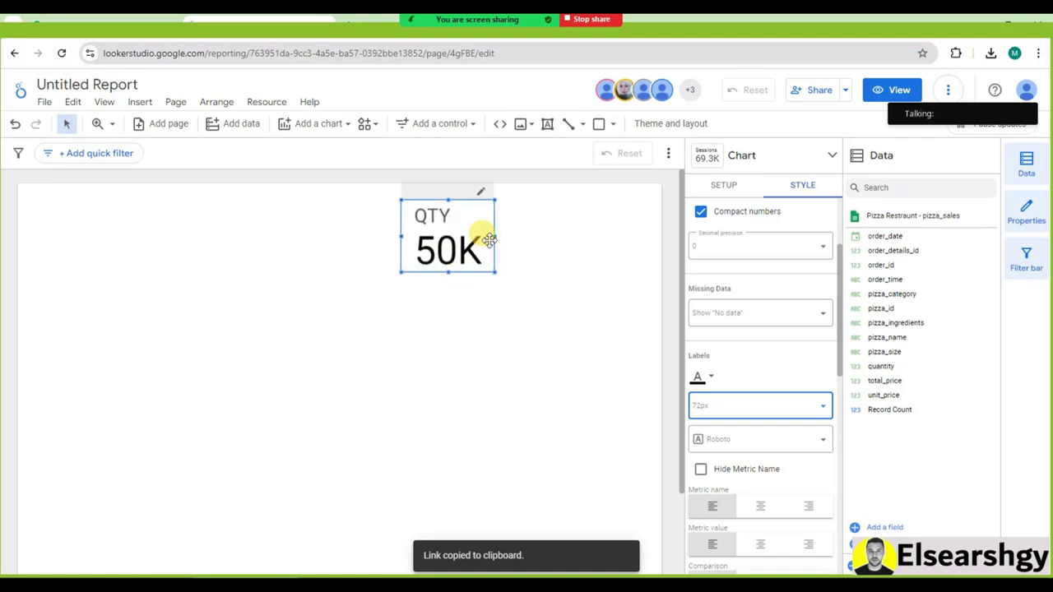
# Center the scorecard's metric name, metric value and comparison, and open its background colour choices
pyautogui.scroll(-2, 773, 361)
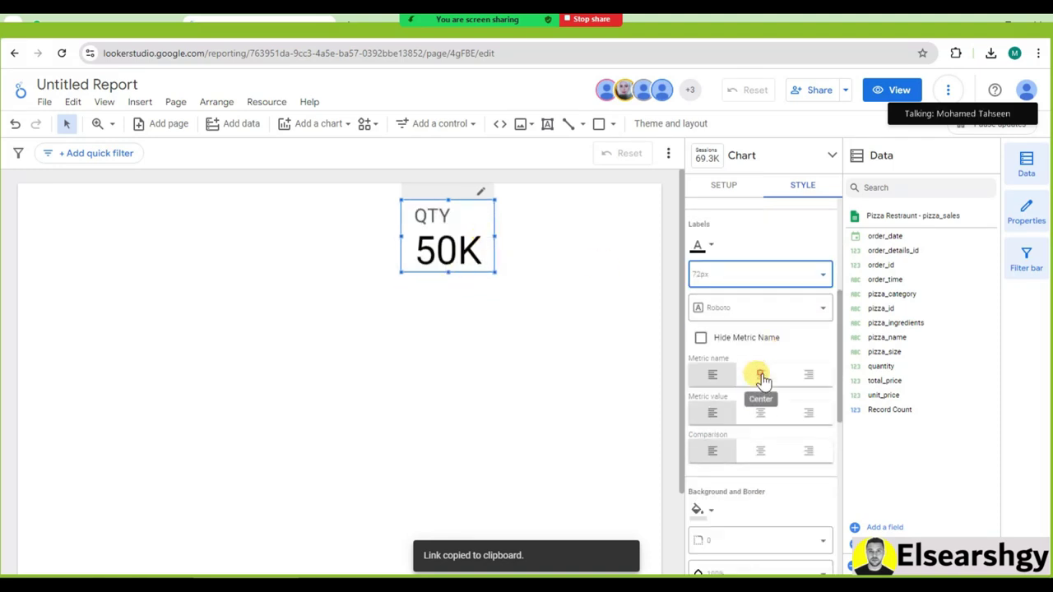
pyautogui.click(762, 378)
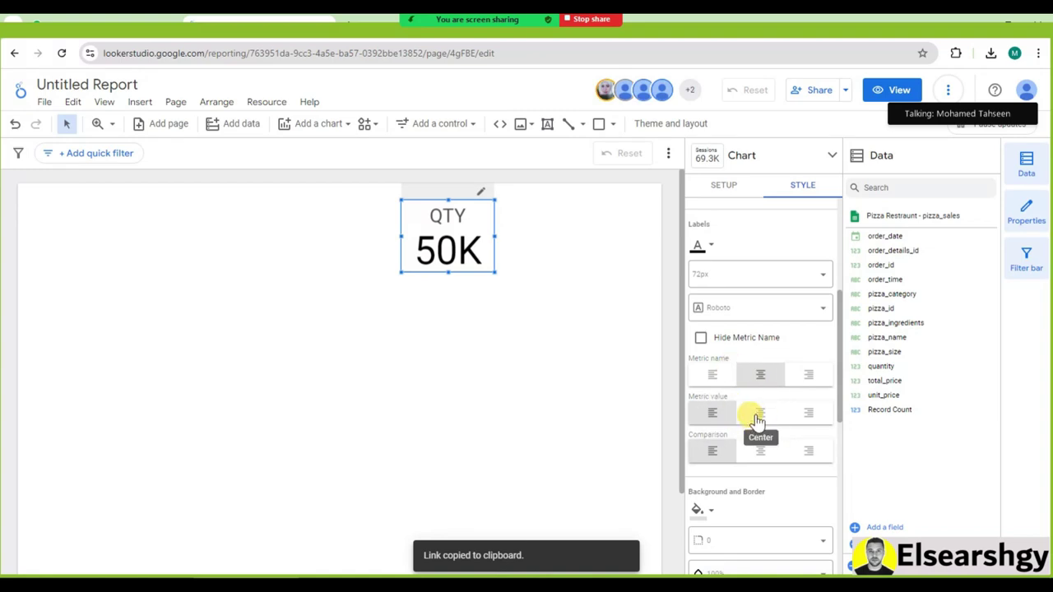
pyautogui.click(758, 451)
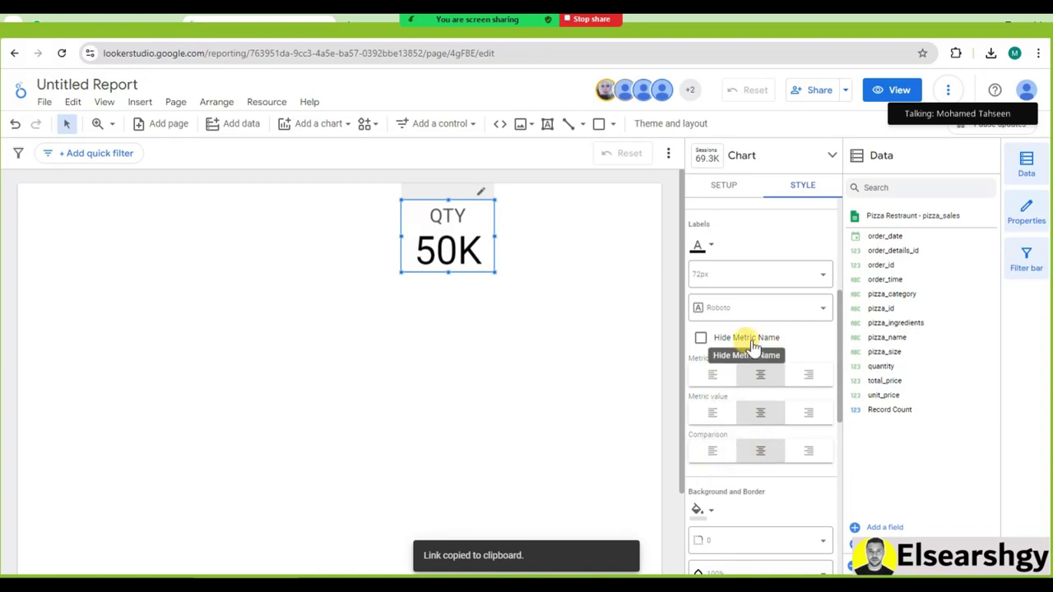
pyautogui.scroll(-1, 782, 486)
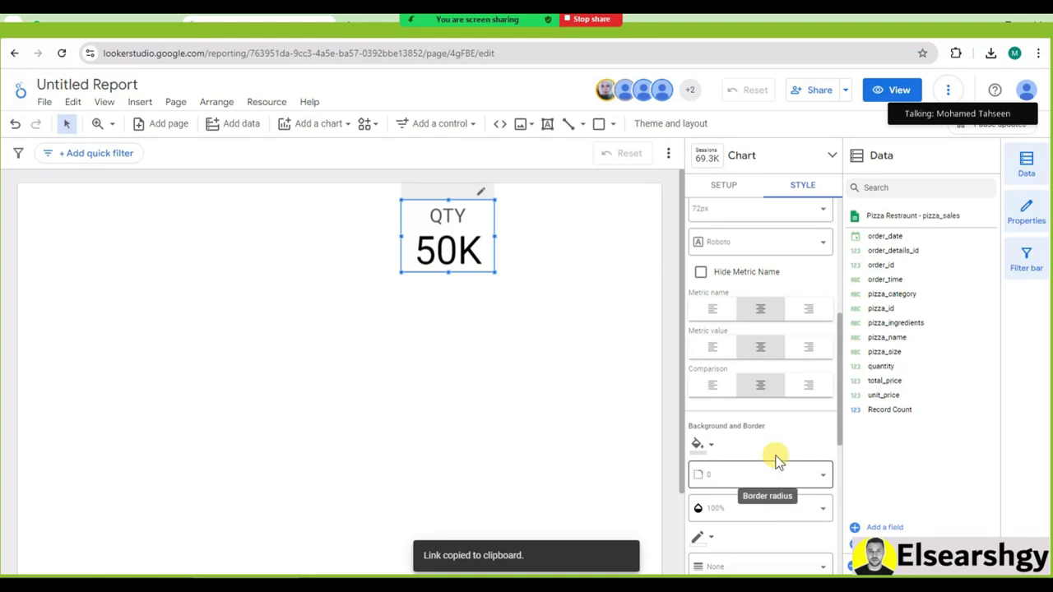
pyautogui.click(699, 443)
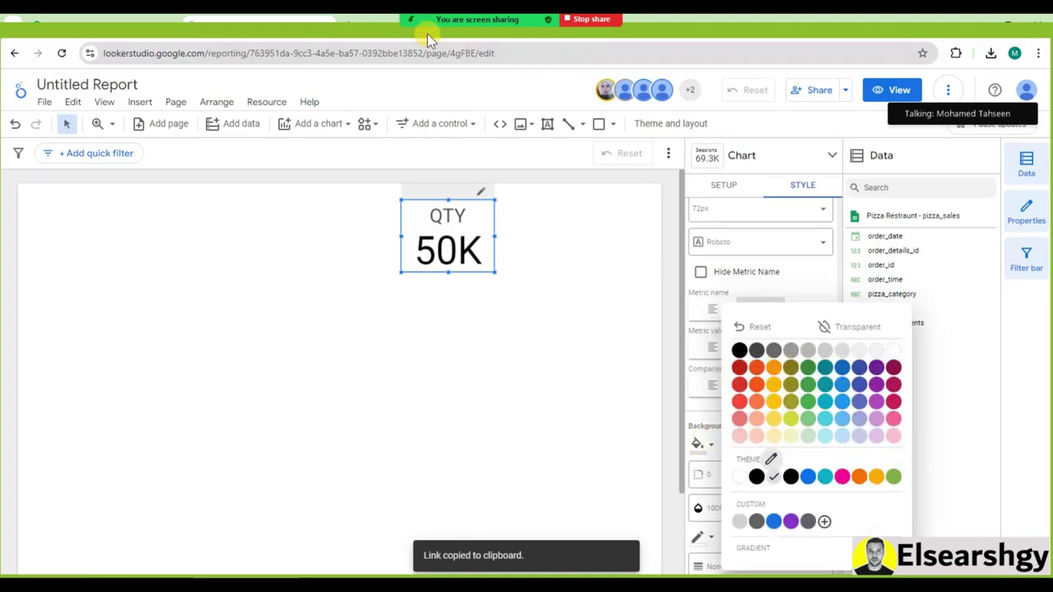
# Open the coolors.co colour palette website in a separate browser tab
pyautogui.click(349, 23)
pyautogui.click(339, 53)
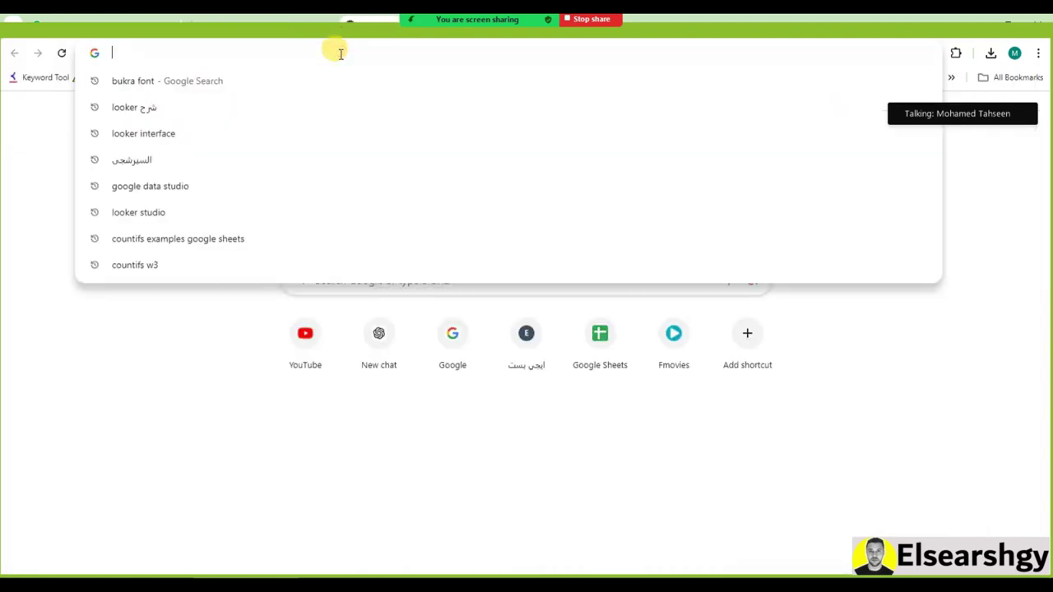
pyautogui.write('col')
pyautogui.press('BackSpace')
pyautogui.press('BackSpace')
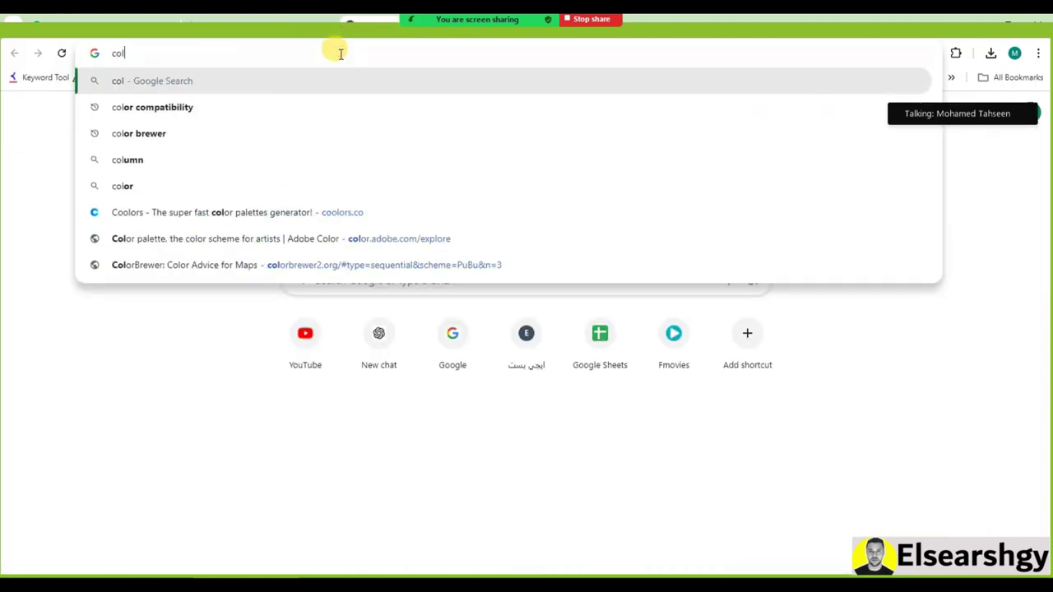
pyautogui.write('ol')
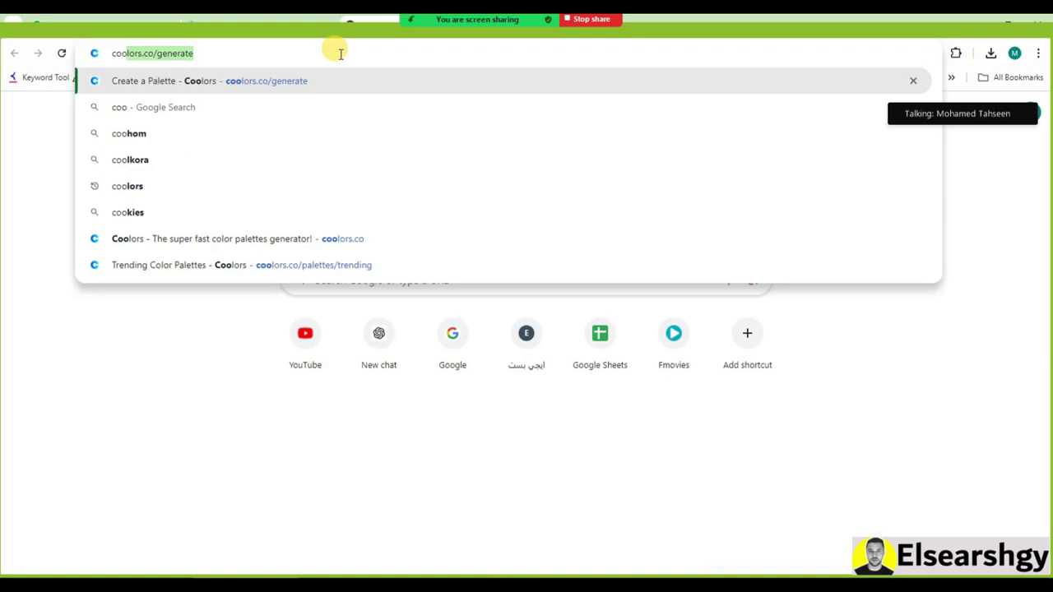
pyautogui.press('Right')
pyautogui.press('BackSpace')
pyautogui.press('BackSpace')
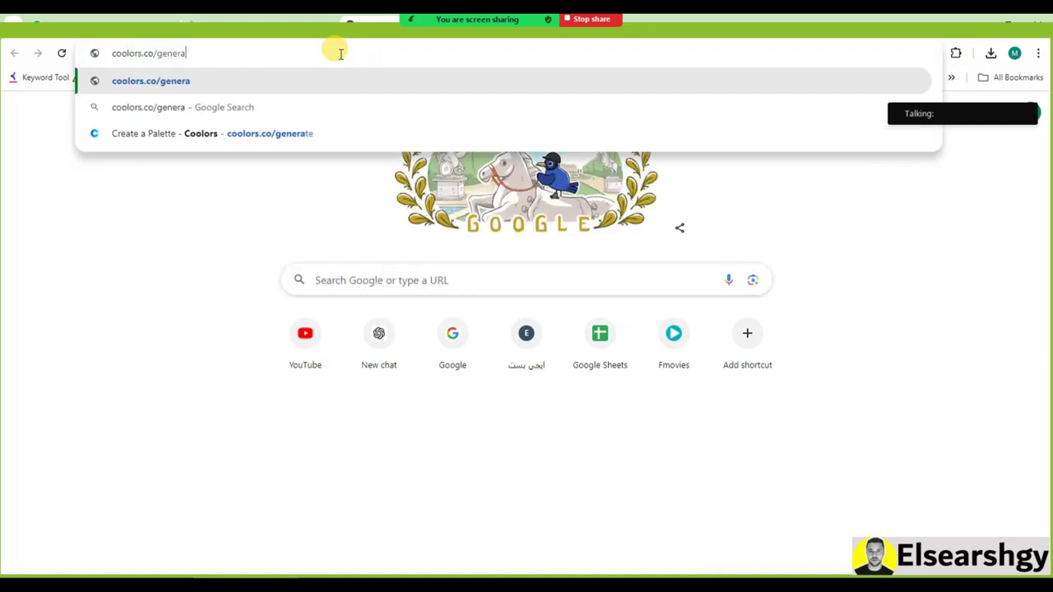
pyautogui.press('BackSpace')
pyautogui.press('BackSpace')
pyautogui.press('BackSpace')
pyautogui.press('BackSpace')
pyautogui.press('Return')
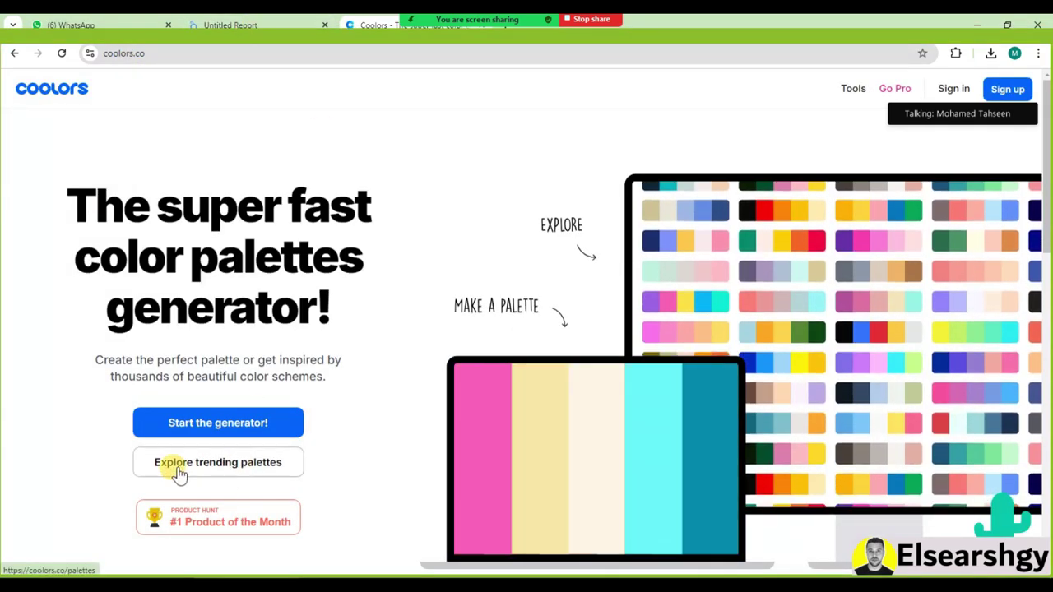
# Browse the trending colour palettes on Coolors for a scheme suitable for the report
pyautogui.click(237, 470)
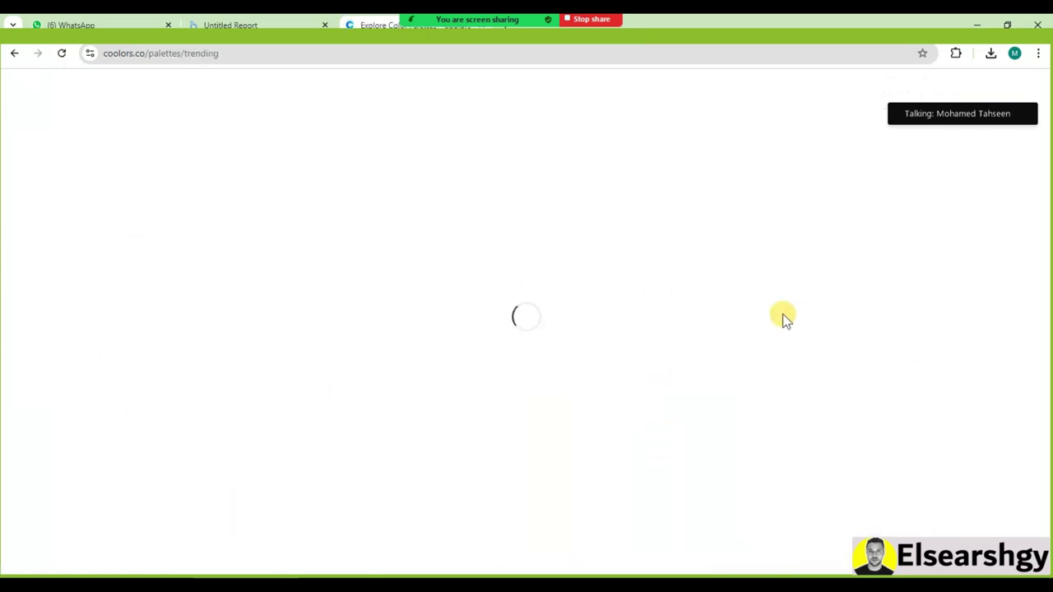
pyautogui.scroll(-2, 526, 394)
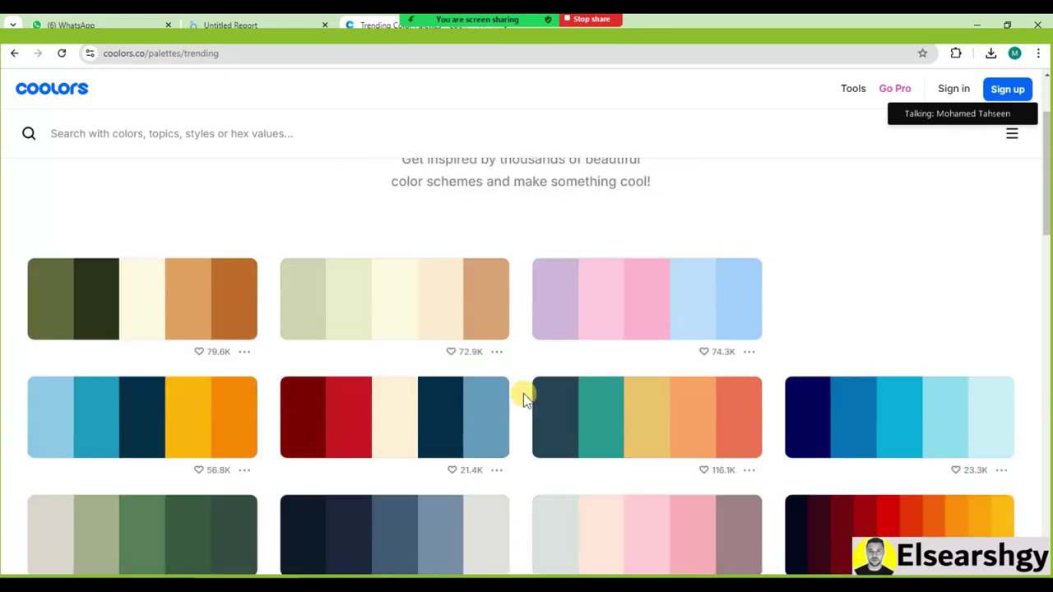
pyautogui.scroll(-2, 408, 408)
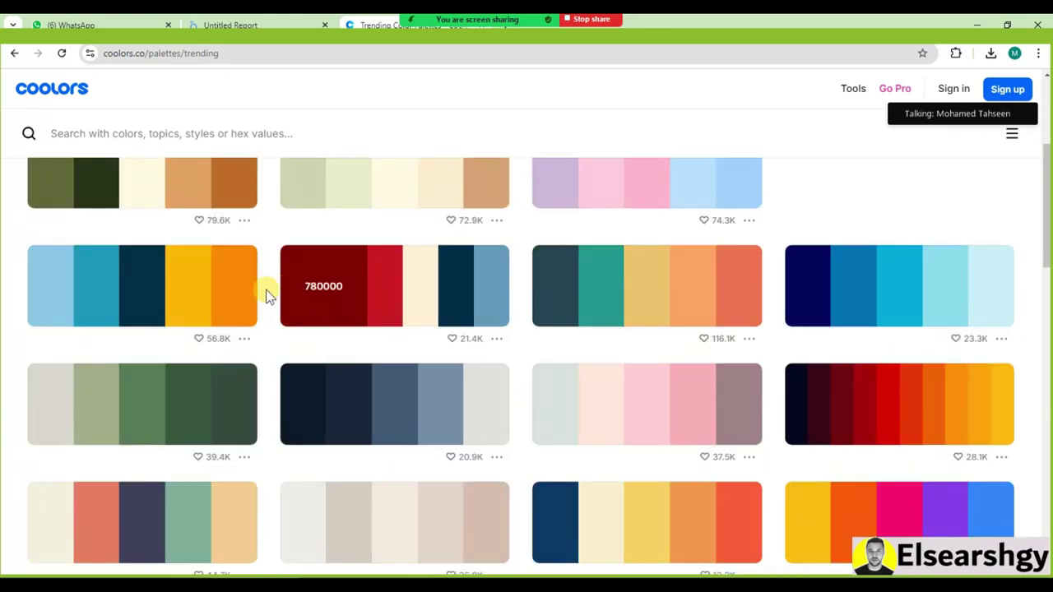
pyautogui.scroll(-4, 337, 331)
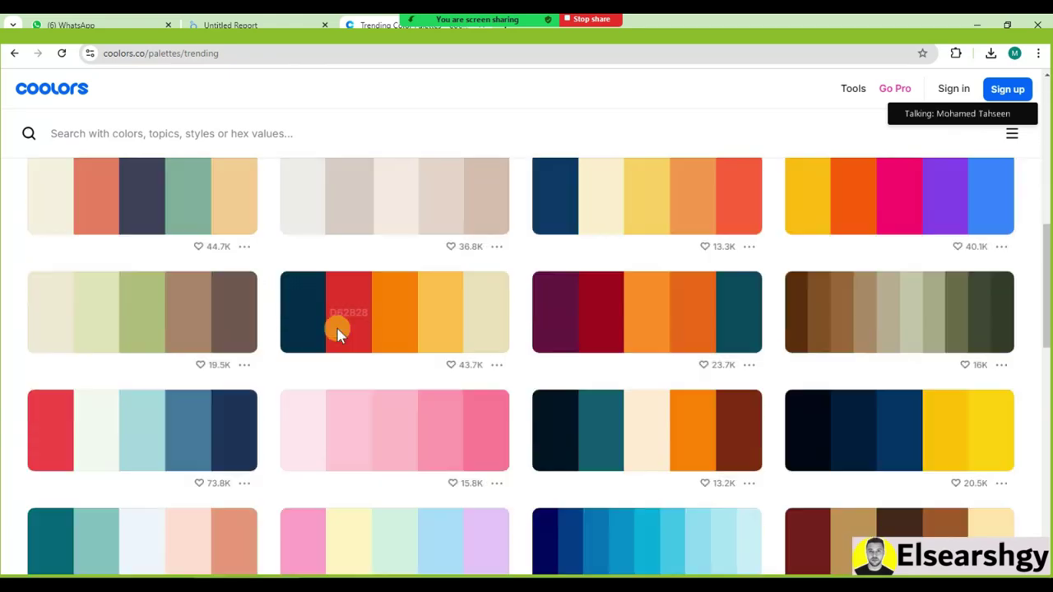
pyautogui.scroll(-2, 494, 353)
pyautogui.scroll(-2, 518, 308)
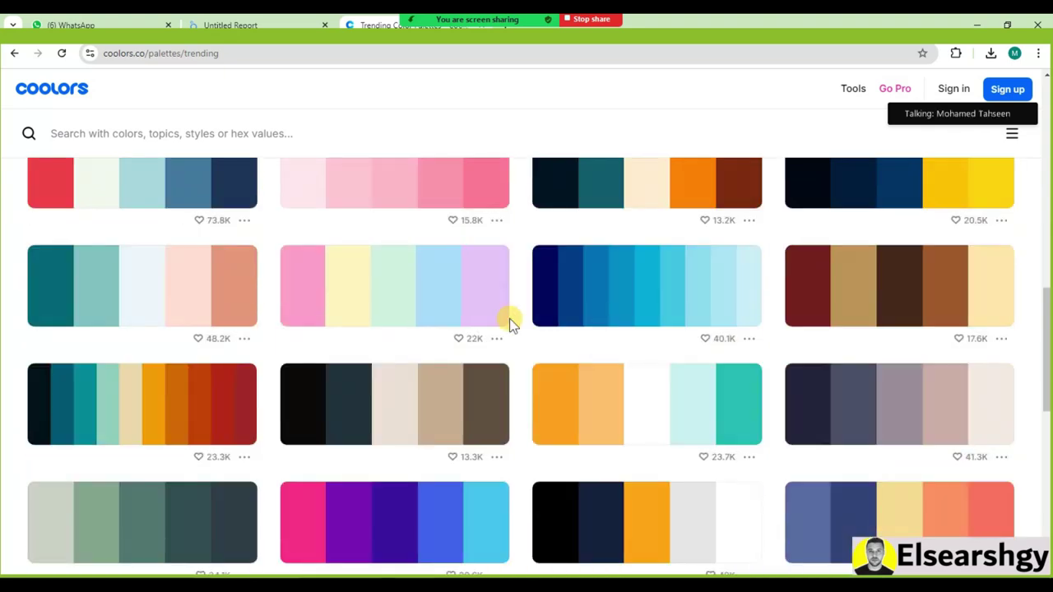
pyautogui.scroll(1, 485, 337)
pyautogui.scroll(2, 526, 352)
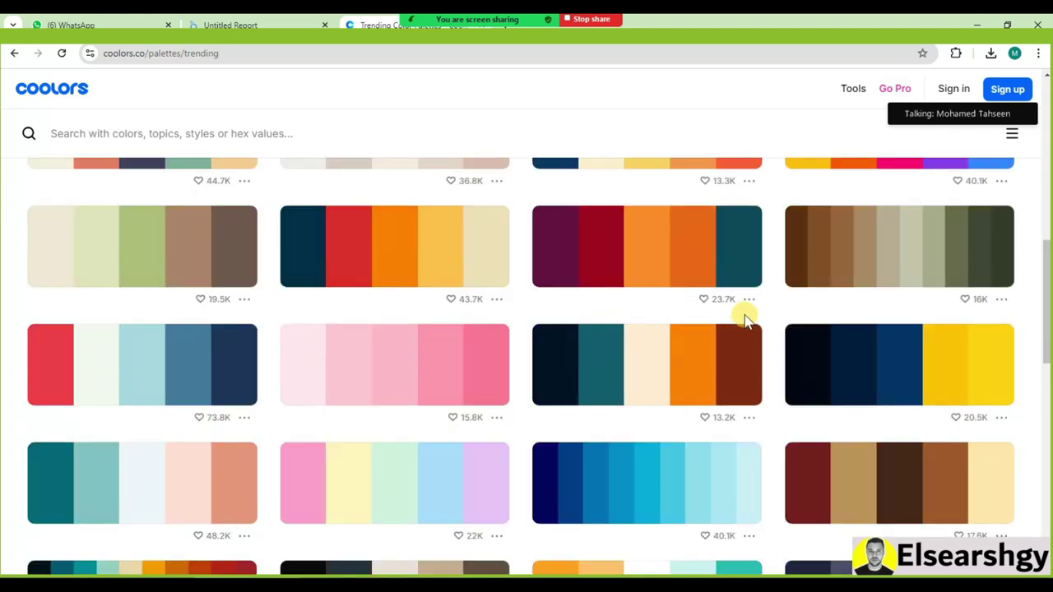
pyautogui.scroll(1, 695, 321)
pyautogui.scroll(-8, 543, 336)
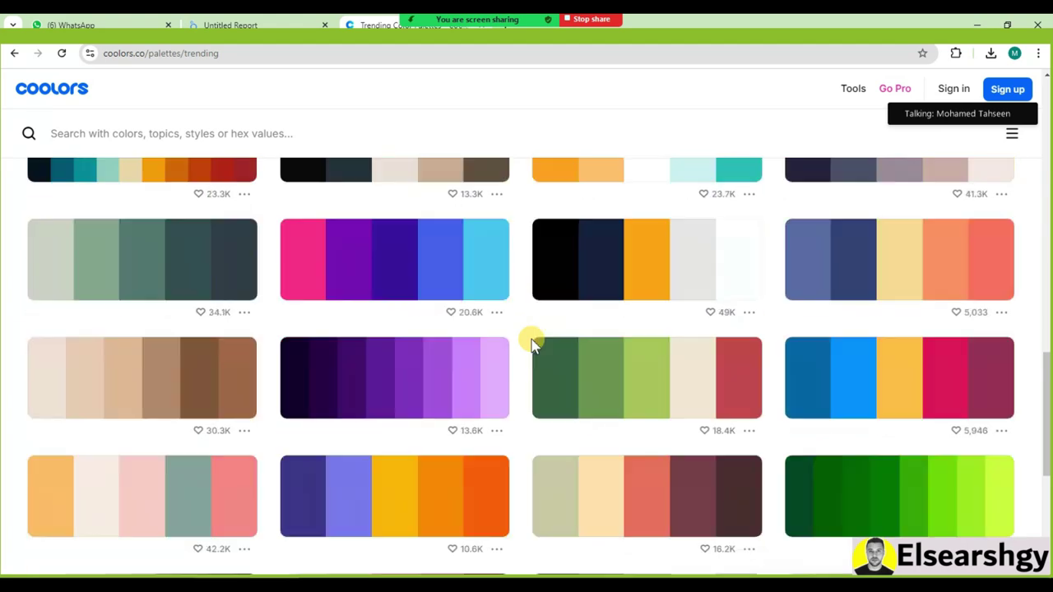
pyautogui.scroll(-8, 531, 341)
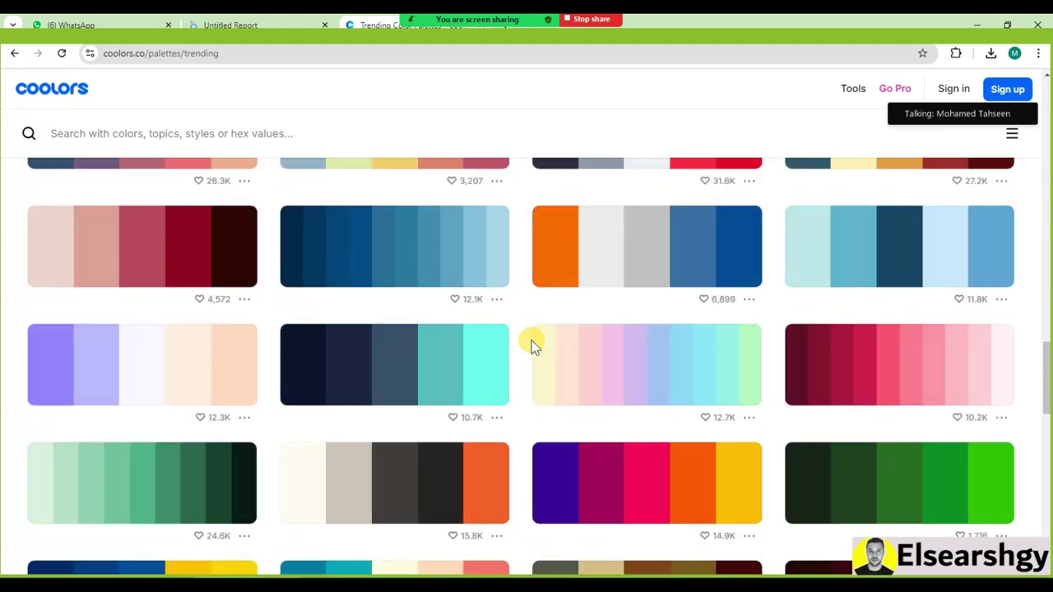
pyautogui.scroll(10, 531, 340)
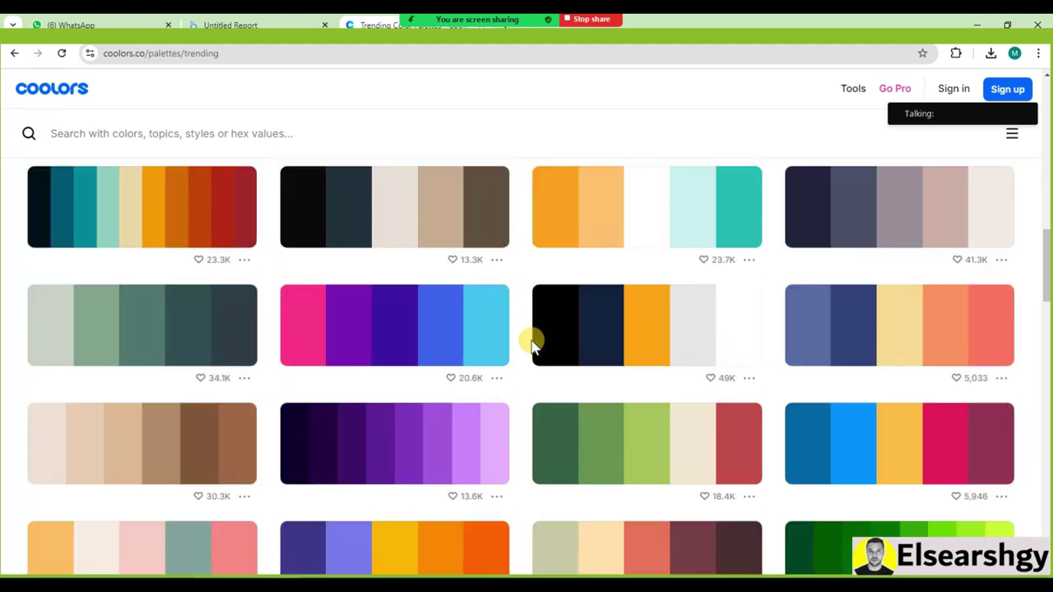
pyautogui.scroll(6, 531, 341)
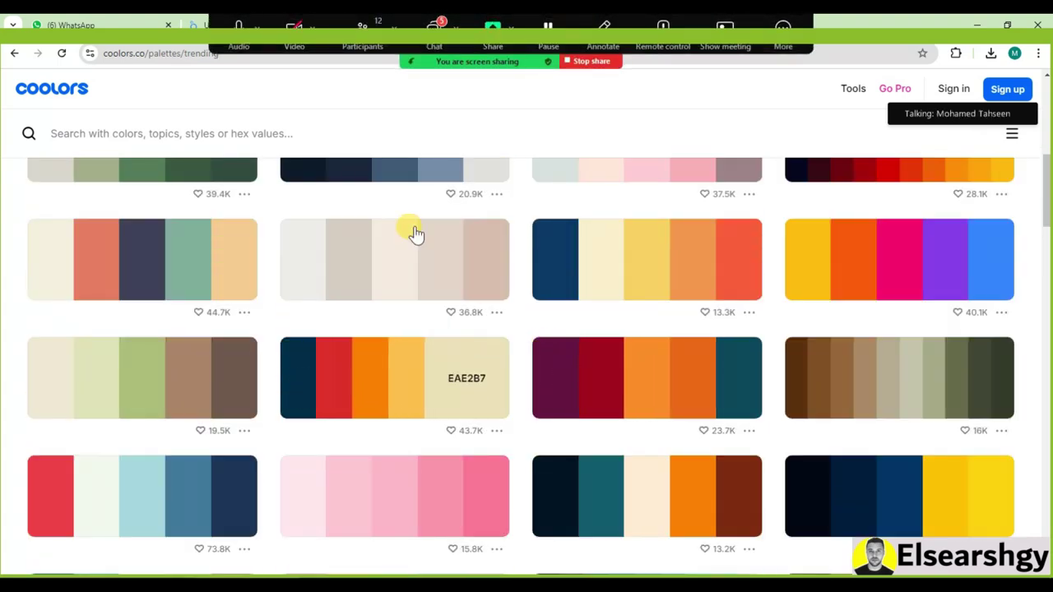
# Check the new messages in the Zoom meeting chat and close the chat window
pyautogui.click(435, 30)
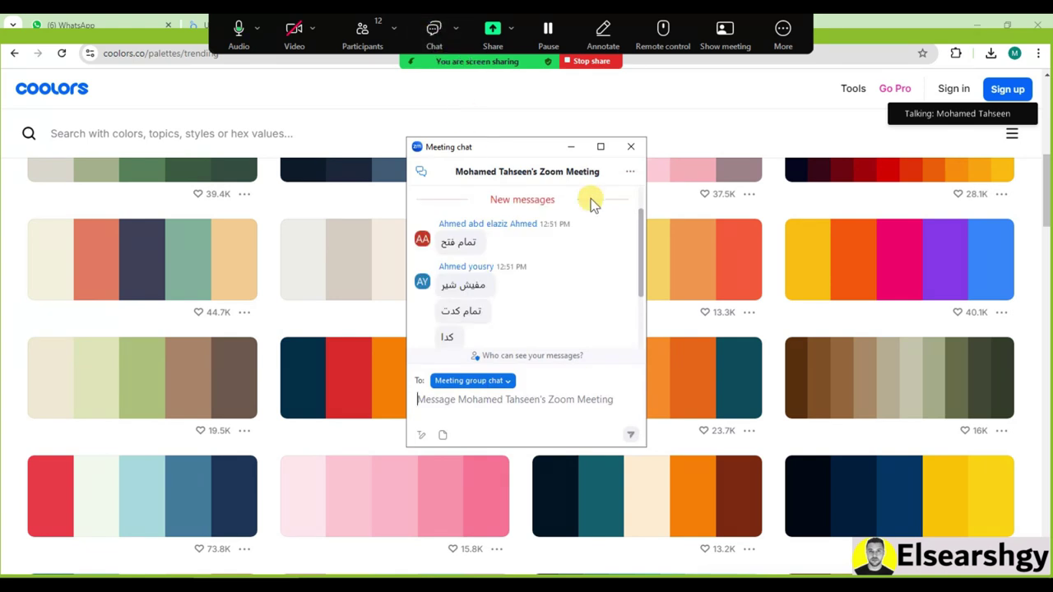
pyautogui.click(631, 147)
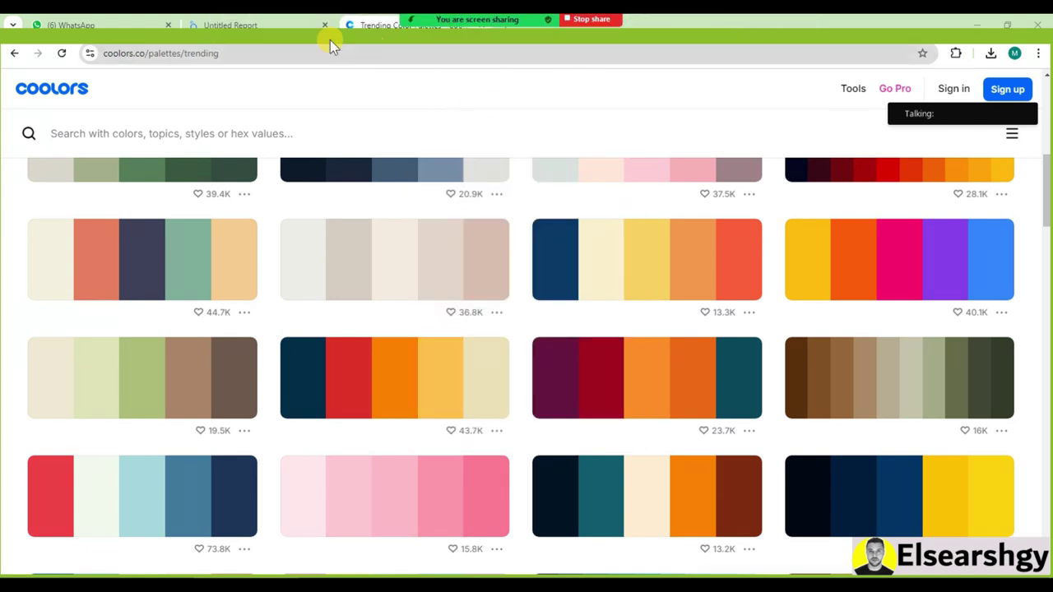
# Return to the Looker Studio report and place a copy of the QTY scorecard directly beside the original
pyautogui.click(231, 26)
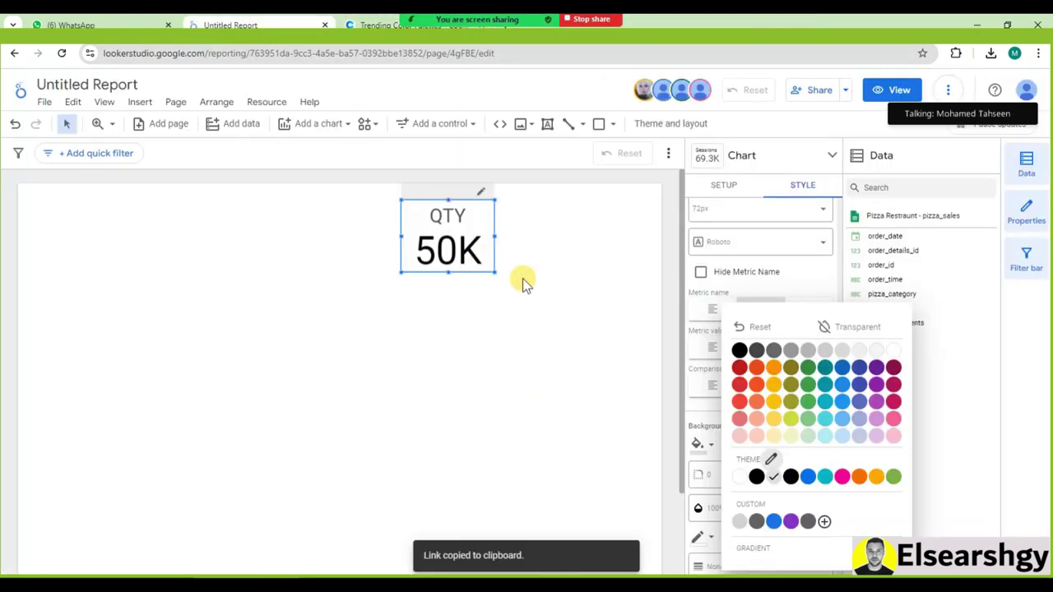
pyautogui.click(485, 205)
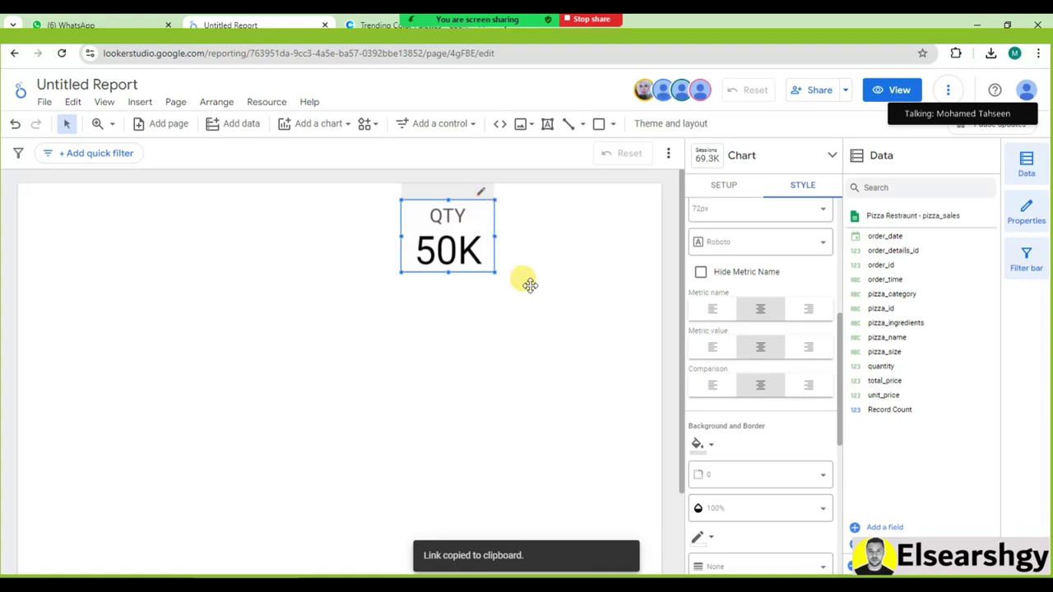
pyautogui.moveTo(482, 205); pyautogui.dragTo(573, 218)
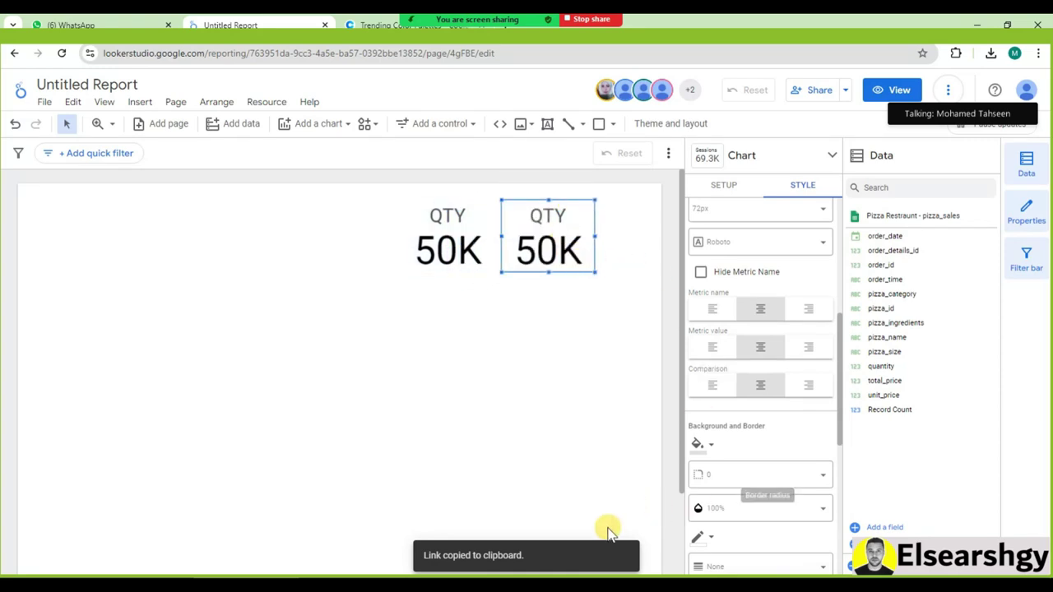
# Check the metric list in the sticky note, rename the first QTY scorecard's metric to "QTY By Pizza Size" and widen the card to fit
pyautogui.hotkey('alt', 'Tab')
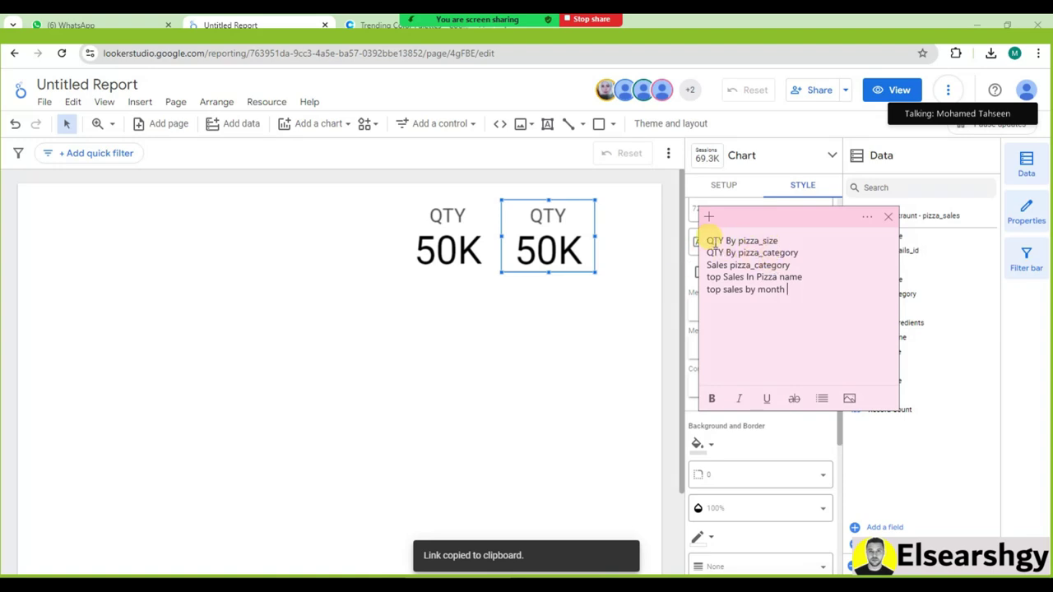
pyautogui.click(474, 230)
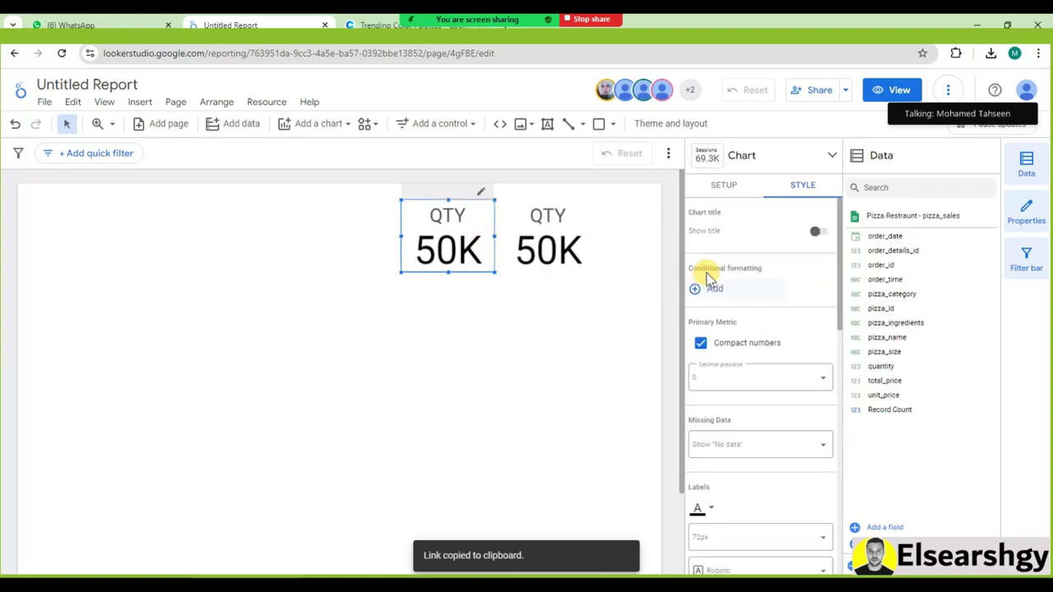
pyautogui.click(705, 159)
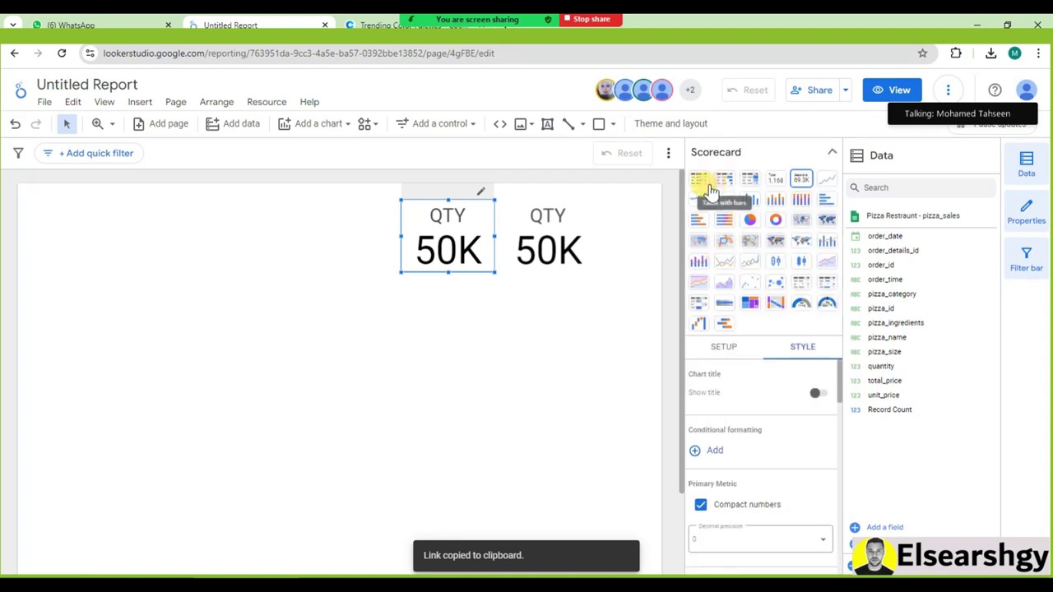
pyautogui.click(721, 346)
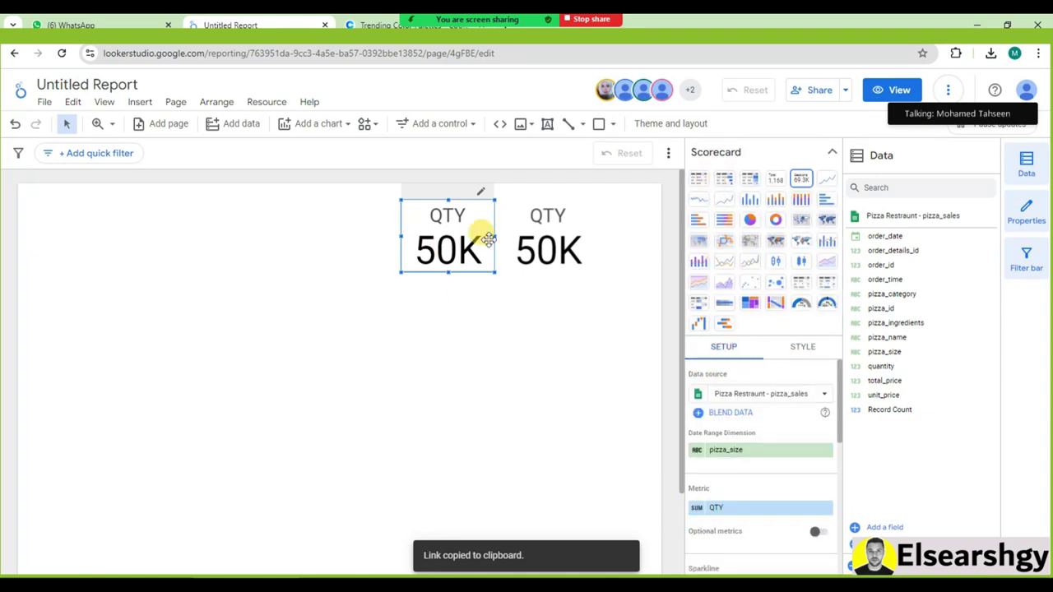
pyautogui.click(695, 507)
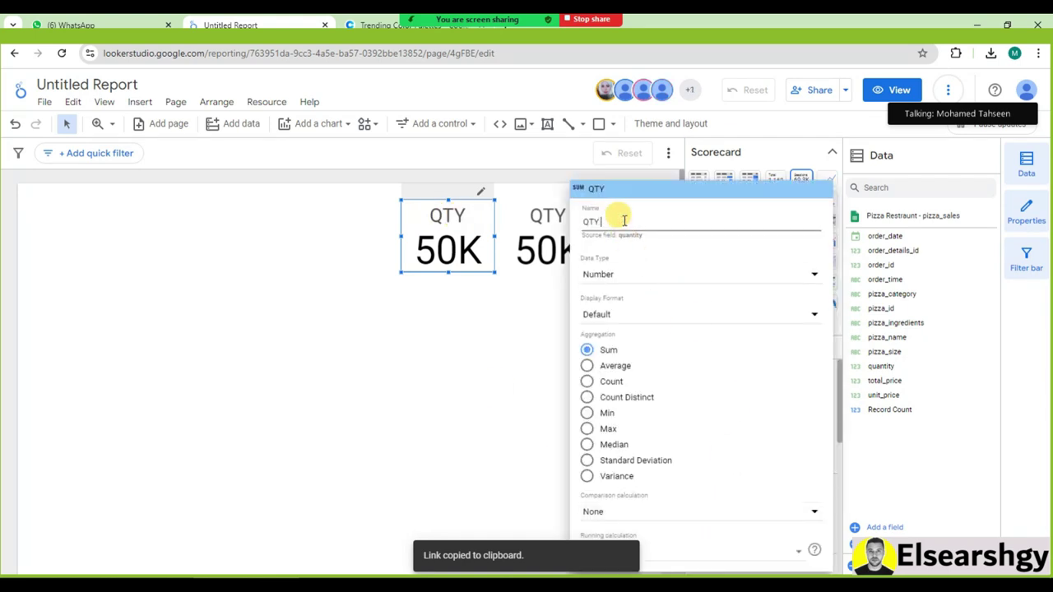
pyautogui.write('By')
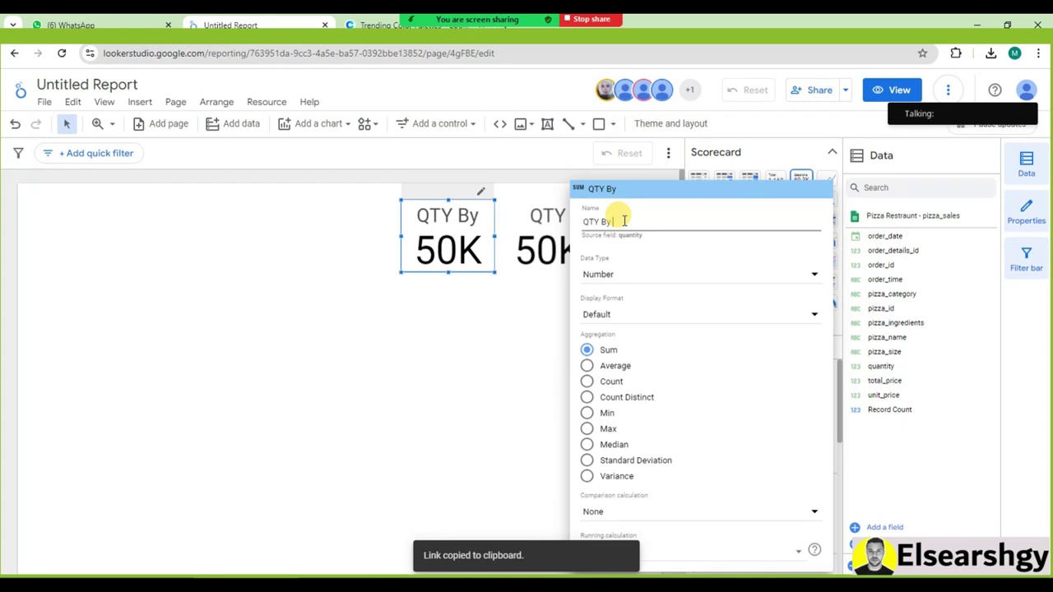
pyautogui.write(' Pizza')
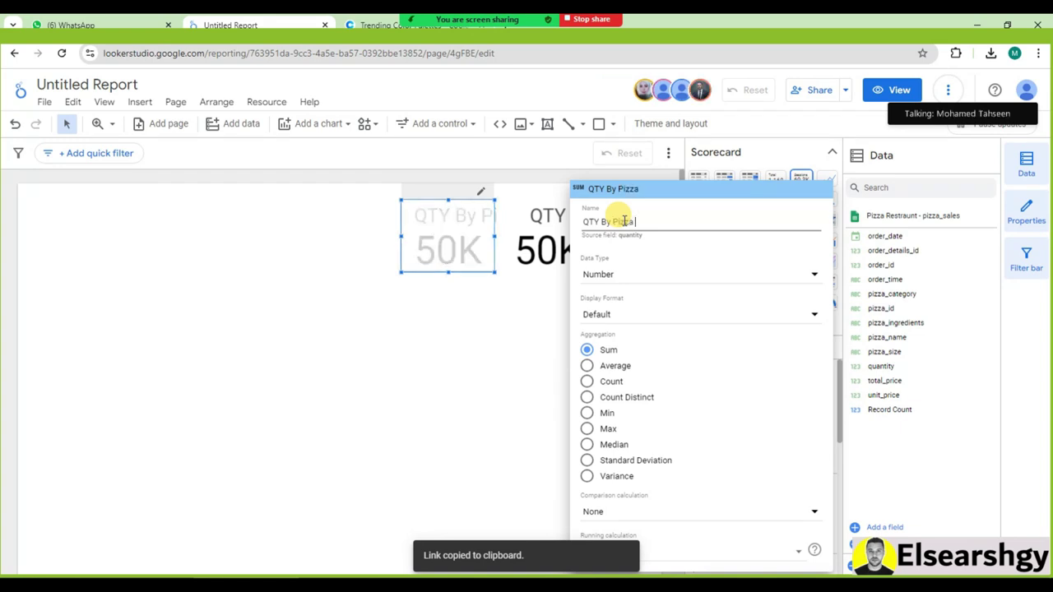
pyautogui.write(' Size')
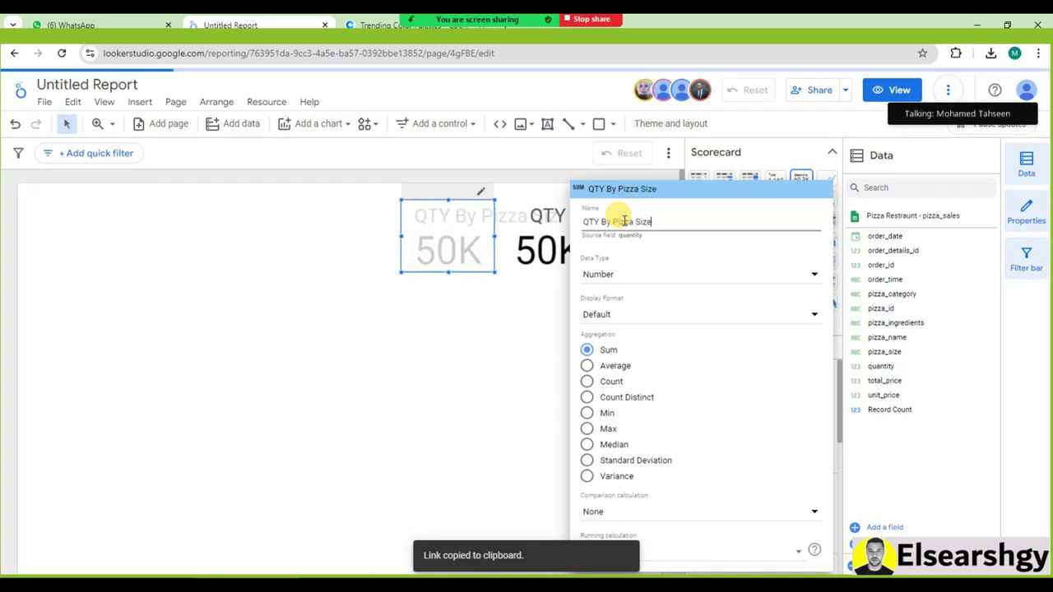
pyautogui.click(444, 283)
pyautogui.moveTo(401, 236); pyautogui.dragTo(310, 234)
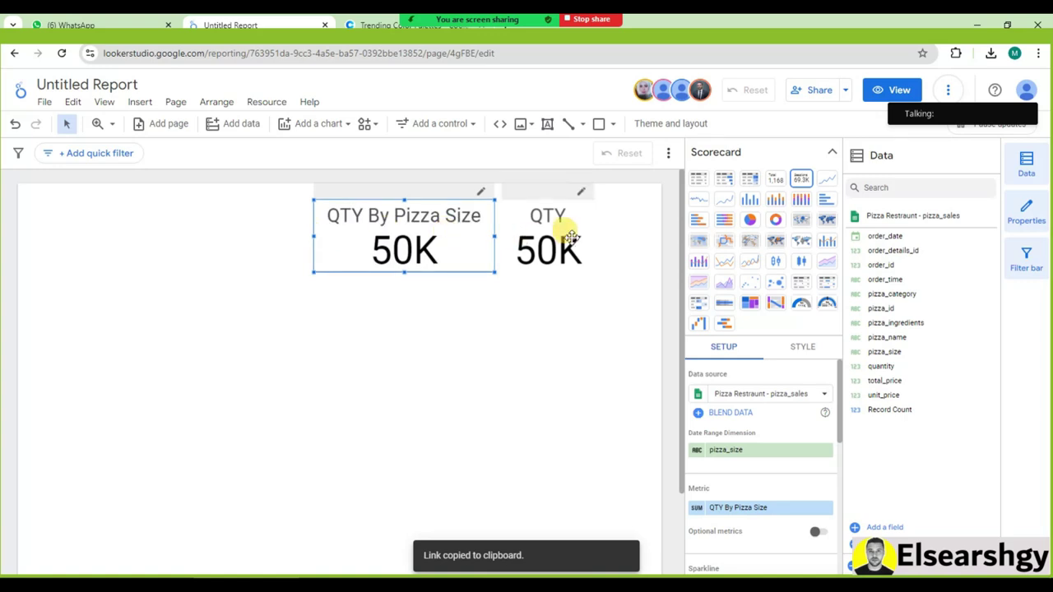
# Replace the second QTY scorecard's date range dimension with pizza_category
pyautogui.click(571, 237)
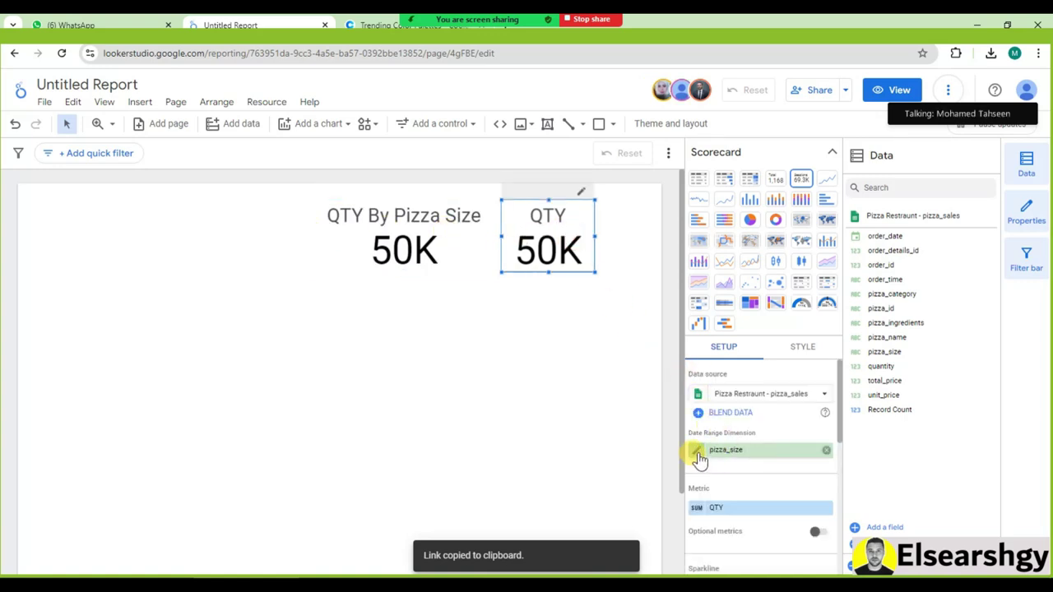
pyautogui.click(831, 154)
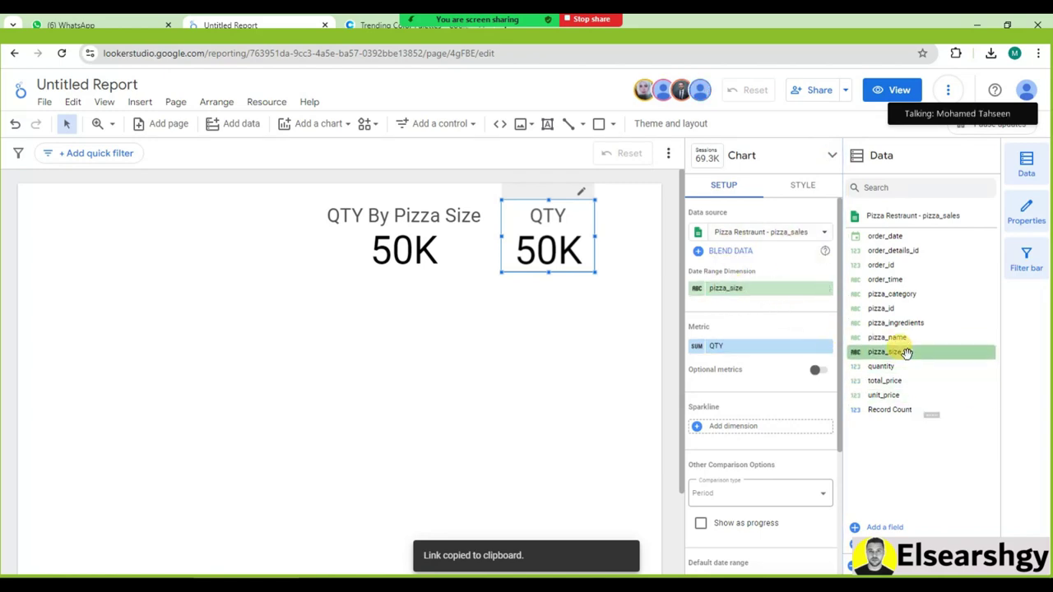
pyautogui.moveTo(902, 297); pyautogui.dragTo(760, 290)
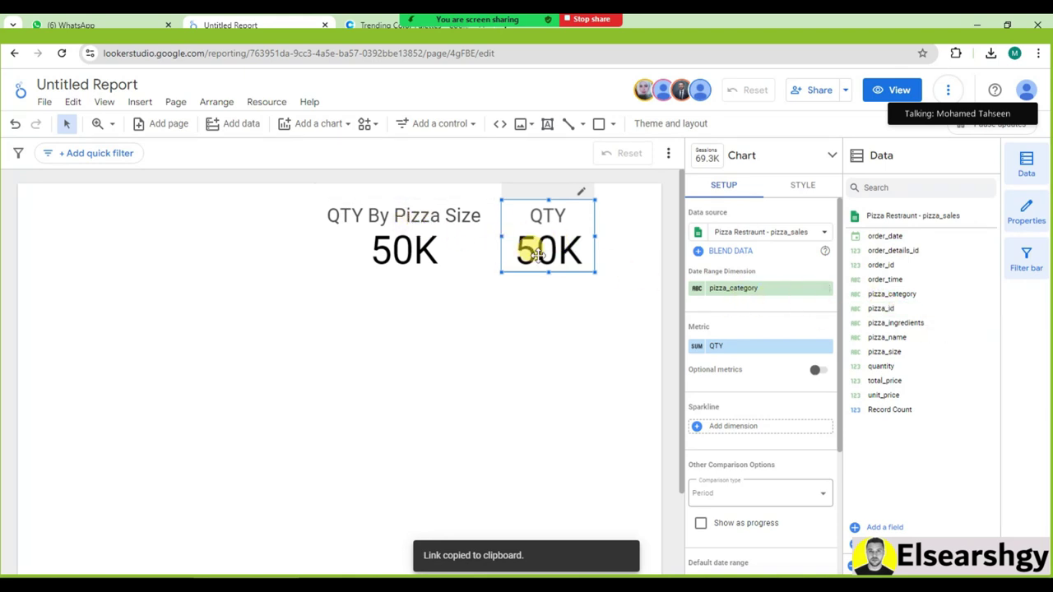
# Delete the plain QTY scorecard and shift the QTY By Pizza Size scorecard toward the freed space
pyautogui.press('Delete')
pyautogui.moveTo(351, 234); pyautogui.dragTo(461, 237)
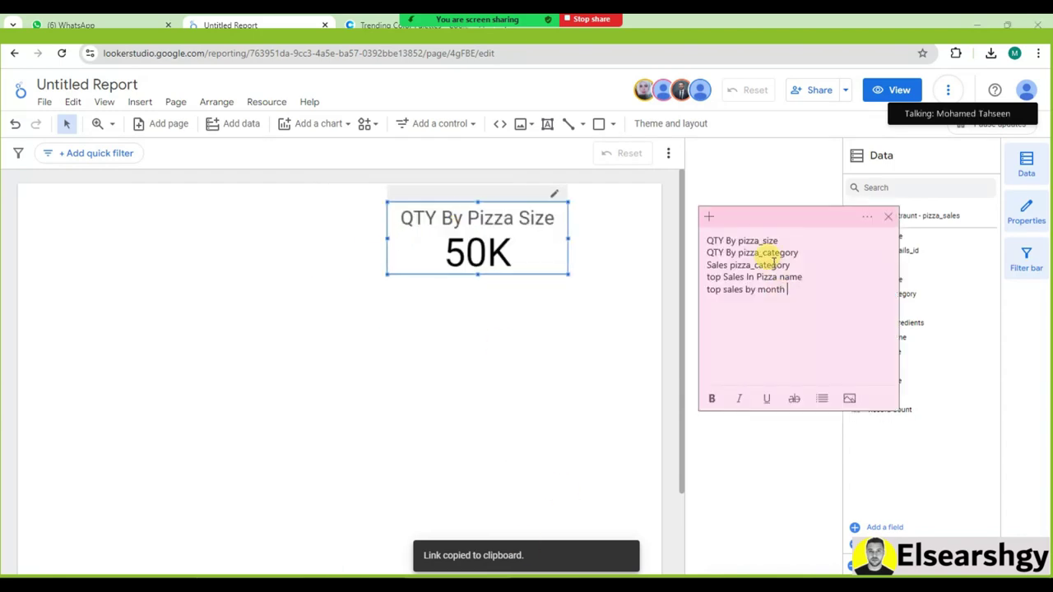
# Remove the "QTY By pizza_category" line from the sticky note and return to the report
pyautogui.moveTo(798, 252); pyautogui.dragTo(672, 254)
pyautogui.press('BackSpace')
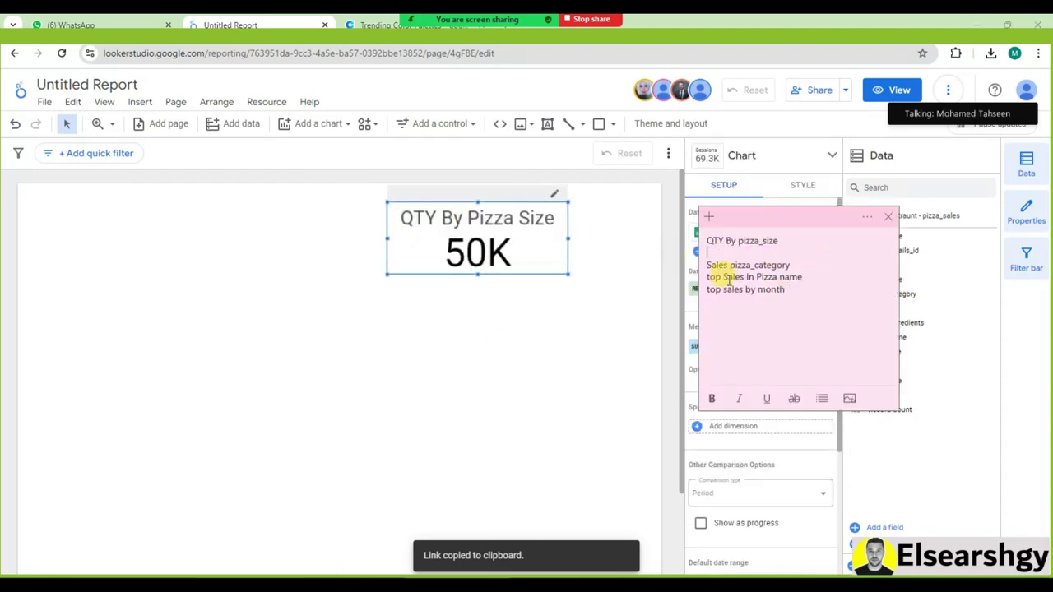
pyautogui.click(497, 324)
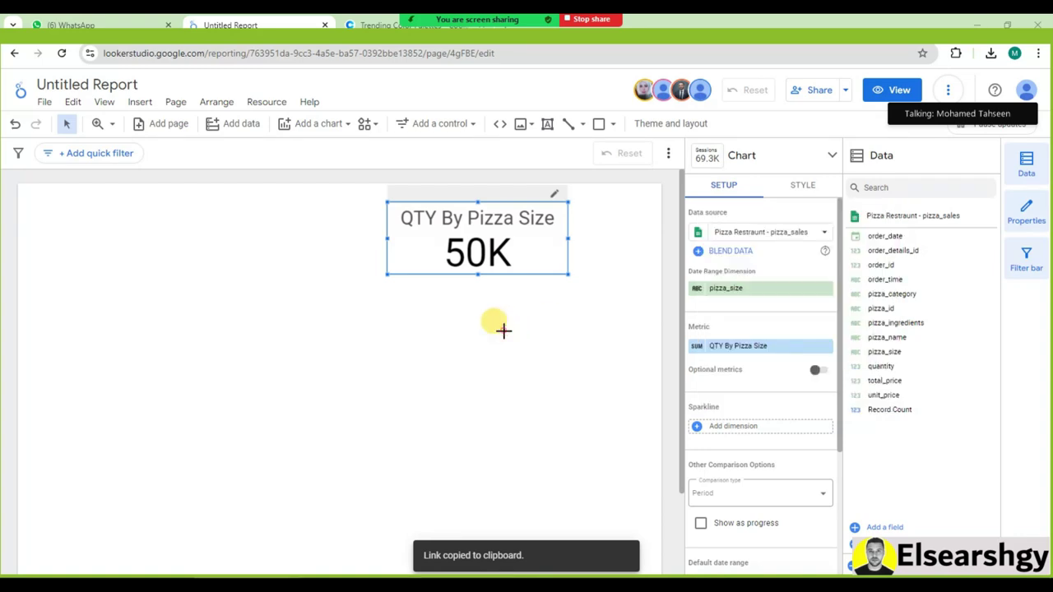
# Duplicate the QTY By Pizza Size scorecard and arrange the two cards side by side along the top of the page
pyautogui.click(501, 238)
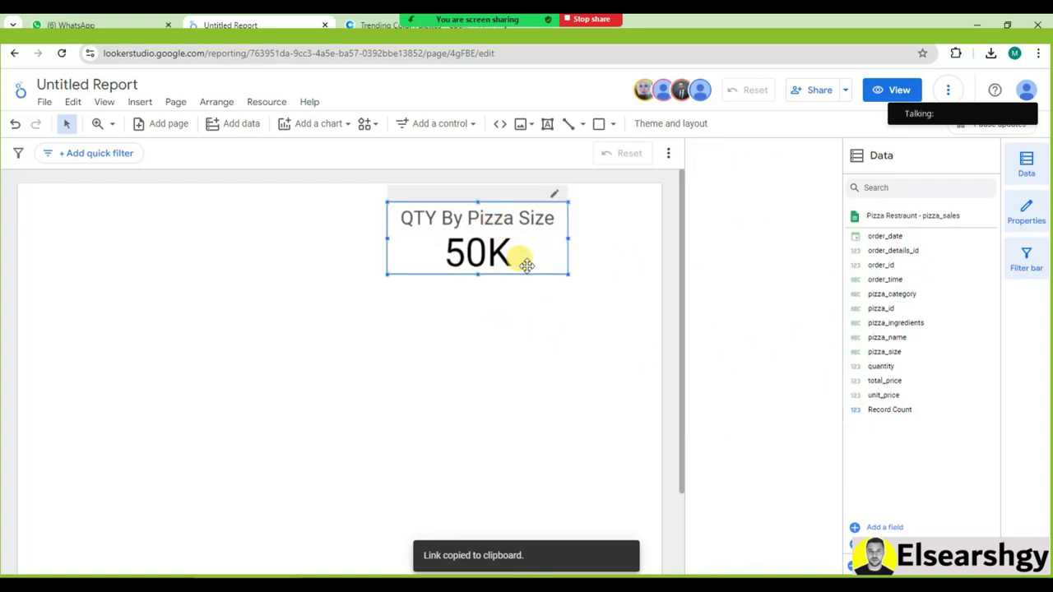
pyautogui.moveTo(463, 254); pyautogui.dragTo(487, 306)
pyautogui.moveTo(470, 218); pyautogui.dragTo(313, 203)
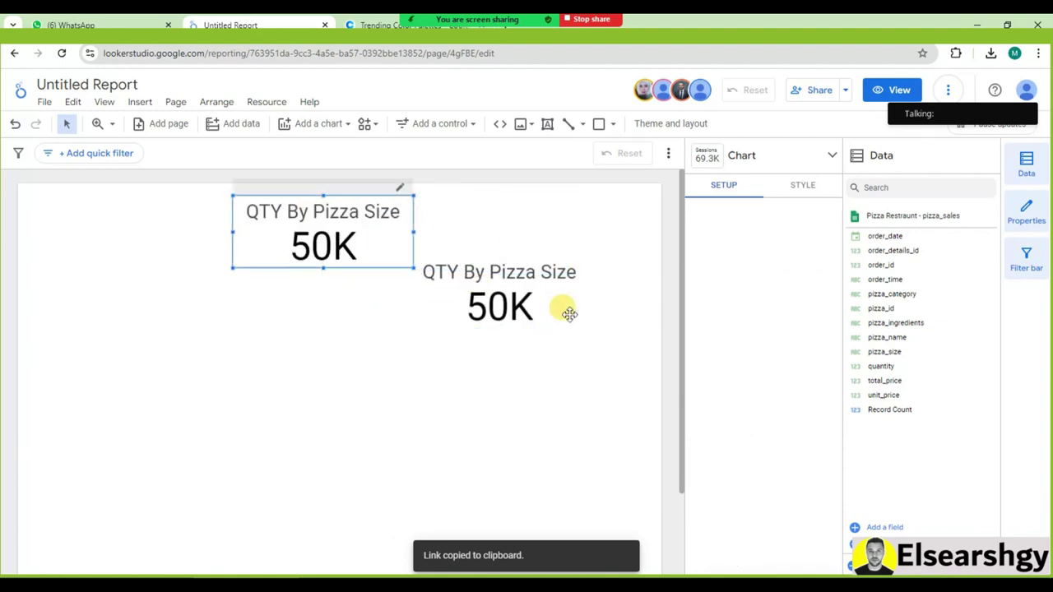
pyautogui.click(514, 301)
pyautogui.moveTo(504, 293); pyautogui.dragTo(521, 249)
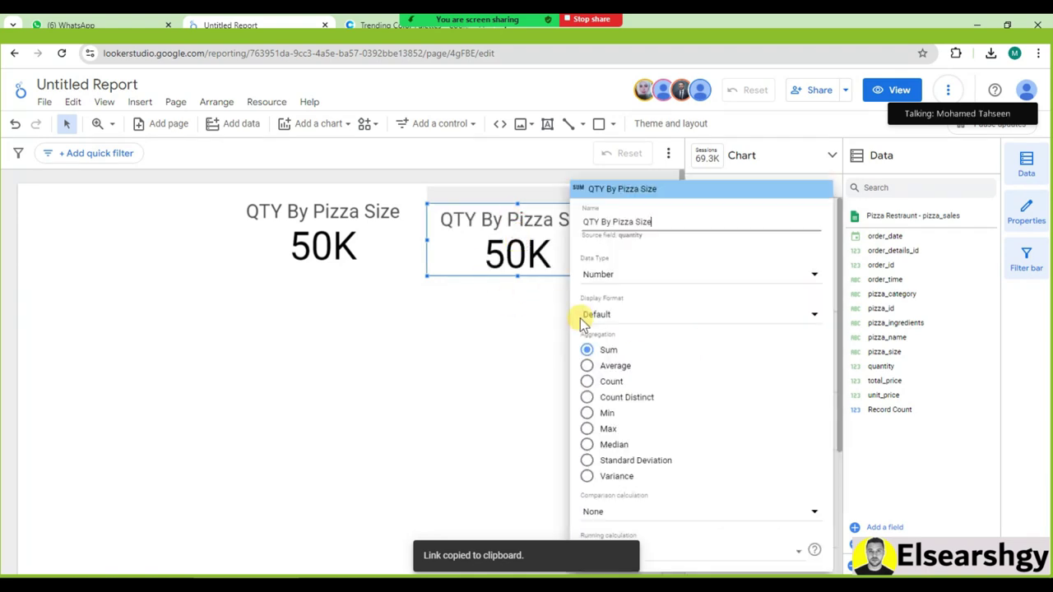
# Rename the duplicated scorecard's metric to "Sales" and set its date range dimension to pizza_category
pyautogui.moveTo(668, 219); pyautogui.dragTo(573, 222)
pyautogui.write('Sales')
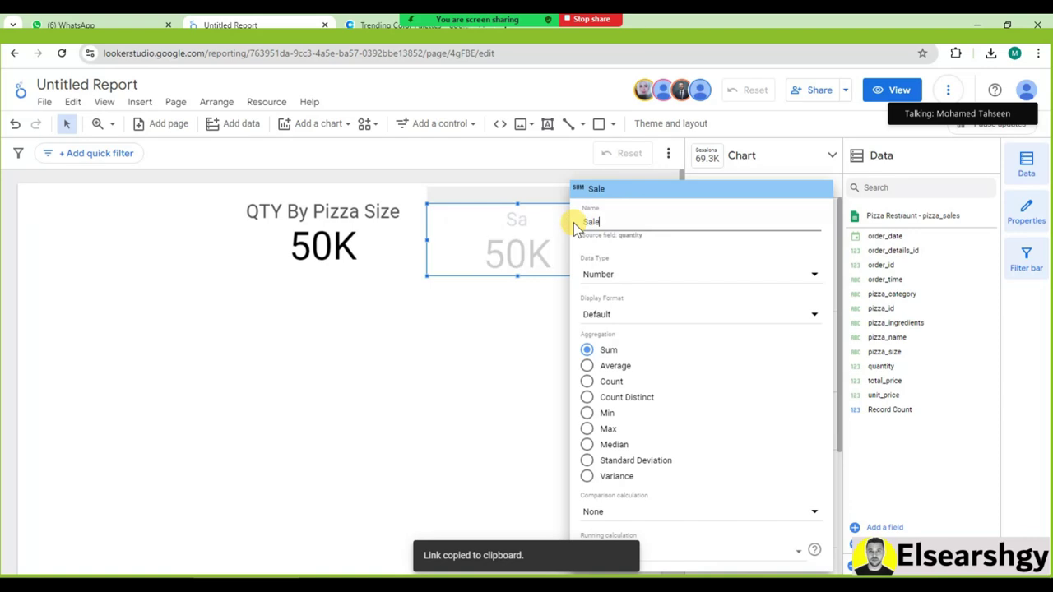
pyautogui.click(567, 241)
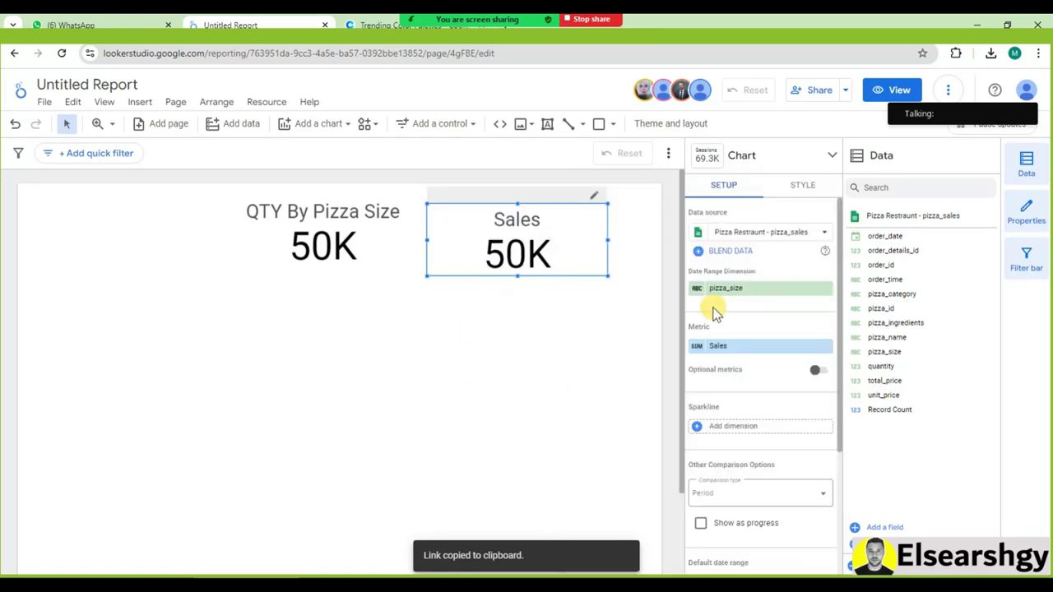
pyautogui.click(826, 288)
pyautogui.moveTo(911, 296); pyautogui.dragTo(778, 294)
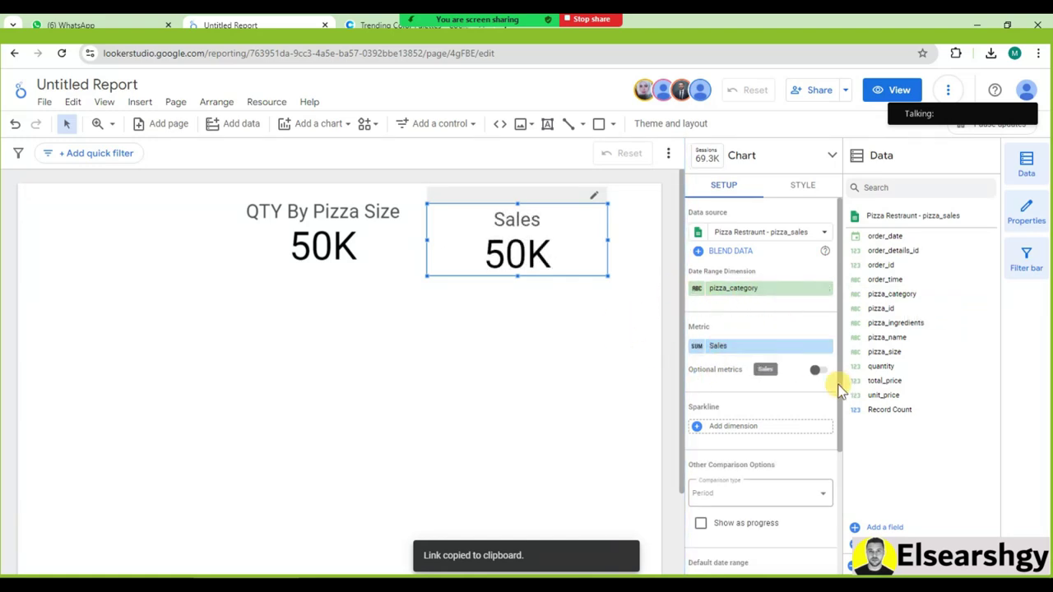
# Replace the Sales scorecard's metric with the total_price field
pyautogui.click(783, 351)
pyautogui.click(916, 446)
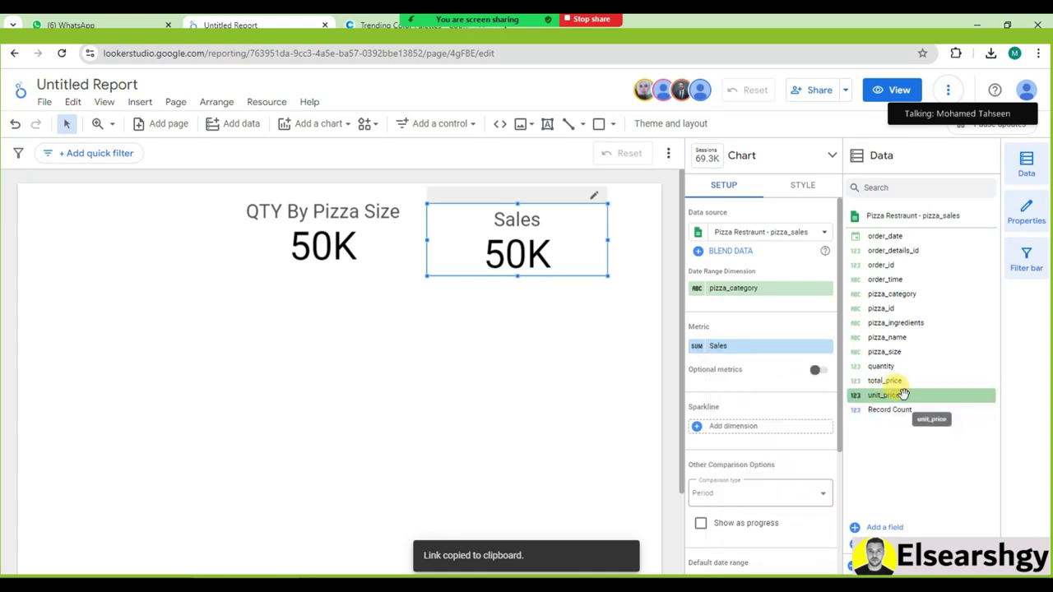
pyautogui.moveTo(900, 383); pyautogui.dragTo(746, 358)
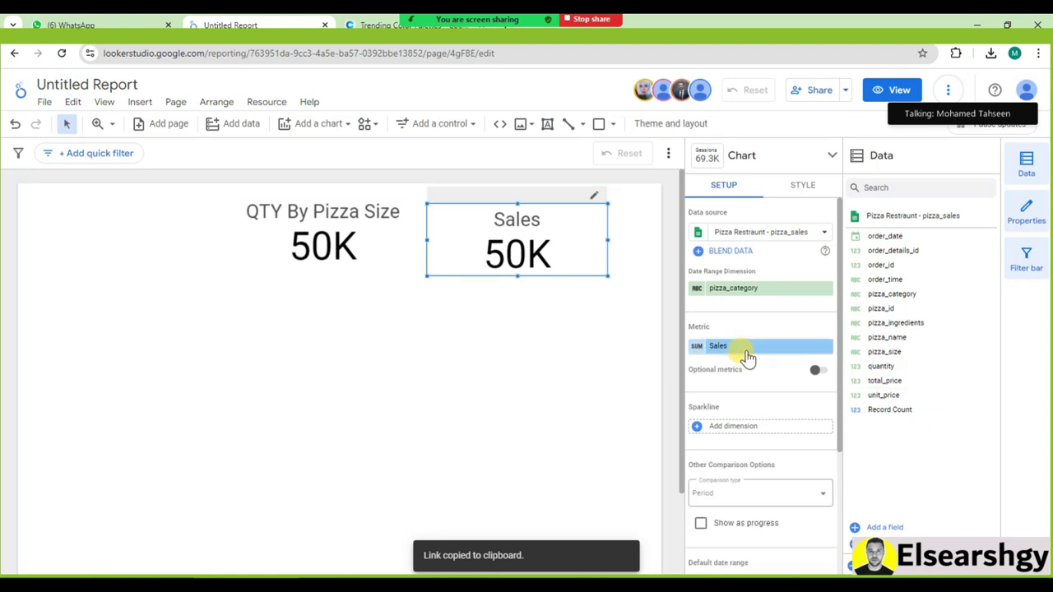
pyautogui.moveTo(880, 380); pyautogui.dragTo(762, 356)
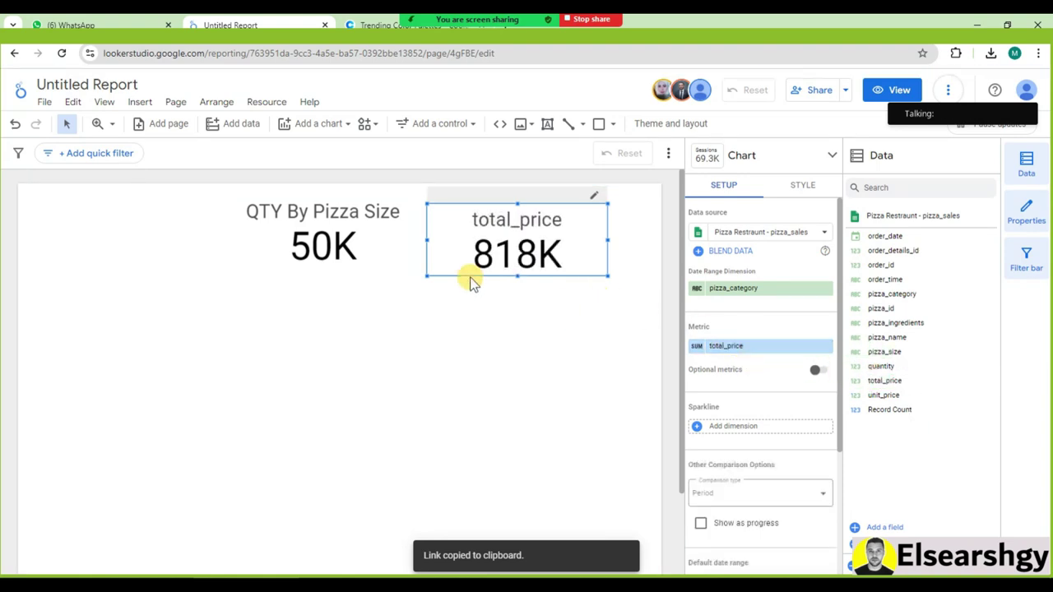
# Reposition the QTY By Pizza Size and total_price scorecards so they line up in one row with a gap between them
pyautogui.click(370, 243)
pyautogui.moveTo(362, 267); pyautogui.dragTo(356, 258)
pyautogui.moveTo(482, 258); pyautogui.dragTo(535, 247)
pyautogui.moveTo(358, 237); pyautogui.dragTo(387, 236)
pyautogui.click(411, 333)
pyautogui.click(354, 221)
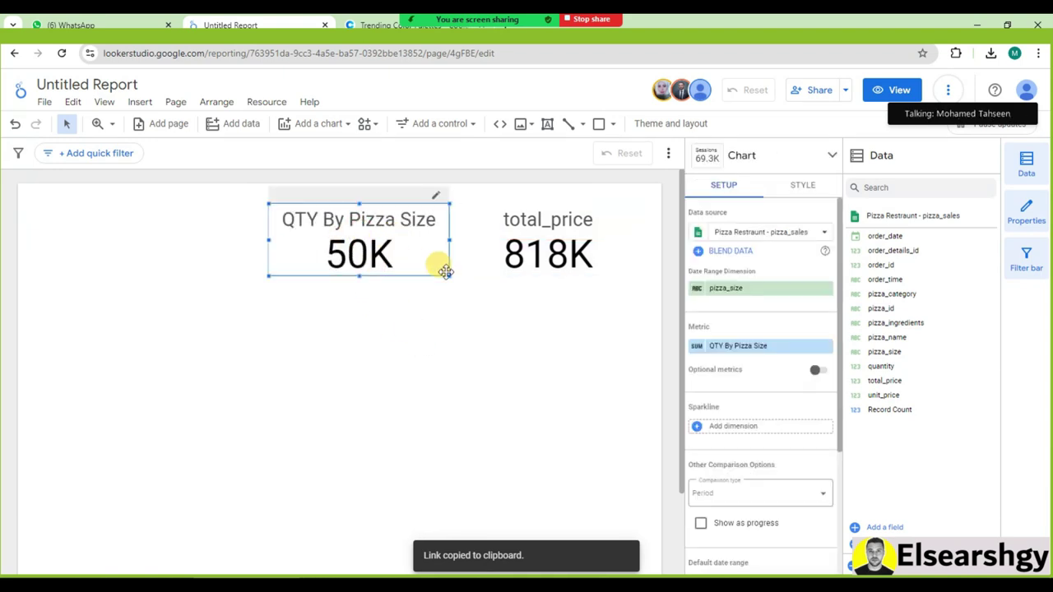
# Delete the total_price scorecard from the page
pyautogui.click(505, 246)
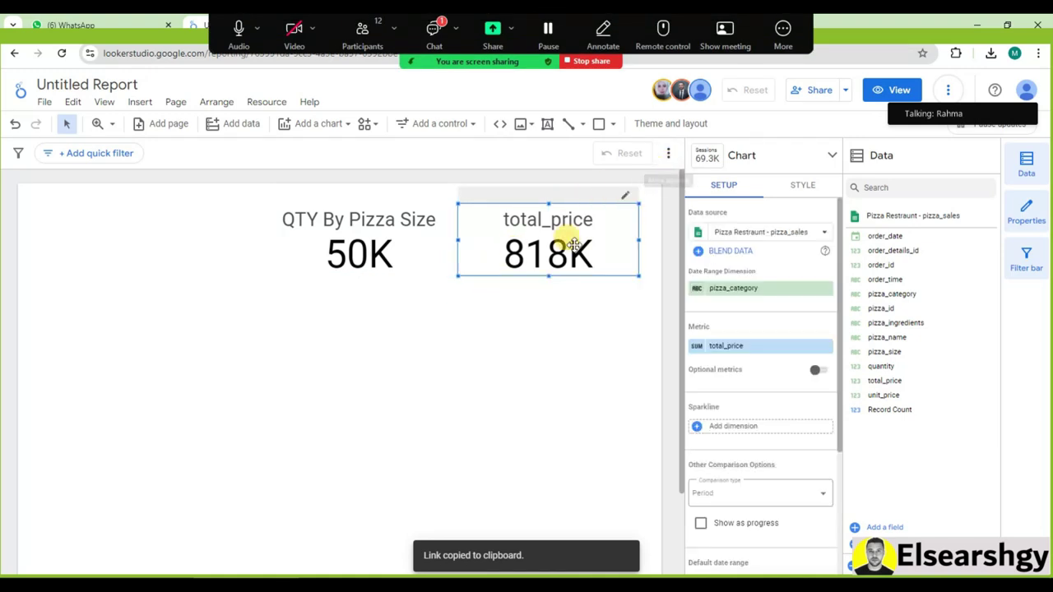
pyautogui.press('Delete')
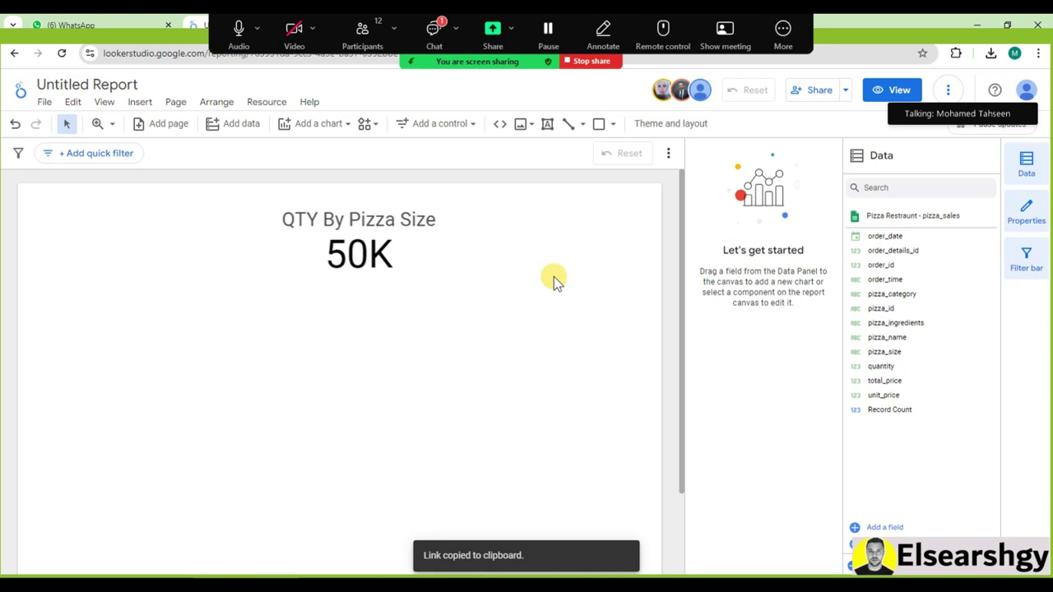
# Rename the remaining scorecard's metric to "QTY" and narrow the card to fit the shorter label
pyautogui.click(349, 236)
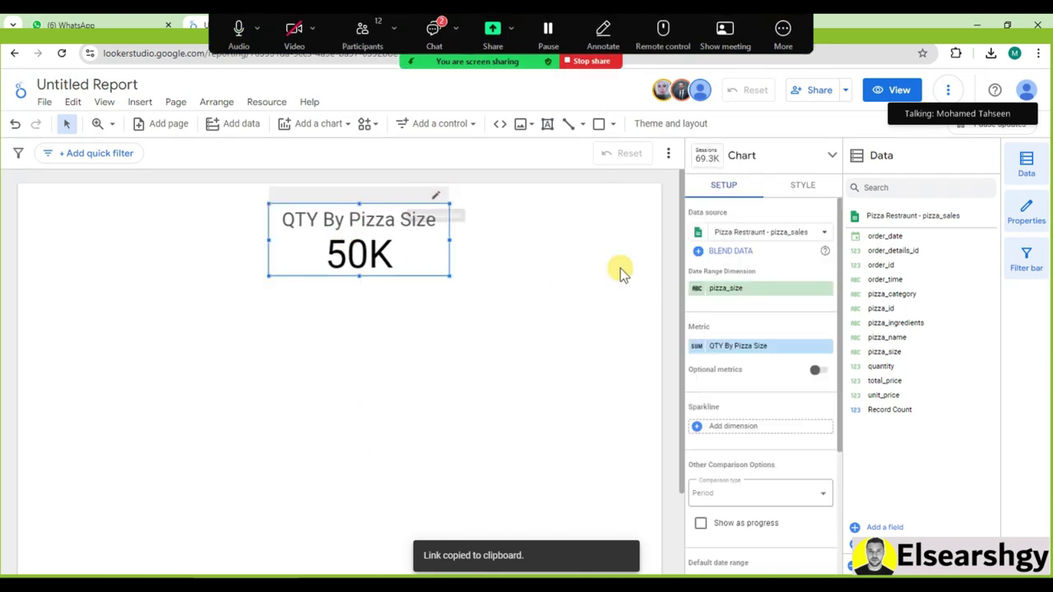
pyautogui.click(691, 347)
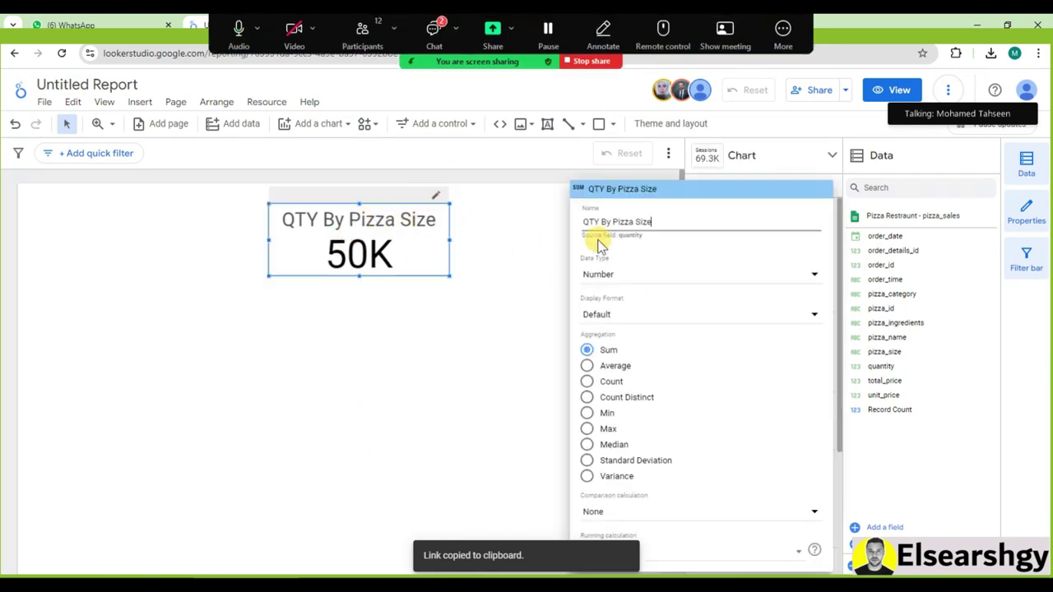
pyautogui.tripleClick(603, 219)
pyautogui.write('QTY')
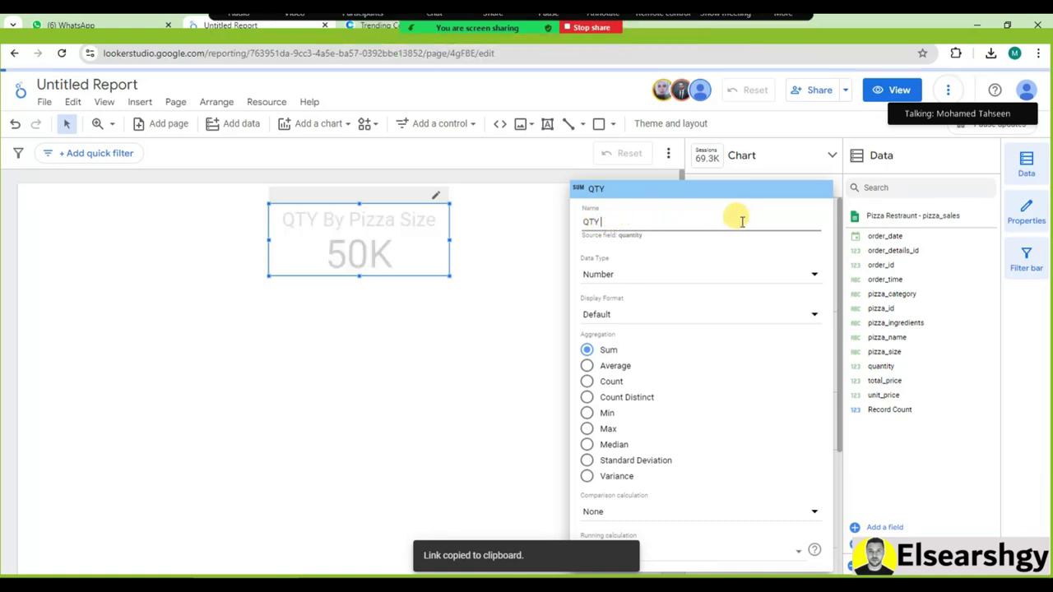
pyautogui.click(488, 325)
pyautogui.moveTo(449, 239); pyautogui.dragTo(381, 251)
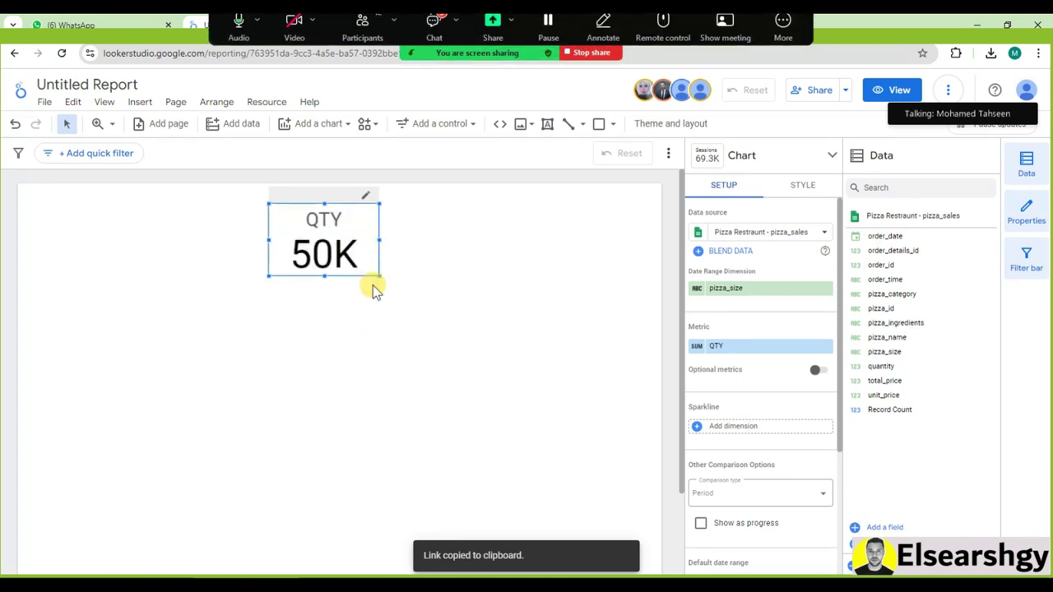
# Place a copy of the narrowed QTY scorecard beside the original in the same row
pyautogui.moveTo(364, 274); pyautogui.dragTo(478, 249)
pyautogui.click(447, 252)
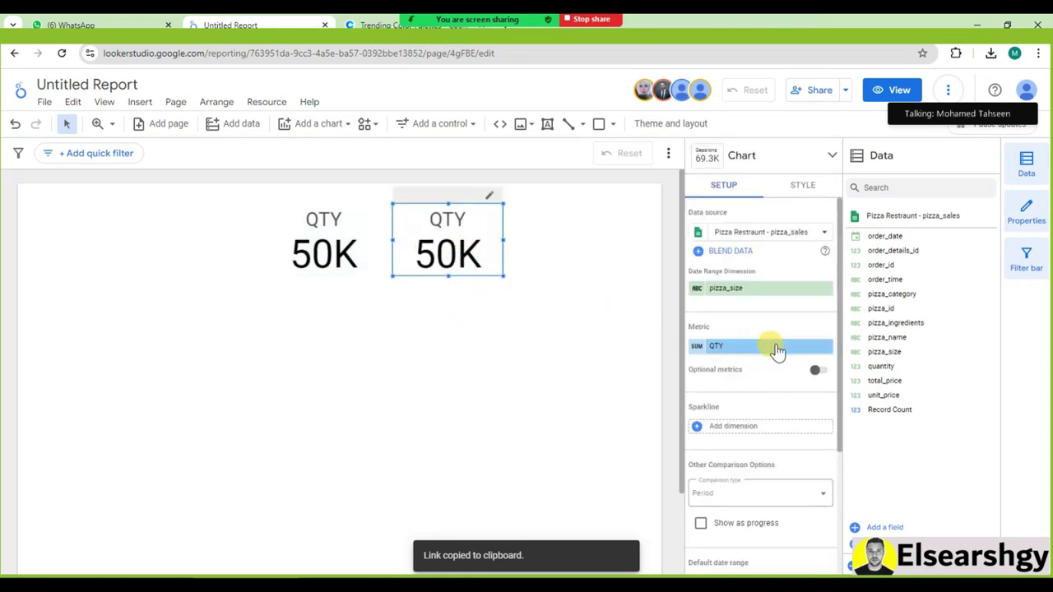
# Change the copied scorecard's metric to total_price and name it "Sales"
pyautogui.moveTo(893, 383); pyautogui.dragTo(740, 343)
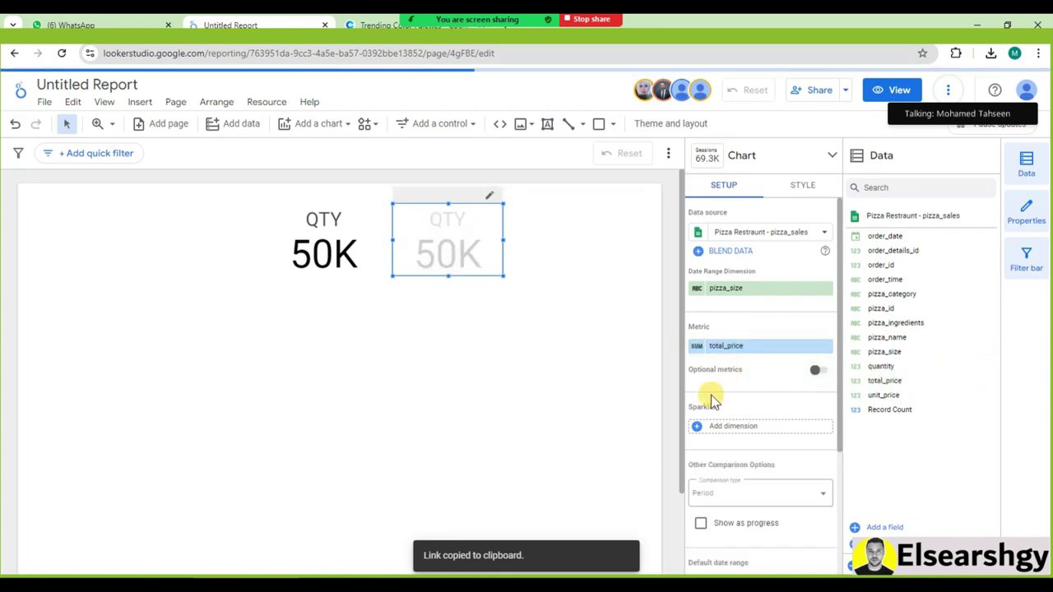
pyautogui.click(697, 346)
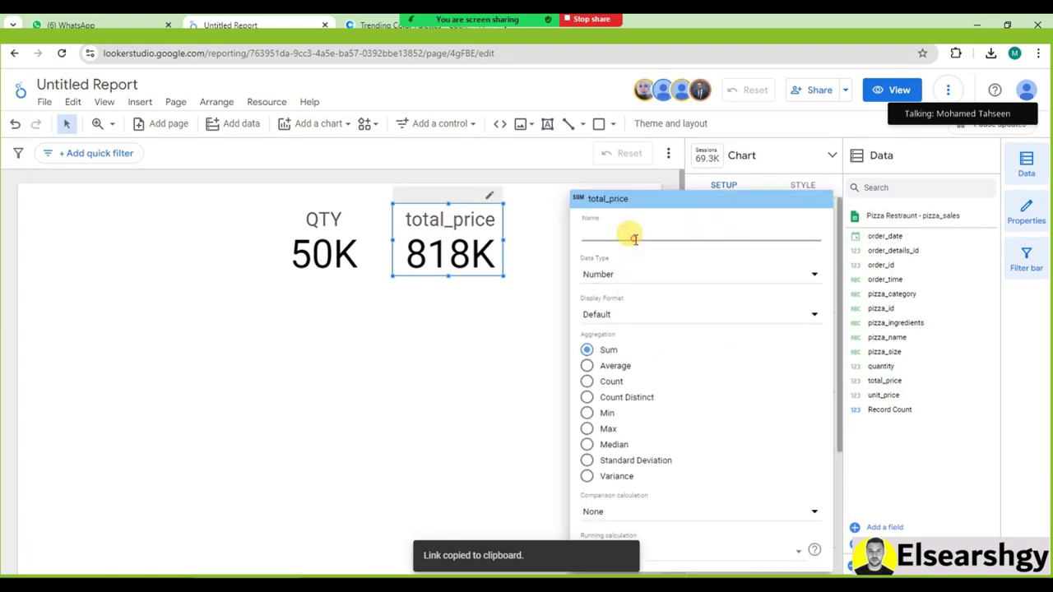
pyautogui.write('Sales')
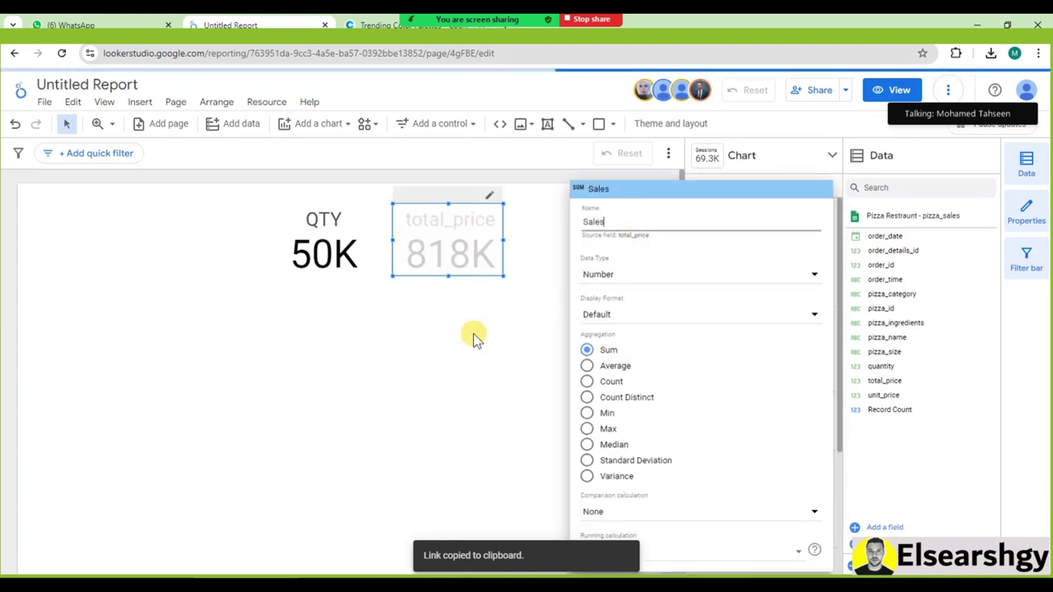
# Move the QTY and Sales scorecards together to the right end of the page's top row
pyautogui.click(440, 346)
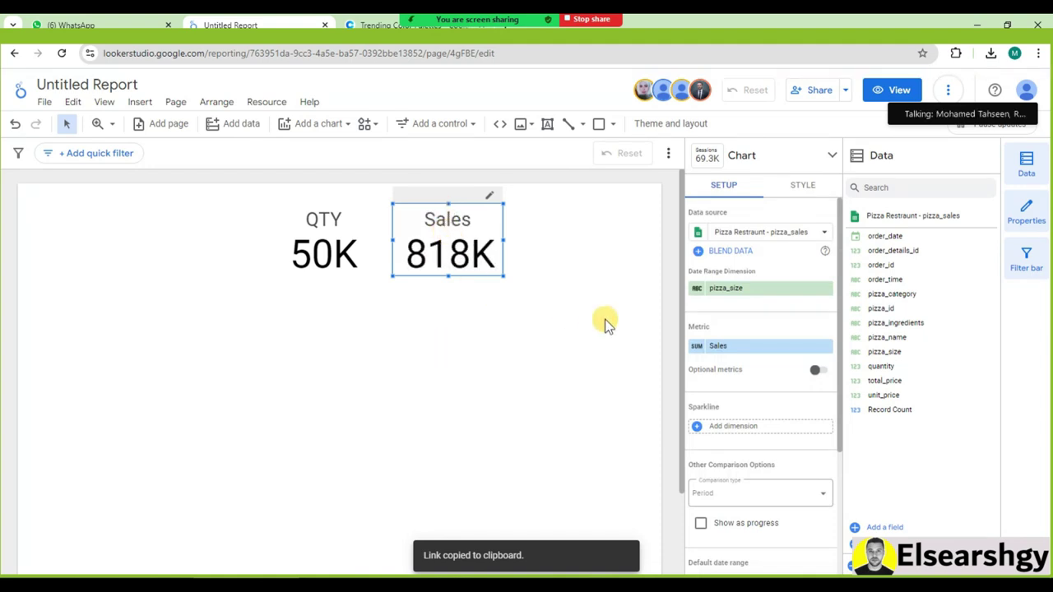
pyautogui.keyDown('shift'); pyautogui.click(365, 237); pyautogui.keyUp('shift')
pyautogui.moveTo(411, 238); pyautogui.dragTo(545, 241)
pyautogui.click(334, 292)
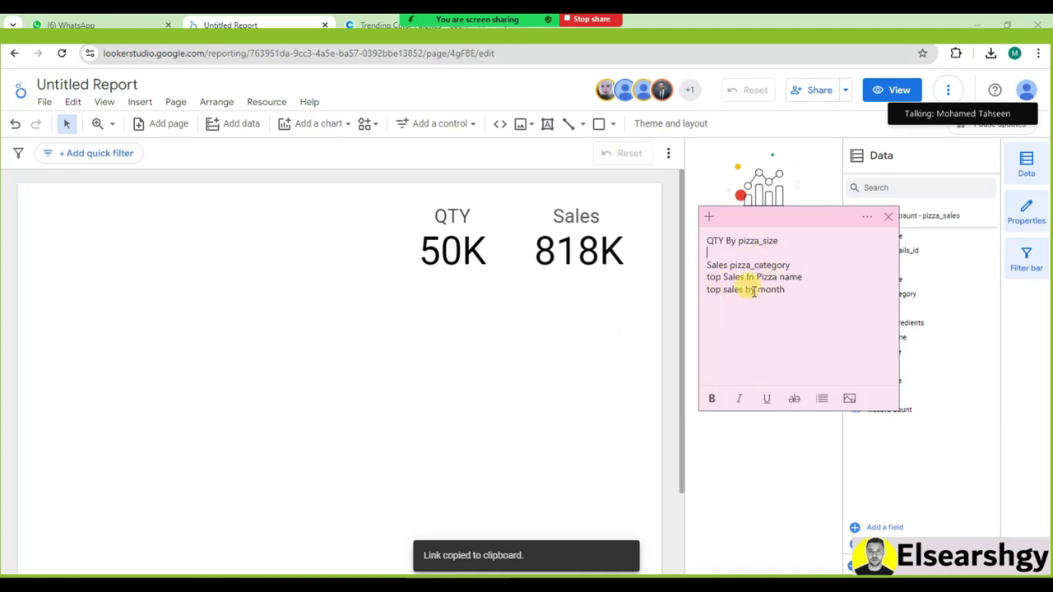
# Insert a column chart on the left side of the page, below the scorecard row
pyautogui.click(525, 480)
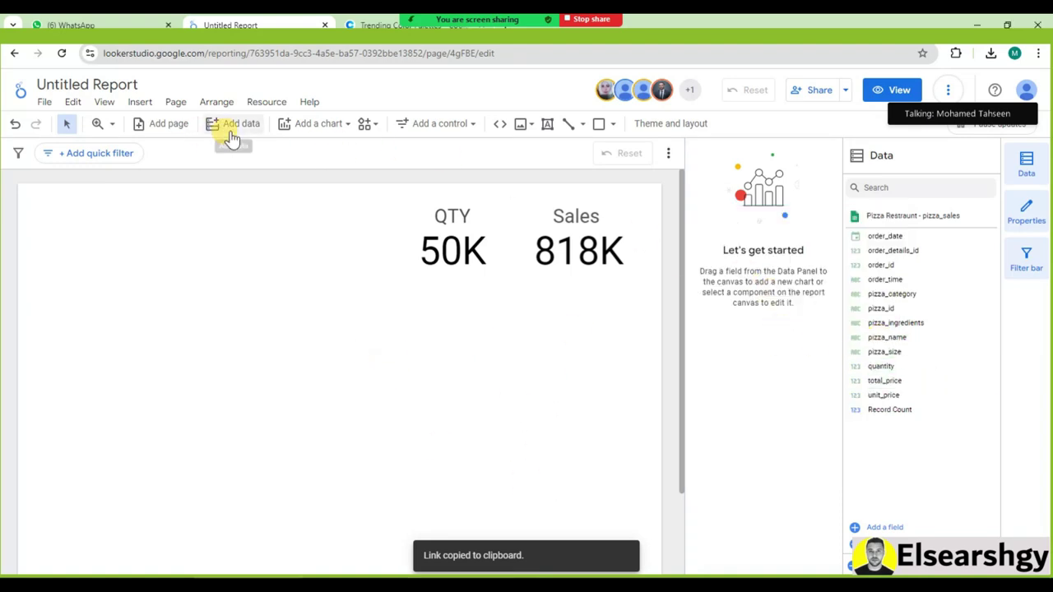
pyautogui.click(303, 125)
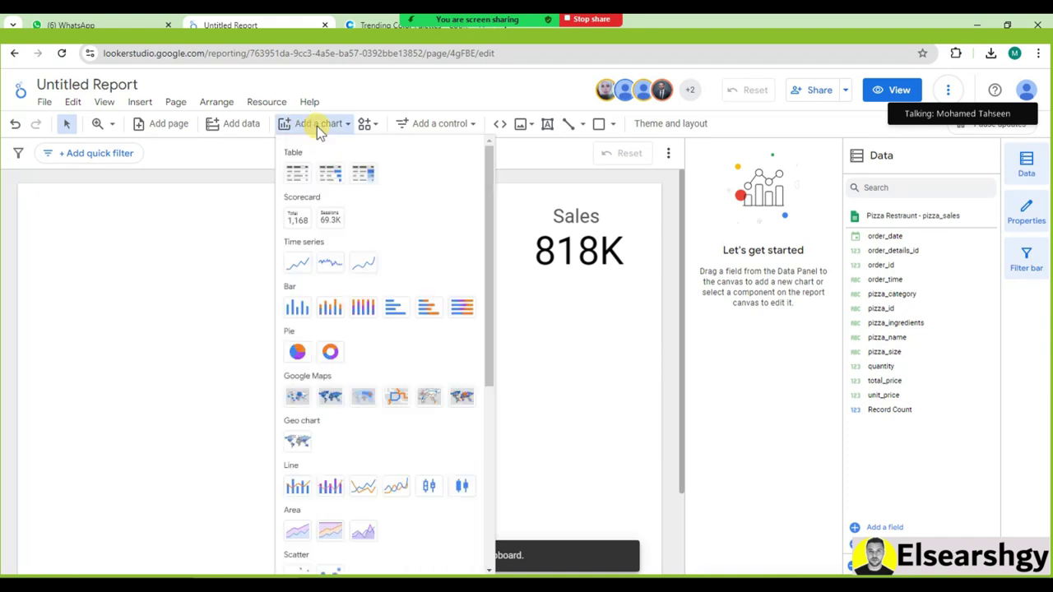
pyautogui.click(298, 315)
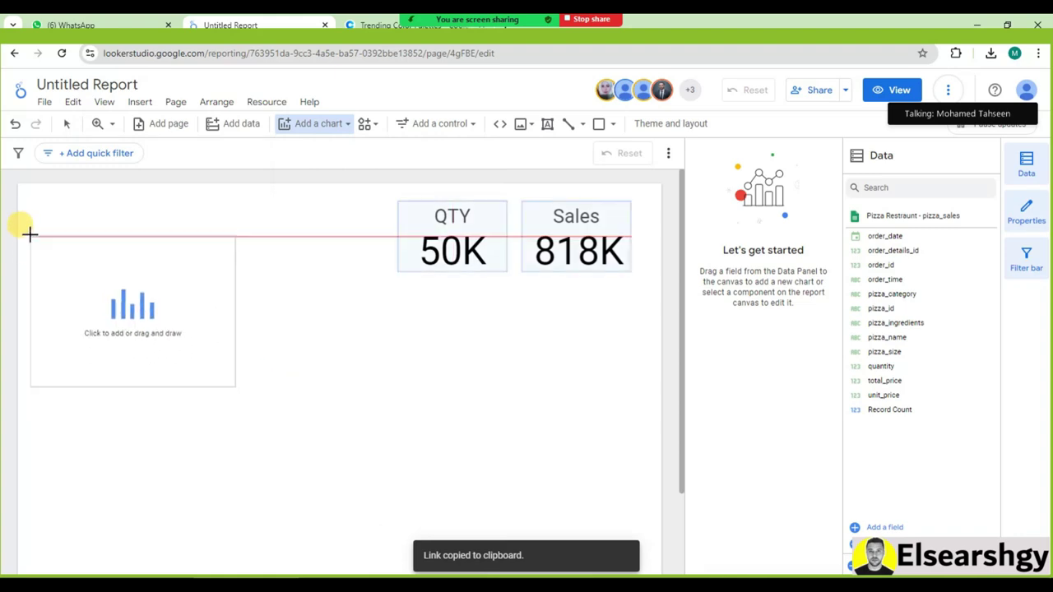
pyautogui.press('Escape')
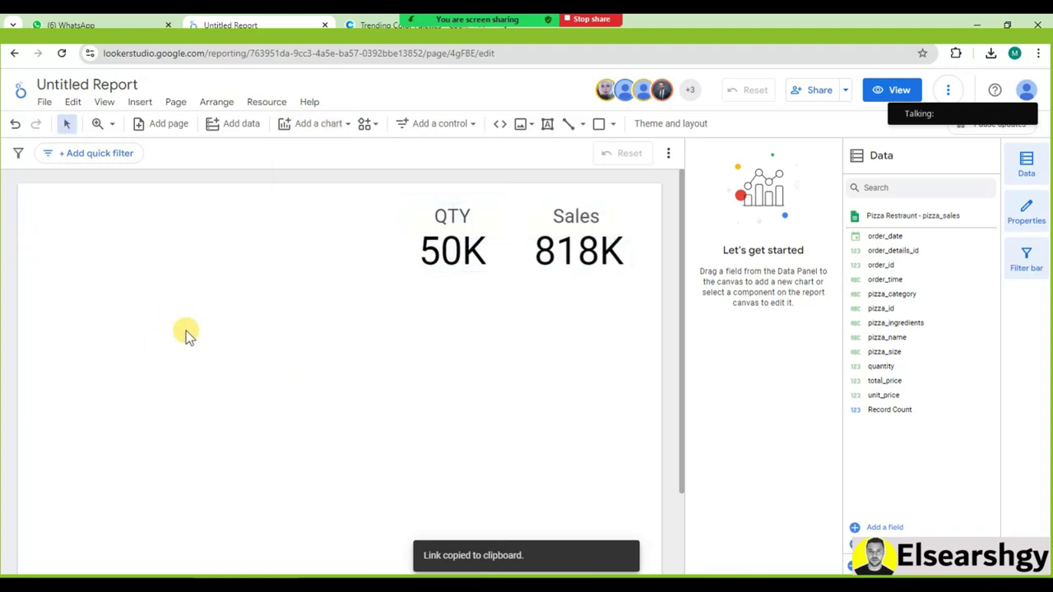
pyautogui.click(186, 330)
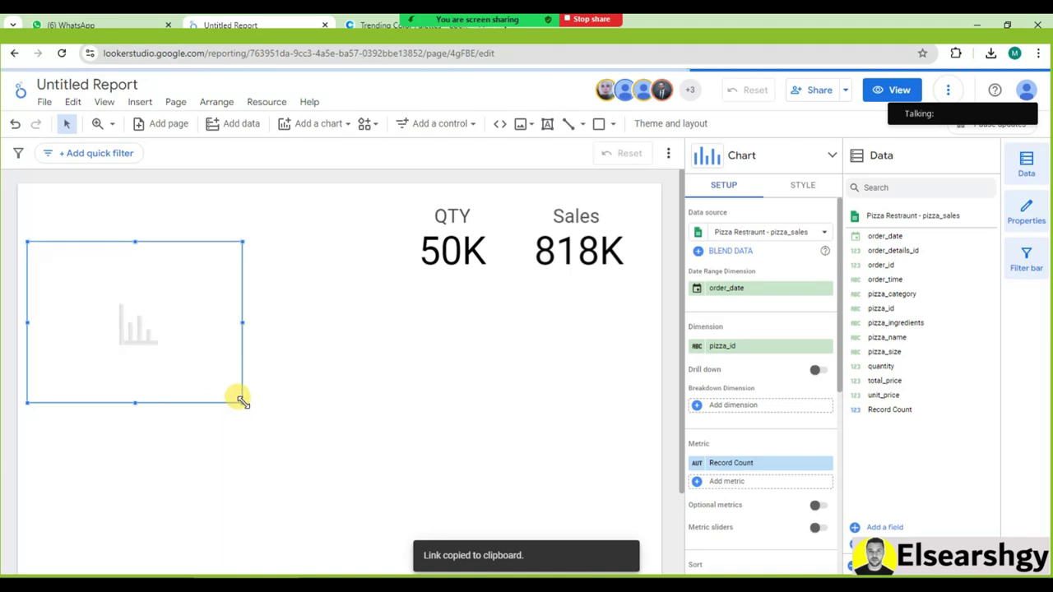
# Enlarge the column chart and align its top edge with the bottom of the scorecards
pyautogui.moveTo(242, 401); pyautogui.dragTo(280, 433)
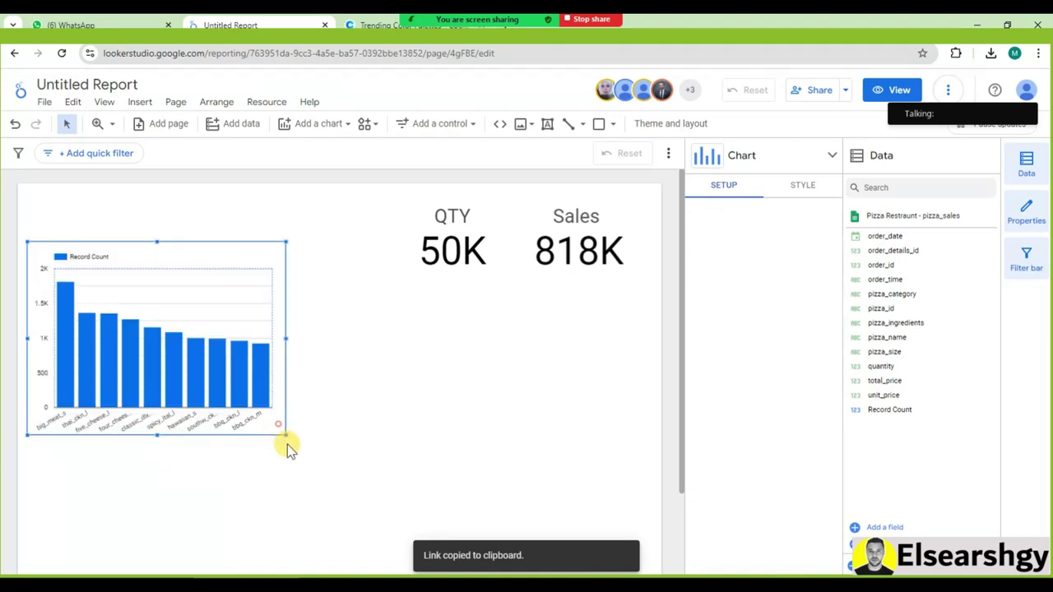
pyautogui.moveTo(279, 430); pyautogui.dragTo(320, 454)
pyautogui.moveTo(313, 259); pyautogui.dragTo(309, 282)
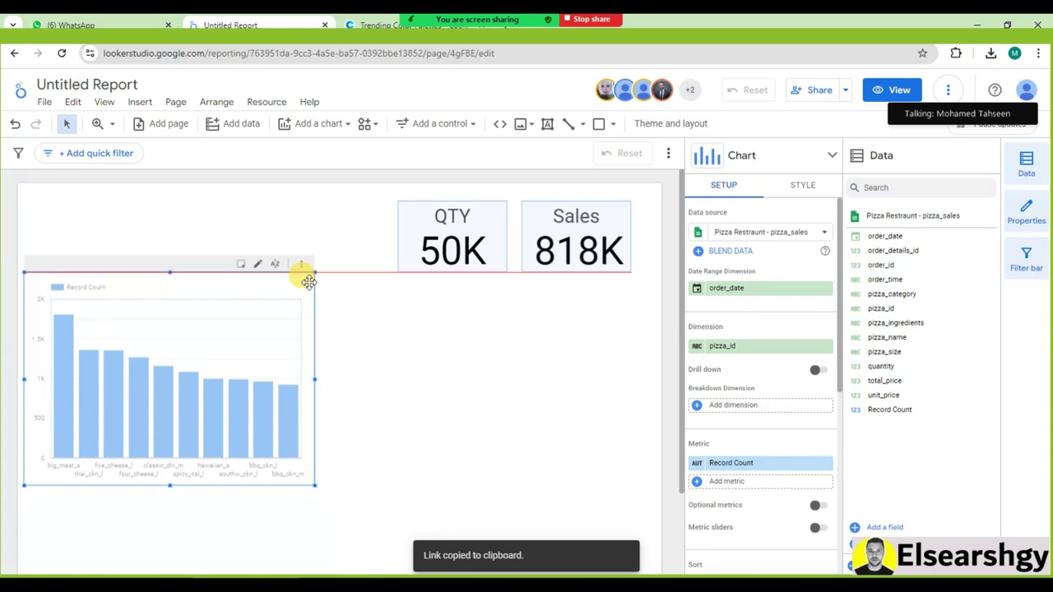
pyautogui.moveTo(308, 281); pyautogui.dragTo(313, 281)
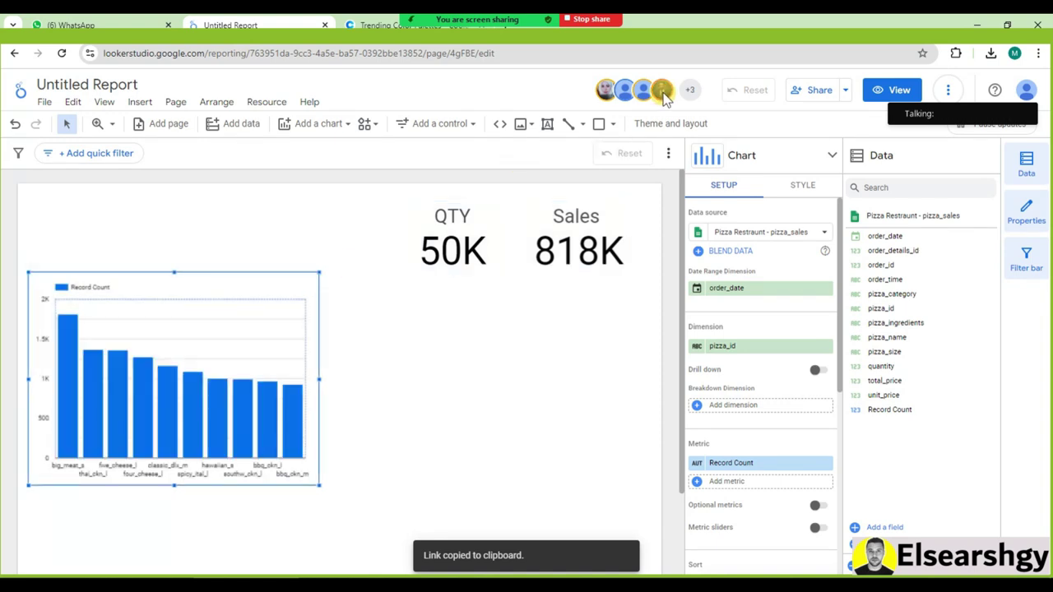
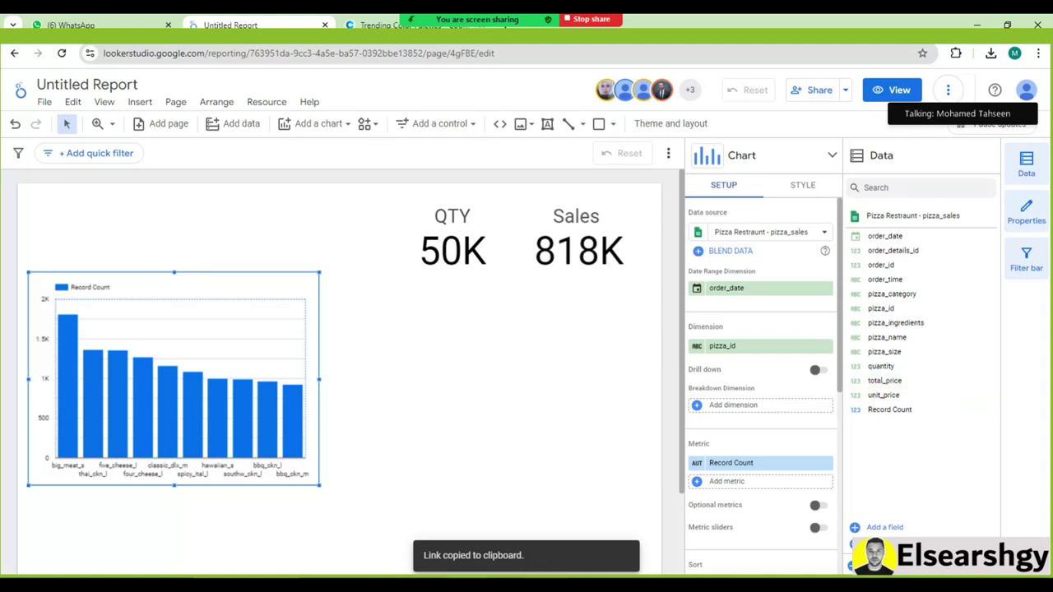
# Consult the sticky note's chart list and try total_price as the chart's dimension with pizza_name as its date range dimension
pyautogui.hotkey('alt', 'Tab')
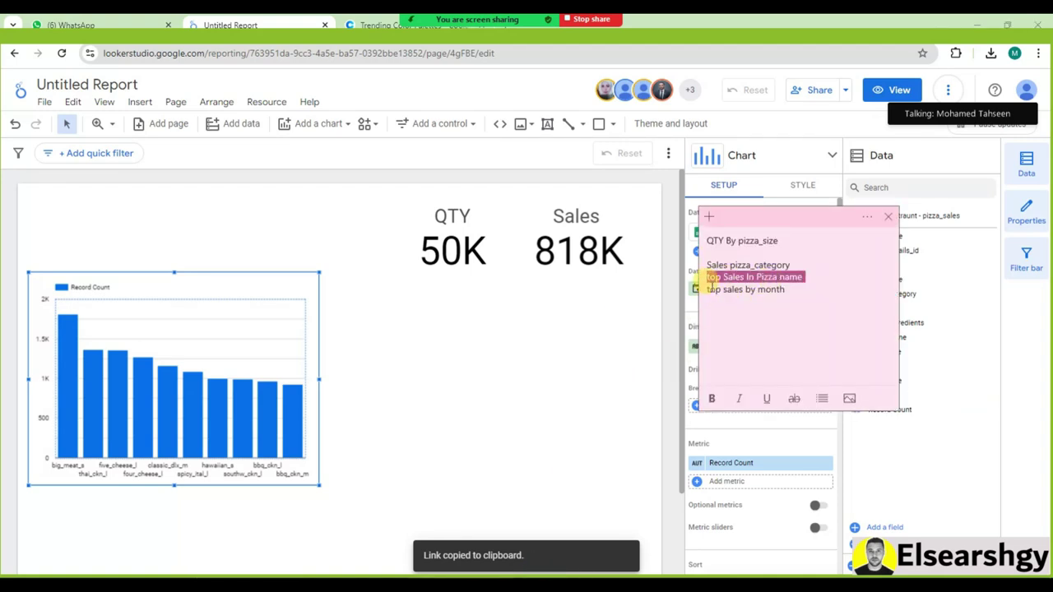
pyautogui.click(583, 357)
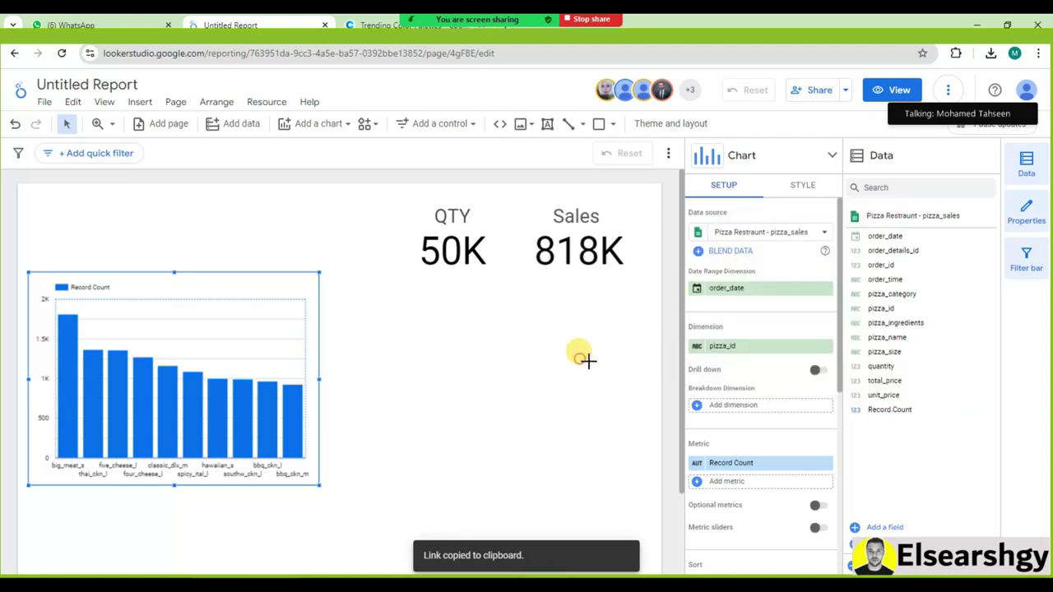
pyautogui.click(292, 290)
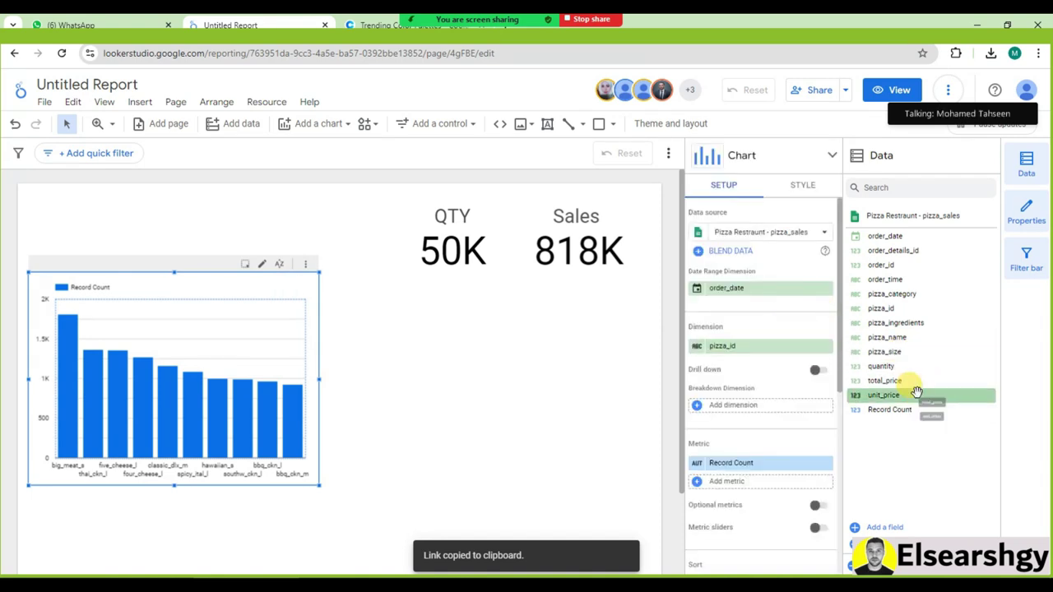
pyautogui.moveTo(918, 383); pyautogui.dragTo(777, 357)
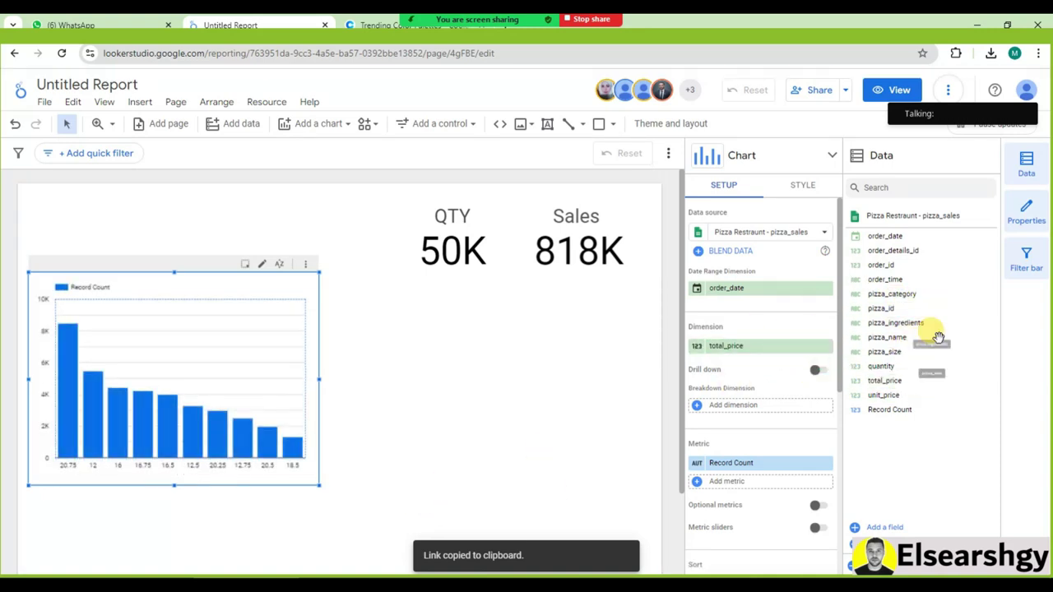
pyautogui.moveTo(892, 340); pyautogui.dragTo(747, 292)
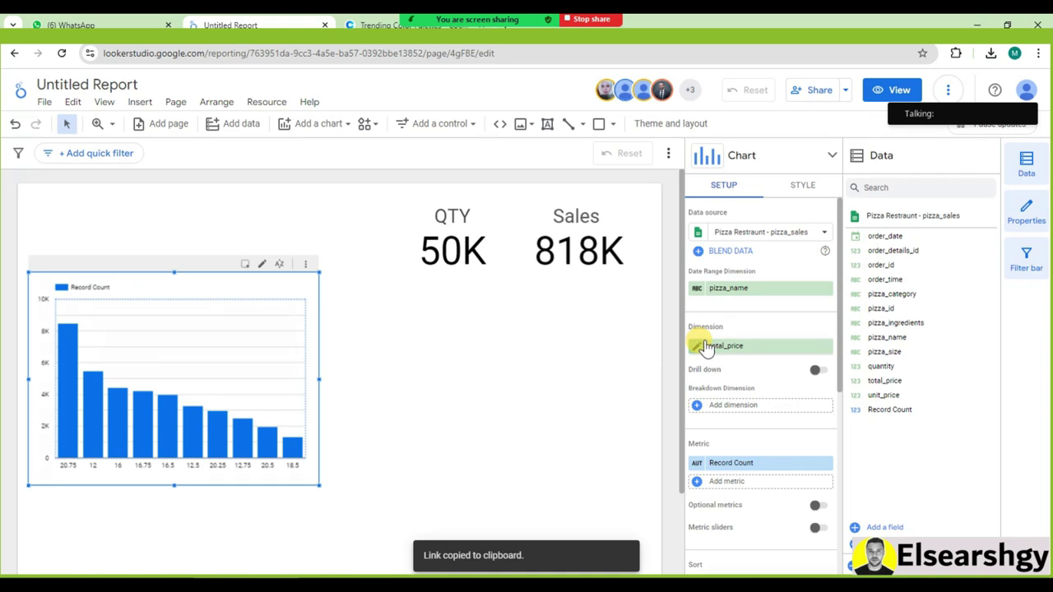
pyautogui.click(287, 289)
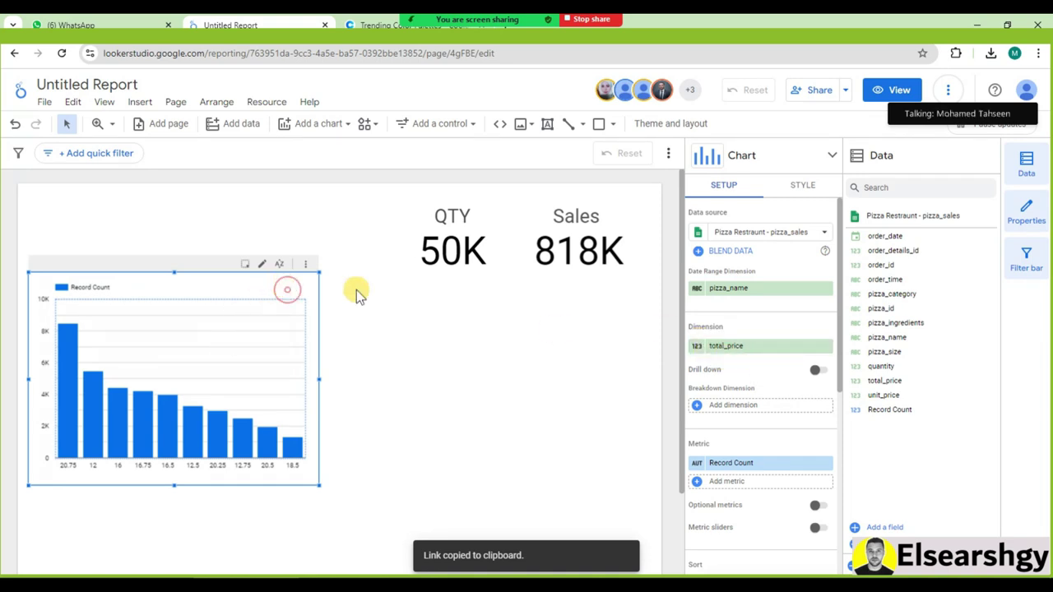
# Try total_price as the breakdown dimension, and clear both the breakdown and date range dimensions
pyautogui.moveTo(735, 340); pyautogui.dragTo(747, 409)
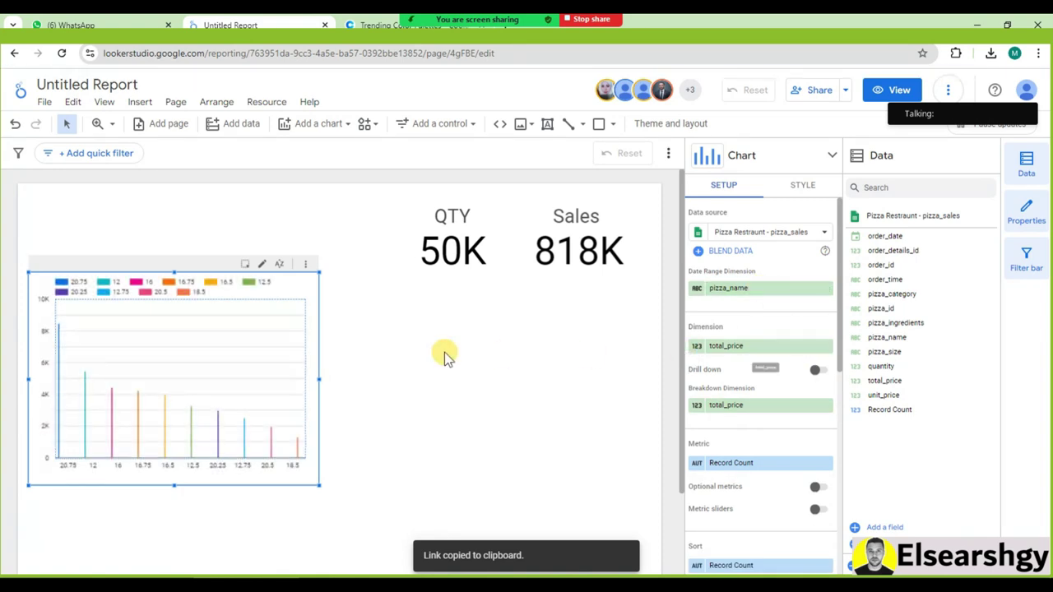
pyautogui.click(826, 405)
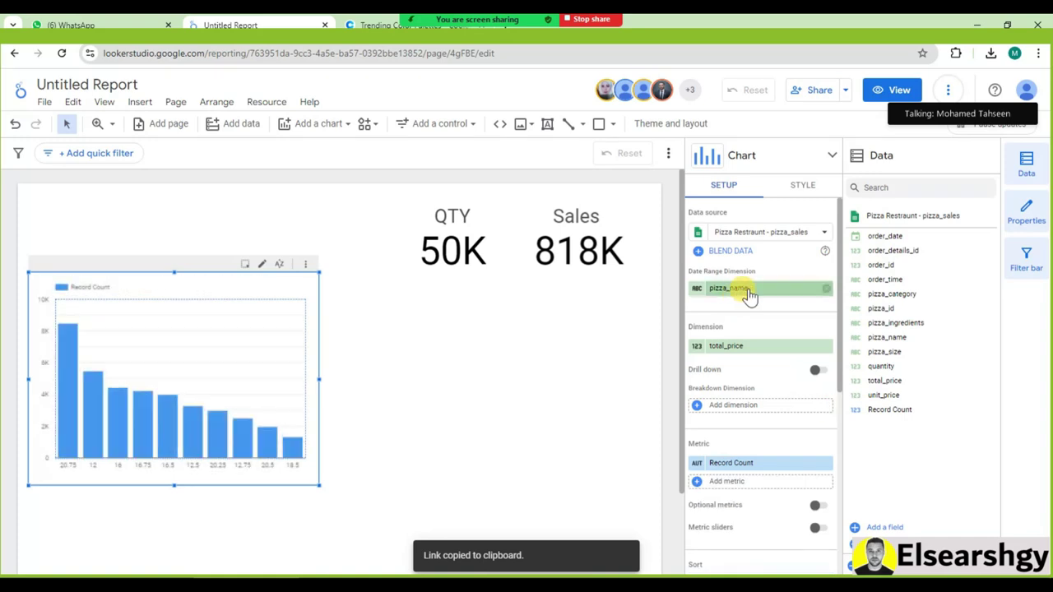
pyautogui.click(824, 290)
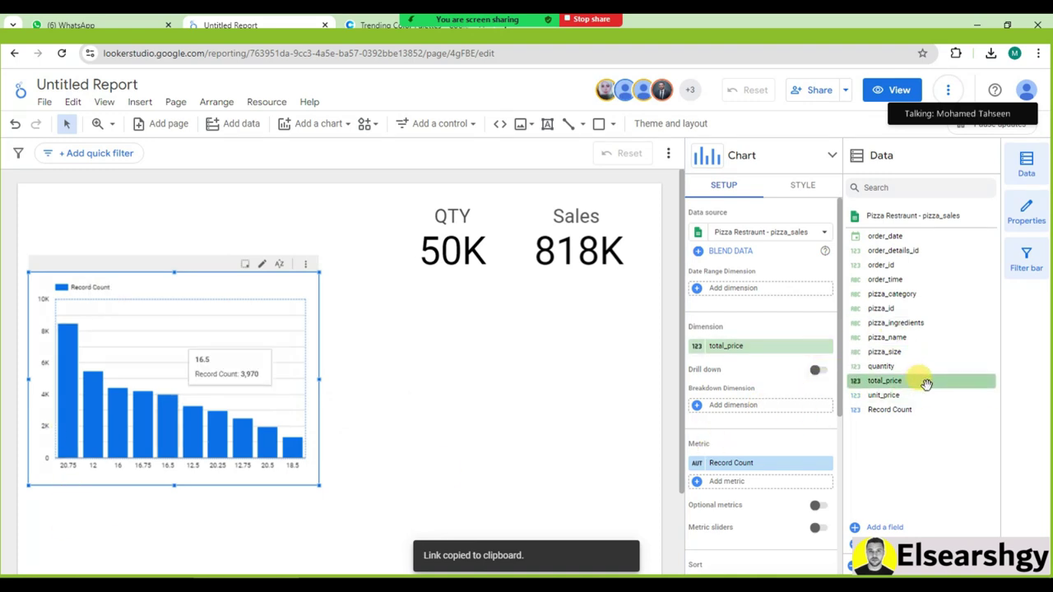
# Chart total_price by pizza_name in place of Record Count, and make the chart wider and taller
pyautogui.moveTo(917, 332); pyautogui.dragTo(782, 352)
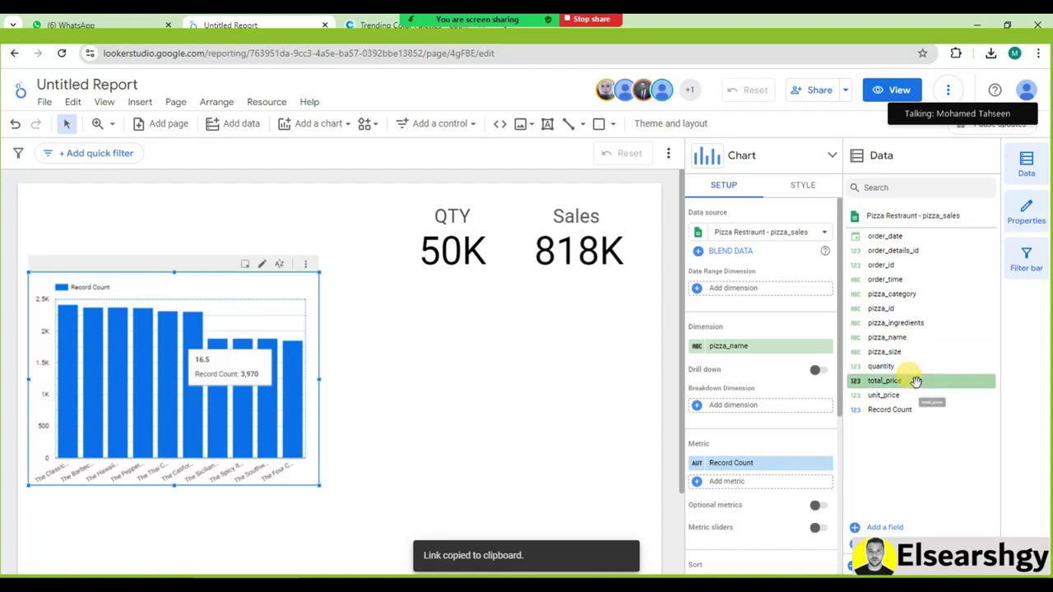
pyautogui.moveTo(900, 380); pyautogui.dragTo(757, 482)
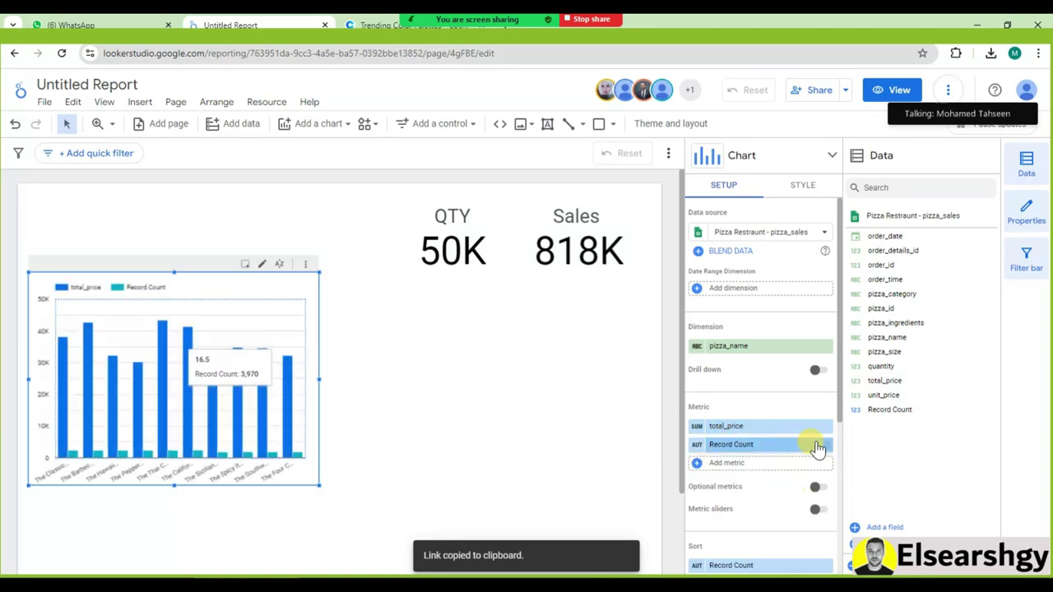
pyautogui.click(821, 444)
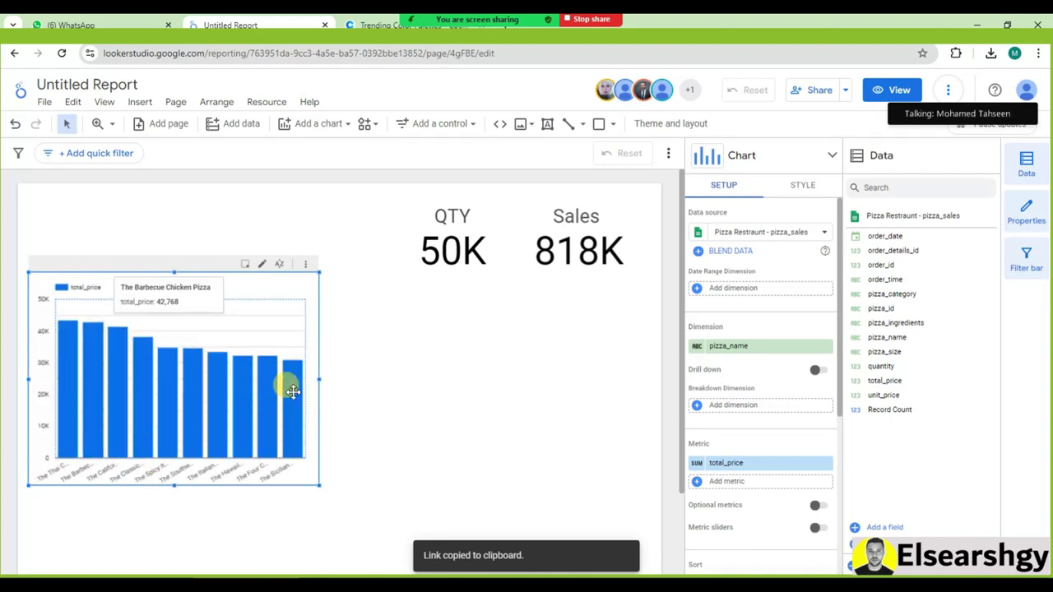
pyautogui.moveTo(318, 379); pyautogui.dragTo(368, 380)
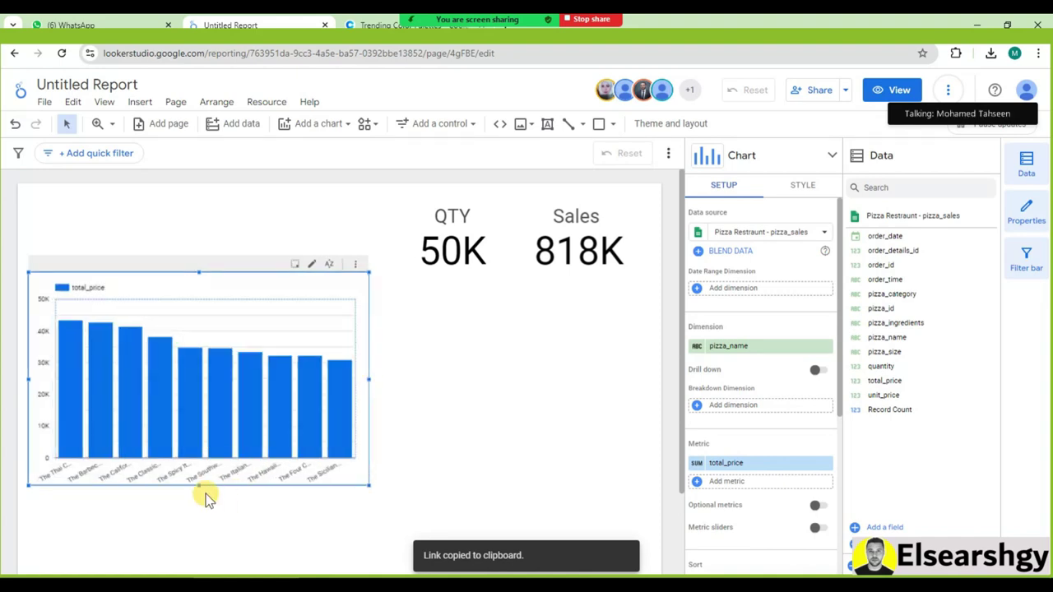
pyautogui.moveTo(198, 486); pyautogui.dragTo(198, 510)
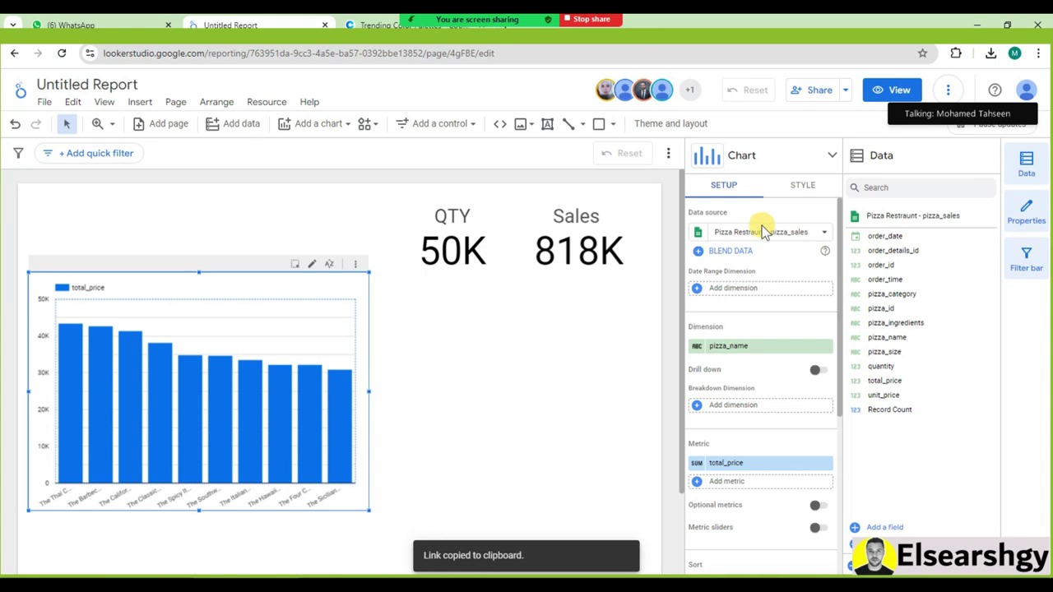
pyautogui.scroll(-3, 745, 385)
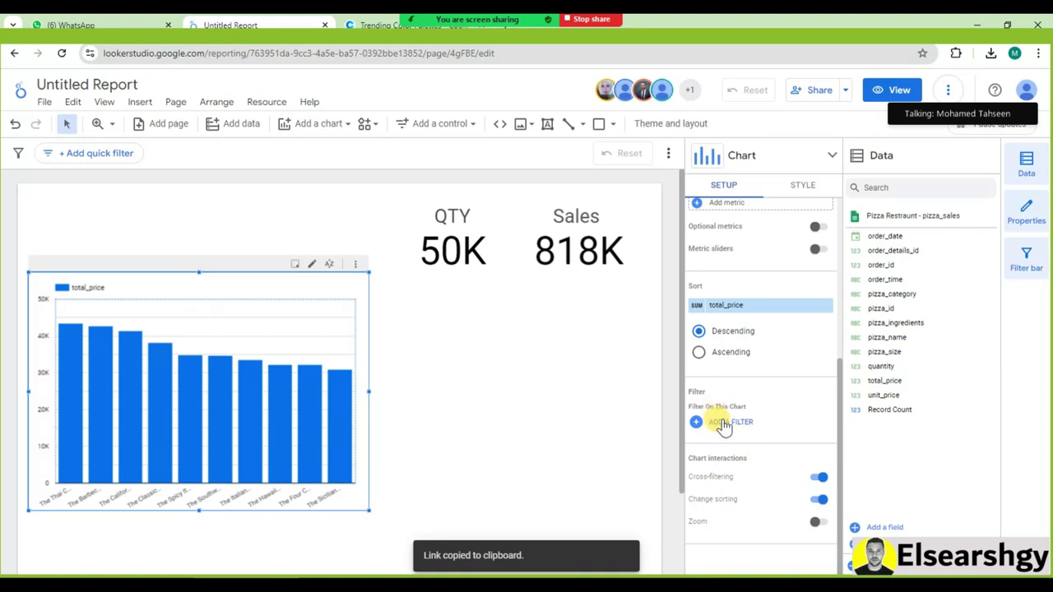
pyautogui.click(722, 422)
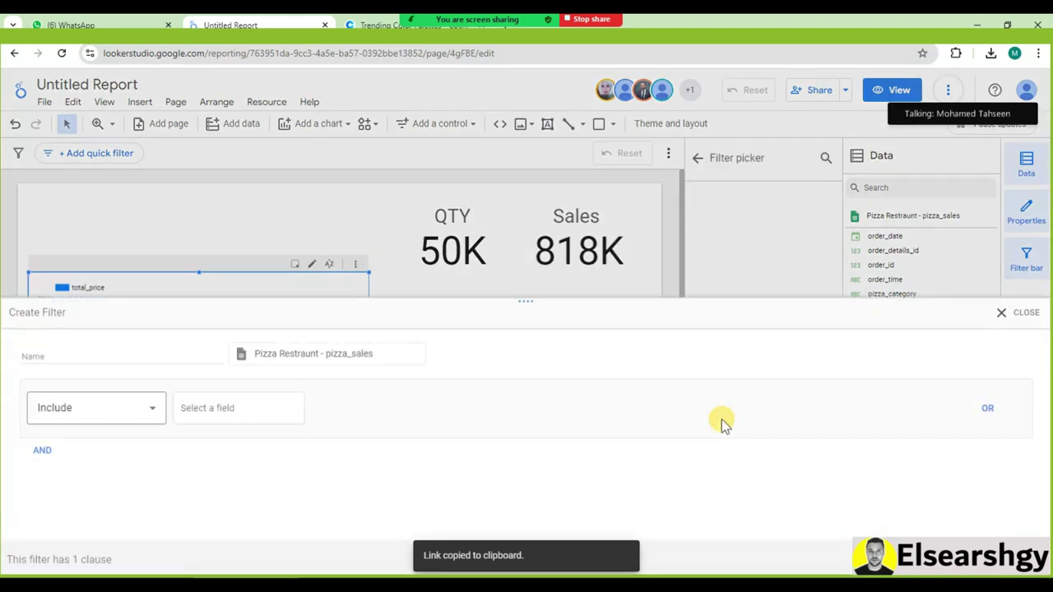
pyautogui.click(1022, 313)
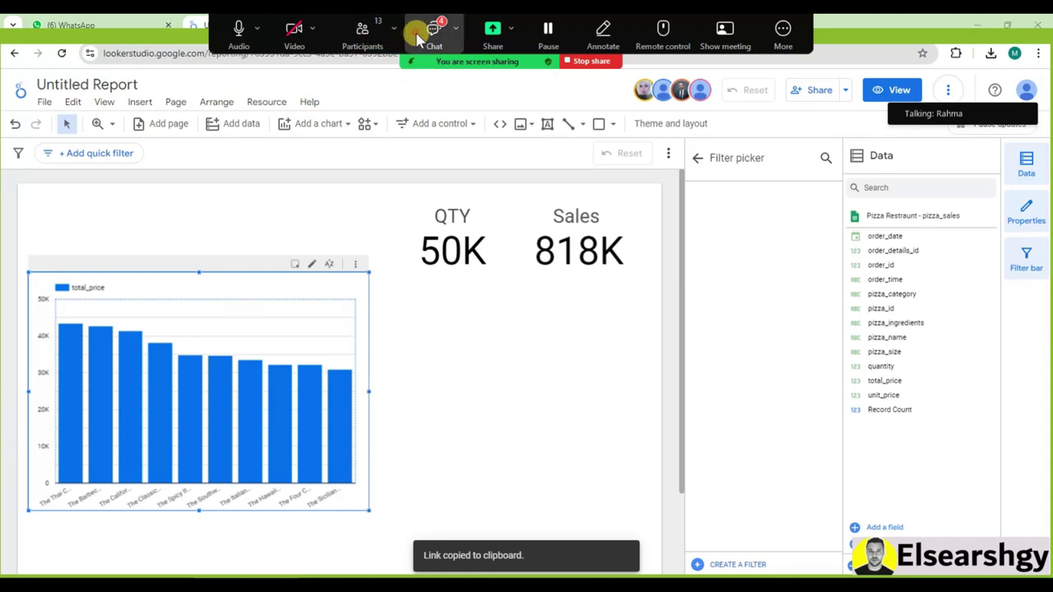
# Read the new messages in the meeting chat and close it
pyautogui.click(434, 33)
pyautogui.scroll(-8, 580, 265)
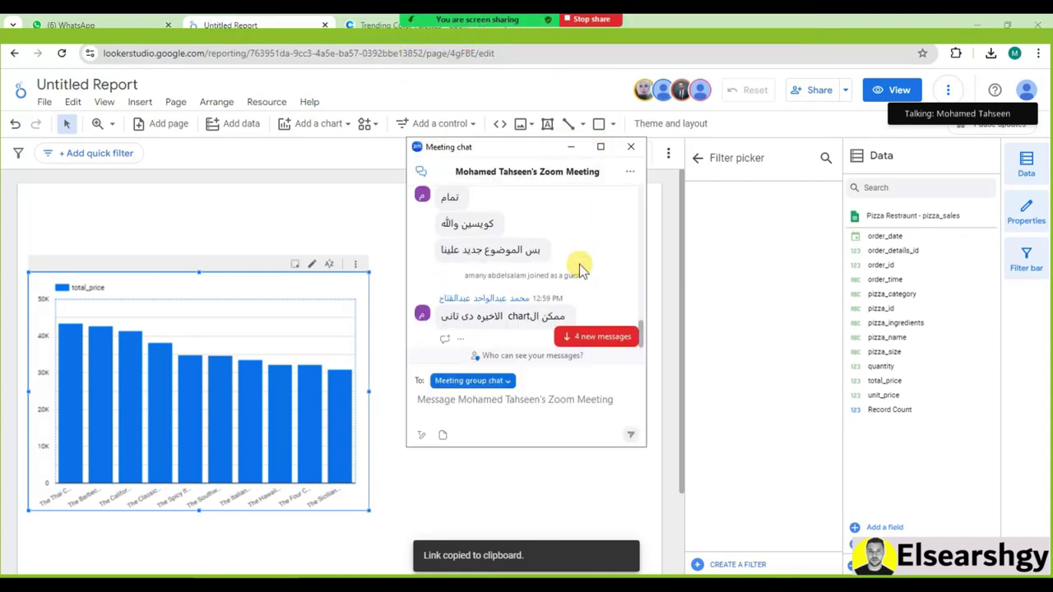
pyautogui.click(630, 148)
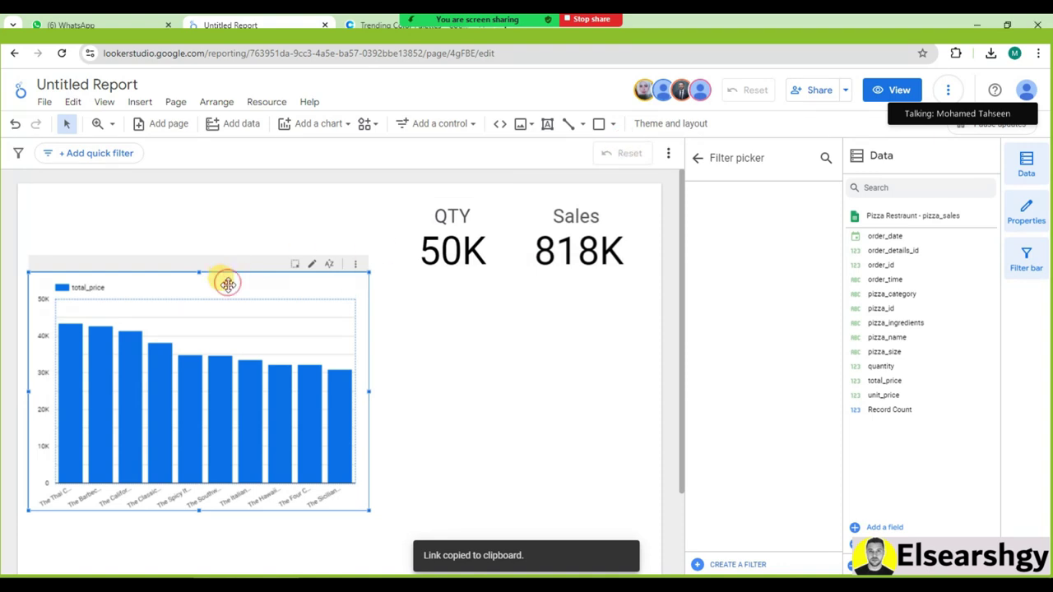
# Delete the pizza_name chart and insert a fresh column chart on the left side of the page below the scorecards
pyautogui.press('Delete')
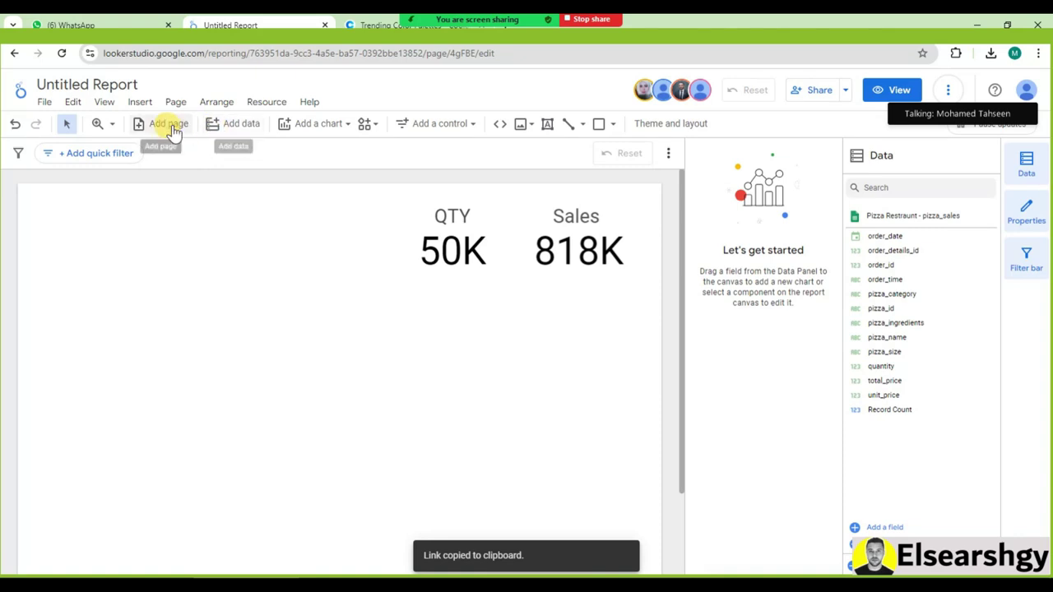
pyautogui.click(298, 127)
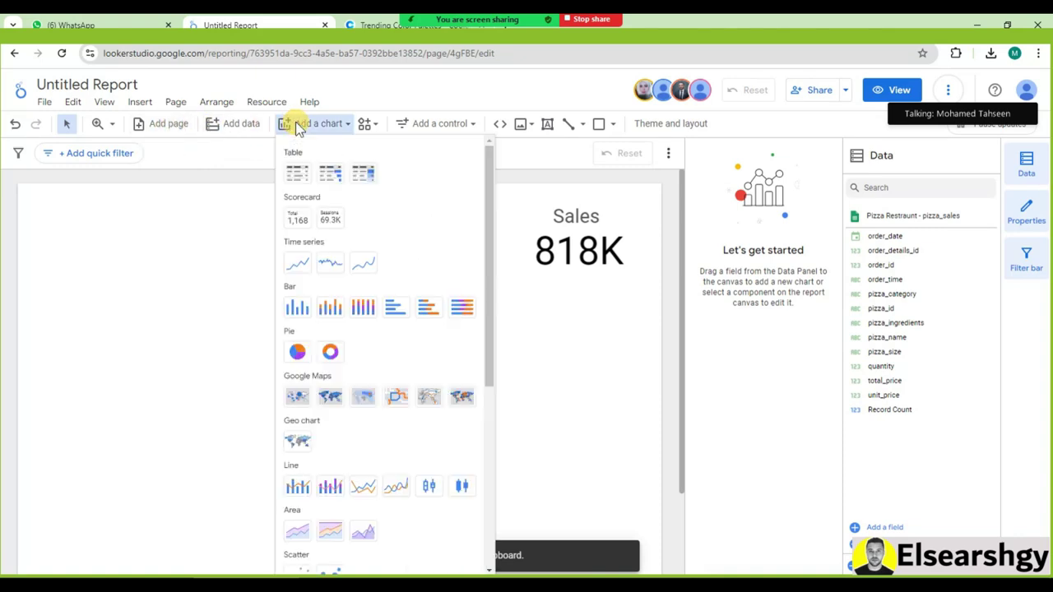
pyautogui.click(295, 308)
pyautogui.press('Escape')
pyautogui.click(137, 445)
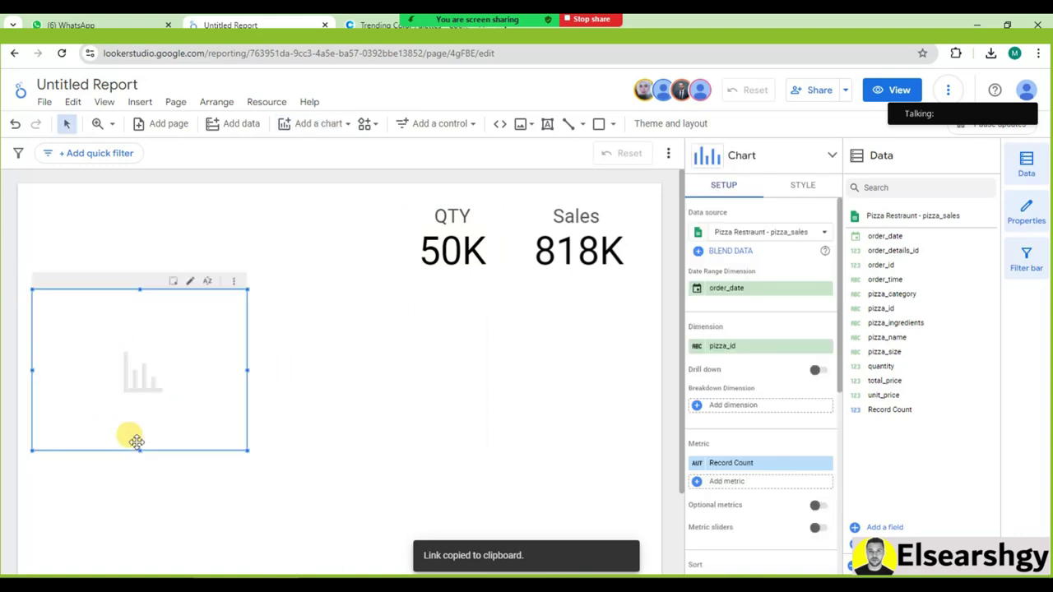
# Enlarge the new column chart and set its dimension to pizza_category
pyautogui.moveTo(247, 450); pyautogui.dragTo(331, 499)
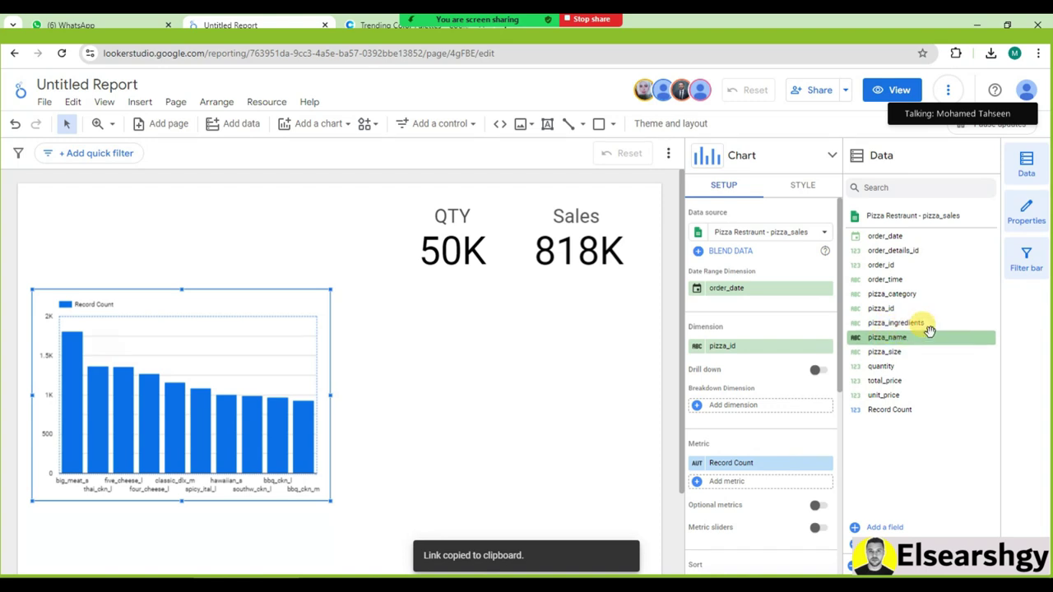
pyautogui.moveTo(896, 292); pyautogui.dragTo(760, 352)
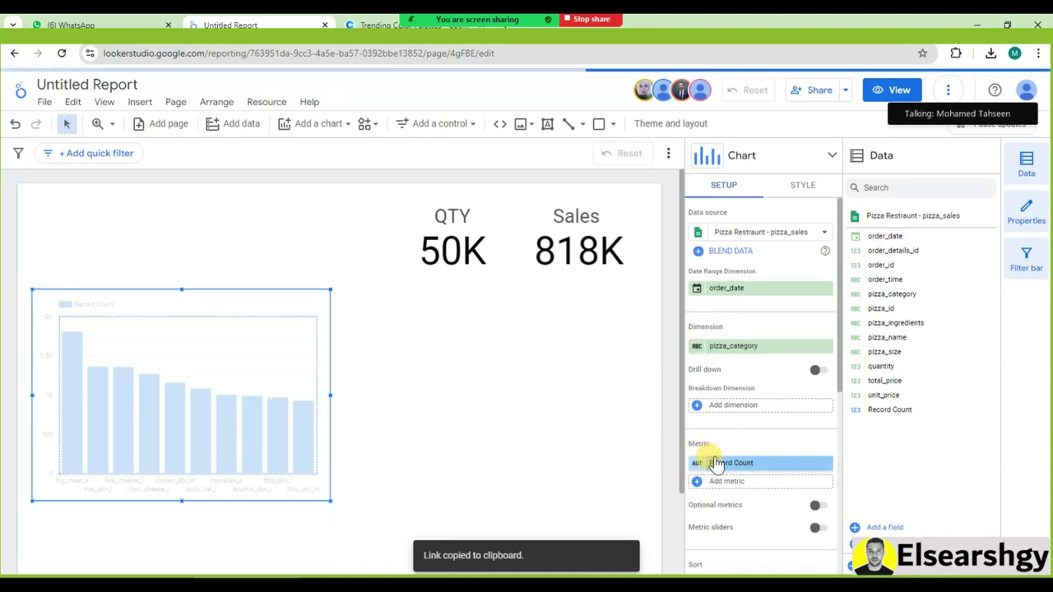
# Replace Record Count with total_price as the category chart's metric, and make the chart wider and taller
pyautogui.moveTo(913, 381); pyautogui.dragTo(761, 474)
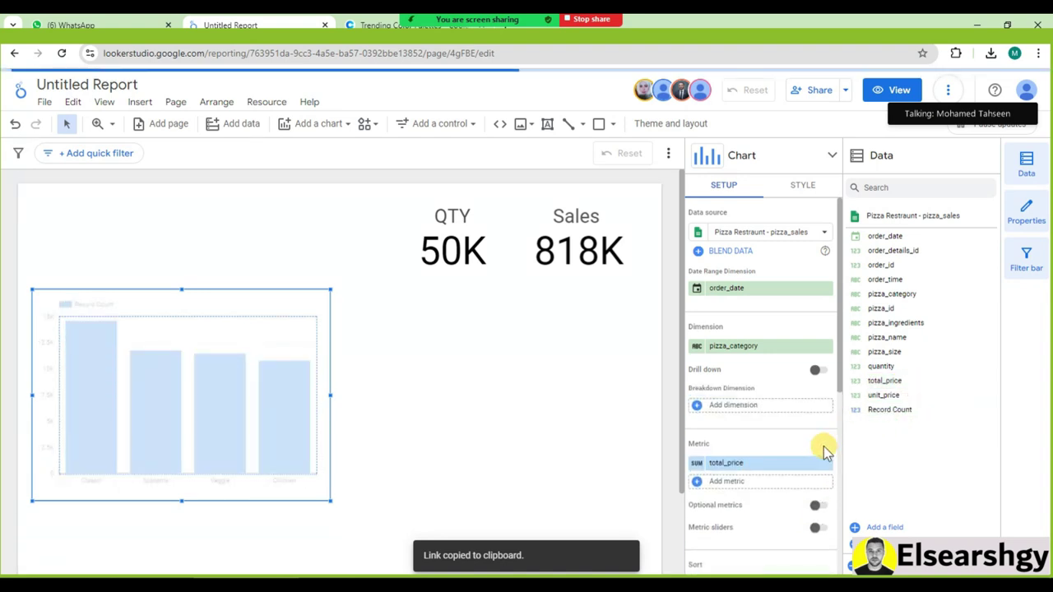
pyautogui.click(825, 445)
pyautogui.moveTo(330, 395); pyautogui.dragTo(358, 394)
pyautogui.moveTo(195, 499); pyautogui.dragTo(193, 515)
pyautogui.moveTo(360, 401); pyautogui.dragTo(367, 400)
pyautogui.moveTo(204, 292); pyautogui.dragTo(198, 272)
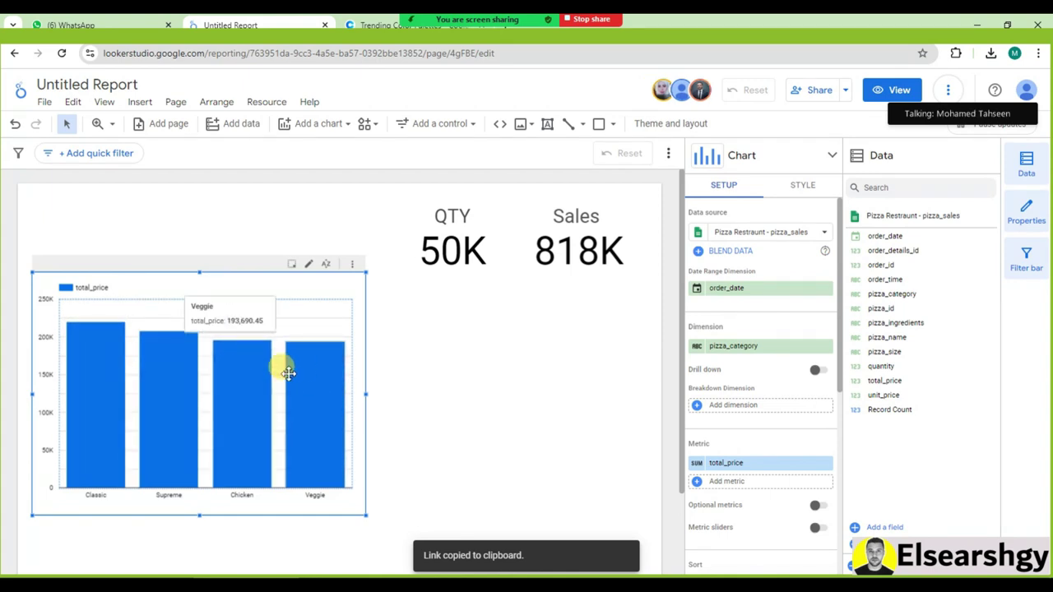
# Show data labels on the category chart's bars and format them as compact numbers
pyautogui.click(810, 186)
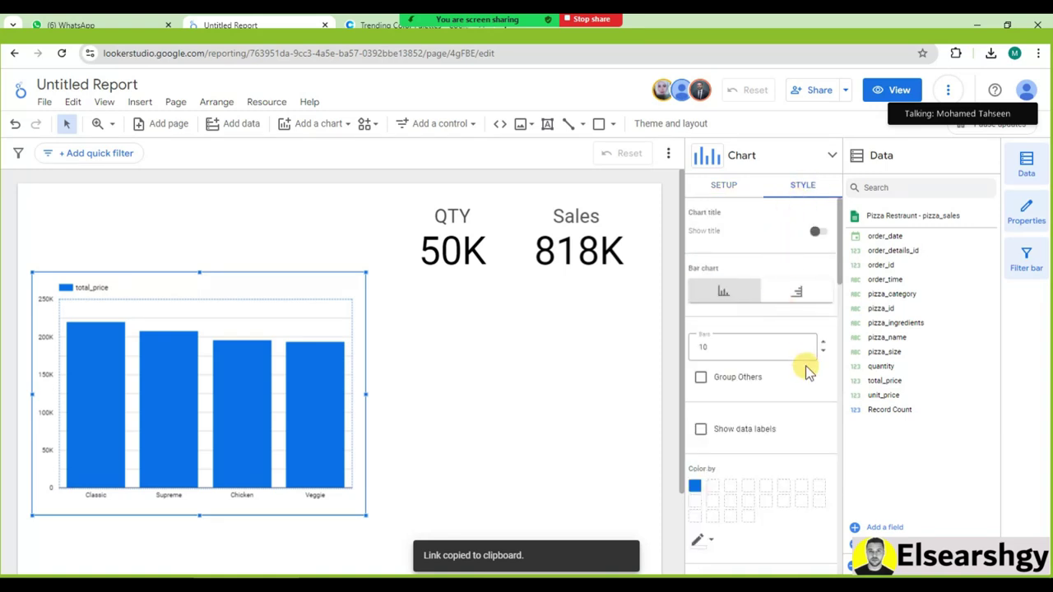
pyautogui.scroll(-1, 806, 372)
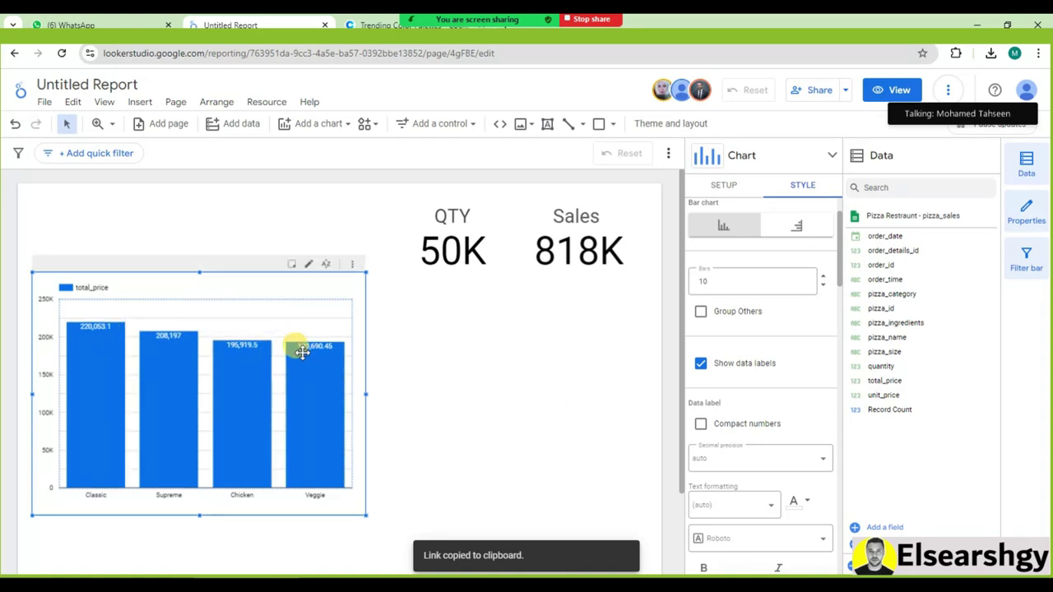
pyautogui.click(699, 425)
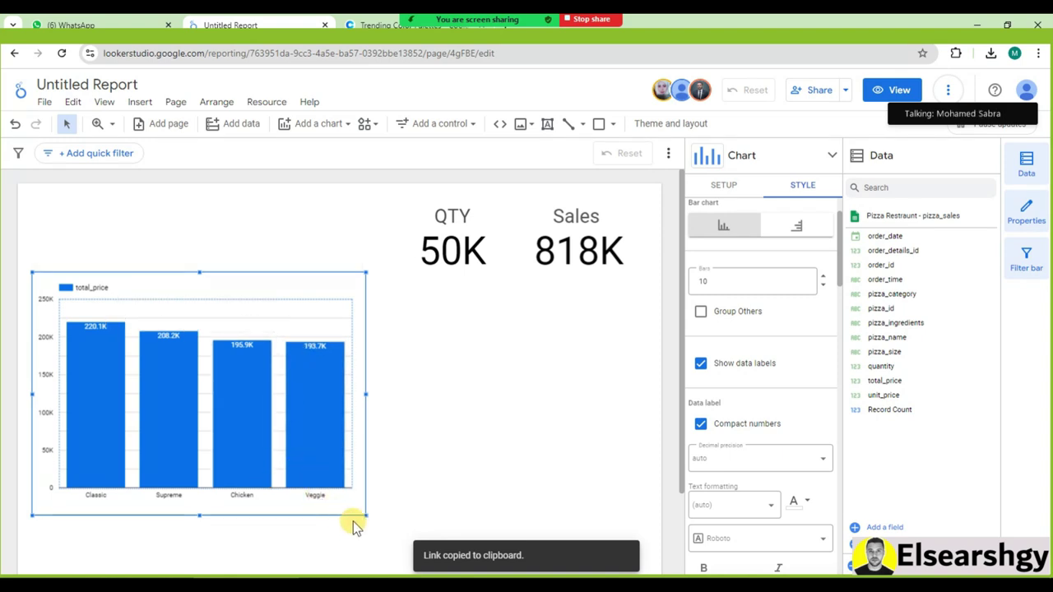
# Reduce the category chart's width and height slightly so it takes up less of the page
pyautogui.scroll(-3, 451, 423)
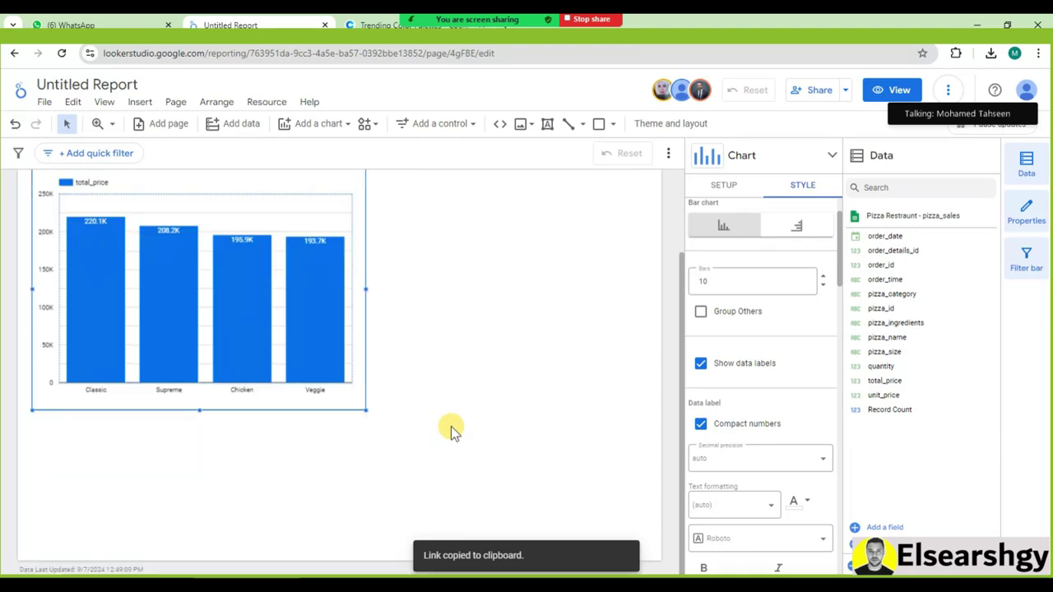
pyautogui.scroll(2, 325, 364)
pyautogui.moveTo(366, 355); pyautogui.dragTo(343, 355)
pyautogui.moveTo(343, 475)
pyautogui.mouseDown()
pyautogui.moveTo(316, 468)
pyautogui.moveTo(327, 465)
pyautogui.mouseUp()
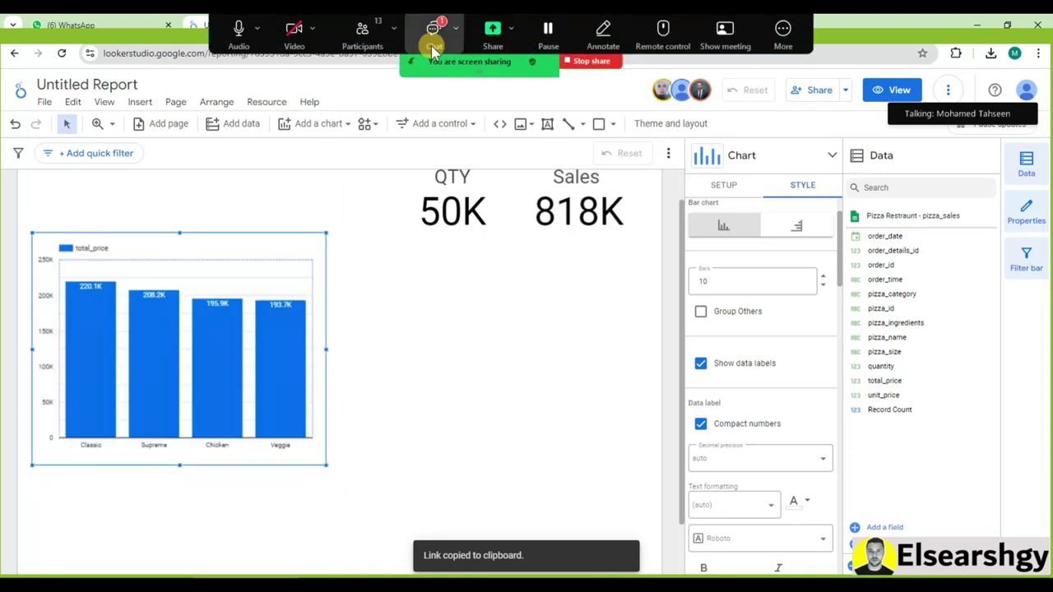
# Check the new message in the meeting chat and close the chat window
pyautogui.click(434, 45)
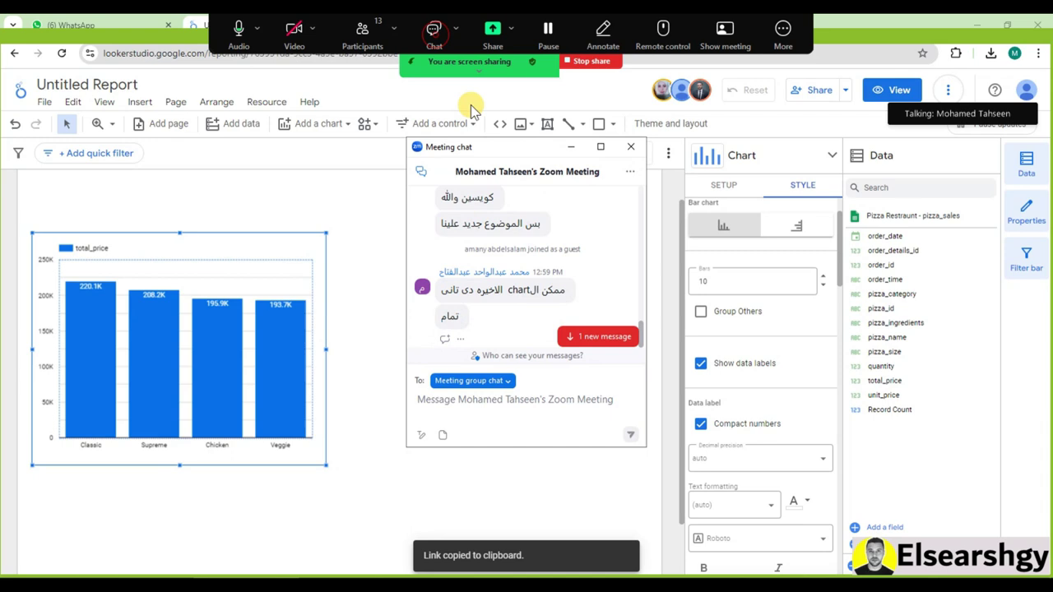
pyautogui.click(627, 148)
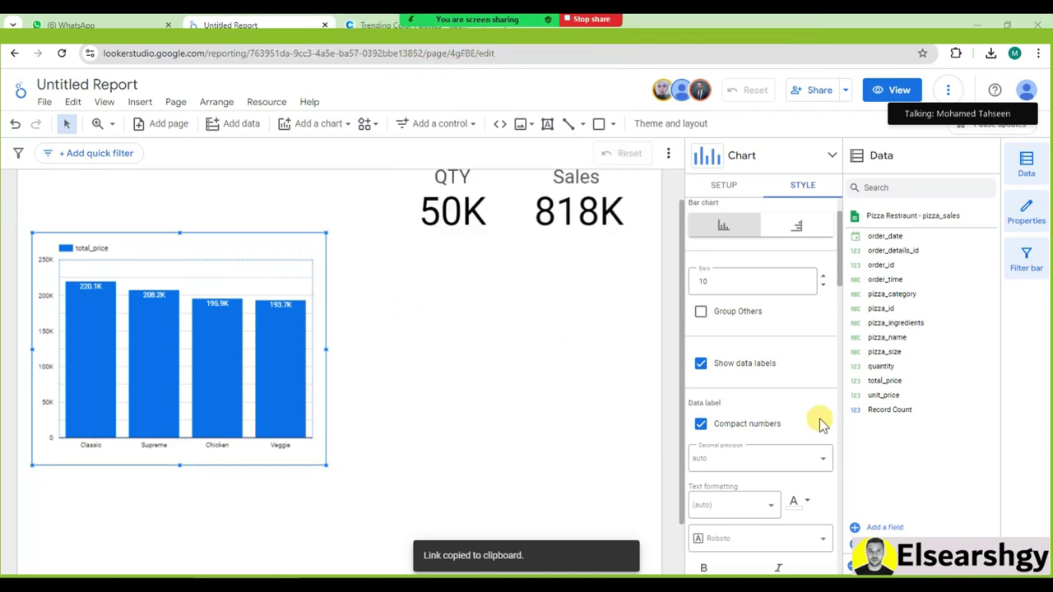
# Rename the category chart's total_price metric to Sales
pyautogui.scroll(1, 823, 423)
pyautogui.scroll(-4, 782, 432)
pyautogui.scroll(-1, 780, 429)
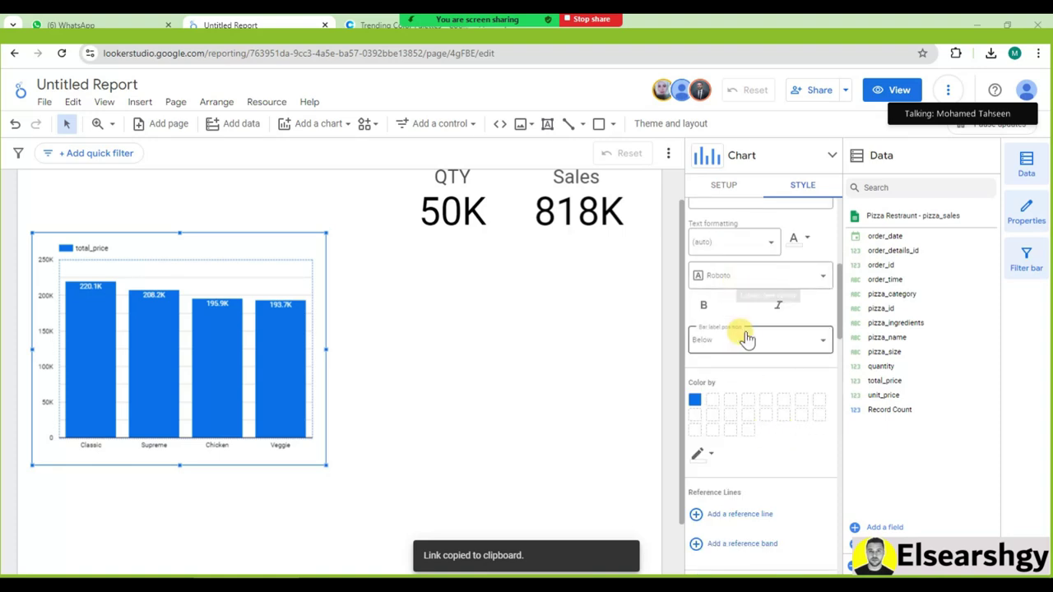
pyautogui.scroll(2, 747, 337)
pyautogui.click(724, 185)
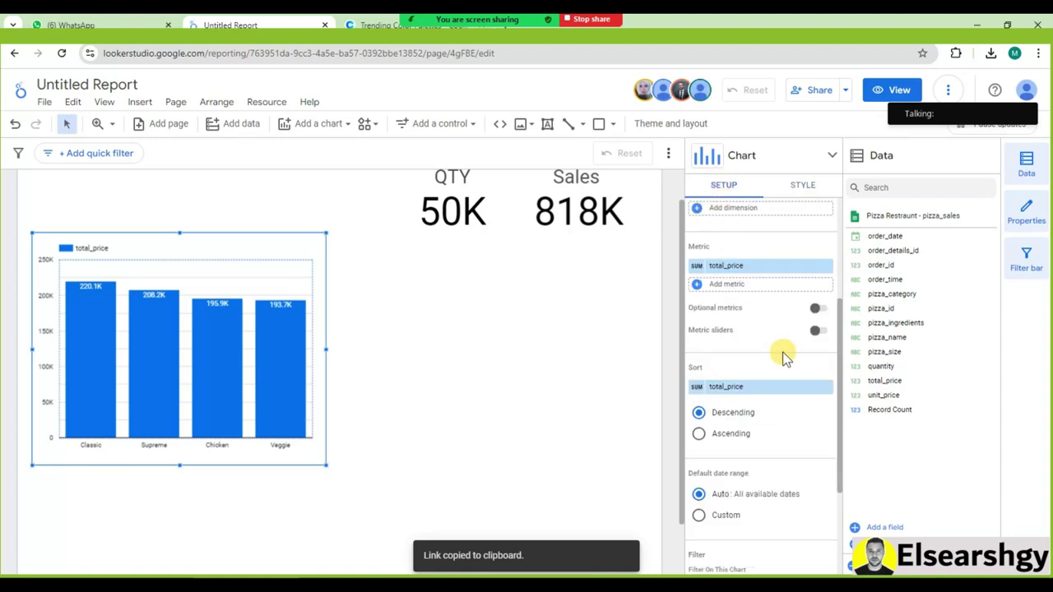
pyautogui.click(715, 267)
pyautogui.click(613, 236)
pyautogui.write('Sales')
pyautogui.click(511, 304)
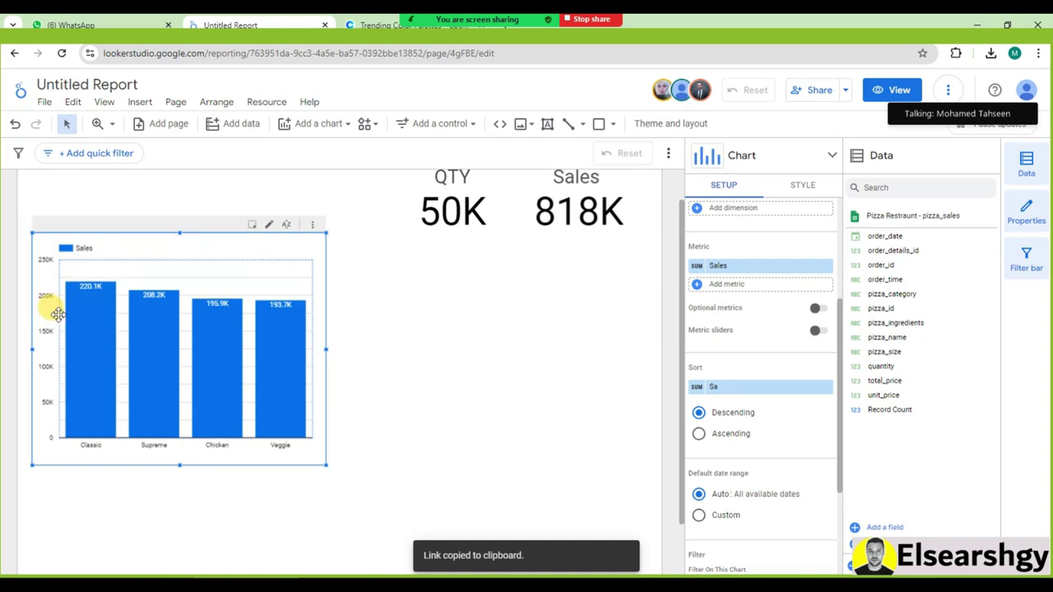
# Shift the chart slightly toward the page edge and widen its plot area, keeping enough margin for full axis labels
pyautogui.moveTo(56, 331)
pyautogui.mouseDown()
pyautogui.moveTo(37, 327)
pyautogui.moveTo(49, 333)
pyautogui.mouseUp()
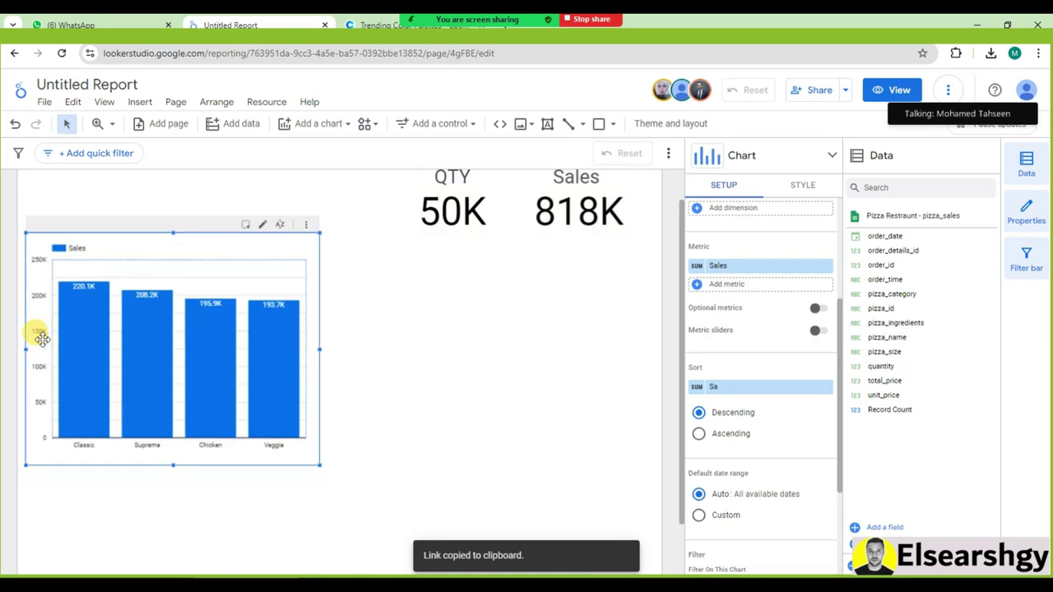
pyautogui.moveTo(51, 337); pyautogui.dragTo(81, 349)
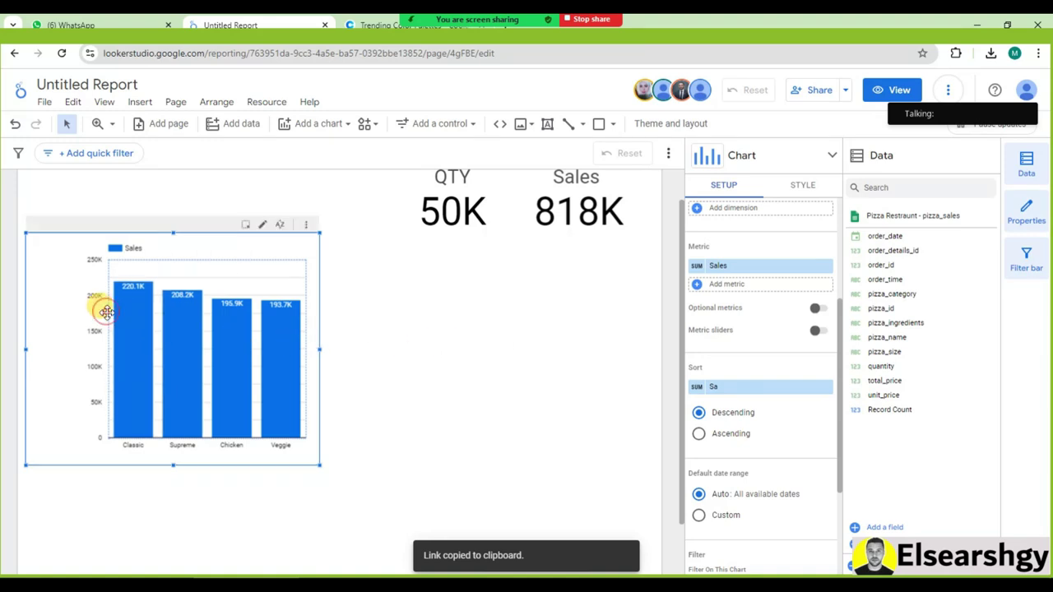
pyautogui.moveTo(93, 318); pyautogui.dragTo(28, 334)
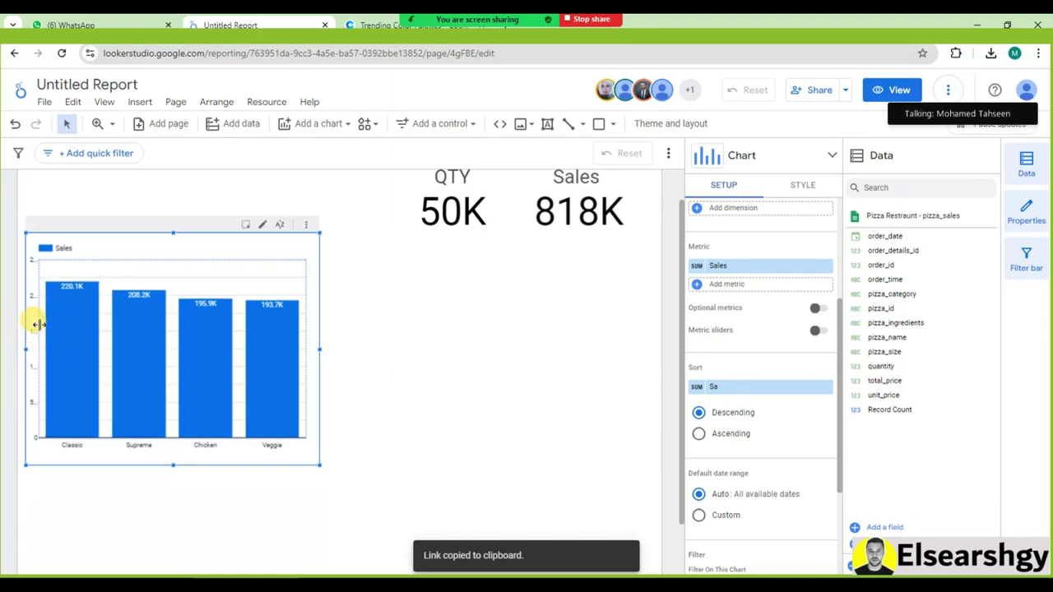
pyautogui.moveTo(37, 324); pyautogui.dragTo(50, 328)
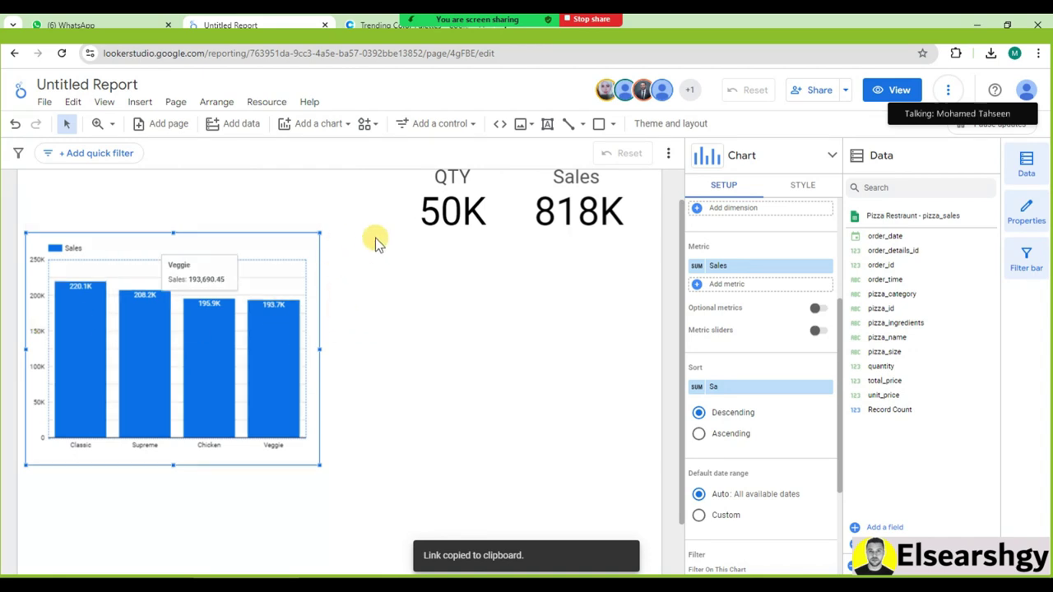
# Limit the category chart to 2 bars
pyautogui.scroll(-2, 786, 407)
pyautogui.scroll(5, 789, 407)
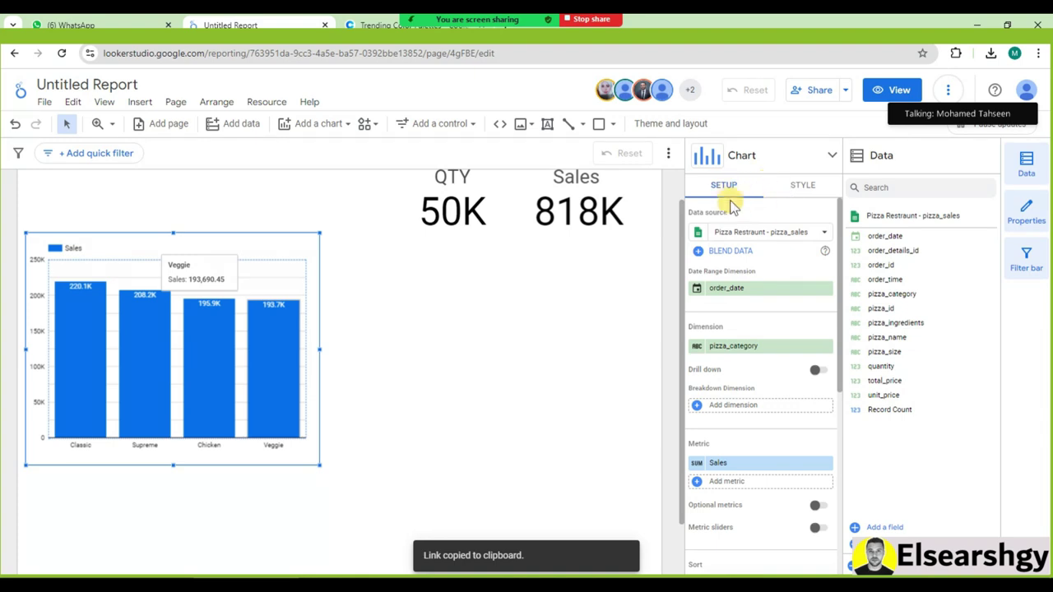
pyautogui.click(804, 184)
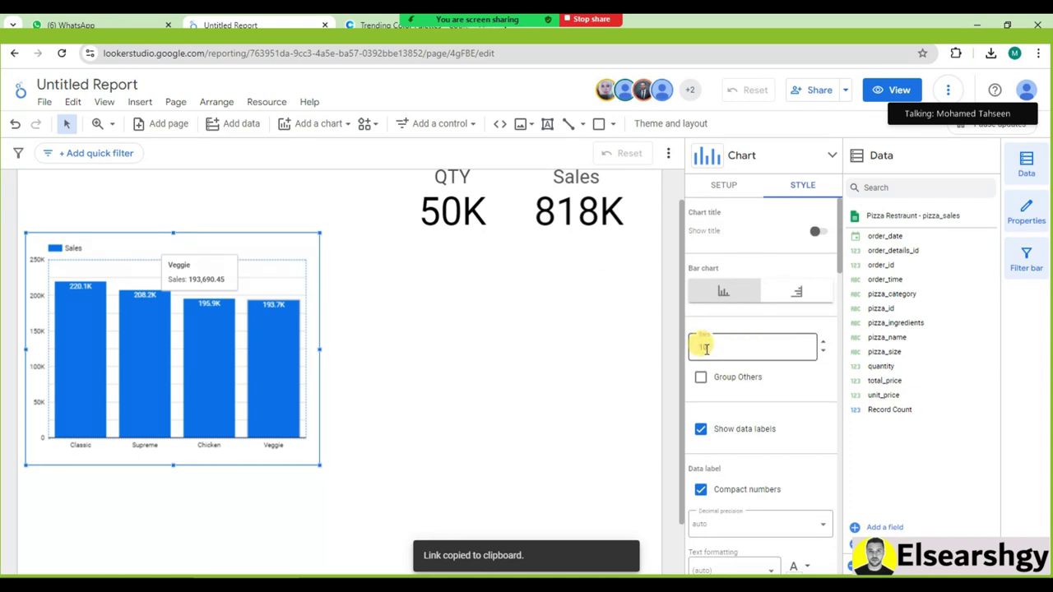
pyautogui.click(822, 352)
pyautogui.click(822, 352)
pyautogui.click(823, 352)
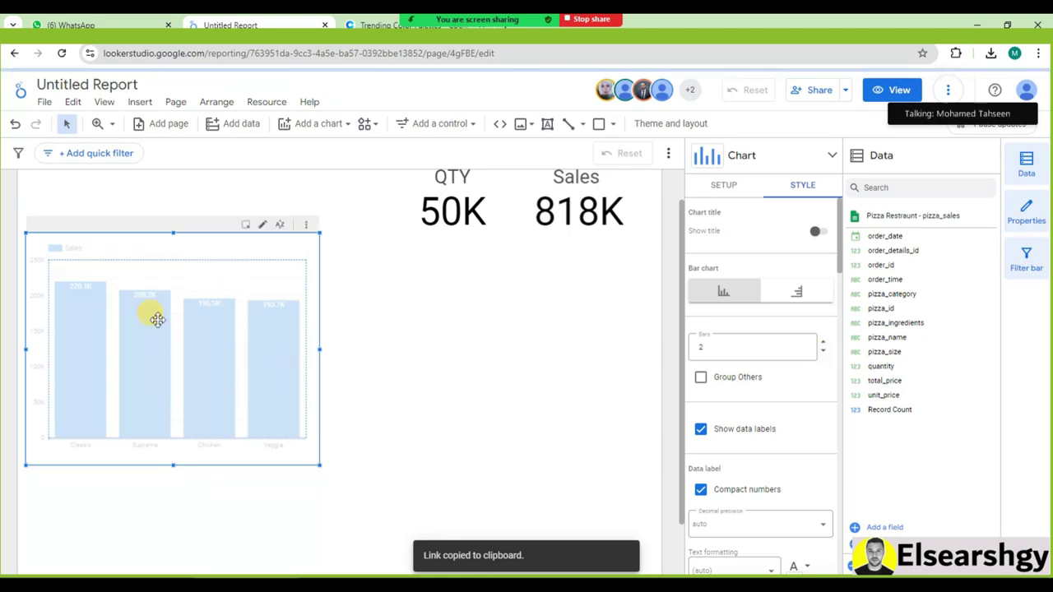
# Set the category chart's number of bars to 4
pyautogui.click(822, 339)
pyautogui.click(822, 339)
pyautogui.click(823, 338)
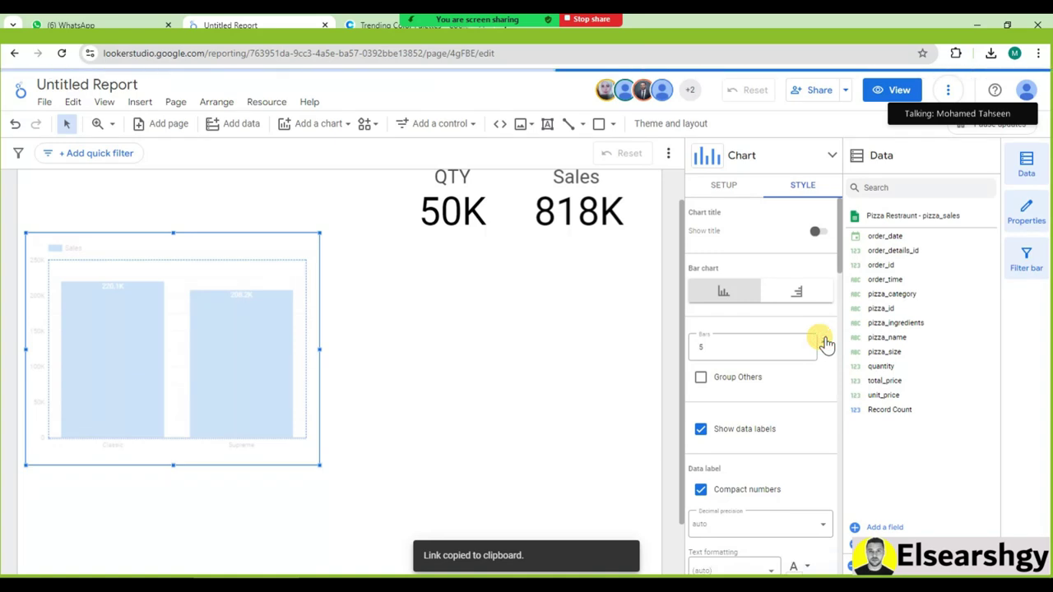
pyautogui.click(822, 352)
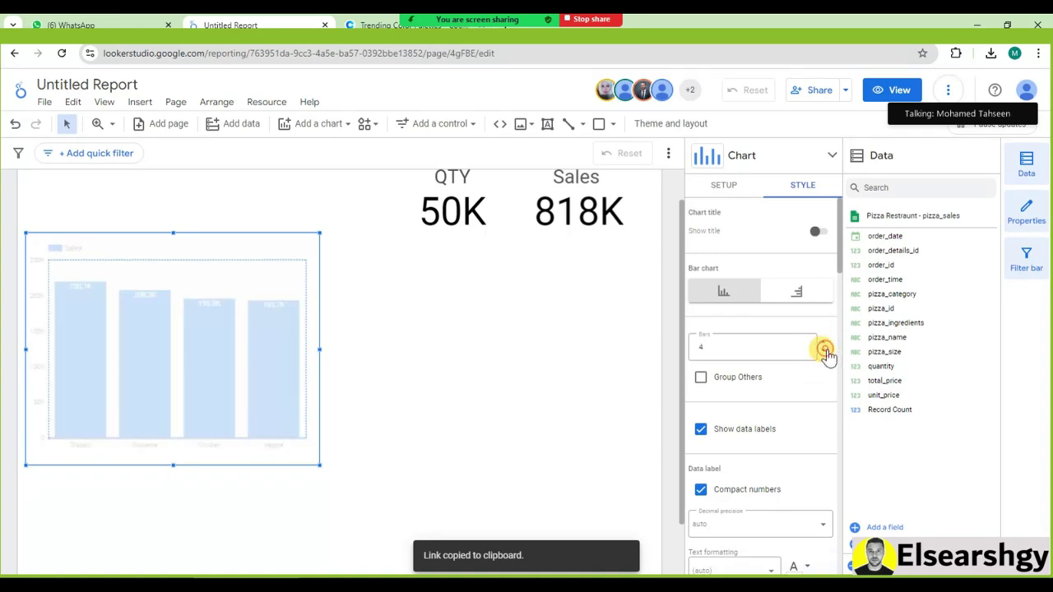
# Examine the category chart's label formatting and colour options and the available chart types
pyautogui.scroll(-1, 738, 368)
pyautogui.scroll(-2, 738, 370)
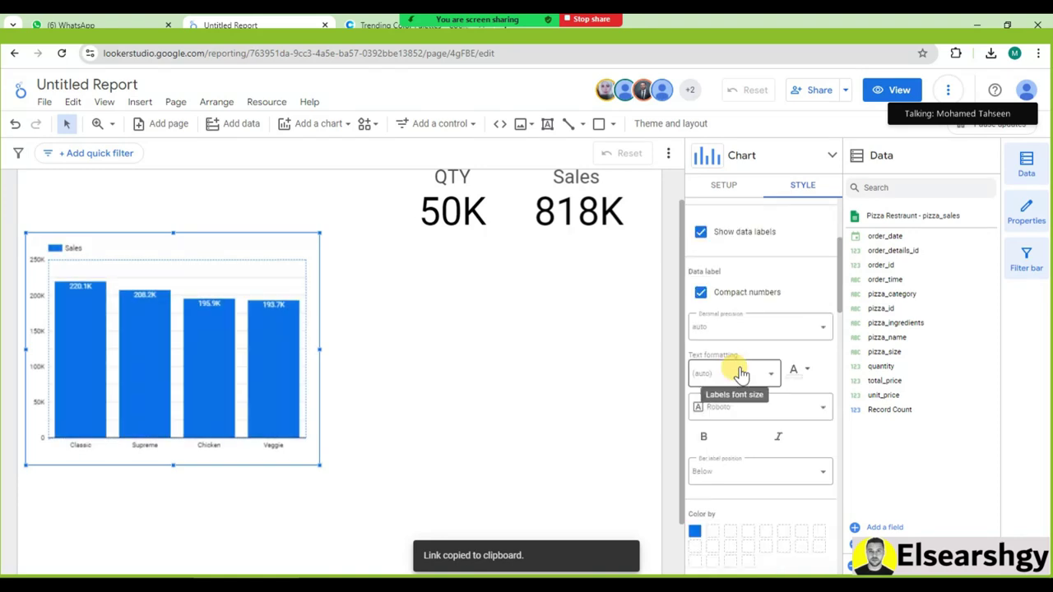
pyautogui.scroll(-1, 427, 371)
pyautogui.scroll(1, 428, 372)
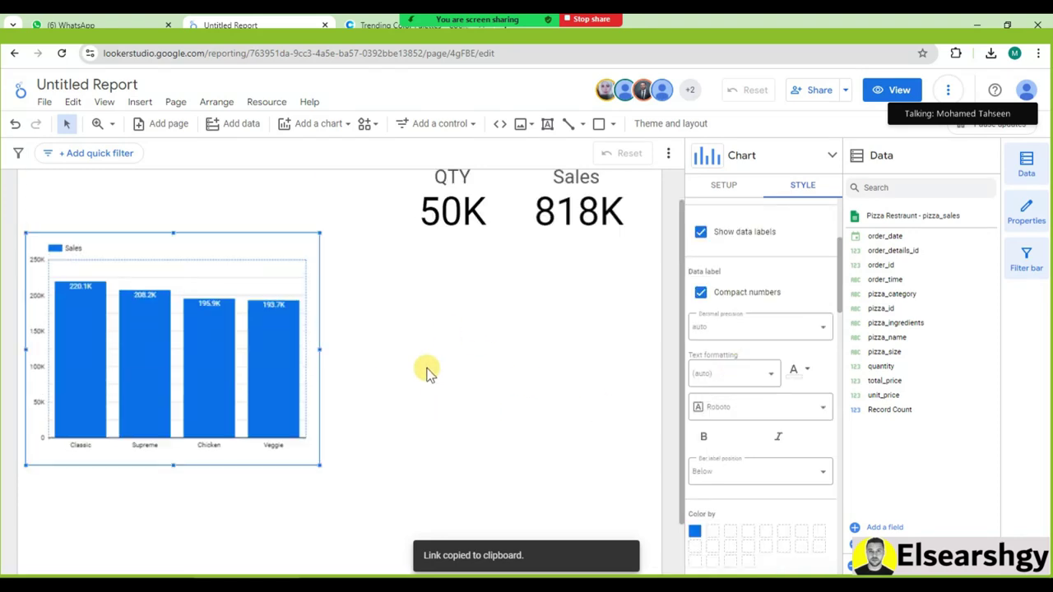
pyautogui.scroll(1, 426, 371)
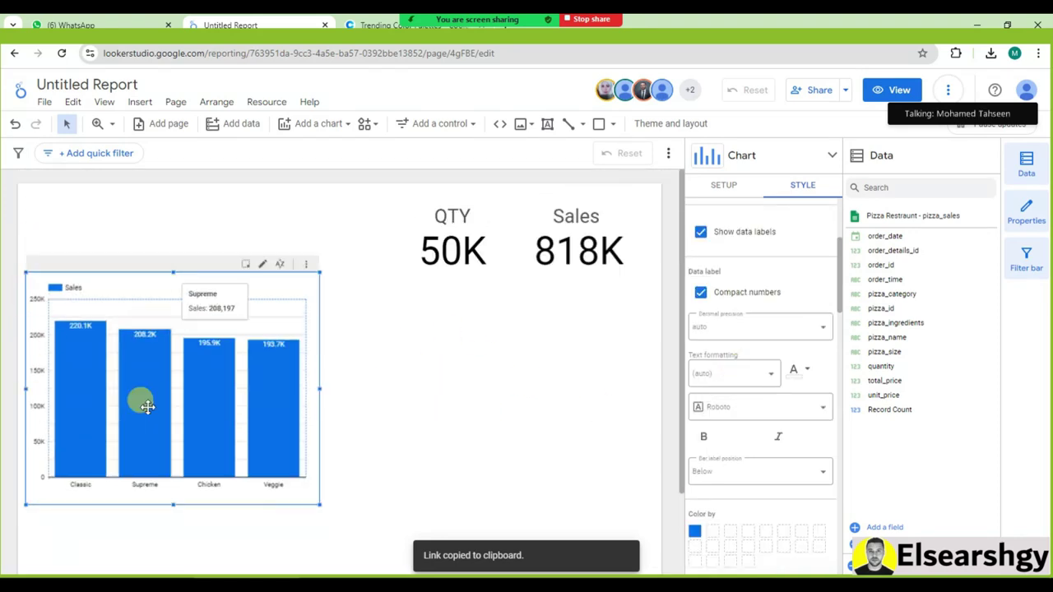
pyautogui.click(736, 175)
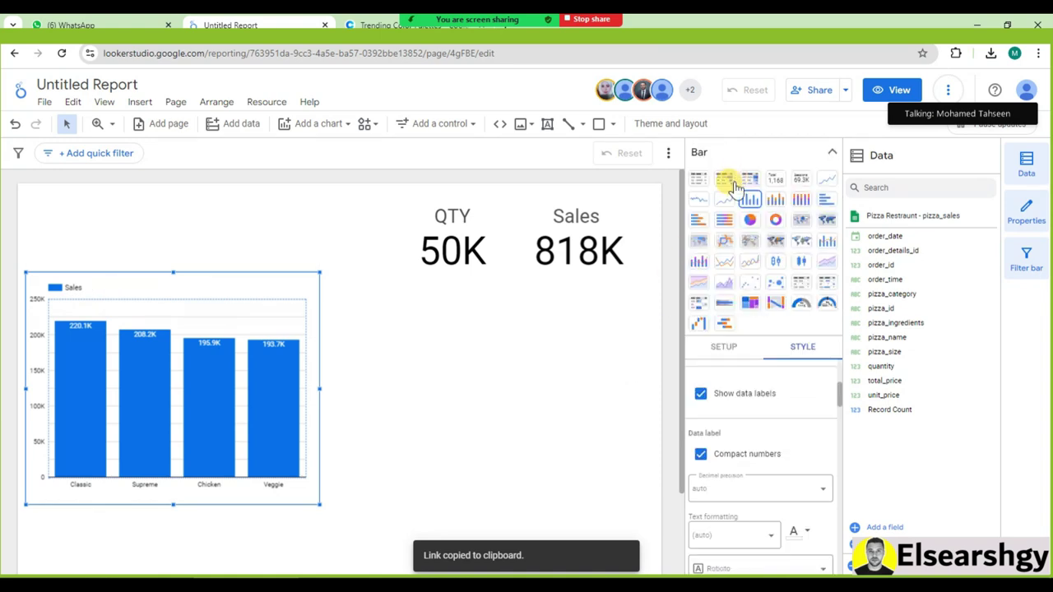
pyautogui.scroll(-1, 777, 407)
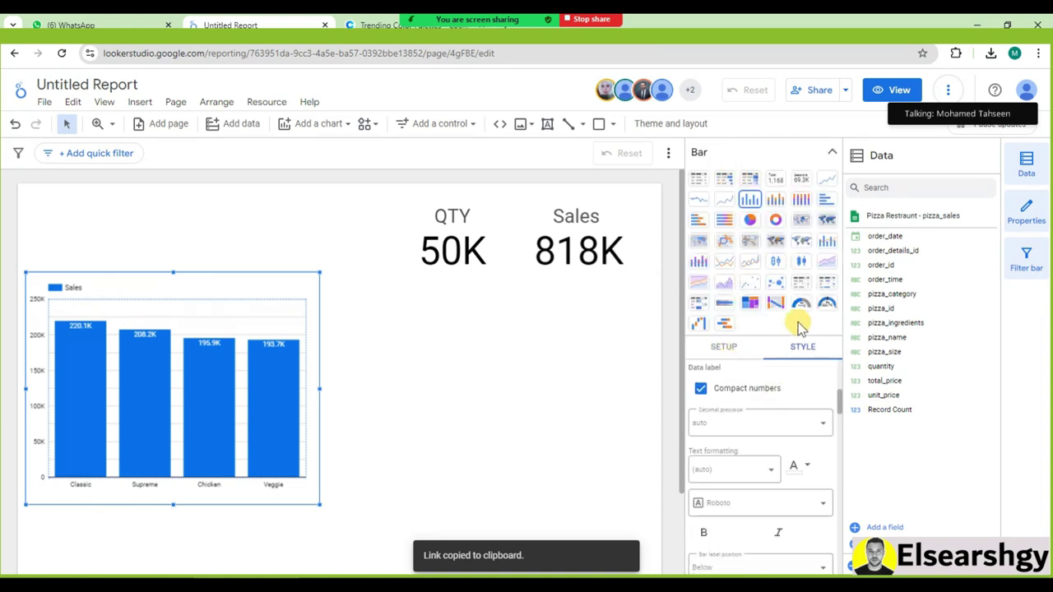
pyautogui.click(831, 153)
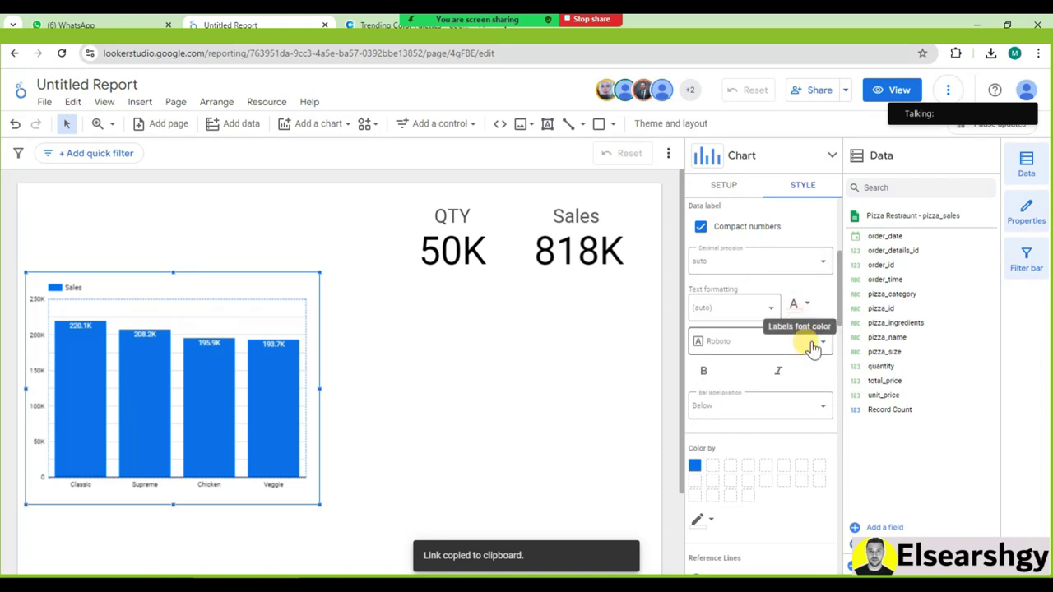
# Rename the category chart's Sales metric to Sales By Category, and reselect the chart
pyautogui.scroll(4, 812, 349)
pyautogui.click(727, 184)
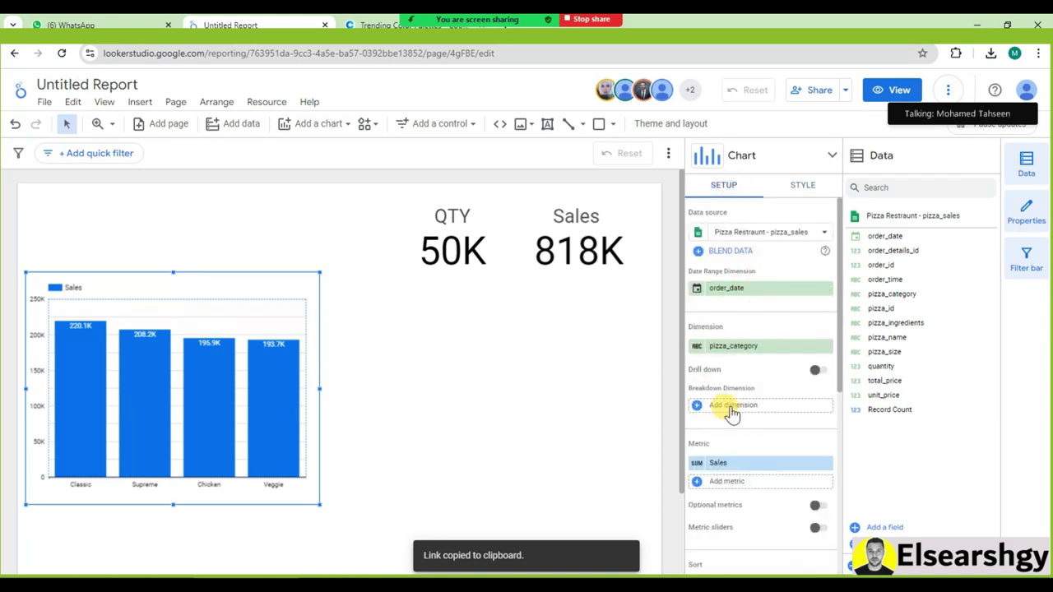
pyautogui.click(698, 466)
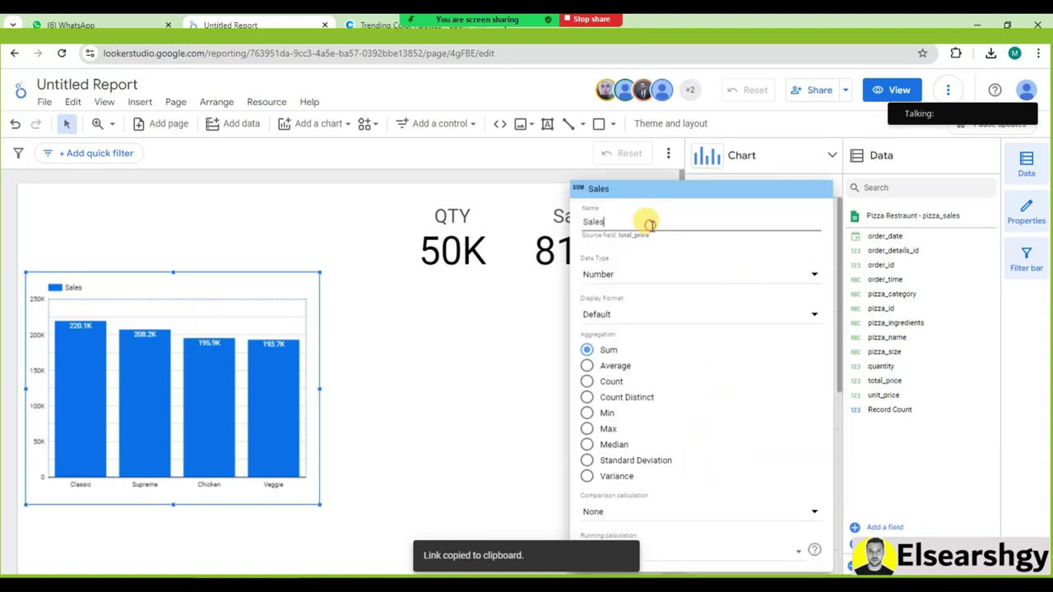
pyautogui.write('By')
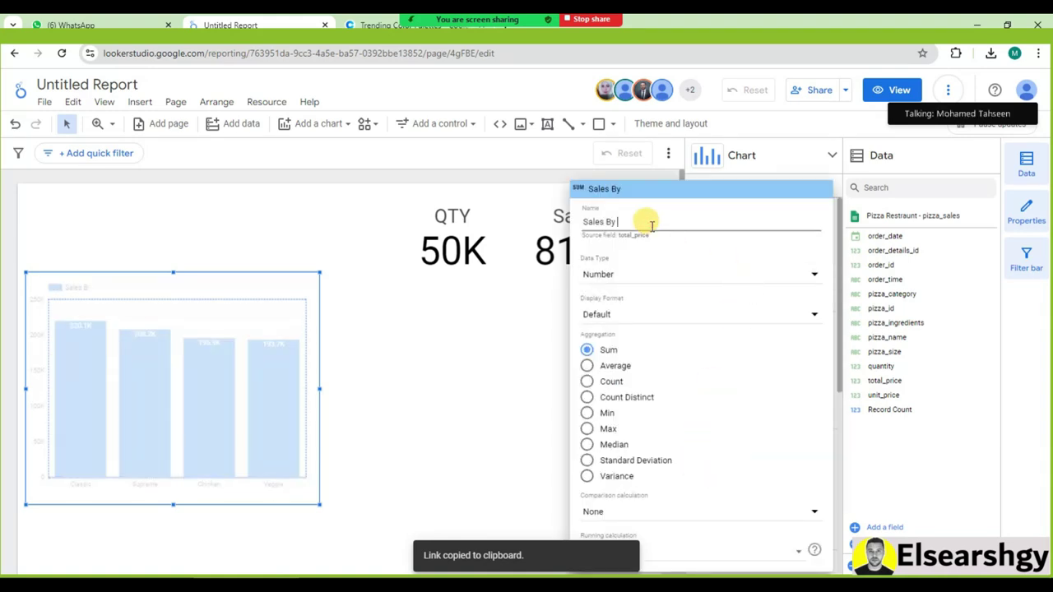
pyautogui.write(' Cate')
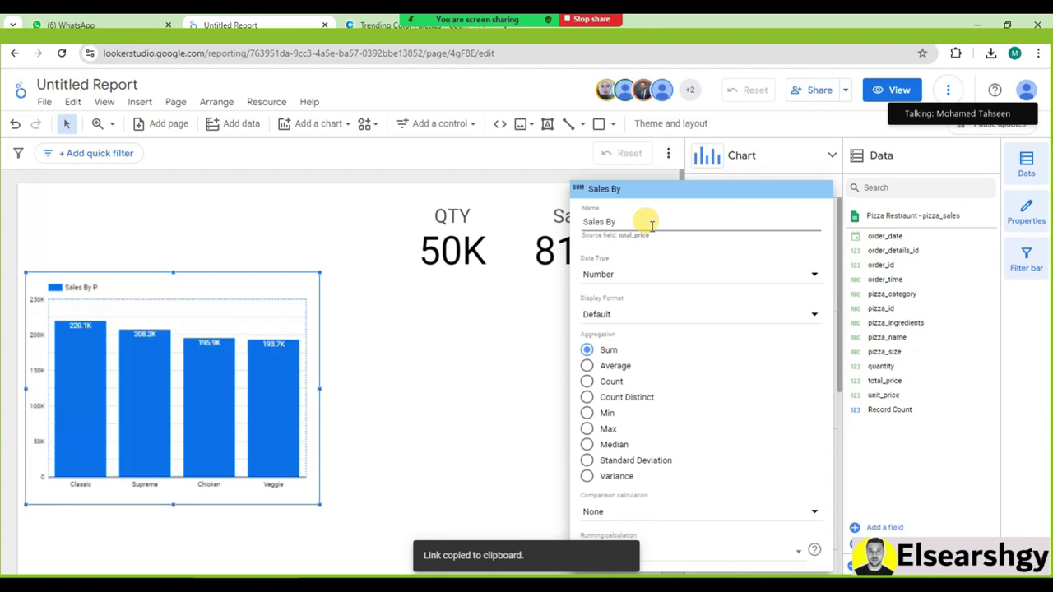
pyautogui.write('g')
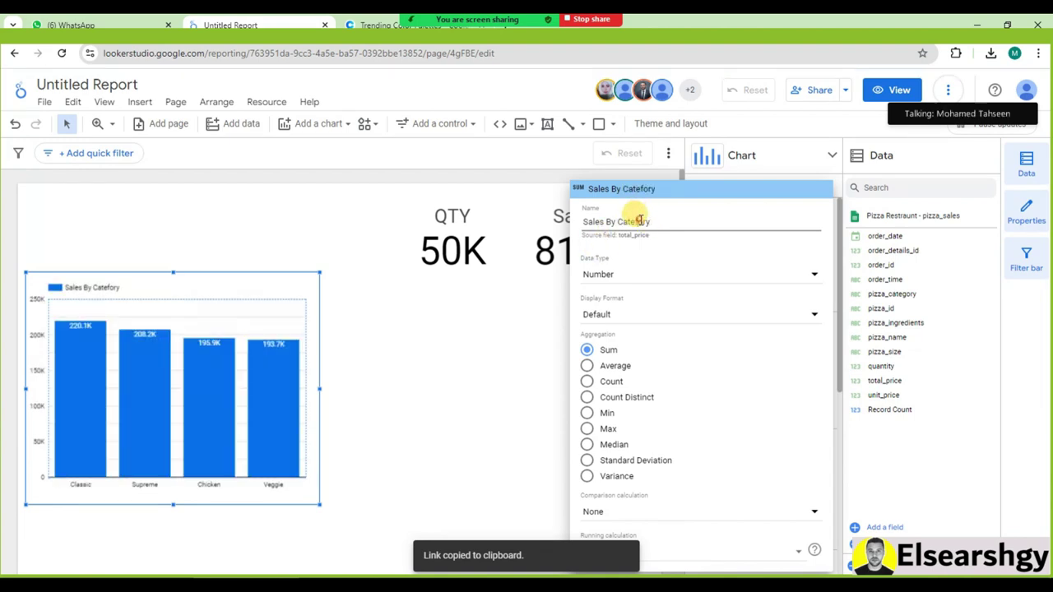
pyautogui.press('BackSpace')
pyautogui.write('g')
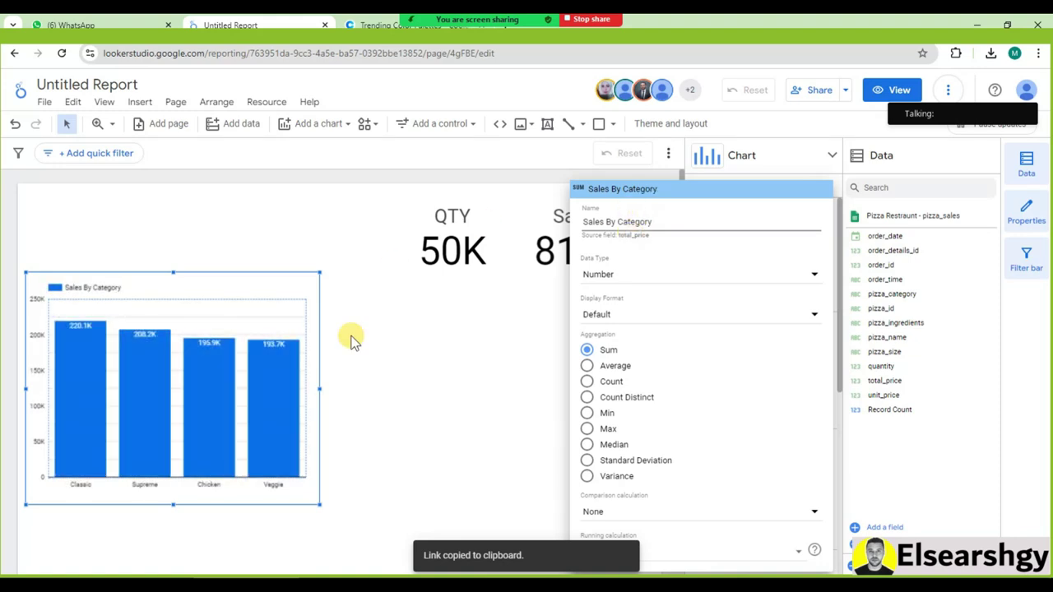
pyautogui.click(350, 338)
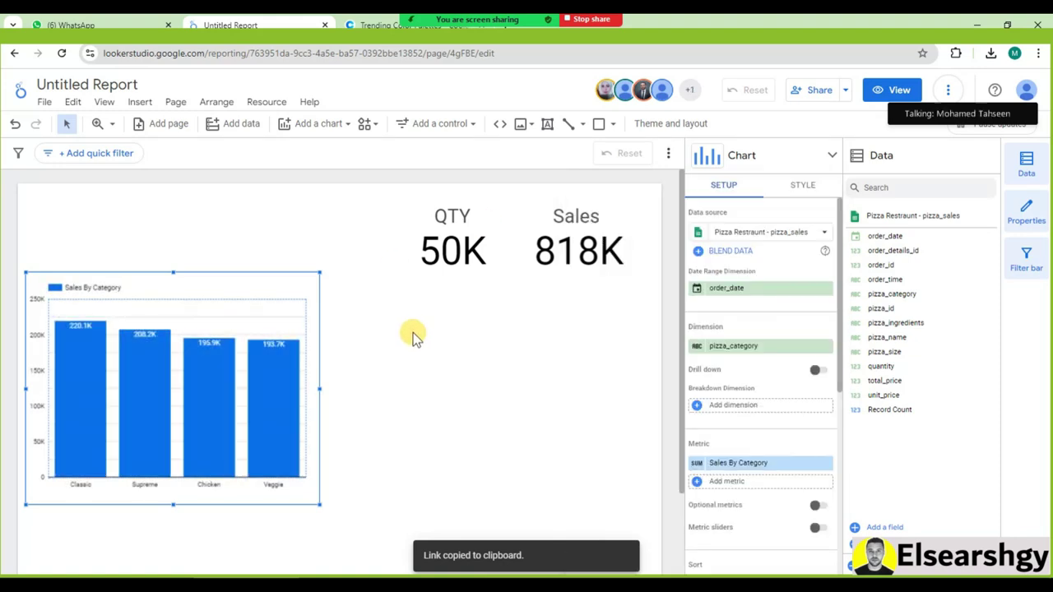
pyautogui.click(460, 325)
pyautogui.click(280, 298)
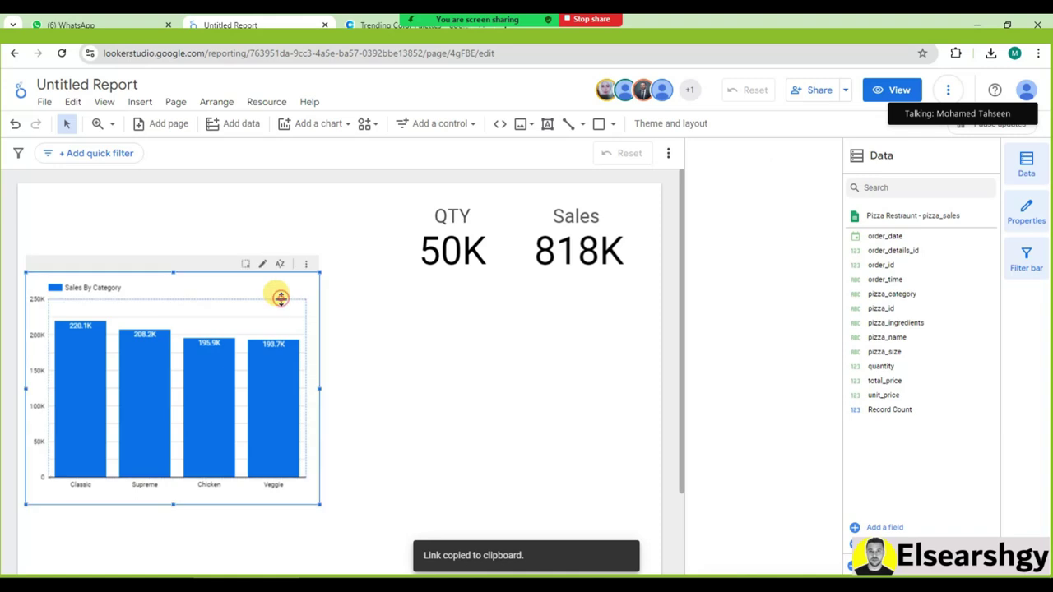
# Insert a pie chart of total_price by pizza_category beside the category column chart and enlarge it towards the page's right edge
pyautogui.click(421, 307)
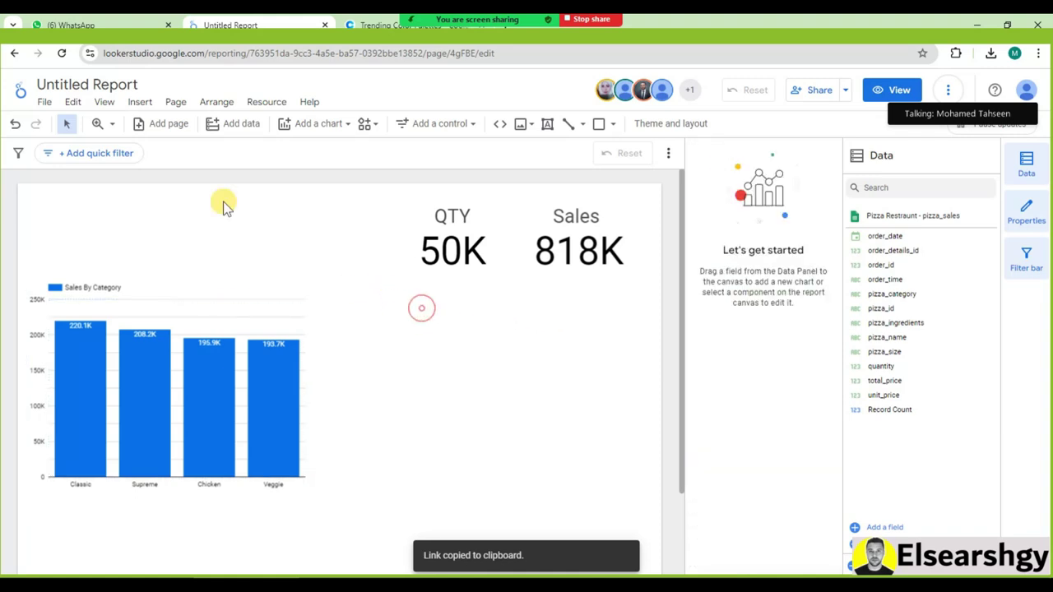
pyautogui.click(307, 129)
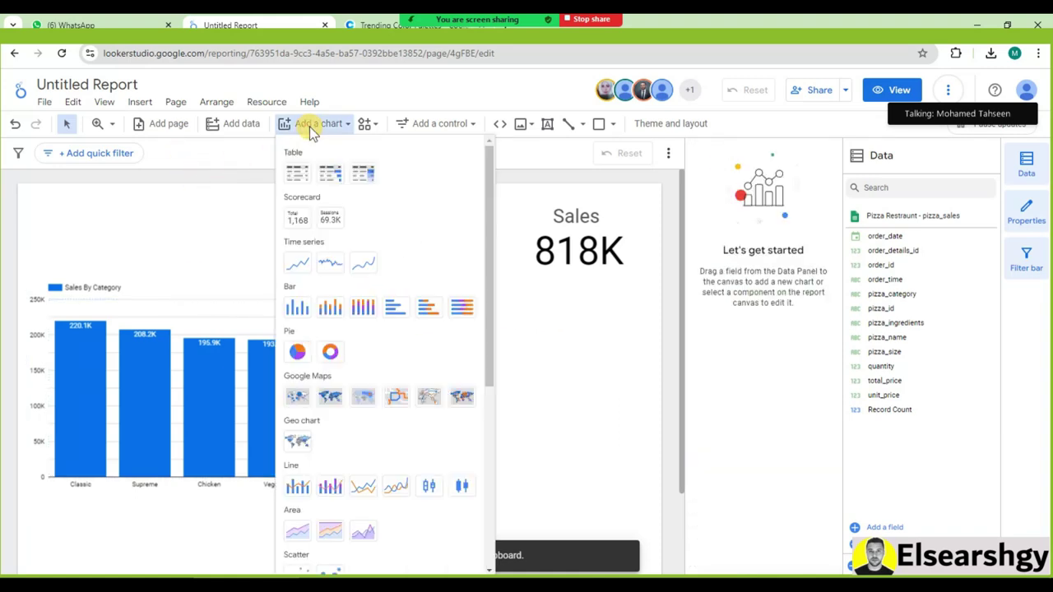
pyautogui.click(298, 348)
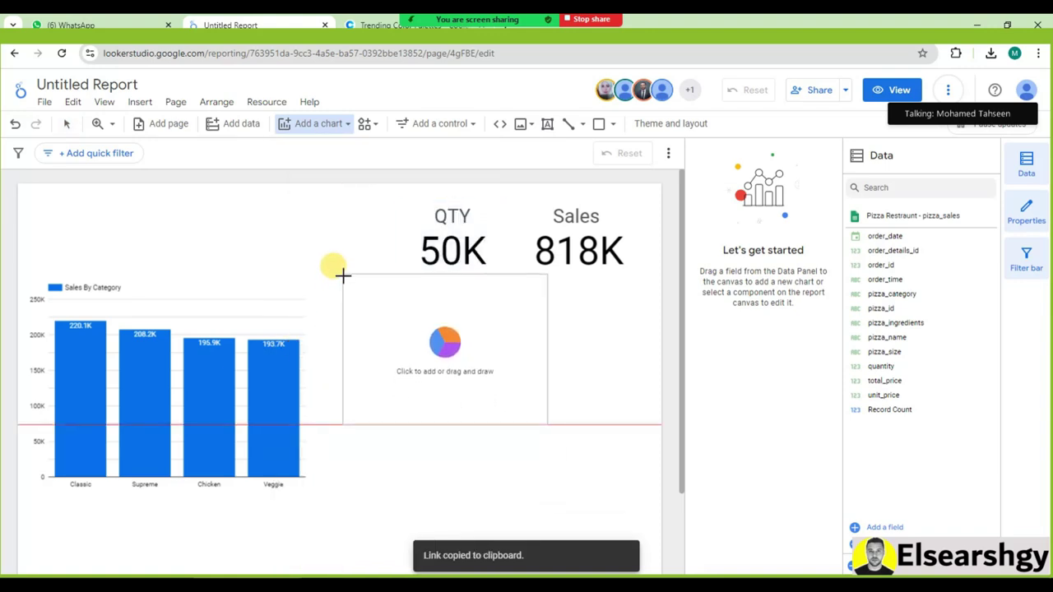
pyautogui.rightClick(344, 294)
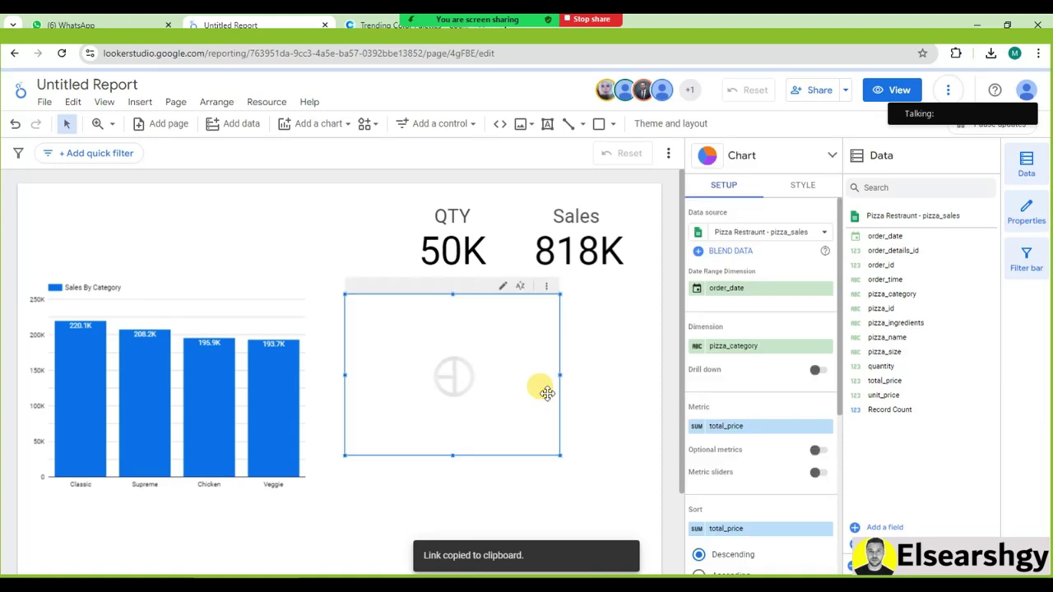
pyautogui.click(559, 454)
pyautogui.moveTo(578, 475); pyautogui.dragTo(647, 480)
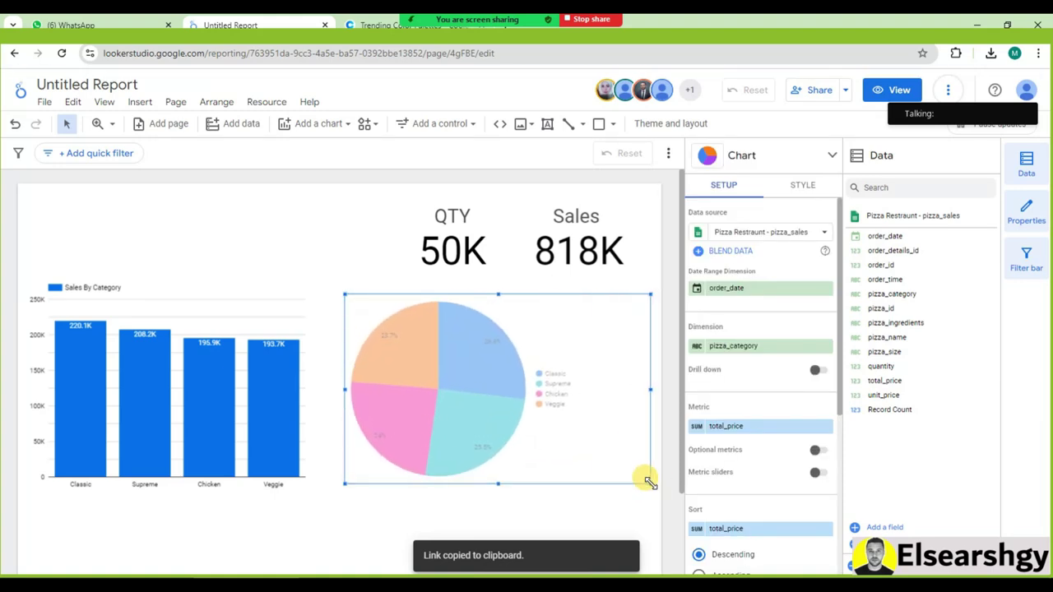
# Extend the pie chart's bottom, left and top edges so its frame roughly matches the column chart's height
pyautogui.scroll(-1, 434, 400)
pyautogui.moveTo(498, 416); pyautogui.dragTo(492, 436)
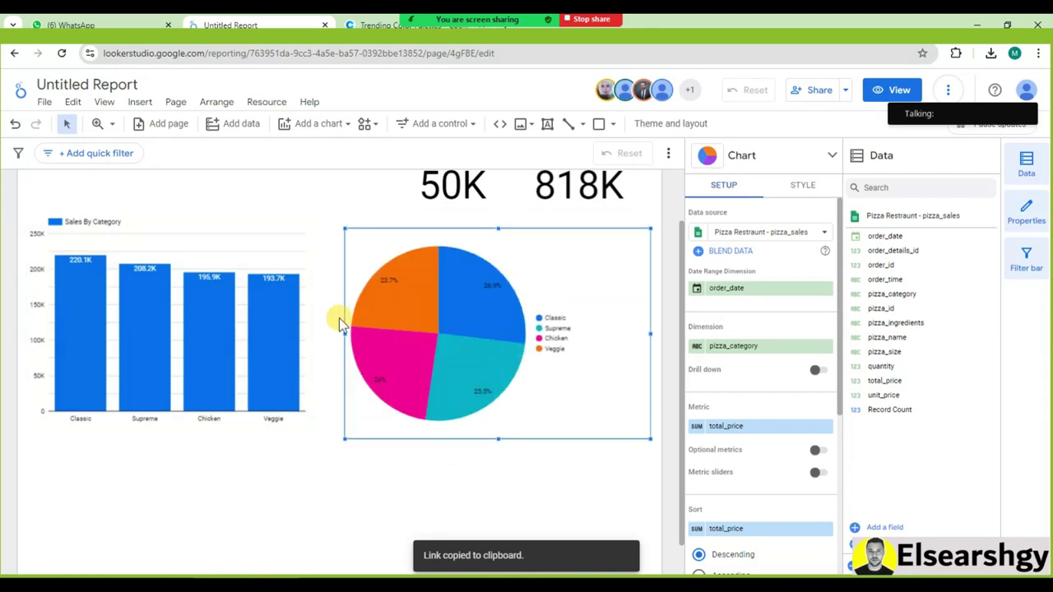
pyautogui.moveTo(344, 331); pyautogui.dragTo(332, 332)
pyautogui.moveTo(337, 334); pyautogui.dragTo(340, 334)
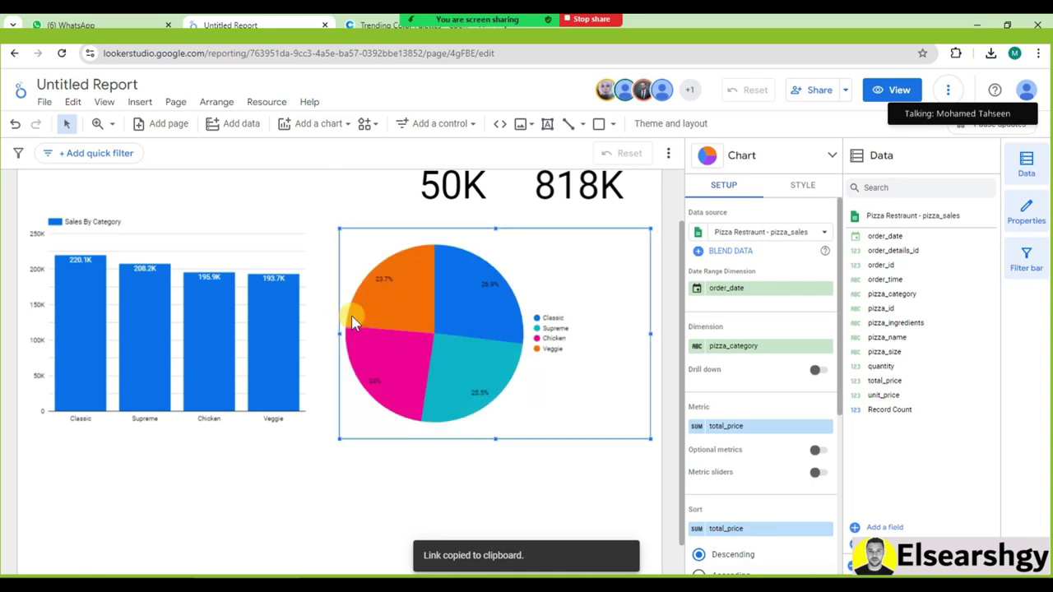
pyautogui.moveTo(495, 229); pyautogui.dragTo(496, 211)
pyautogui.scroll(2, 485, 247)
pyautogui.moveTo(486, 278)
pyautogui.mouseDown()
pyautogui.moveTo(493, 259)
pyautogui.moveTo(491, 281)
pyautogui.mouseUp()
# Compare the pie chart's frame with the column chart's, nudge the pie chart slightly up and left, and deselect it
pyautogui.click(271, 282)
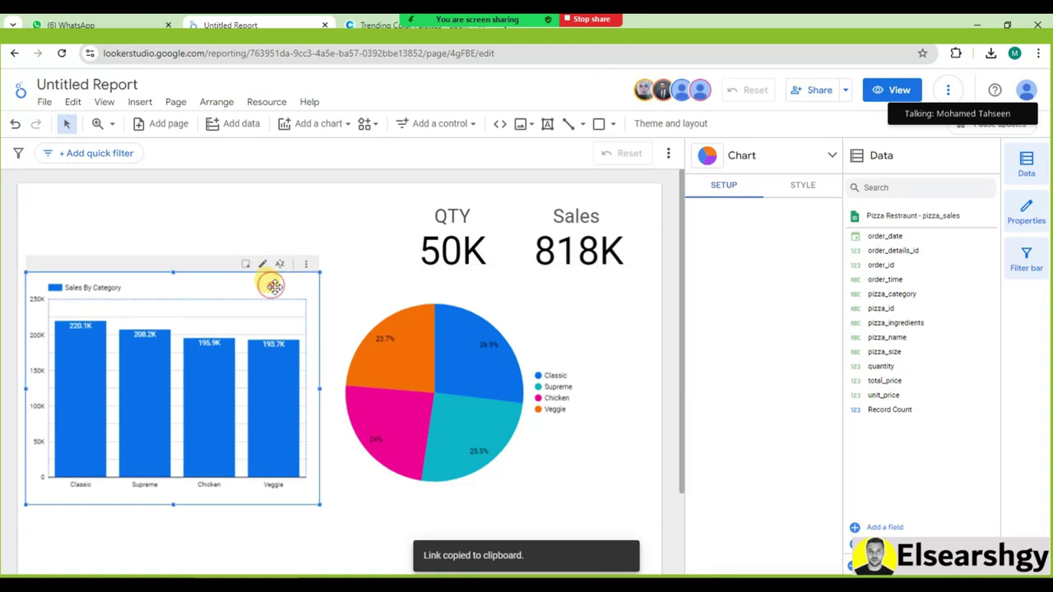
pyautogui.click(360, 282)
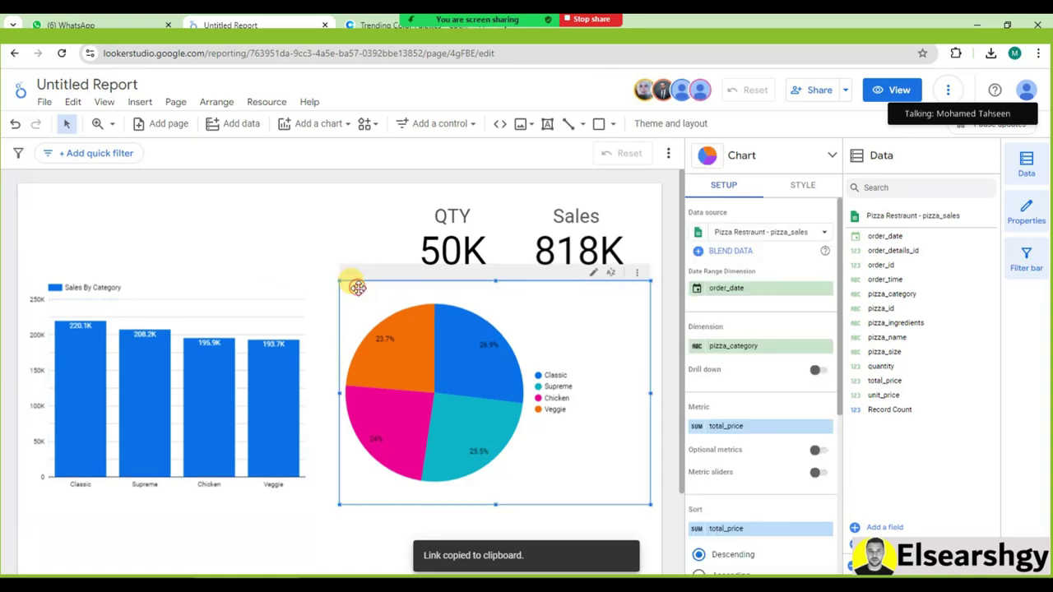
pyautogui.moveTo(356, 287); pyautogui.dragTo(354, 284)
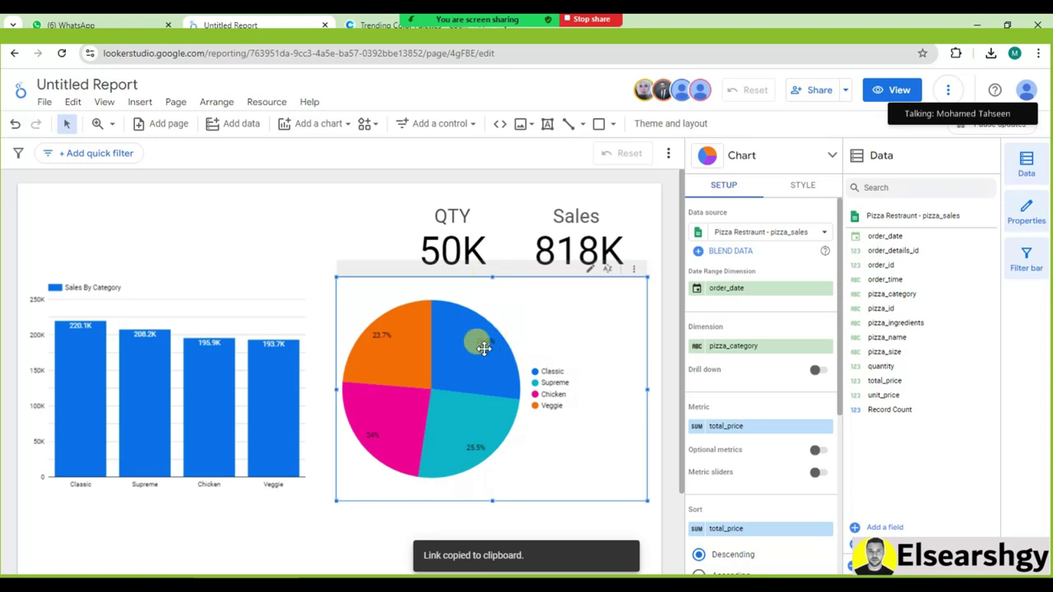
pyautogui.click(266, 234)
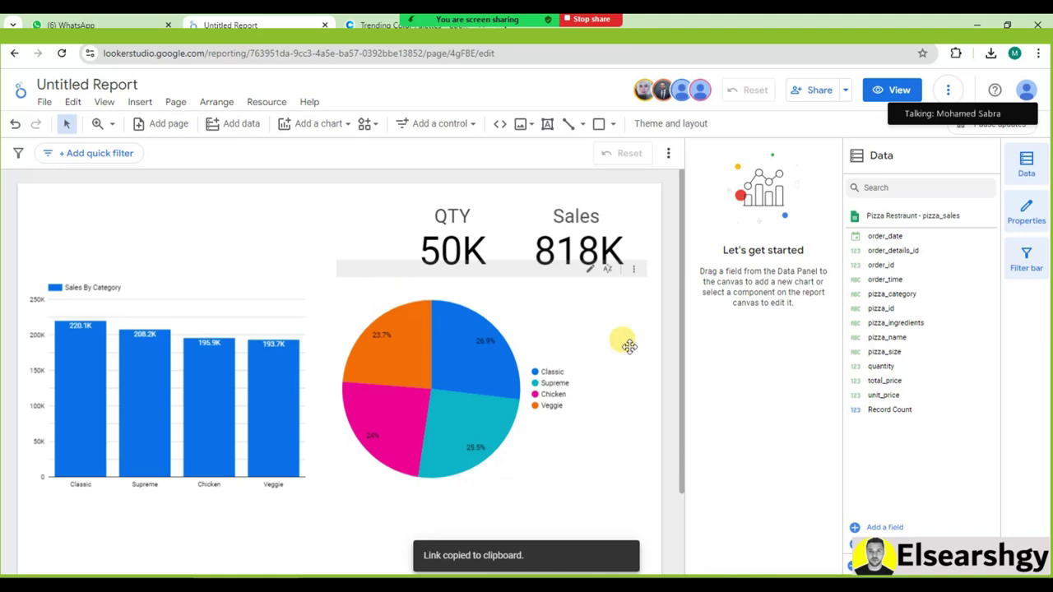
# Select the pie chart and inspect the sales value and percentage of its individual slices
pyautogui.click(573, 346)
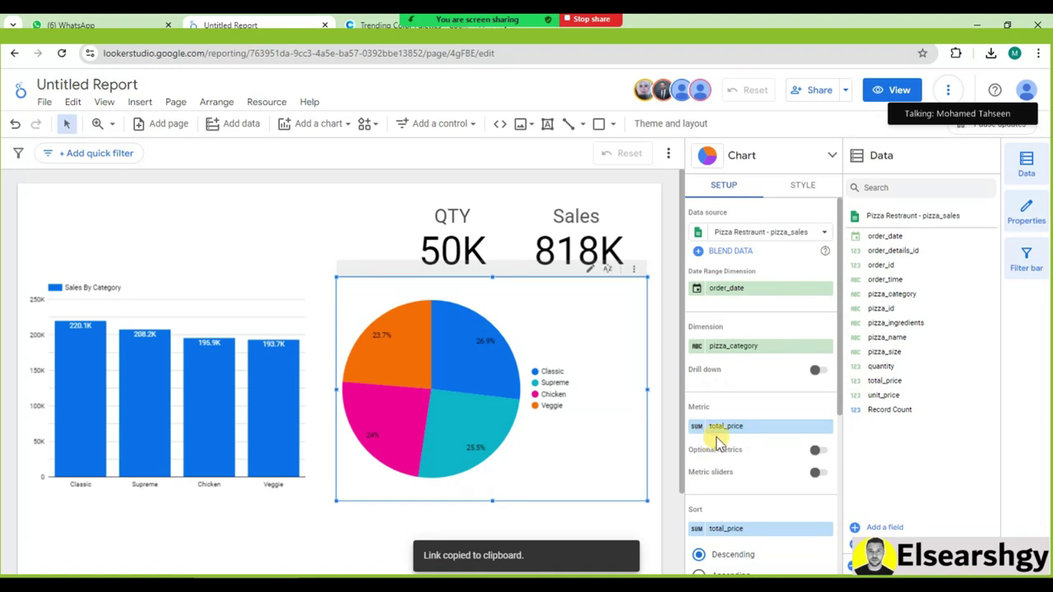
pyautogui.moveTo(466, 387)
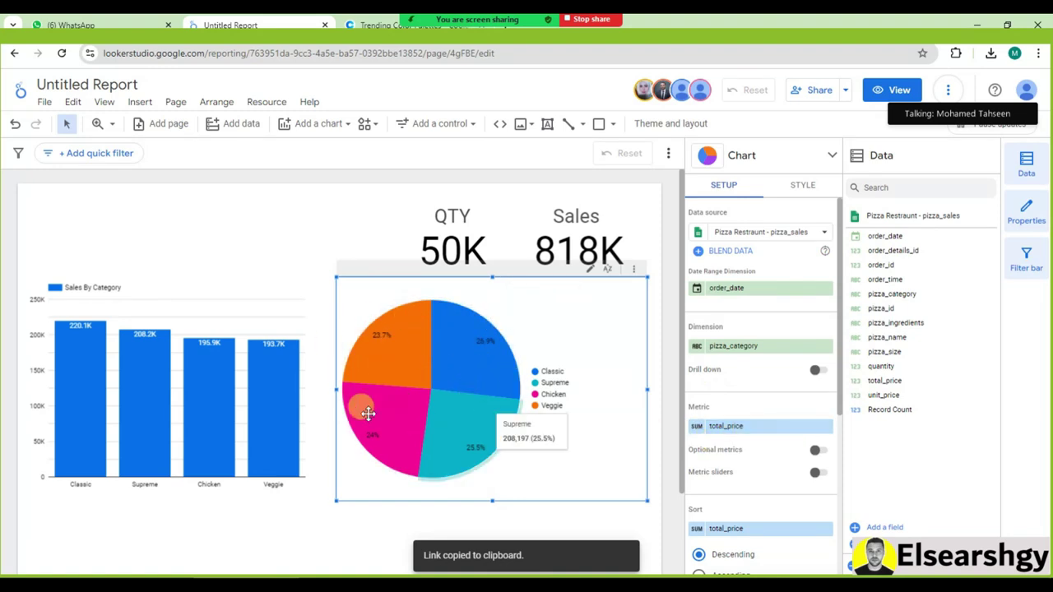
pyautogui.moveTo(449, 352)
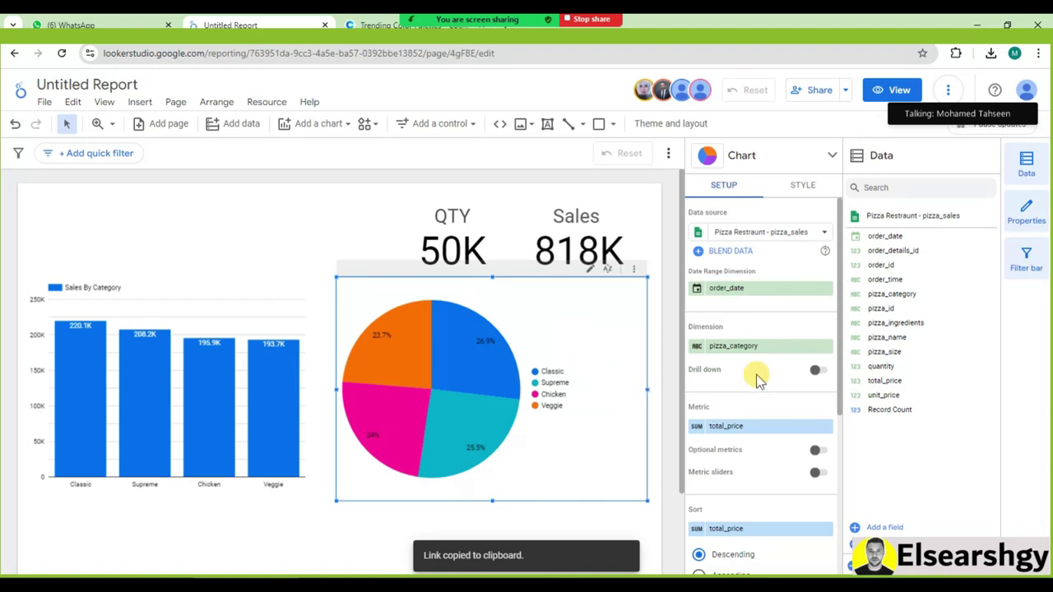
# Try sorting the pie chart by total_price in ascending order, and return the sort to descending
pyautogui.scroll(-3, 757, 378)
pyautogui.scroll(1, 773, 418)
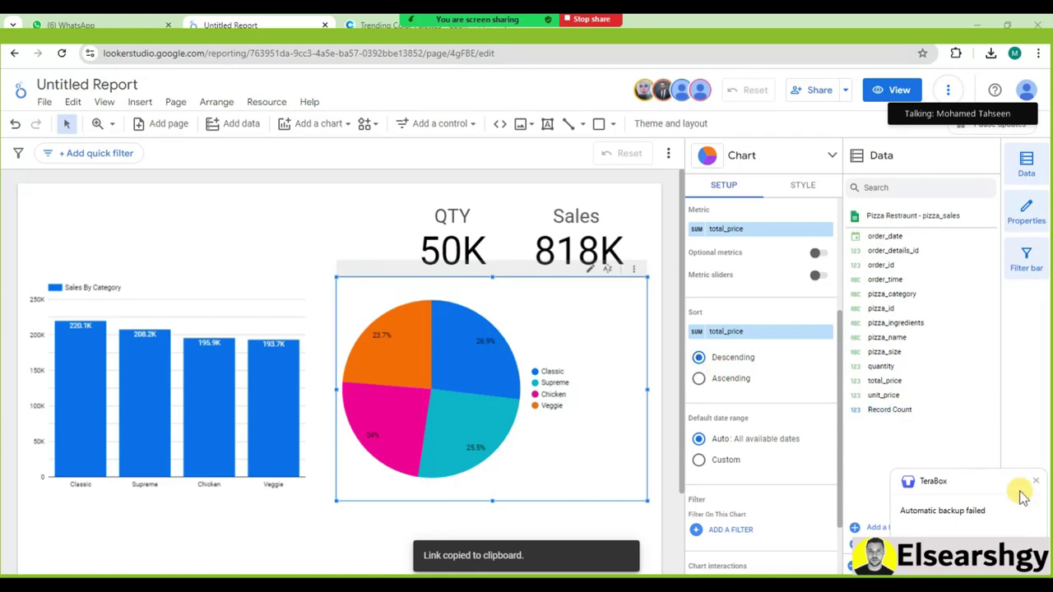
pyautogui.click(1036, 483)
pyautogui.click(713, 383)
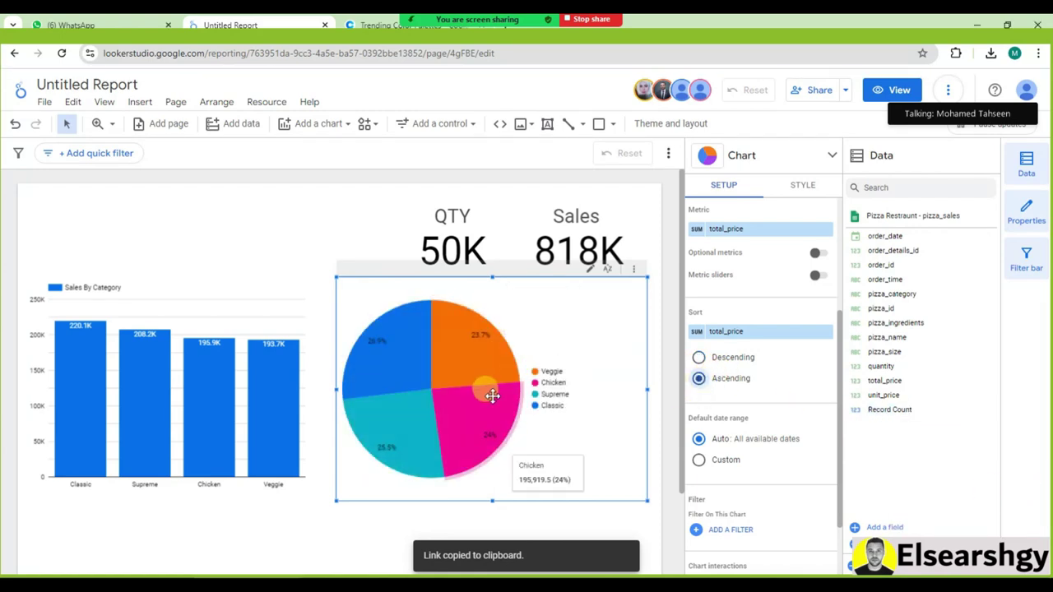
pyautogui.click(700, 359)
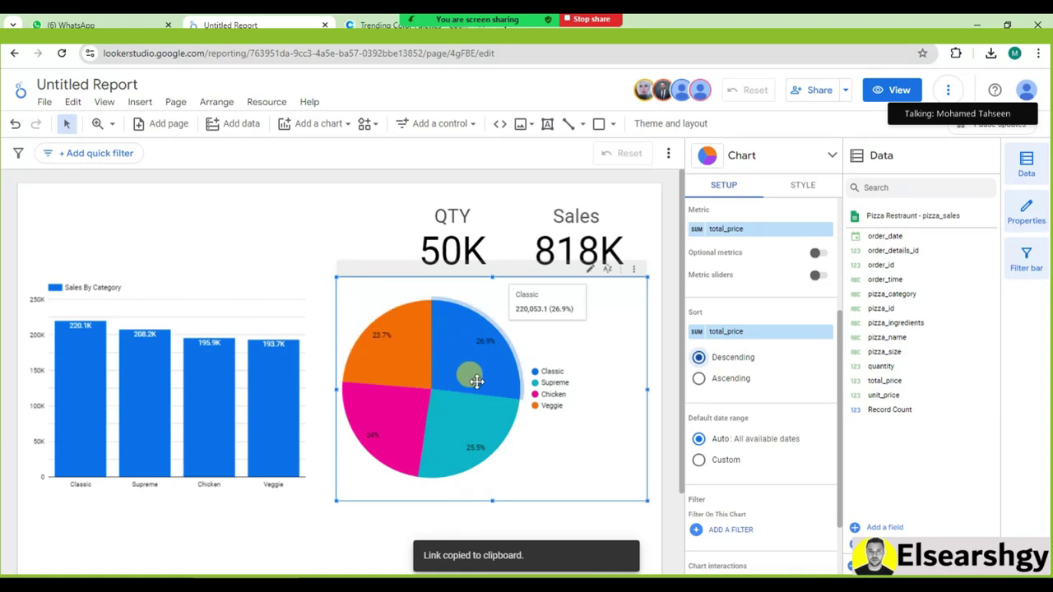
pyautogui.click(698, 378)
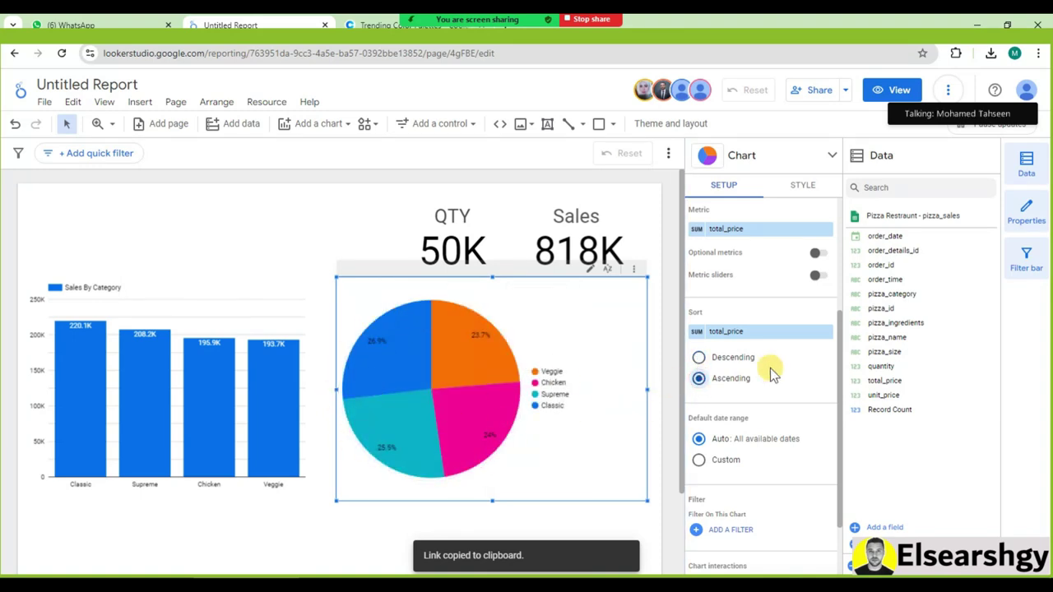
pyautogui.click(698, 360)
pyautogui.scroll(3, 740, 285)
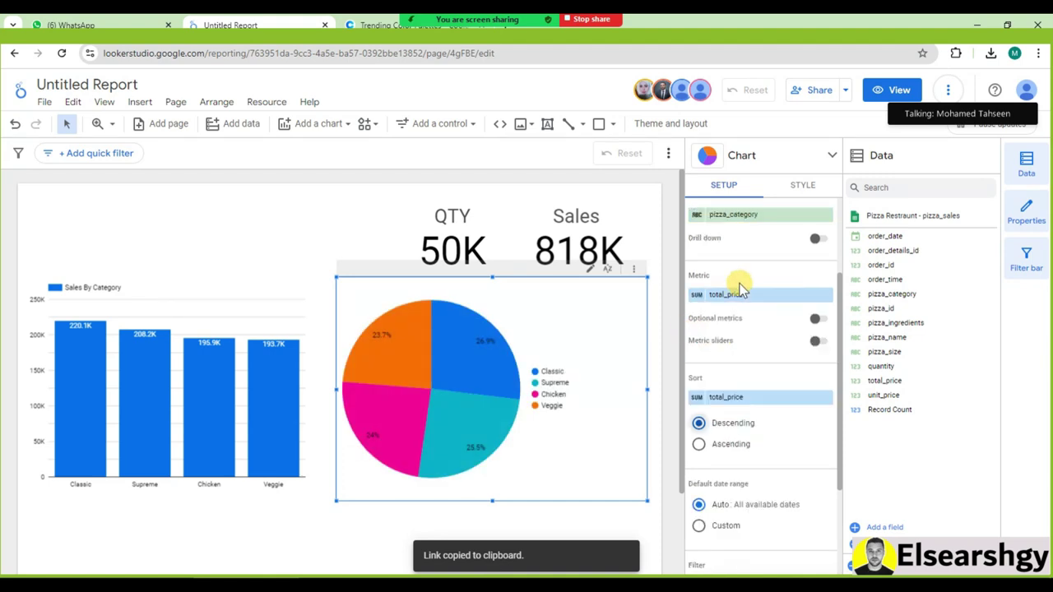
# Limit the pie chart to 2 slices in its style settings
pyautogui.click(801, 191)
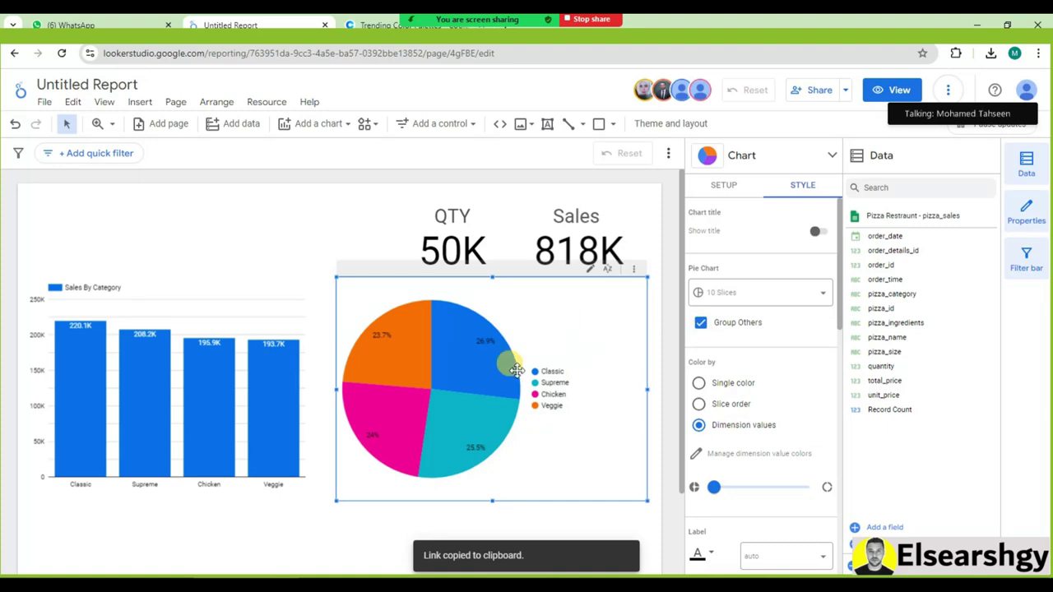
pyautogui.click(822, 295)
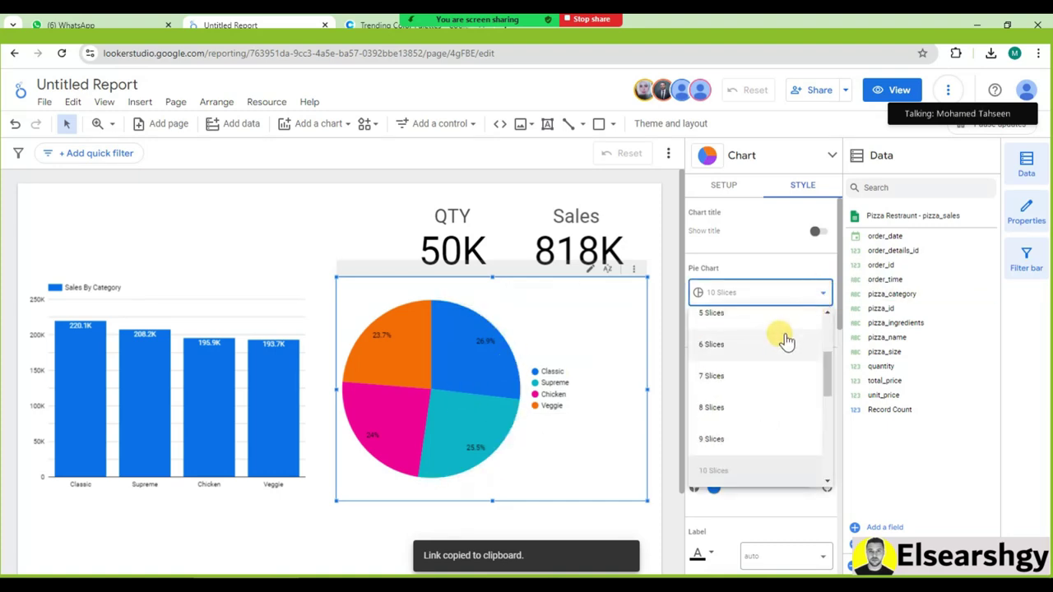
pyautogui.click(744, 368)
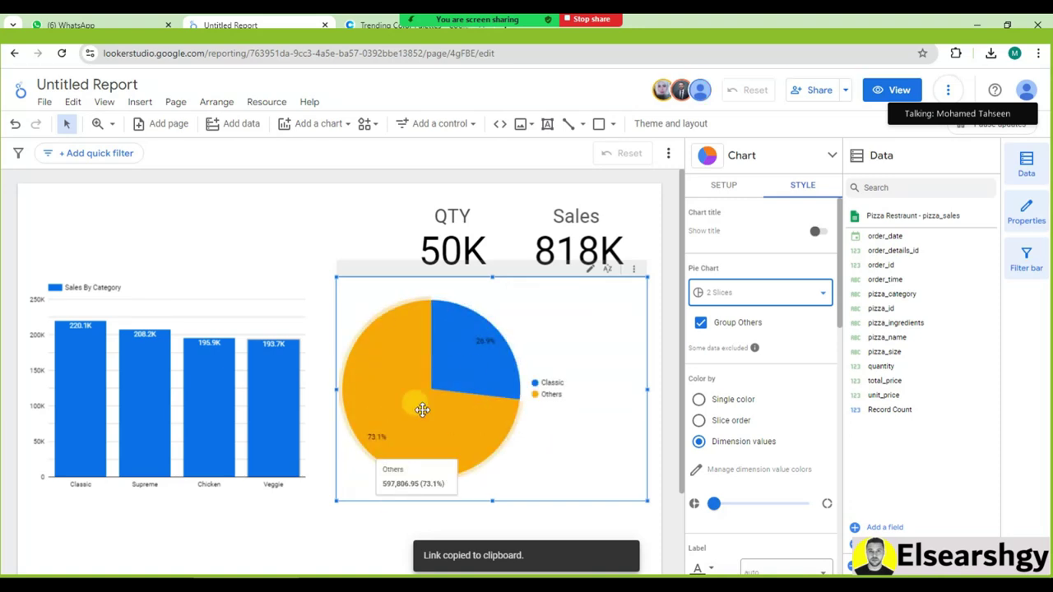
# Set the pie chart's number of slices to 4
pyautogui.click(820, 292)
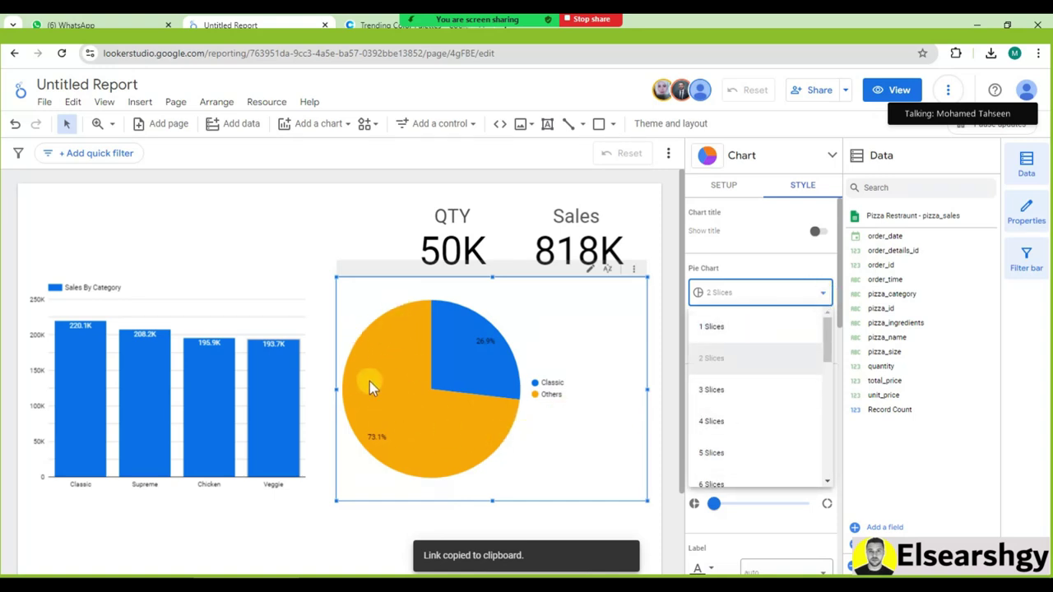
pyautogui.click(740, 421)
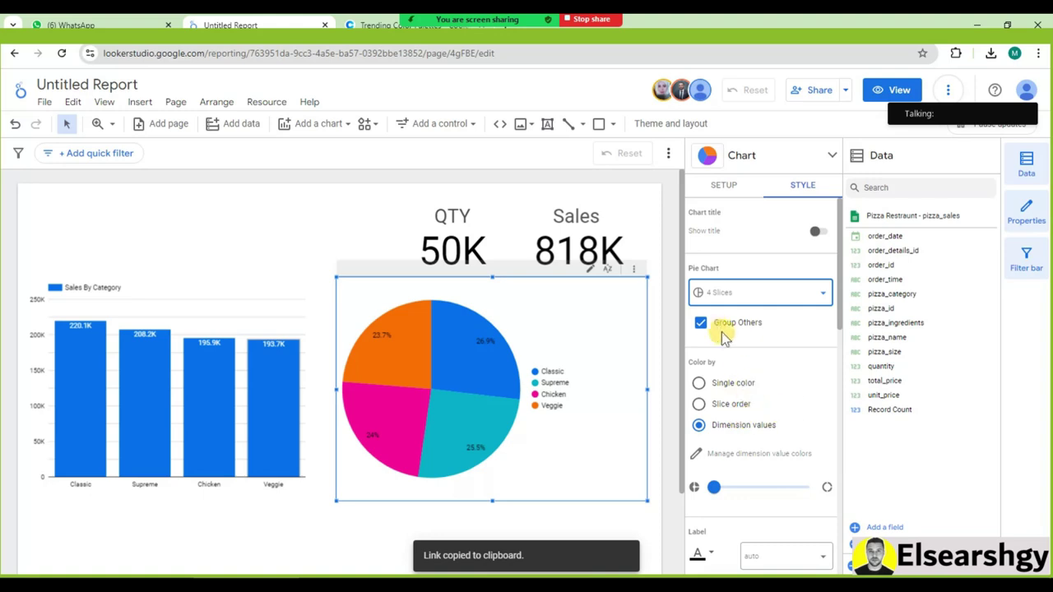
# Place the pie chart's legend below the pie after trying it above the pie
pyautogui.scroll(-2, 742, 362)
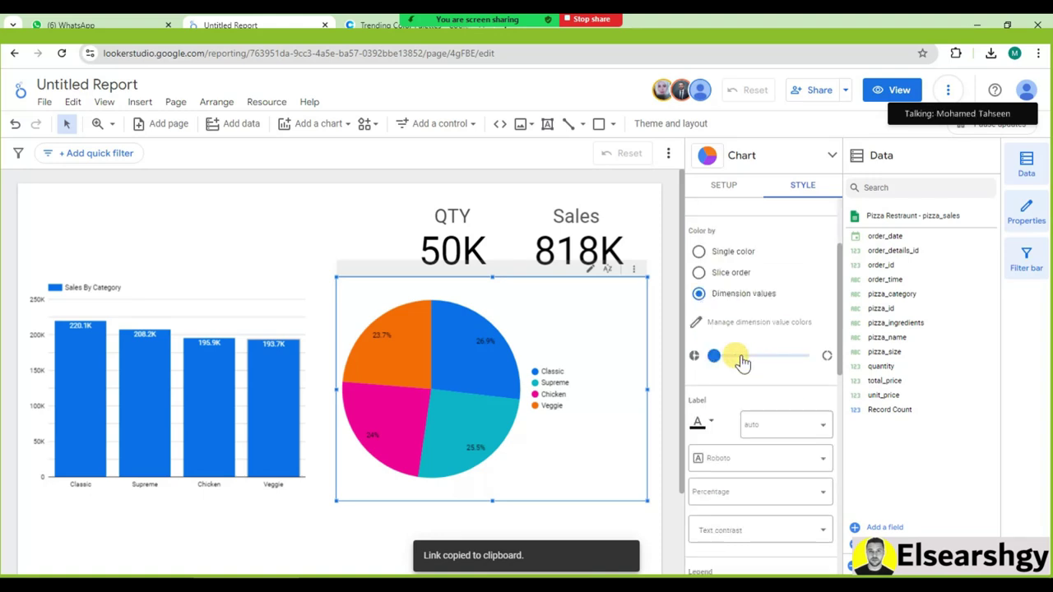
pyautogui.scroll(-1, 742, 362)
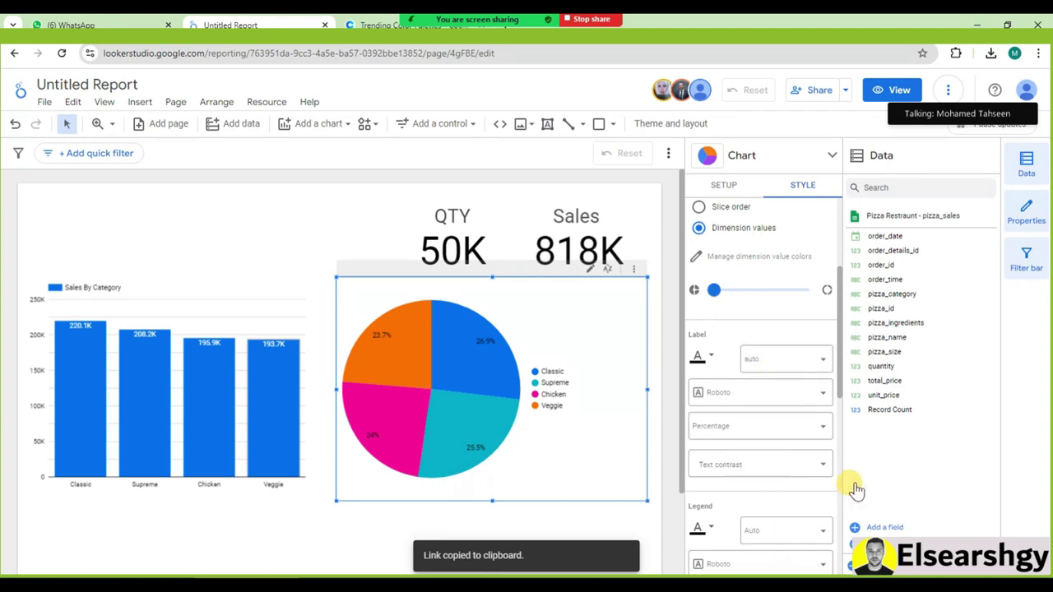
pyautogui.scroll(-2, 814, 473)
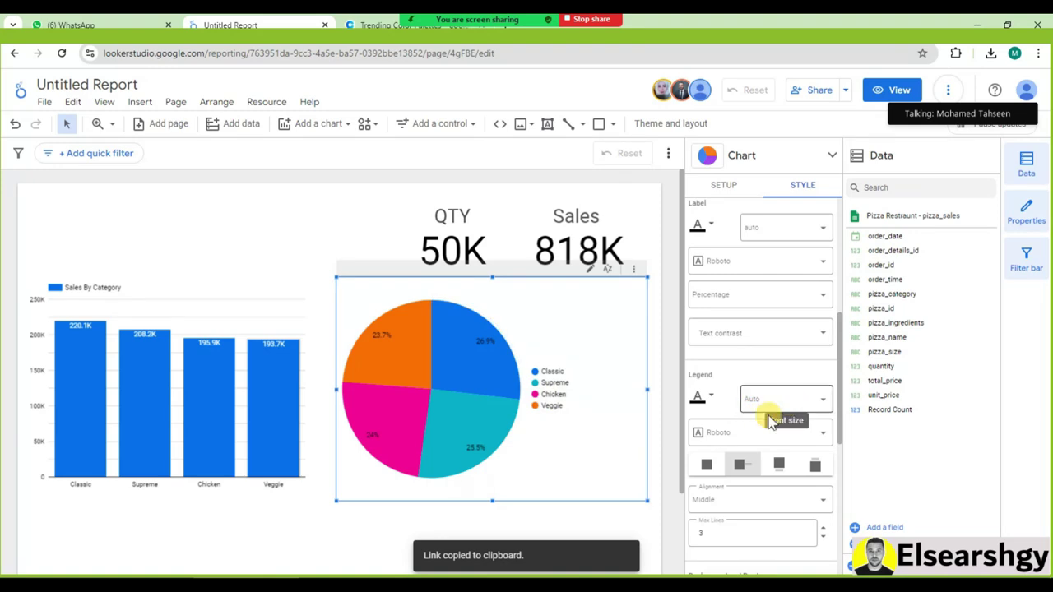
pyautogui.click(778, 465)
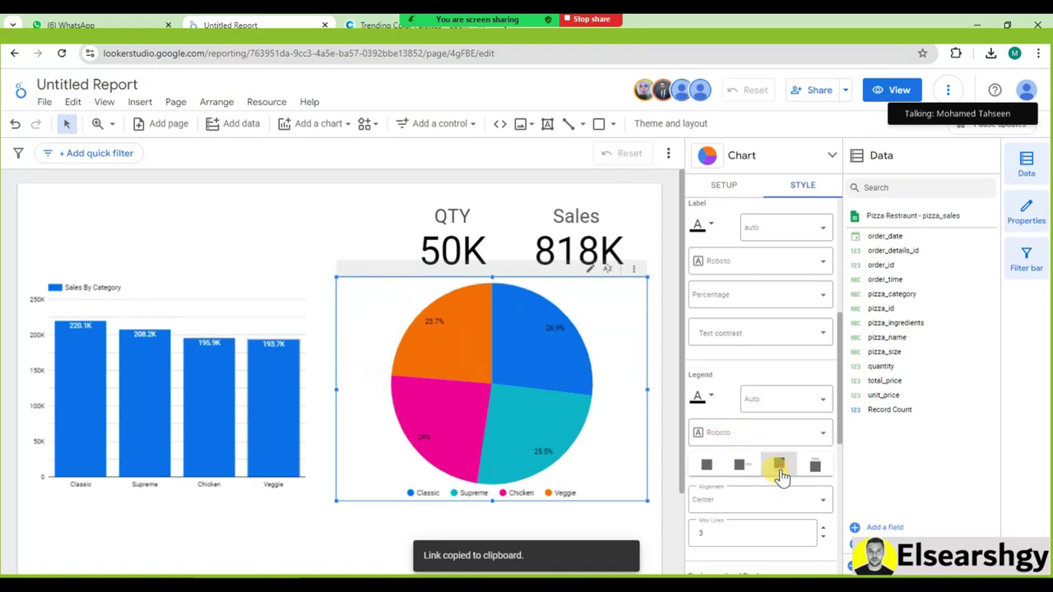
pyautogui.click(779, 465)
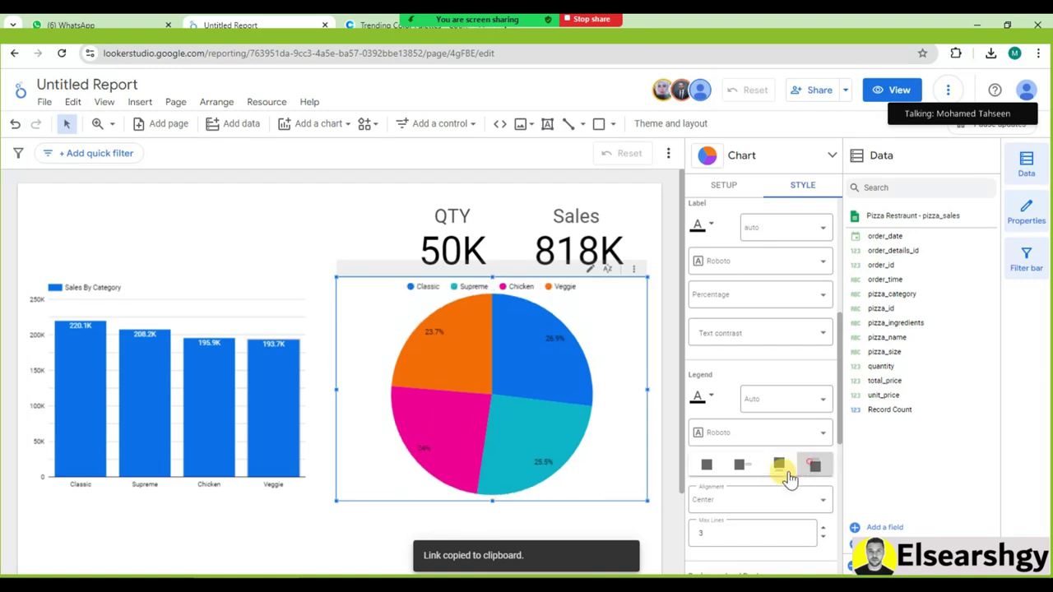
pyautogui.click(779, 465)
# Examine the pie chart's background, border, chart header, colour and donut hole settings
pyautogui.scroll(-5, 751, 421)
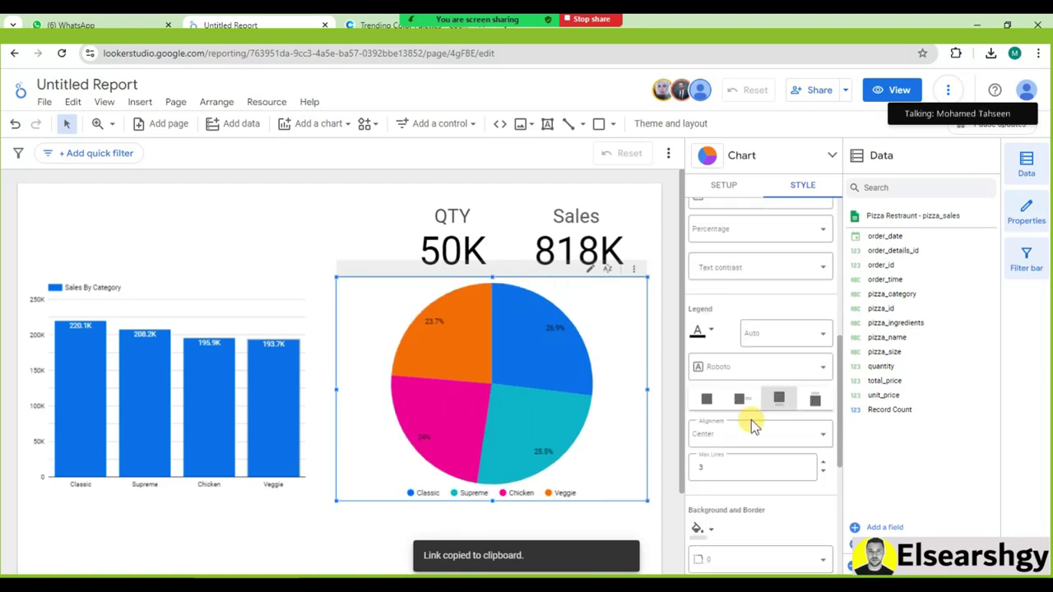
pyautogui.moveTo(512, 329)
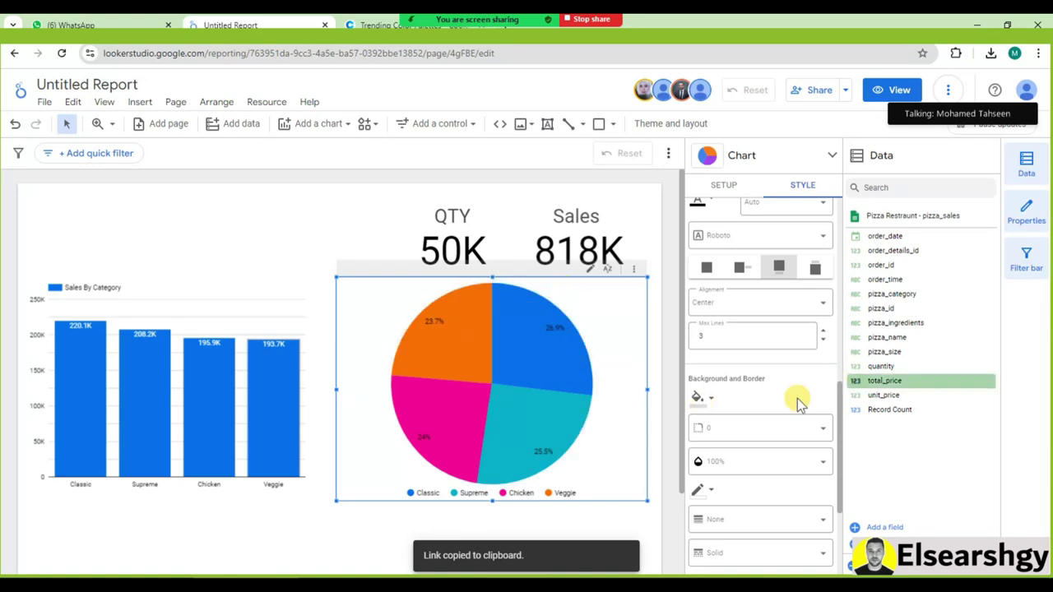
pyautogui.scroll(-1, 773, 403)
pyautogui.scroll(-1, 761, 415)
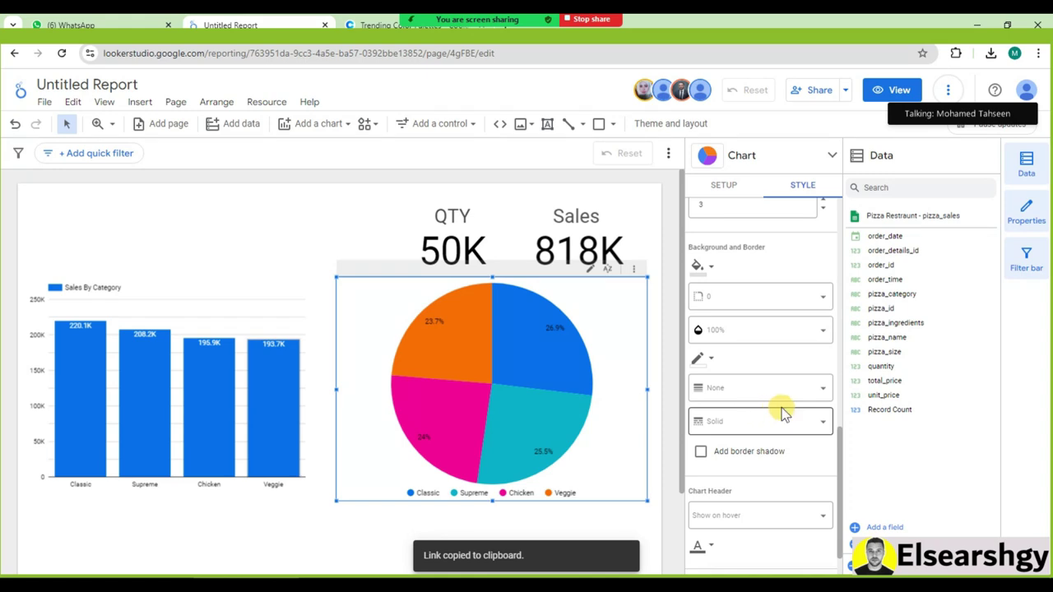
pyautogui.scroll(7, 794, 460)
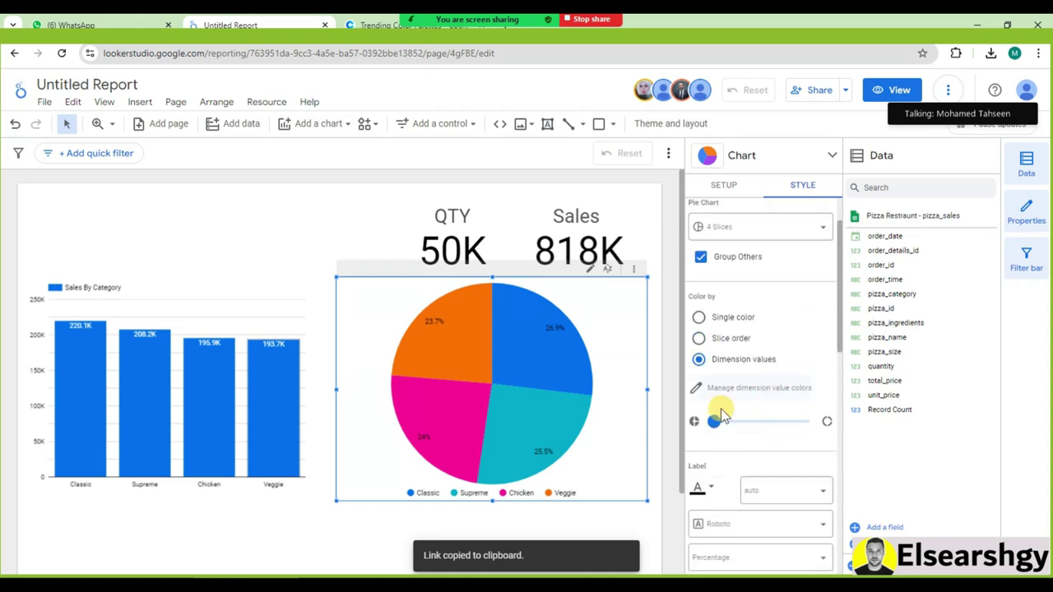
pyautogui.moveTo(714, 423); pyautogui.dragTo(680, 429)
pyautogui.scroll(1, 771, 392)
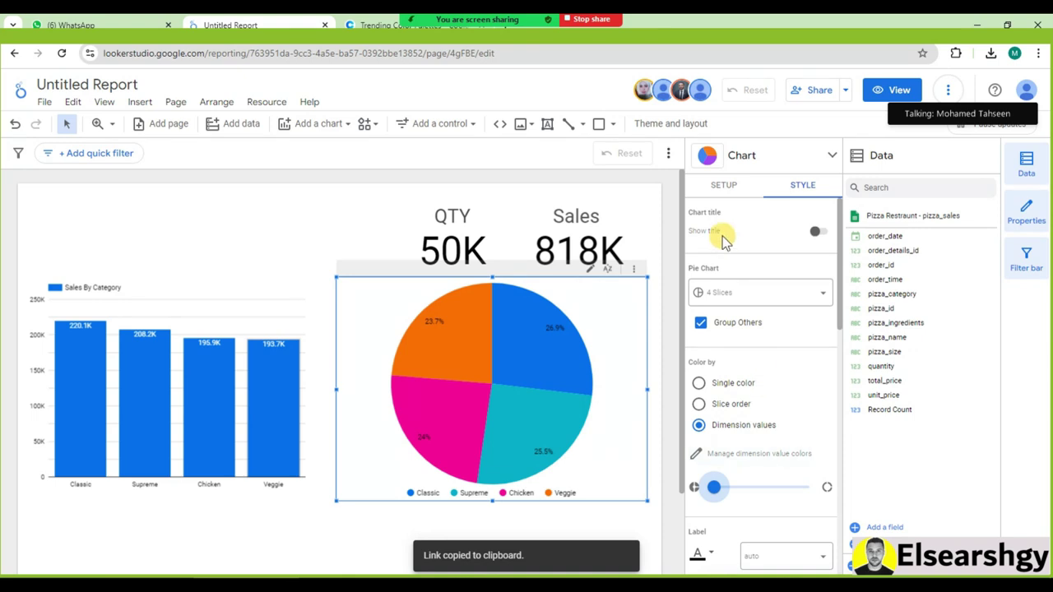
# Move the QTY and Sales scorecards slightly higher above the pie chart, keeping them side by side
pyautogui.click(711, 190)
pyautogui.click(491, 213)
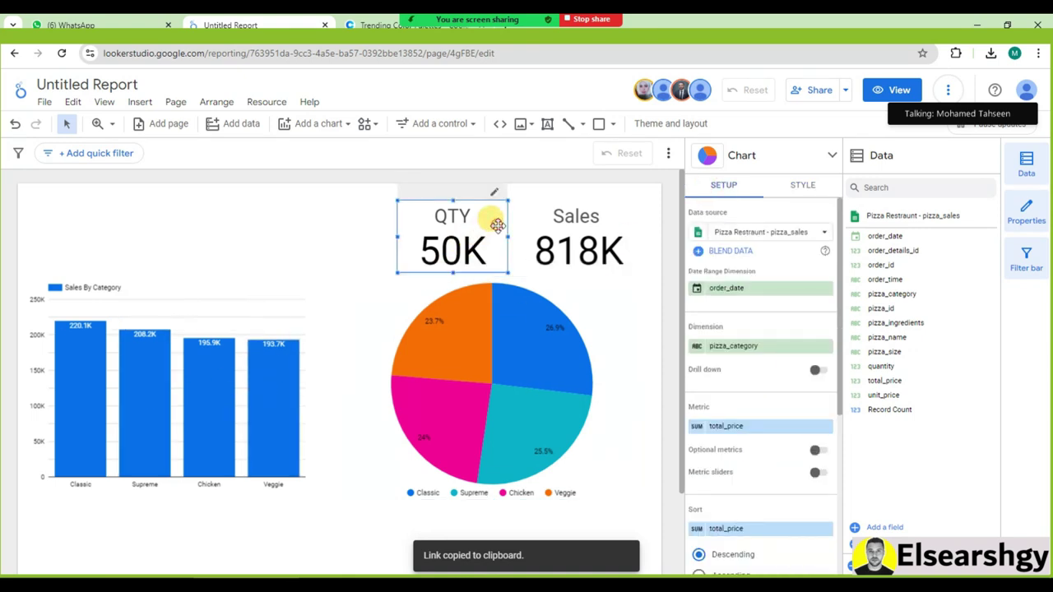
pyautogui.moveTo(493, 208); pyautogui.dragTo(488, 197)
pyautogui.moveTo(599, 211); pyautogui.dragTo(609, 209)
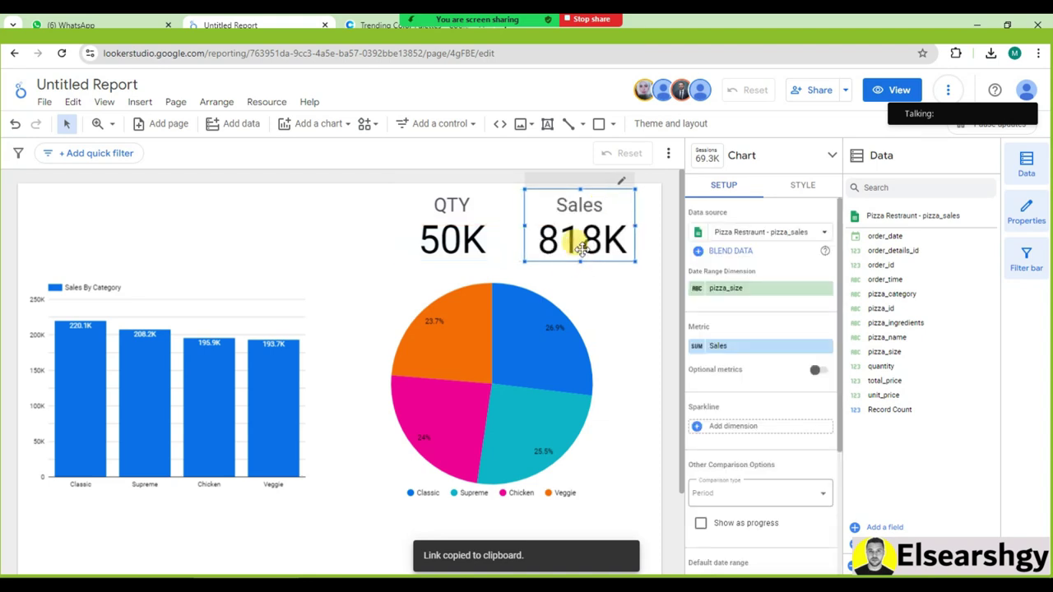
# Add a time series chart below the column chart and widen it to match the column chart's width
pyautogui.scroll(-3, 411, 345)
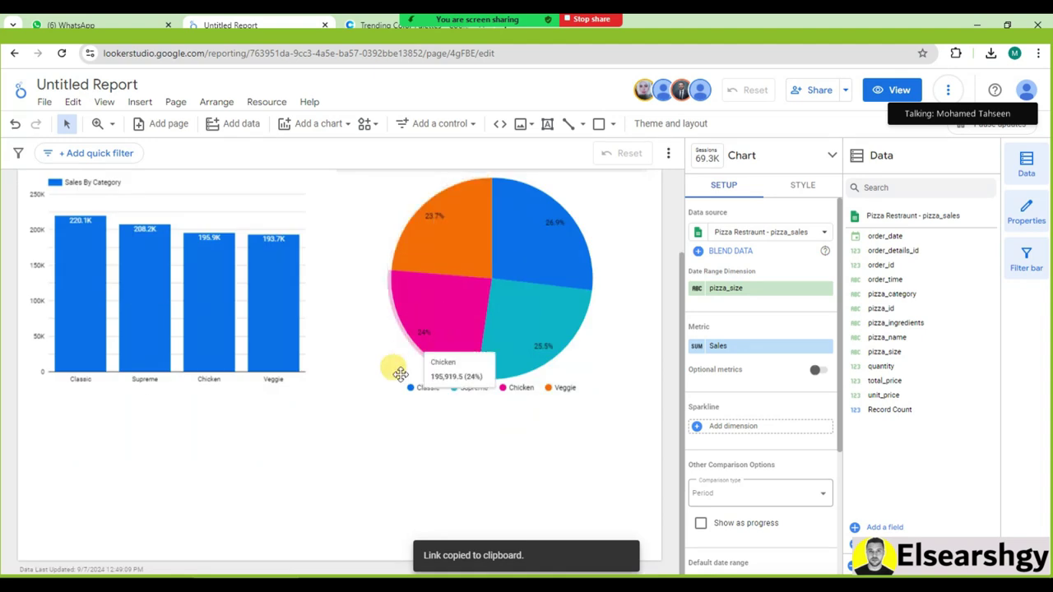
pyautogui.click(383, 531)
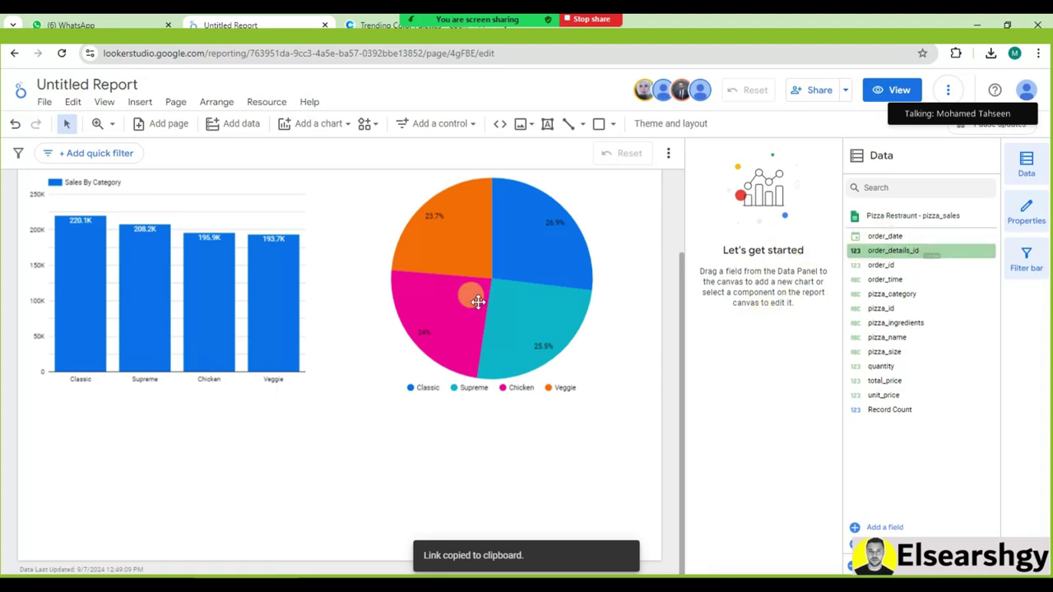
pyautogui.click(317, 122)
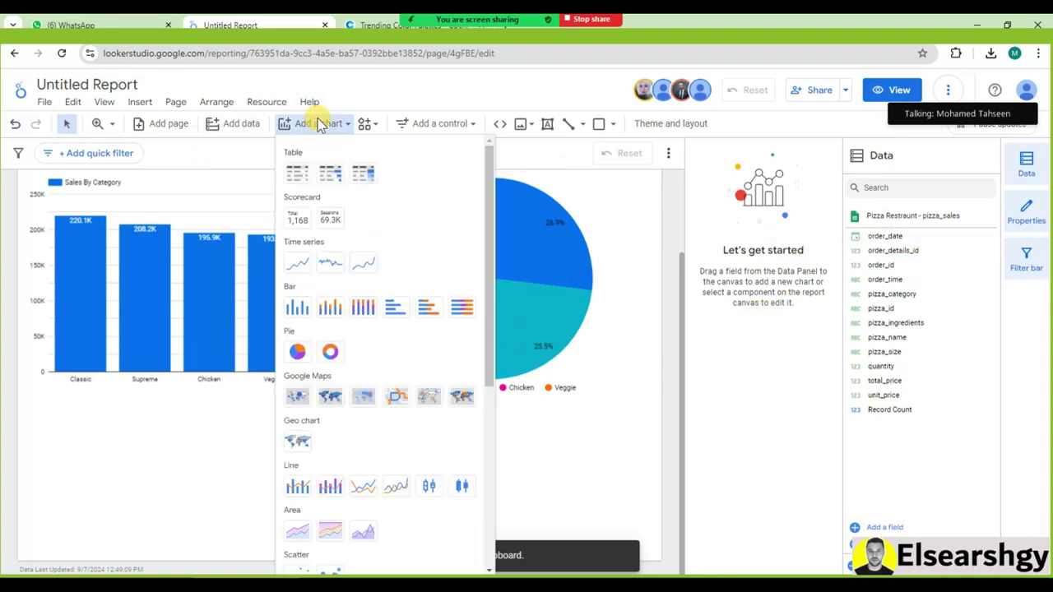
pyautogui.click(298, 263)
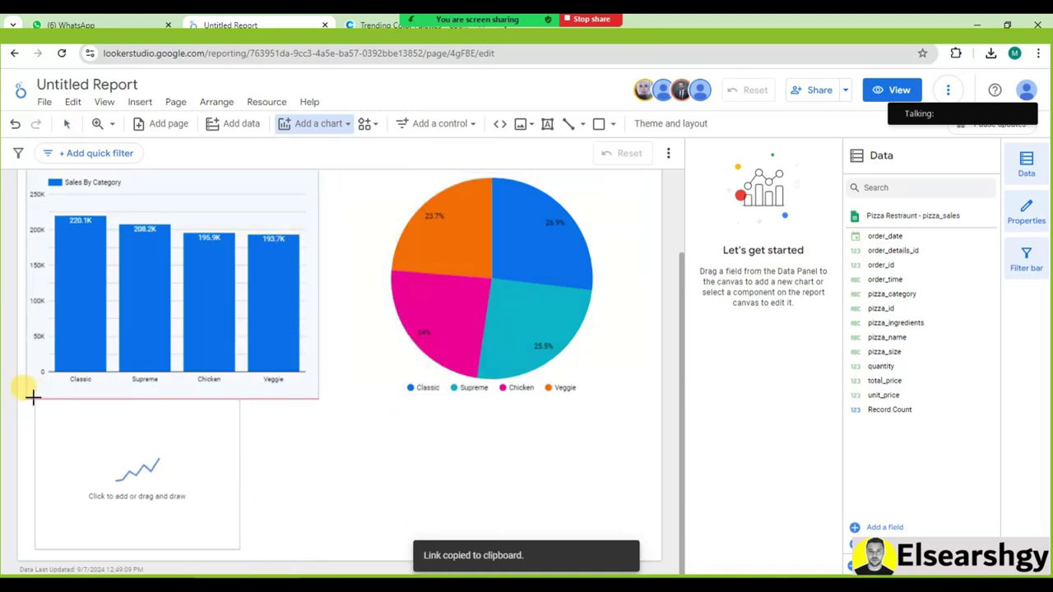
pyautogui.press('Escape')
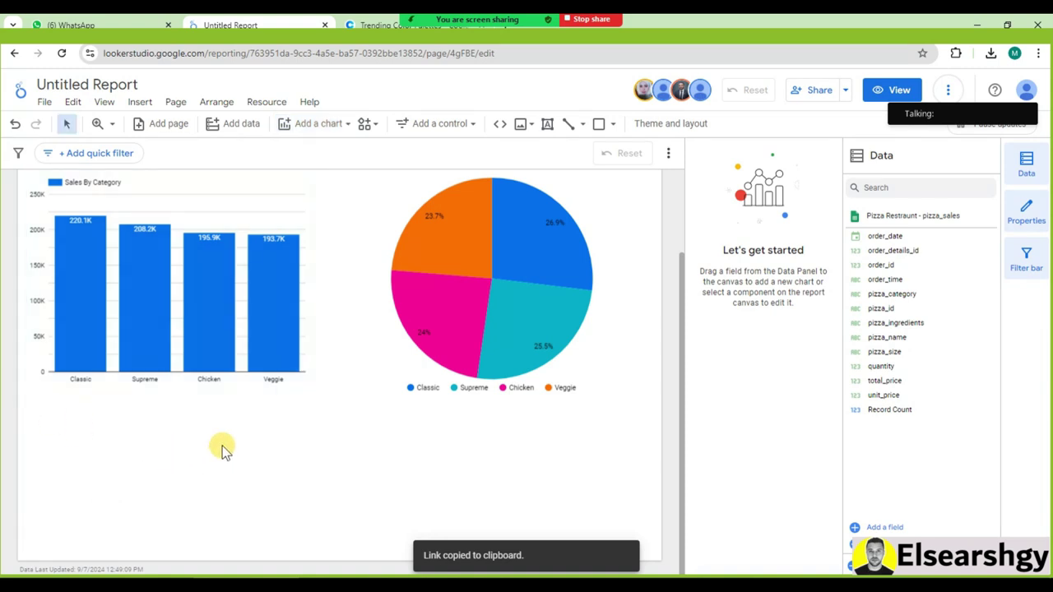
pyautogui.moveTo(241, 480); pyautogui.dragTo(319, 468)
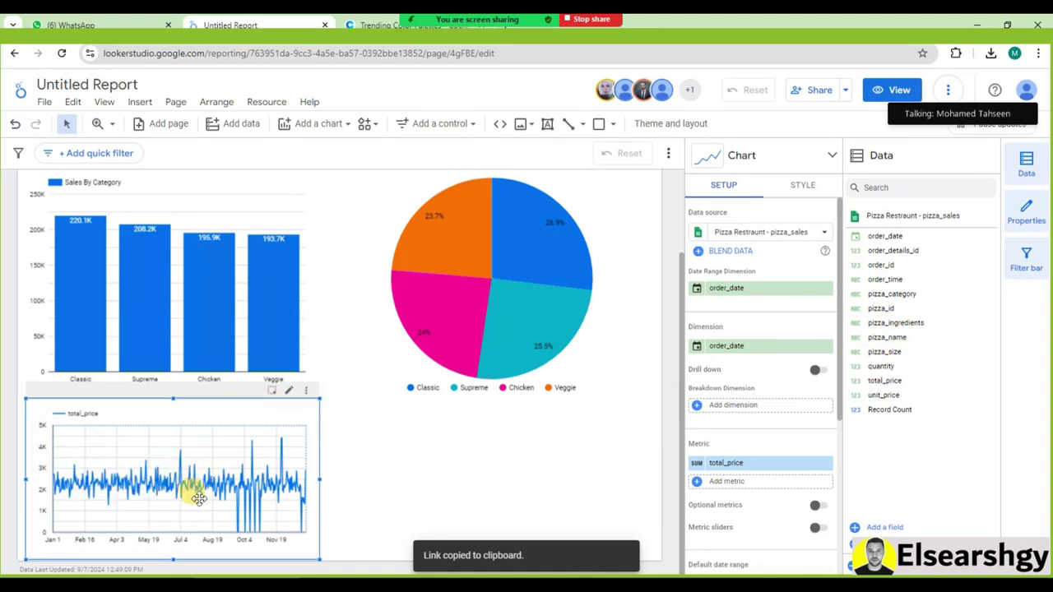
# Examine the time series chart's style settings, from series and trendline options to axes and grid
pyautogui.click(802, 187)
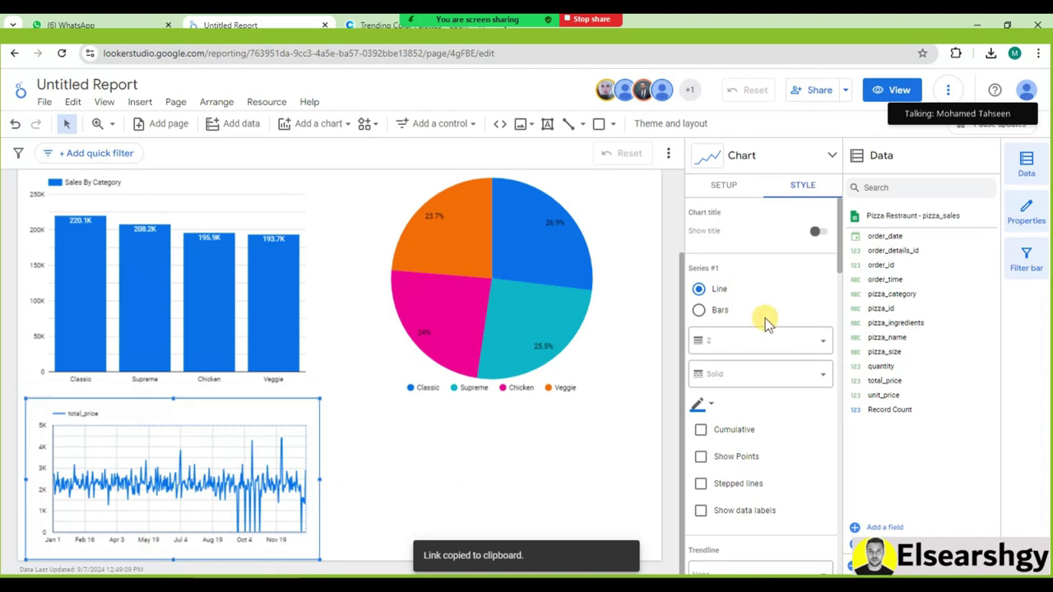
pyautogui.scroll(-5, 765, 321)
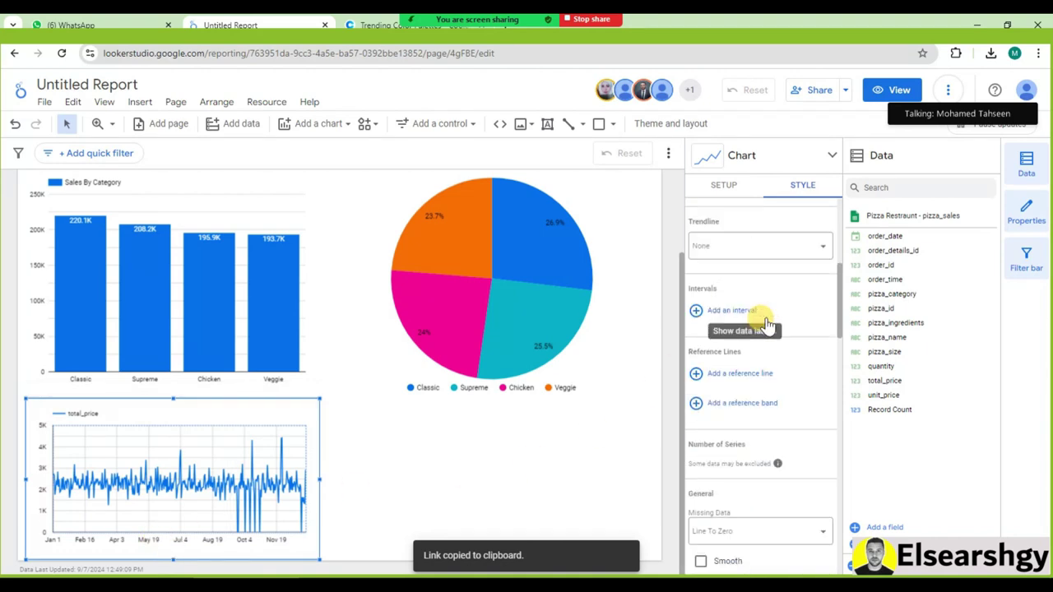
pyautogui.scroll(-10, 765, 329)
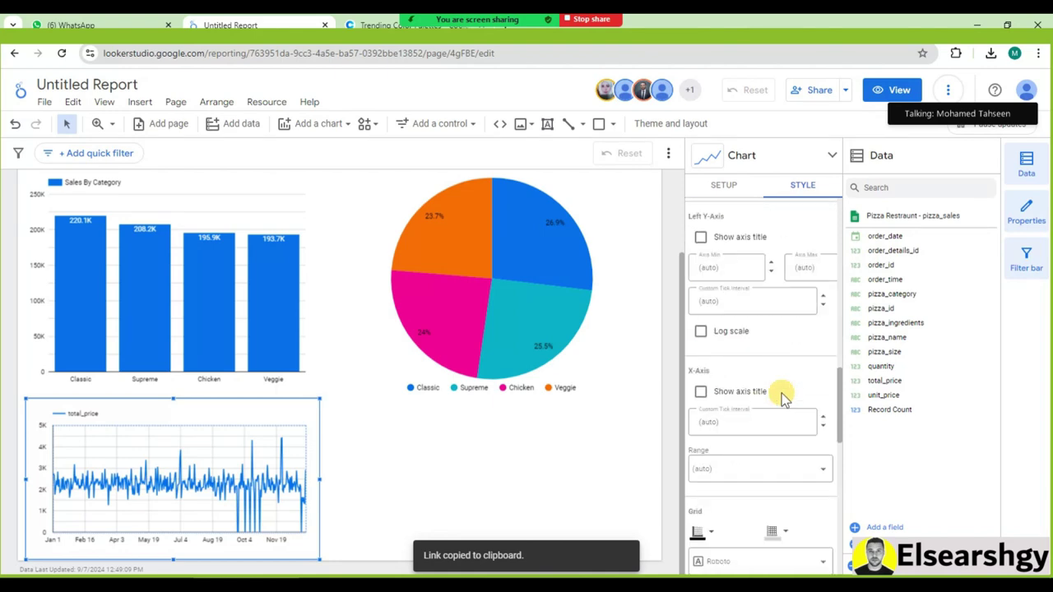
pyautogui.scroll(15, 782, 398)
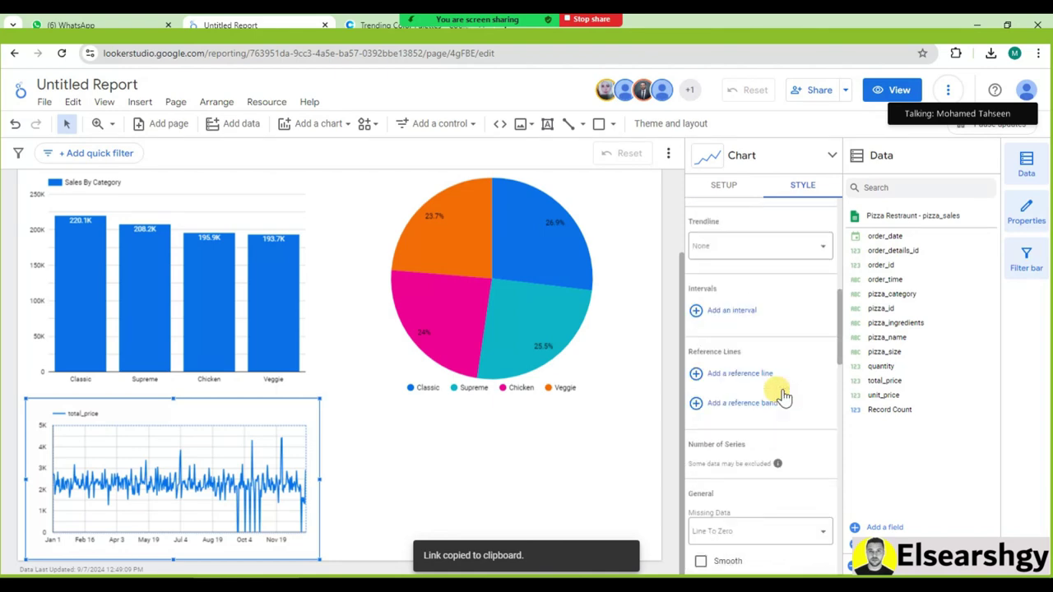
pyautogui.click(729, 187)
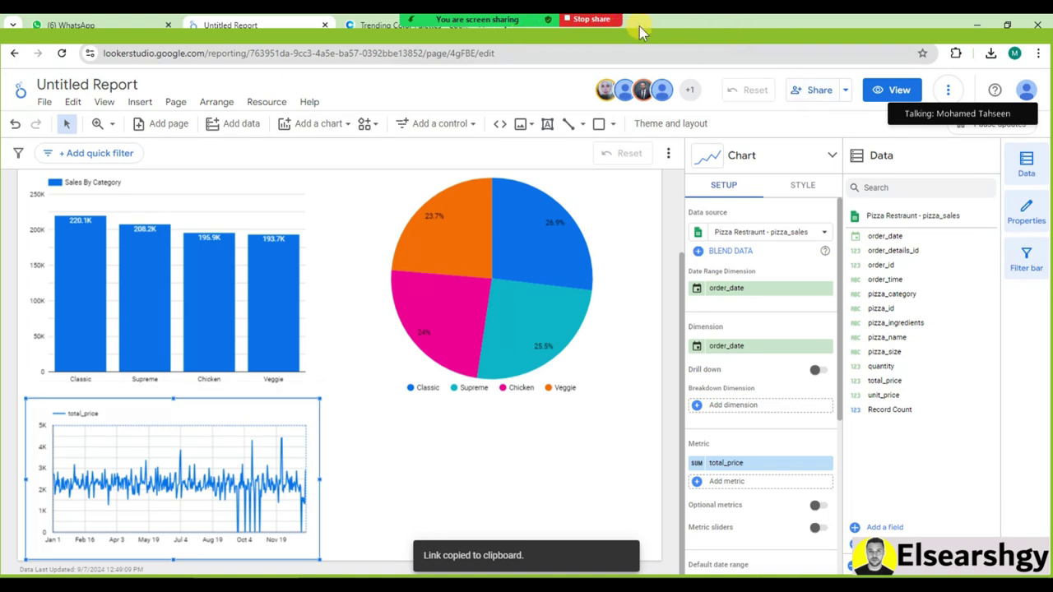
# Switch to Google Sheets in a new browser tab and open the Pizza Restraunt spreadsheet
pyautogui.click(506, 32)
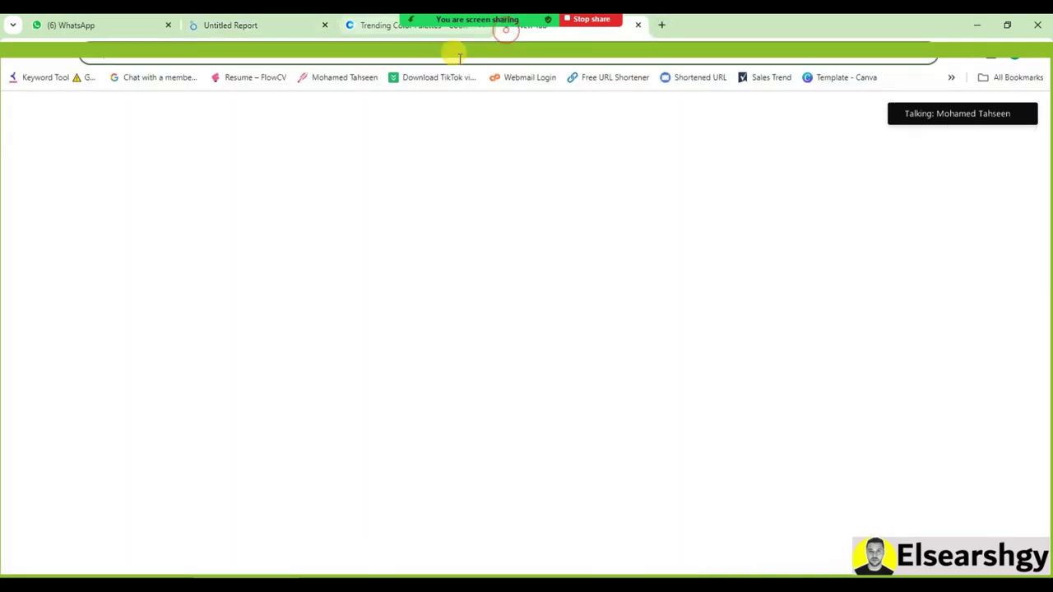
pyautogui.click(368, 29)
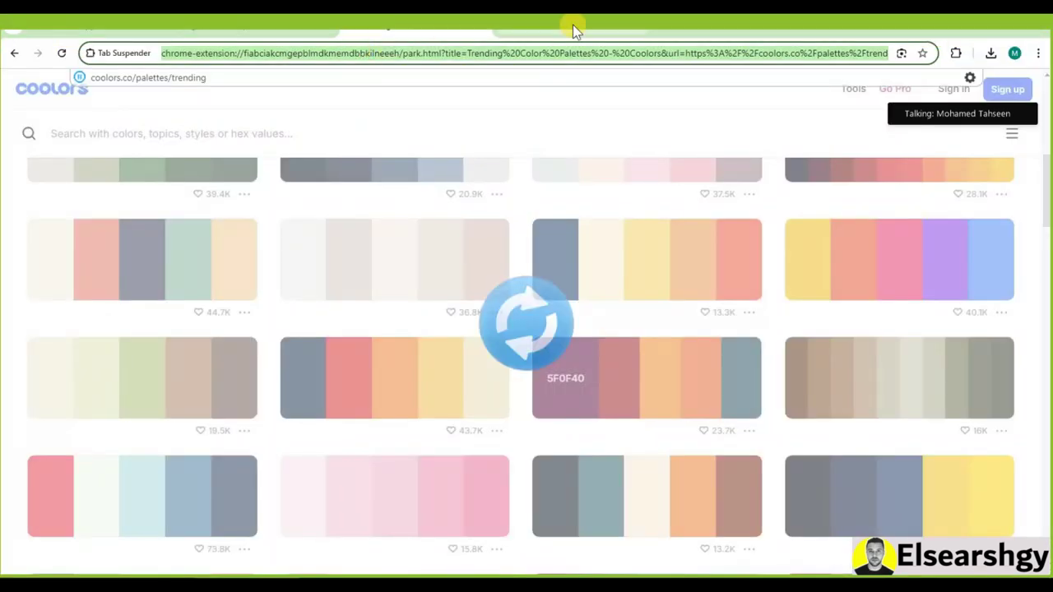
pyautogui.click(503, 32)
pyautogui.write('sh')
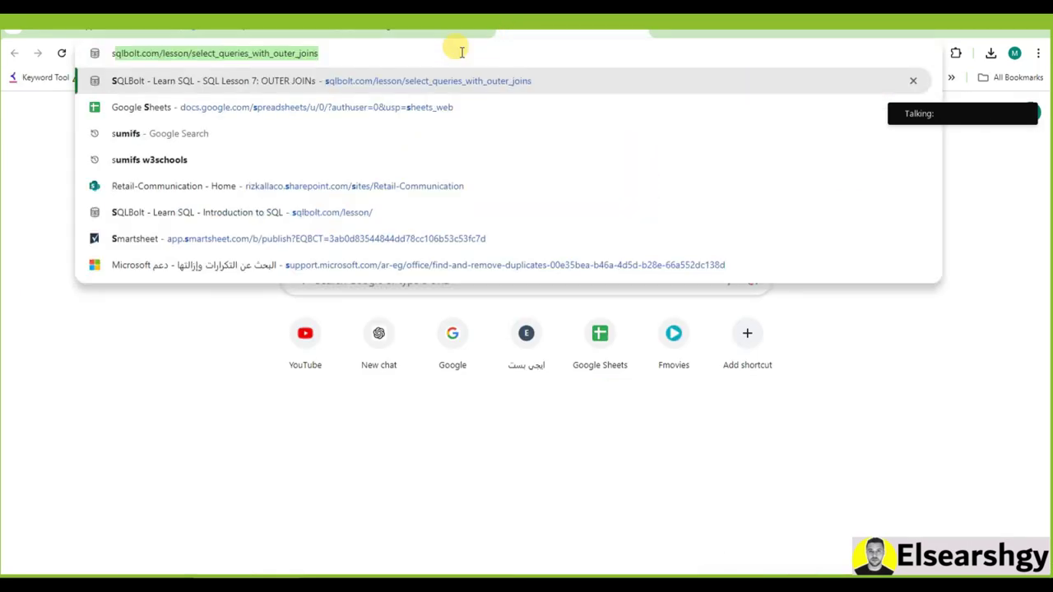
pyautogui.write('e')
pyautogui.press('Return')
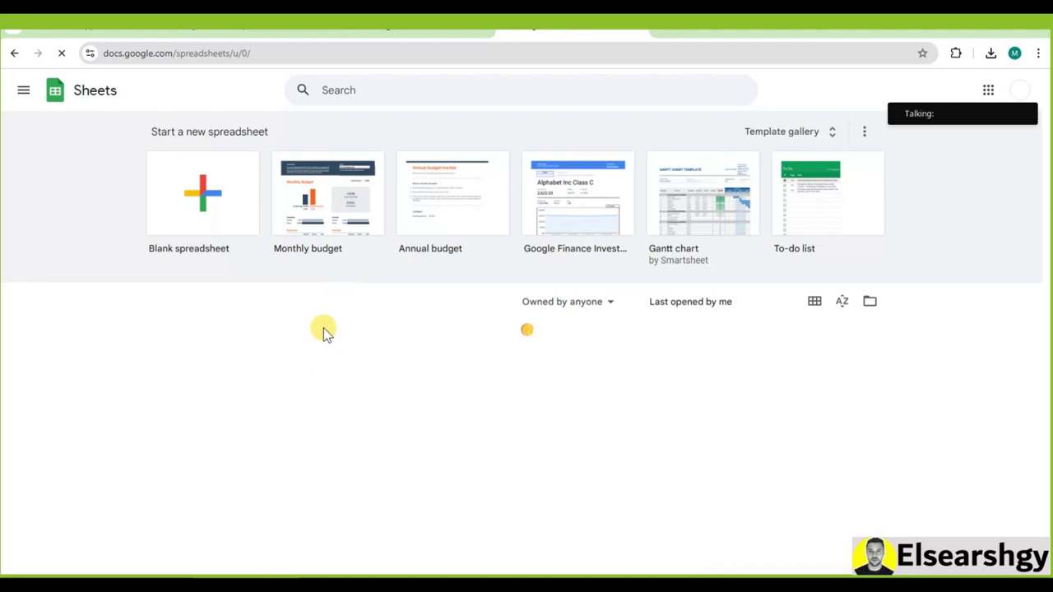
pyautogui.click(242, 348)
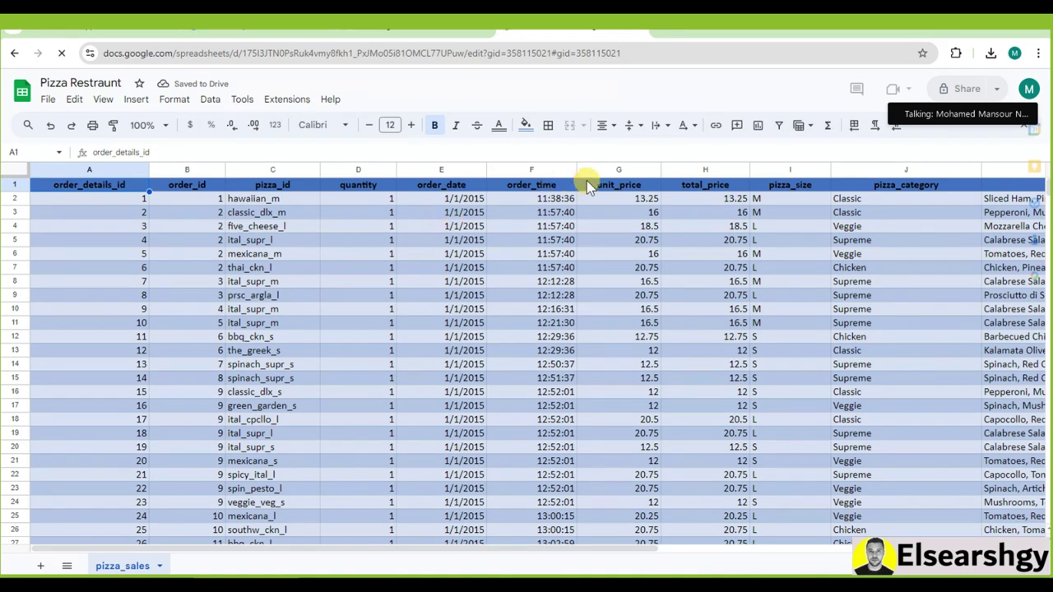
# Centre-align the order_date and order_time columns on the pizza_sales sheet
pyautogui.click(521, 169)
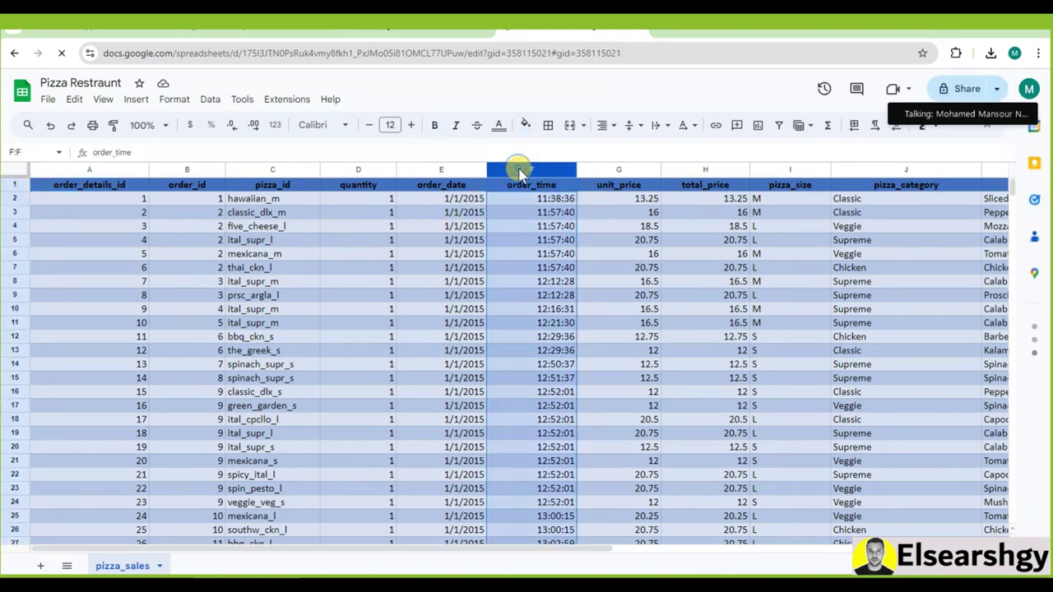
pyautogui.rightClick(521, 169)
pyautogui.click(453, 181)
pyautogui.moveTo(453, 170); pyautogui.dragTo(549, 134)
pyautogui.click(598, 125)
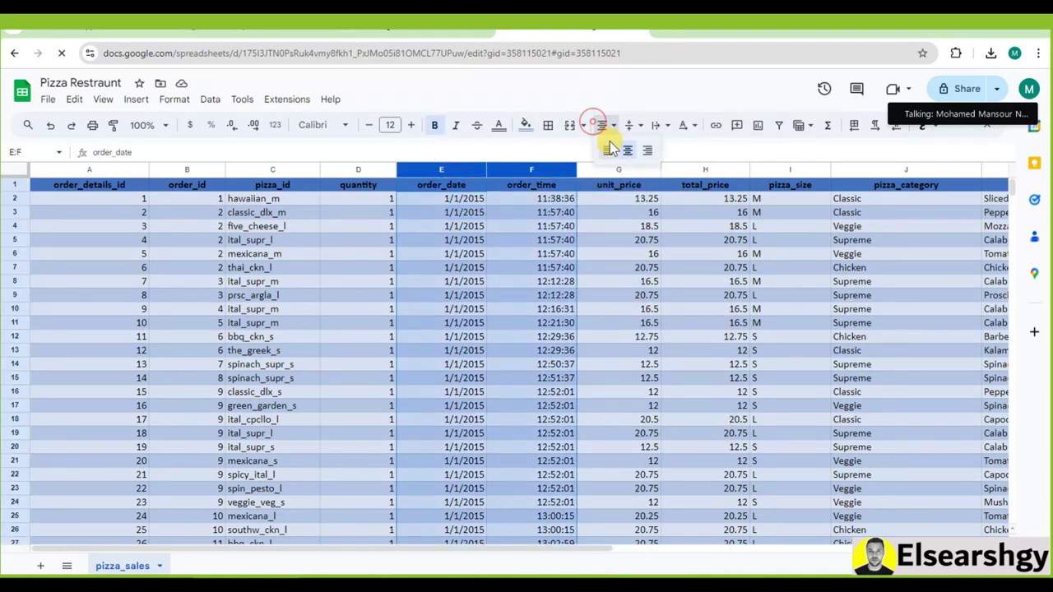
pyautogui.click(624, 151)
pyautogui.click(539, 212)
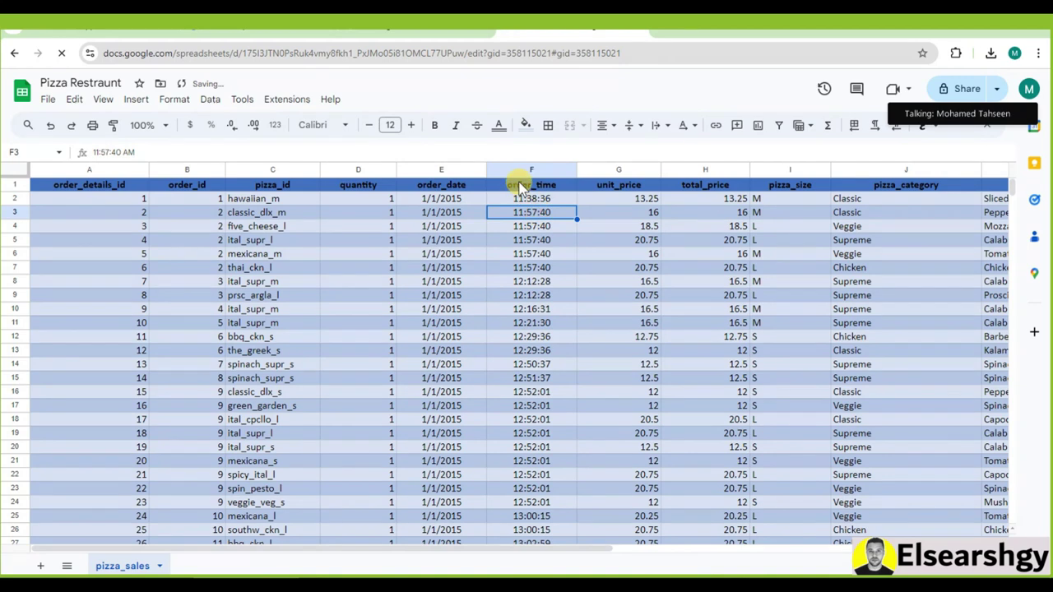
# Insert a column between order_date and order_time and enter Date as its header
pyautogui.click(523, 169)
pyautogui.rightClick(523, 170)
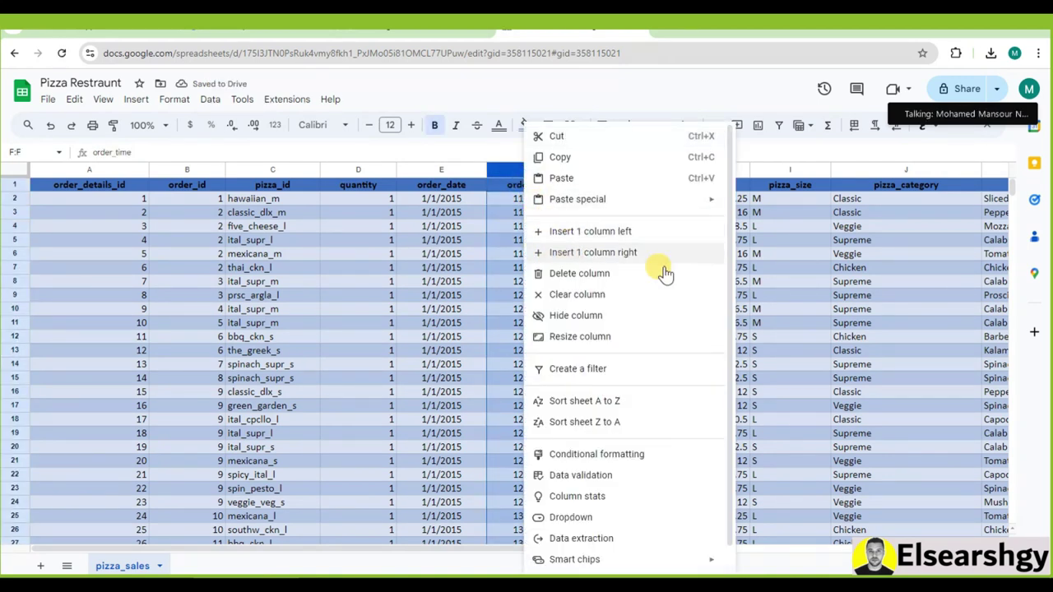
pyautogui.click(638, 232)
pyautogui.click(539, 188)
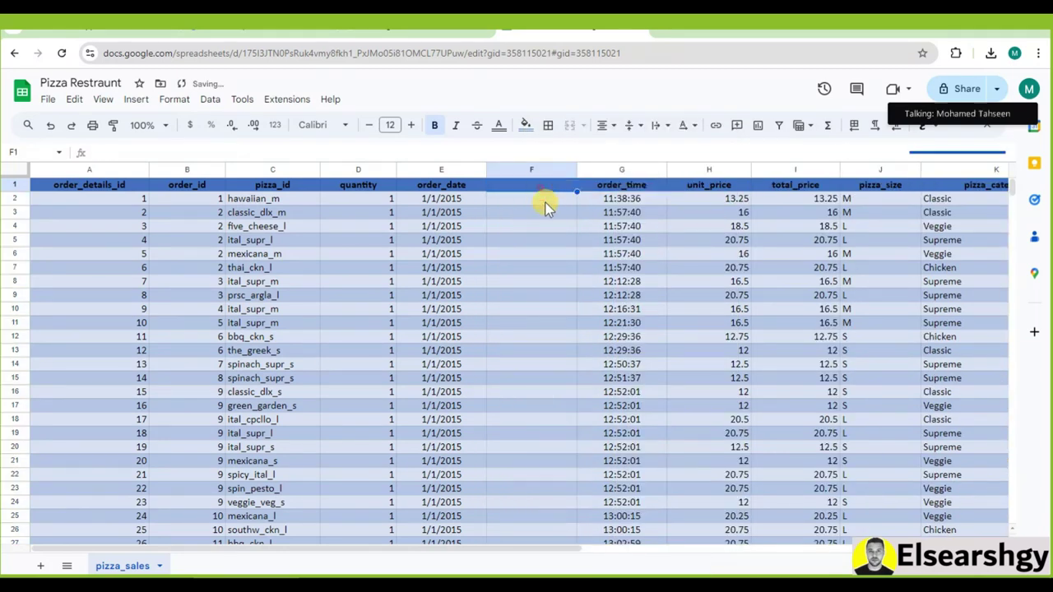
pyautogui.write('Date')
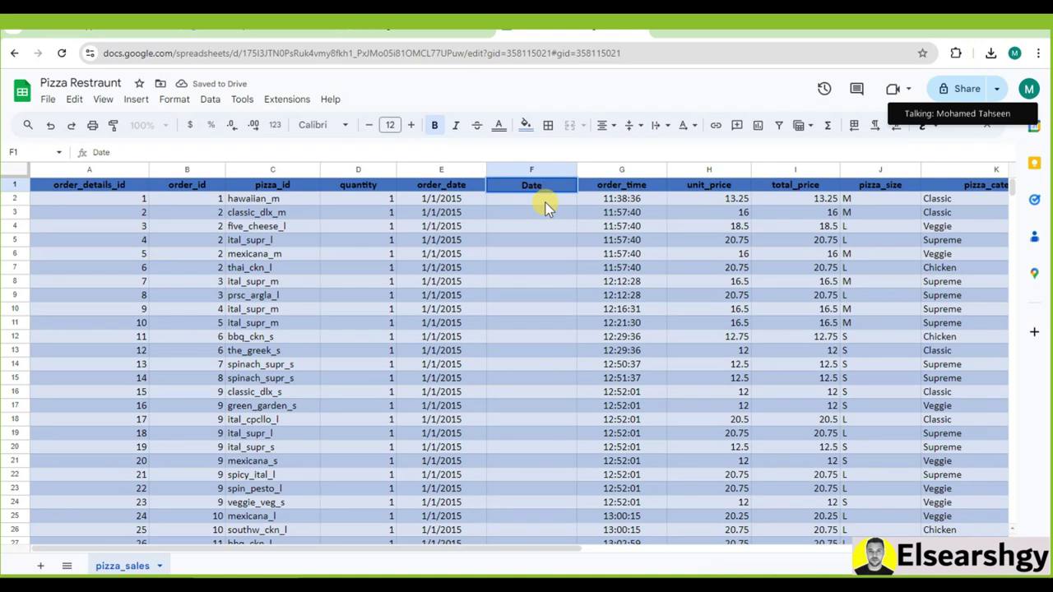
pyautogui.press('Return')
# Enter =TEXT(E2,"MMMM") in F2 and accept the suggested autofill for the rest of the Date column
pyautogui.write('=text')
pyautogui.press('Tab')
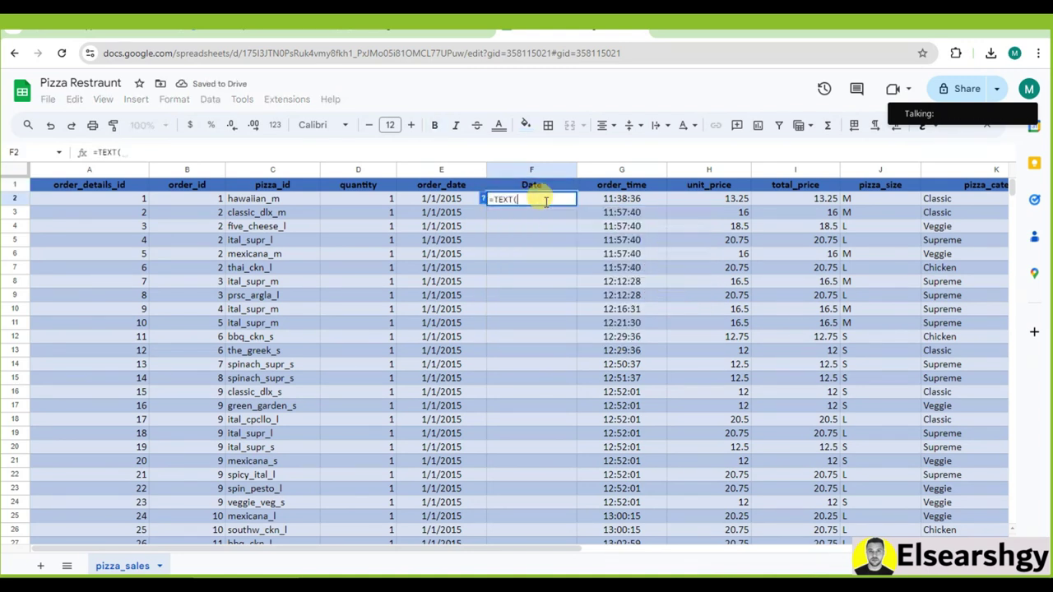
pyautogui.press('Left')
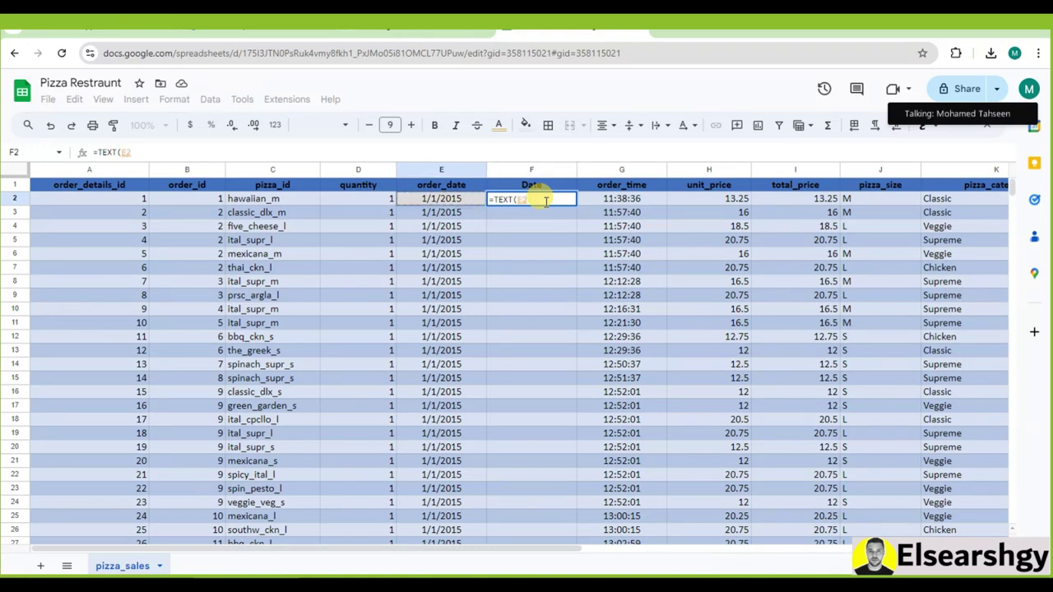
pyautogui.write(',"MMMM')
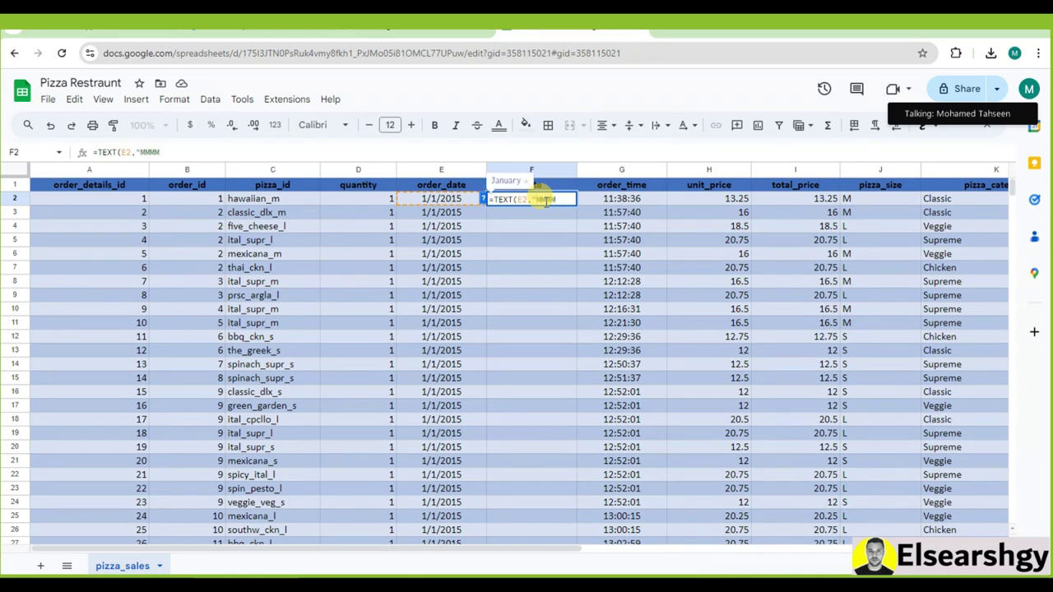
pyautogui.press('Return')
pyautogui.click(597, 294)
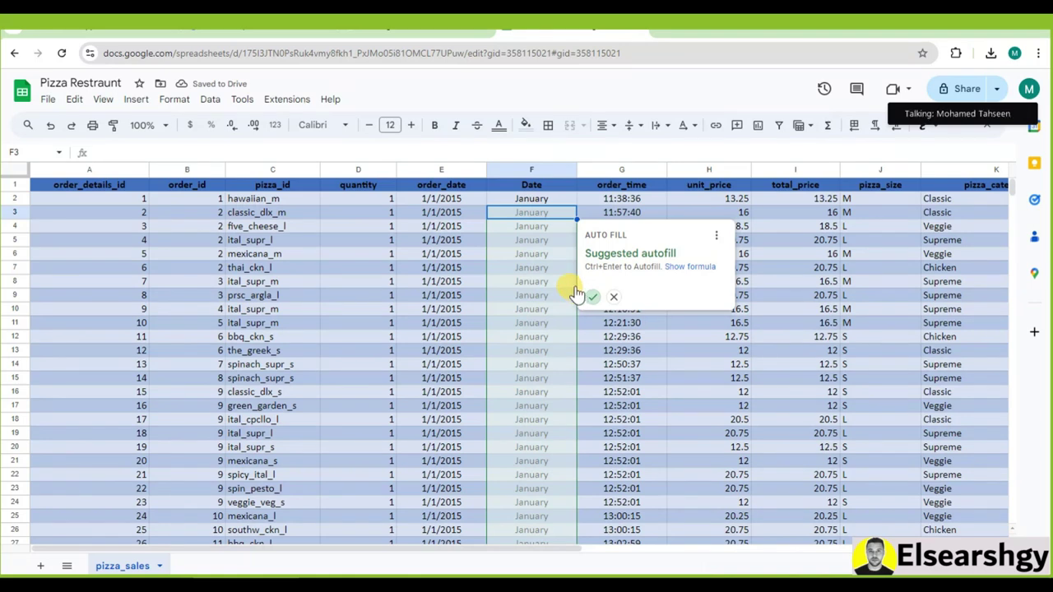
pyautogui.click(578, 293)
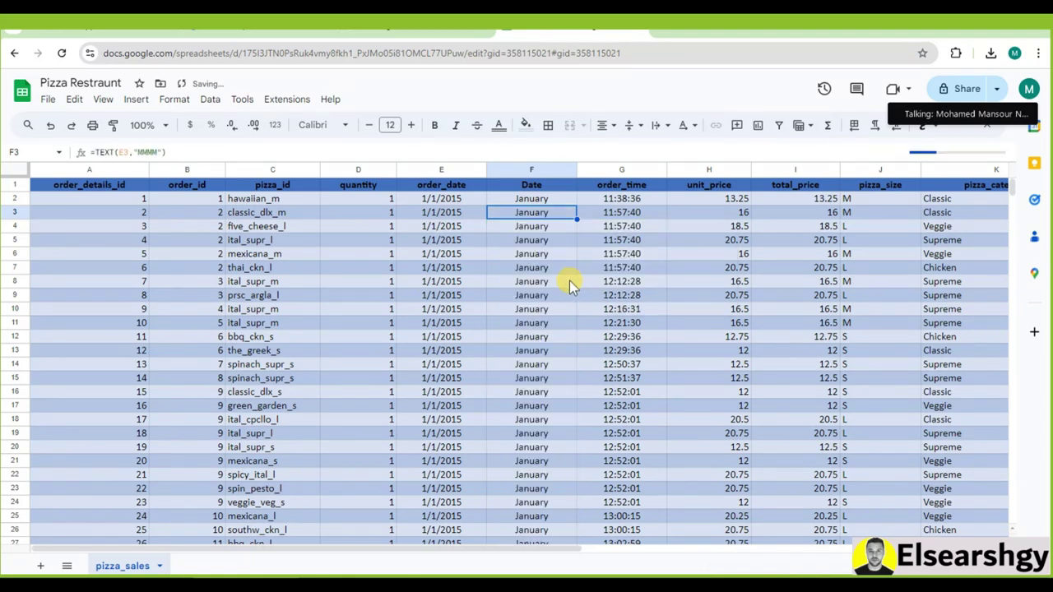
pyautogui.click(532, 199)
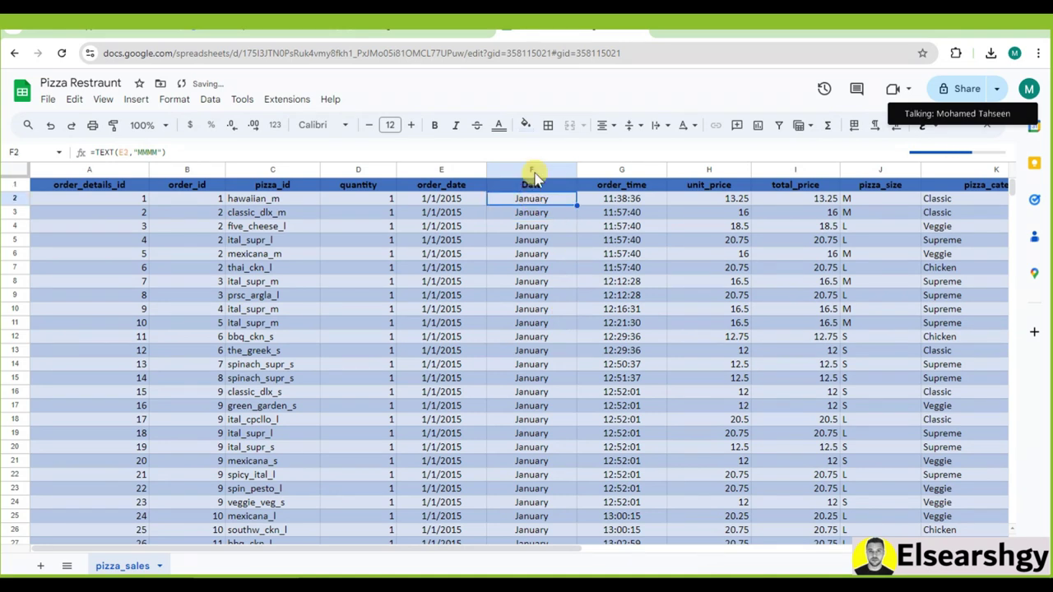
pyautogui.click(532, 171)
pyautogui.rightClick(533, 173)
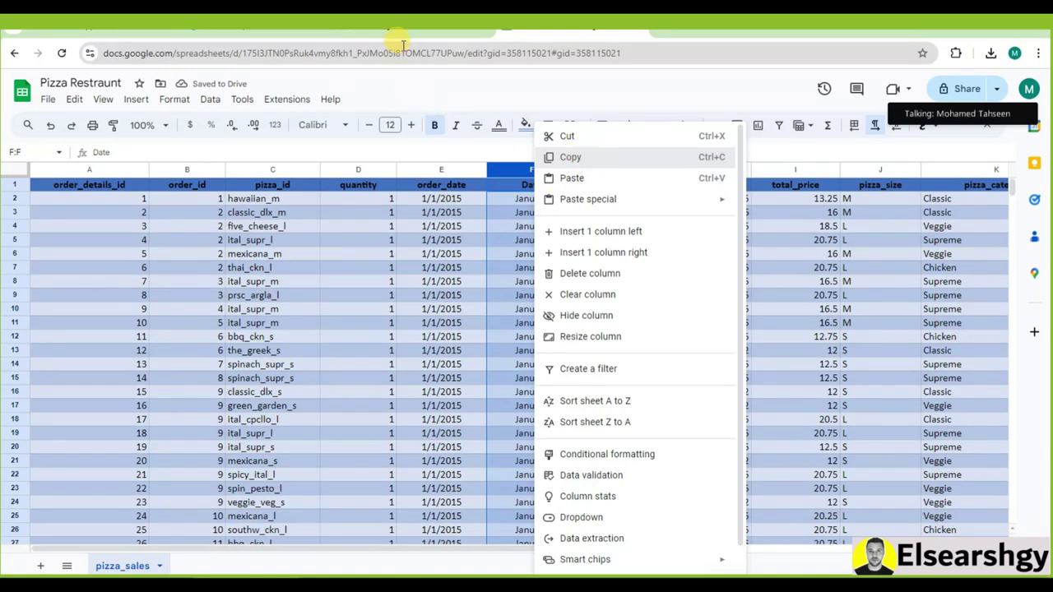
pyautogui.click(566, 205)
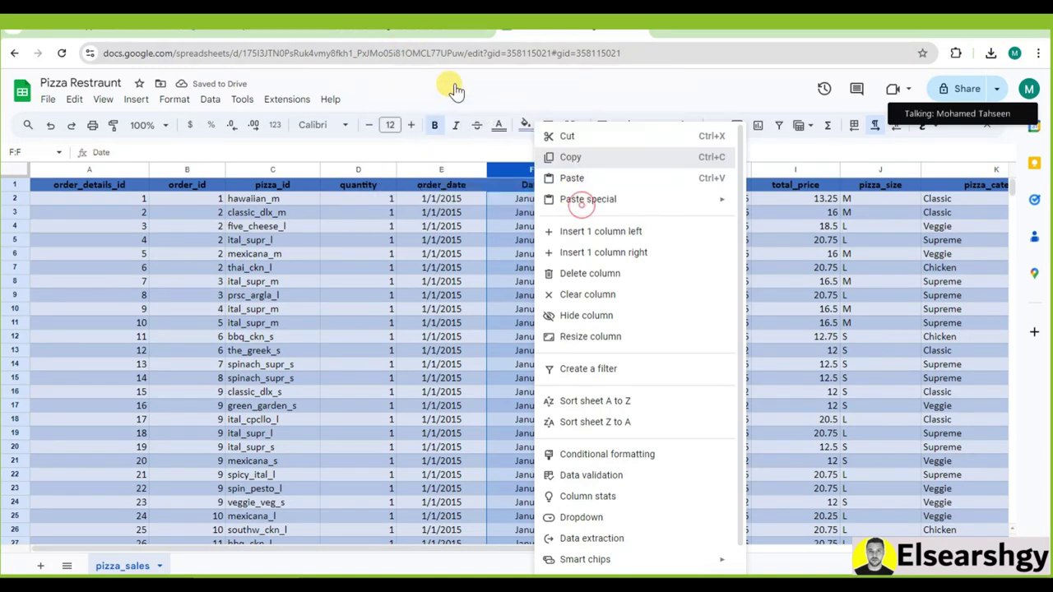
# Delete the time series chart from the Looker Studio report, and return to the Pizza Restraunt spreadsheet
pyautogui.click(422, 33)
pyautogui.click(288, 34)
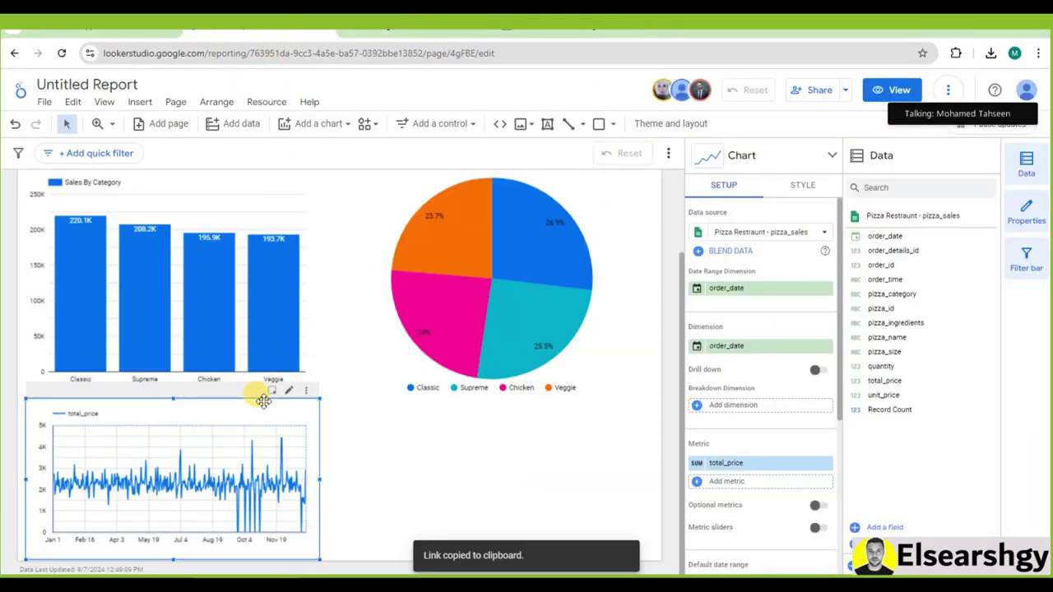
pyautogui.press('Delete')
pyautogui.scroll(2, 324, 242)
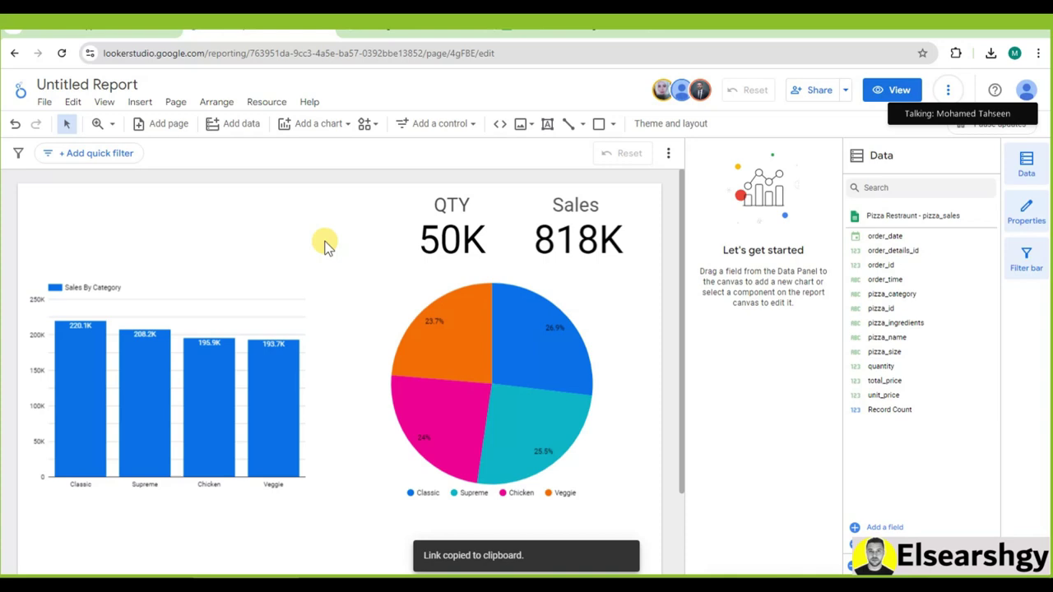
pyautogui.click(426, 30)
pyautogui.click(510, 30)
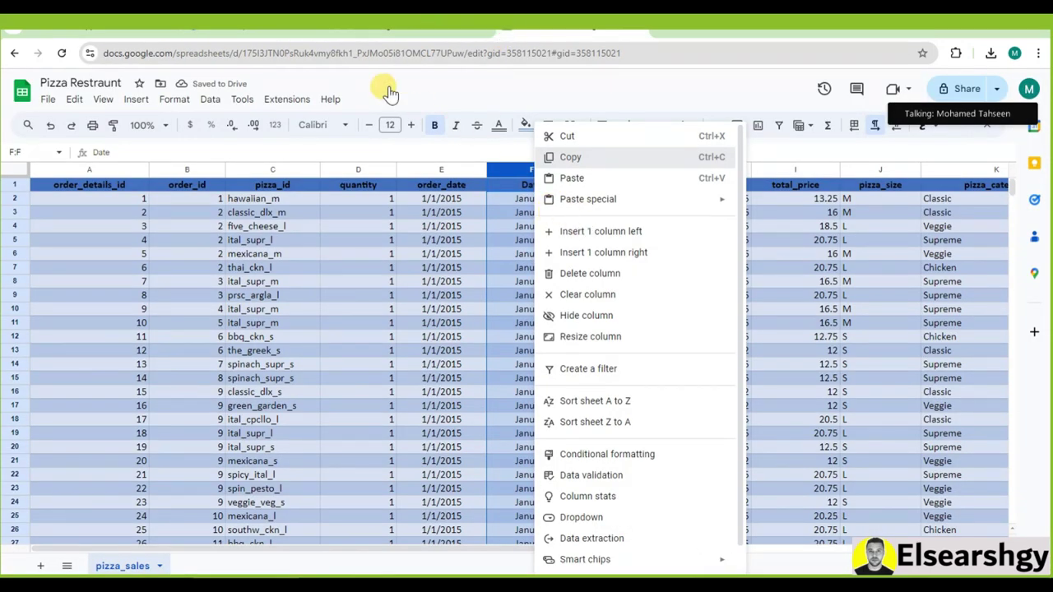
# Switch to the Looker Studio report and add a border shadow to the Sales scorecard
pyautogui.click(287, 27)
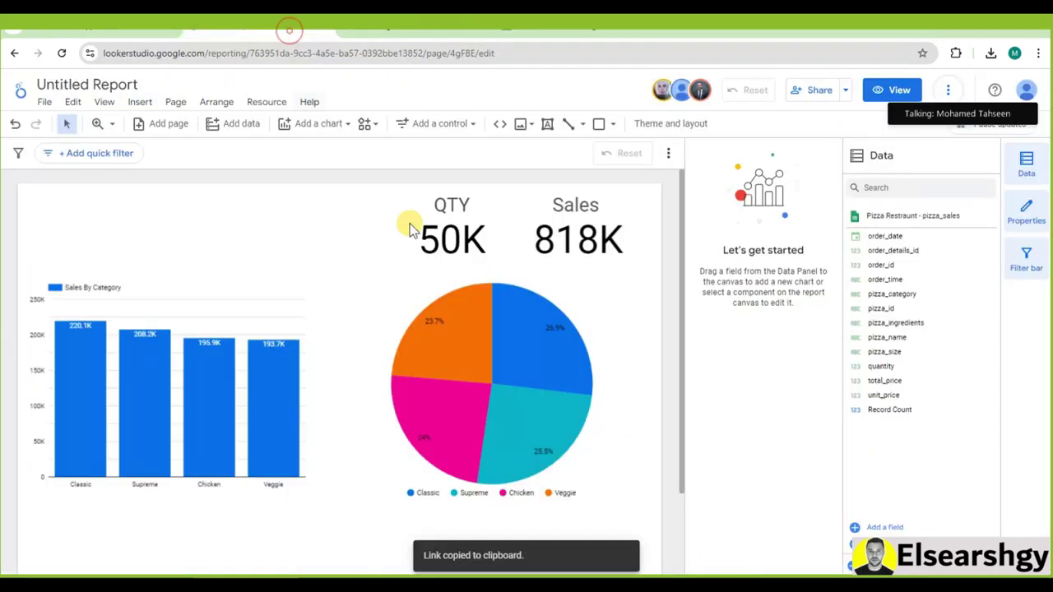
pyautogui.click(621, 207)
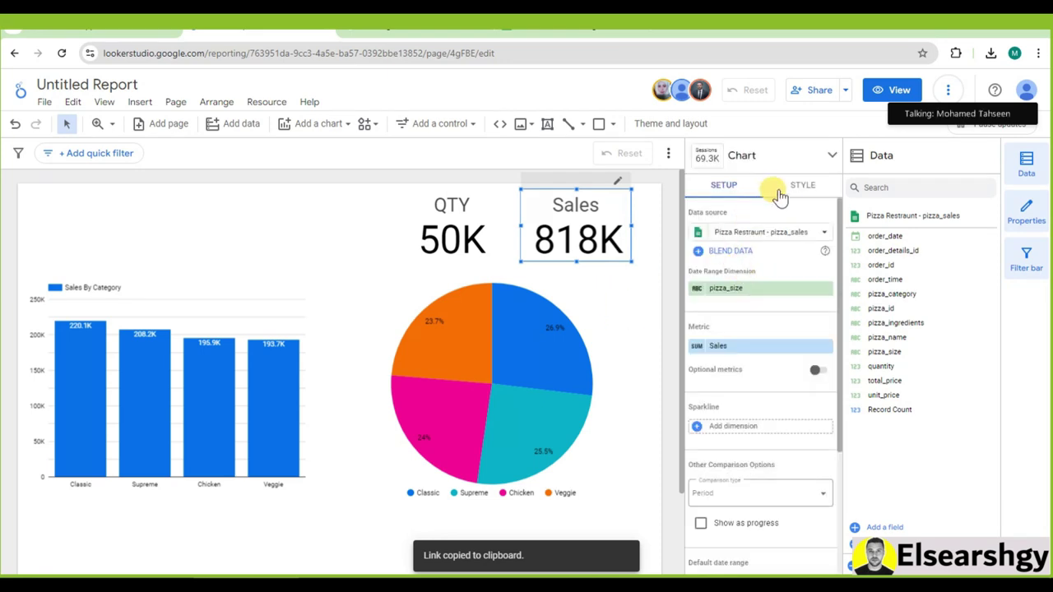
pyautogui.click(792, 194)
pyautogui.scroll(-2, 826, 271)
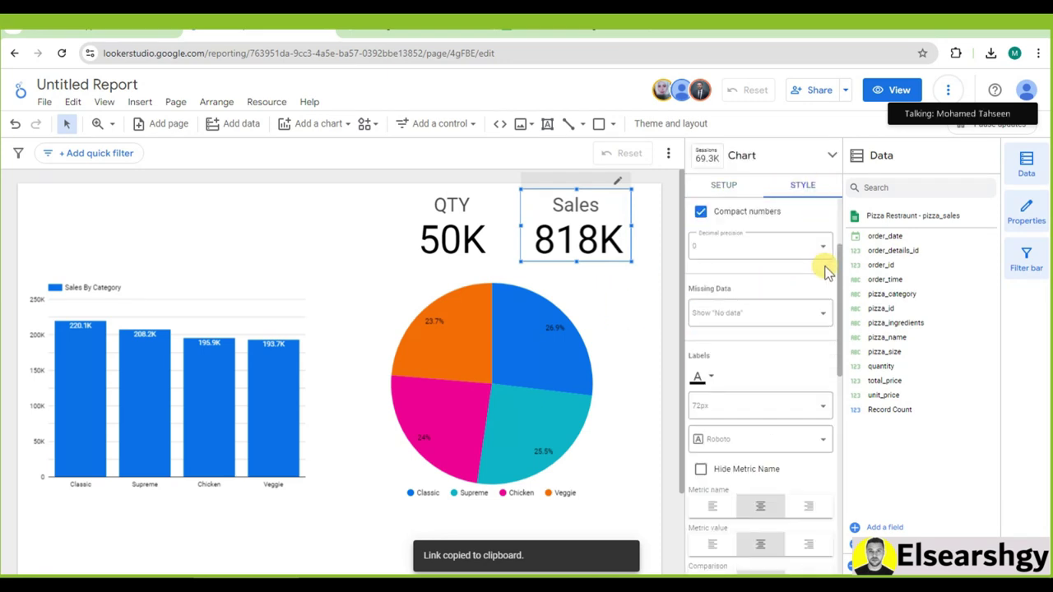
pyautogui.scroll(-3, 827, 272)
pyautogui.scroll(-5, 825, 274)
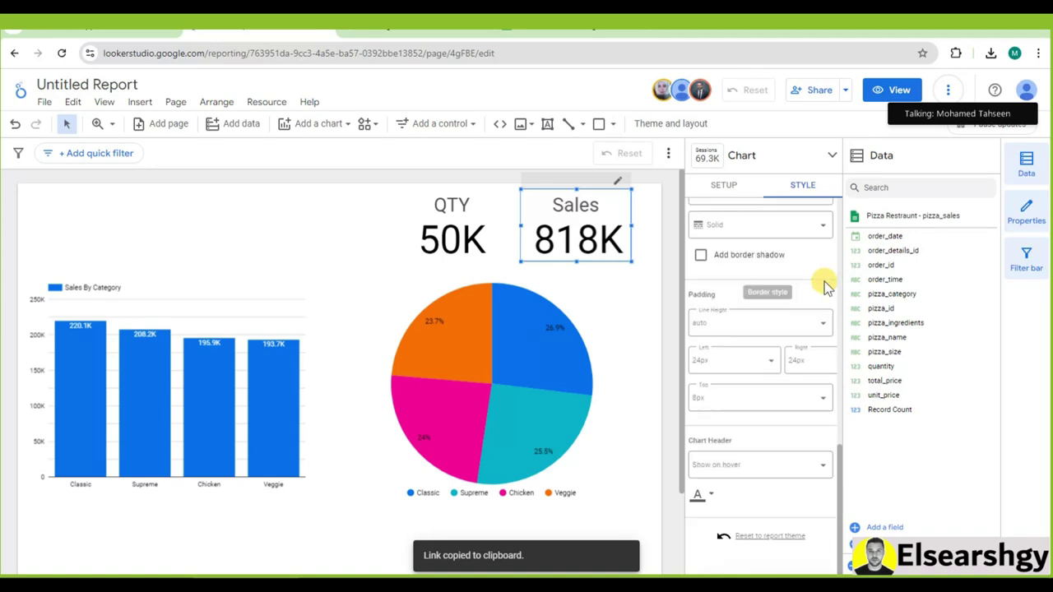
pyautogui.click(697, 257)
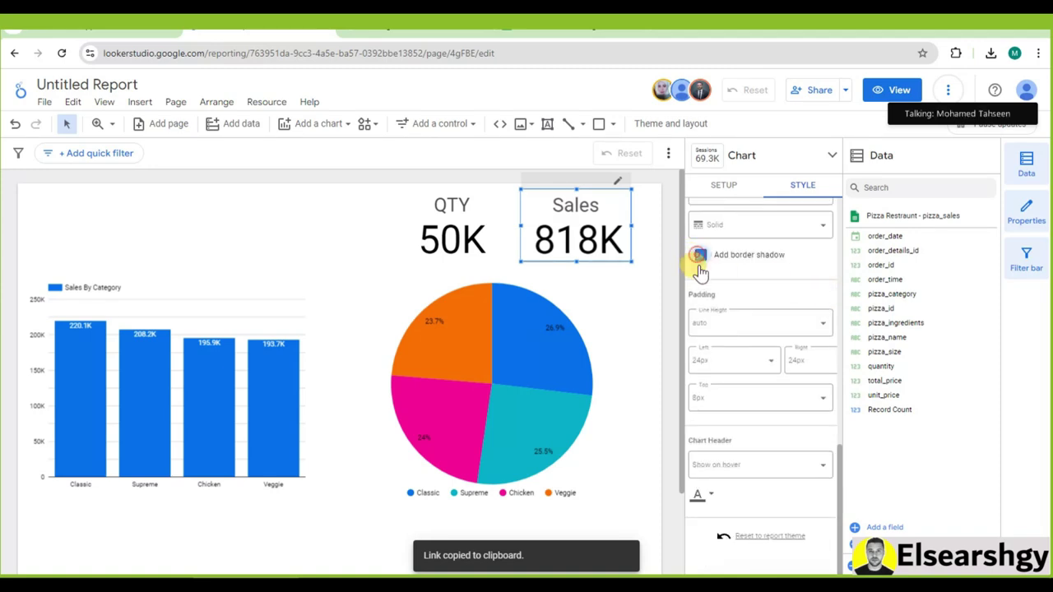
pyautogui.click(634, 303)
pyautogui.click(646, 258)
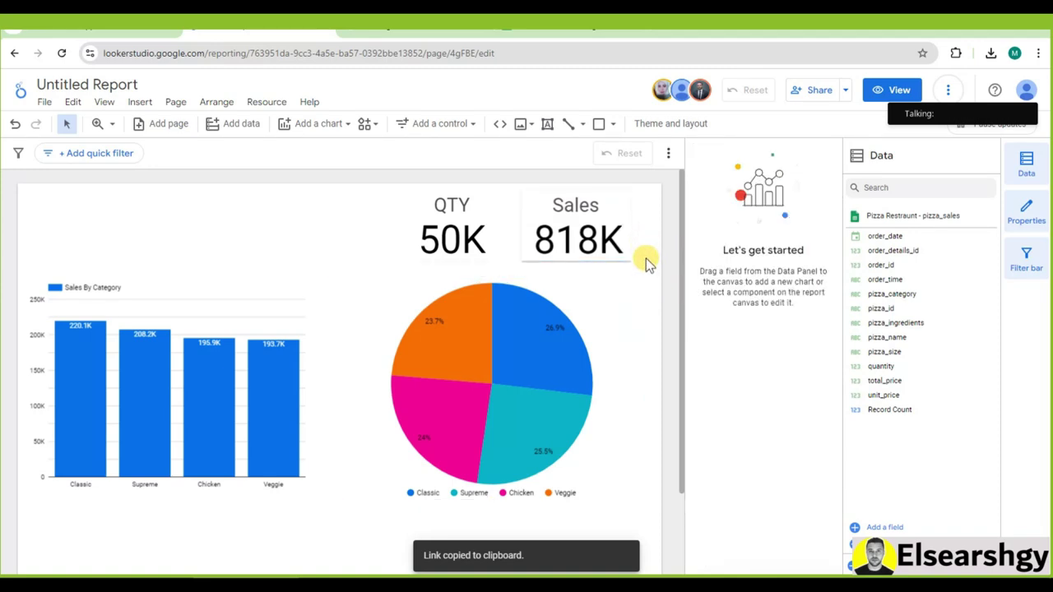
pyautogui.click(611, 254)
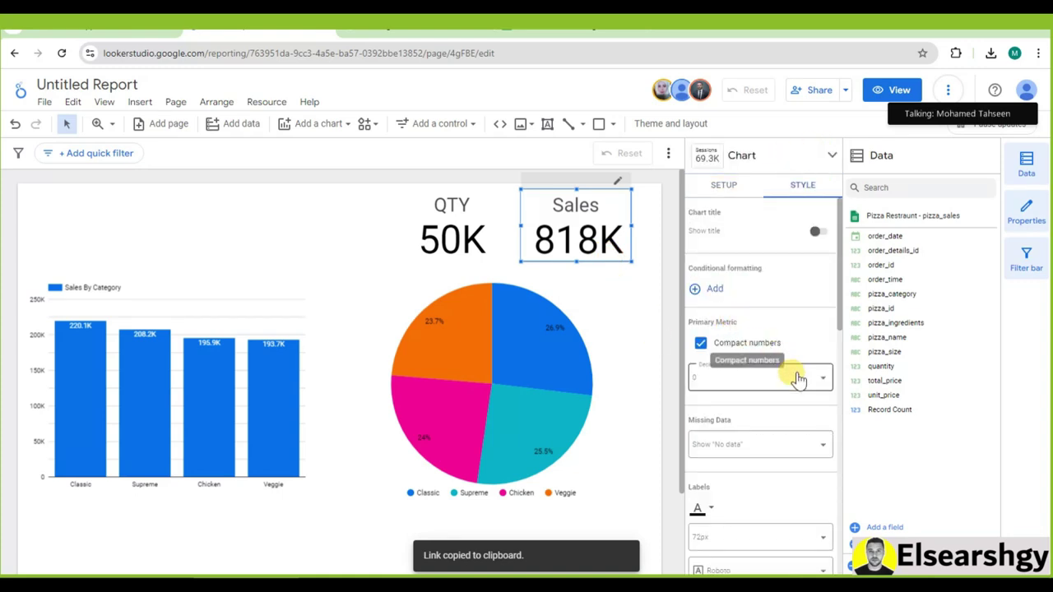
pyautogui.scroll(-5, 794, 375)
pyautogui.scroll(-2, 795, 377)
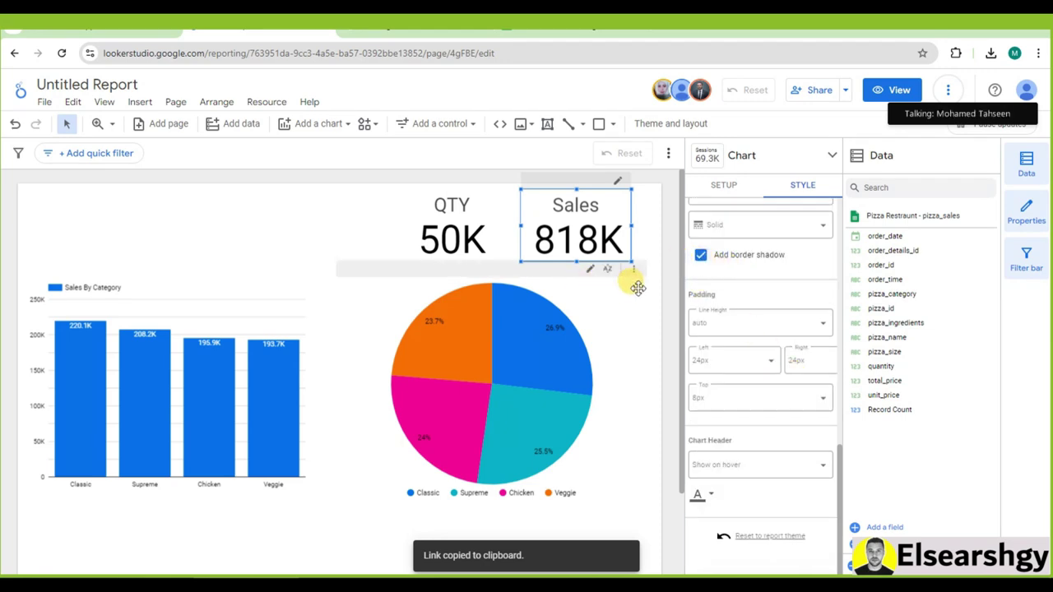
pyautogui.click(659, 260)
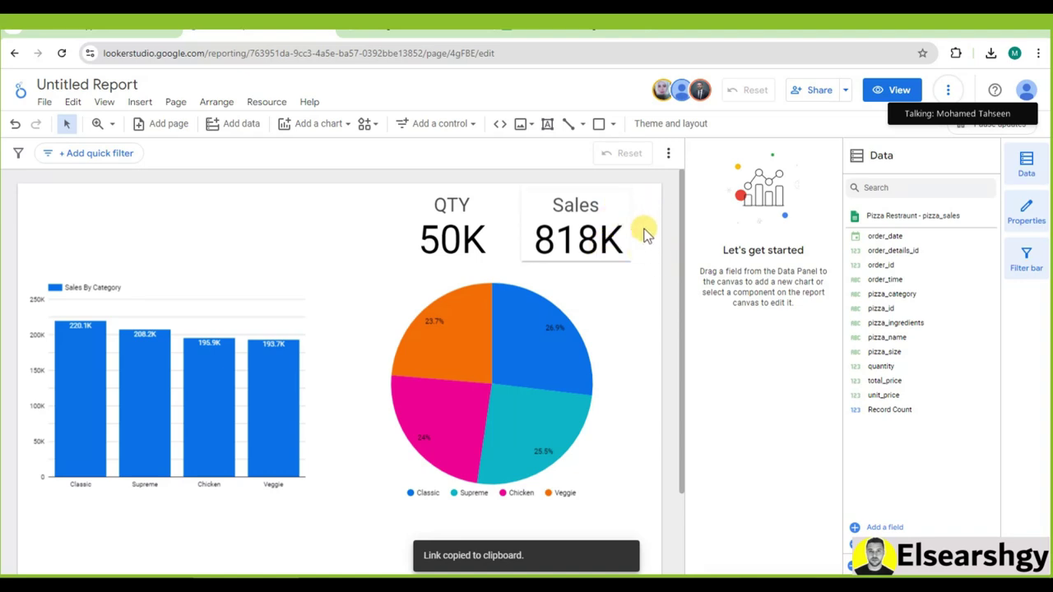
# Set the Sales scorecard's border weight to 1
pyautogui.click(618, 195)
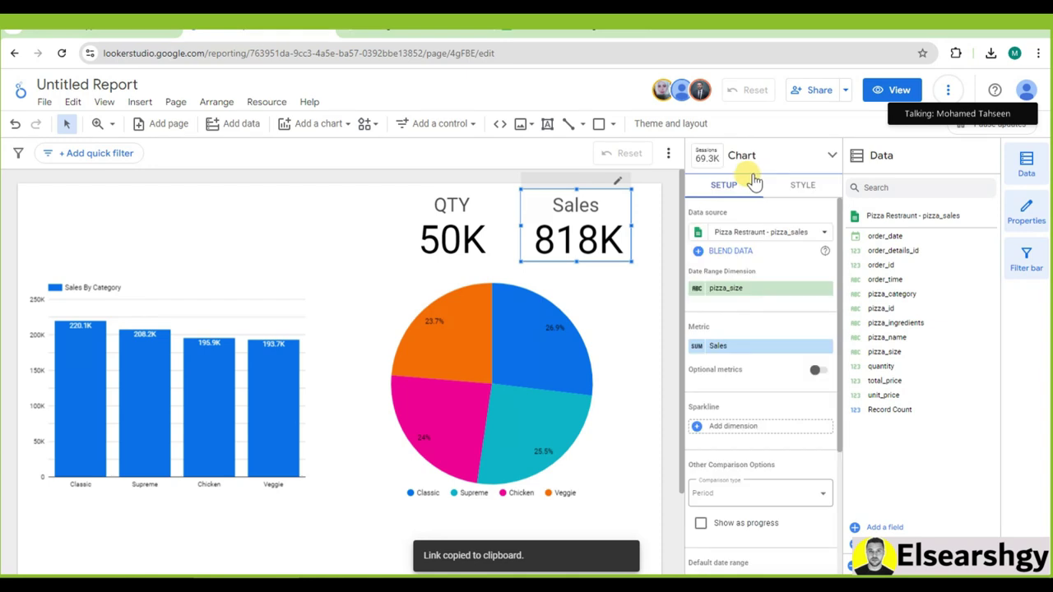
pyautogui.click(799, 198)
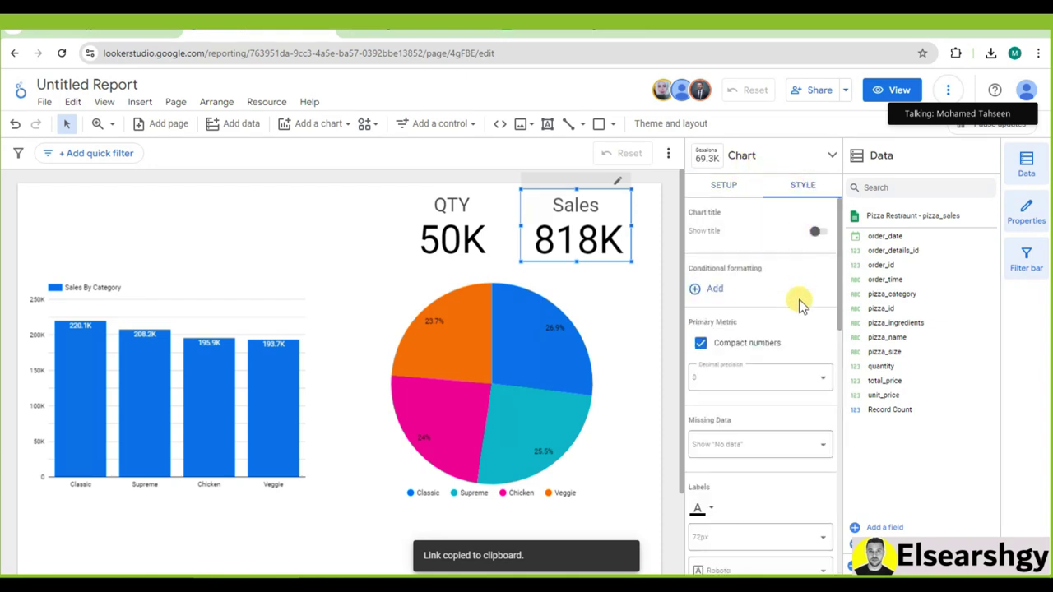
pyautogui.scroll(-5, 803, 310)
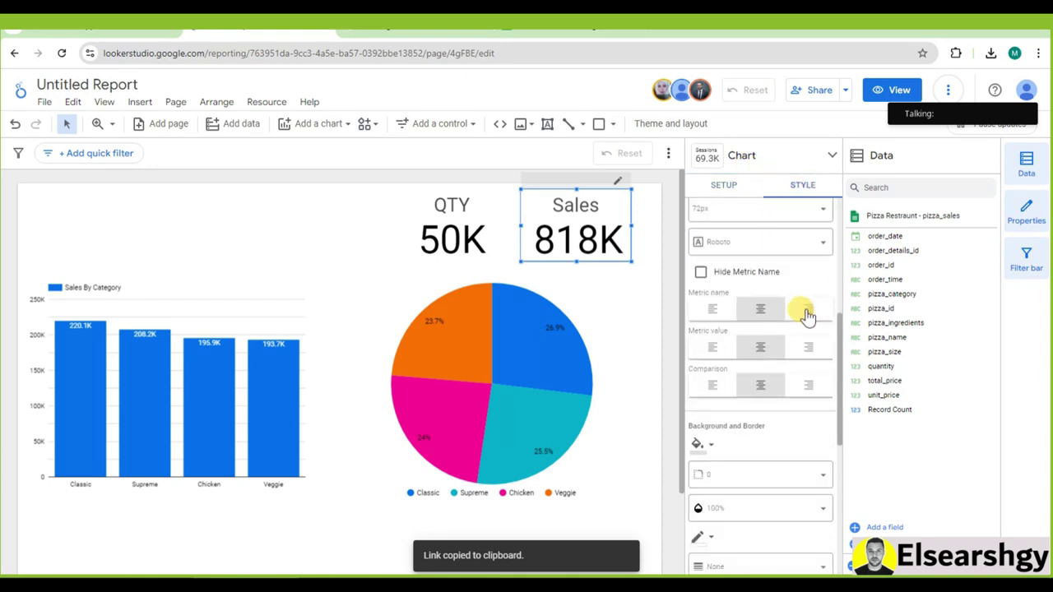
pyautogui.scroll(-2, 814, 319)
pyautogui.scroll(-1, 825, 325)
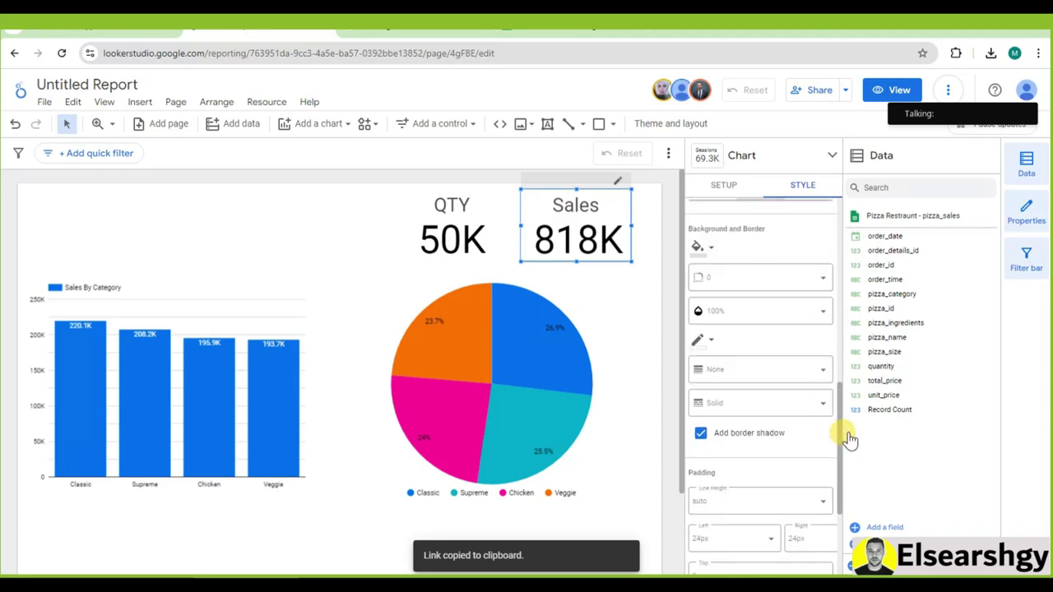
pyautogui.scroll(-2, 839, 452)
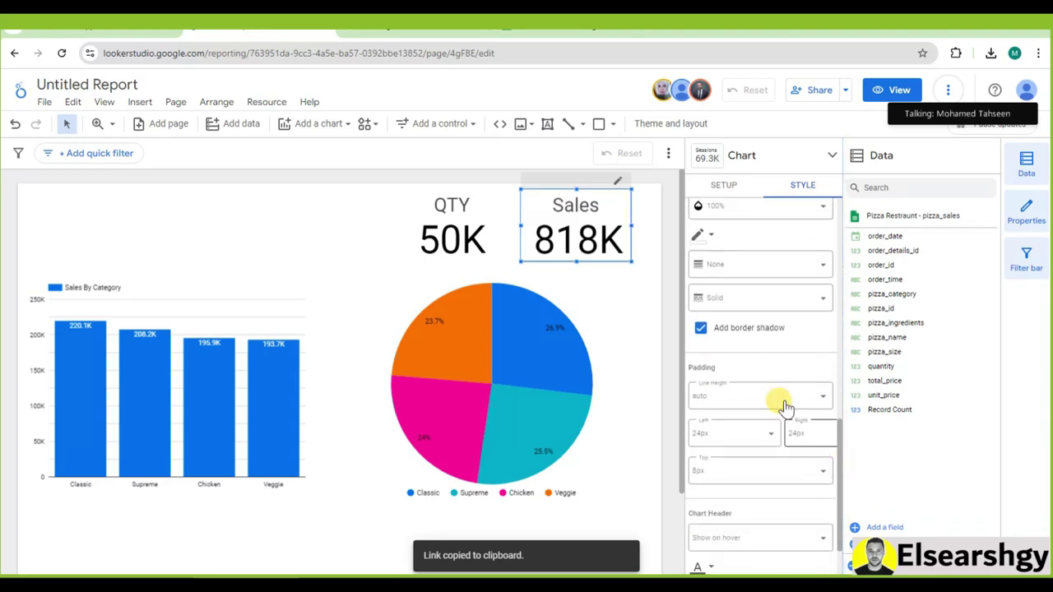
pyautogui.scroll(-2, 782, 403)
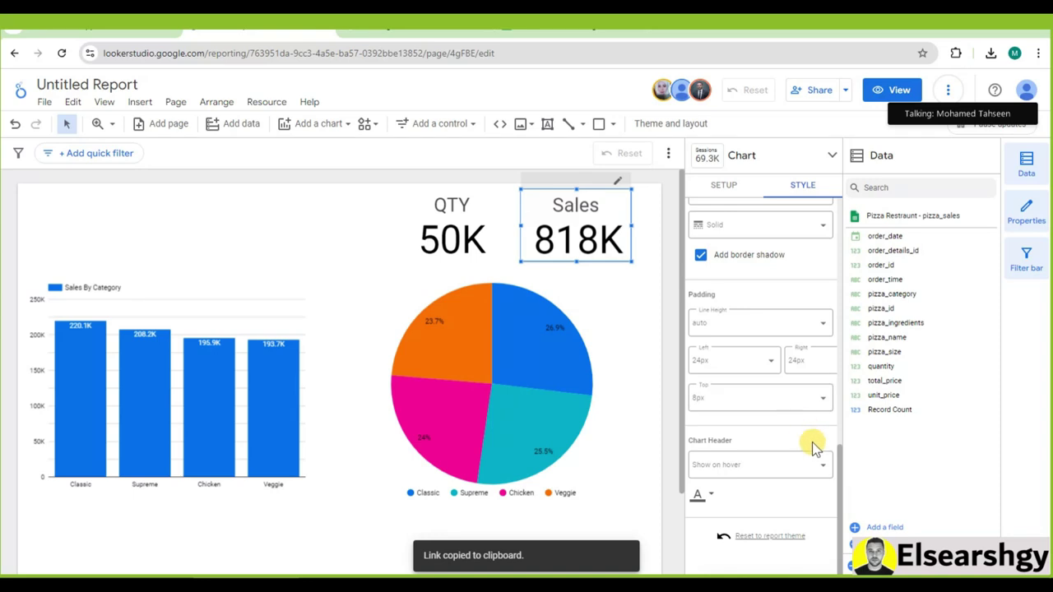
pyautogui.scroll(5, 814, 465)
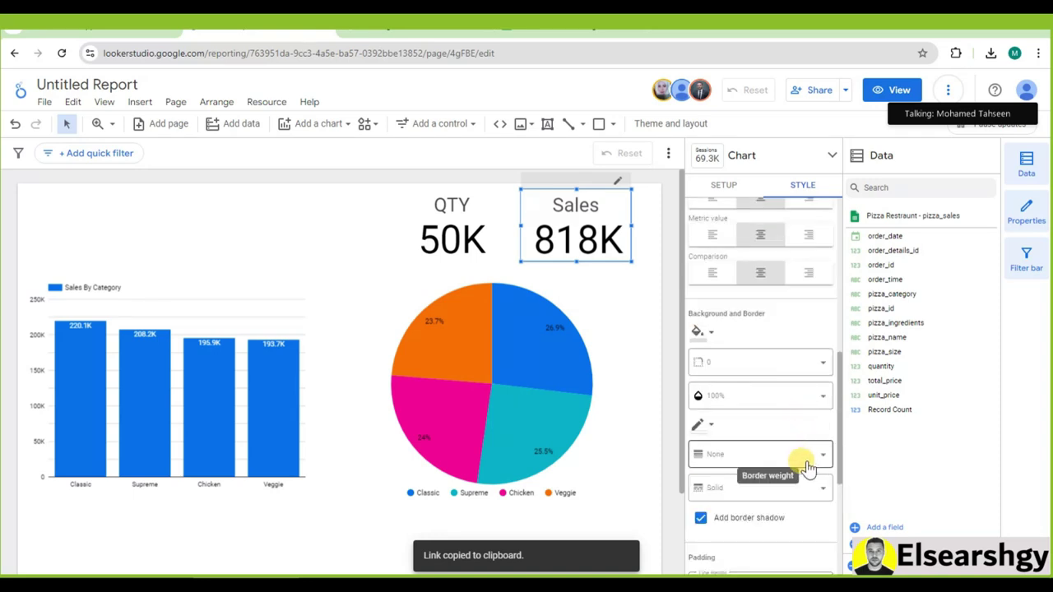
pyautogui.click(780, 444)
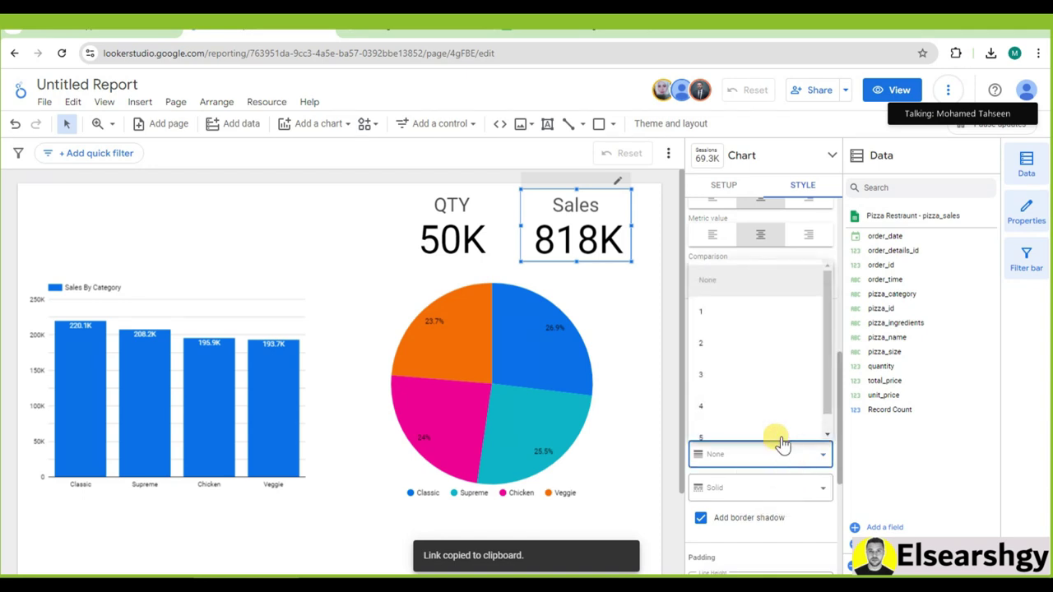
pyautogui.click(707, 312)
pyautogui.click(654, 291)
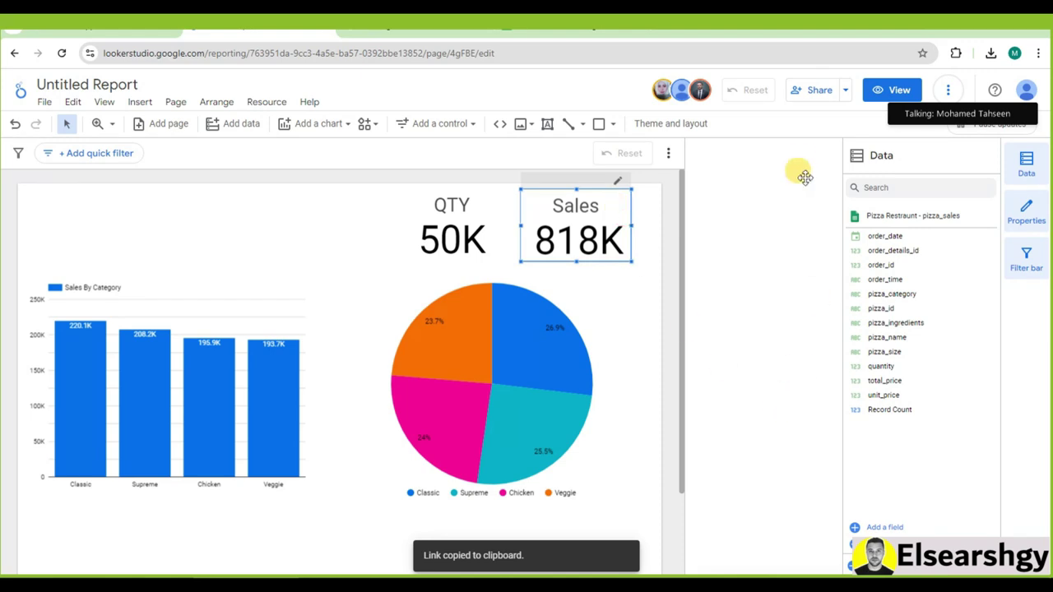
# Try a medium grey background fill on the Sales scorecard, and undo it
pyautogui.click(802, 185)
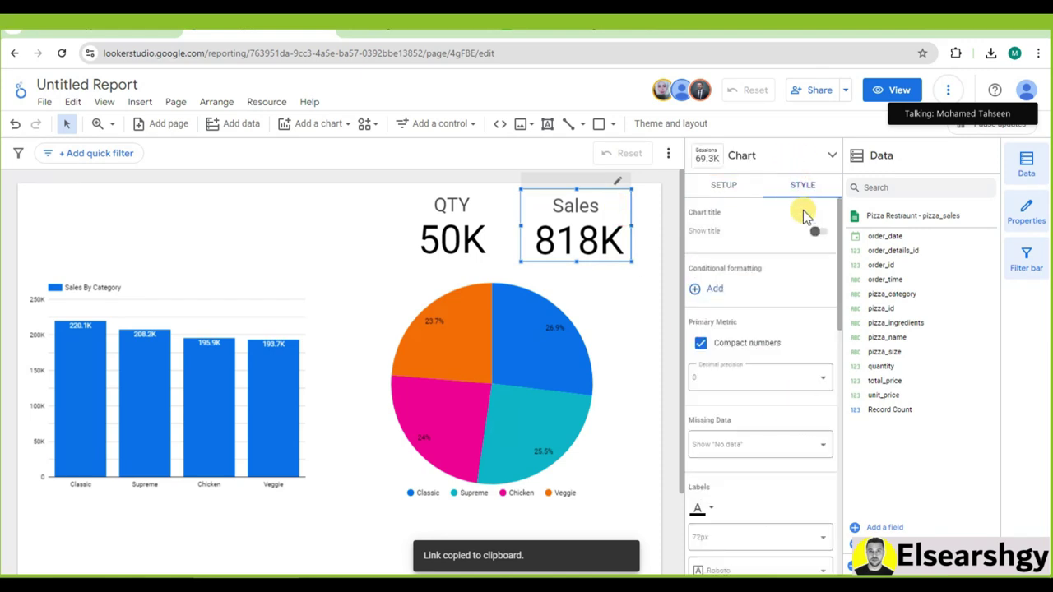
pyautogui.scroll(-3, 822, 395)
pyautogui.scroll(-5, 829, 418)
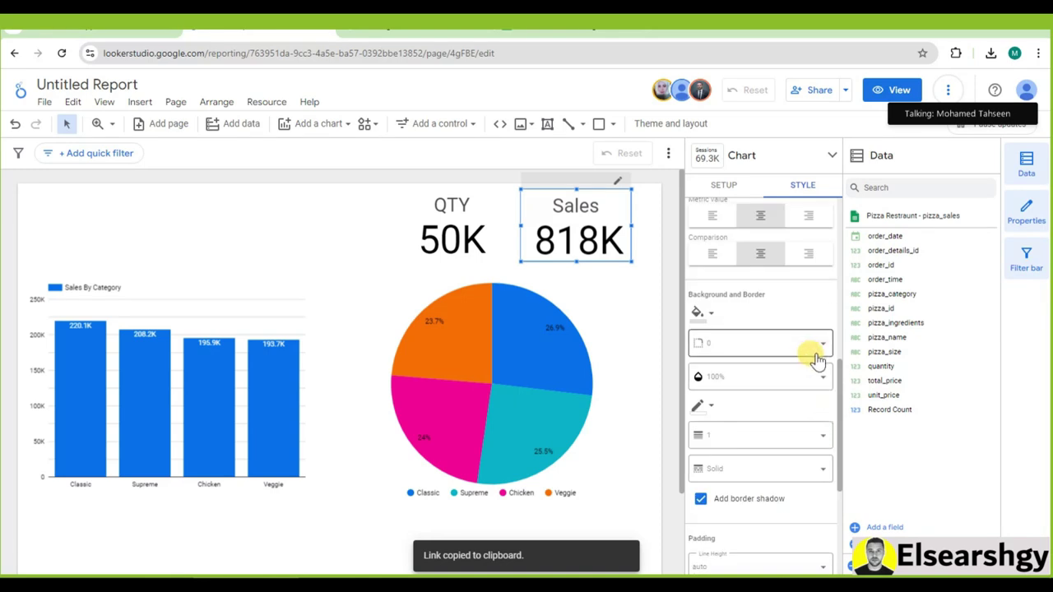
pyautogui.click(696, 311)
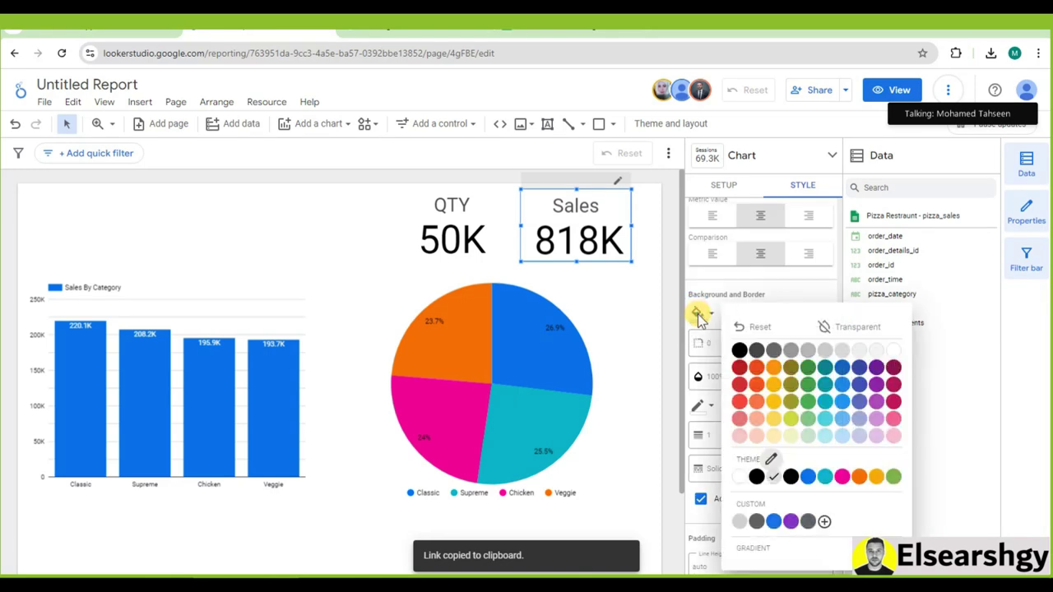
pyautogui.click(790, 352)
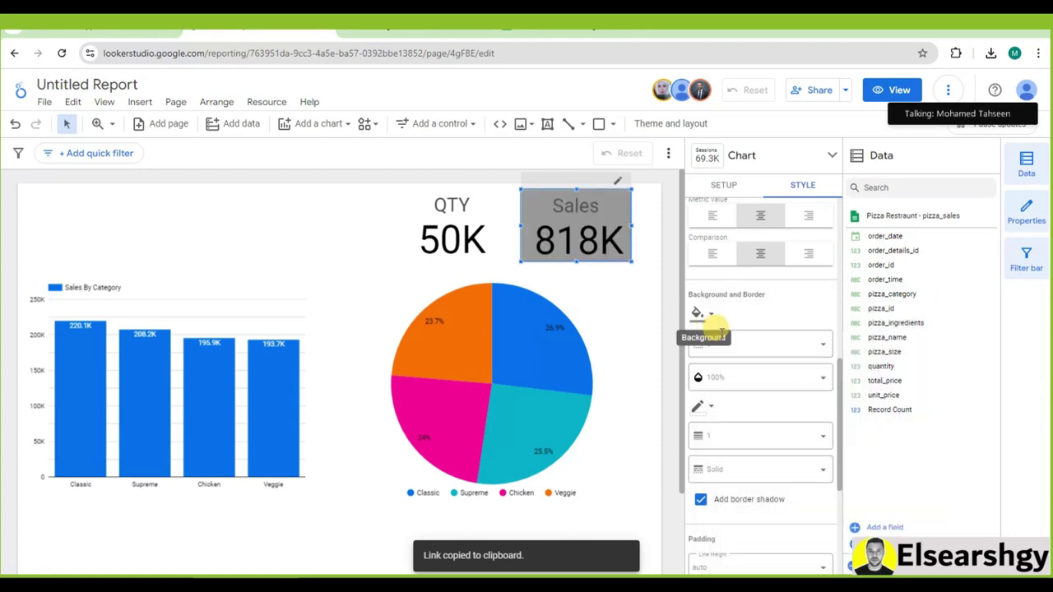
pyautogui.hotkey('ctrl', 'z')
# Fill the Sales scorecard's background with a light grey
pyautogui.click(709, 317)
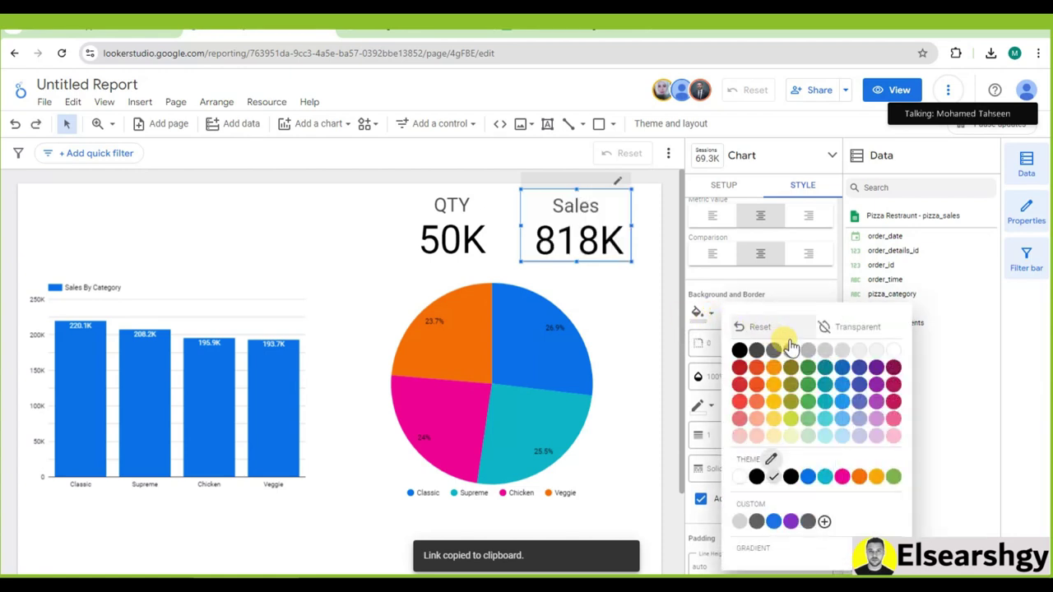
pyautogui.click(825, 352)
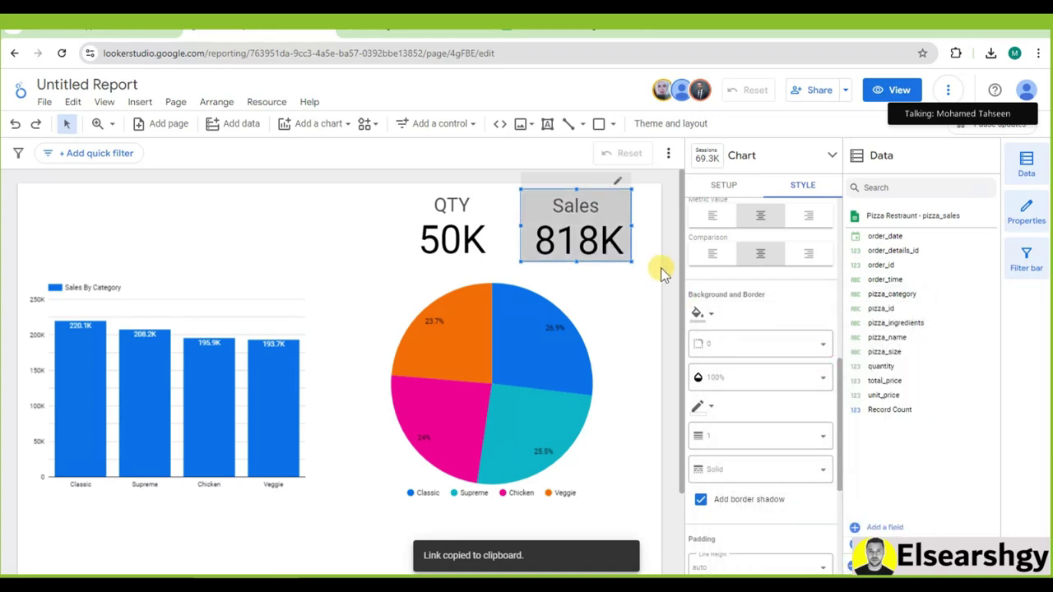
pyautogui.click(662, 271)
# Make the Sales scorecard's background transparent
pyautogui.click(611, 206)
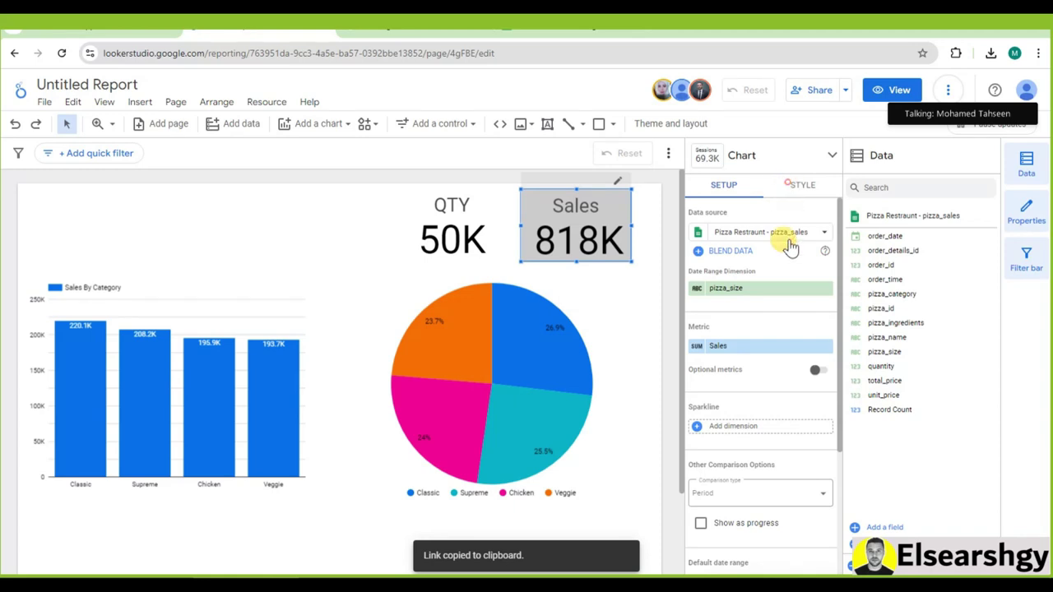
pyautogui.scroll(-5, 781, 296)
pyautogui.scroll(-4, 787, 313)
pyautogui.click(700, 245)
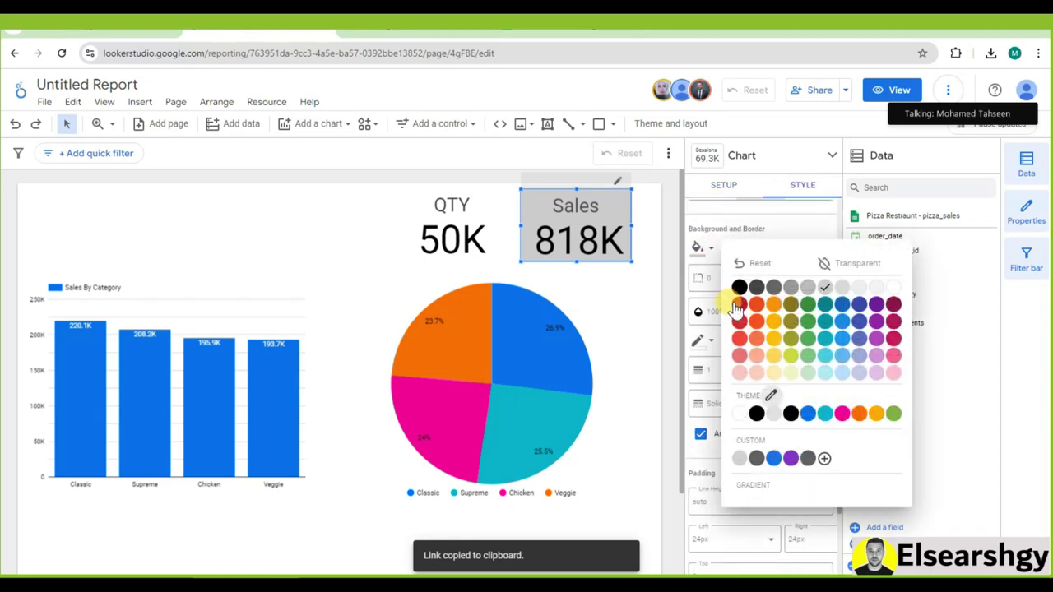
pyautogui.click(822, 264)
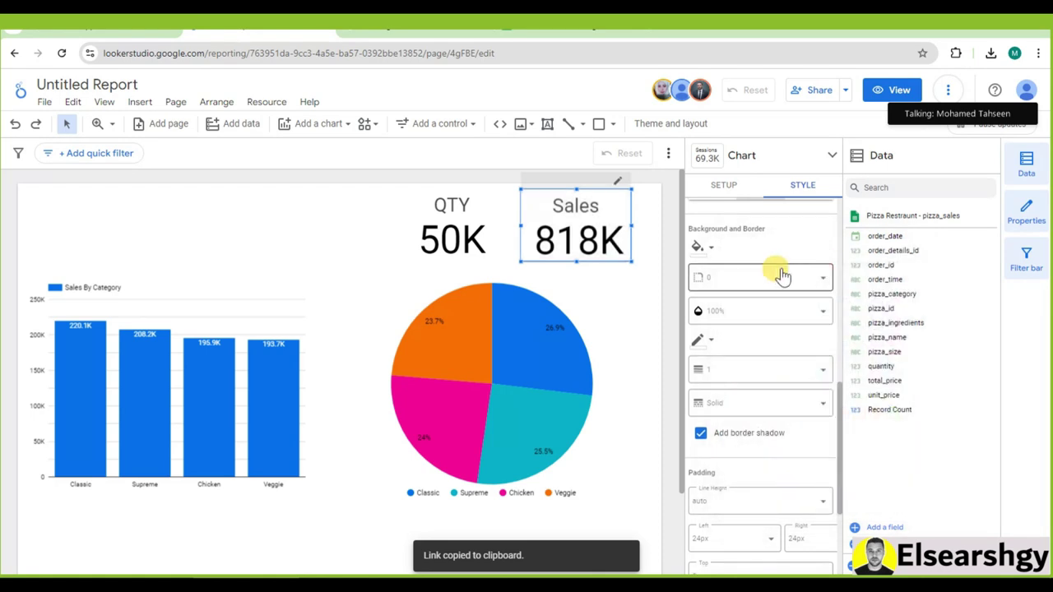
pyautogui.click(713, 249)
pyautogui.click(745, 237)
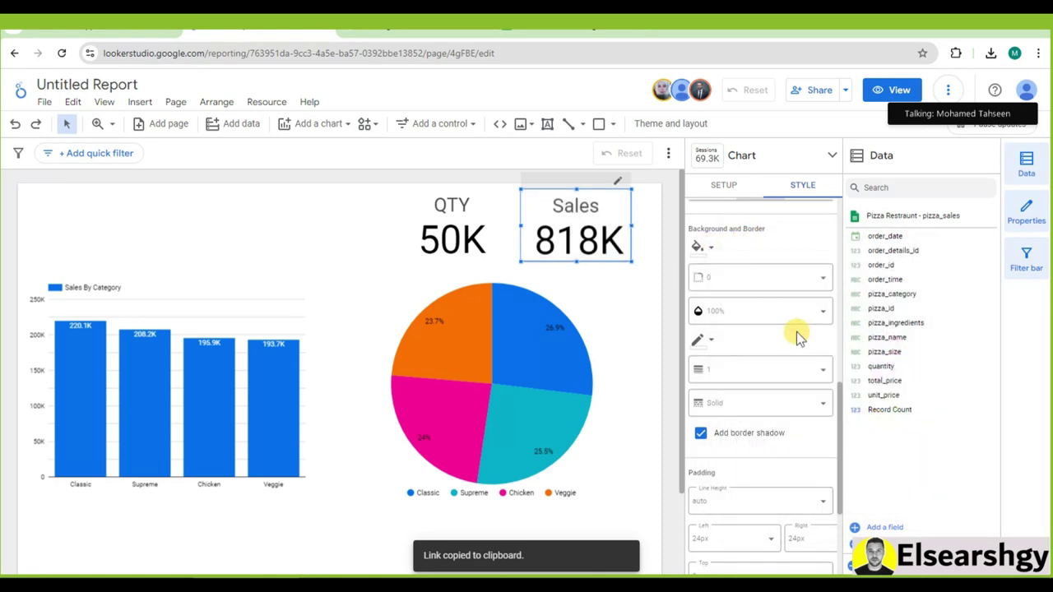
# Set the Sales scorecard's border colour to light grey
pyautogui.scroll(-1, 796, 336)
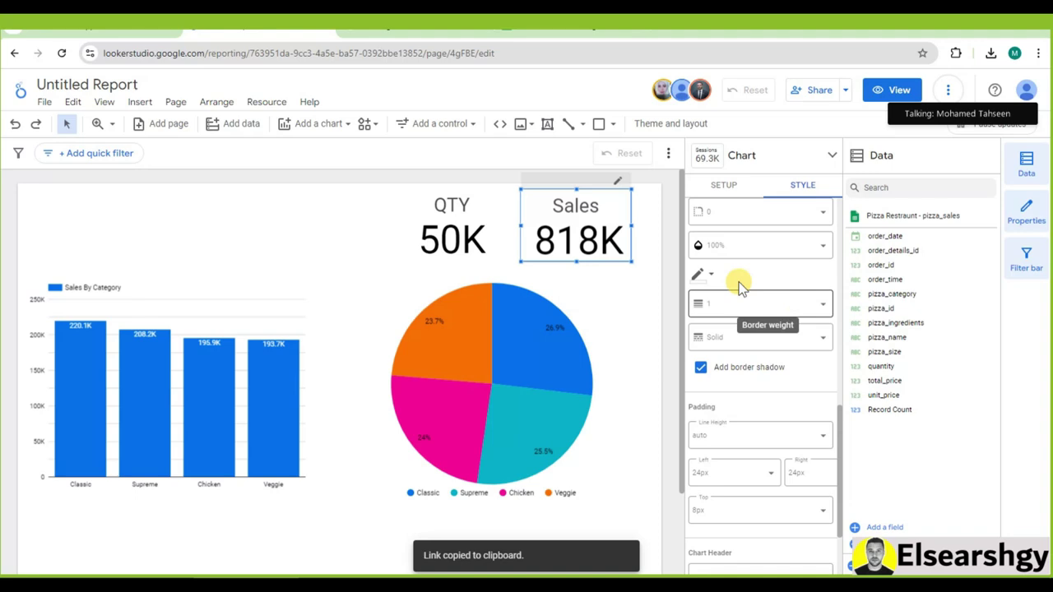
pyautogui.click(698, 273)
pyautogui.click(828, 314)
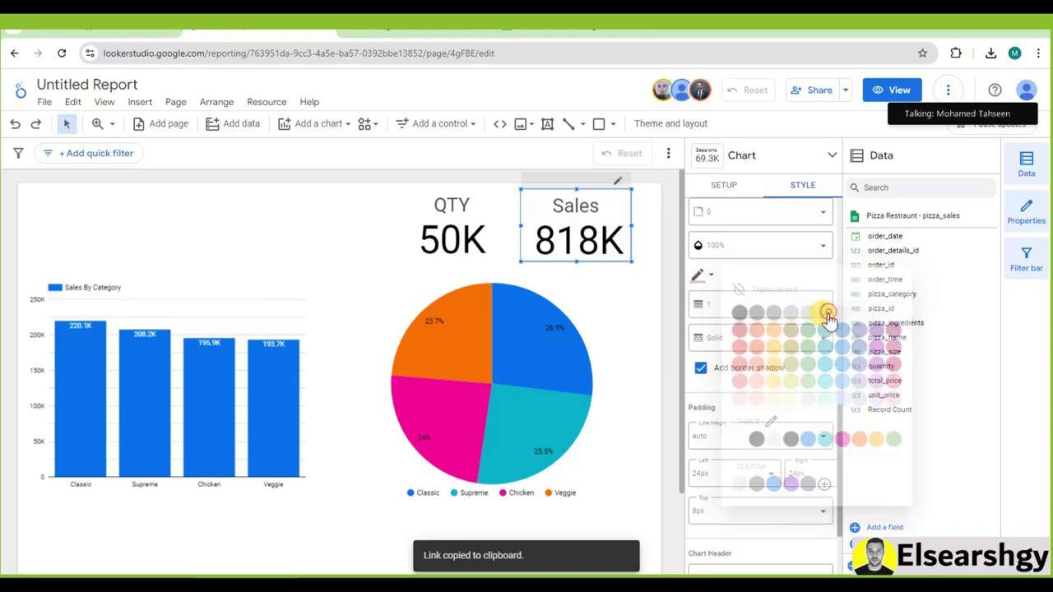
pyautogui.click(667, 263)
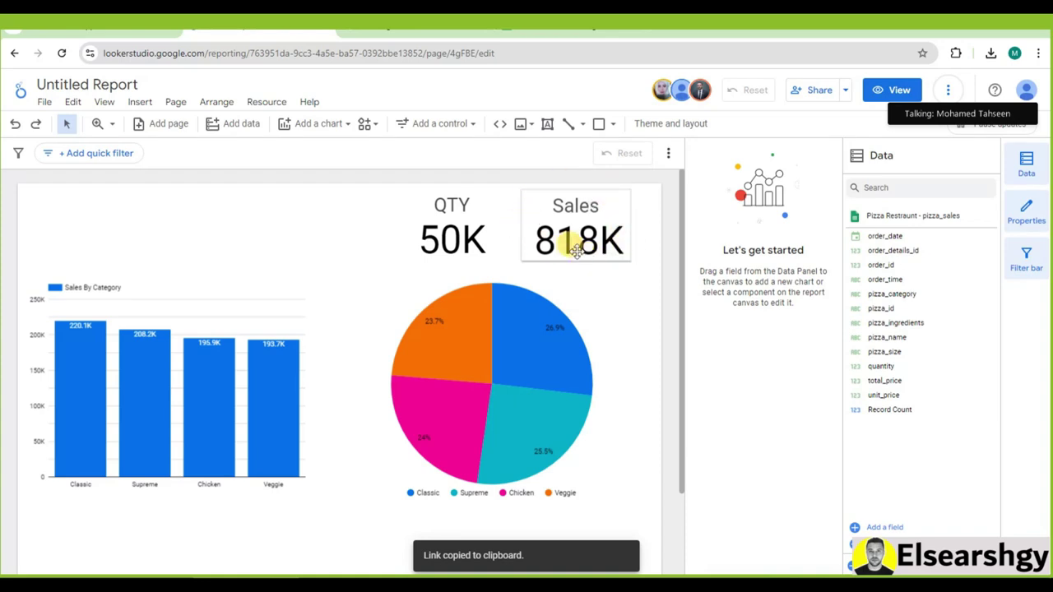
# Switch to the Pizza Restraunt spreadsheet and copy the month-name Date column on the pizza_sales sheet
pyautogui.click(496, 220)
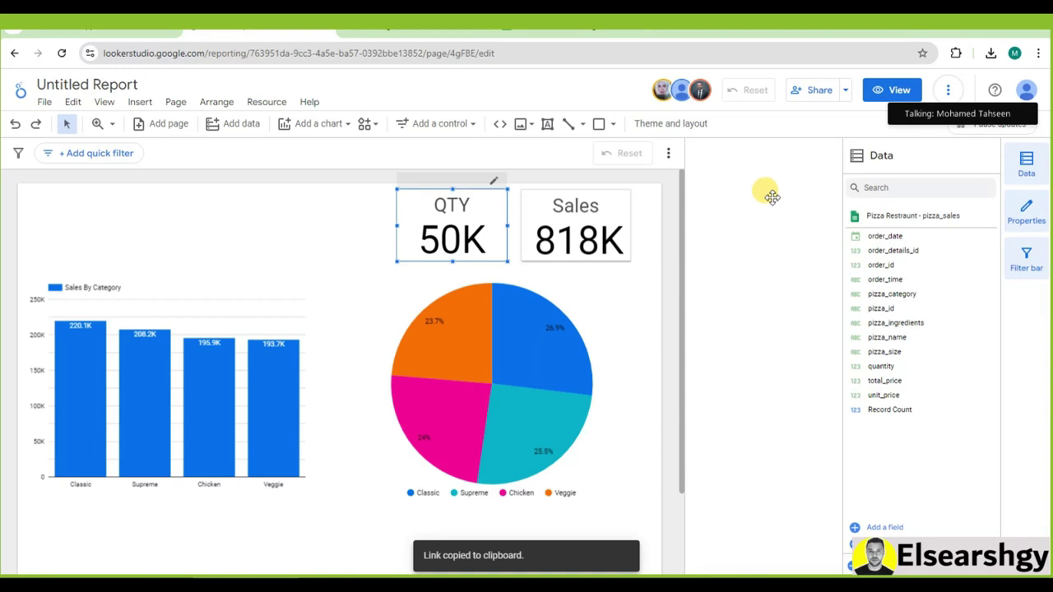
pyautogui.click(520, 33)
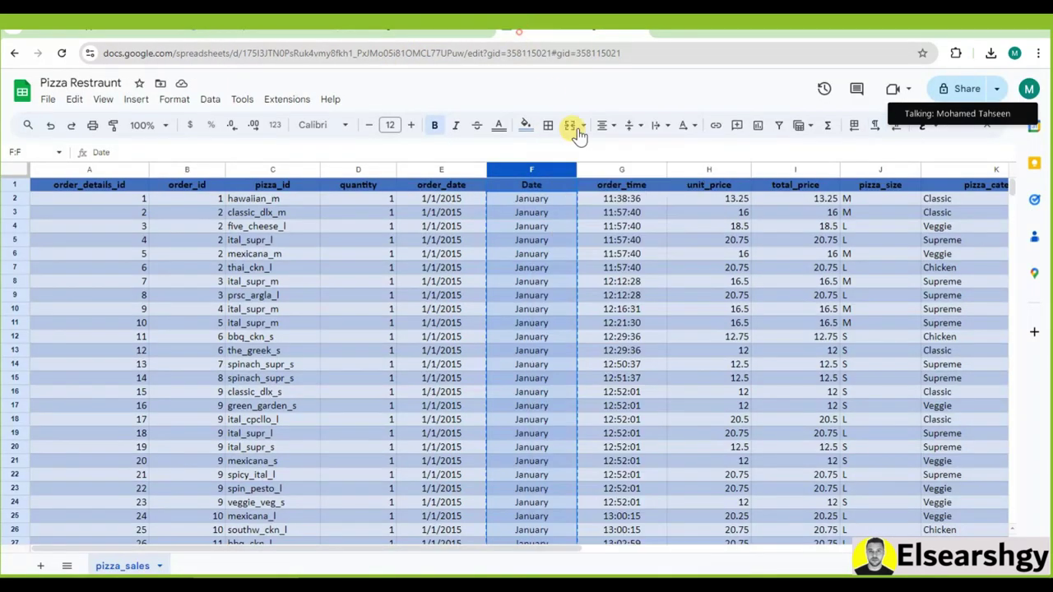
pyautogui.click(546, 229)
pyautogui.rightClick(523, 170)
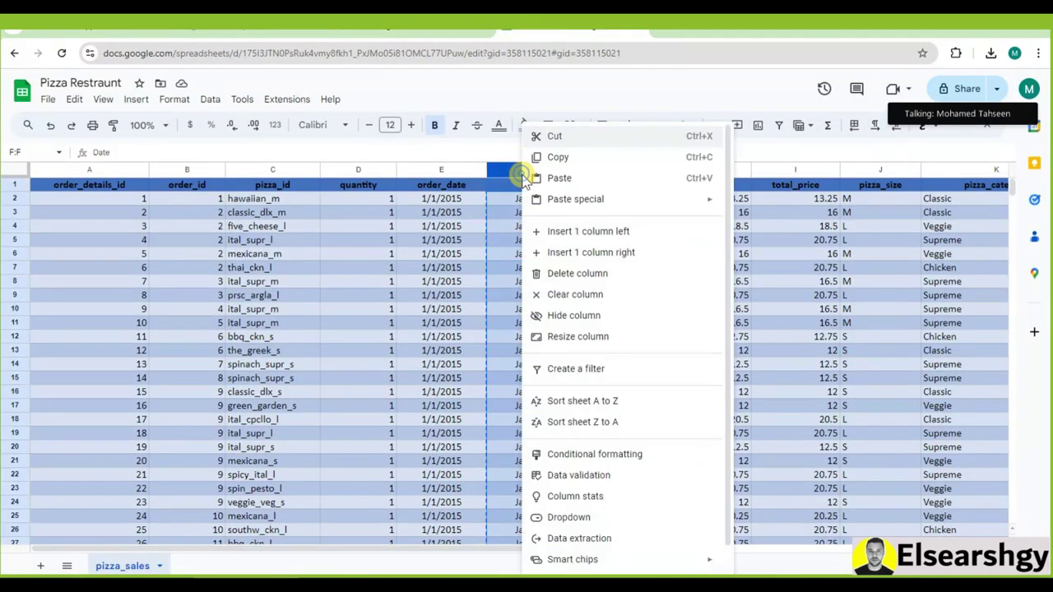
pyautogui.click(573, 159)
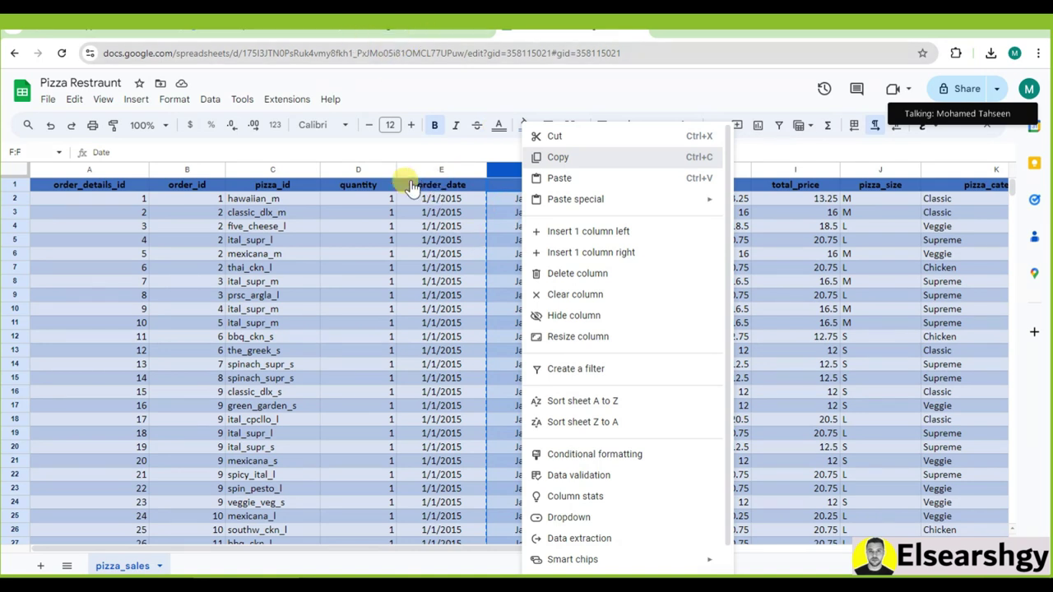
# Switch back to the report and give the QTY scorecard a border shadow, border weight 1 and a medium grey border colour
pyautogui.click(317, 33)
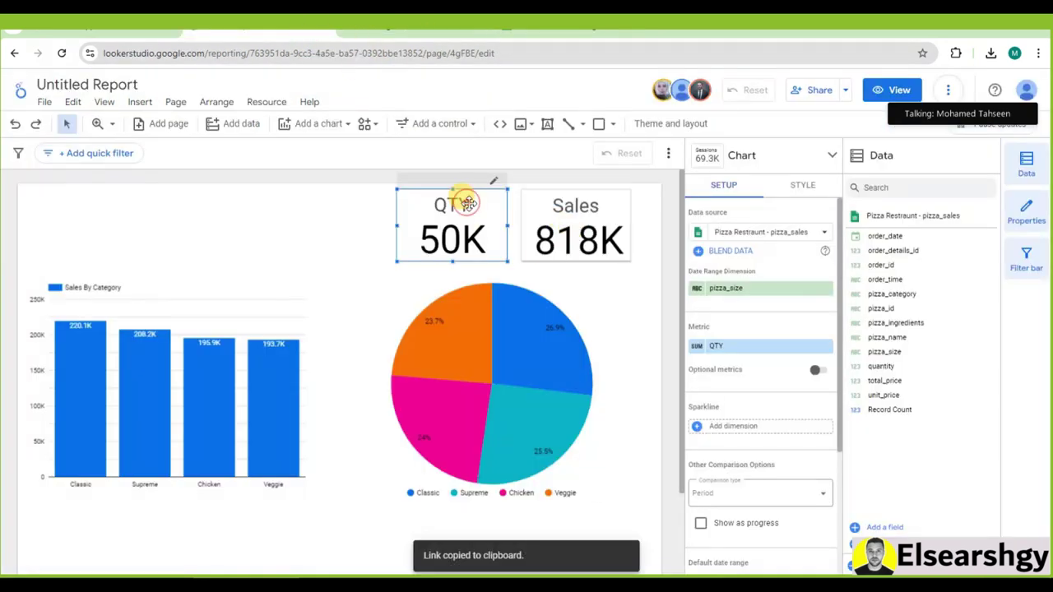
pyautogui.click(801, 184)
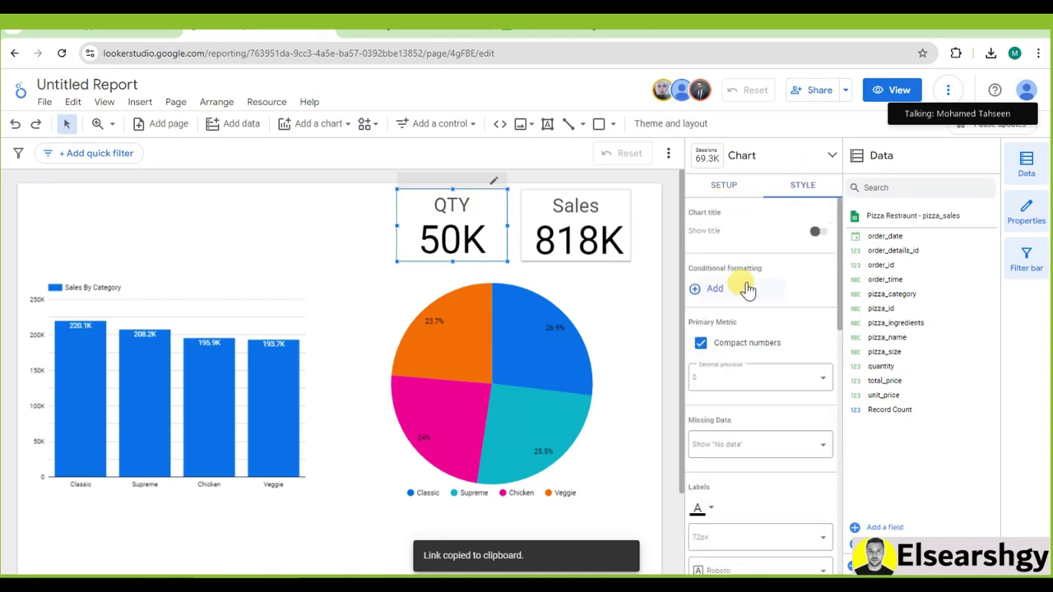
pyautogui.scroll(-10, 746, 289)
pyautogui.click(699, 387)
pyautogui.click(727, 324)
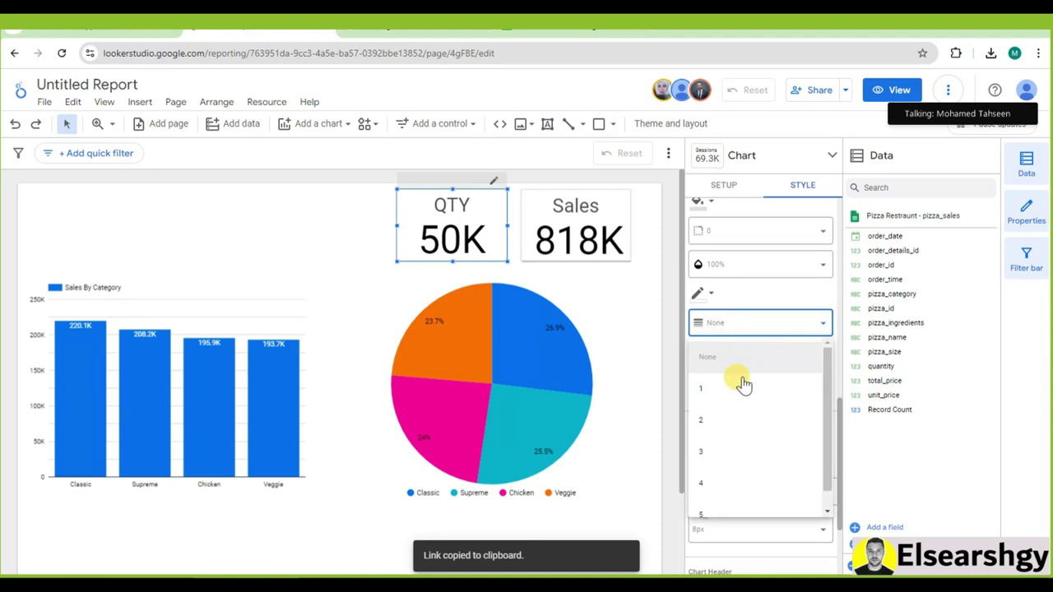
pyautogui.click(721, 388)
pyautogui.click(698, 291)
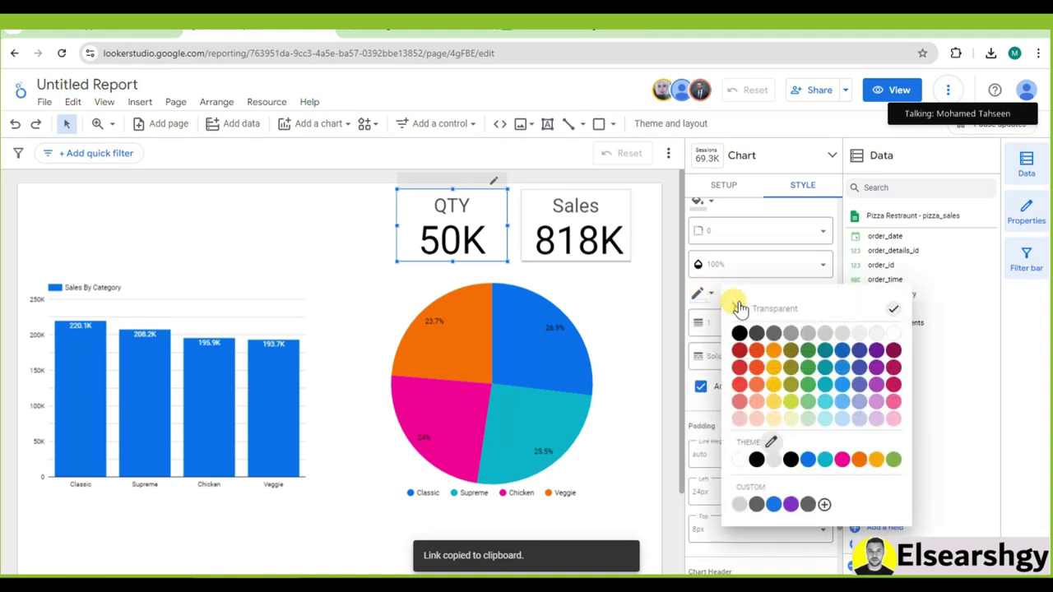
pyautogui.click(790, 333)
pyautogui.click(637, 284)
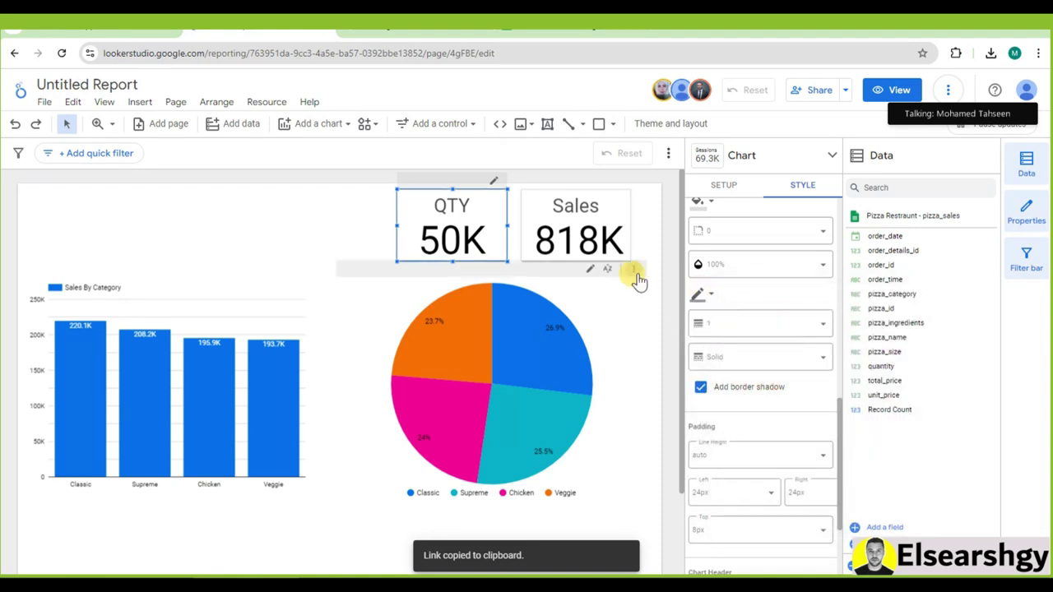
# Move the QTY scorecard slightly closer to the Sales scorecard
pyautogui.rightClick(667, 249)
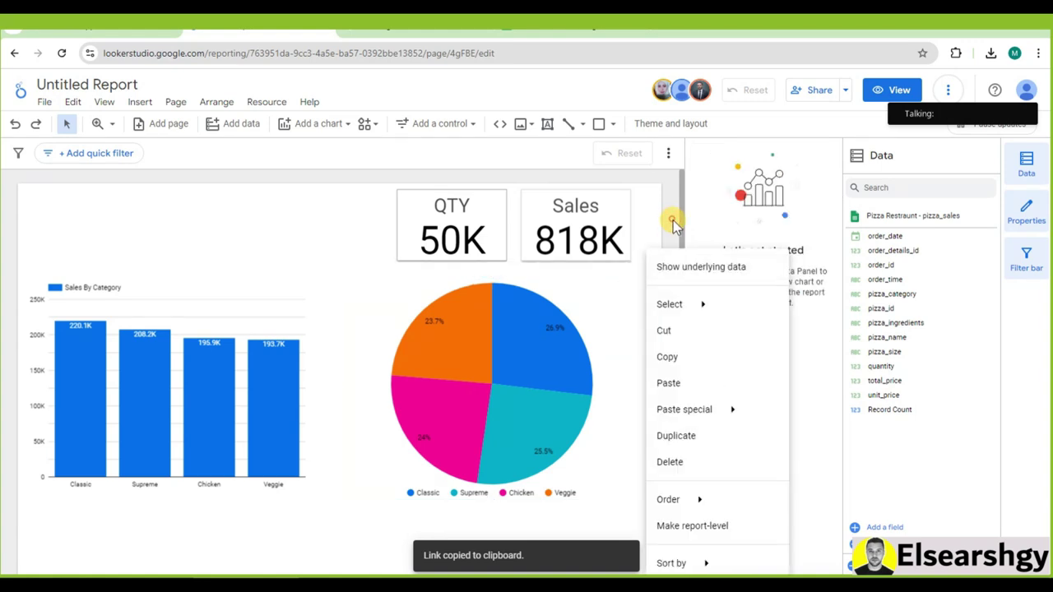
pyautogui.press('Escape')
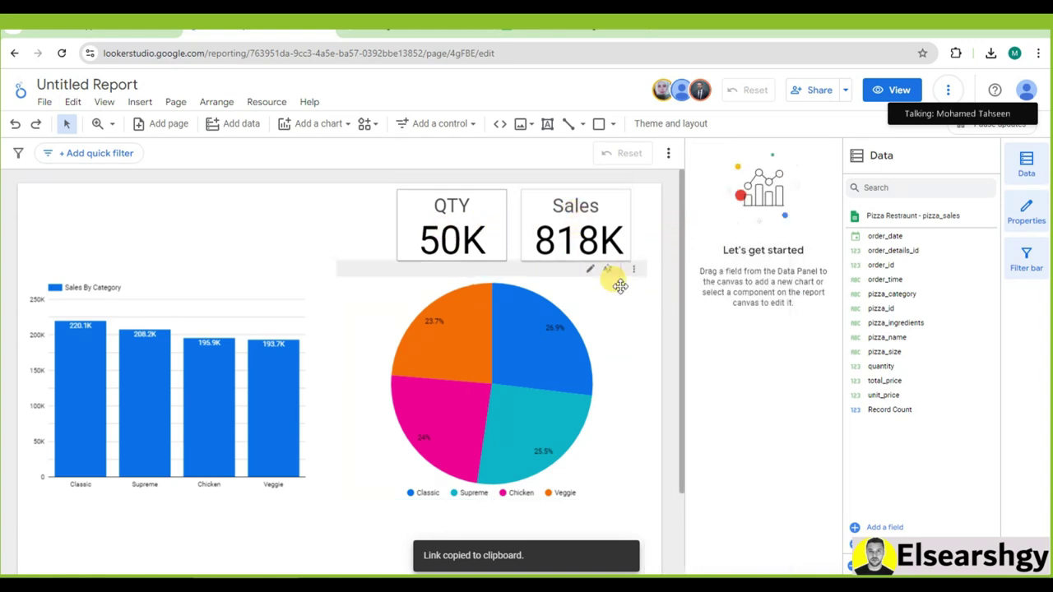
pyautogui.moveTo(498, 197); pyautogui.dragTo(513, 204)
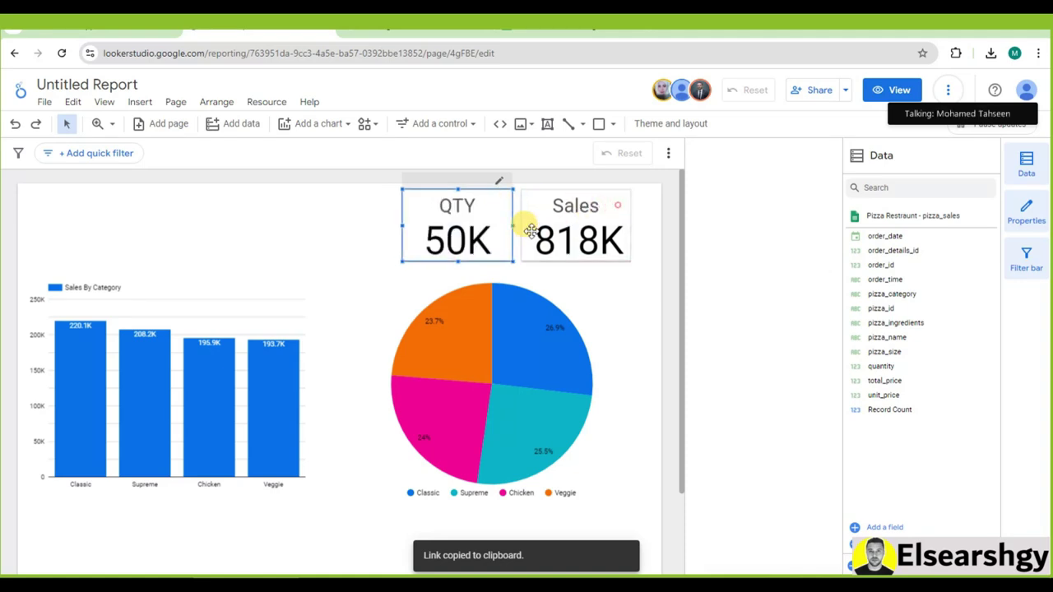
# Reapply the medium grey border colour to the QTY scorecard
pyautogui.click(453, 205)
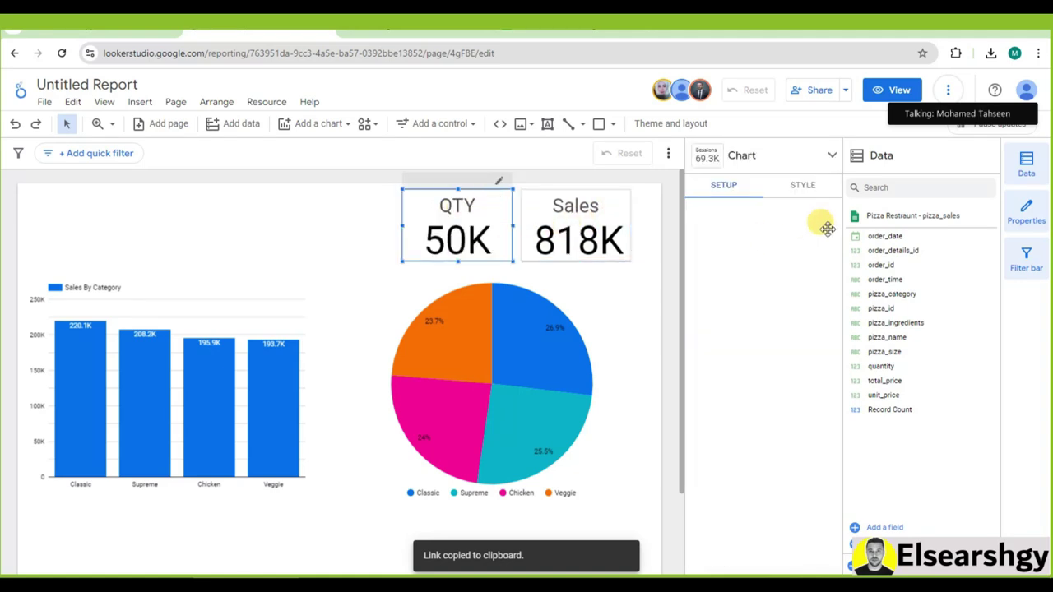
pyautogui.click(801, 188)
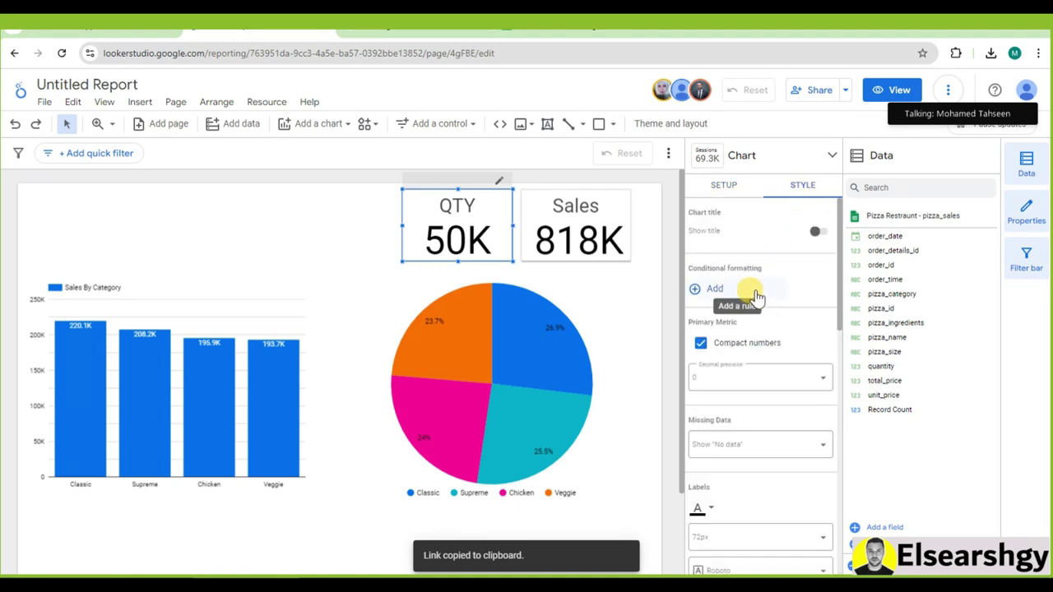
pyautogui.scroll(-6, 789, 341)
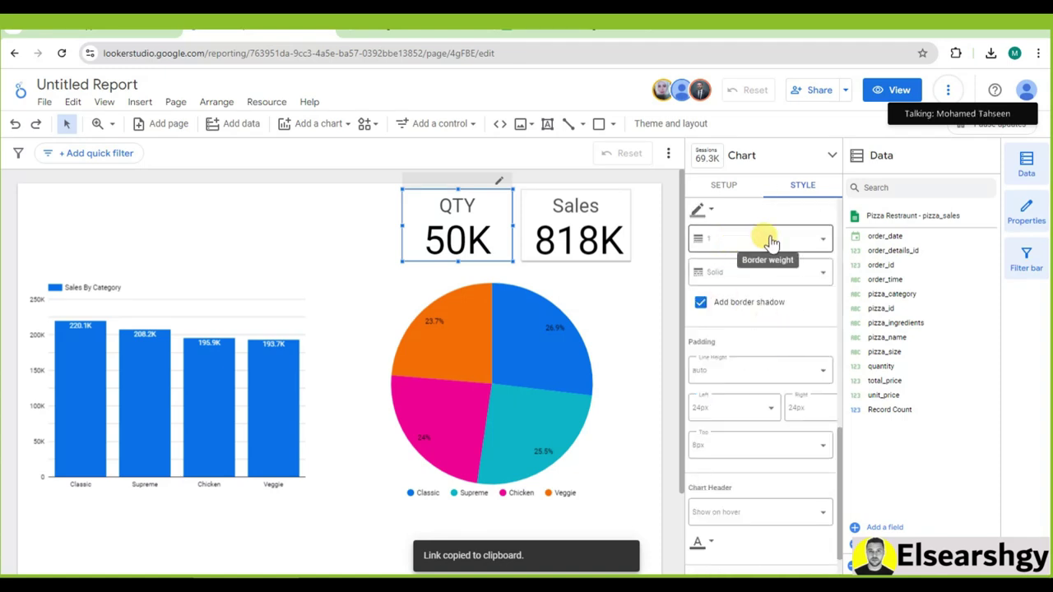
pyautogui.click(771, 241)
pyautogui.click(765, 236)
pyautogui.click(699, 210)
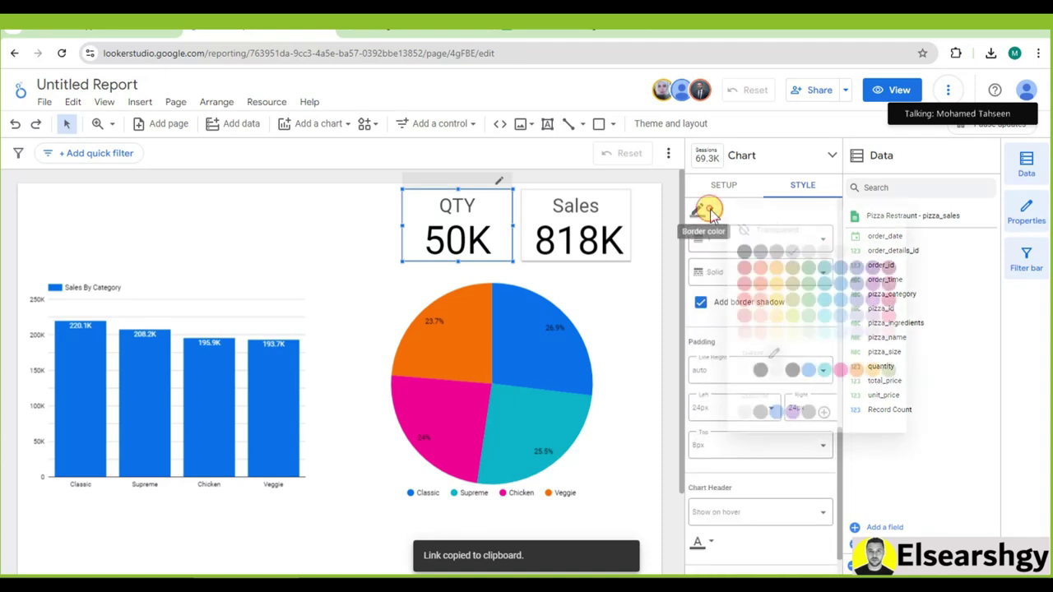
pyautogui.click(791, 247)
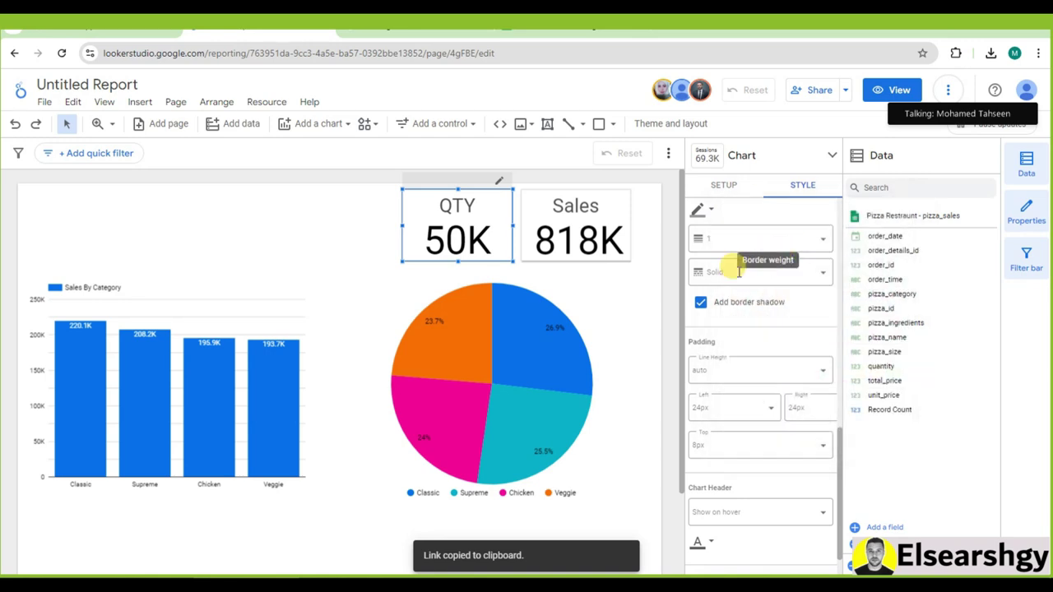
pyautogui.click(663, 280)
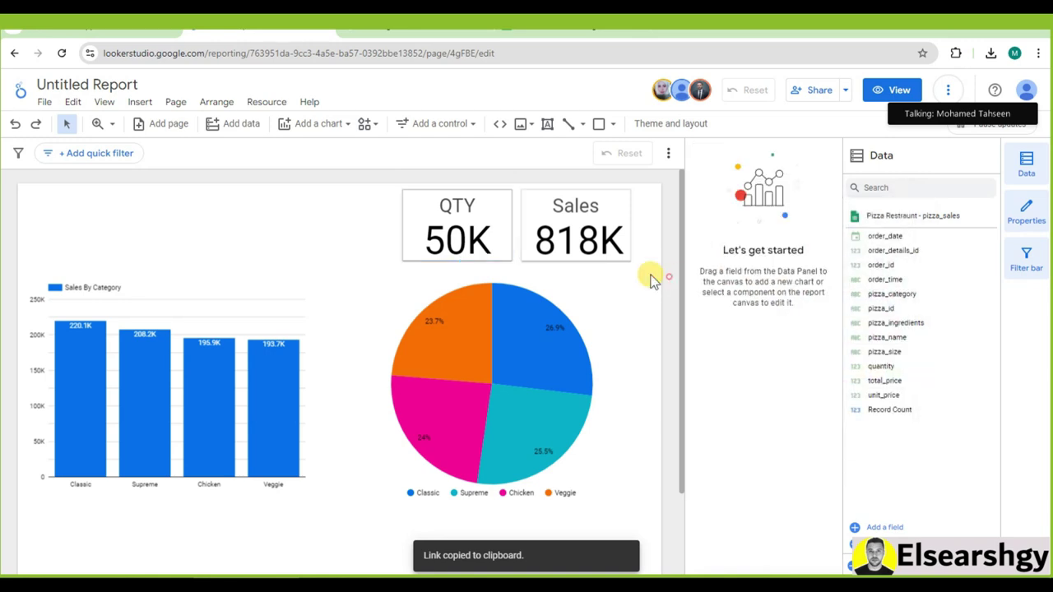
# Set the Sales scorecard's border colour to medium grey to match the QTY scorecard
pyautogui.click(616, 213)
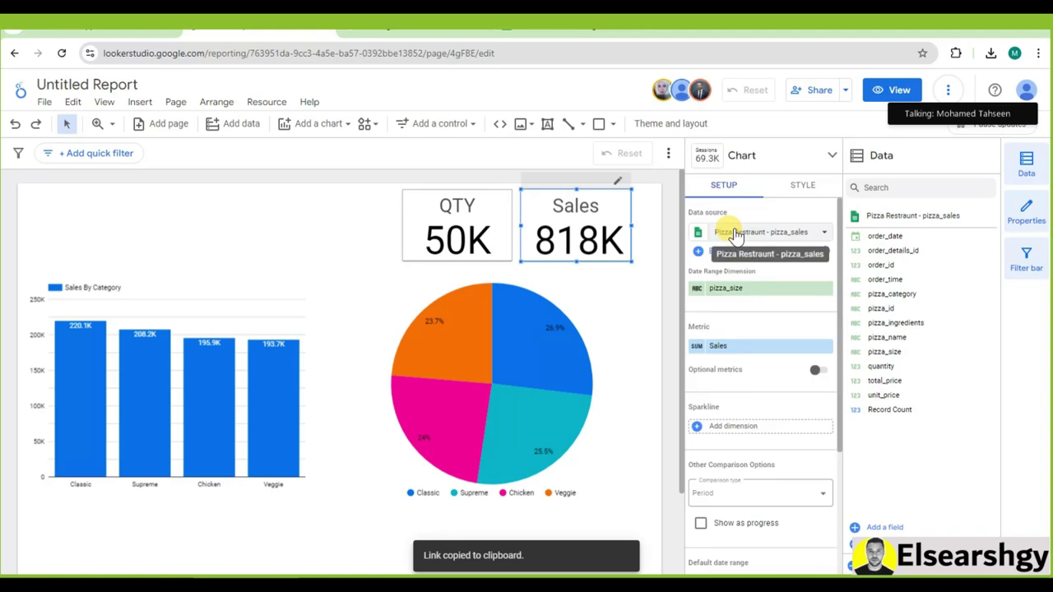
pyautogui.scroll(-10, 771, 311)
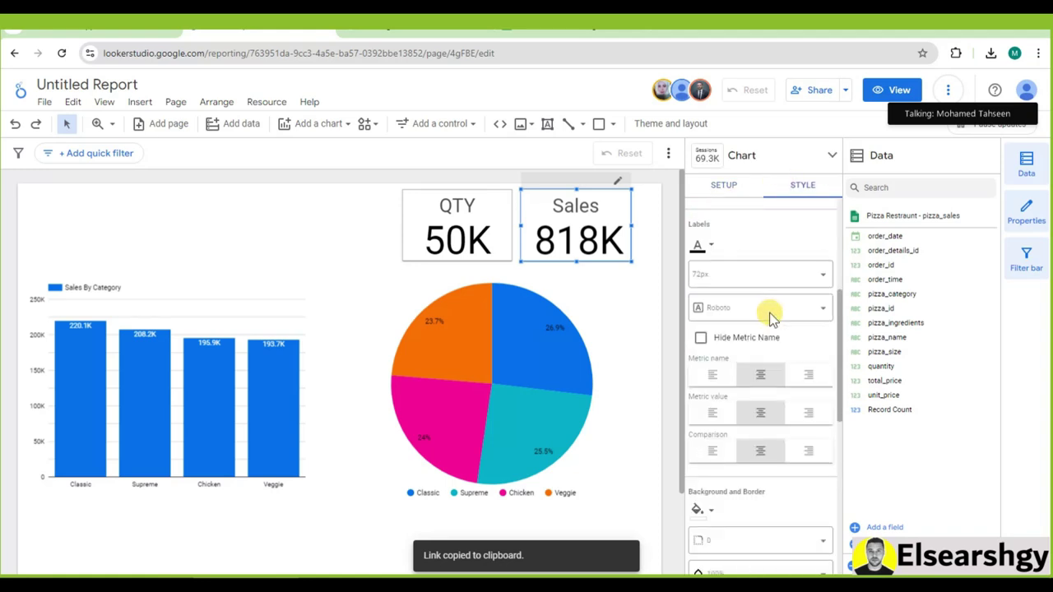
pyautogui.scroll(2, 752, 319)
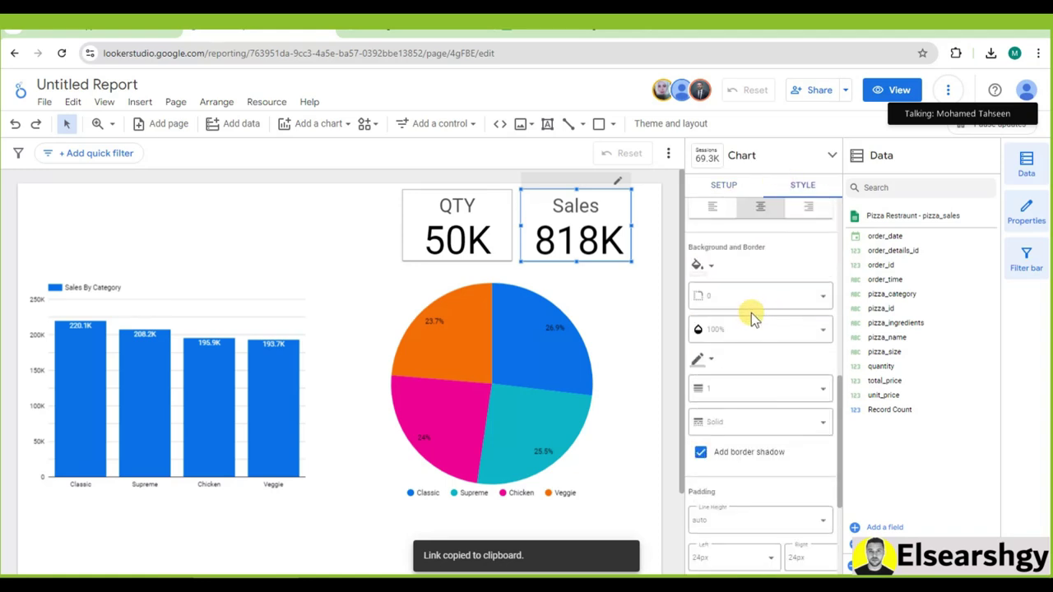
pyautogui.click(699, 360)
pyautogui.click(788, 379)
pyautogui.click(658, 305)
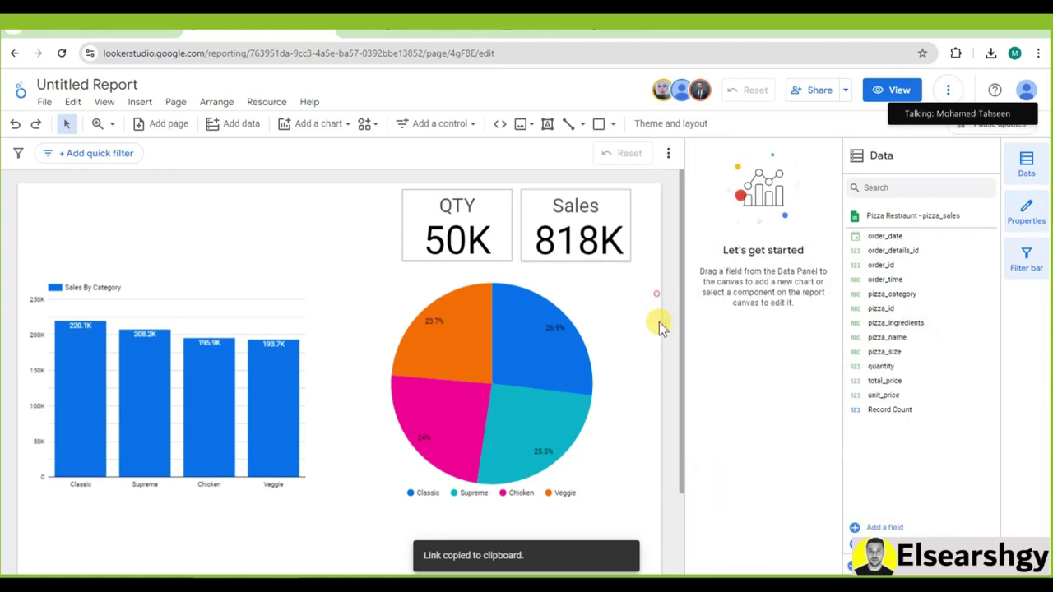
# Give the Sales By Category bar chart a border shadow and a light grey border from the theme colours
pyautogui.scroll(-1, 567, 302)
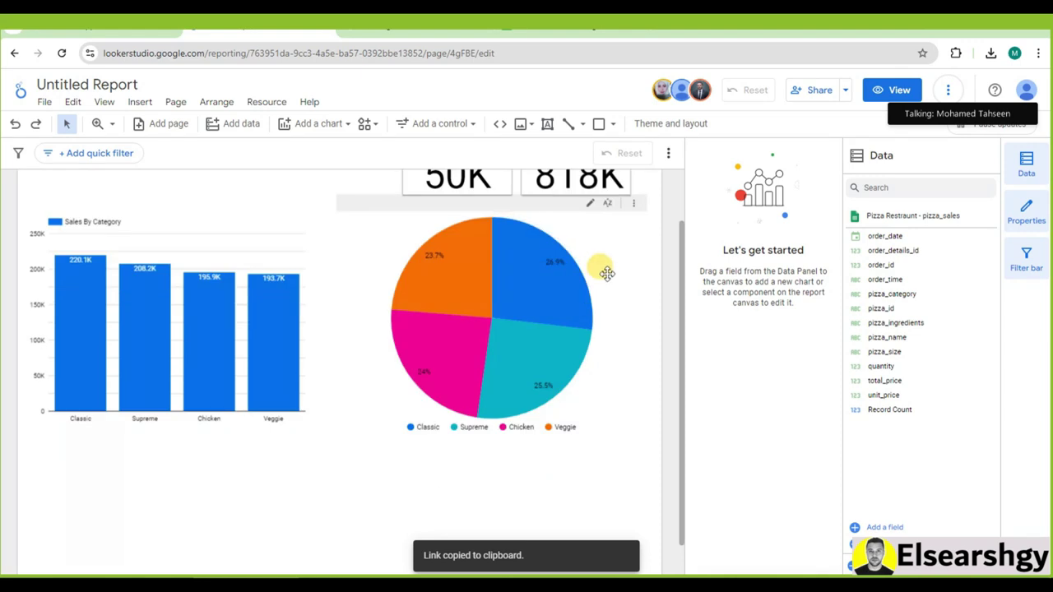
pyautogui.click(283, 227)
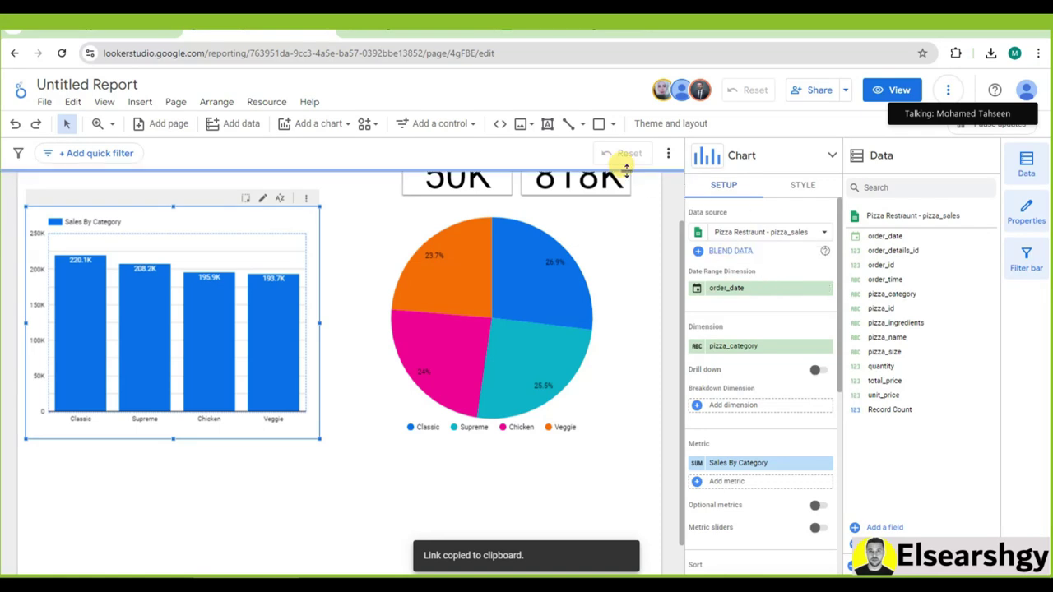
pyautogui.click(514, 33)
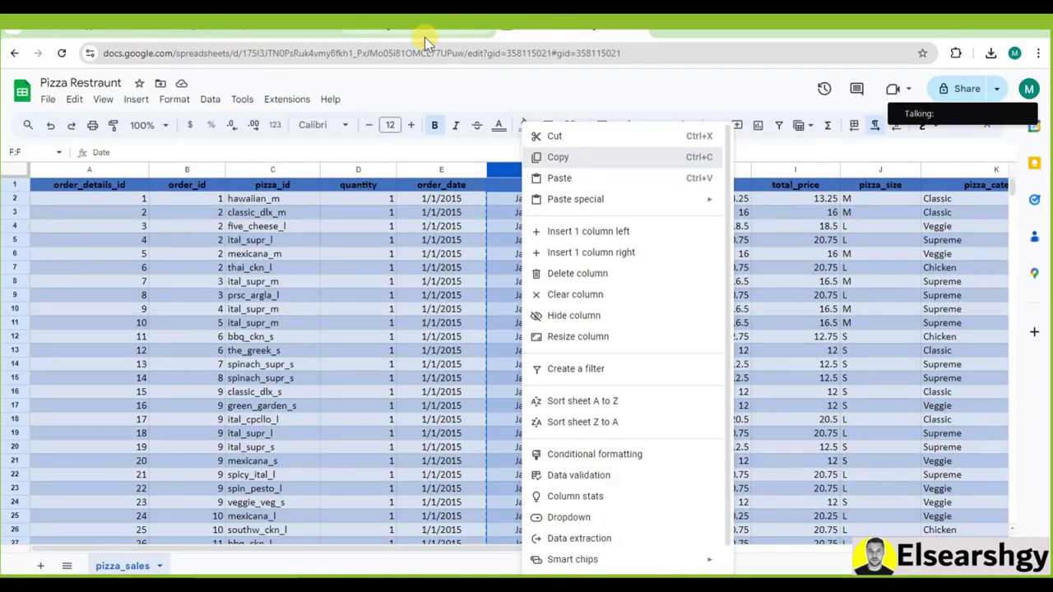
pyautogui.click(292, 33)
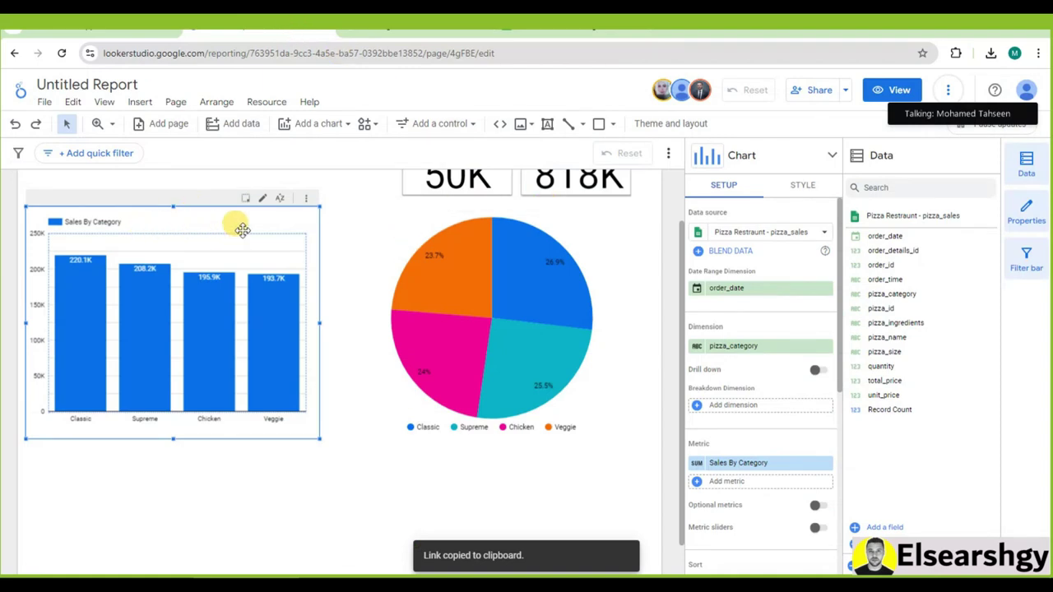
pyautogui.click(794, 182)
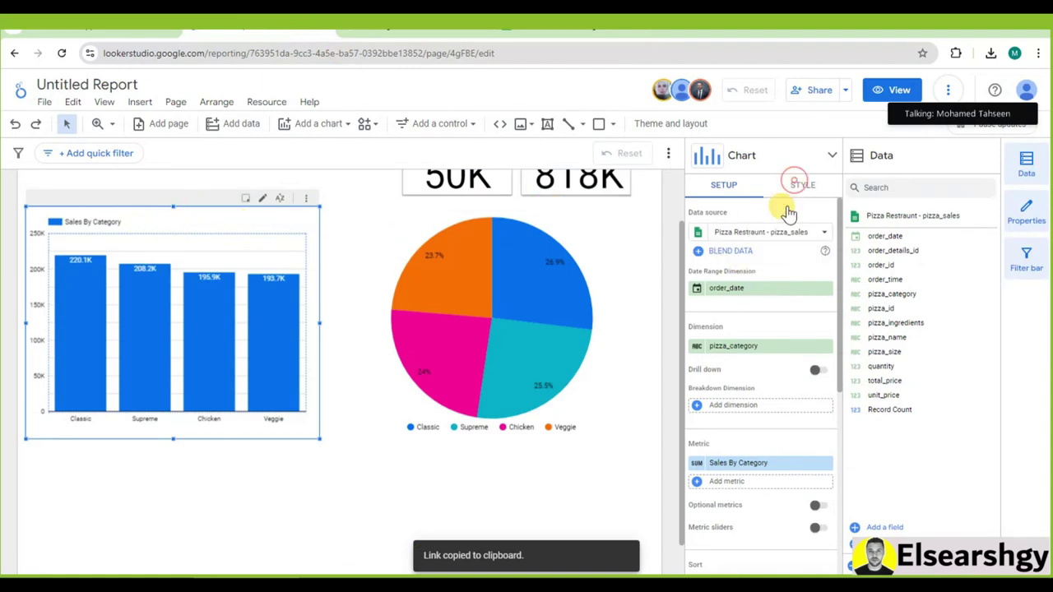
pyautogui.scroll(-5, 740, 341)
pyautogui.scroll(-10, 744, 344)
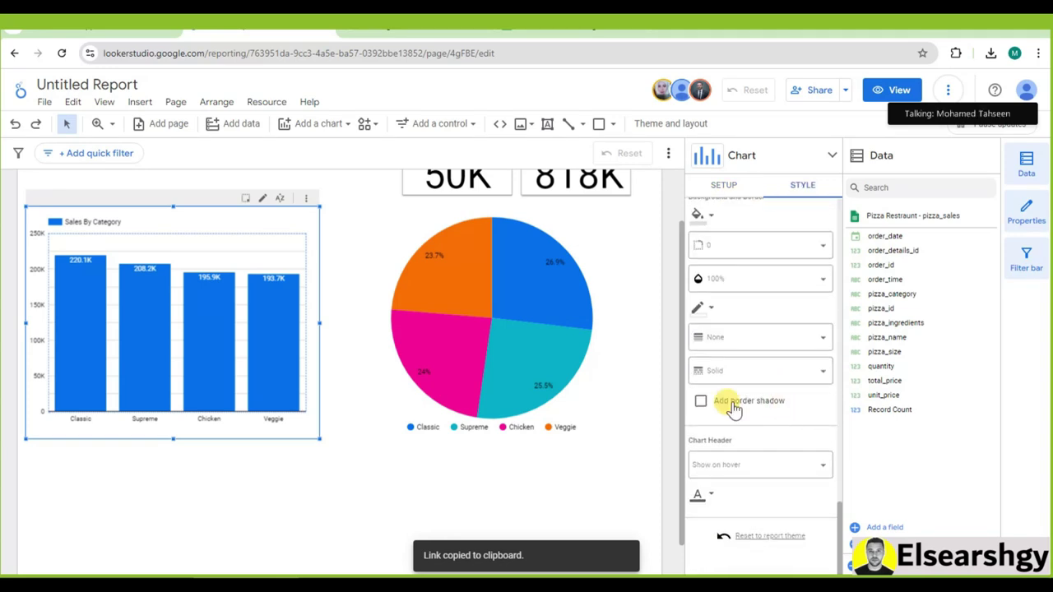
pyautogui.click(700, 400)
pyautogui.click(700, 307)
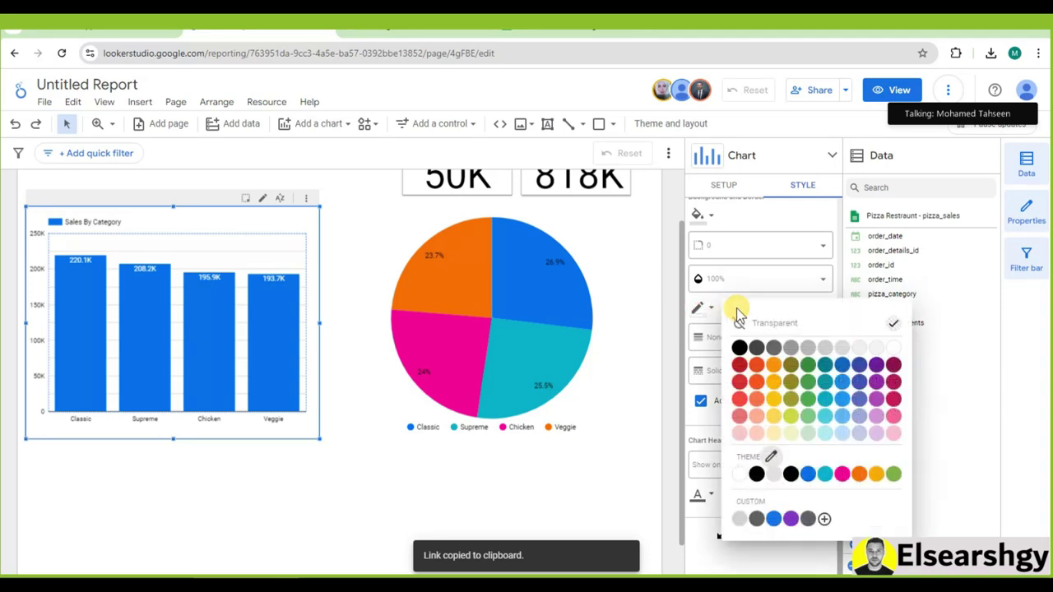
pyautogui.click(774, 474)
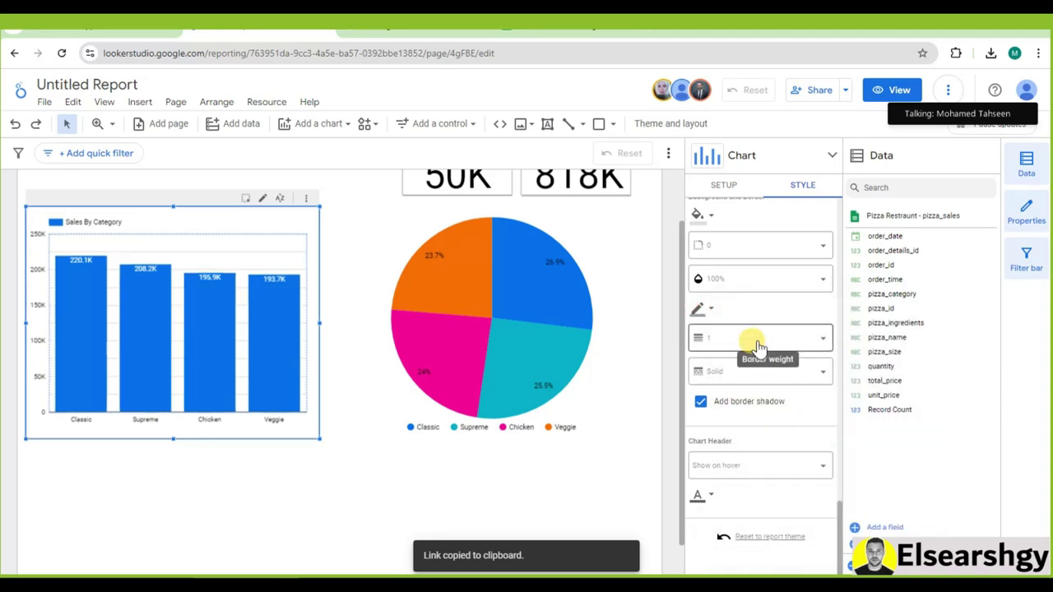
pyautogui.click(664, 274)
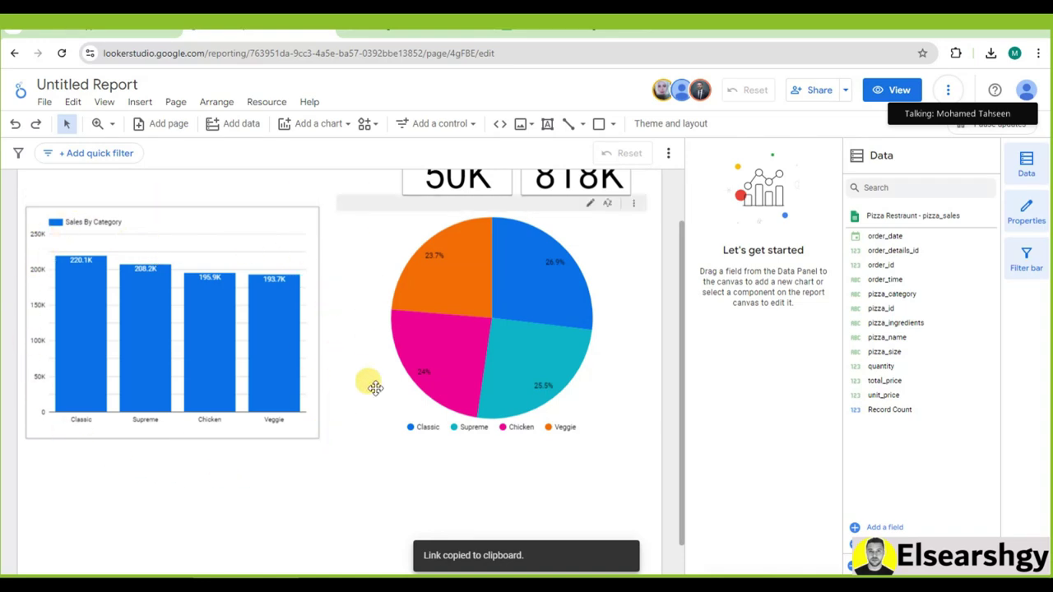
# Rename the pie chart's total_price metric as % Category
pyautogui.click(375, 265)
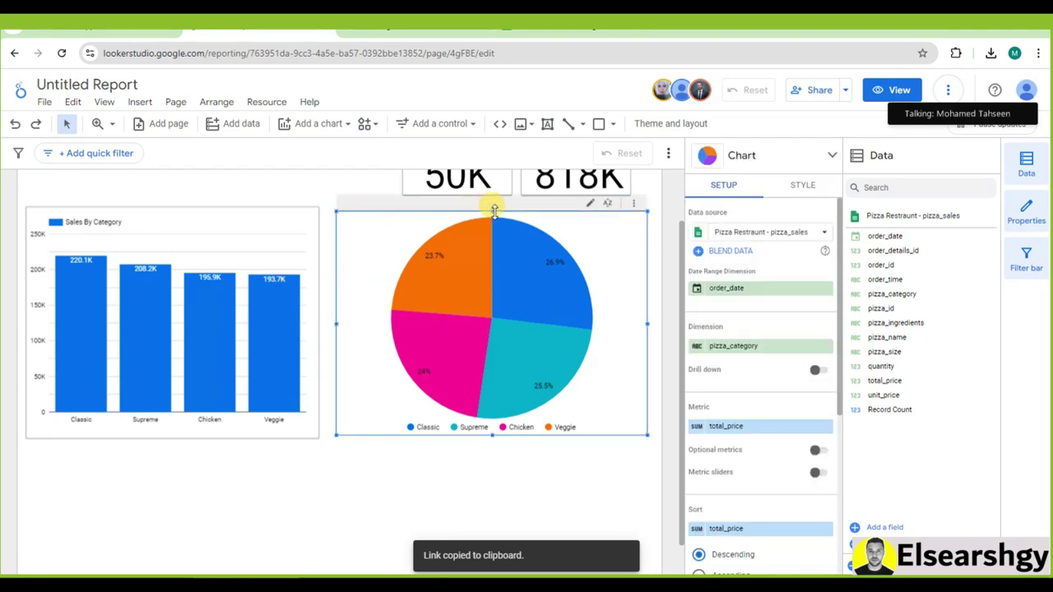
pyautogui.click(695, 426)
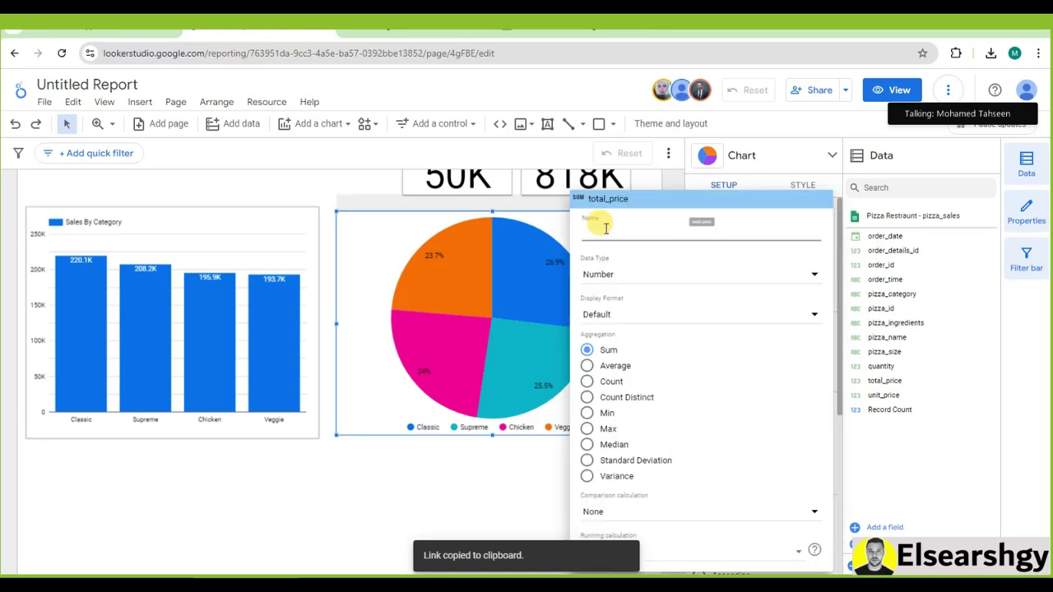
pyautogui.write('Sales By')
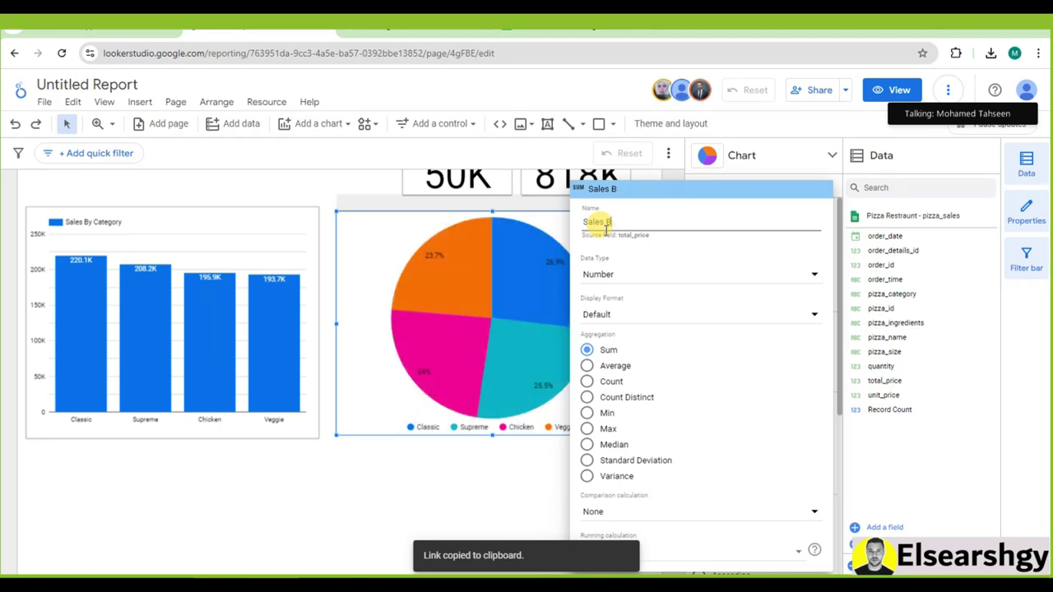
pyautogui.press('BackSpace')
pyautogui.write('%')
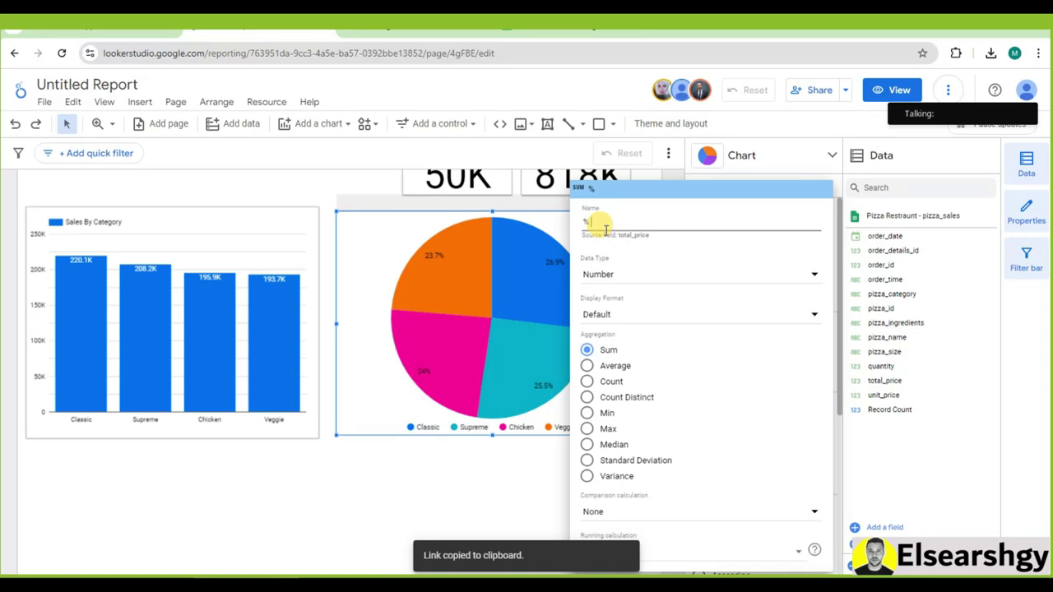
pyautogui.write(' Category')
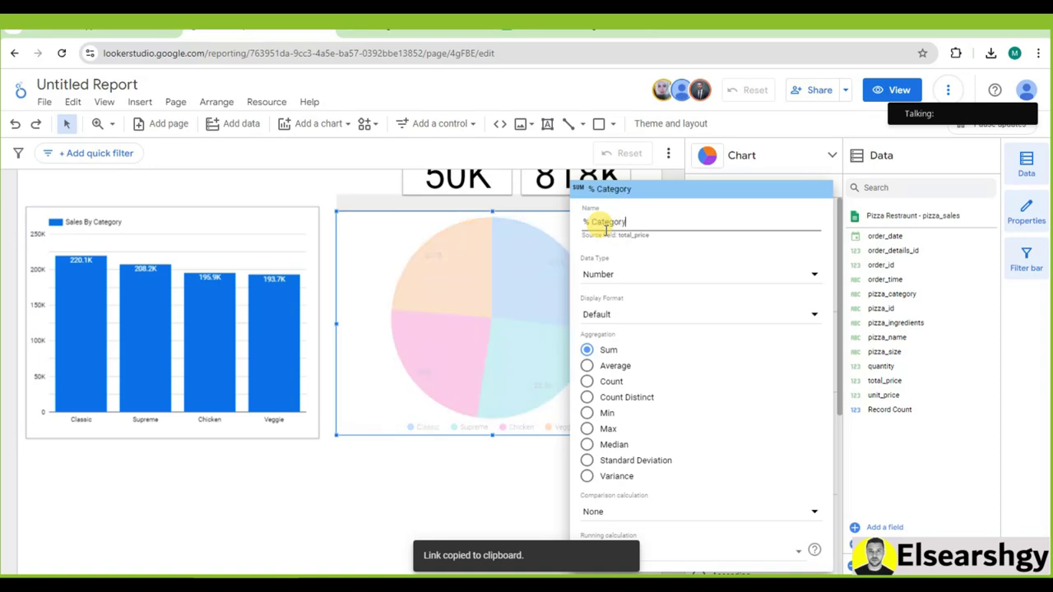
pyautogui.click(481, 468)
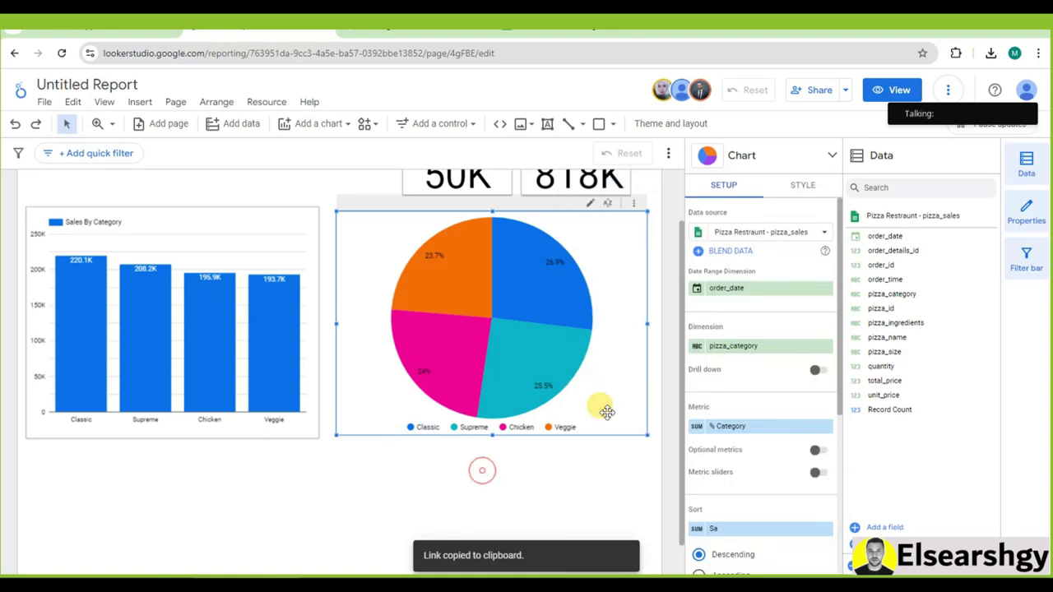
# Try the Label option for the pie chart's slice labels
pyautogui.click(803, 186)
pyautogui.scroll(-3, 783, 354)
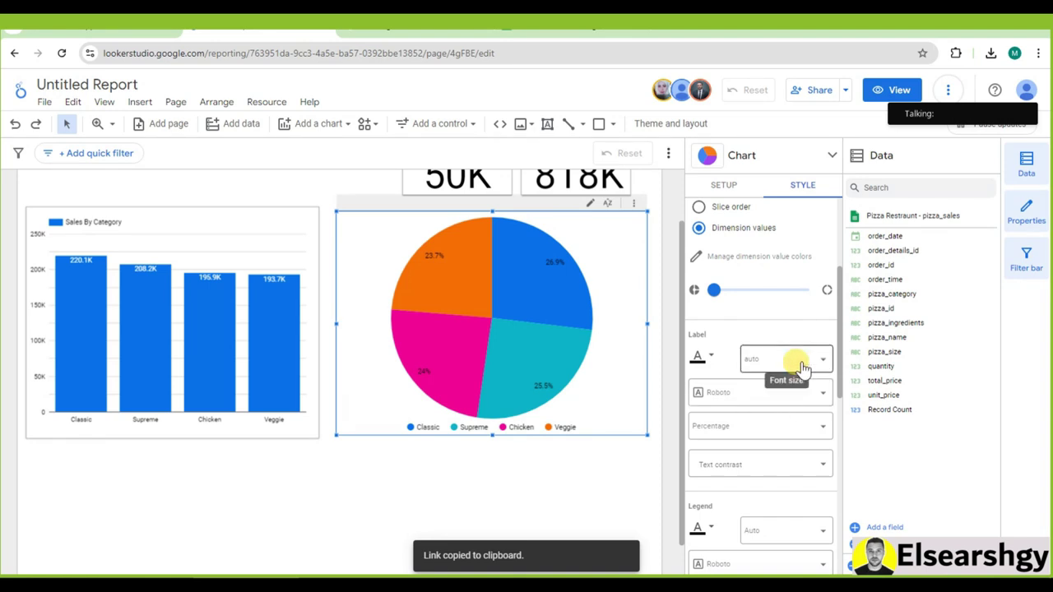
pyautogui.click(806, 362)
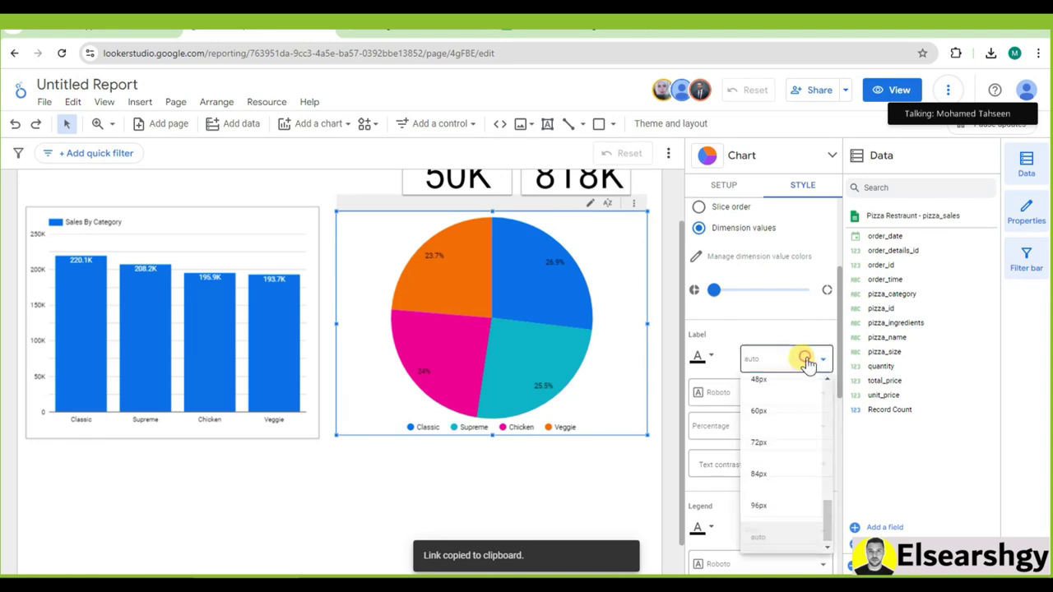
pyautogui.click(806, 363)
pyautogui.click(802, 428)
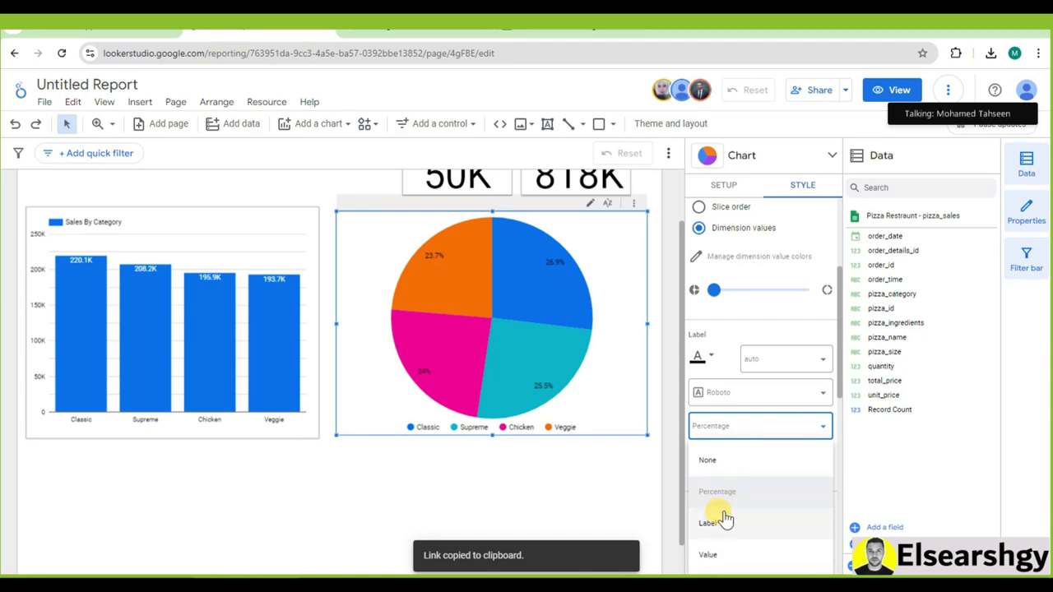
pyautogui.click(837, 345)
pyautogui.scroll(-2, 834, 348)
pyautogui.click(744, 331)
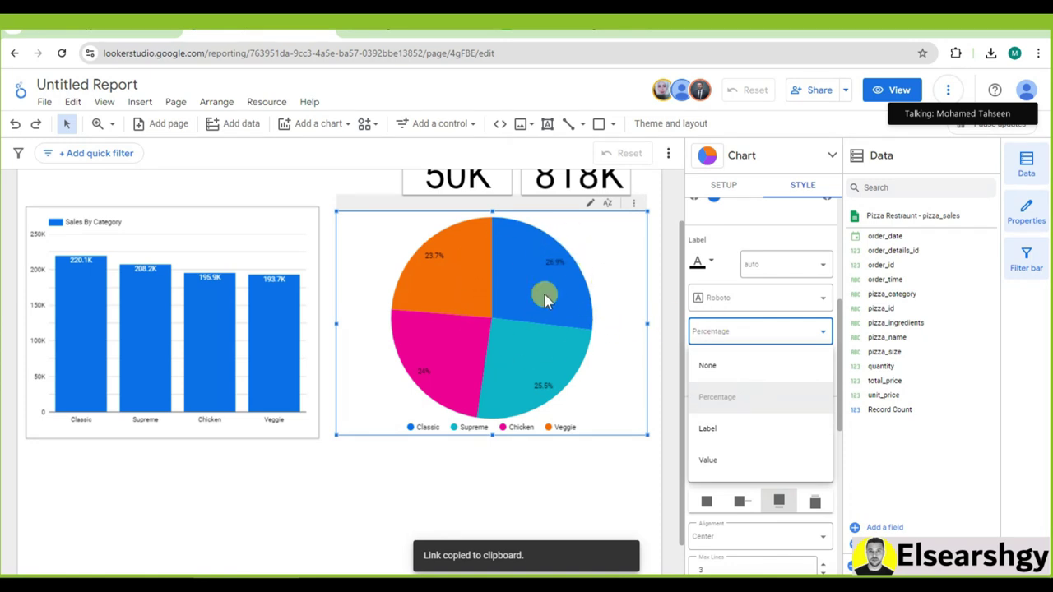
pyautogui.click(737, 430)
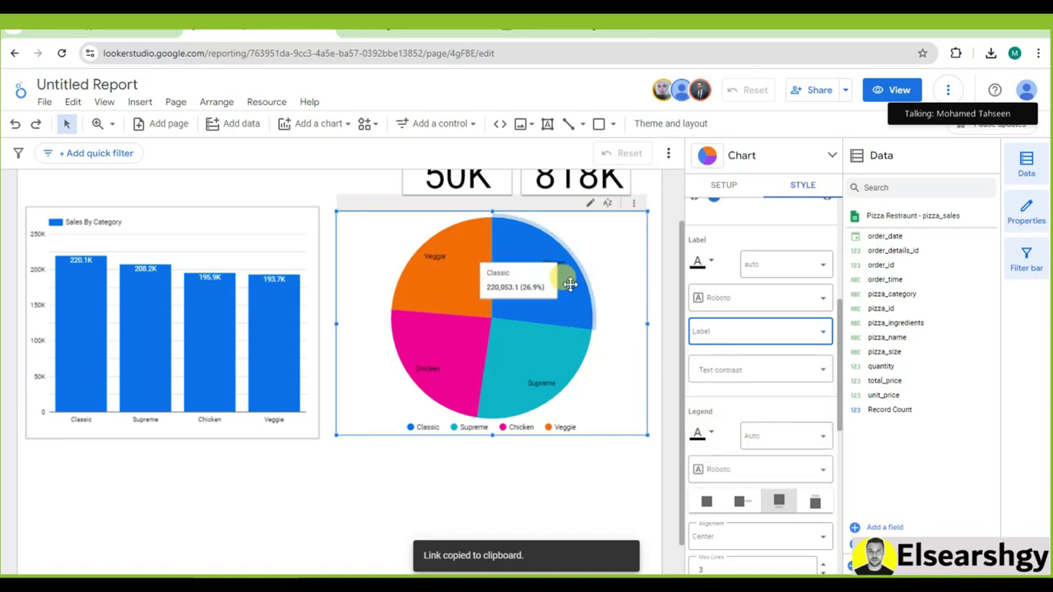
# Try the Value option for the pie chart's slice labels and restore the Percentage option
pyautogui.click(721, 332)
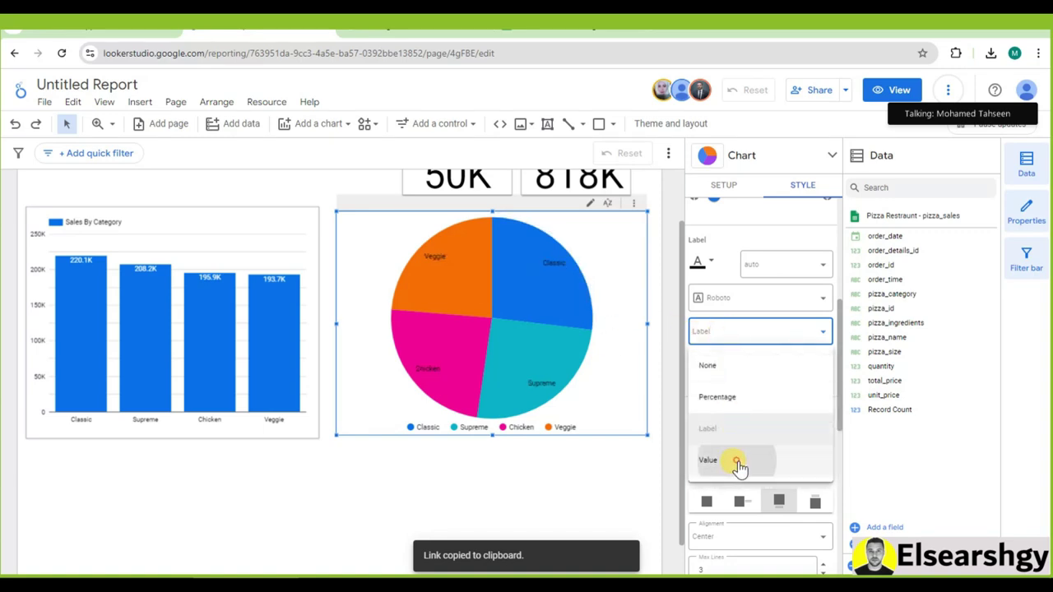
pyautogui.click(735, 460)
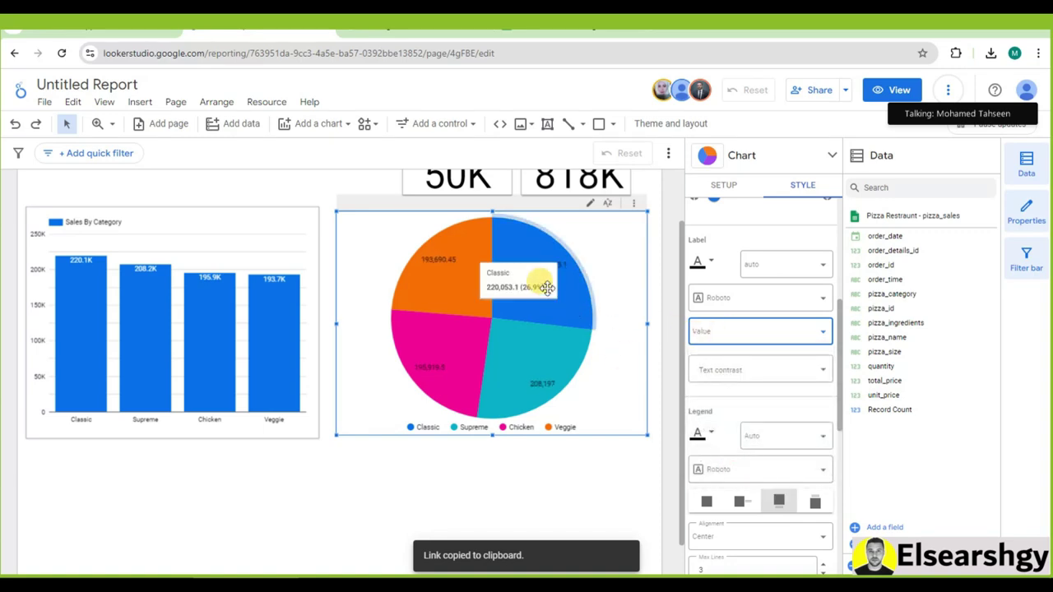
pyautogui.click(745, 331)
pyautogui.click(727, 399)
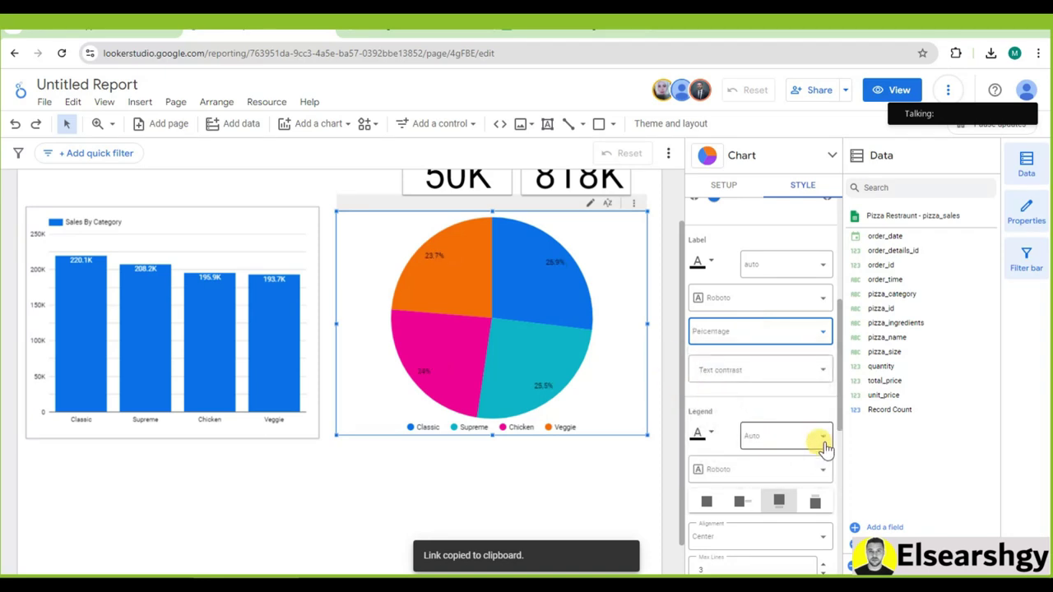
# Try 36px and 18px for the pie chart's slice label font size and settle on 20px
pyautogui.scroll(1, 790, 396)
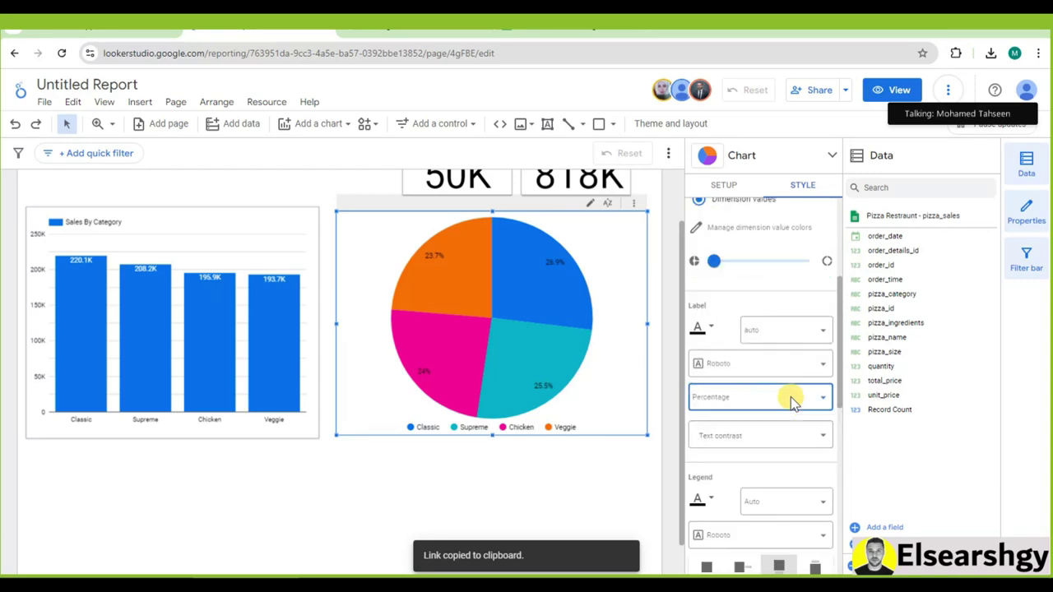
pyautogui.click(772, 334)
pyautogui.scroll(-5, 764, 423)
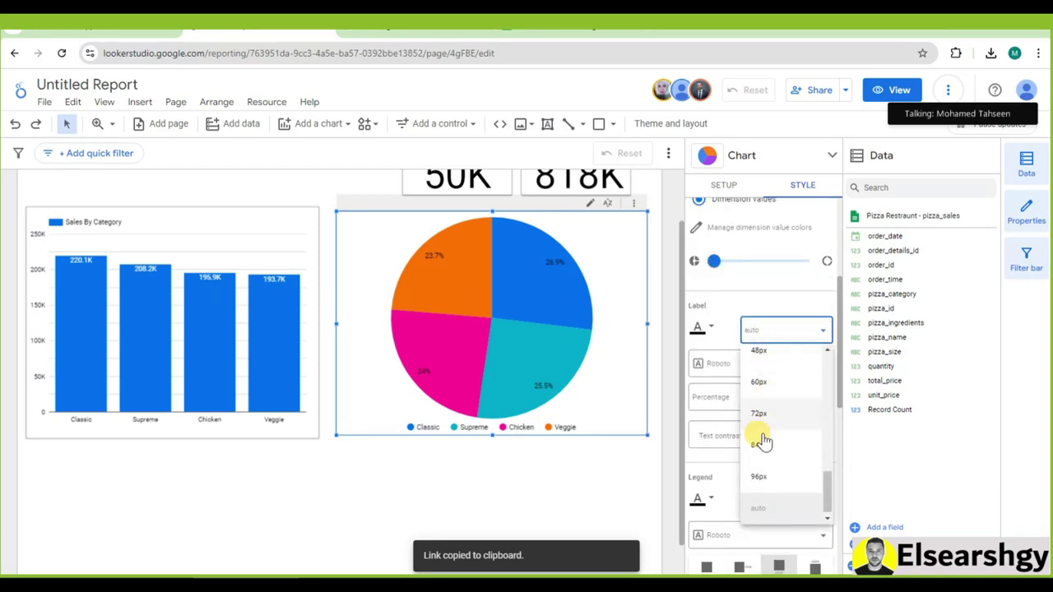
pyautogui.click(771, 399)
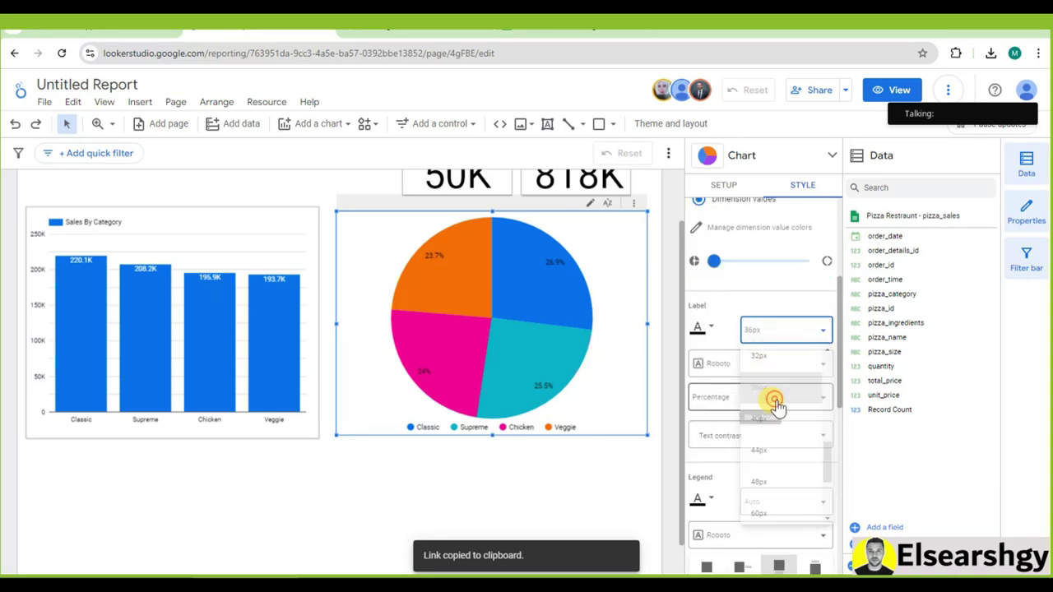
pyautogui.click(787, 337)
pyautogui.scroll(3, 790, 395)
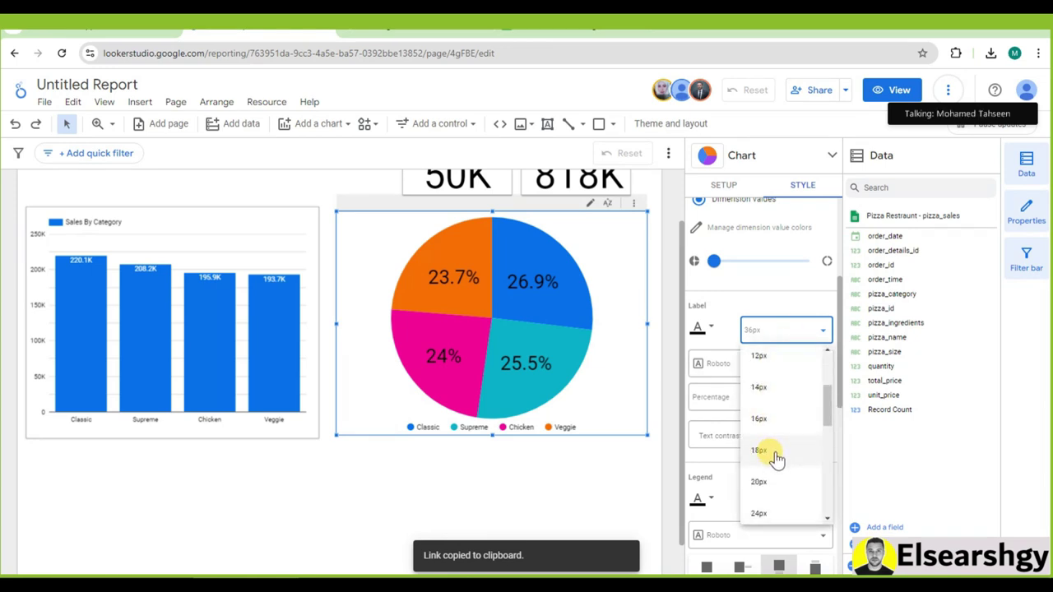
pyautogui.click(783, 449)
pyautogui.click(781, 331)
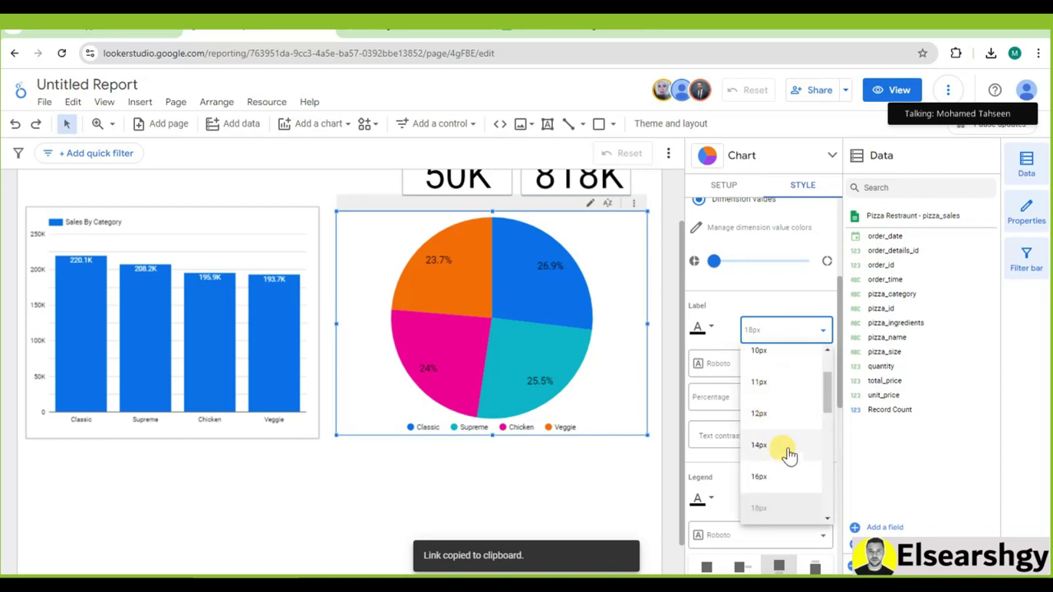
pyautogui.click(779, 466)
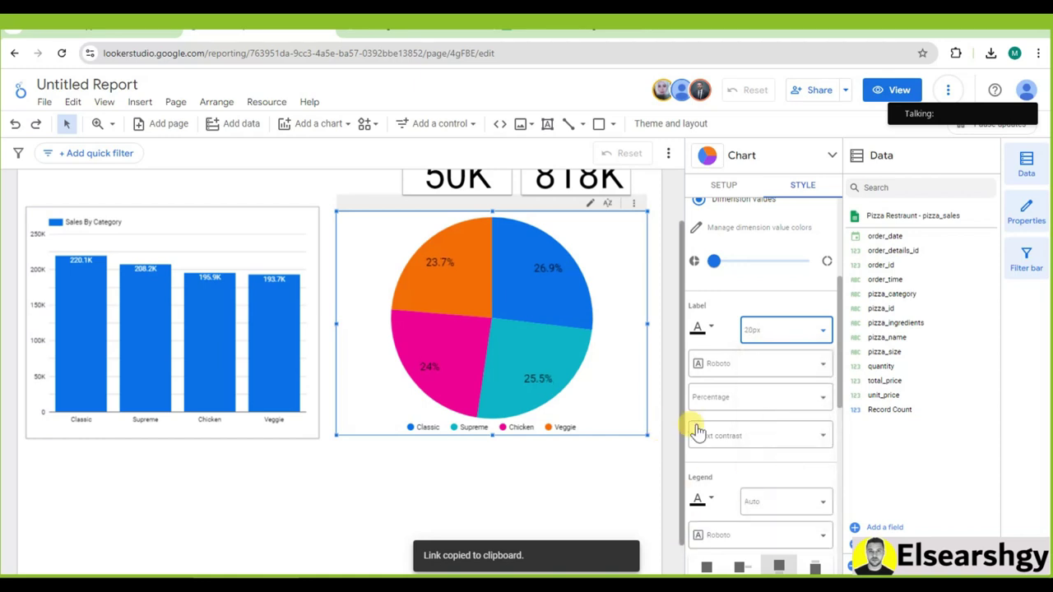
# Try Left alignment for the pie chart's legend and restore Center alignment
pyautogui.scroll(-5, 747, 436)
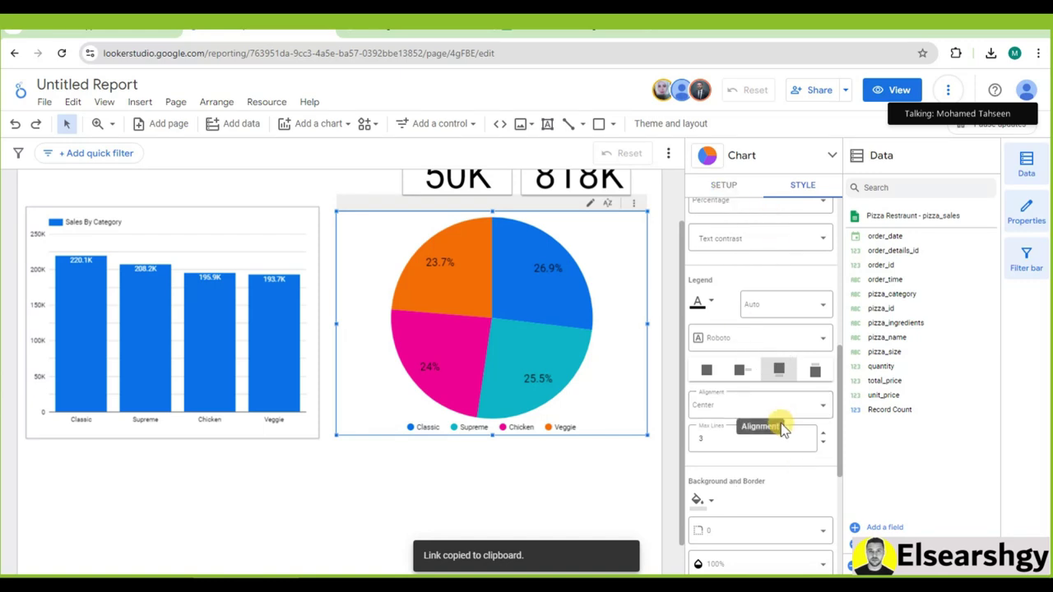
pyautogui.click(807, 405)
pyautogui.click(747, 440)
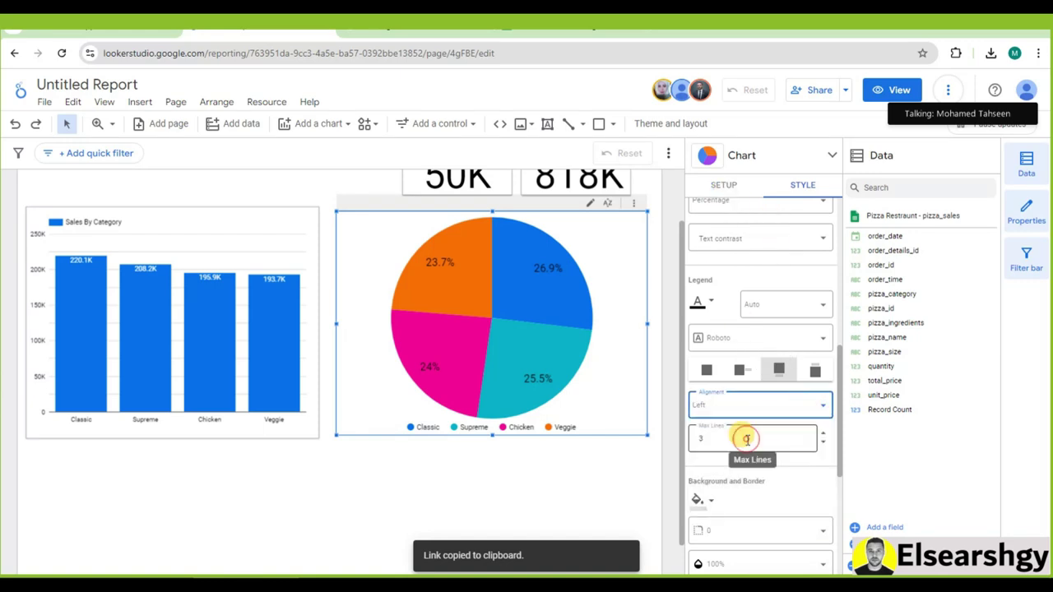
pyautogui.click(732, 463)
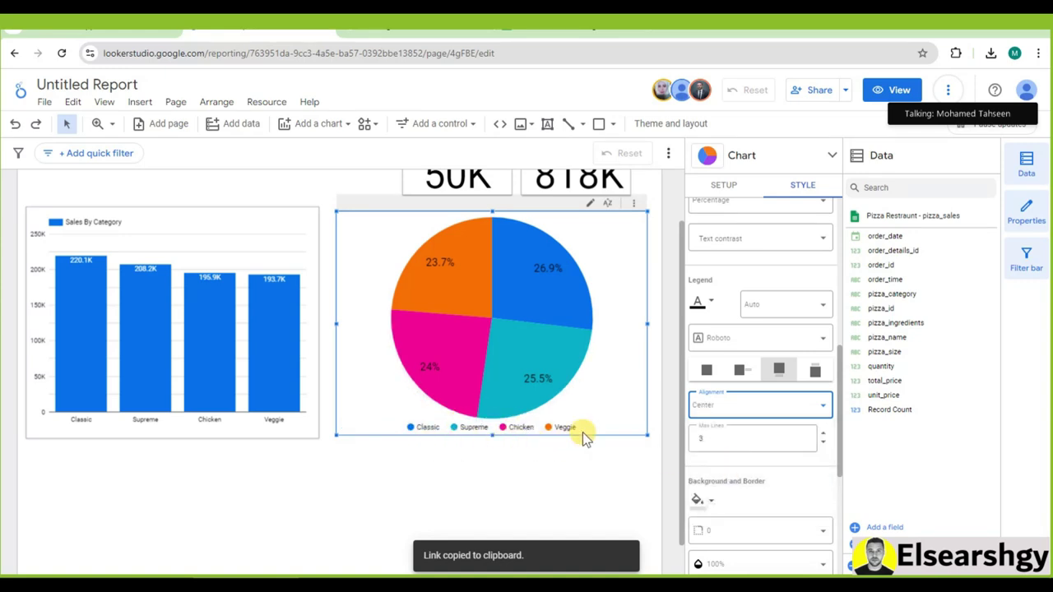
# Add a border shadow to the pie chart
pyautogui.scroll(-1, 748, 411)
pyautogui.scroll(-1, 806, 425)
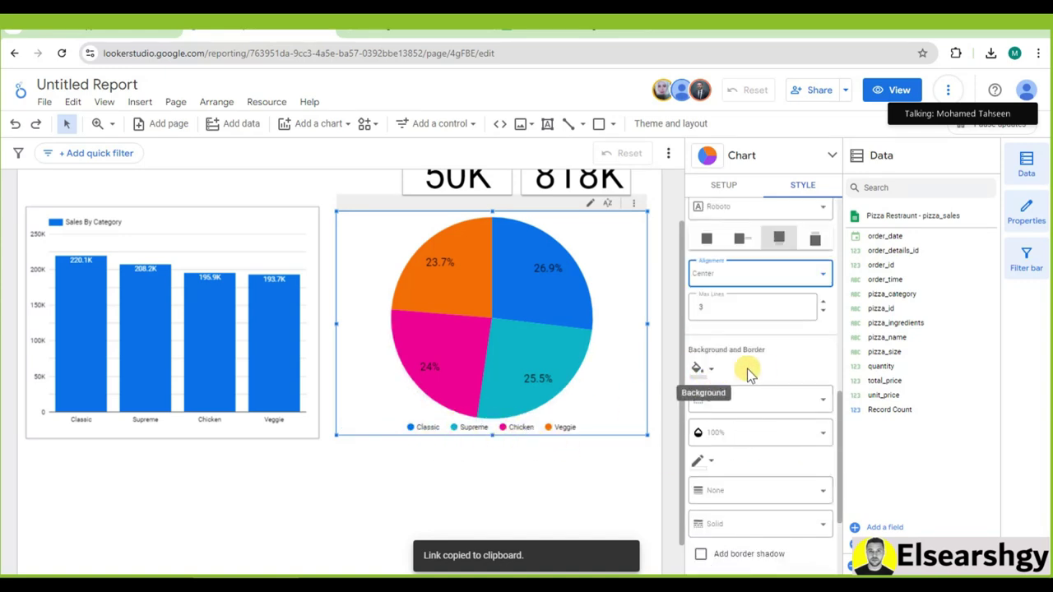
pyautogui.scroll(-2, 745, 379)
pyautogui.click(699, 422)
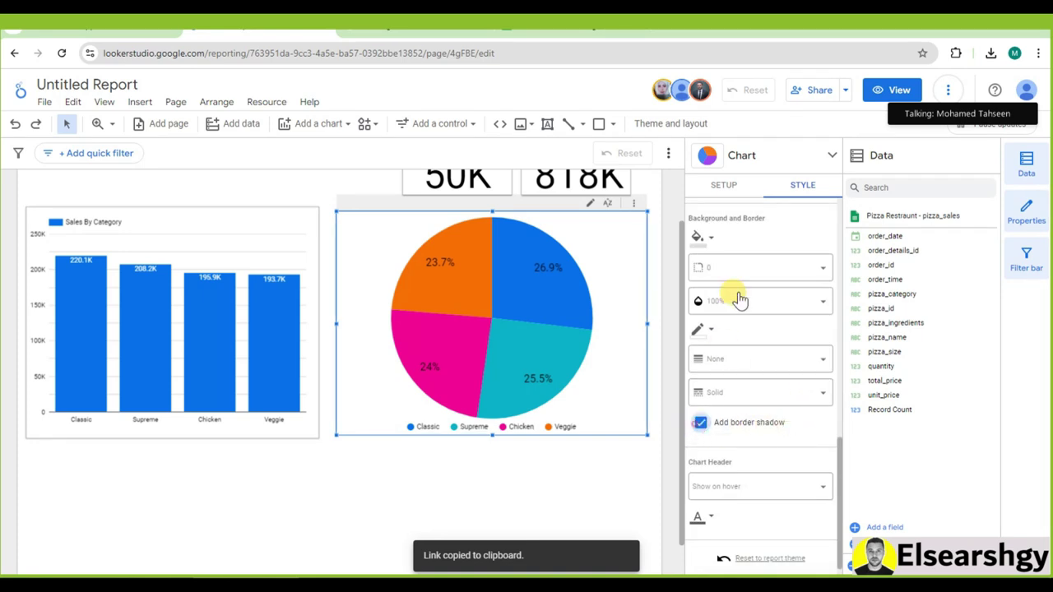
# Try a grey background on the pie chart and undo it
pyautogui.click(699, 237)
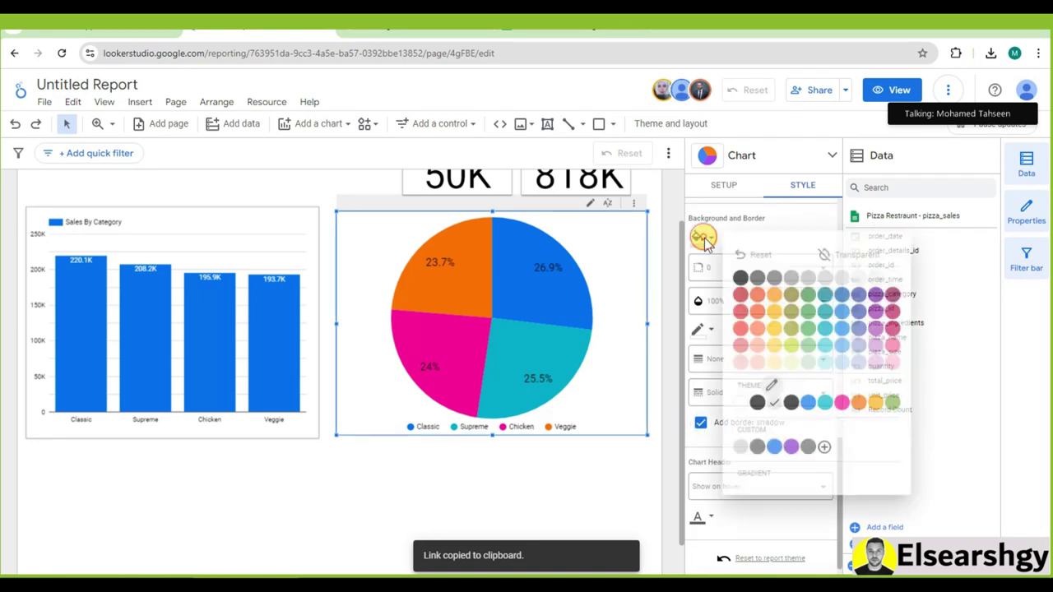
pyautogui.click(788, 278)
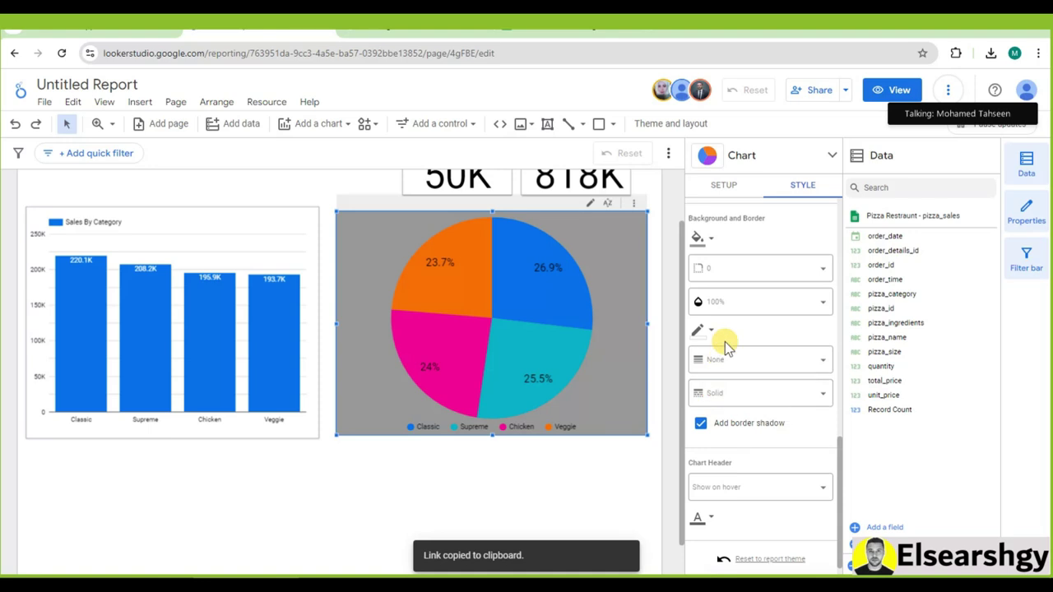
pyautogui.hotkey('ctrl', 'z')
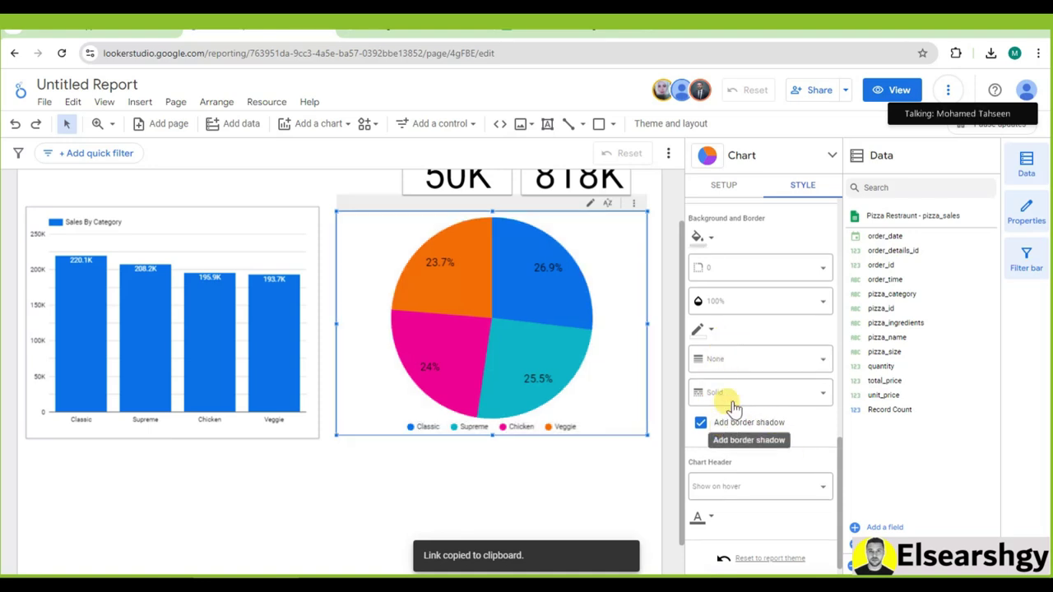
# Set the pie chart's border colour to dark grey and deselect the chart
pyautogui.click(702, 330)
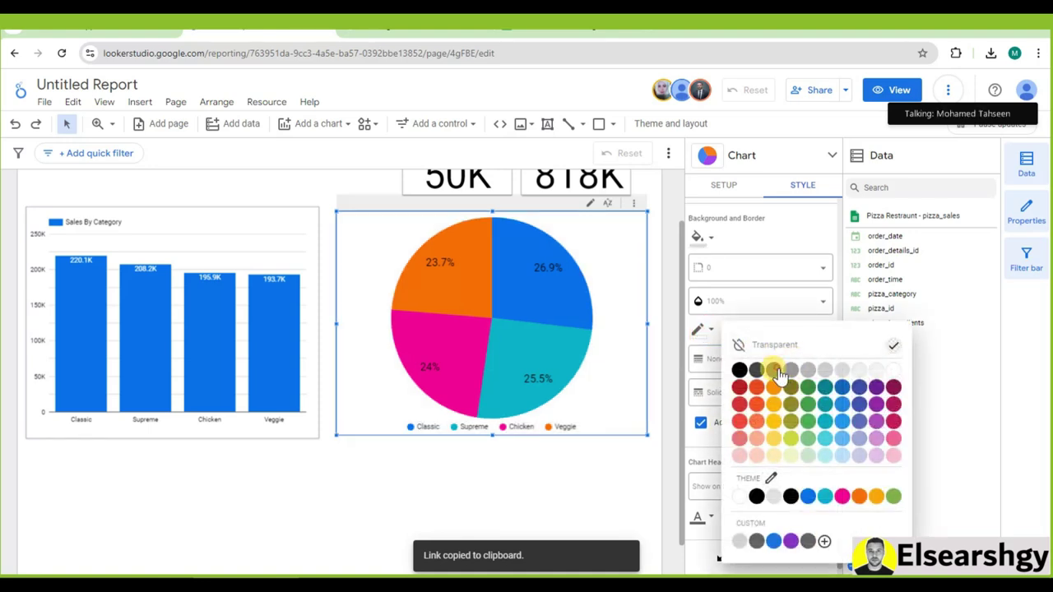
pyautogui.click(779, 374)
pyautogui.click(637, 520)
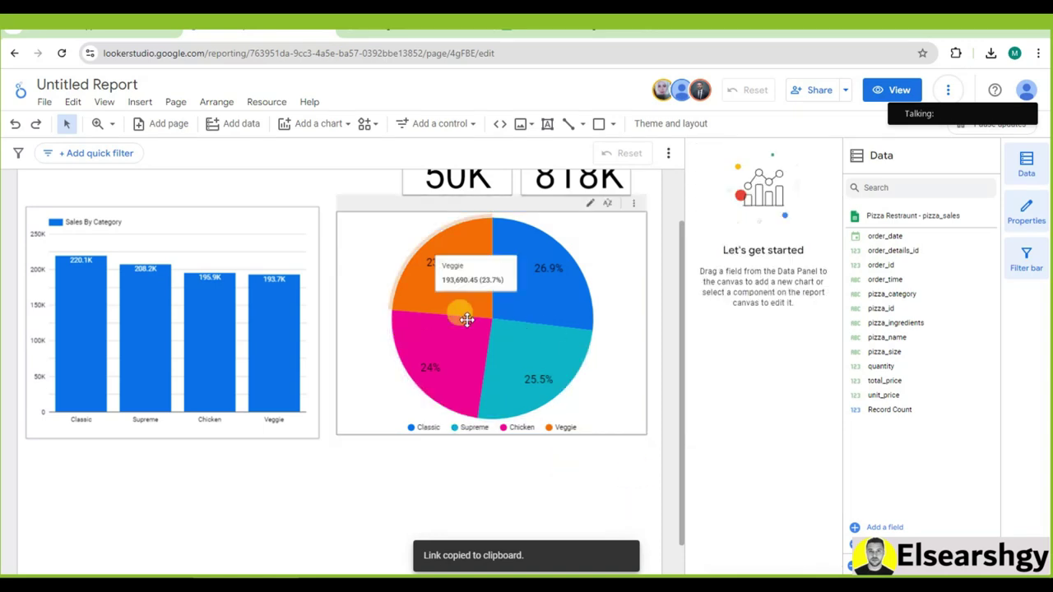
# Switch to the Pizza Restraunt Google Sheet, view the Paste special options for the Date column, and return to the Looker Studio report
pyautogui.click(632, 238)
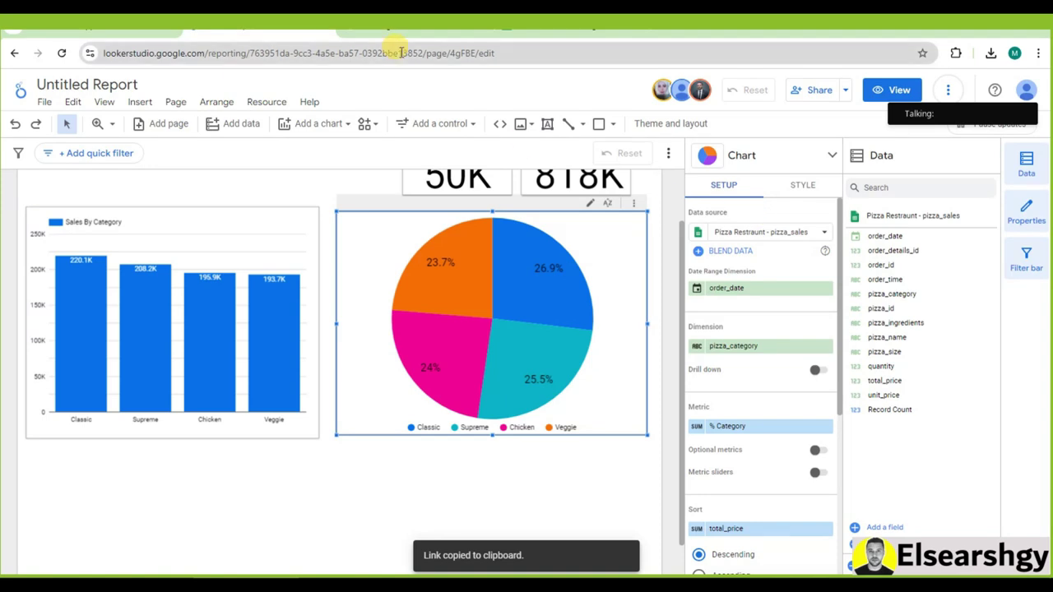
pyautogui.click(531, 34)
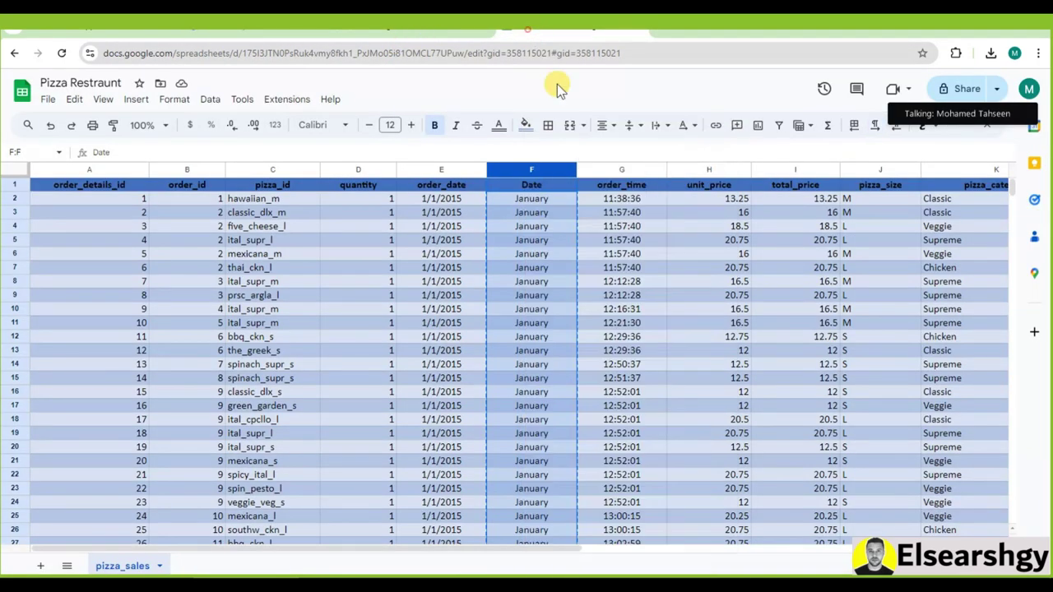
pyautogui.rightClick(525, 168)
pyautogui.moveTo(575, 199)
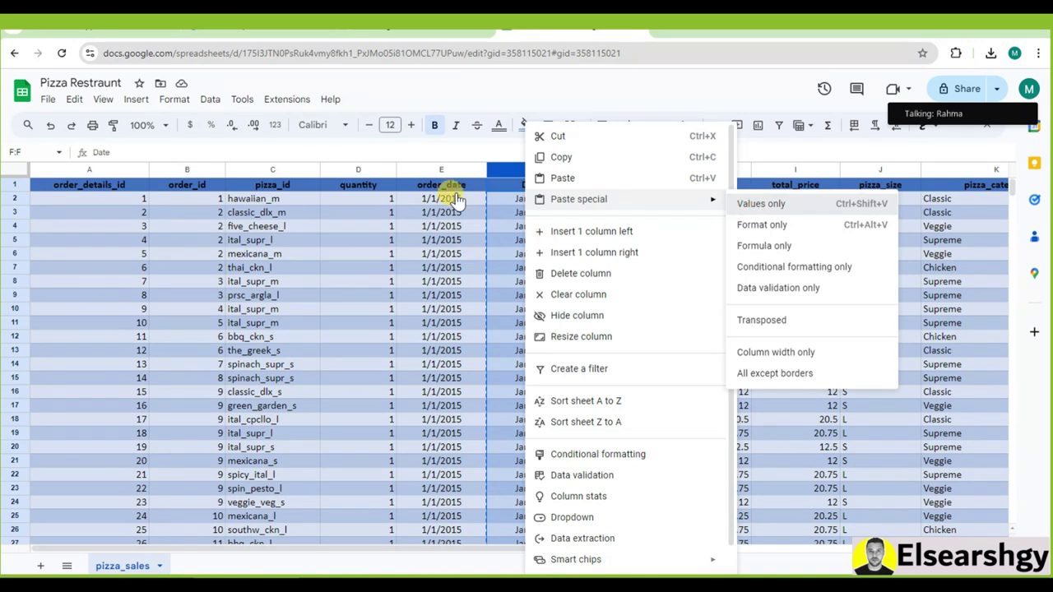
pyautogui.click(293, 33)
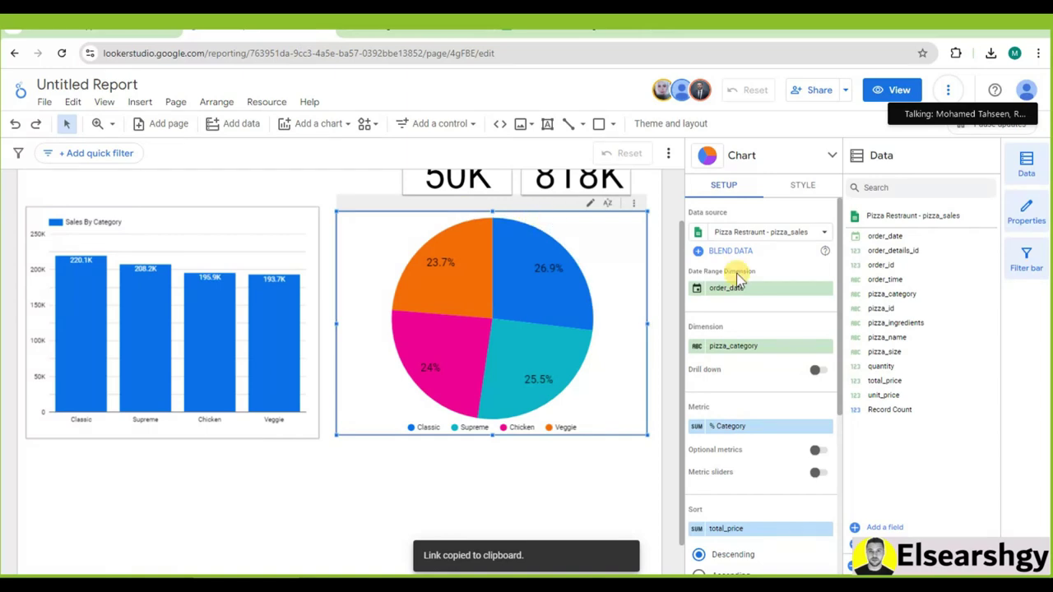
# Review the pie chart's setup and style settings, including sorting, label text contrast, legend, border and title options
pyautogui.scroll(-1, 744, 339)
pyautogui.scroll(-3, 744, 341)
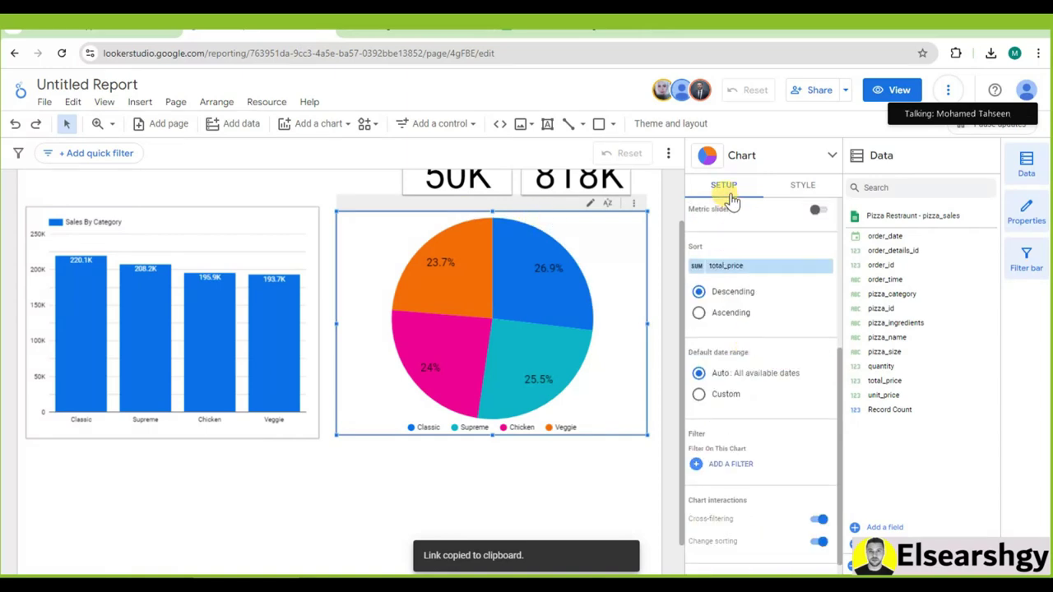
pyautogui.scroll(-1, 771, 391)
pyautogui.scroll(1, 765, 388)
pyautogui.scroll(-2, 765, 390)
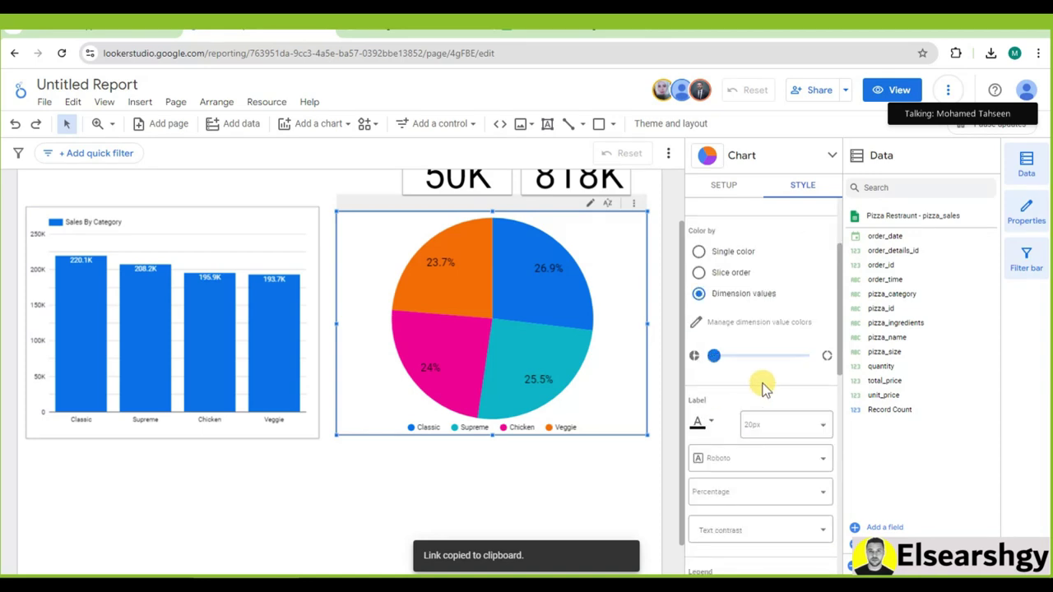
pyautogui.scroll(-3, 753, 362)
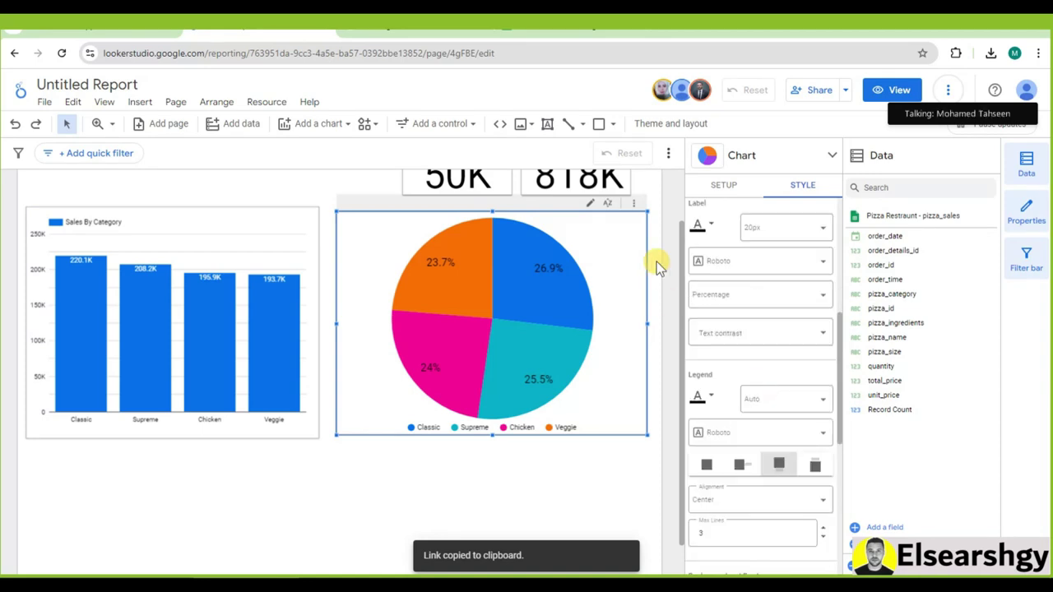
pyautogui.click(759, 332)
pyautogui.click(742, 430)
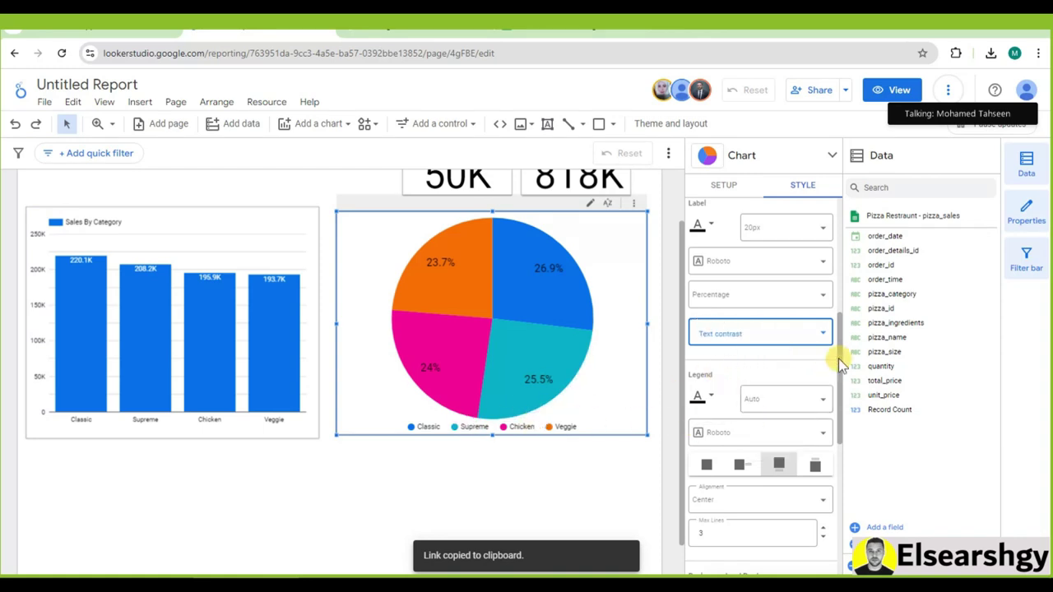
pyautogui.scroll(-1, 836, 362)
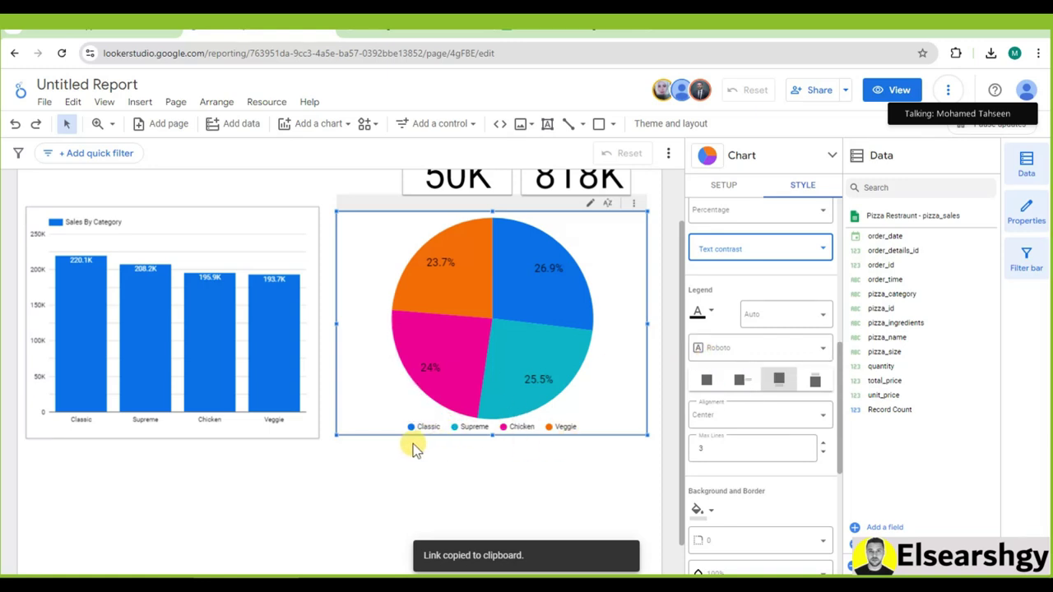
pyautogui.scroll(-2, 764, 449)
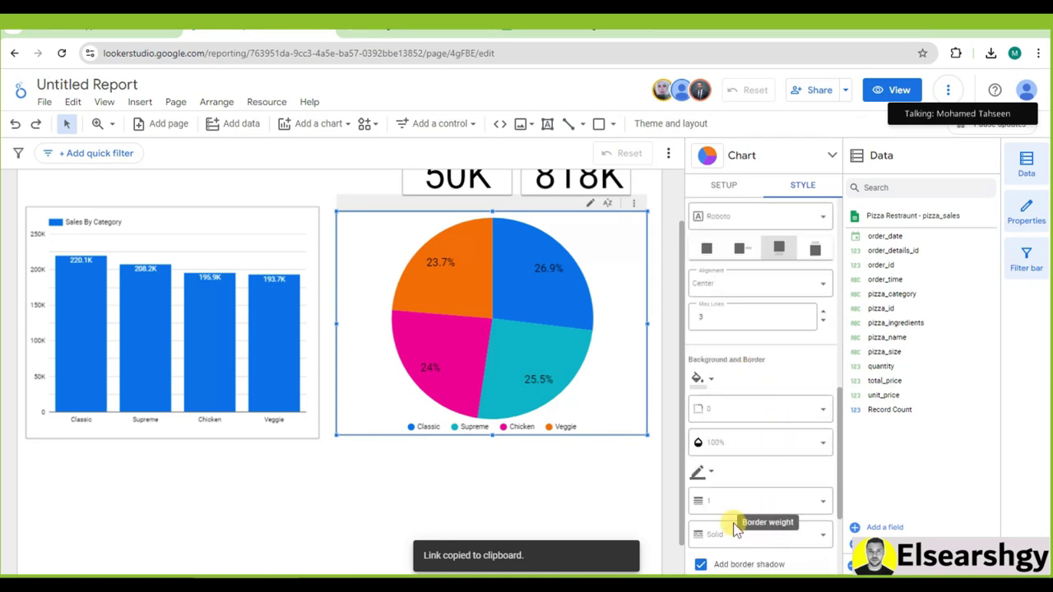
pyautogui.scroll(-1, 764, 531)
pyautogui.scroll(-1, 764, 545)
pyautogui.scroll(5, 761, 285)
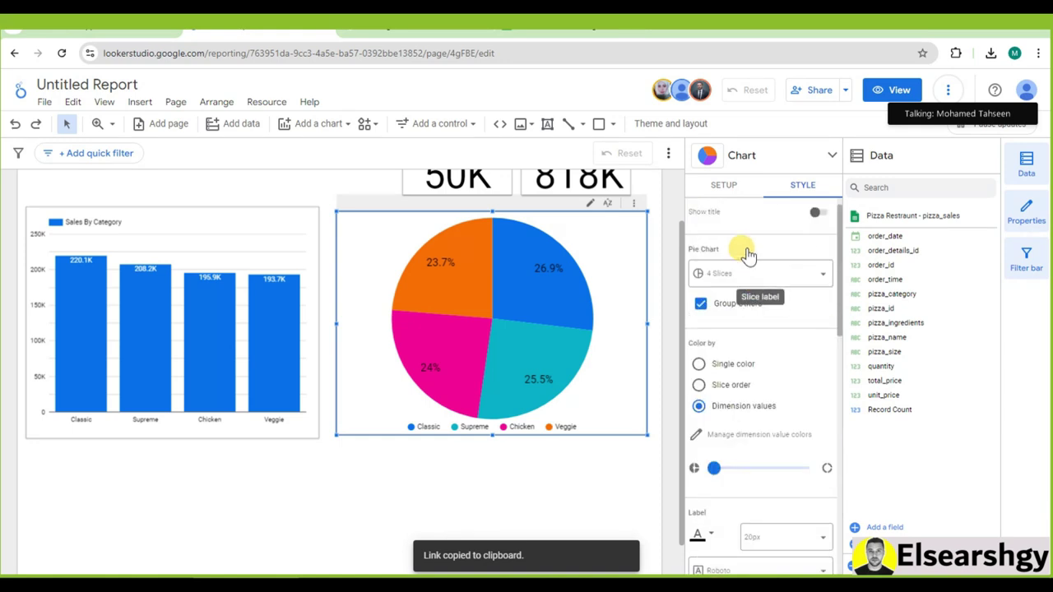
# Check the Date column's month values in the Pizza Restraunt Google Sheet and return to the Looker Studio report
pyautogui.click(728, 185)
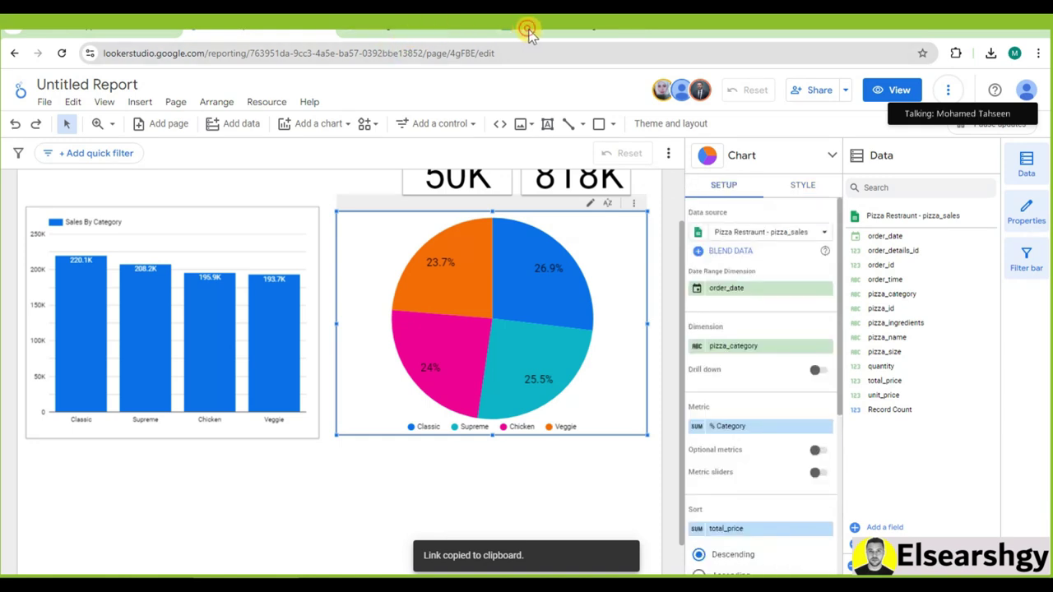
pyautogui.click(527, 30)
pyautogui.click(547, 241)
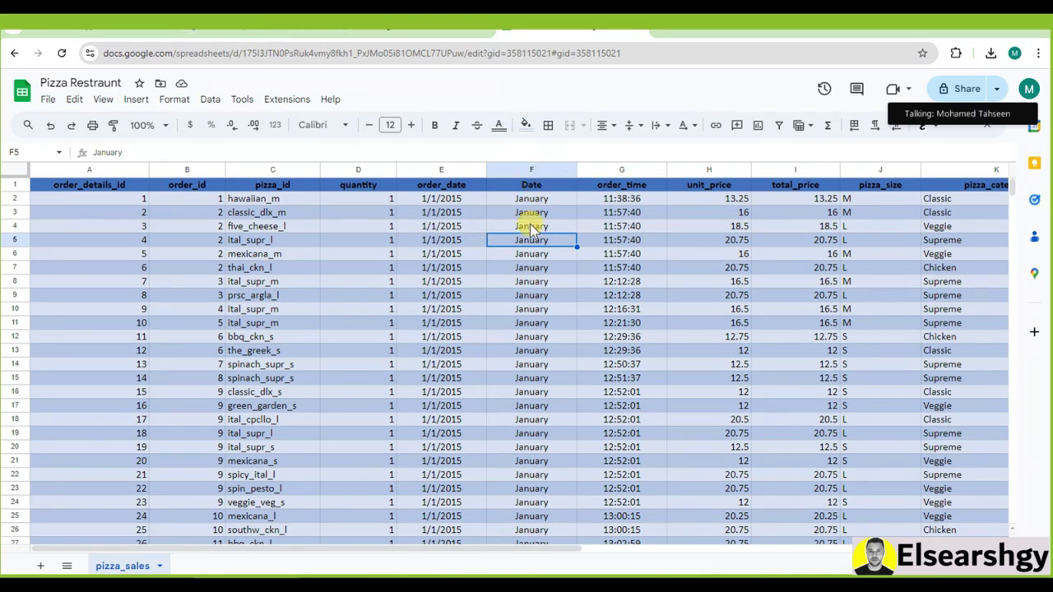
pyautogui.moveTo(531, 202); pyautogui.dragTo(524, 236)
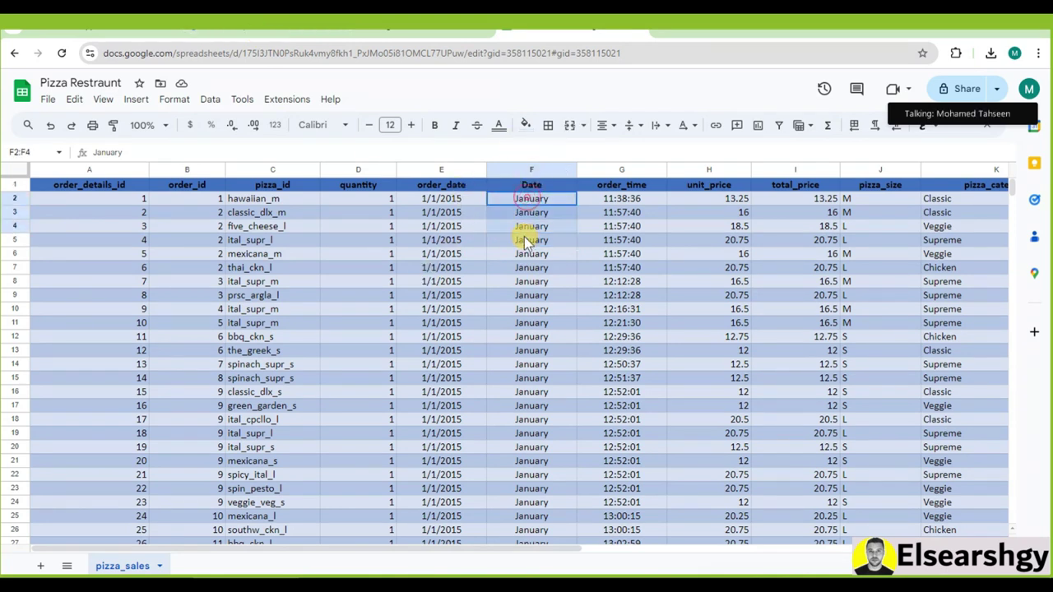
pyautogui.click(319, 35)
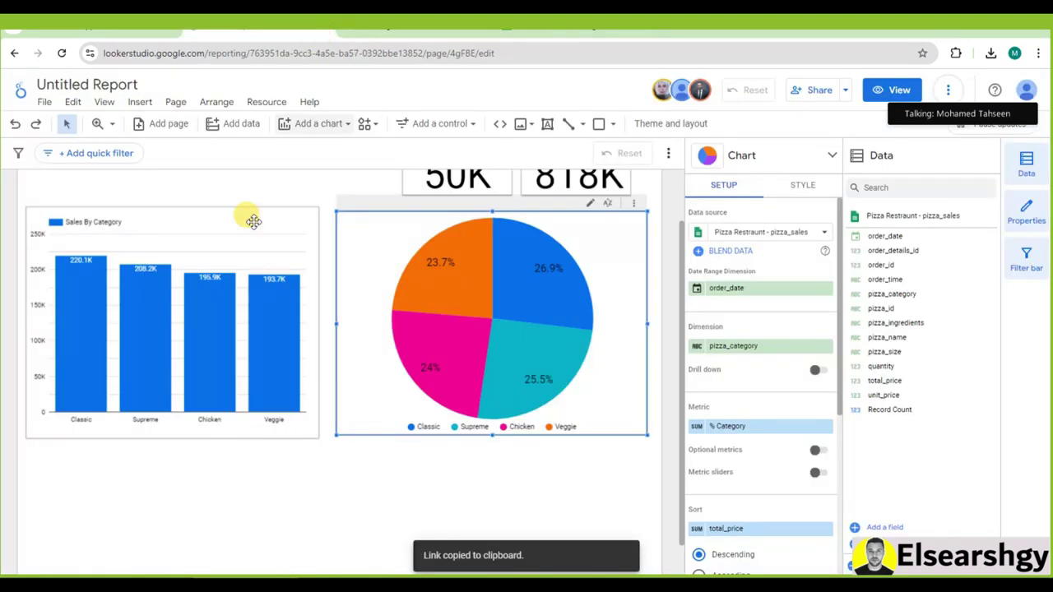
# Open the Pizza Restraunt - pizza_sales data source for editing and view its data freshness options without changing them
pyautogui.click(254, 102)
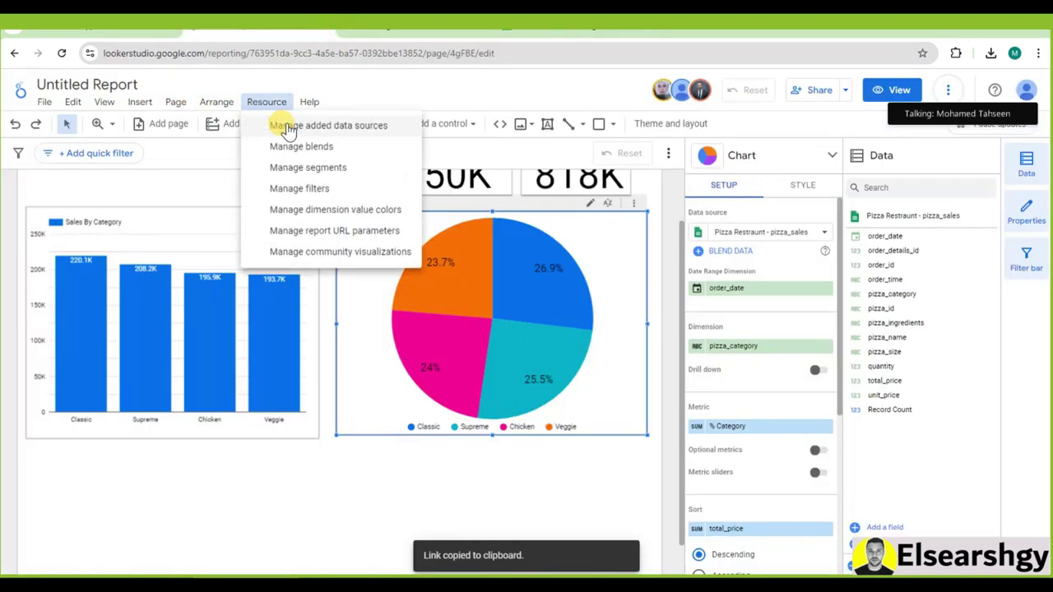
pyautogui.click(290, 129)
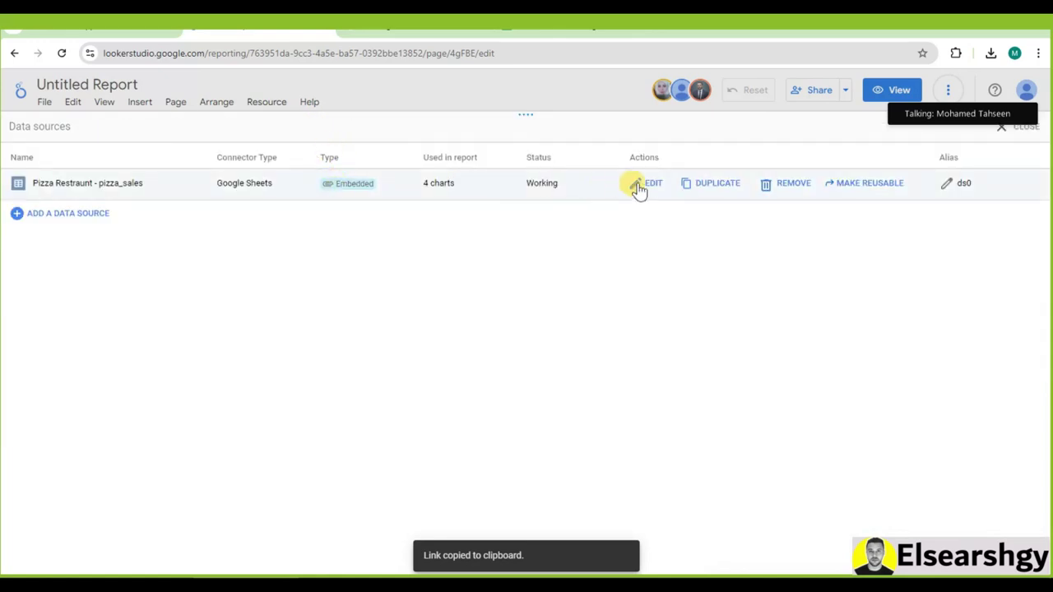
pyautogui.click(639, 187)
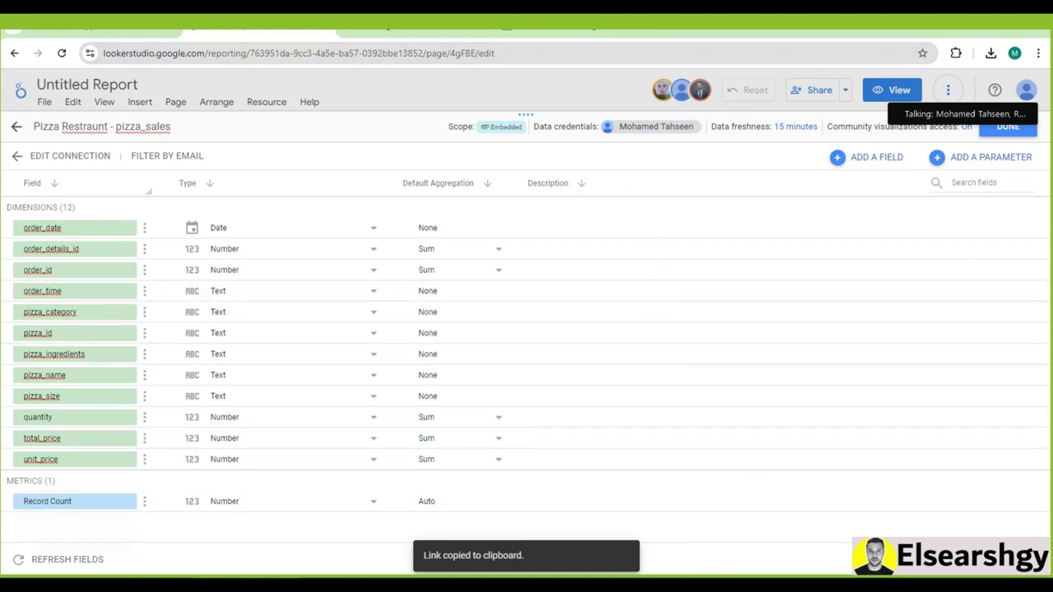
pyautogui.moveTo(237, 37)
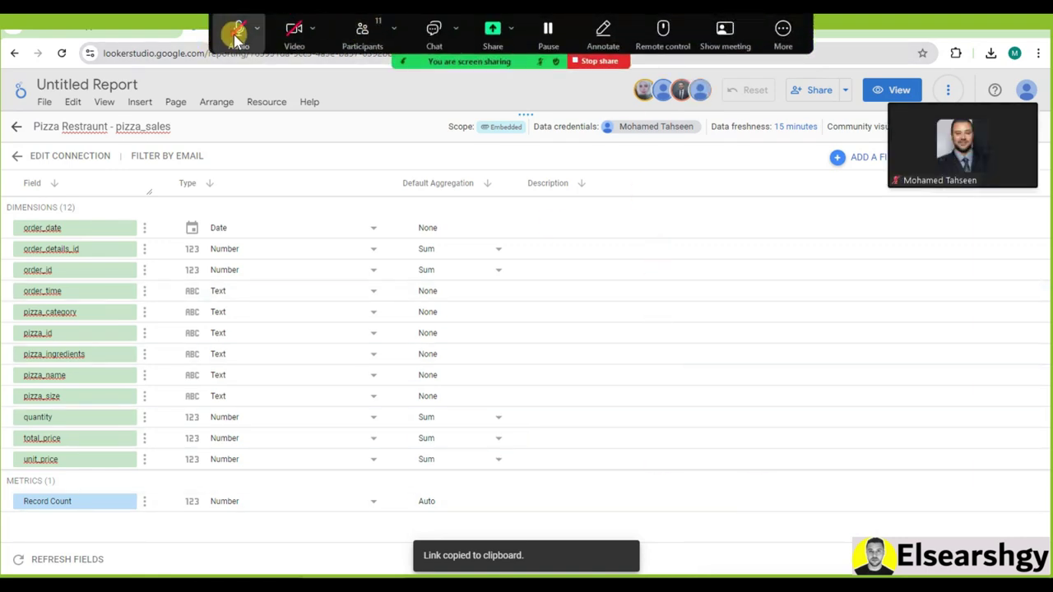
pyautogui.click(781, 134)
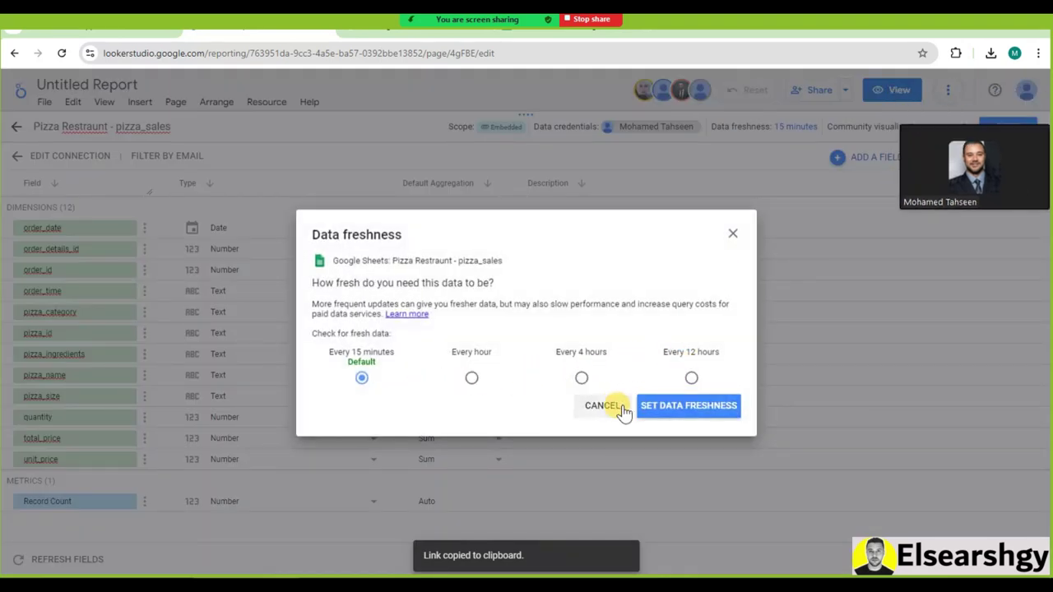
pyautogui.click(733, 234)
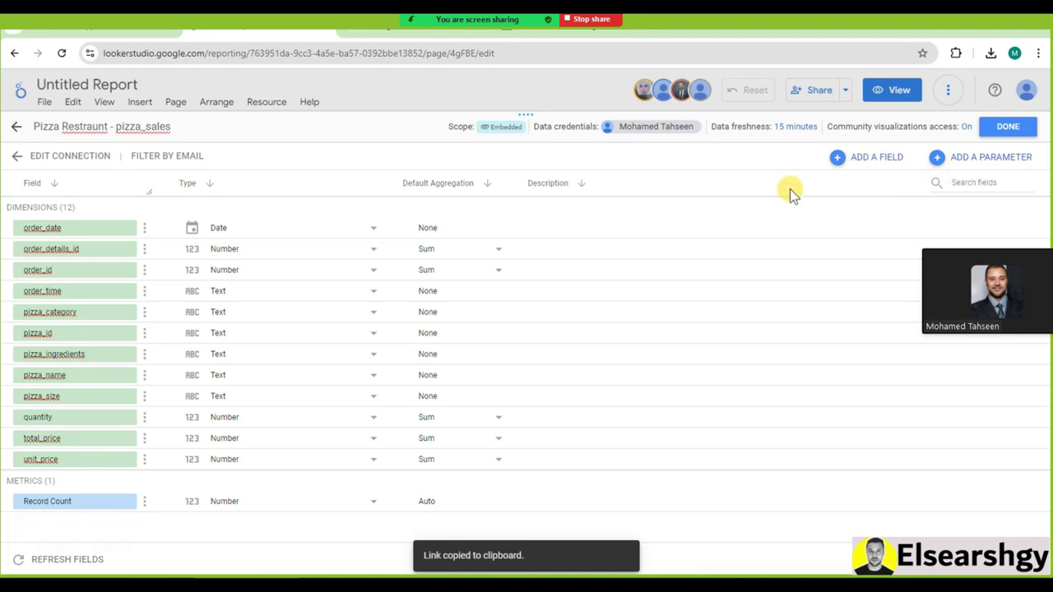
# Edit the data source's connection and reconnect it to the pizza_sales worksheet of the Pizza Restraunt spreadsheet
pyautogui.click(83, 156)
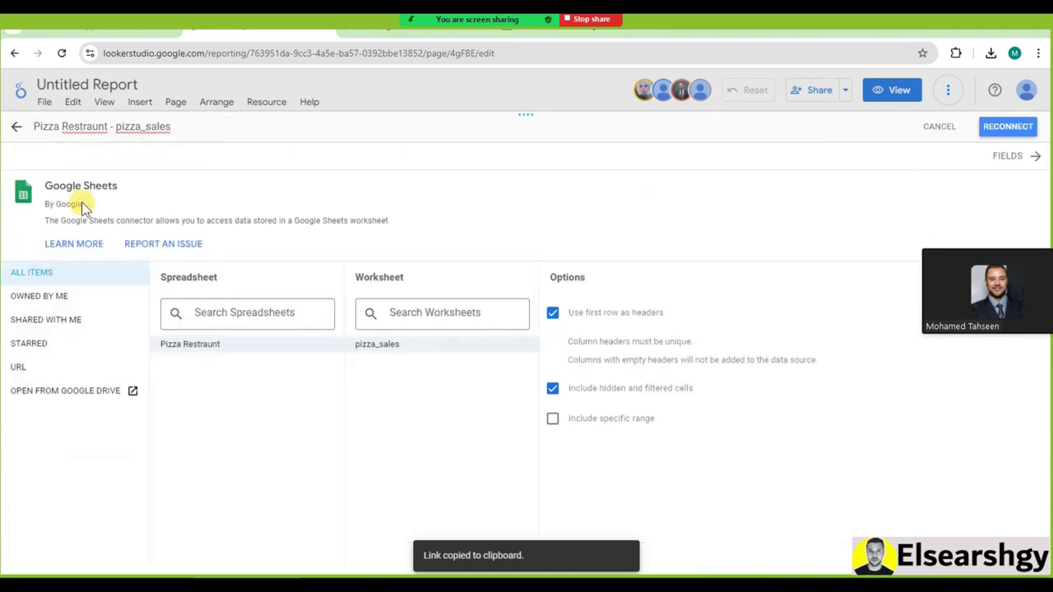
pyautogui.click(992, 130)
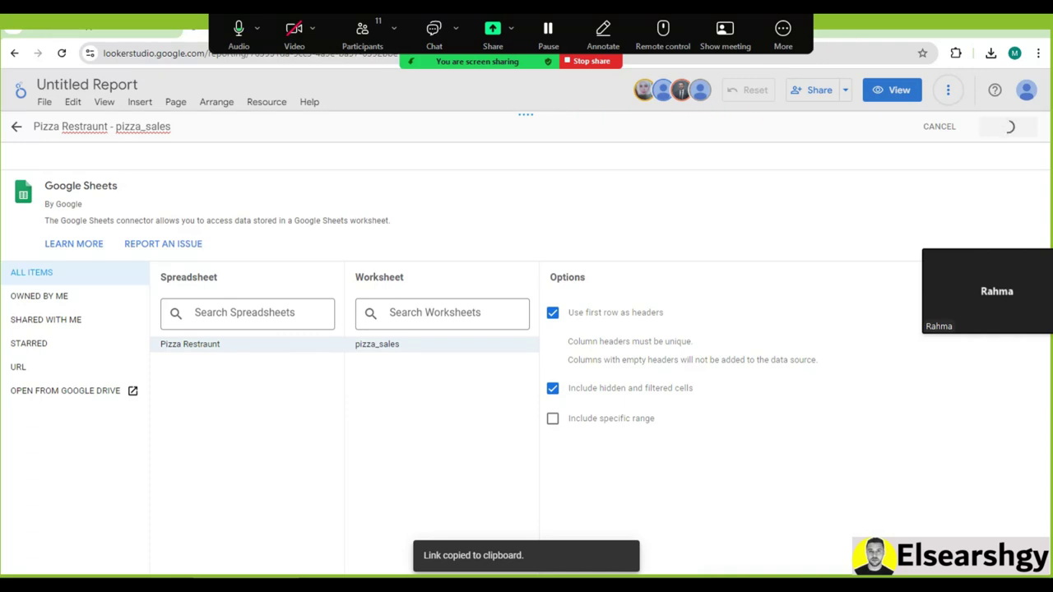
pyautogui.click(571, 205)
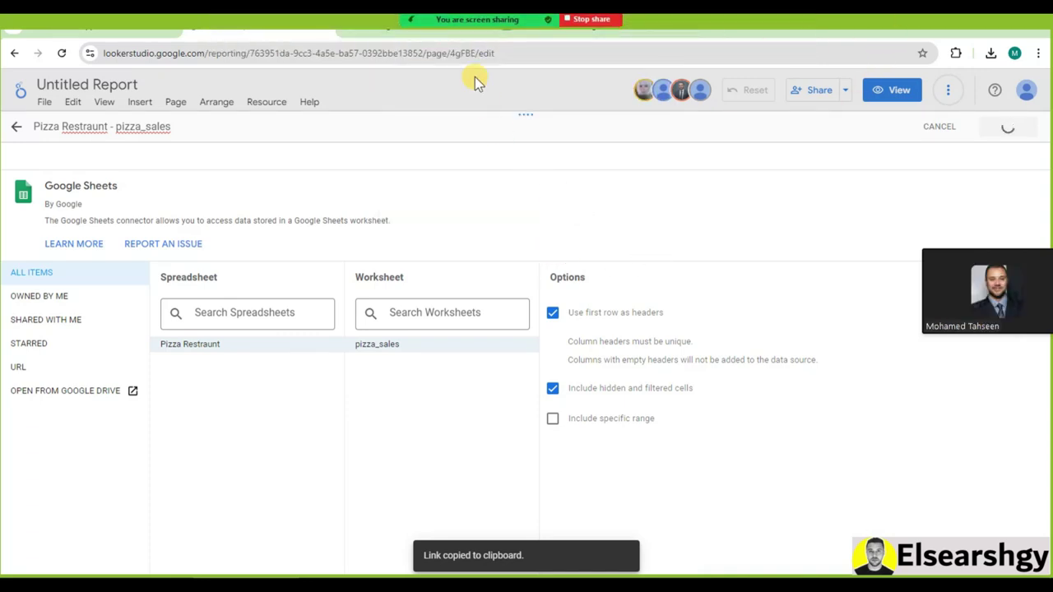
# Switch to the Pizza Restraunt Google Sheet and share it with anyone with the link as Viewer
pyautogui.click(545, 32)
pyautogui.click(549, 267)
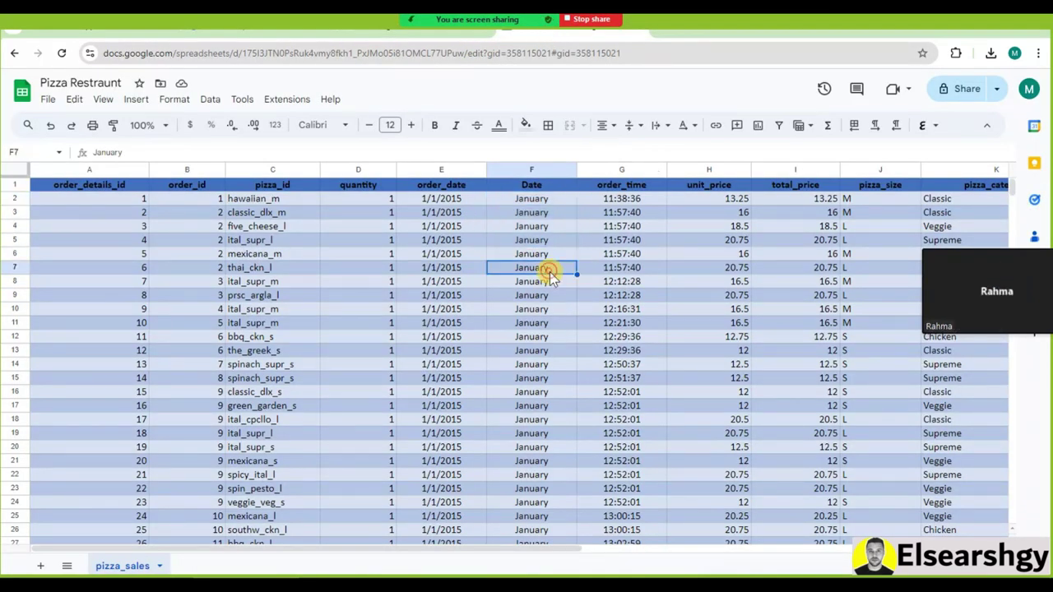
pyautogui.click(516, 225)
pyautogui.click(961, 92)
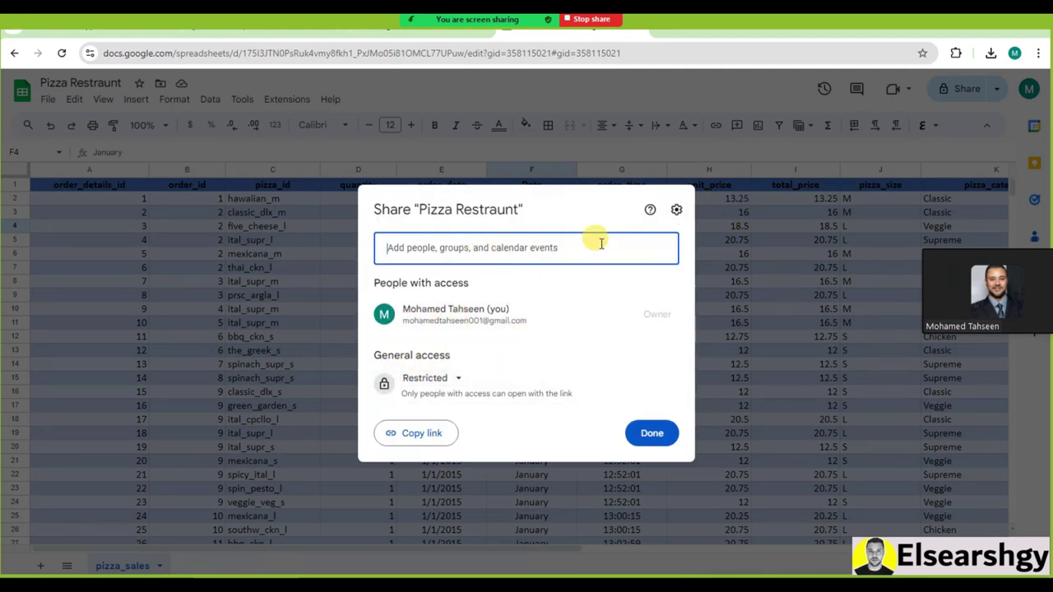
pyautogui.click(426, 380)
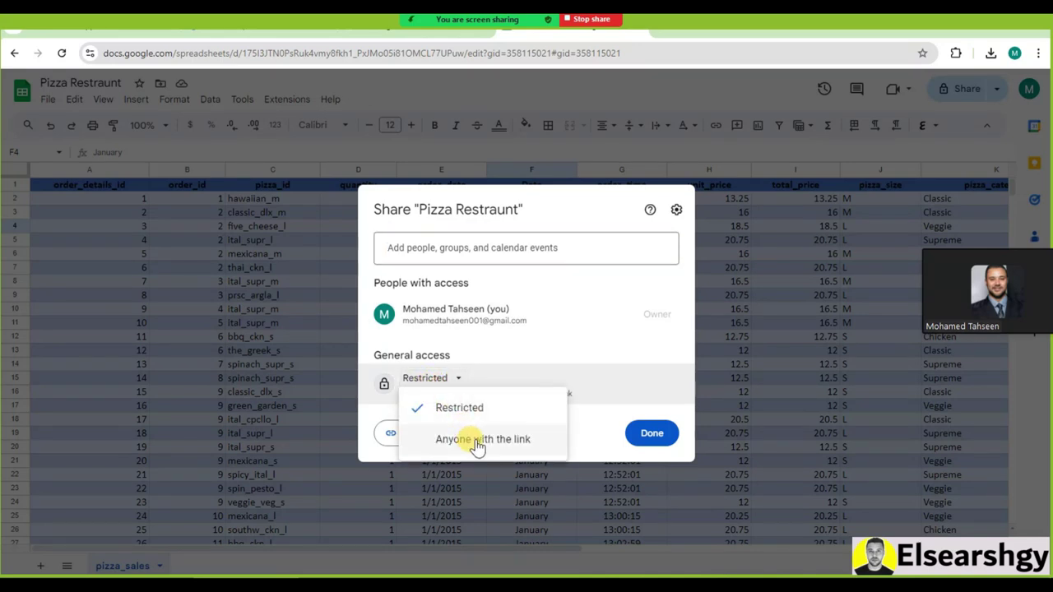
pyautogui.click(477, 441)
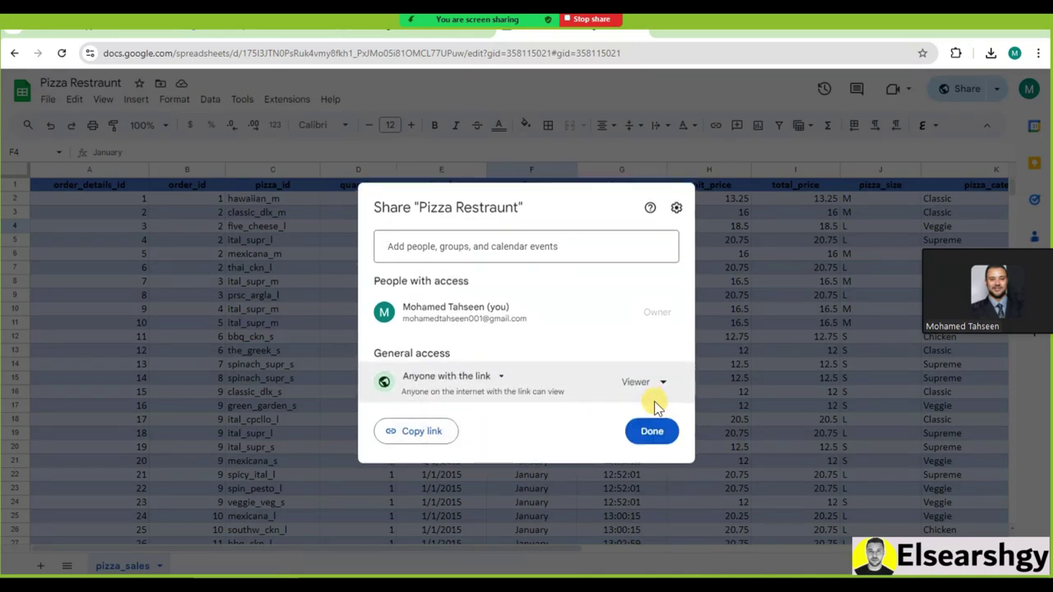
pyautogui.click(634, 384)
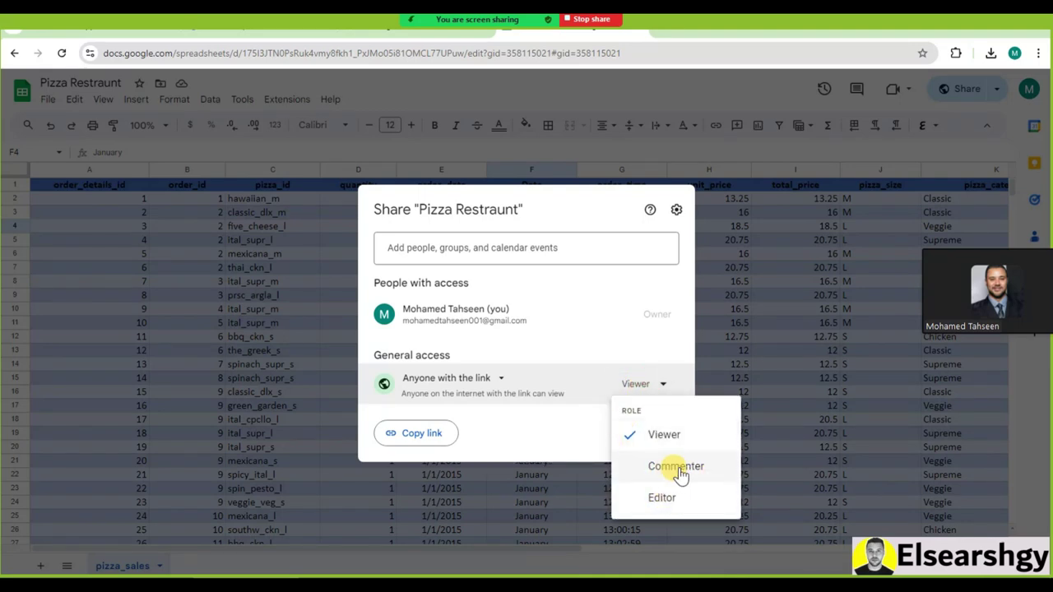
pyautogui.click(638, 352)
pyautogui.click(656, 433)
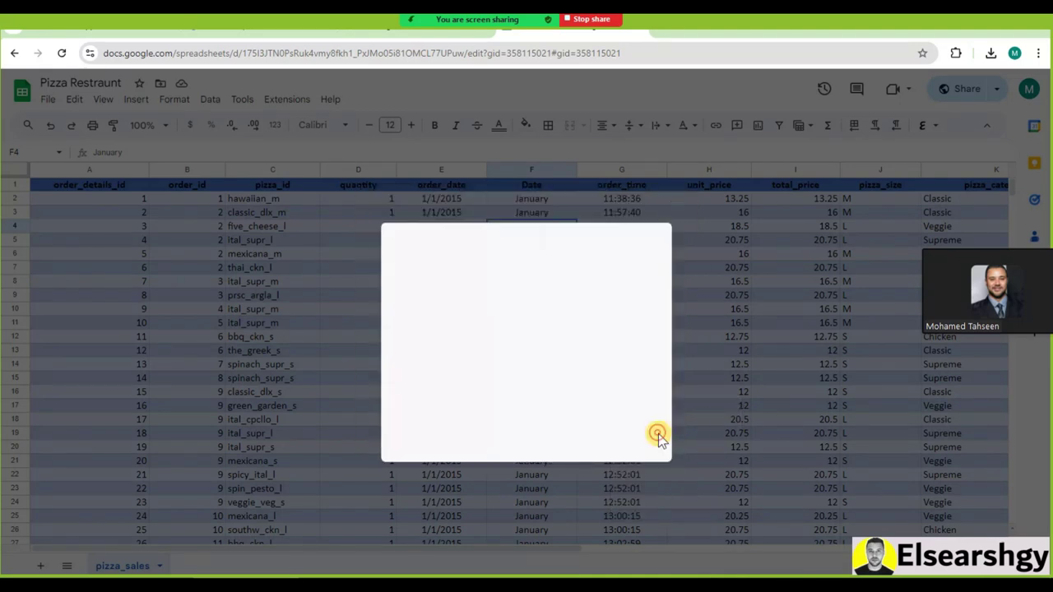
# Copy the Pizza Restraunt sheet's sharing link and reload the suspended WhatsApp Web page
pyautogui.click(963, 88)
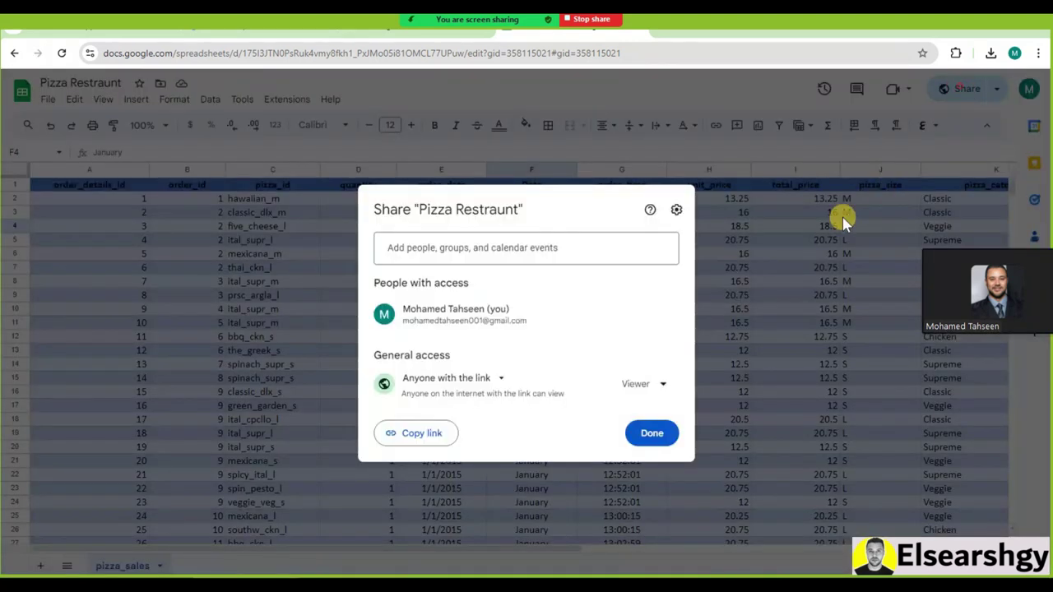
pyautogui.click(431, 428)
pyautogui.click(205, 30)
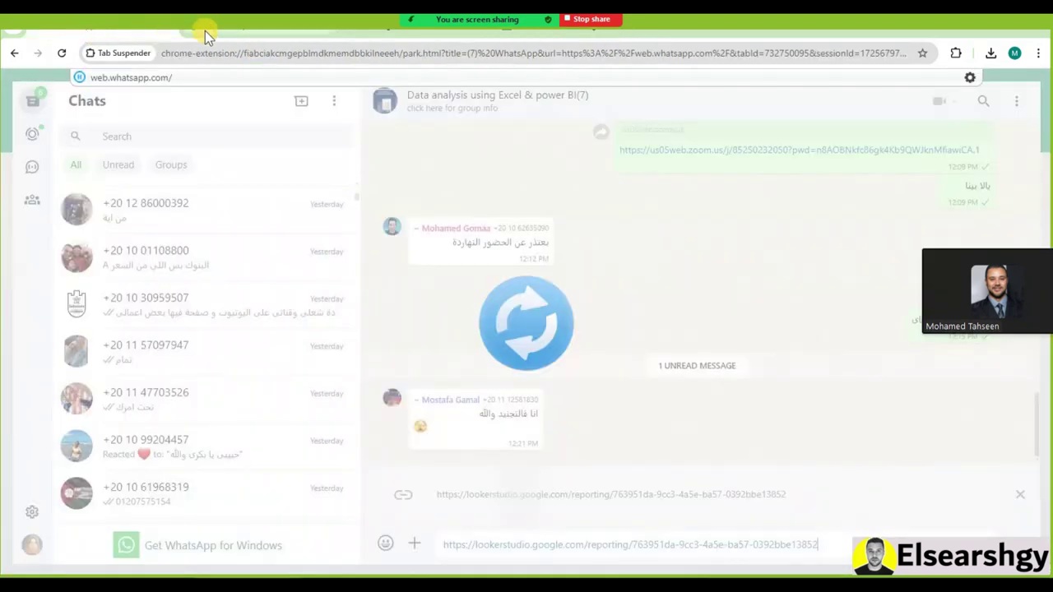
pyautogui.click(474, 345)
pyautogui.click(518, 35)
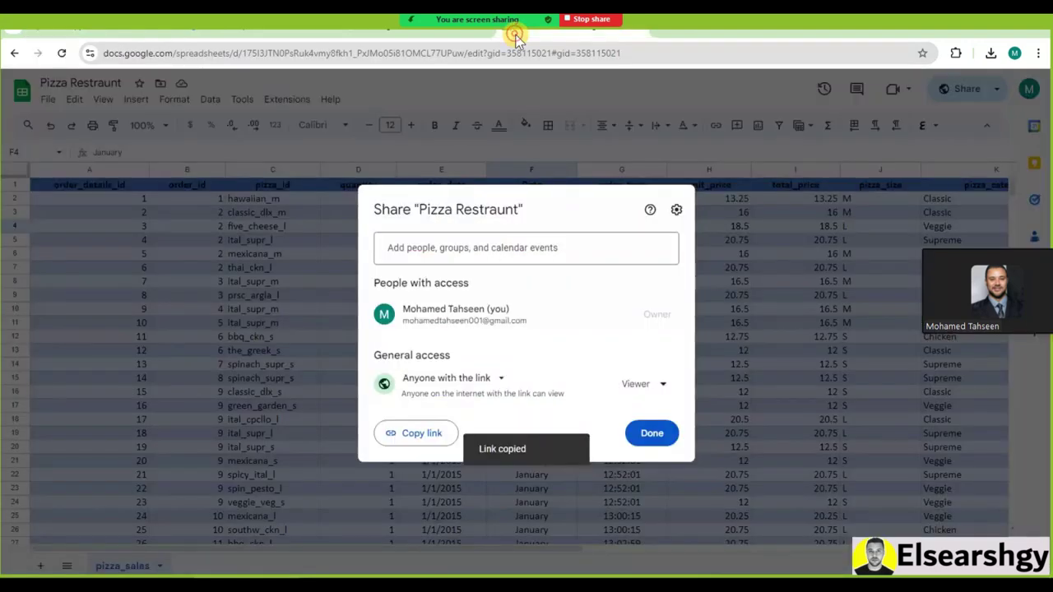
pyautogui.click(641, 433)
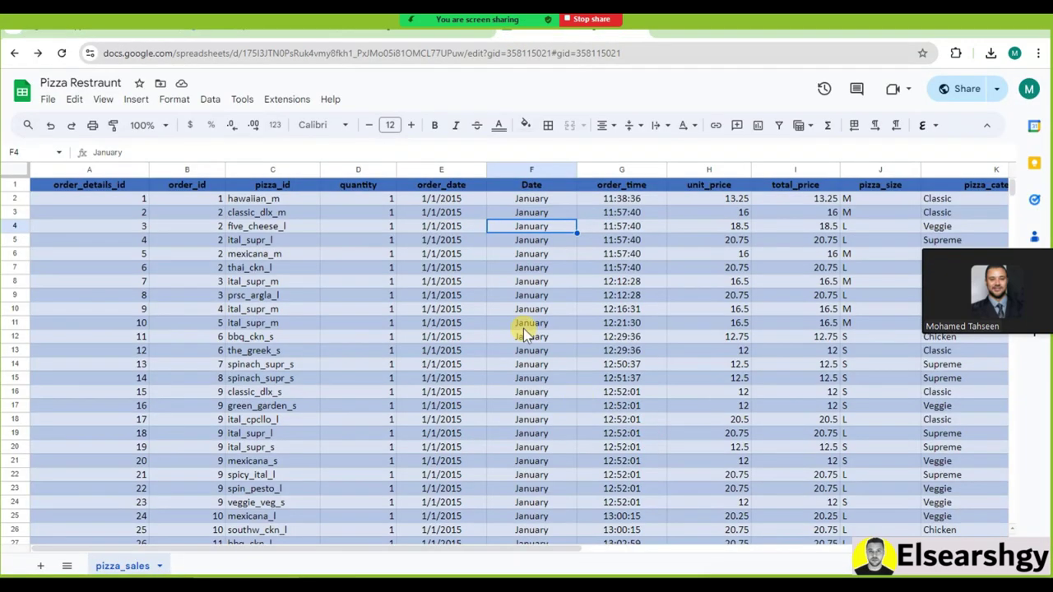
pyautogui.click(89, 30)
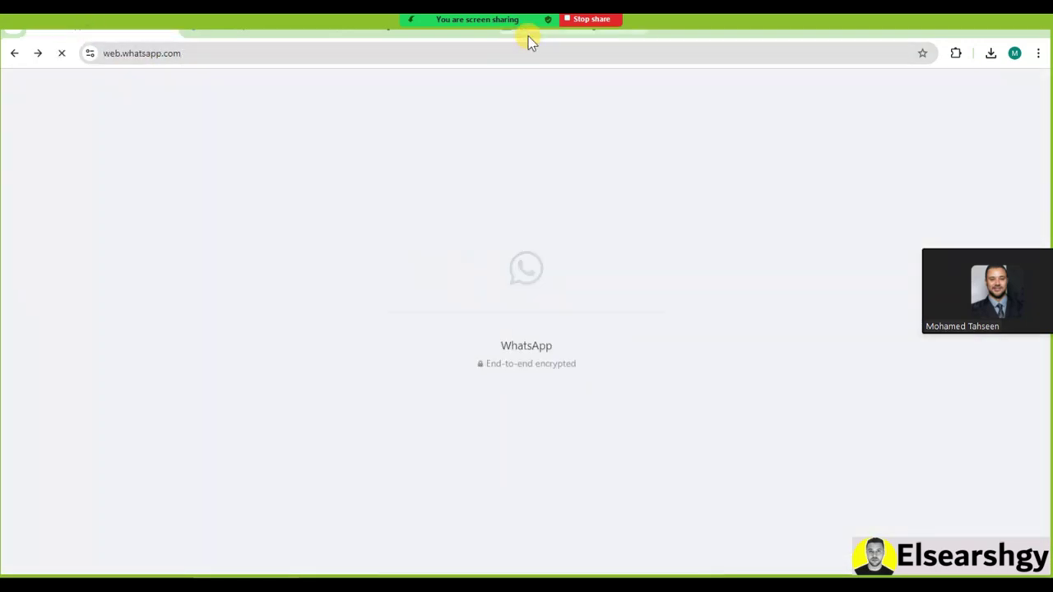
pyautogui.click(528, 37)
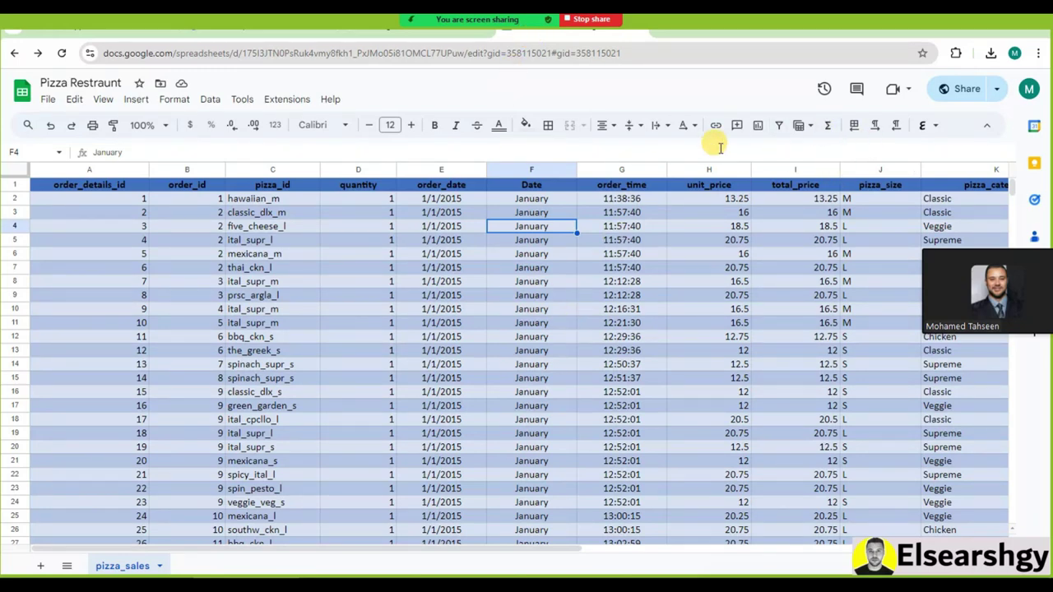
pyautogui.click(93, 31)
pyautogui.click(548, 33)
pyautogui.click(107, 36)
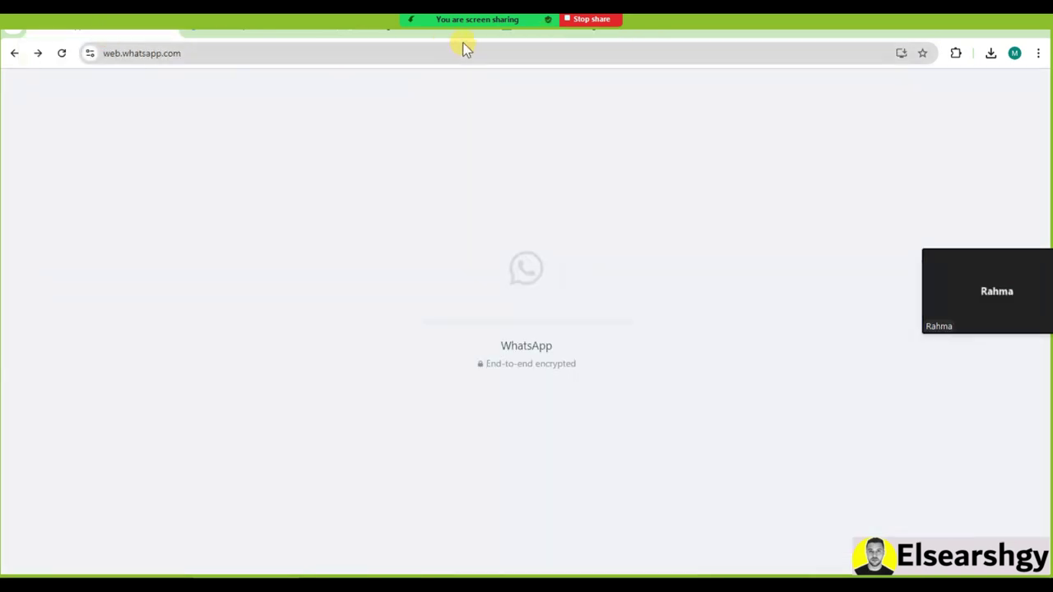
pyautogui.click(507, 33)
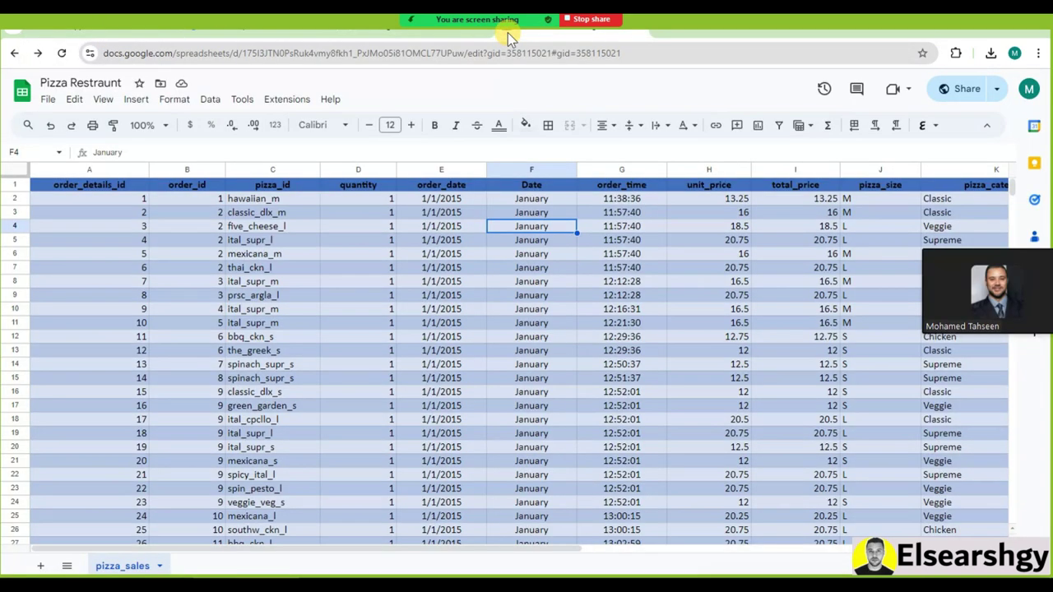
pyautogui.click(410, 34)
# Return to the Looker Studio report, apply the connection changes that add the Date field, and close the data source editor
pyautogui.click(271, 33)
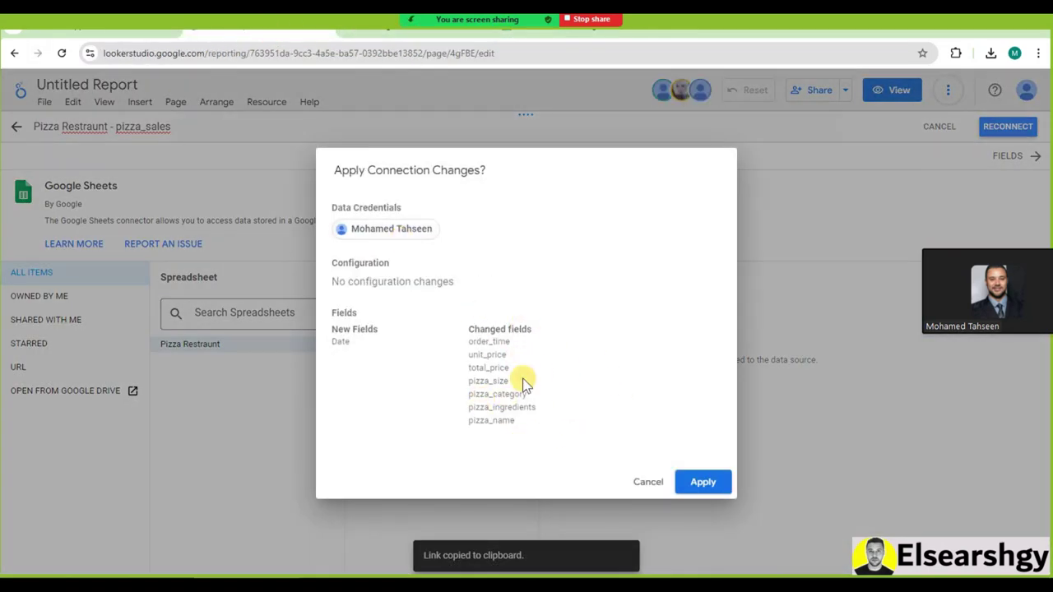
pyautogui.click(705, 482)
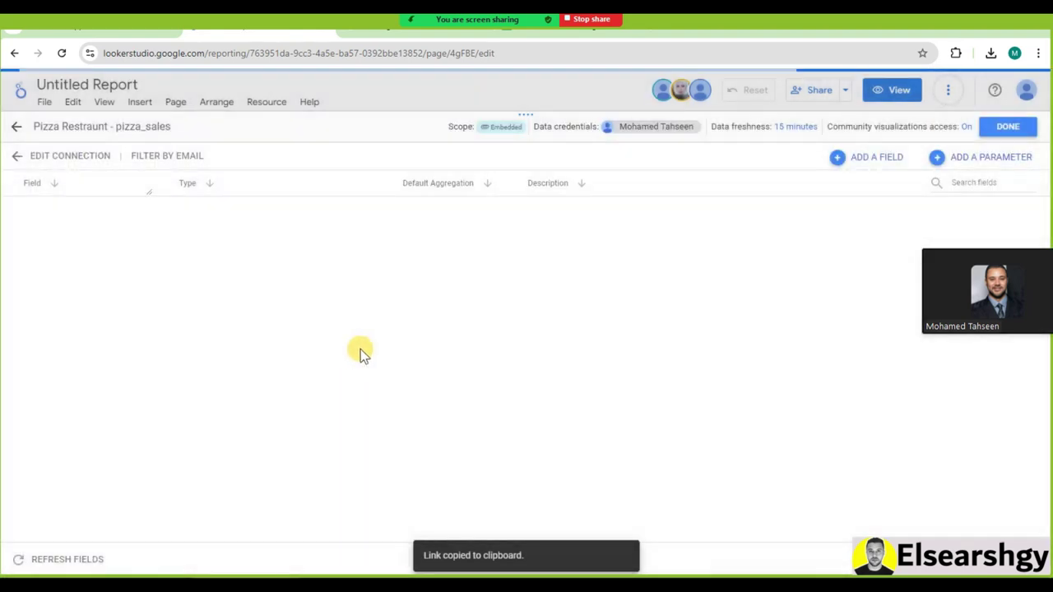
pyautogui.click(973, 132)
pyautogui.click(1020, 130)
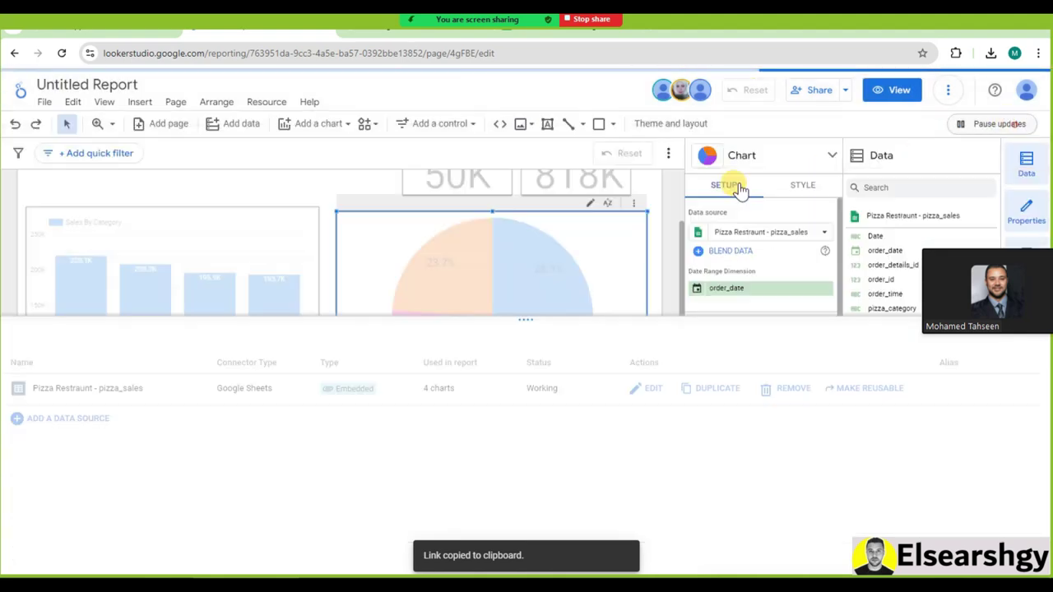
# Add a time series chart to the report below the Sales By Category bar chart
pyautogui.click(235, 481)
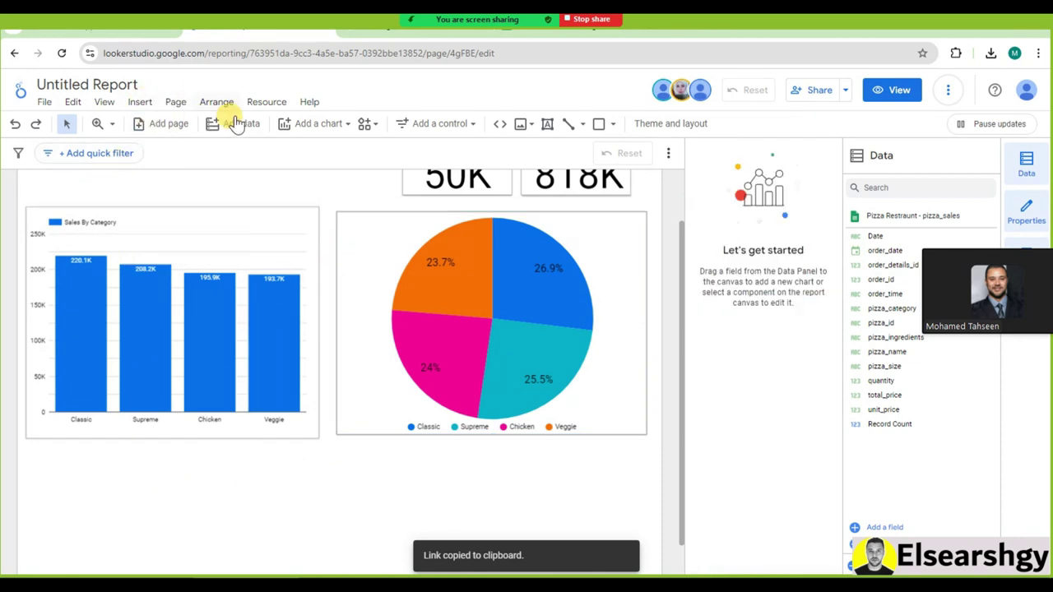
pyautogui.click(320, 125)
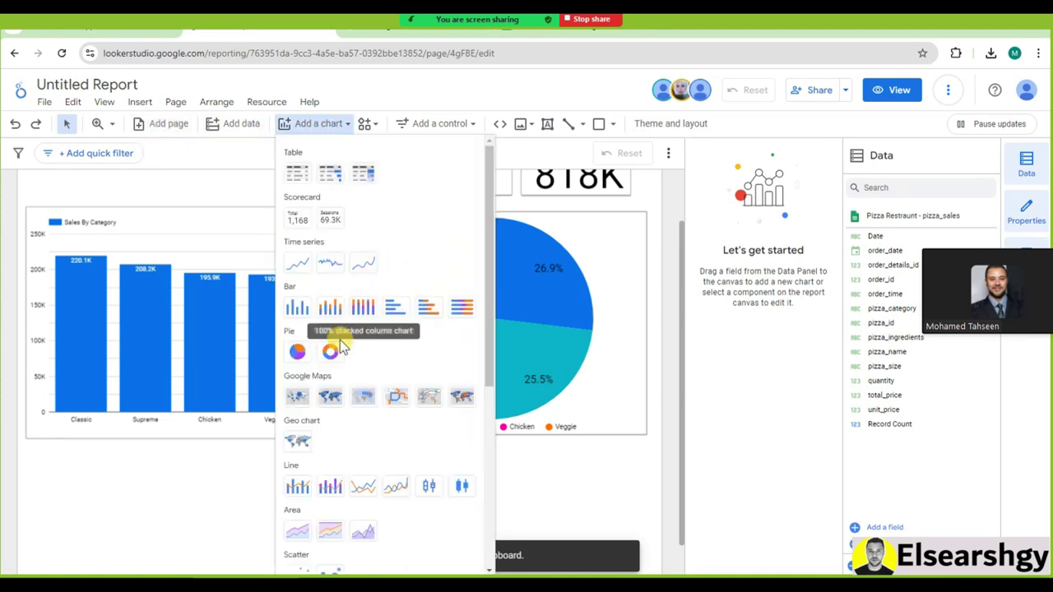
pyautogui.click(298, 262)
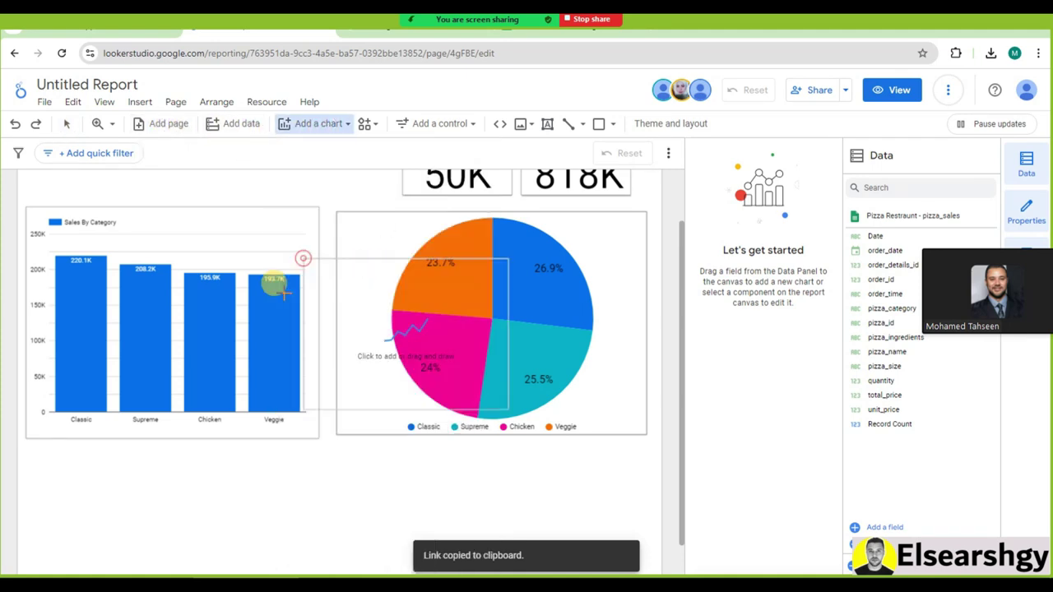
pyautogui.click(21, 454)
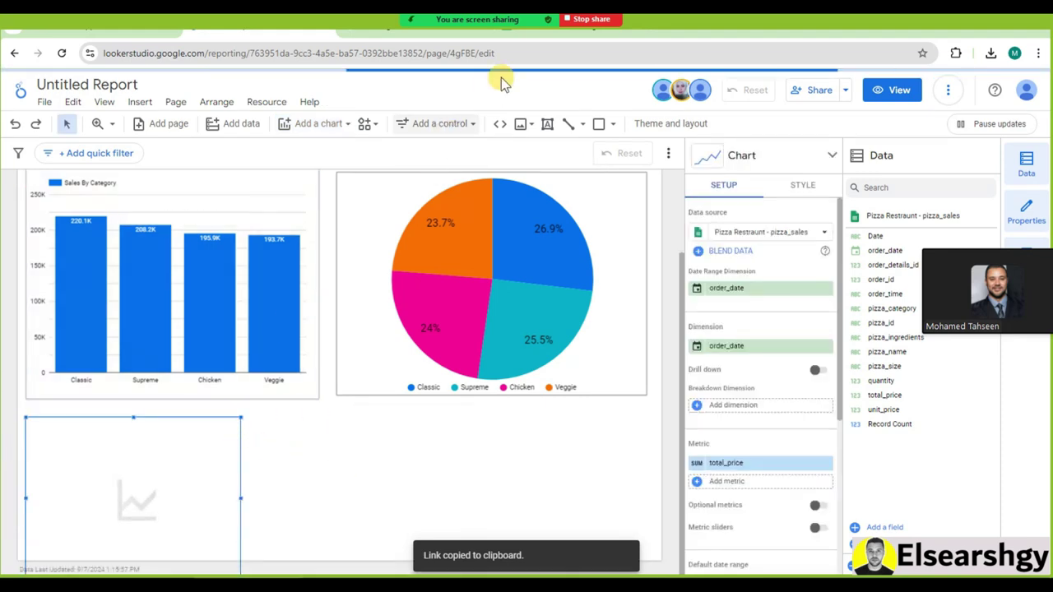
# Switch to WhatsApp Web and open the "Data analysis using Excel & power BI(7)" group chat
pyautogui.click(521, 33)
pyautogui.click(132, 35)
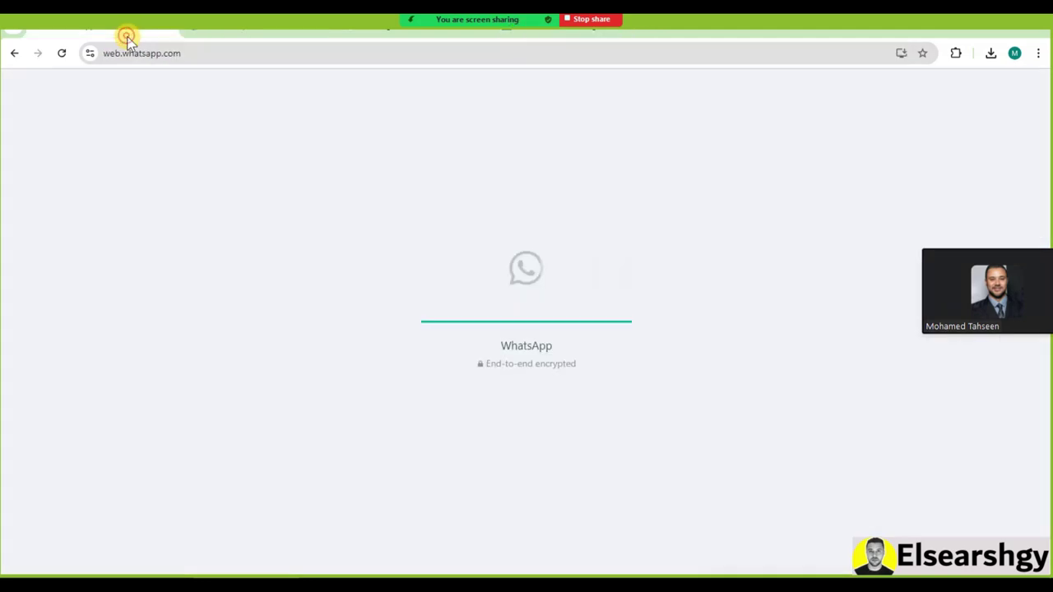
pyautogui.scroll(-3, 153, 312)
pyautogui.scroll(-1, 152, 312)
pyautogui.scroll(2, 145, 305)
pyautogui.scroll(-4, 137, 282)
pyautogui.scroll(2, 145, 322)
pyautogui.scroll(5, 206, 350)
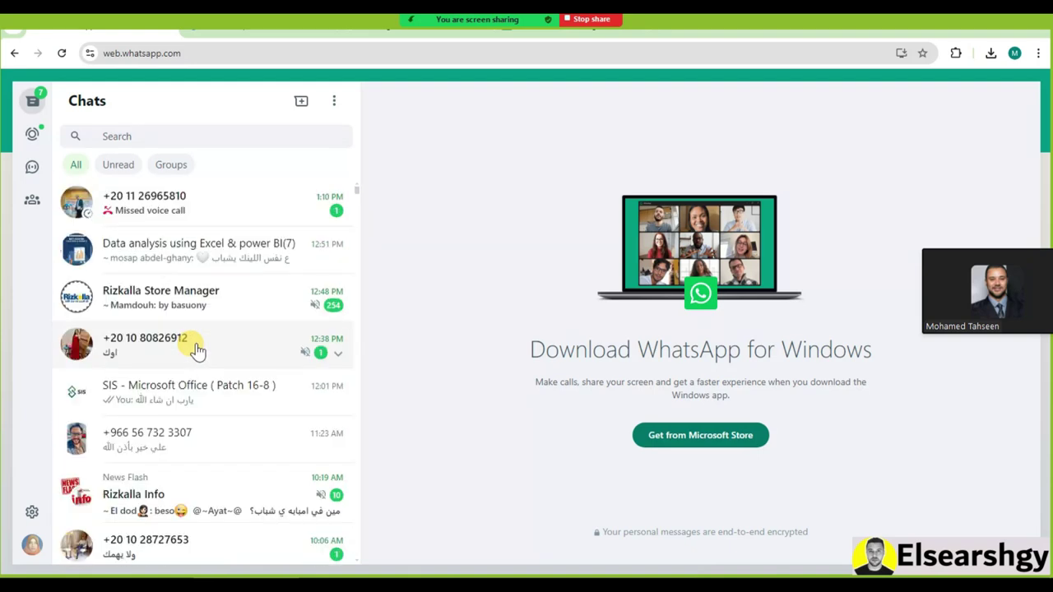
pyautogui.click(169, 257)
pyautogui.scroll(-5, 176, 357)
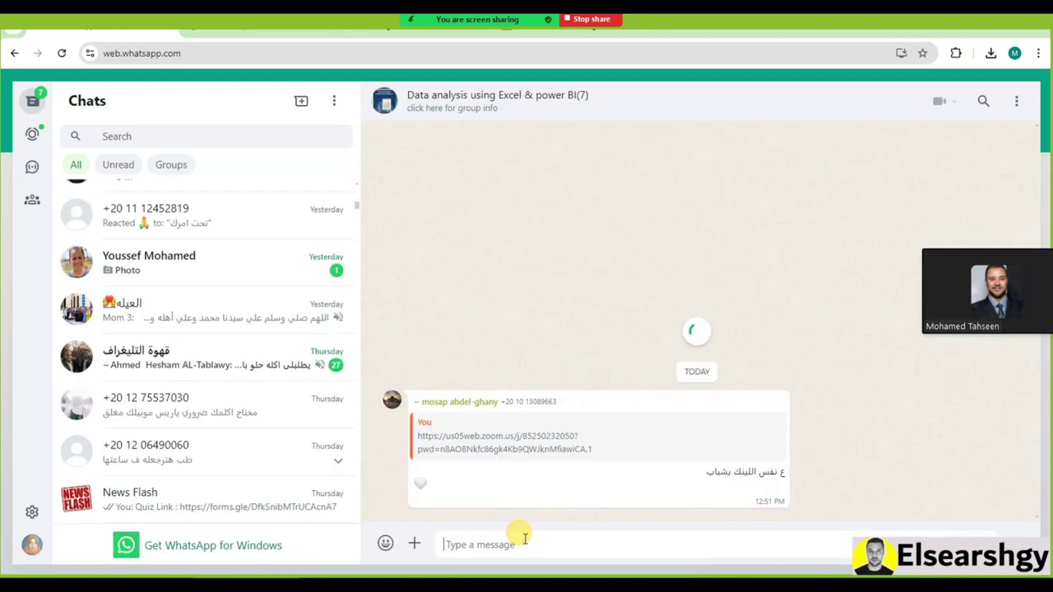
# Send the copied Pizza Restraunt Google Sheet sharing link to the group chat
pyautogui.hotkey('ctrl', 'v')
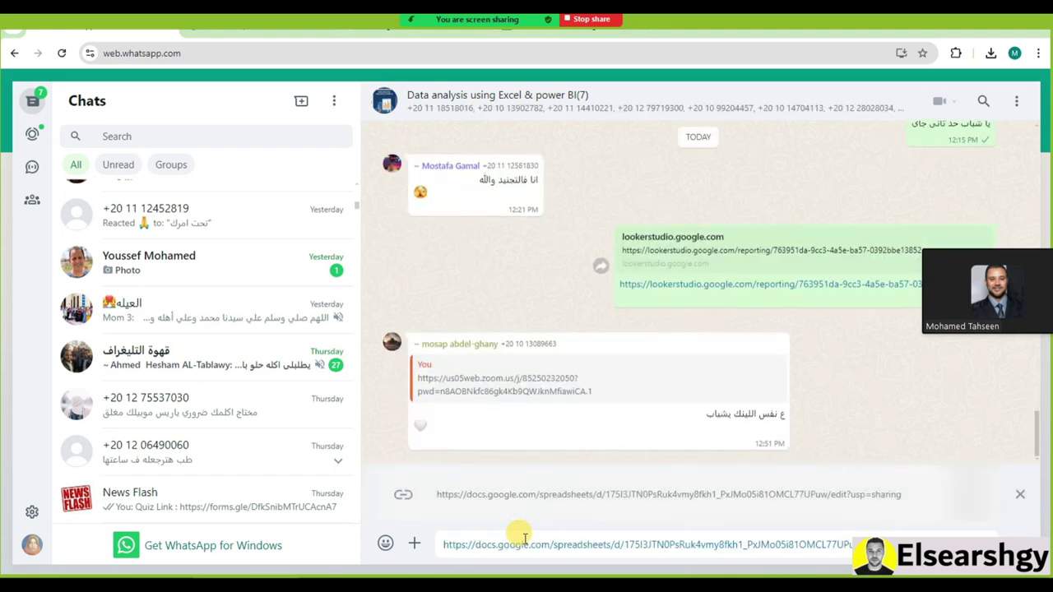
pyautogui.press('Return')
pyautogui.scroll(3, 301, 412)
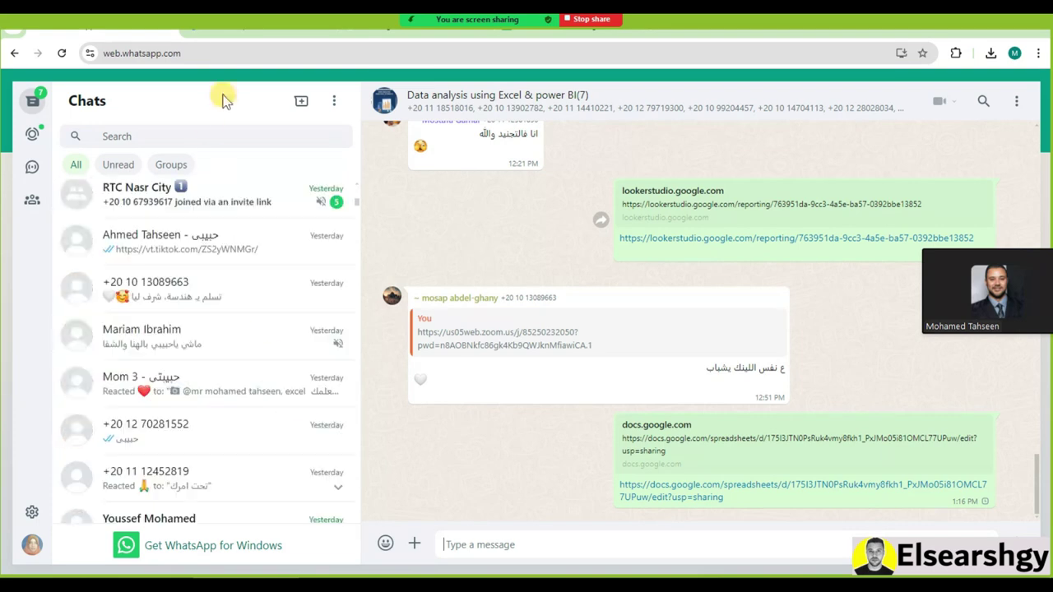
# Return to the Looker Studio report and replace the time series chart's order_date dimension with the Date field
pyautogui.click(232, 37)
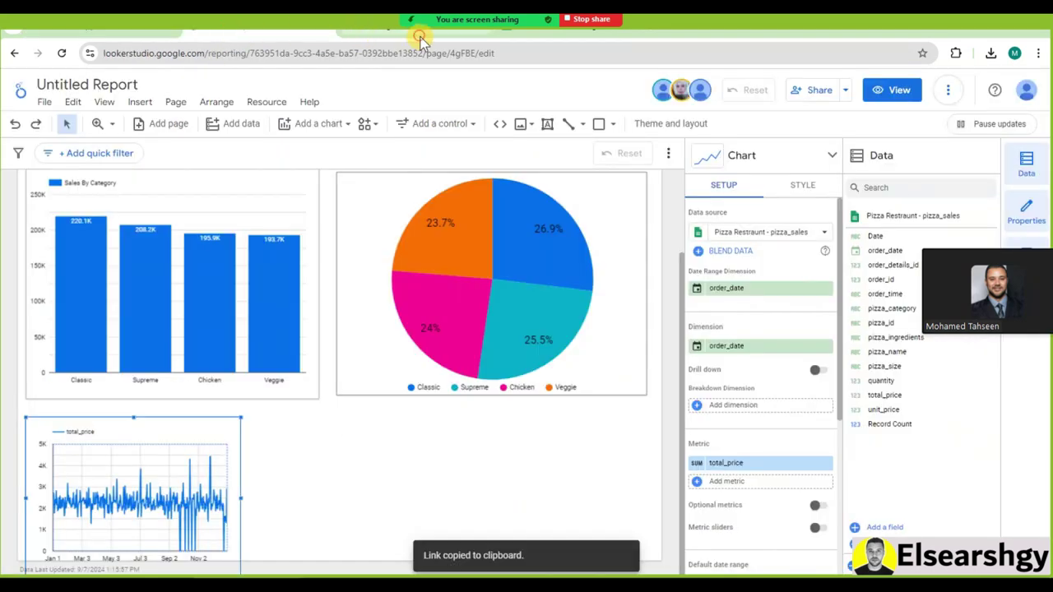
pyautogui.click(420, 36)
pyautogui.click(254, 41)
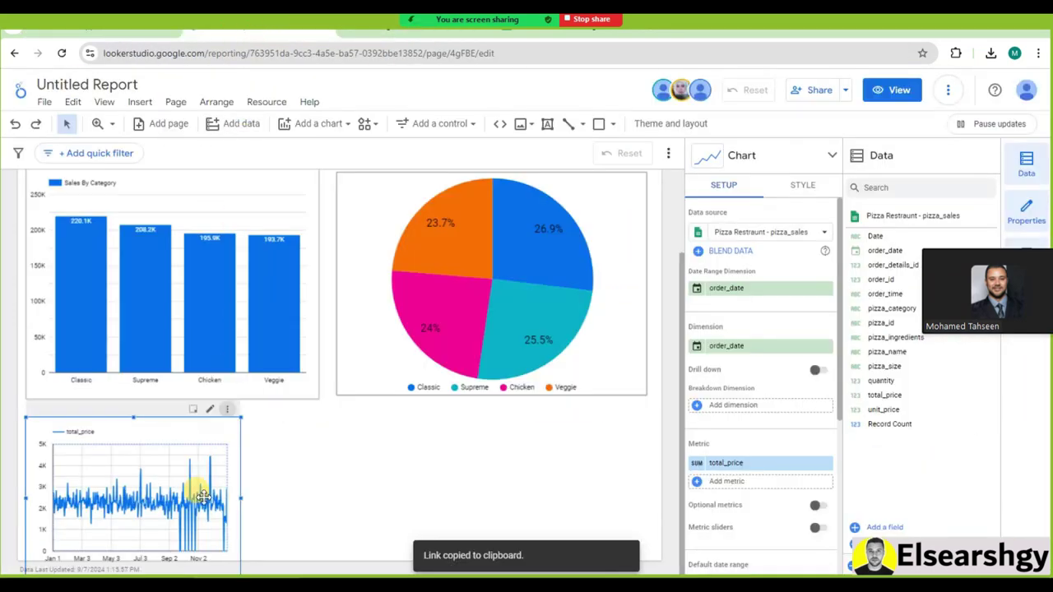
pyautogui.click(231, 431)
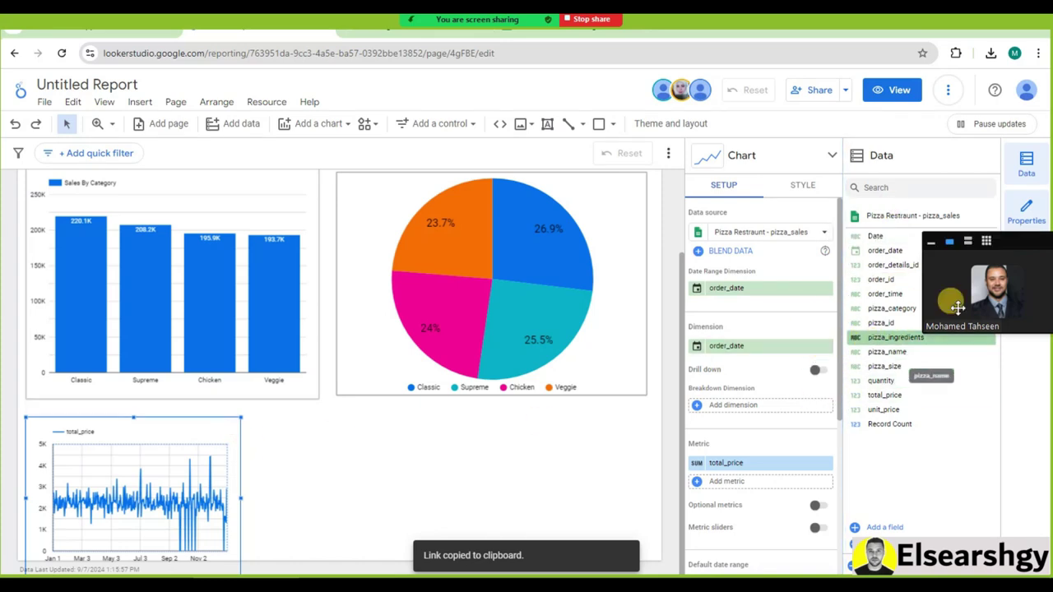
pyautogui.moveTo(889, 238); pyautogui.dragTo(742, 352)
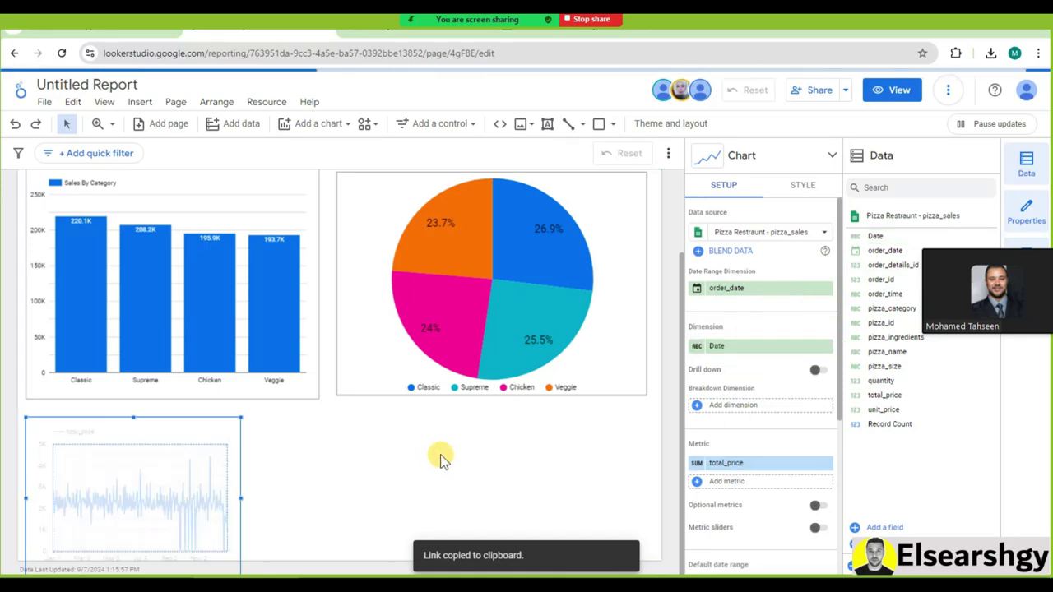
# Resize the time series chart to the bar chart's width, fit its height above the page's lower edge, and set its date range dimension to Date
pyautogui.click(241, 494)
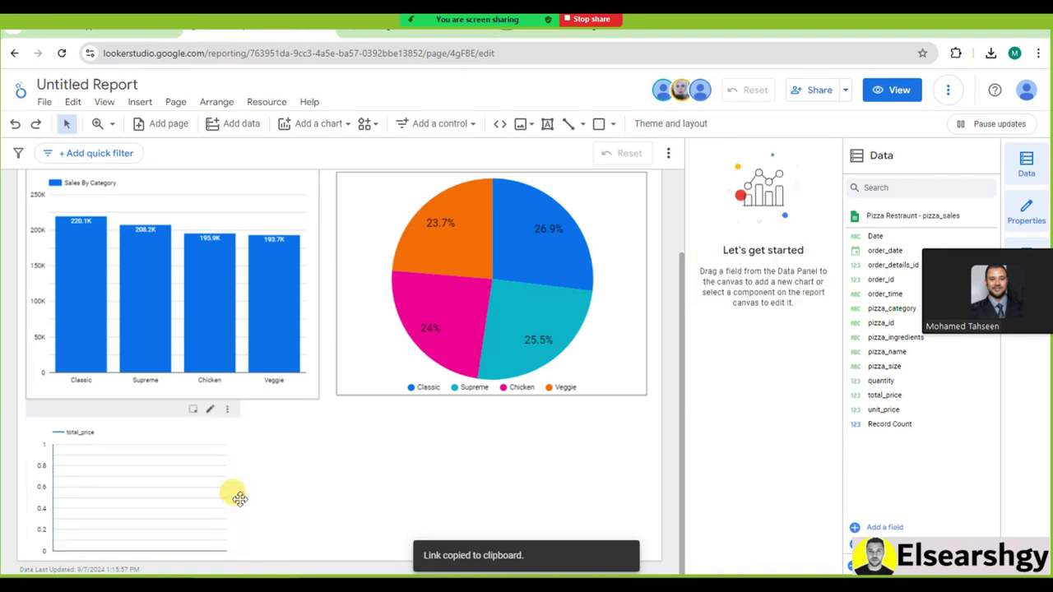
pyautogui.click(244, 499)
pyautogui.moveTo(239, 497); pyautogui.dragTo(320, 498)
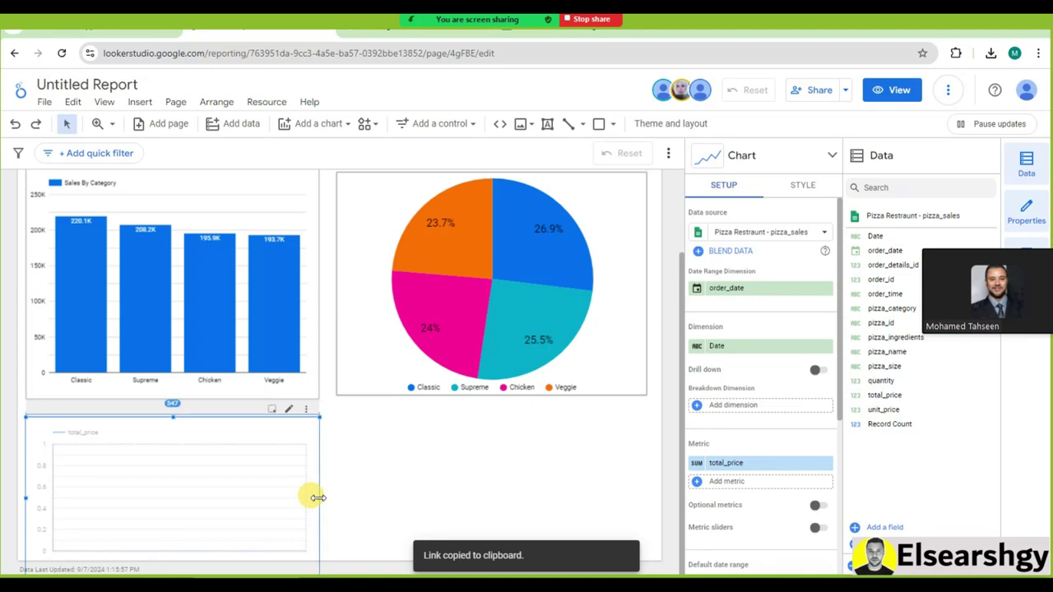
pyautogui.scroll(-1, 329, 494)
pyautogui.moveTo(175, 564); pyautogui.dragTo(174, 534)
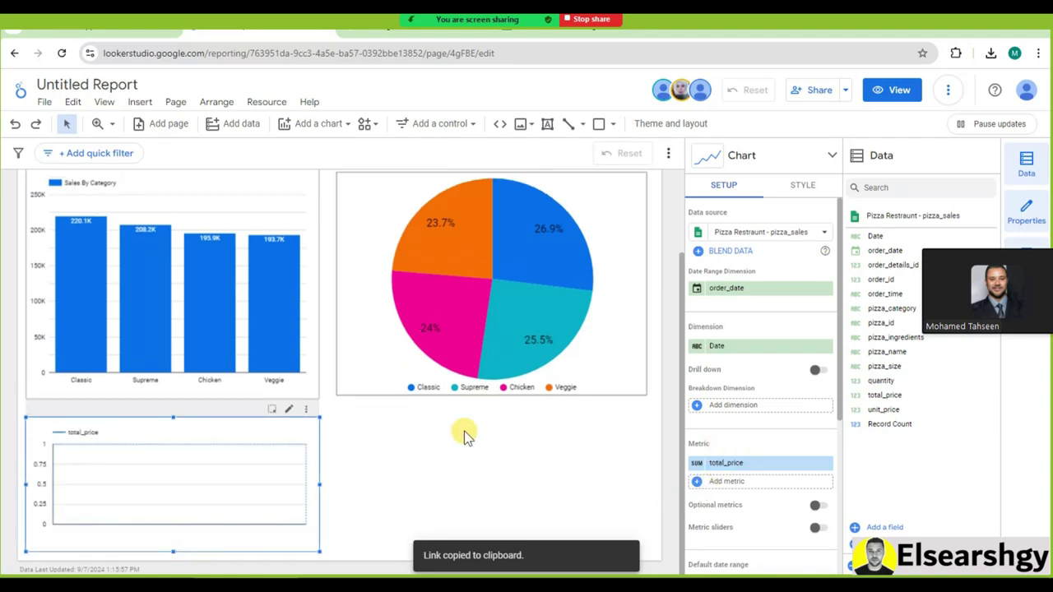
pyautogui.moveTo(764, 353); pyautogui.dragTo(748, 296)
pyautogui.moveTo(179, 420); pyautogui.dragTo(174, 411)
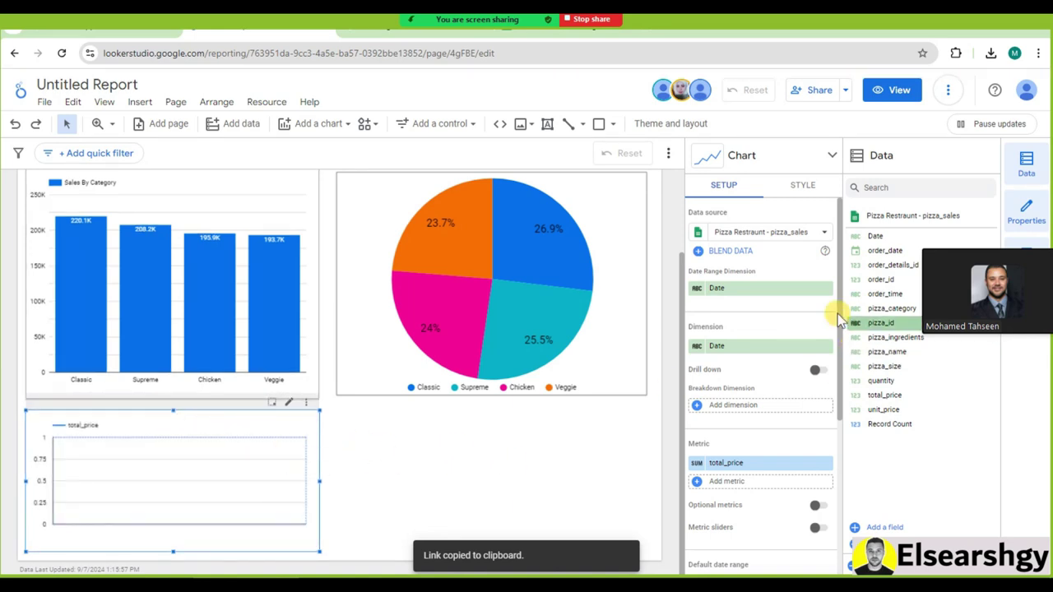
# Add quantity as a second metric of the time series chart, and clear and reassign Date as its date range dimension
pyautogui.click(824, 288)
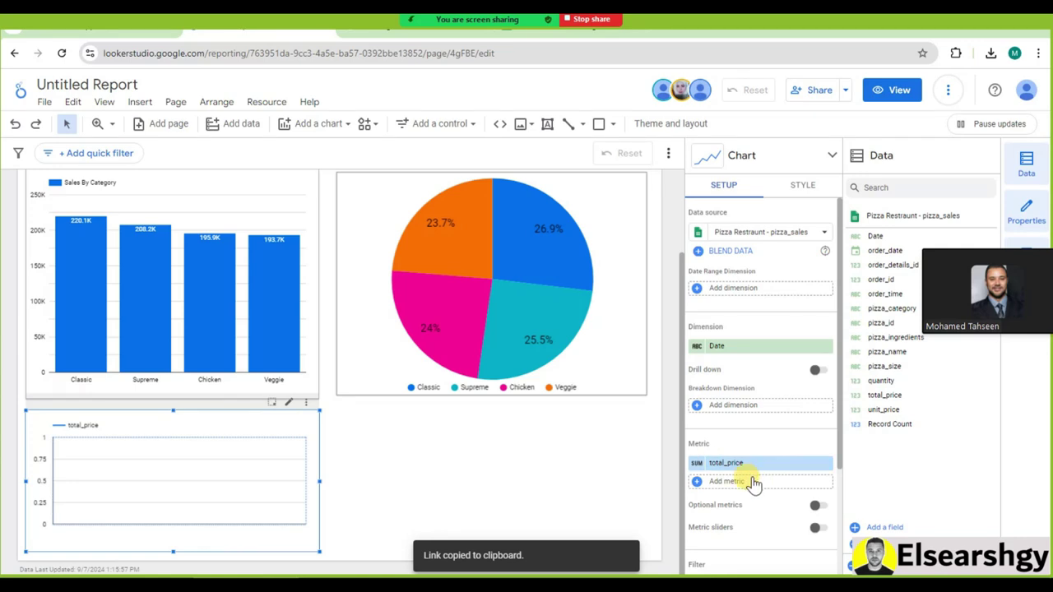
pyautogui.moveTo(882, 380); pyautogui.dragTo(761, 483)
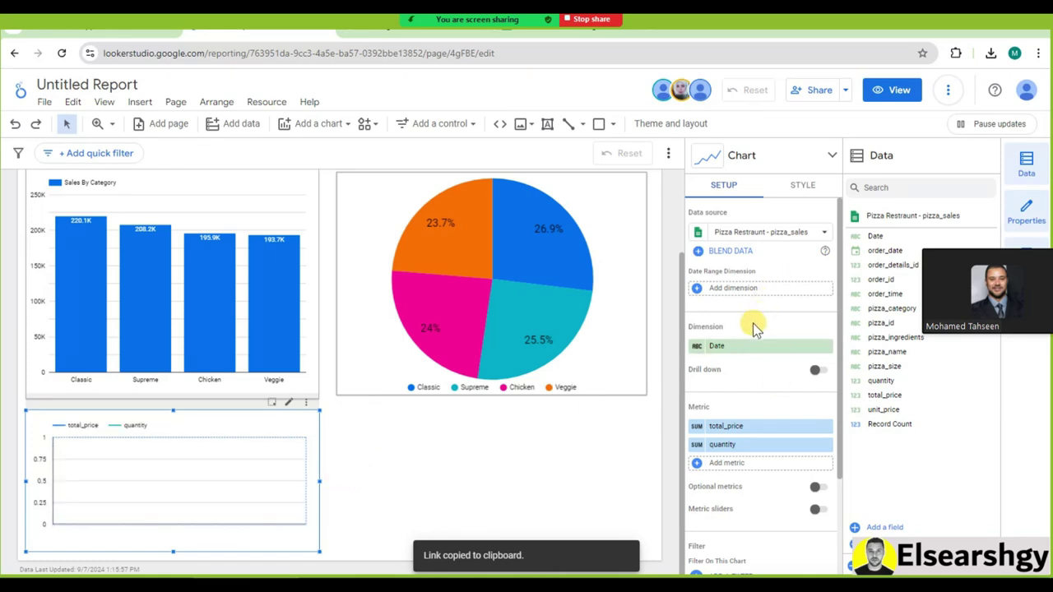
pyautogui.moveTo(859, 236); pyautogui.dragTo(765, 292)
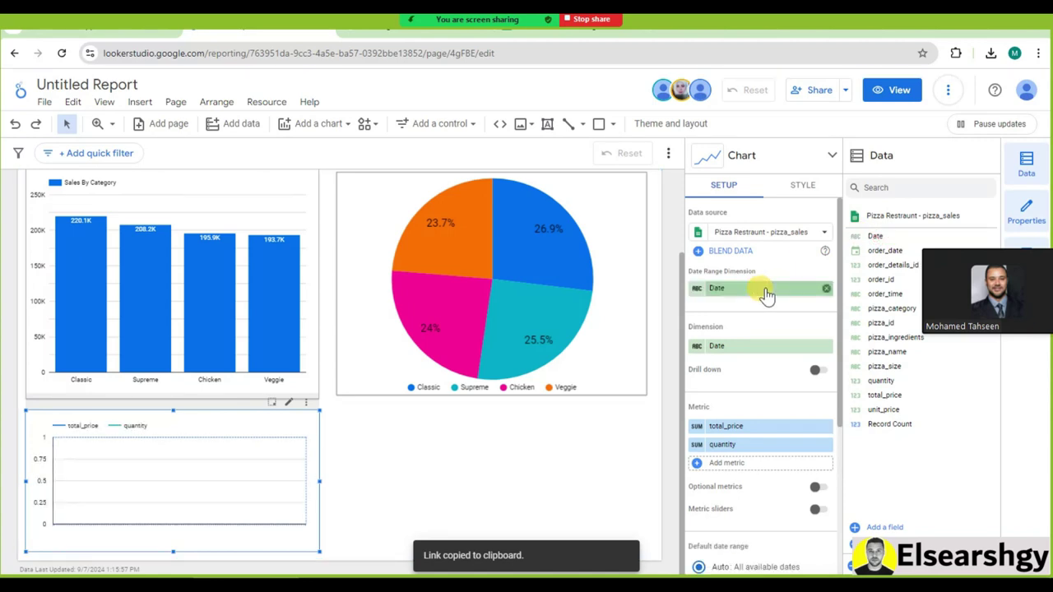